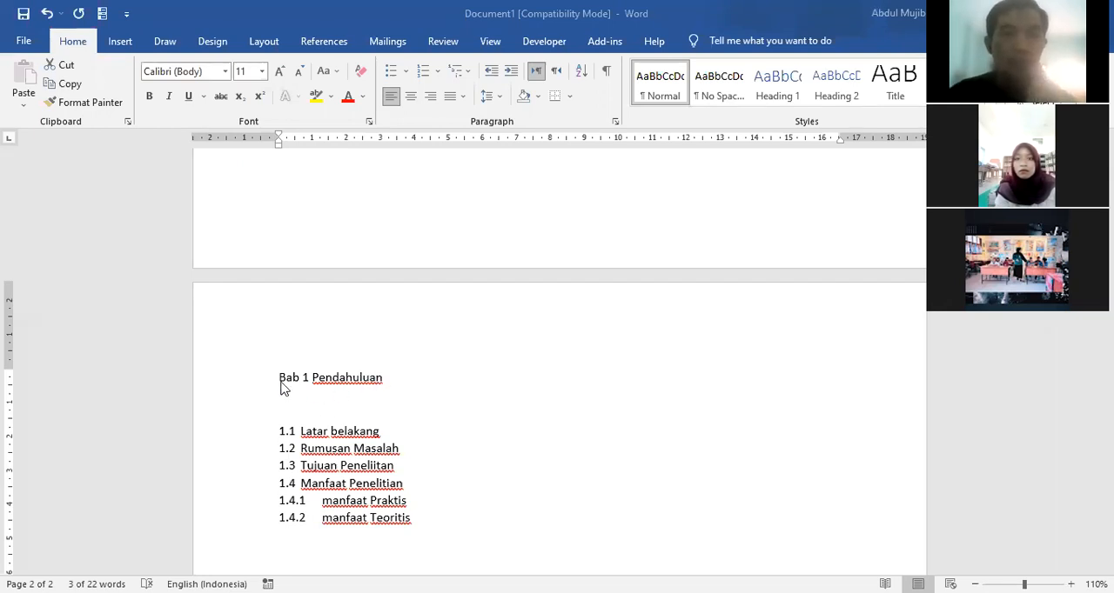
Step: Apply the Heading 1 style to the "Bab 1 Pendahuluan" chapter title
{"action": "left_click", "coordinate": [270, 391]}
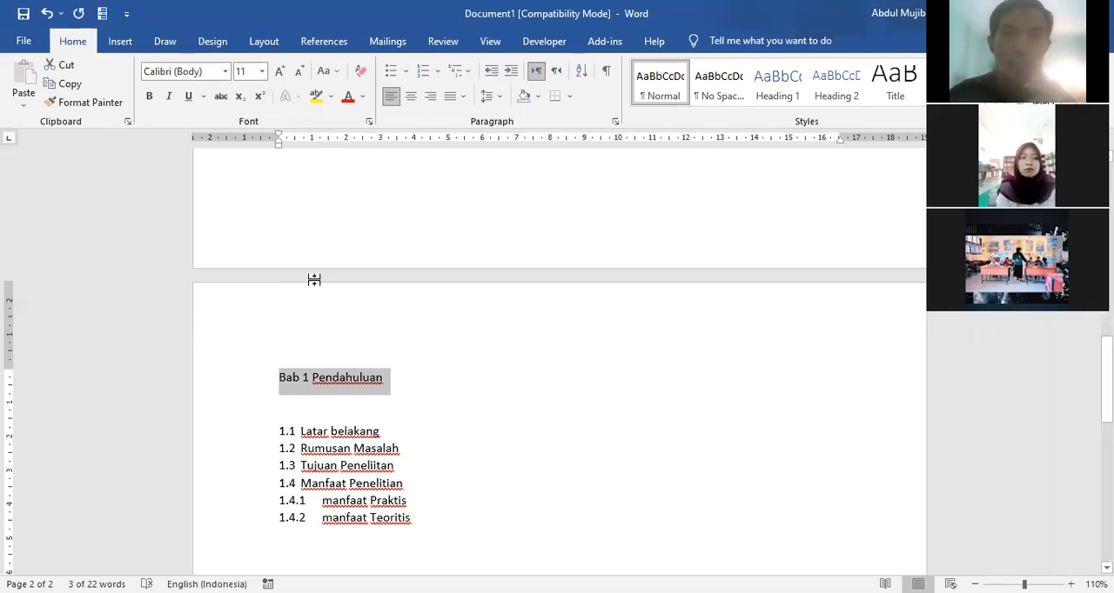
{"action": "left_click", "coordinate": [261, 413]}
{"action": "left_click", "coordinate": [274, 392]}
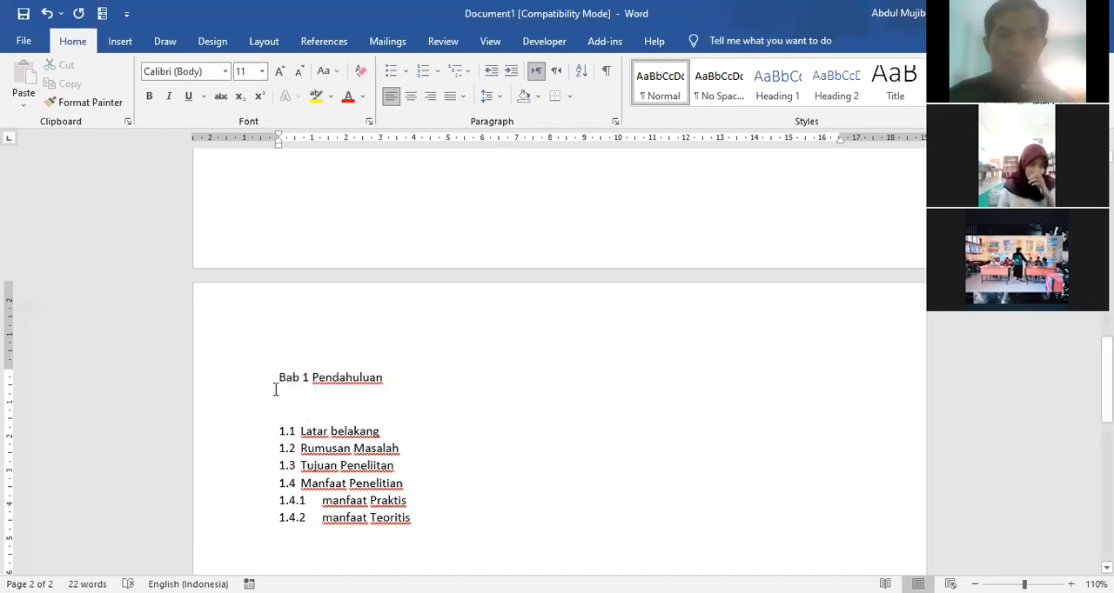
{"action": "left_click", "coordinate": [276, 376]}
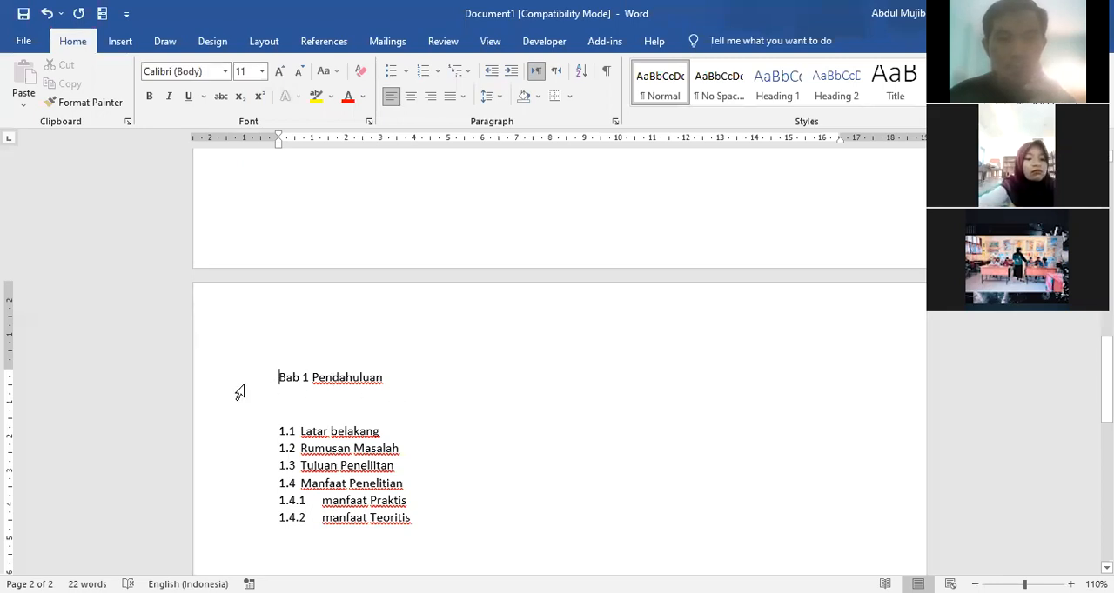
{"action": "left_click", "coordinate": [241, 380]}
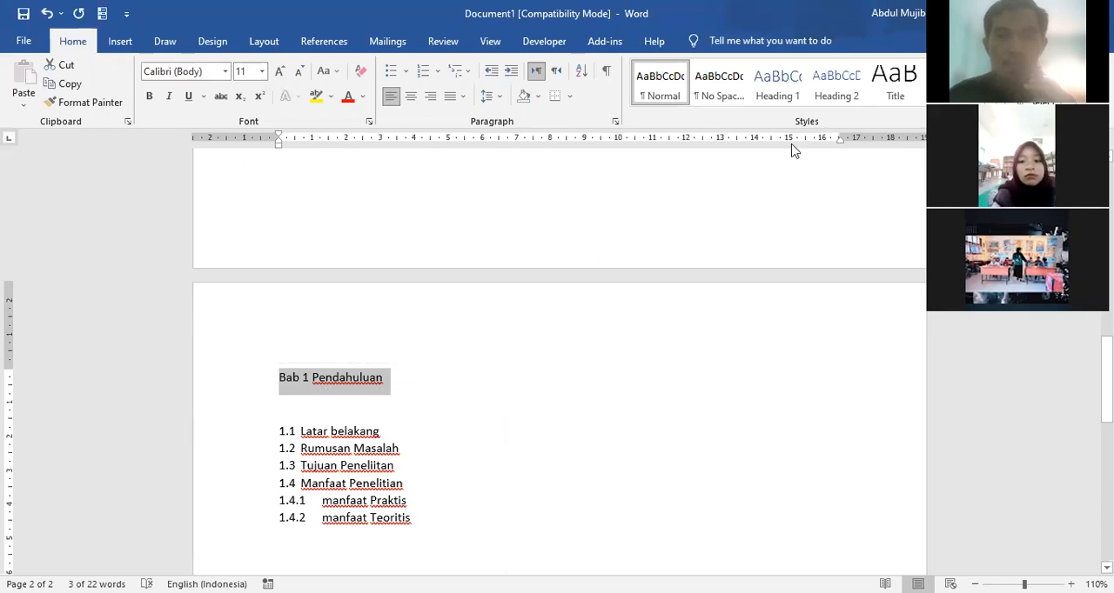
{"action": "left_click", "coordinate": [775, 87]}
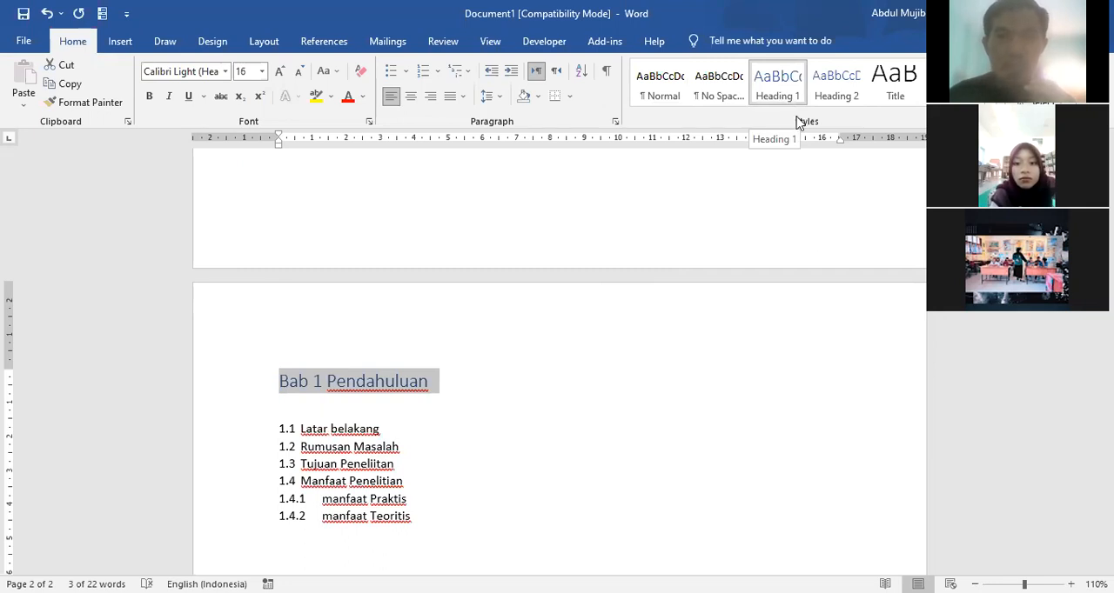
Step: Collapse and expand the content under the "Bab 1 Pendahuluan" heading several times, leaving it expanded
{"action": "left_click", "coordinate": [271, 383]}
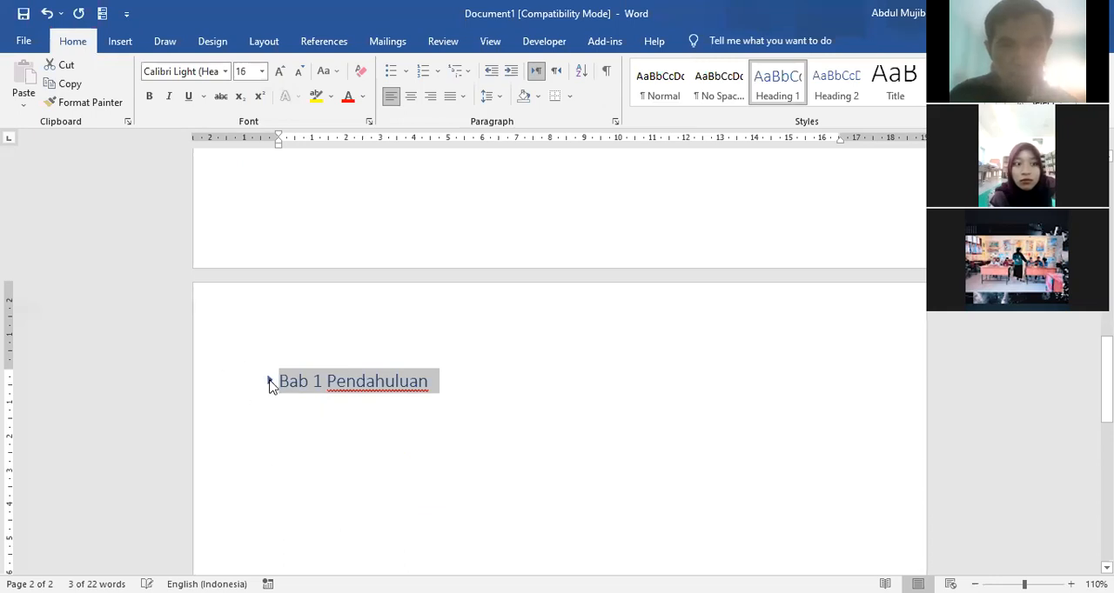
{"action": "left_click", "coordinate": [270, 383]}
{"action": "left_click", "coordinate": [271, 383]}
{"action": "left_click", "coordinate": [270, 383]}
{"action": "left_click", "coordinate": [271, 383]}
{"action": "left_click", "coordinate": [271, 383]}
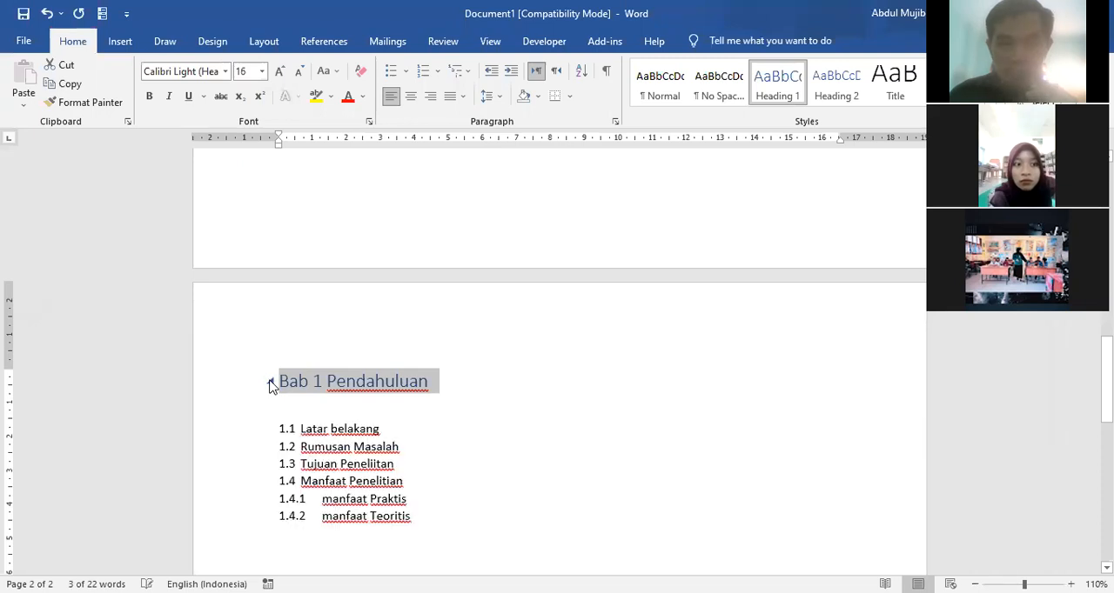
{"action": "left_click", "coordinate": [271, 383]}
{"action": "left_click", "coordinate": [270, 383]}
{"action": "left_click", "coordinate": [270, 383]}
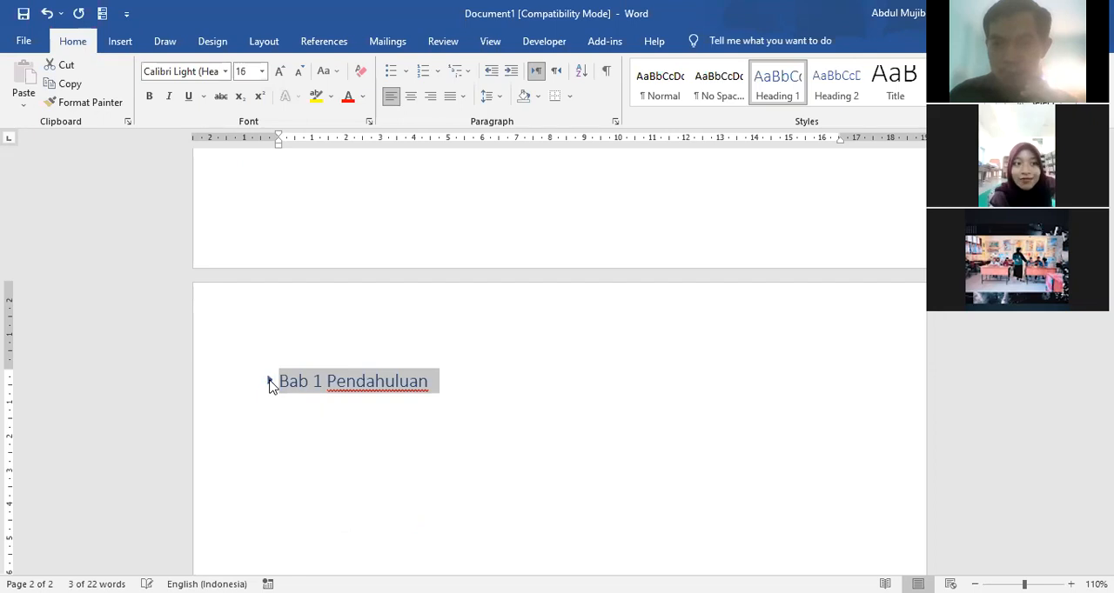
{"action": "left_click", "coordinate": [270, 383]}
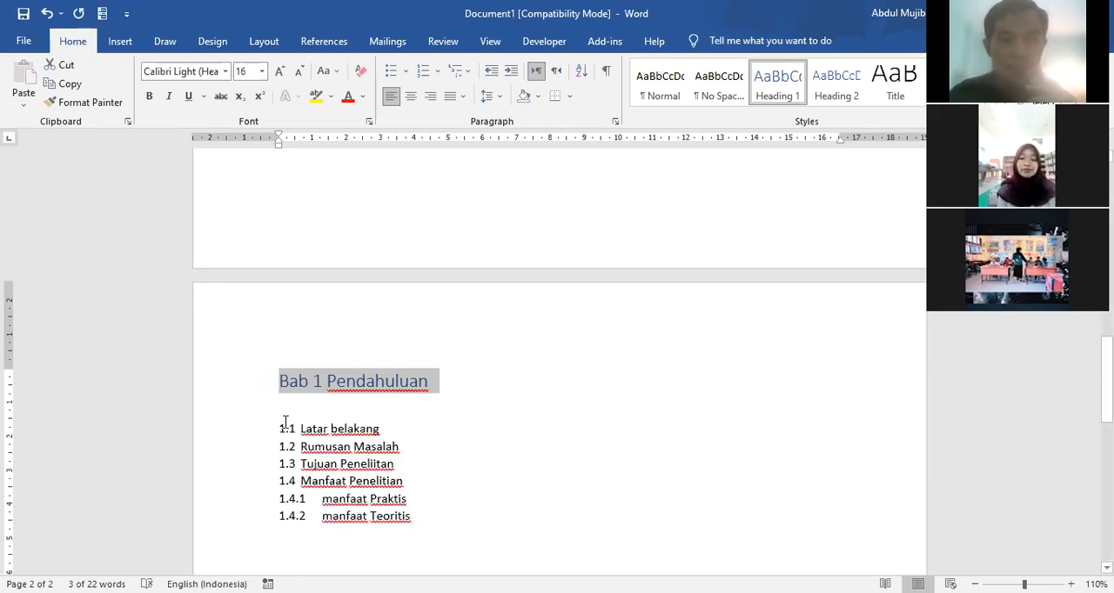
Step: Insert an empty line below the "Bab 1 Pendahuluan" heading and centre the heading
{"action": "left_click", "coordinate": [442, 383]}
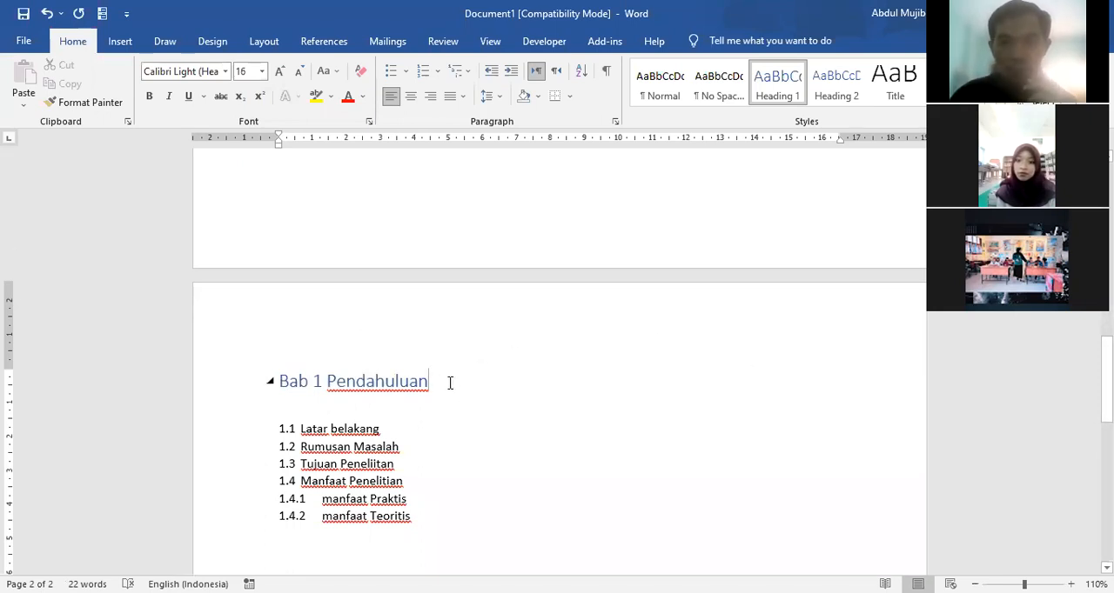
{"action": "key", "text": "Return"}
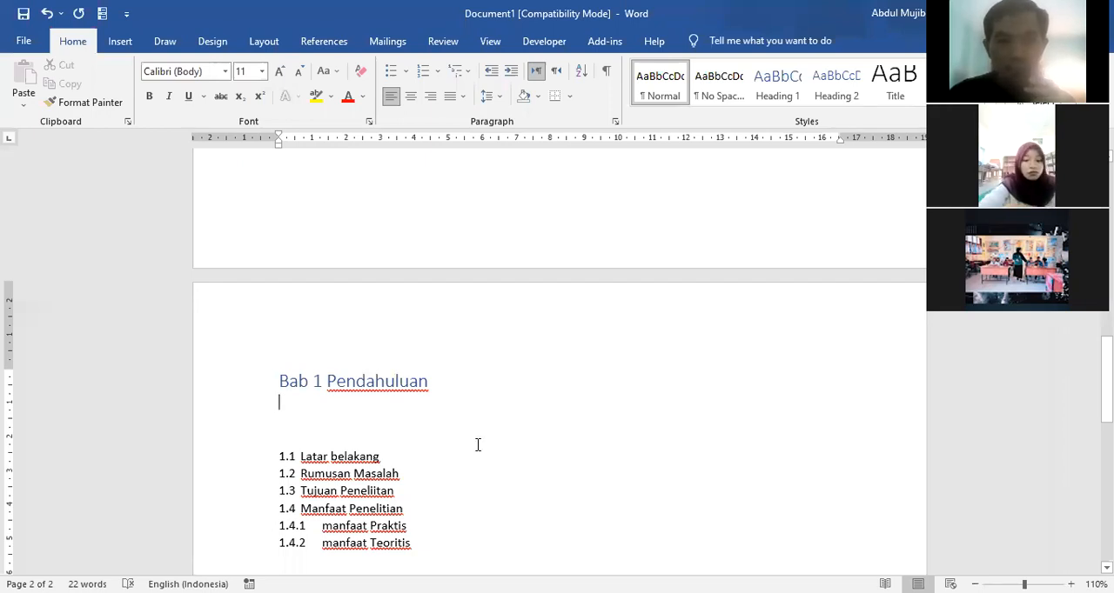
{"action": "key", "text": "shift+Up"}
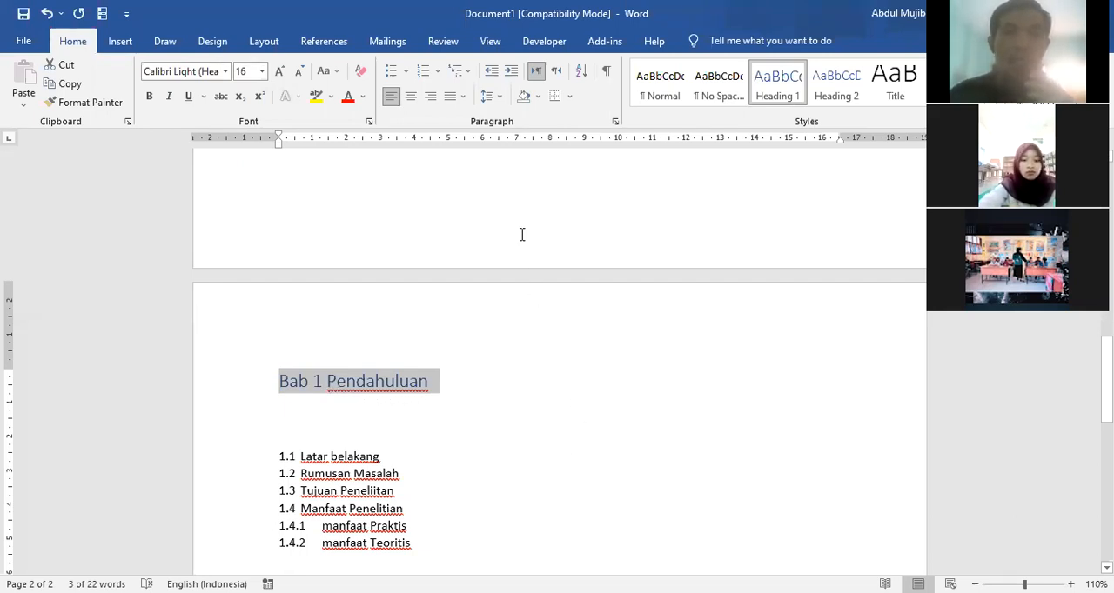
{"action": "left_click", "coordinate": [410, 99]}
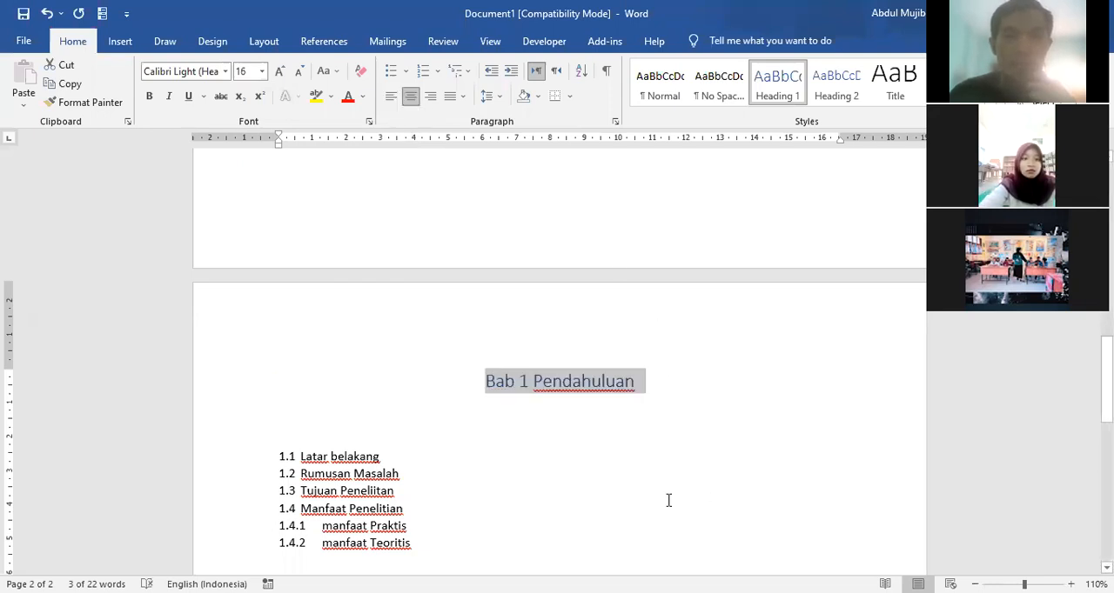
Step: Format the "Bab 1 Pendahuluan" heading as black, bold Times New Roman at size 12
{"action": "left_click", "coordinate": [363, 99]}
{"action": "left_click", "coordinate": [372, 117]}
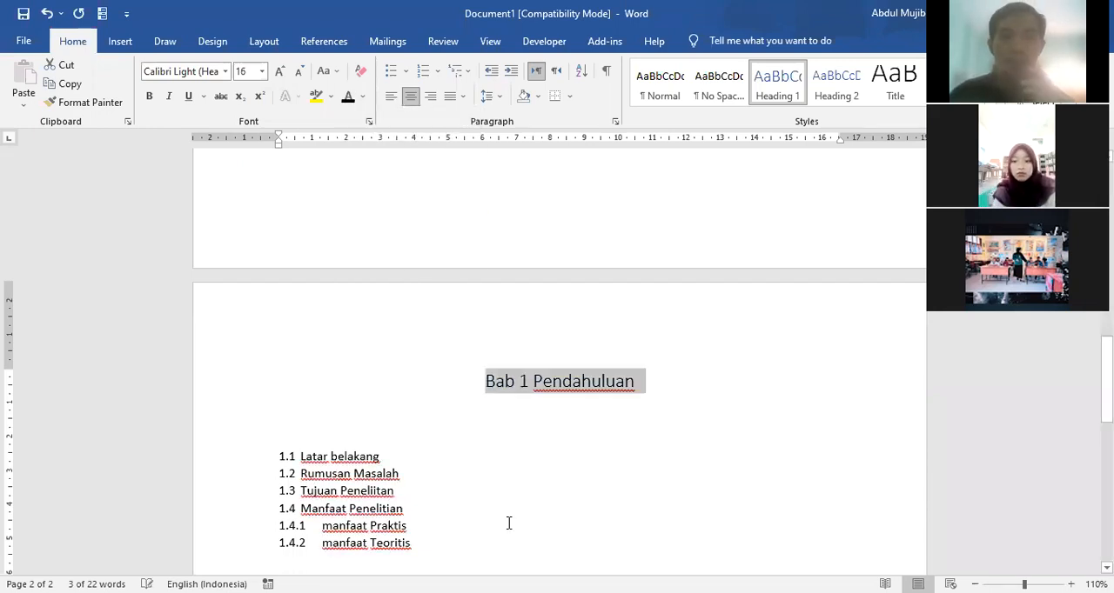
{"action": "left_click", "coordinate": [149, 96]}
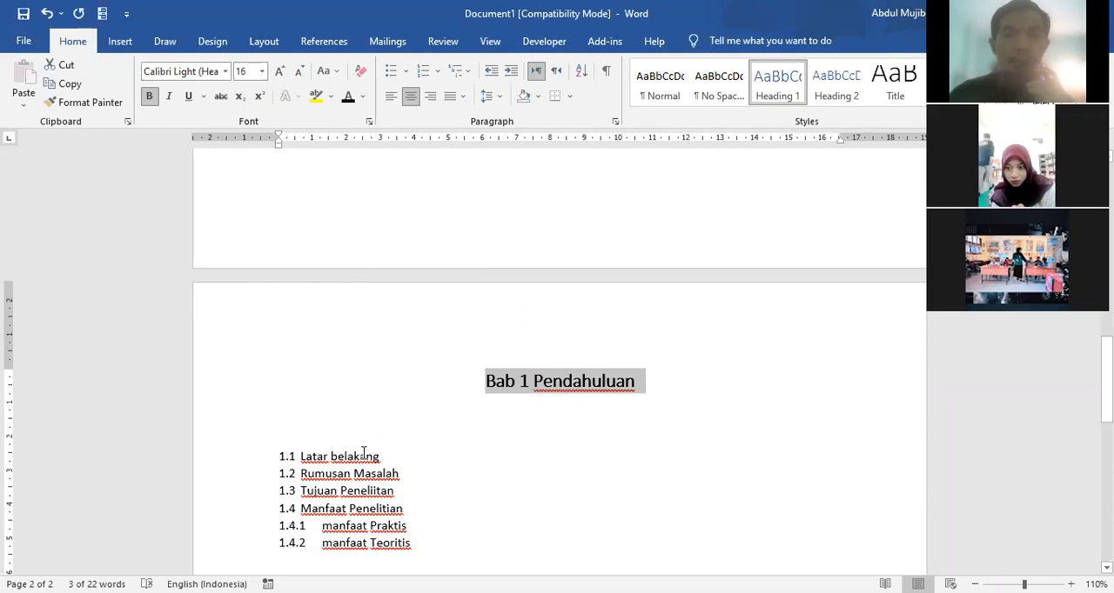
{"action": "left_click", "coordinate": [224, 71]}
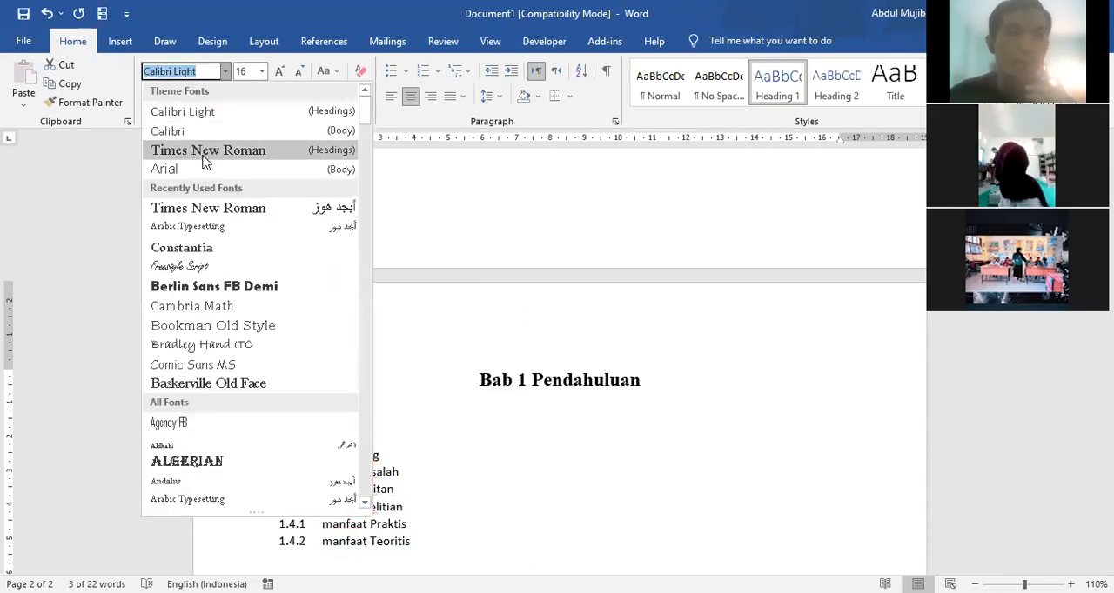
{"action": "left_click", "coordinate": [204, 150]}
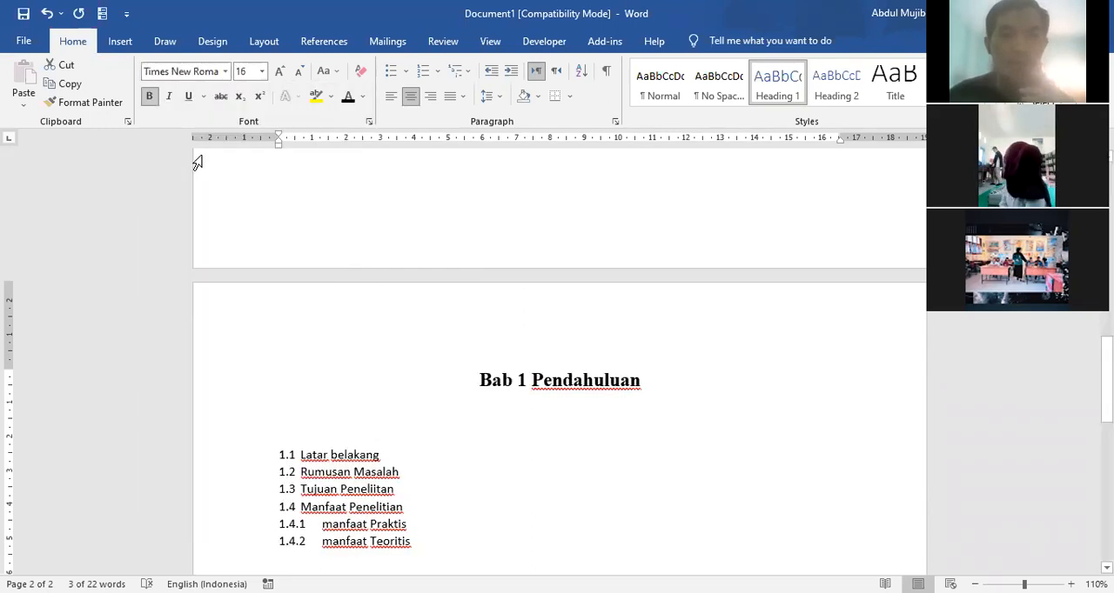
{"action": "left_click", "coordinate": [299, 74]}
{"action": "left_click", "coordinate": [299, 73]}
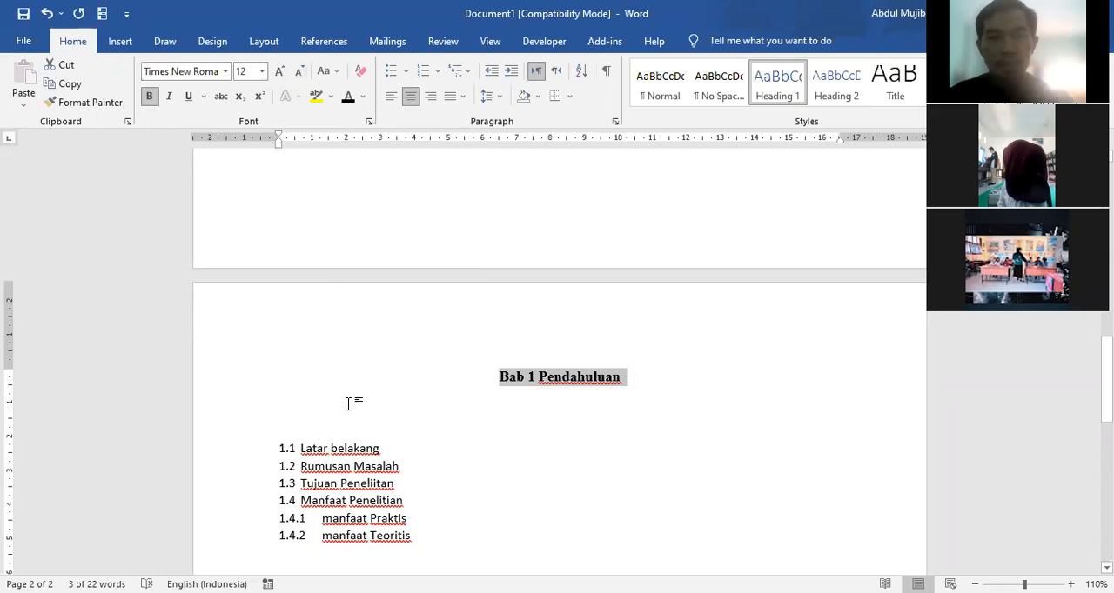
Step: Insert an unnumbered empty line below the "Latar belakang" list item
{"action": "scroll", "coordinate": [348, 403], "scroll_direction": "up", "scroll_amount": 6}
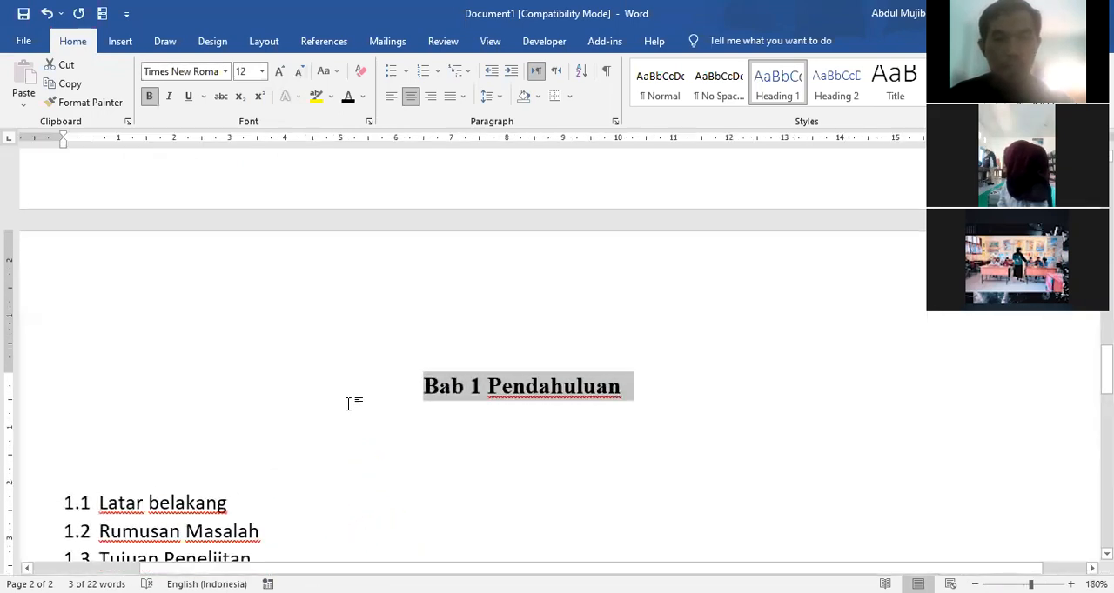
{"action": "scroll", "coordinate": [330, 409], "scroll_direction": "down", "scroll_amount": 1}
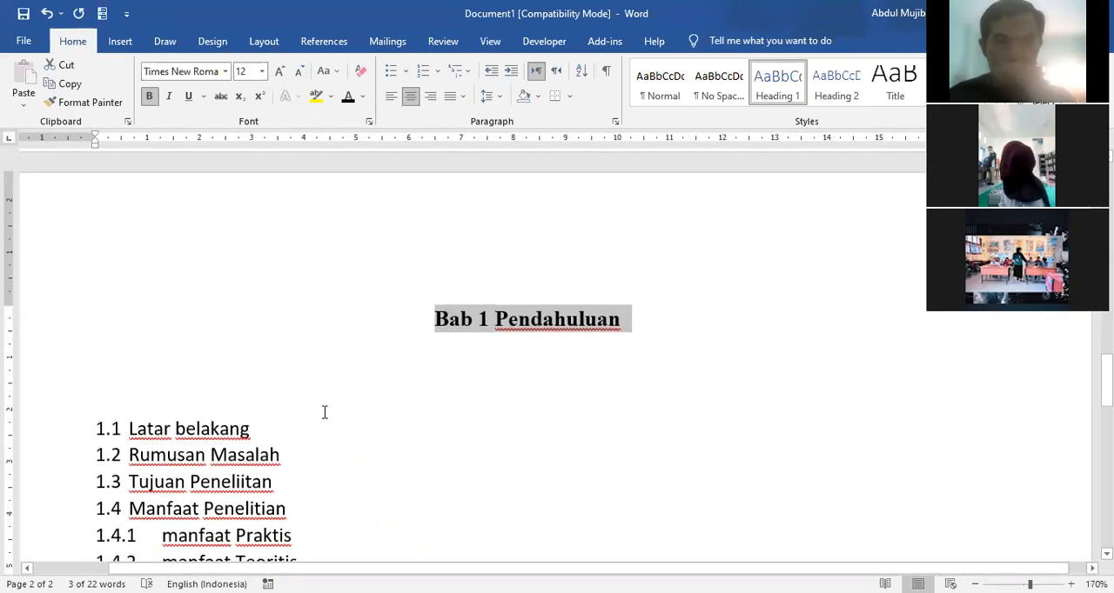
{"action": "left_click", "coordinate": [231, 390]}
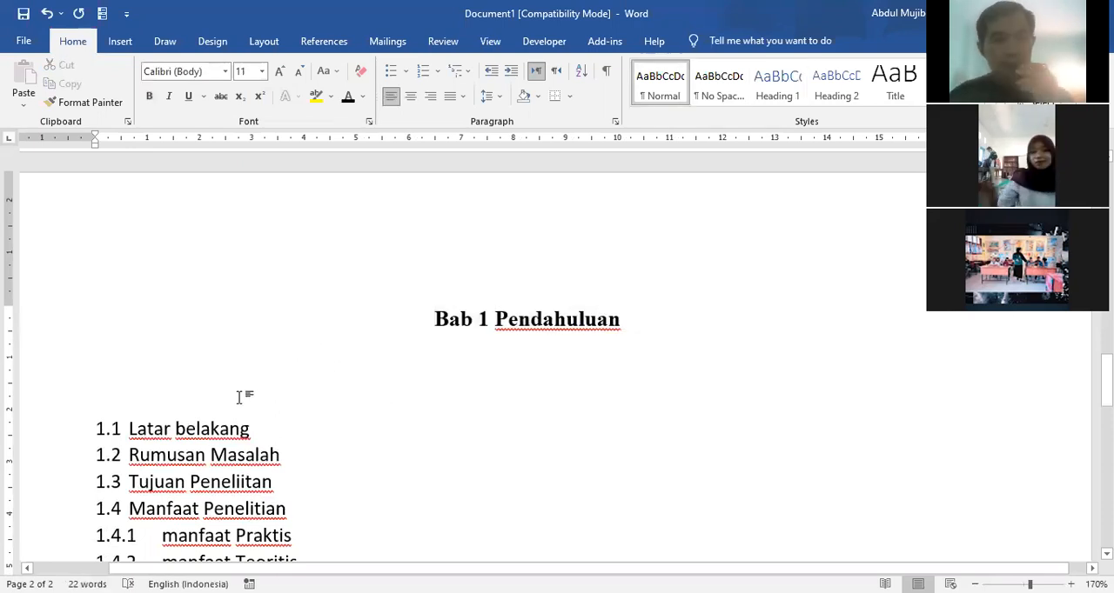
{"action": "scroll", "coordinate": [235, 395], "scroll_direction": "down", "scroll_amount": 1}
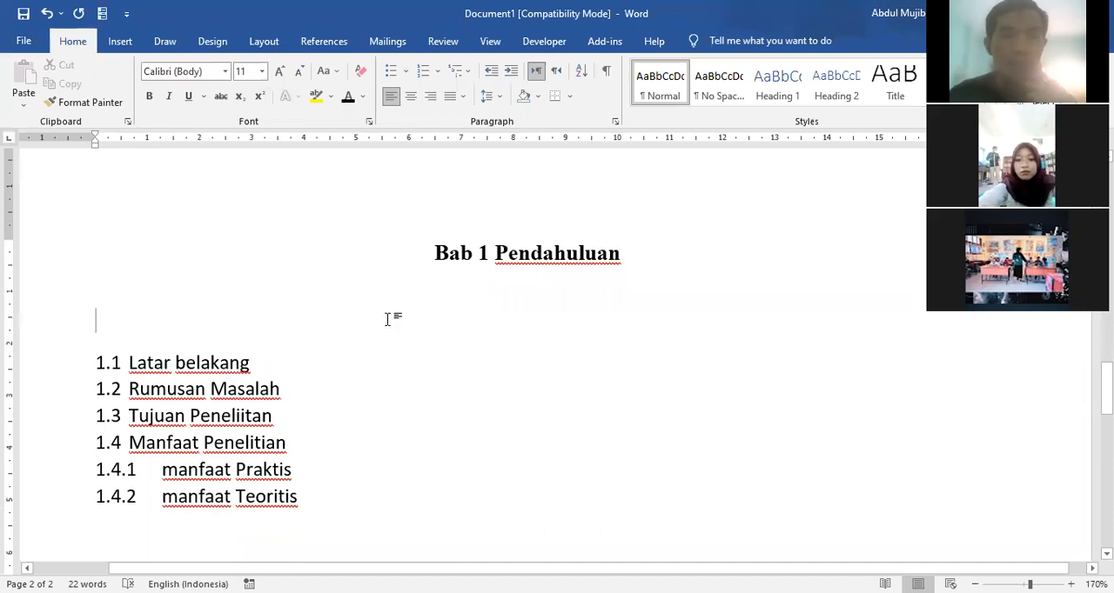
{"action": "left_click", "coordinate": [263, 372]}
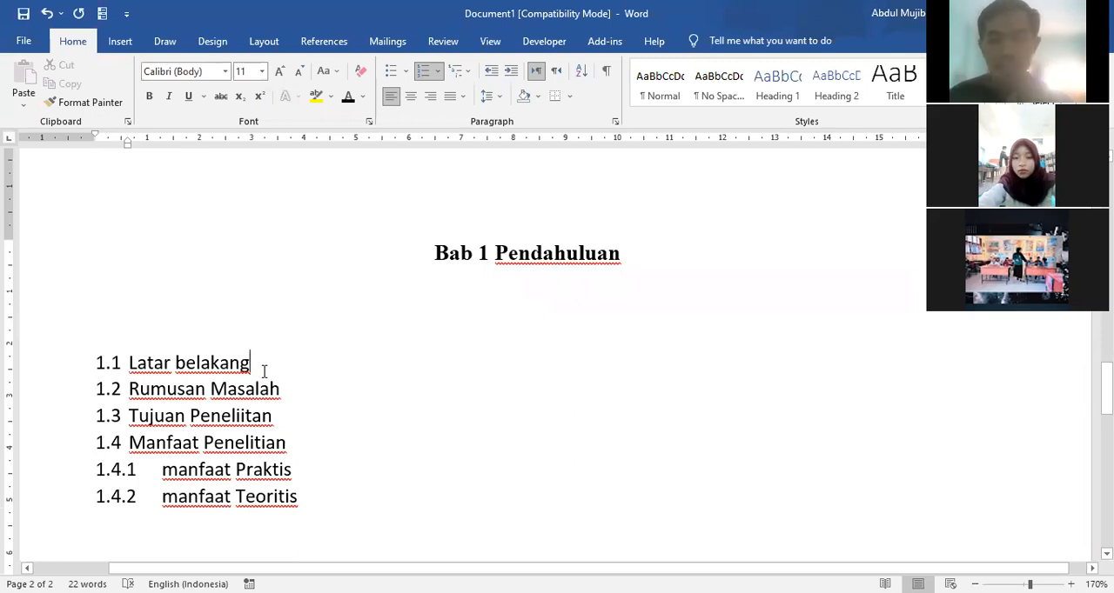
{"action": "key", "text": "Return"}
{"action": "key", "text": "BackSpace"}
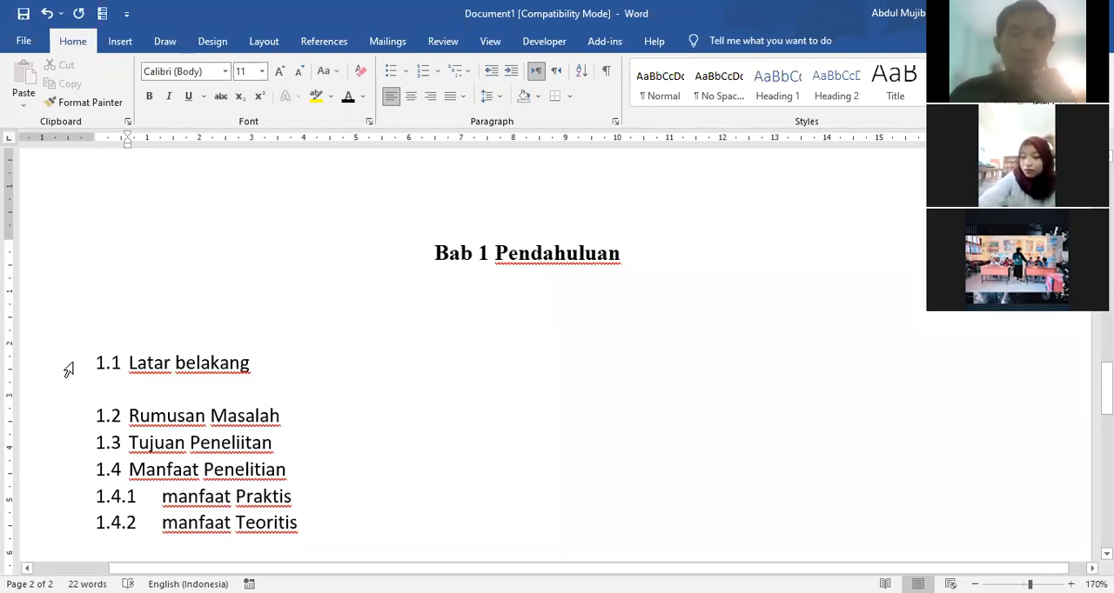
Step: Capitalise the second word of the first list item so it reads "Latar Belakang"
{"action": "left_click", "coordinate": [180, 363]}
{"action": "key", "text": "BackSpace"}
{"action": "type", "text": "B"}
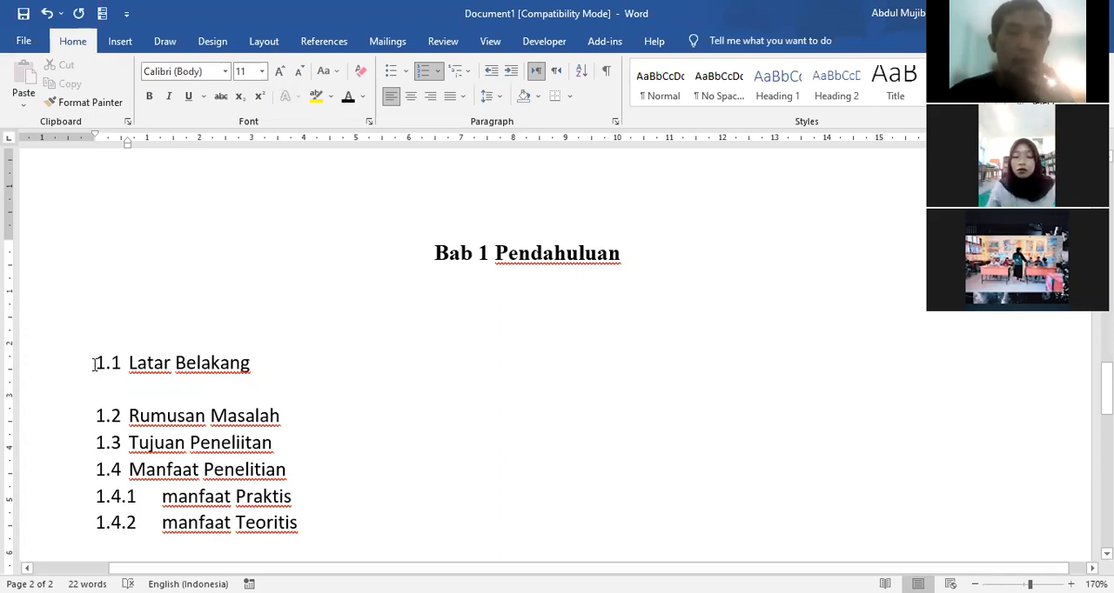
Step: Apply the Heading 2 style to the "Latar Belakang" line
{"action": "left_click", "coordinate": [48, 372]}
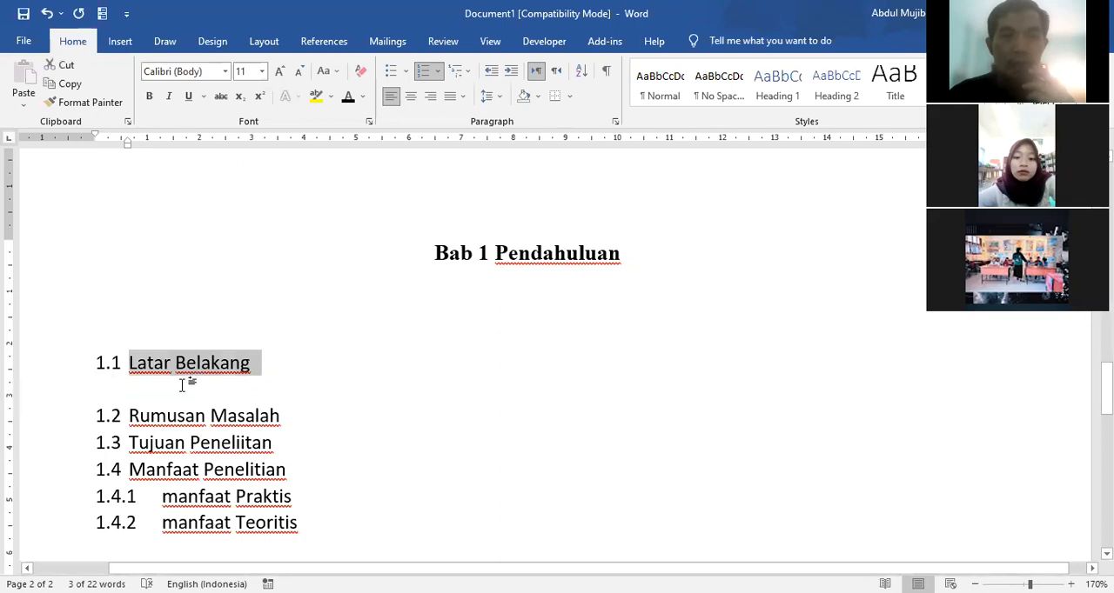
{"action": "left_click", "coordinate": [834, 90]}
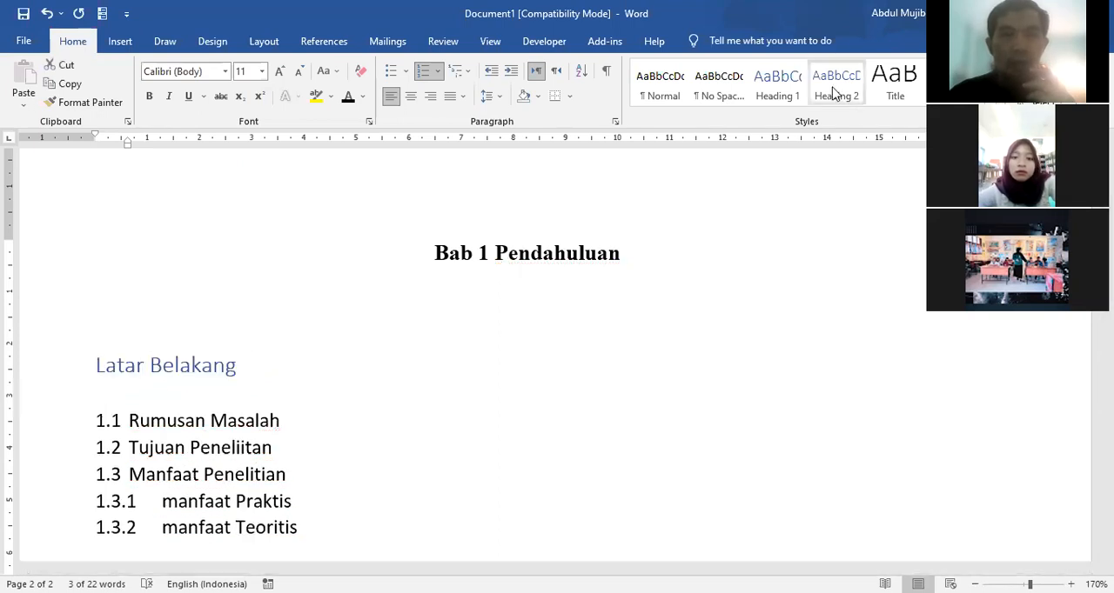
{"action": "left_click", "coordinate": [834, 91]}
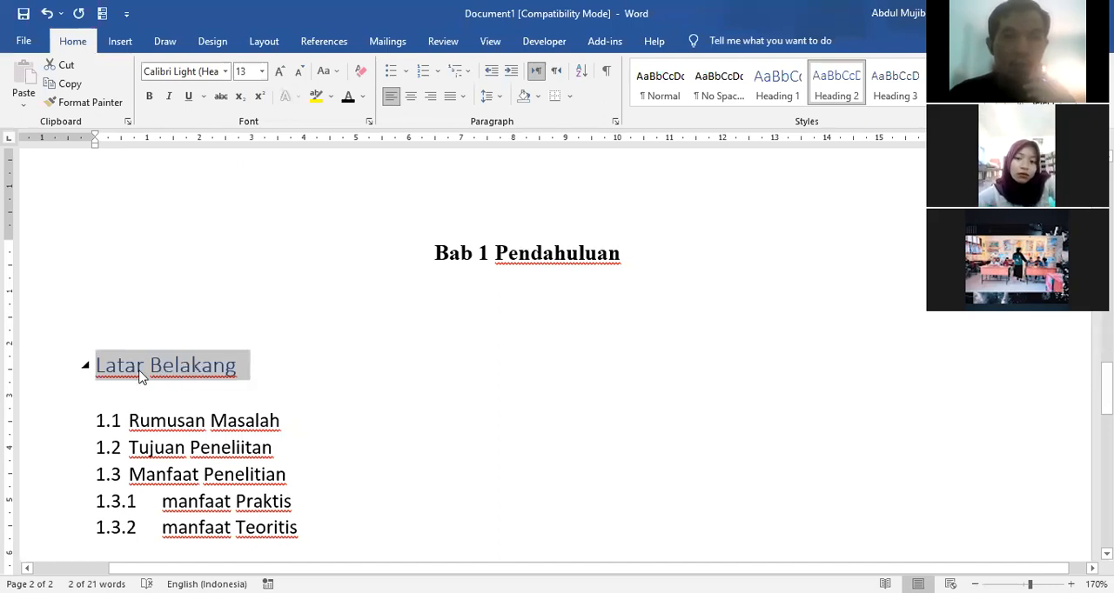
Step: Format the "Latar Belakang" subheading as black, bold Times New Roman at size 12
{"action": "left_click", "coordinate": [346, 99]}
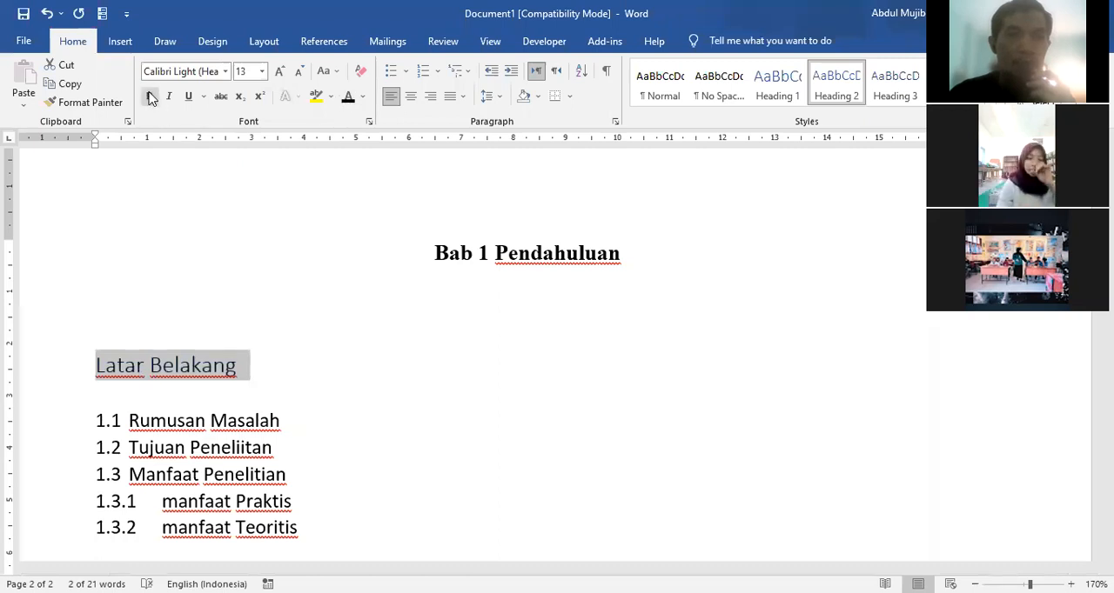
{"action": "left_click", "coordinate": [226, 73]}
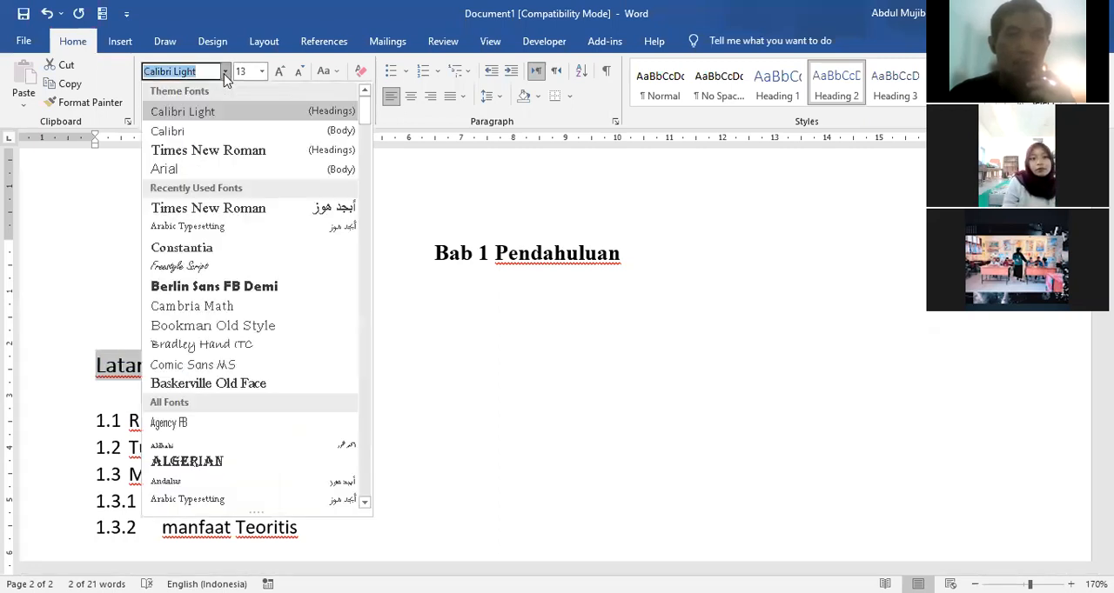
{"action": "left_click", "coordinate": [209, 151]}
{"action": "left_click", "coordinate": [262, 72]}
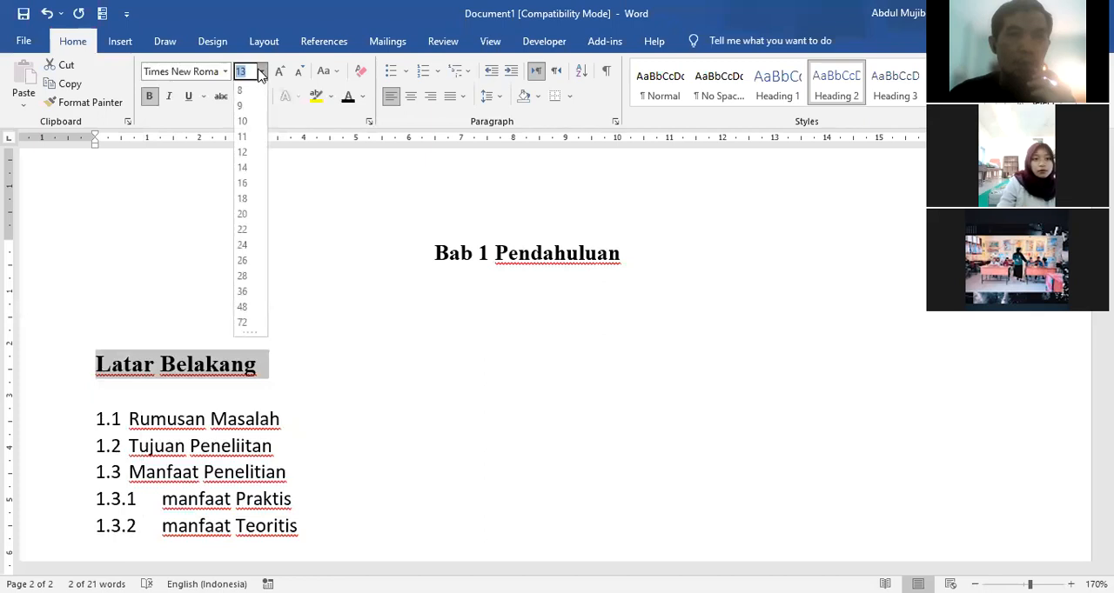
{"action": "left_click", "coordinate": [244, 154]}
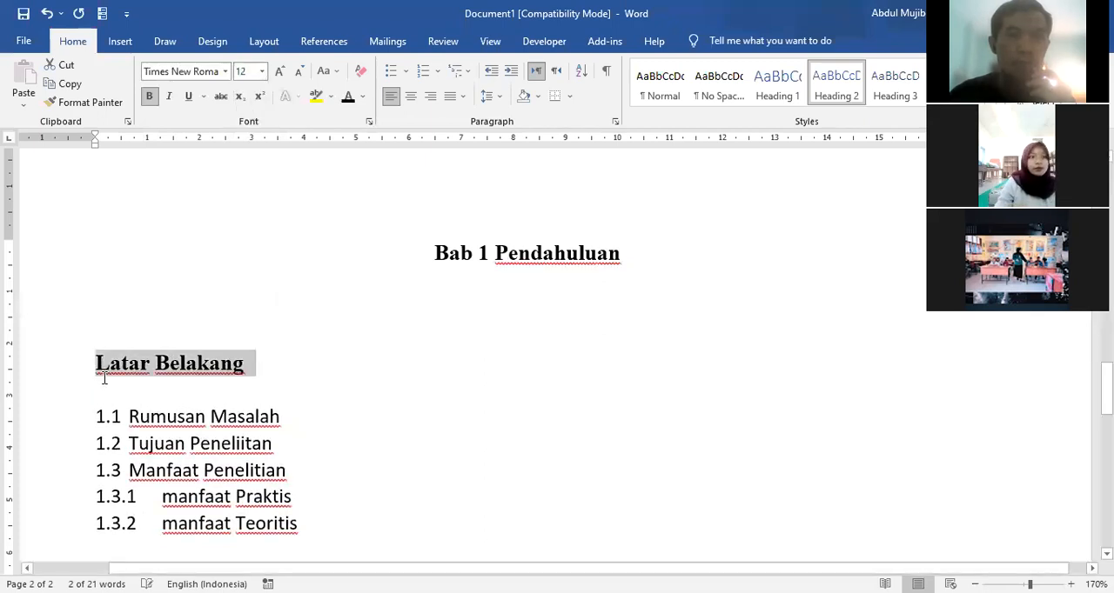
Step: Add the number "1.1" in front of the "Latar Belakang" subheading
{"action": "left_click", "coordinate": [102, 372]}
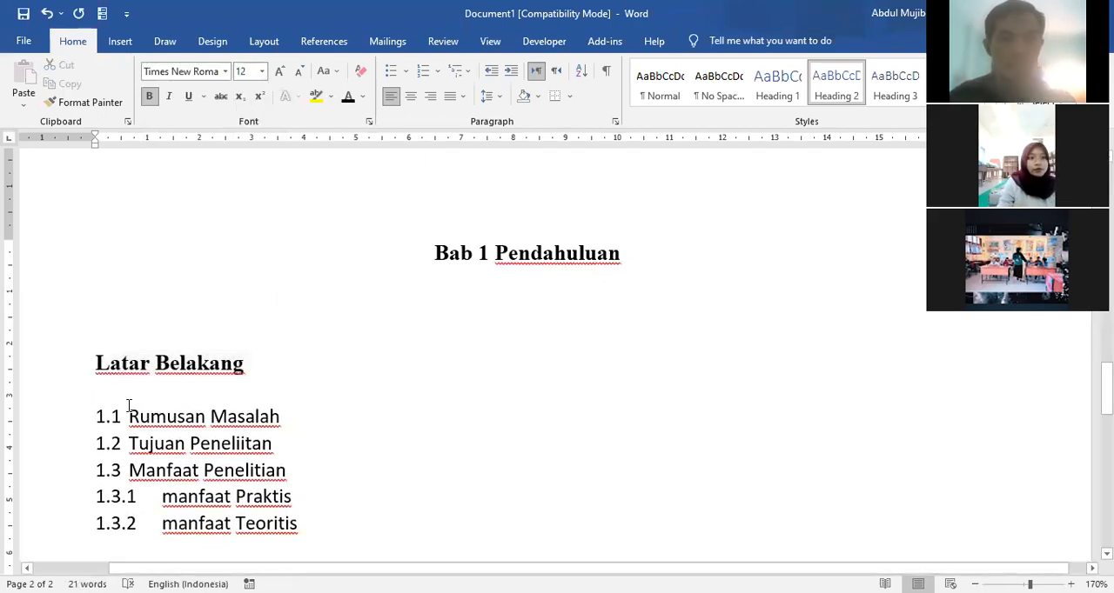
{"action": "type", "text": "1.1."}
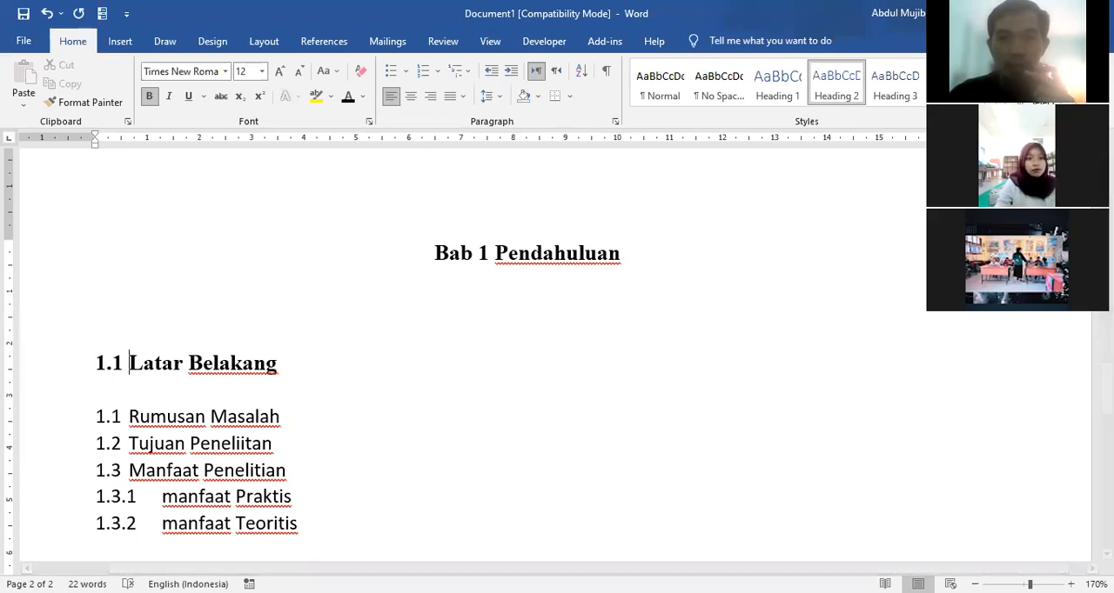
Step: Insert several blank lines between the "1.1 Latar Belakang" subheading and the "Rumusan Masalah" line
{"action": "left_click", "coordinate": [211, 426]}
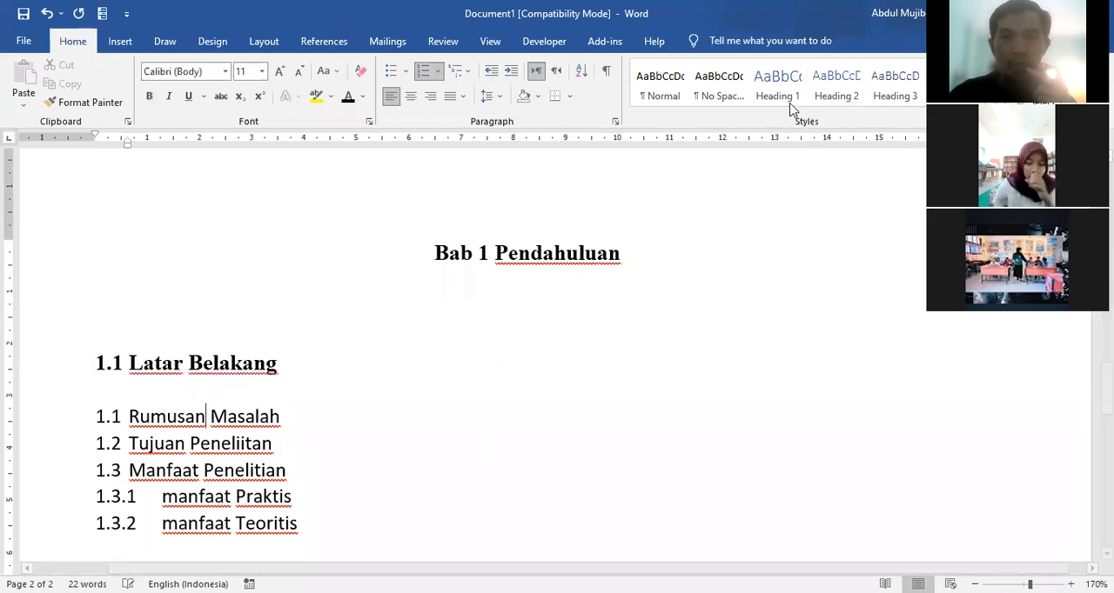
{"action": "left_click", "coordinate": [137, 396]}
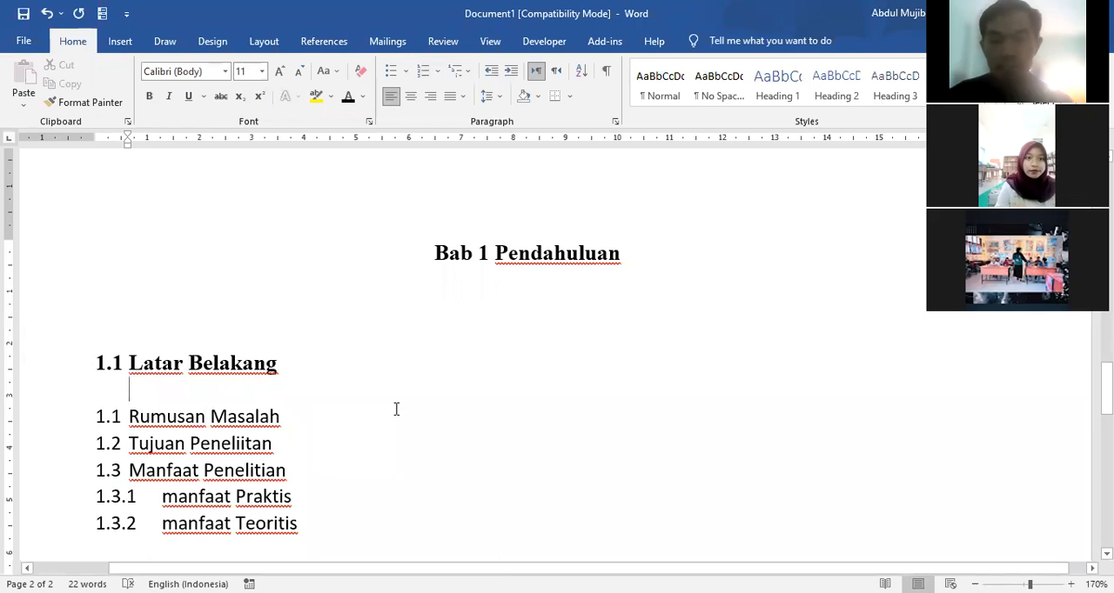
{"action": "scroll", "coordinate": [413, 386], "scroll_direction": "down", "scroll_amount": 3}
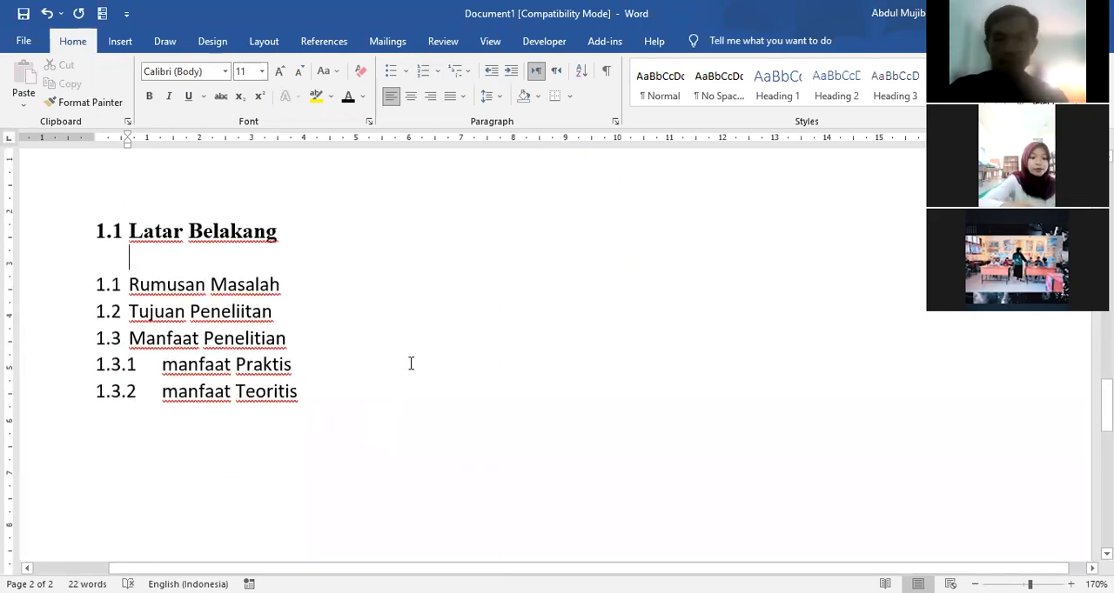
{"action": "scroll", "coordinate": [407, 304], "scroll_direction": "up", "scroll_amount": 2}
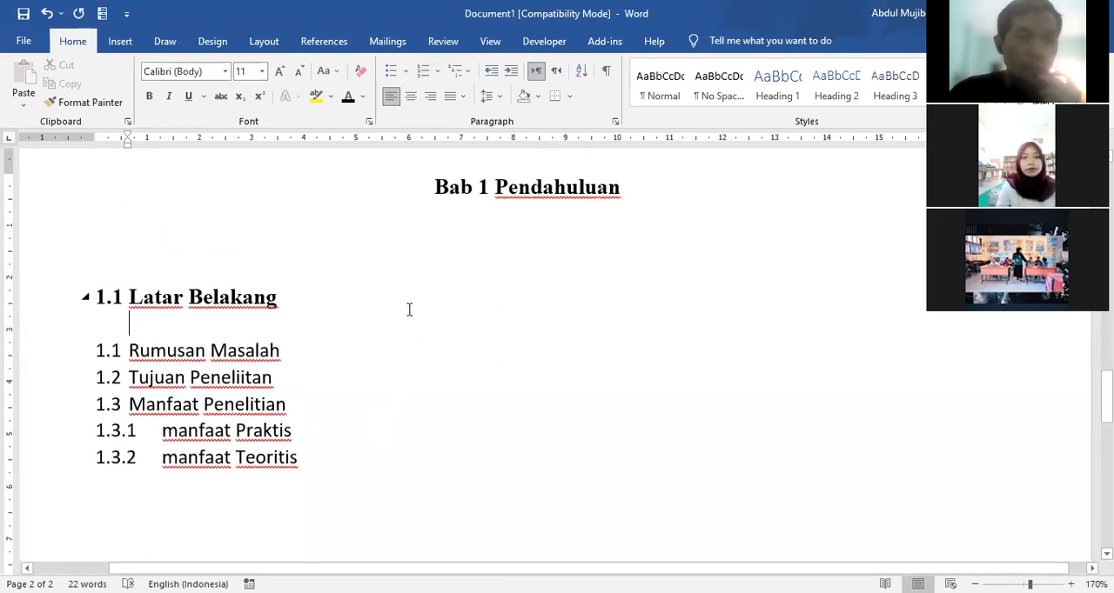
{"action": "scroll", "coordinate": [408, 311], "scroll_direction": "up", "scroll_amount": 4}
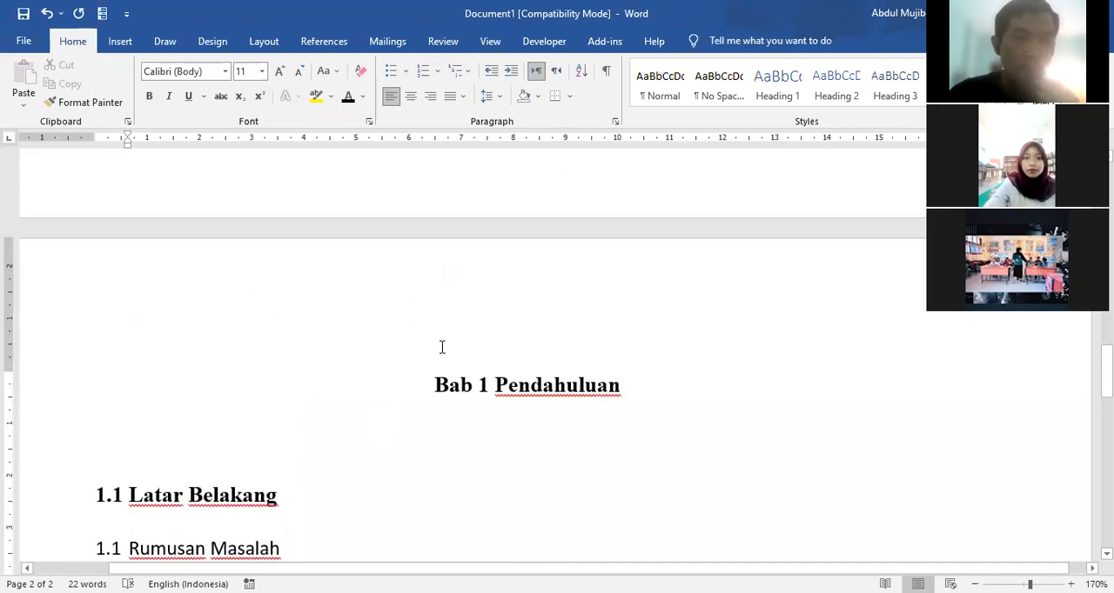
{"action": "scroll", "coordinate": [442, 348], "scroll_direction": "down", "scroll_amount": 4}
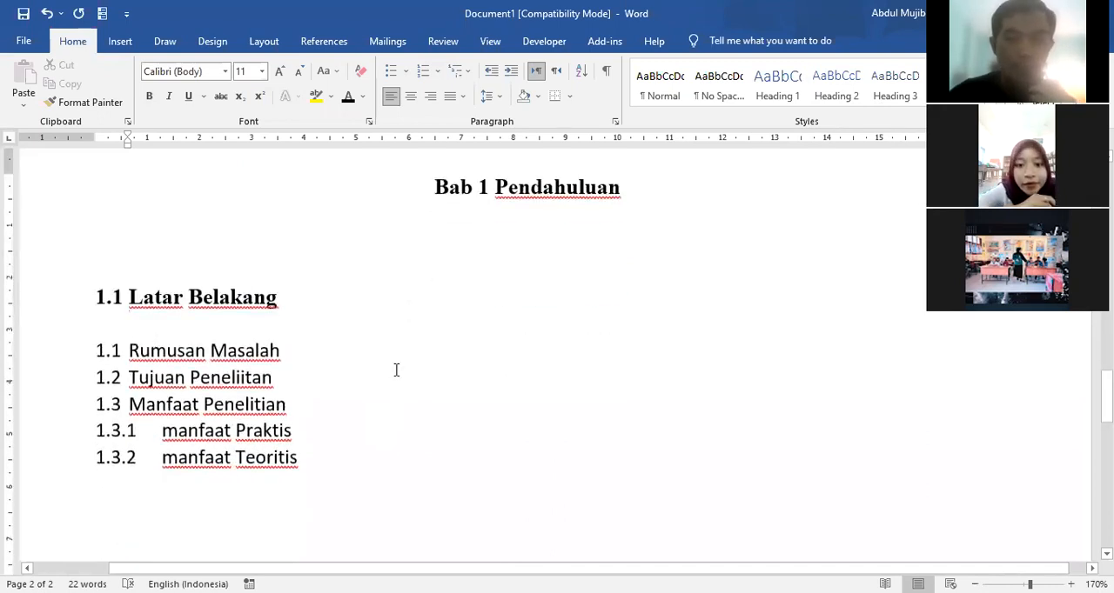
{"action": "key", "text": "Return"}
{"action": "key", "text": "Return"}
{"action": "key", "text": "Return"}
{"action": "key", "text": "Return"}
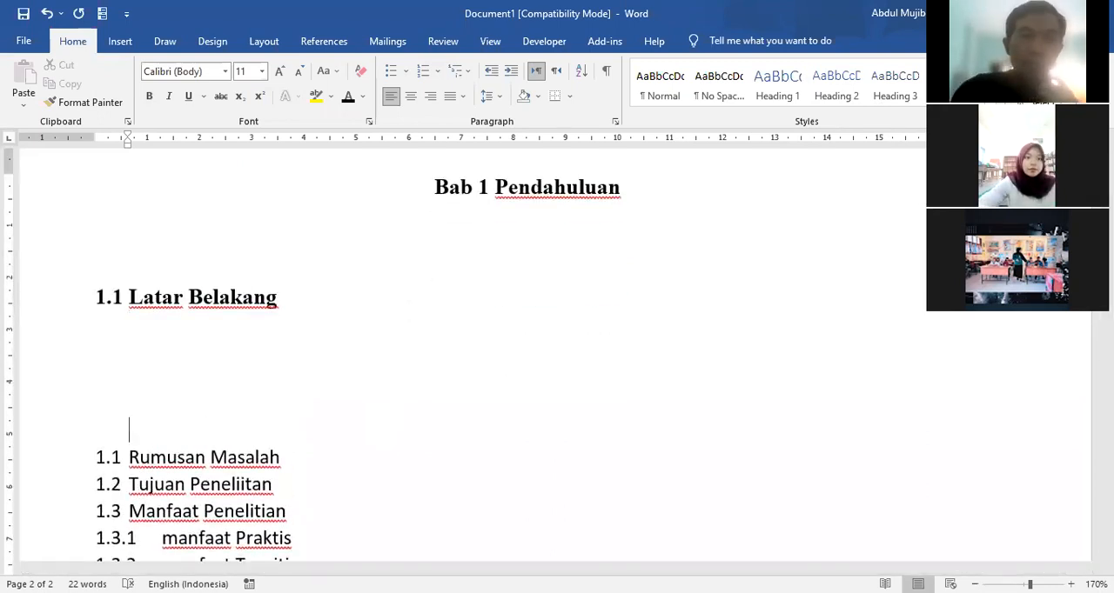
{"action": "key", "text": "Return"}
{"action": "key", "text": "Return"}
{"action": "key", "text": "Return"}
{"action": "key", "text": "Return"}
{"action": "key", "text": "Return"}
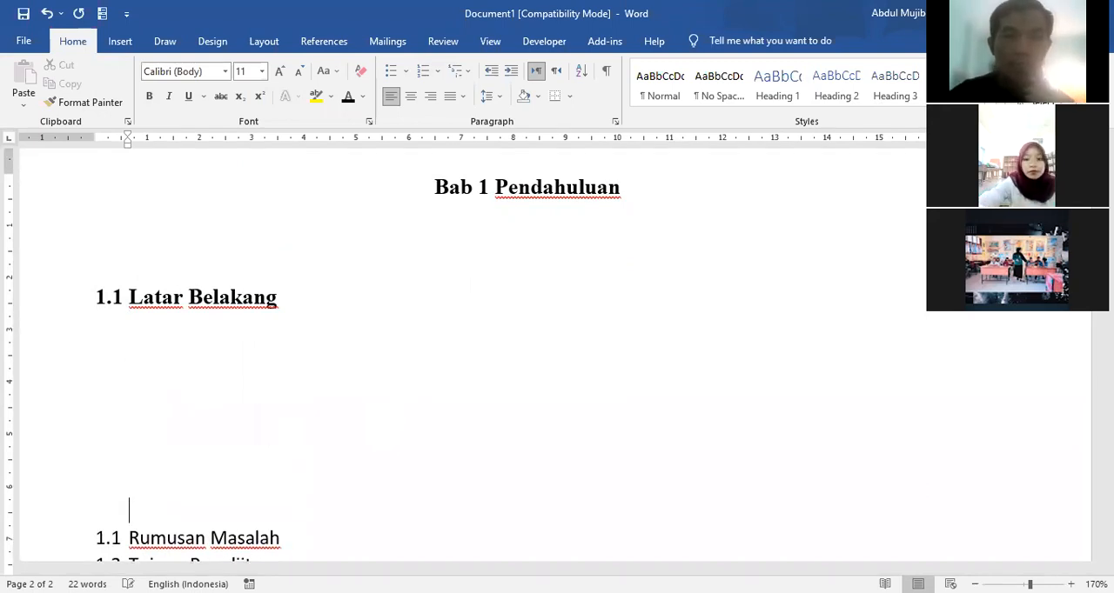
{"action": "scroll", "coordinate": [426, 383], "scroll_direction": "down", "scroll_amount": 4}
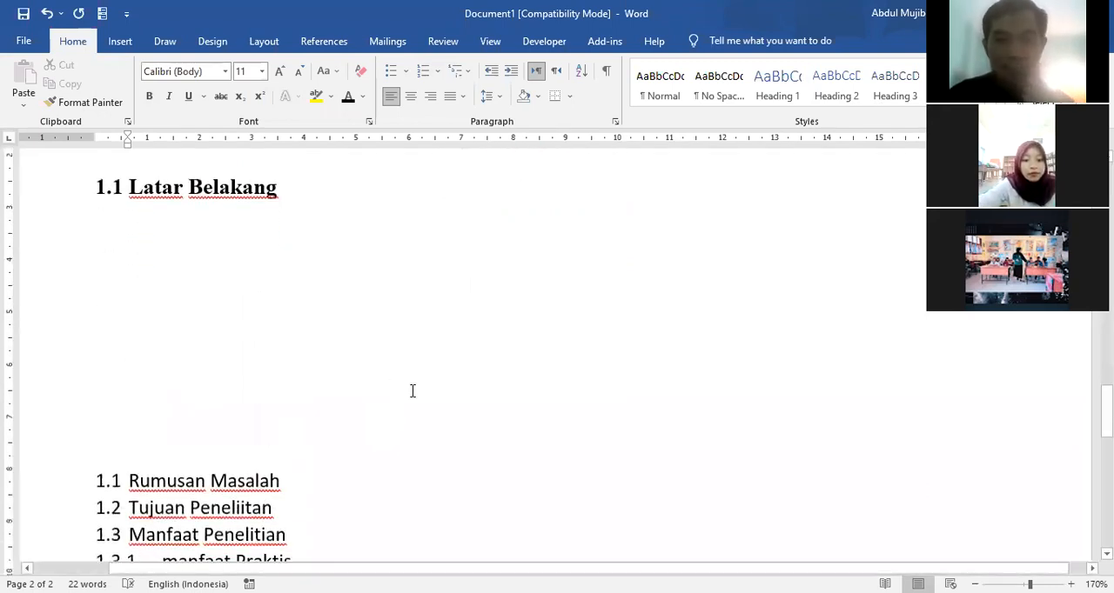
Step: Add an unnumbered blank line below "Rumusan Masalah" and apply the Heading 2 style to the "Rumusan Masalah" line
{"action": "left_click", "coordinate": [296, 345]}
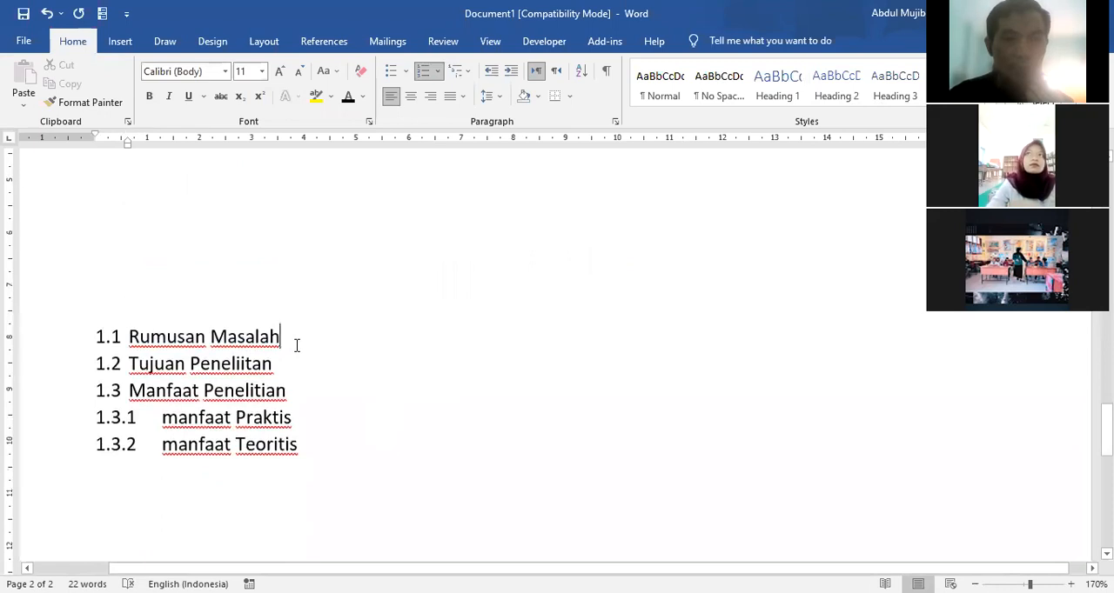
{"action": "key", "text": "Return"}
{"action": "key", "text": "BackSpace"}
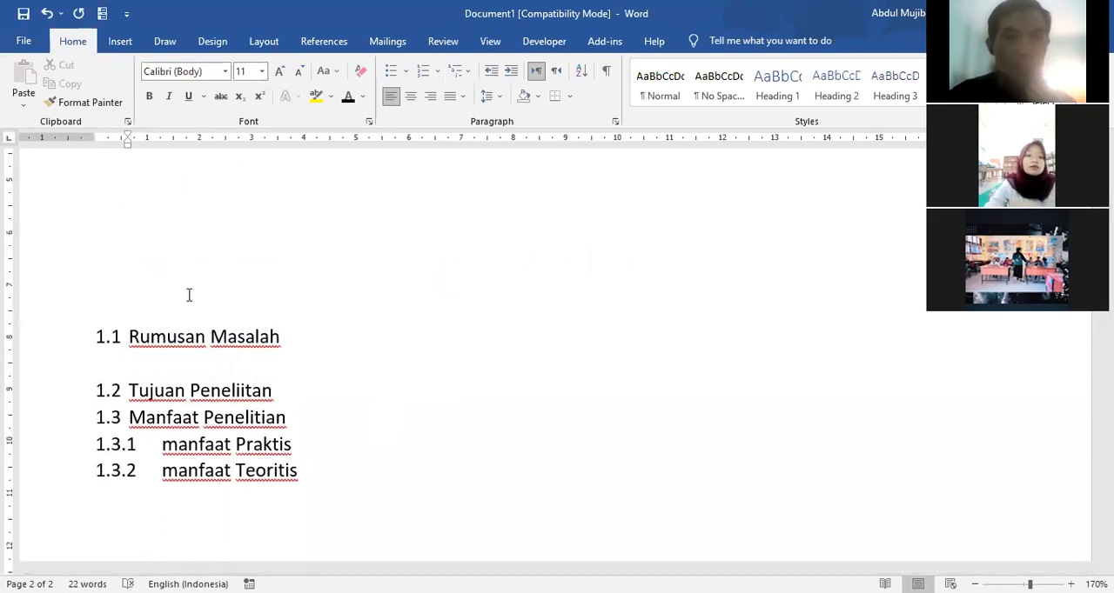
{"action": "left_click", "coordinate": [58, 347]}
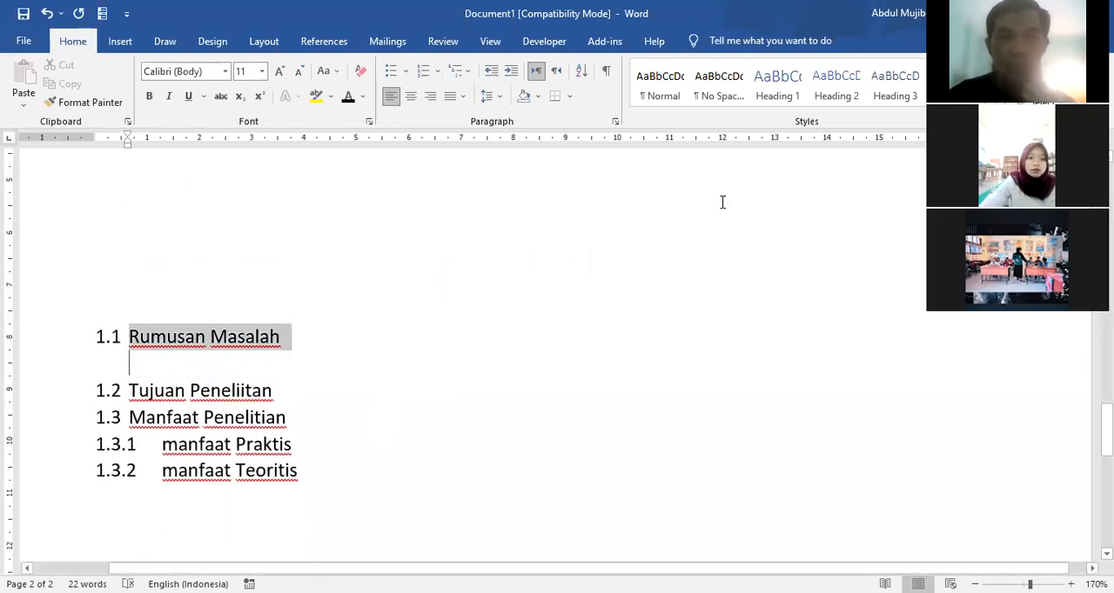
{"action": "left_click", "coordinate": [836, 84]}
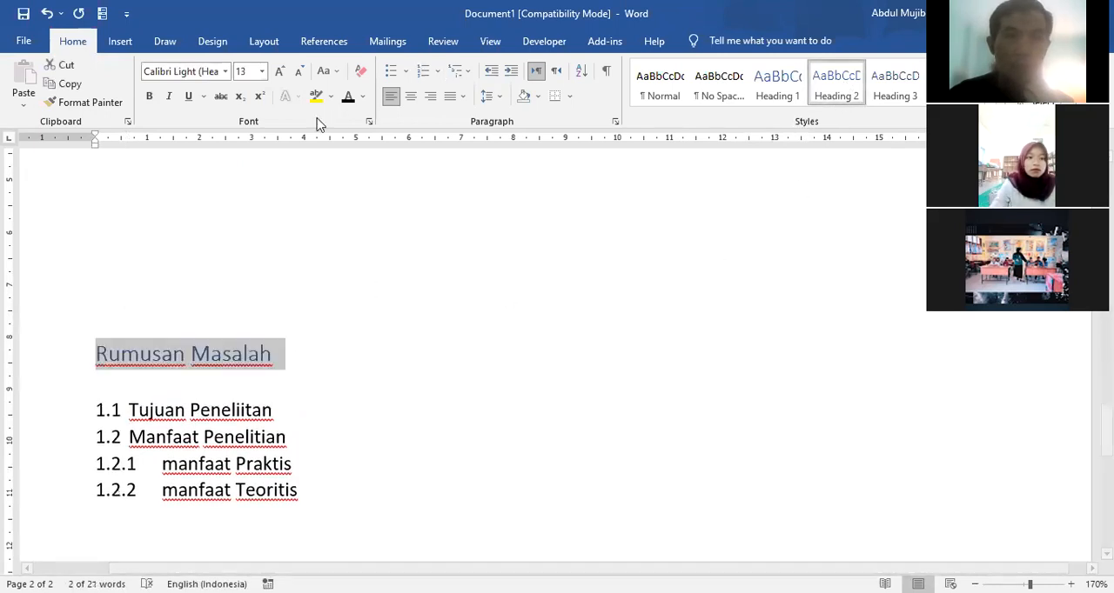
Step: Format the "Rumusan Masalah" subheading as black, bold Times New Roman at size 12 and put the number "1.2" in front of it
{"action": "left_click", "coordinate": [347, 98]}
{"action": "left_click", "coordinate": [150, 96]}
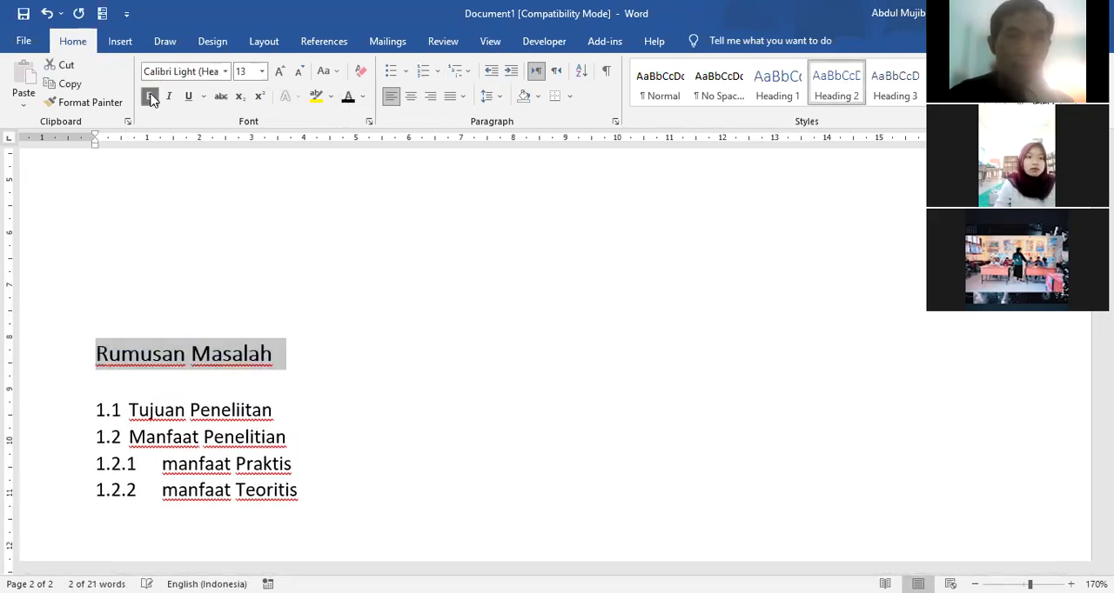
{"action": "left_click", "coordinate": [225, 71]}
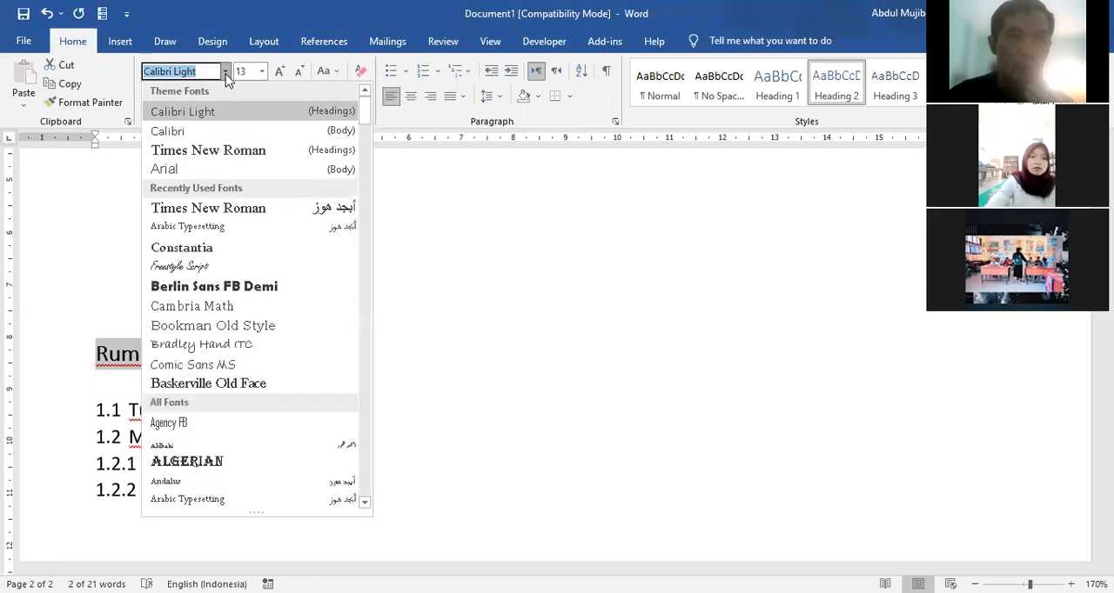
{"action": "left_click", "coordinate": [207, 151]}
{"action": "left_click", "coordinate": [261, 71]}
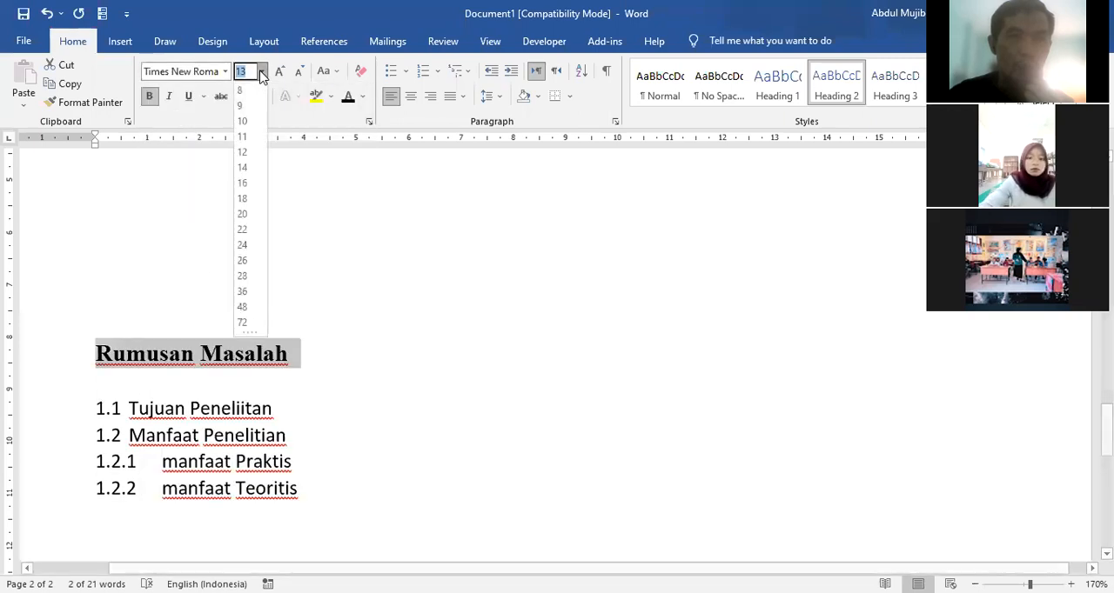
{"action": "left_click", "coordinate": [243, 154]}
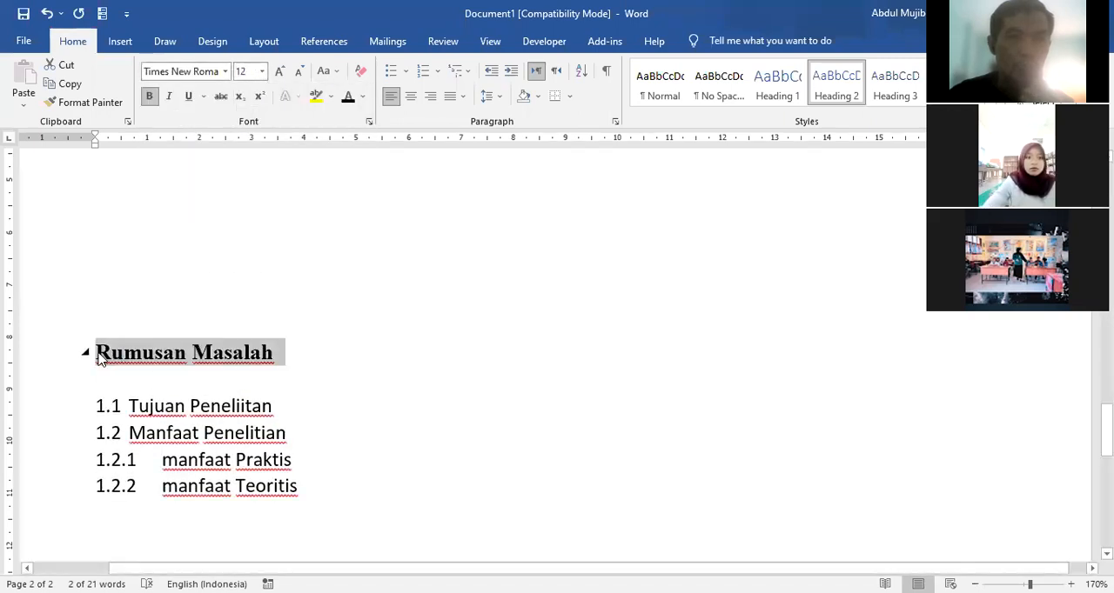
{"action": "left_click", "coordinate": [98, 352]}
{"action": "type", "text": "1.2"}
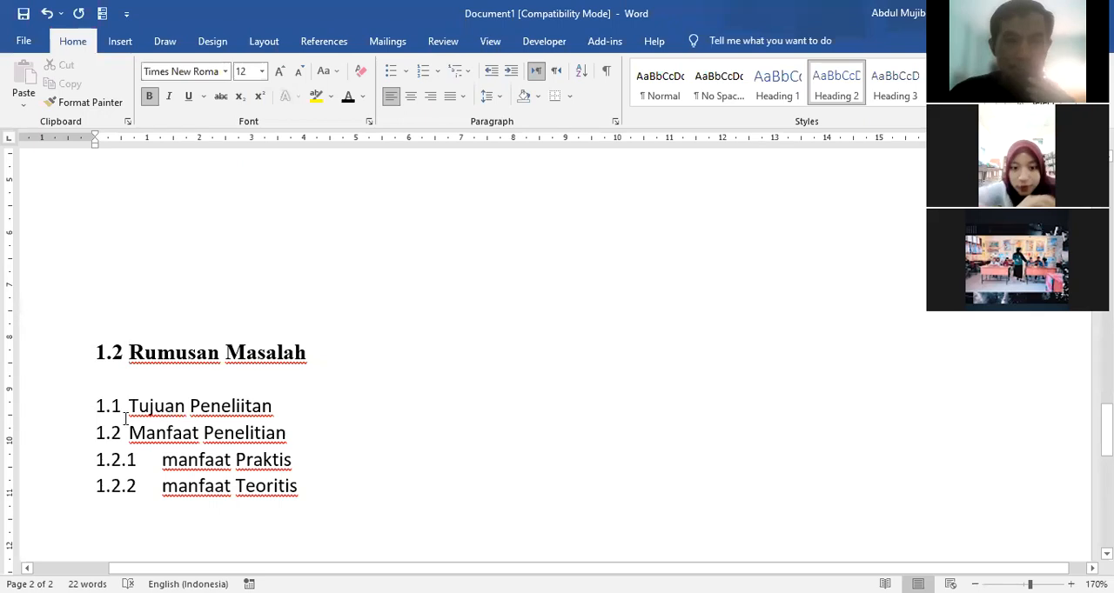
Step: Remove the automatic number from "Tujuan Peneliitan" and insert blank lines above it to move it onto the next page
{"action": "left_click", "coordinate": [127, 408]}
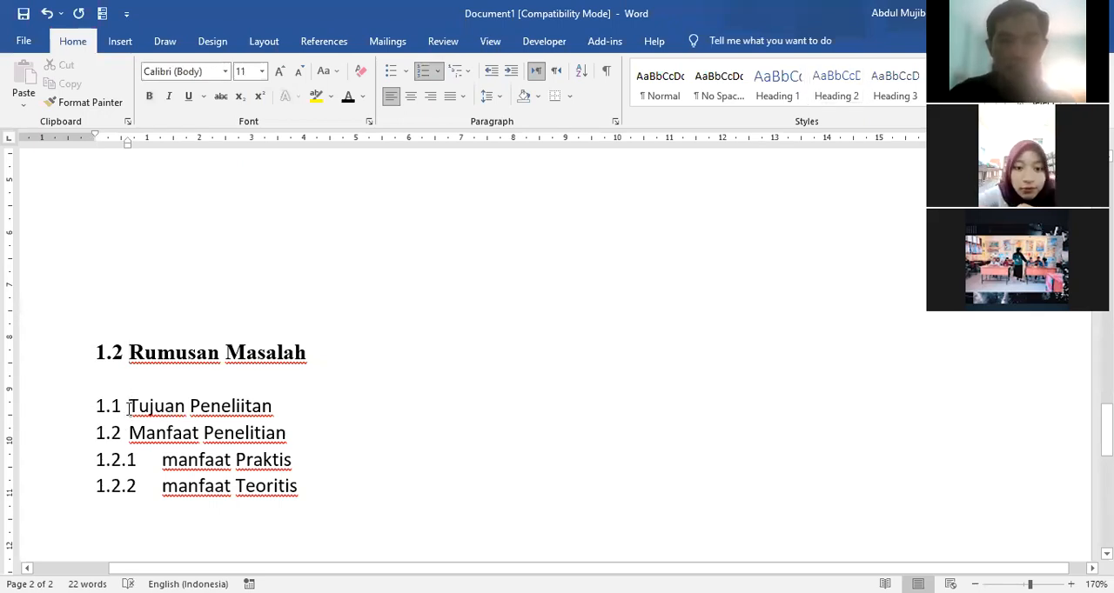
{"action": "key", "text": "BackSpace"}
{"action": "key", "text": "Return"}
{"action": "key", "text": "Return"}
{"action": "key", "text": "Return"}
{"action": "key", "text": "Return"}
{"action": "key", "text": "Return"}
{"action": "key", "text": "Return"}
{"action": "key", "text": "Return"}
{"action": "key", "text": "Return"}
{"action": "key", "text": "Return"}
{"action": "key", "text": "Return"}
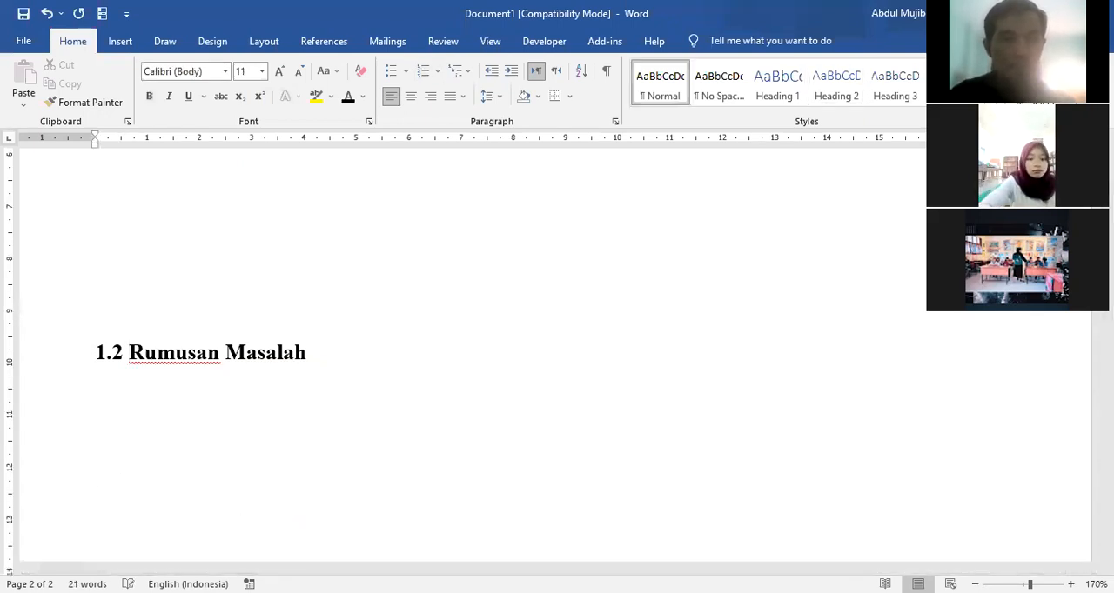
{"action": "key", "text": "Return"}
{"action": "key", "text": "Return"}
{"action": "key", "text": "Return"}
{"action": "key", "text": "Return"}
{"action": "key", "text": "Return"}
{"action": "key", "text": "Return"}
{"action": "key", "text": "Return"}
{"action": "key", "text": "Return"}
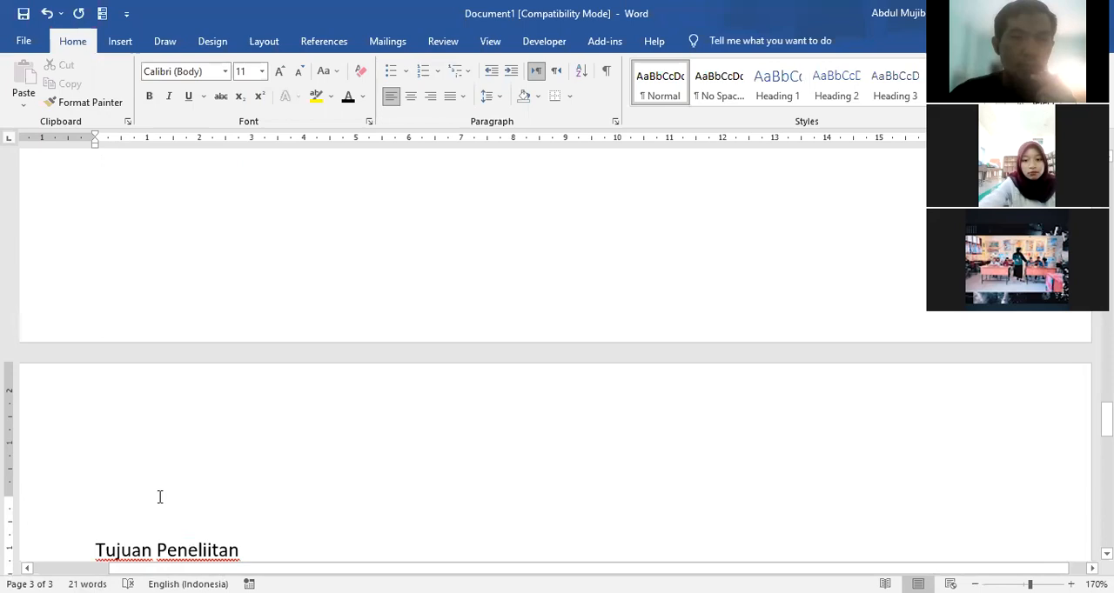
Step: Apply the Heading 2 style to the "Tujuan Peneliitan" line
{"action": "scroll", "coordinate": [159, 497], "scroll_direction": "down", "scroll_amount": 3}
{"action": "left_click", "coordinate": [53, 363]}
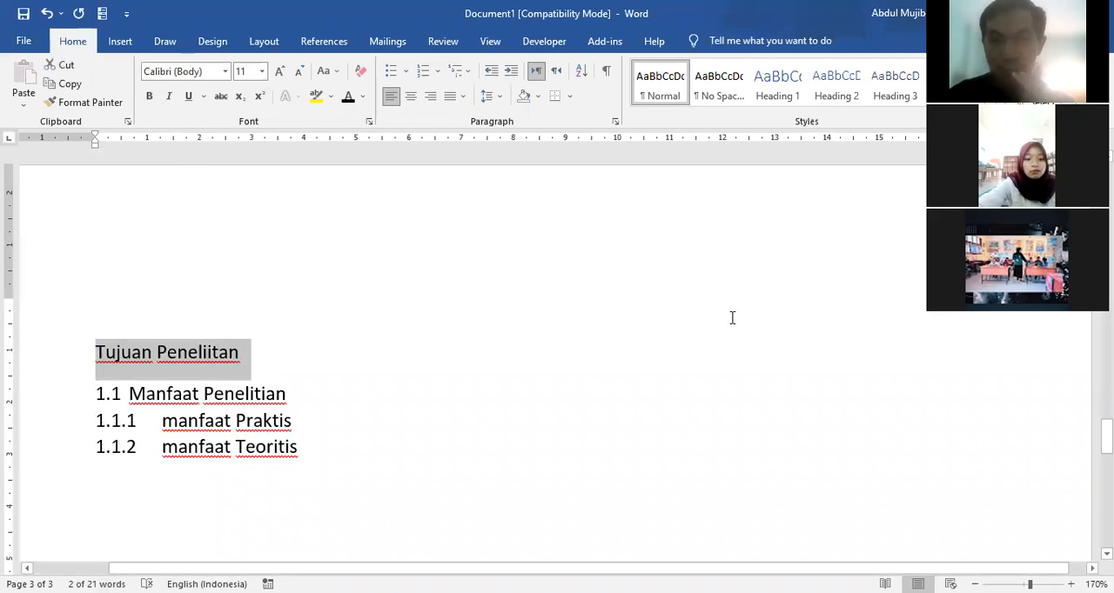
{"action": "left_click", "coordinate": [837, 82]}
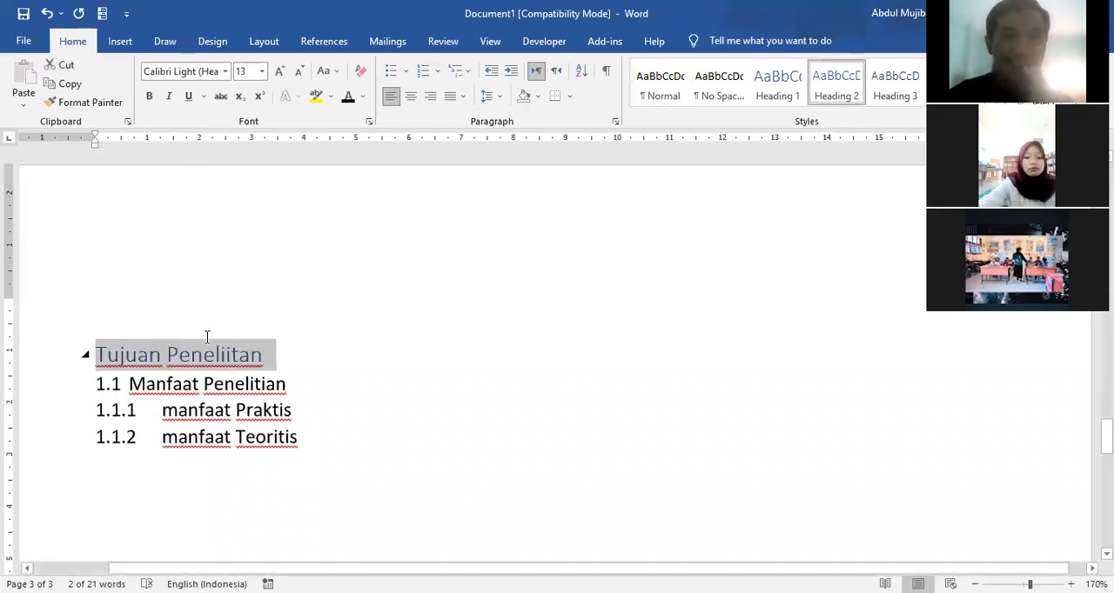
Step: Format the "Tujuan Peneliitan" subheading as black, bold Times New Roman at size 12 and put the number "1.3" in front of it
{"action": "left_click", "coordinate": [149, 96]}
{"action": "left_click", "coordinate": [225, 72]}
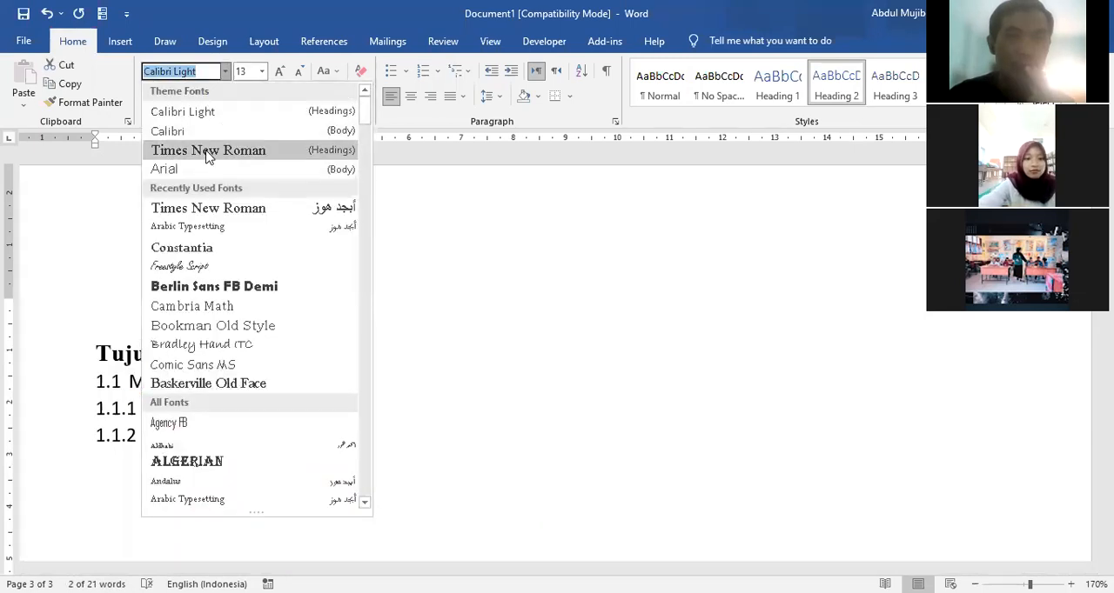
{"action": "left_click", "coordinate": [299, 73]}
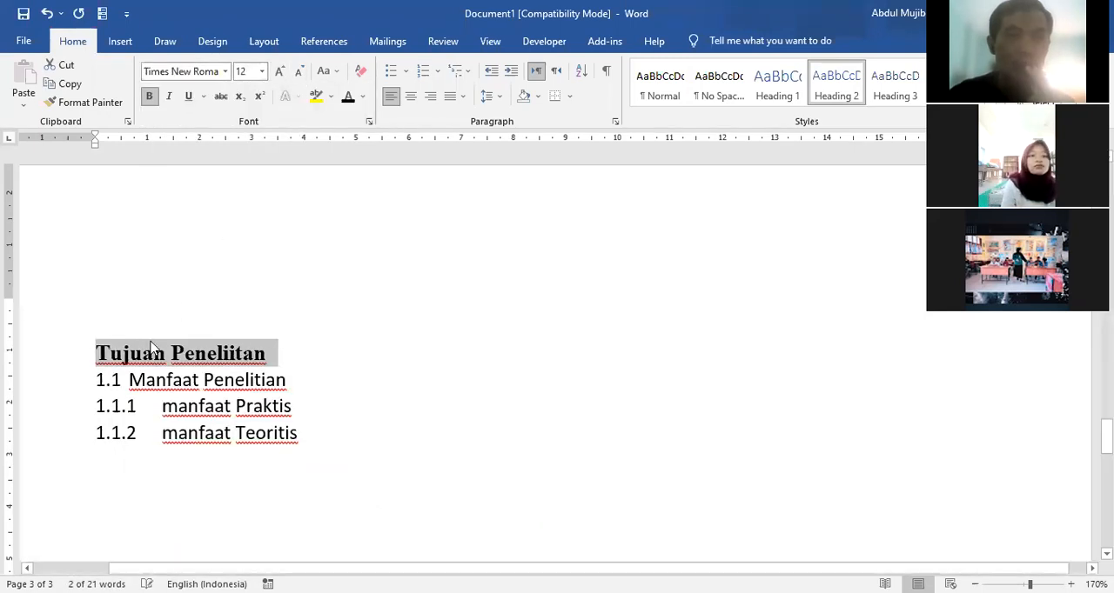
{"action": "left_click", "coordinate": [101, 357]}
{"action": "type", "text": "1.3"}
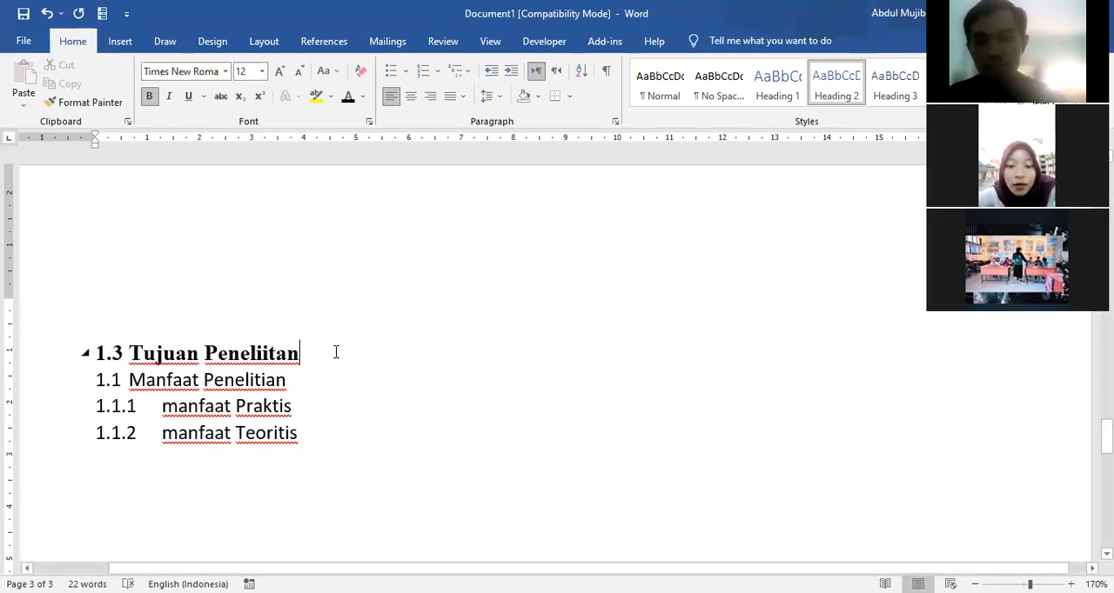
Step: Insert several unnumbered blank lines between the "1.3 Tujuan Peneliitan" subheading and the "Manfaat Penelitian" line
{"action": "key", "text": "Return"}
{"action": "type", "text": "1.4"}
{"action": "key", "text": "BackSpace"}
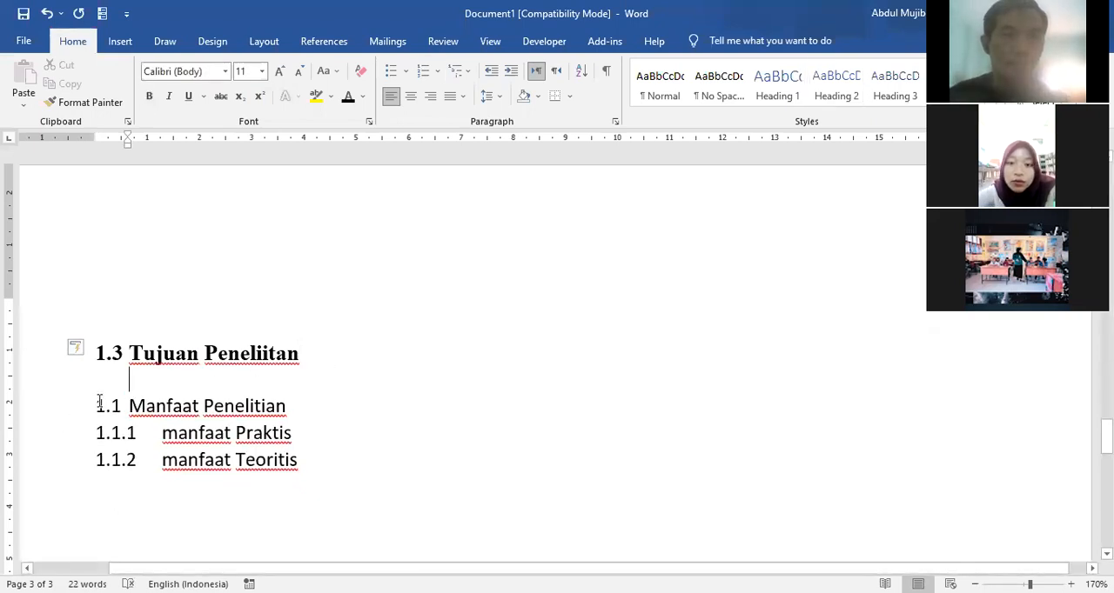
{"action": "key", "text": "Return"}
{"action": "key", "text": "Return"}
{"action": "key", "text": "Return"}
{"action": "key", "text": "Return"}
{"action": "key", "text": "Return"}
{"action": "key", "text": "Return"}
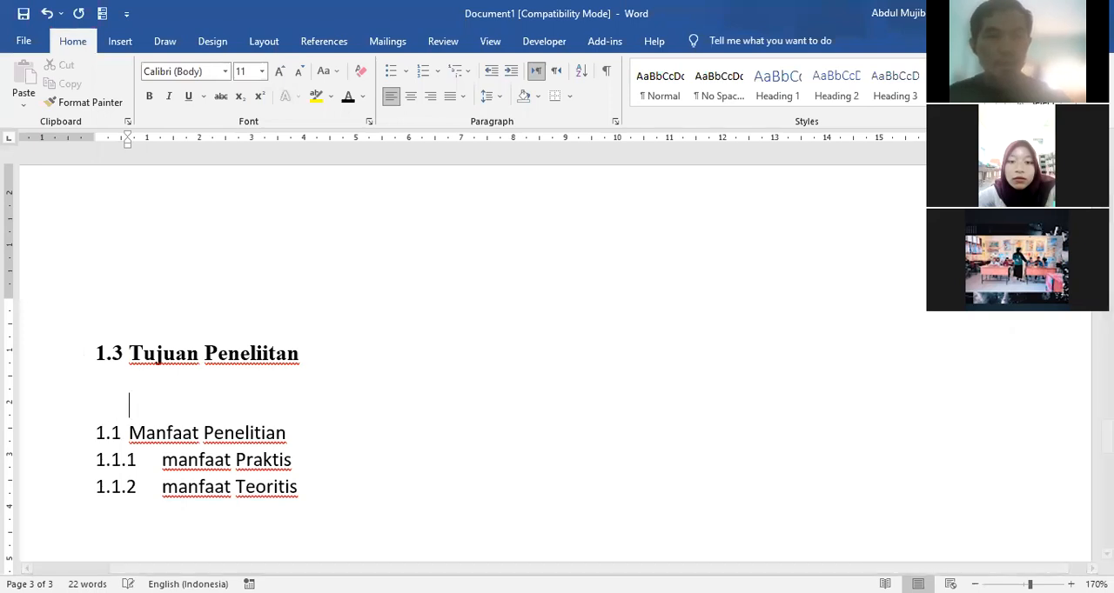
Step: Remove the automatic number from "Manfaat Penelitian" and apply the Heading 2 style to that line
{"action": "scroll", "coordinate": [65, 358], "scroll_direction": "down", "scroll_amount": 5}
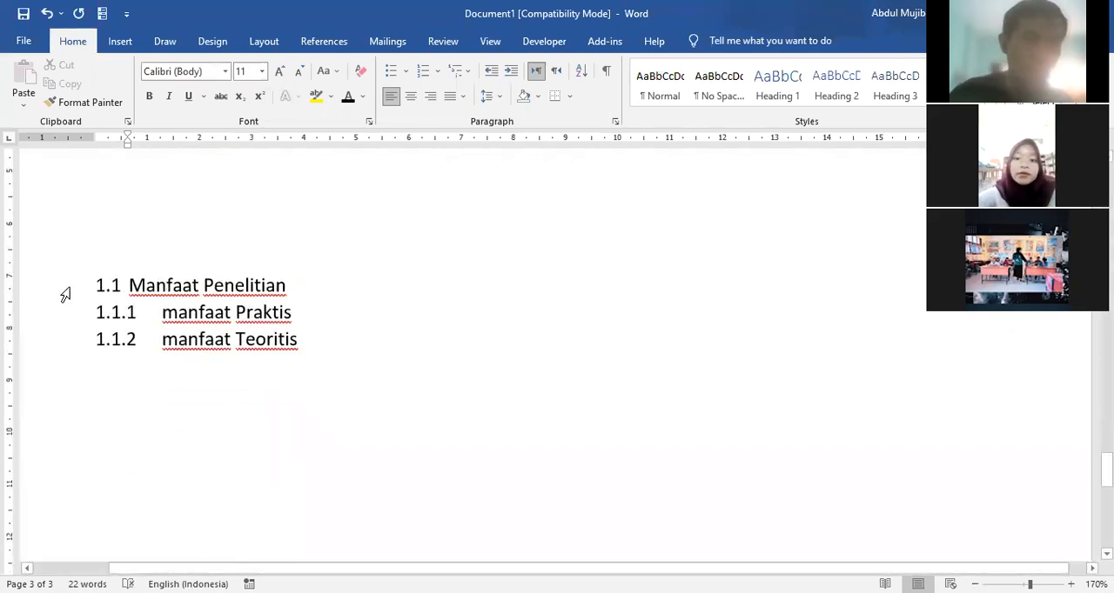
{"action": "left_click", "coordinate": [66, 296]}
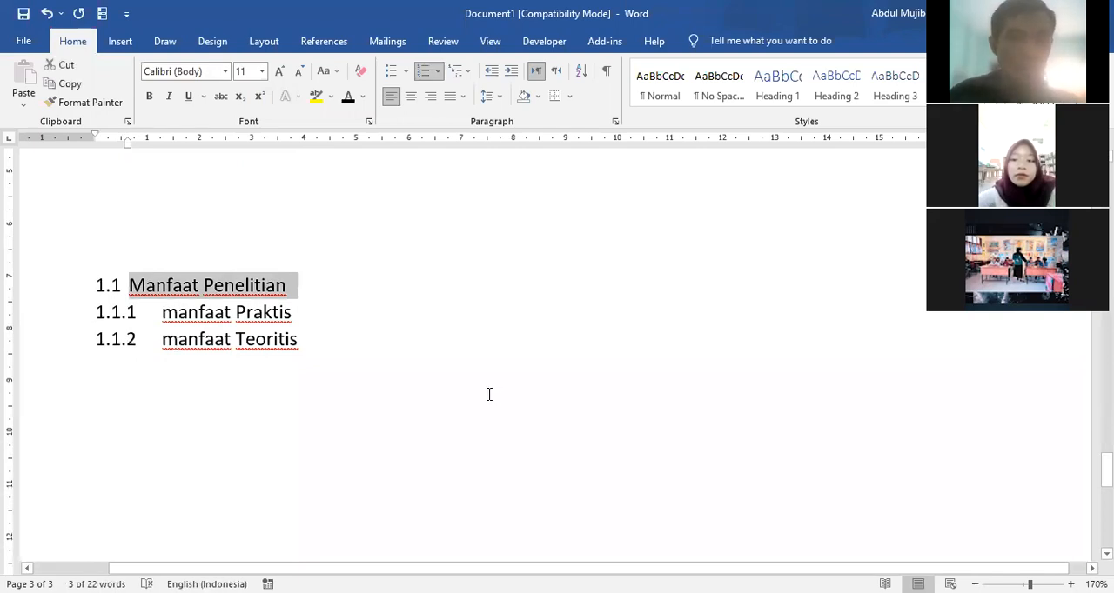
{"action": "left_click", "coordinate": [130, 288]}
{"action": "key", "text": "BackSpace"}
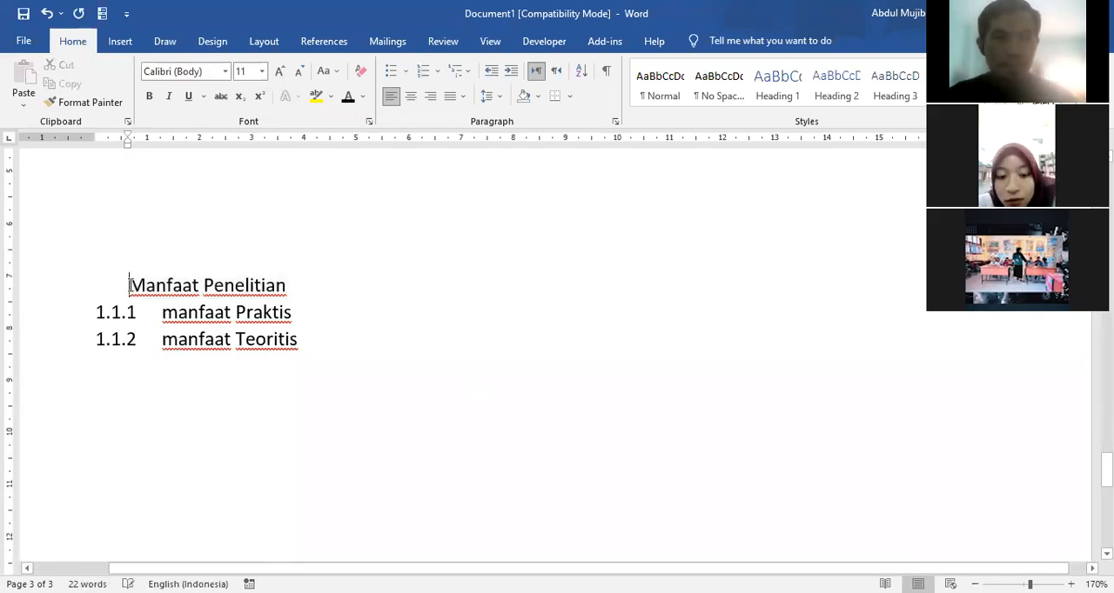
{"action": "left_click", "coordinate": [45, 284]}
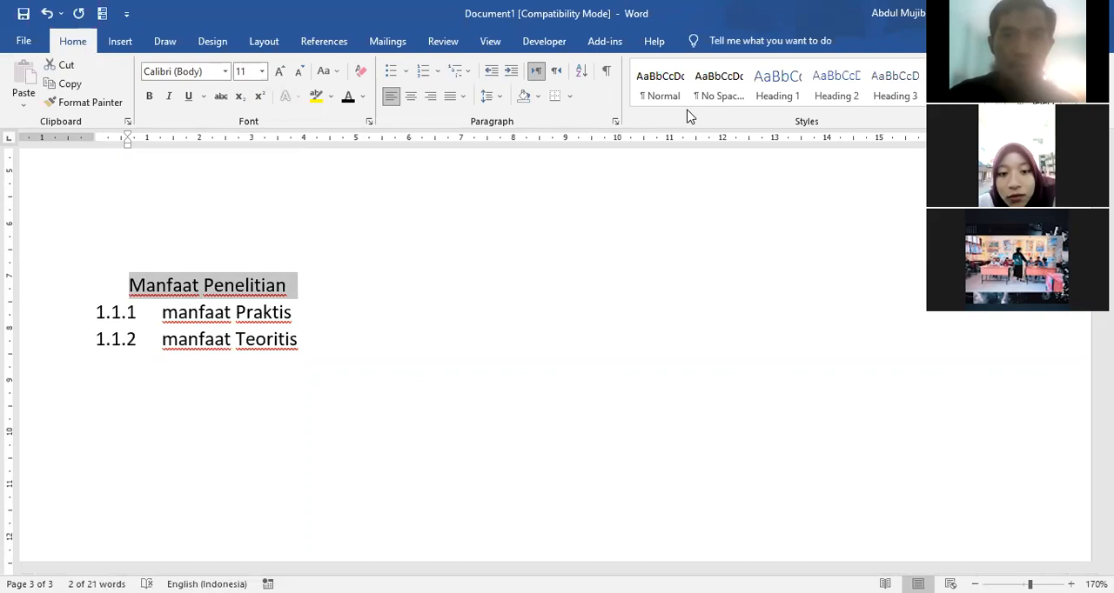
{"action": "left_click", "coordinate": [848, 91]}
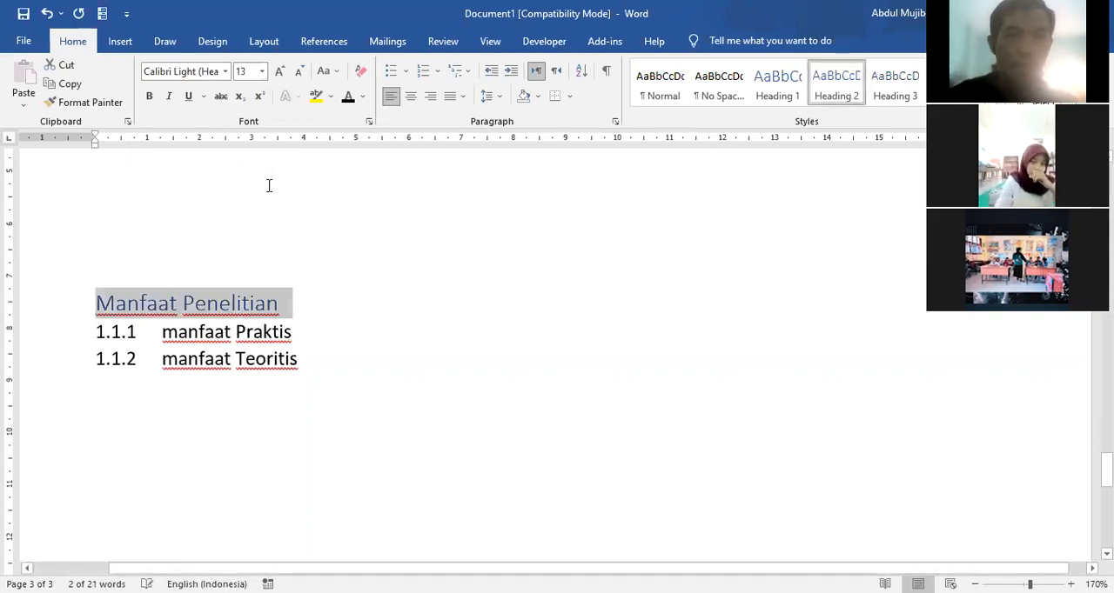
Step: Format the "Manfaat Penelitian" subheading as black, bold Times New Roman at size 12
{"action": "left_click", "coordinate": [345, 101]}
{"action": "left_click", "coordinate": [148, 96]}
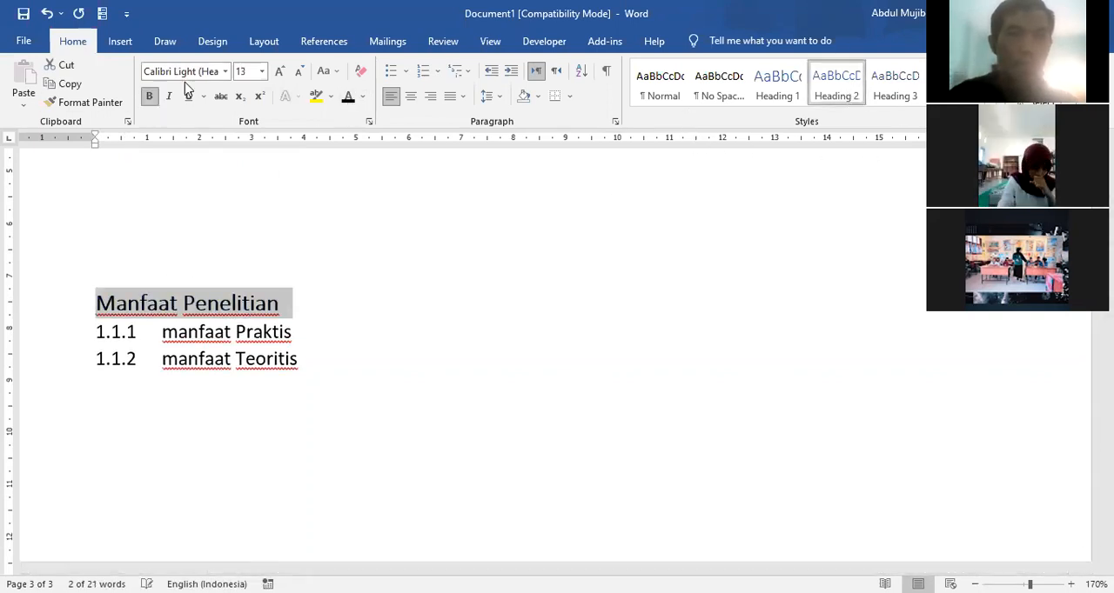
{"action": "left_click", "coordinate": [225, 73]}
{"action": "left_click", "coordinate": [187, 150]}
{"action": "left_click", "coordinate": [296, 73]}
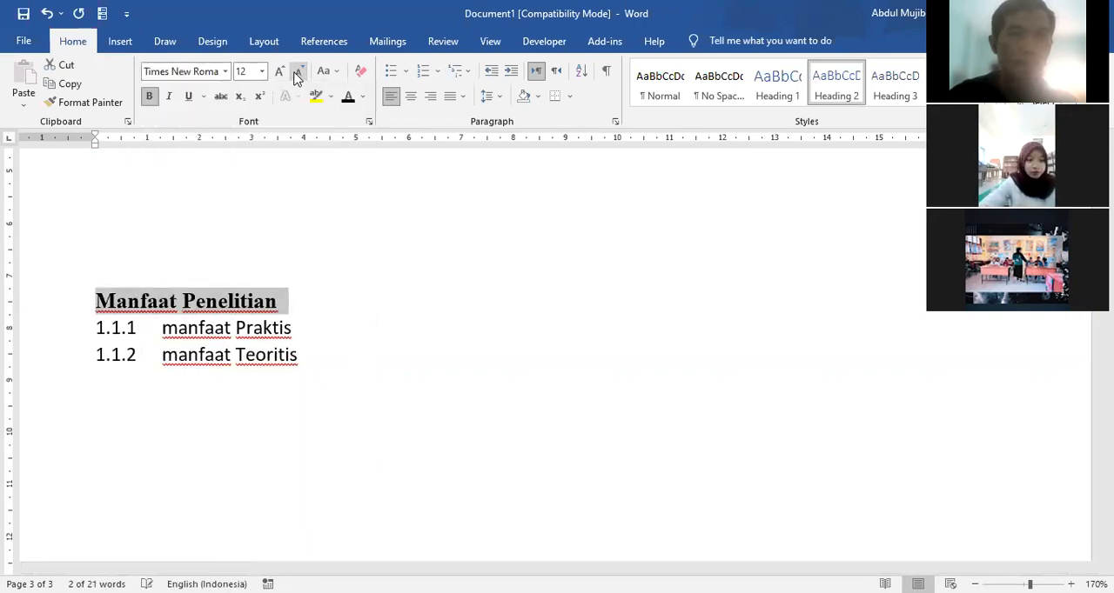
Step: Put the number "1.4" in front of the "Manfaat Penelitian" subheading
{"action": "left_click", "coordinate": [97, 302]}
{"action": "type", "text": "1."}
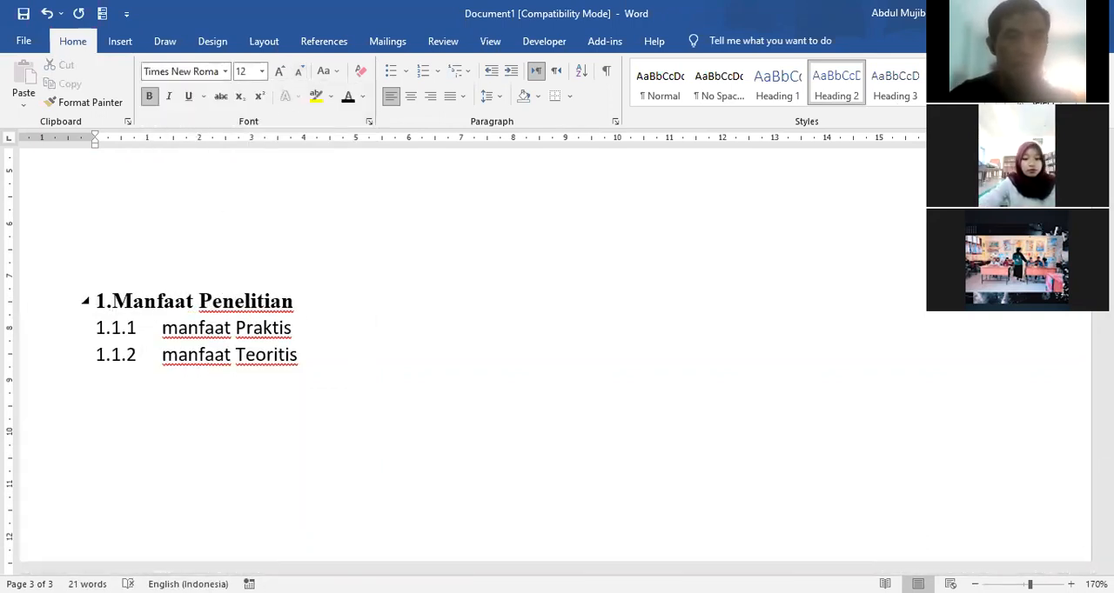
{"action": "scroll", "coordinate": [234, 317], "scroll_direction": "up", "scroll_amount": 10}
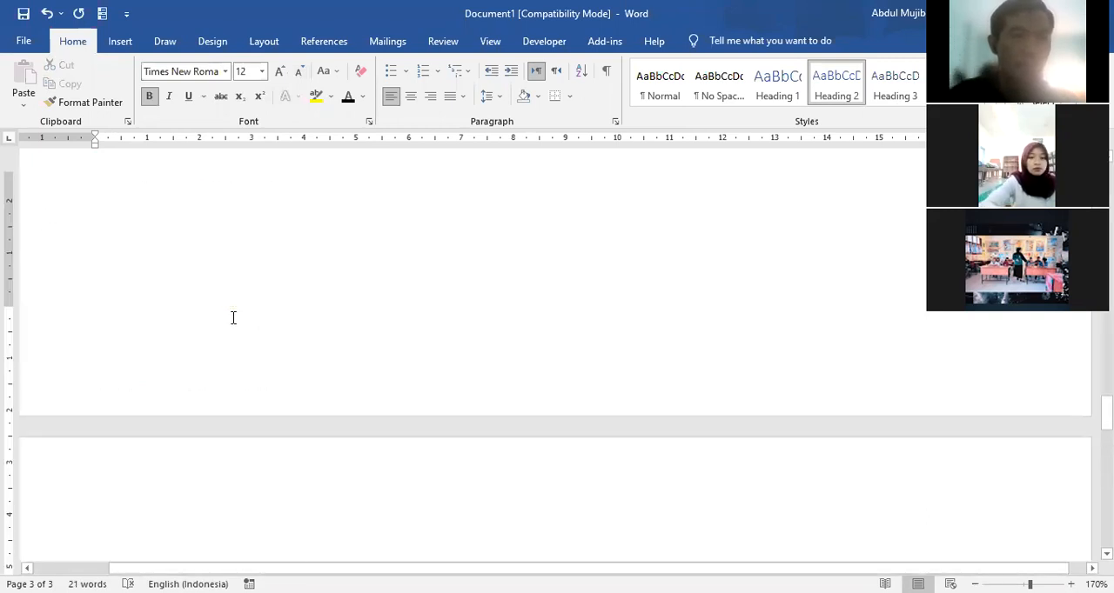
{"action": "scroll", "coordinate": [233, 318], "scroll_direction": "down", "scroll_amount": 5}
{"action": "scroll", "coordinate": [233, 317], "scroll_direction": "down", "scroll_amount": 3}
{"action": "type", "text": "4 Manfaat Penelitian"}
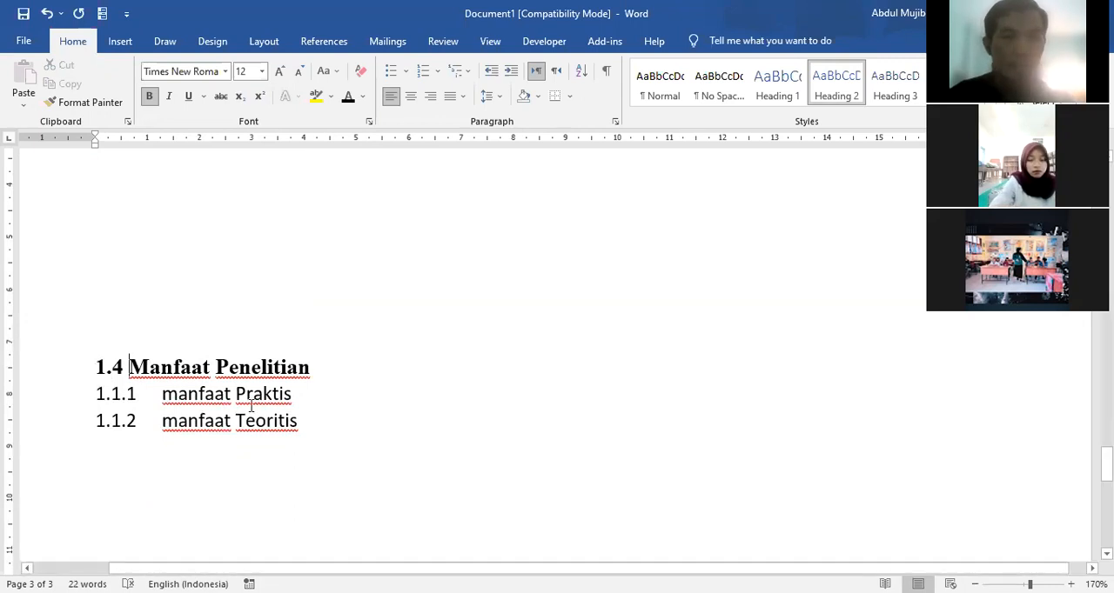
Step: Capitalize the first letter of "manfaat Praktis" and remove the automatic number from that line
{"action": "left_click", "coordinate": [178, 394]}
{"action": "key", "text": "BackSpace"}
{"action": "type", "text": "M"}
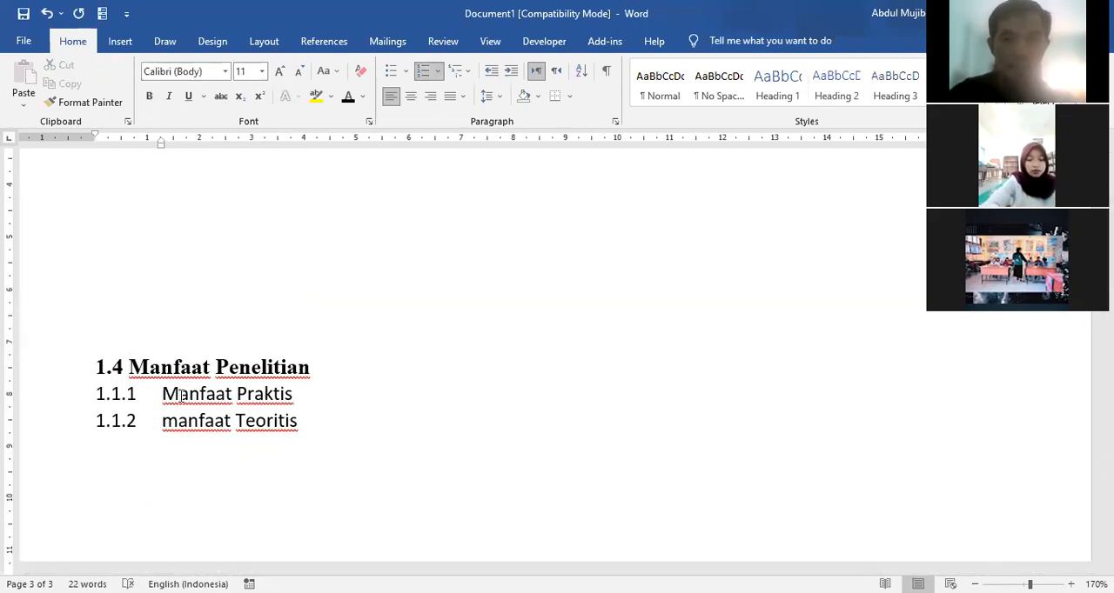
{"action": "key", "text": "Home"}
{"action": "key", "text": "BackSpace"}
{"action": "key", "text": "BackSpace"}
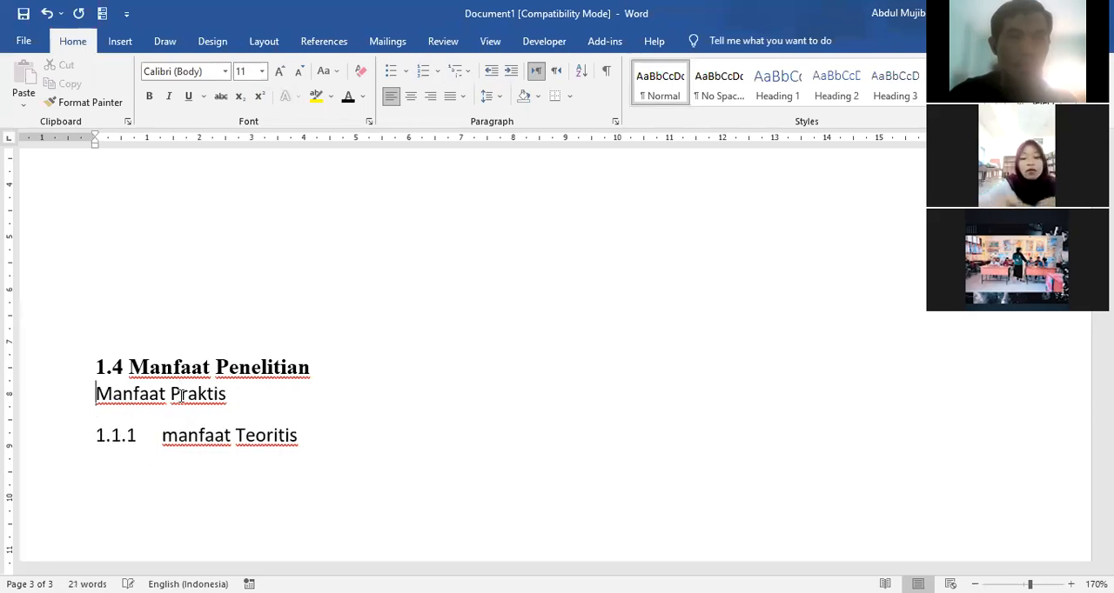
Step: Insert two blank lines between the "1.4 Manfaat Penelitian" subheading and the "Manfaat Praktis" line
{"action": "left_click", "coordinate": [57, 408]}
{"action": "left_click", "coordinate": [348, 368]}
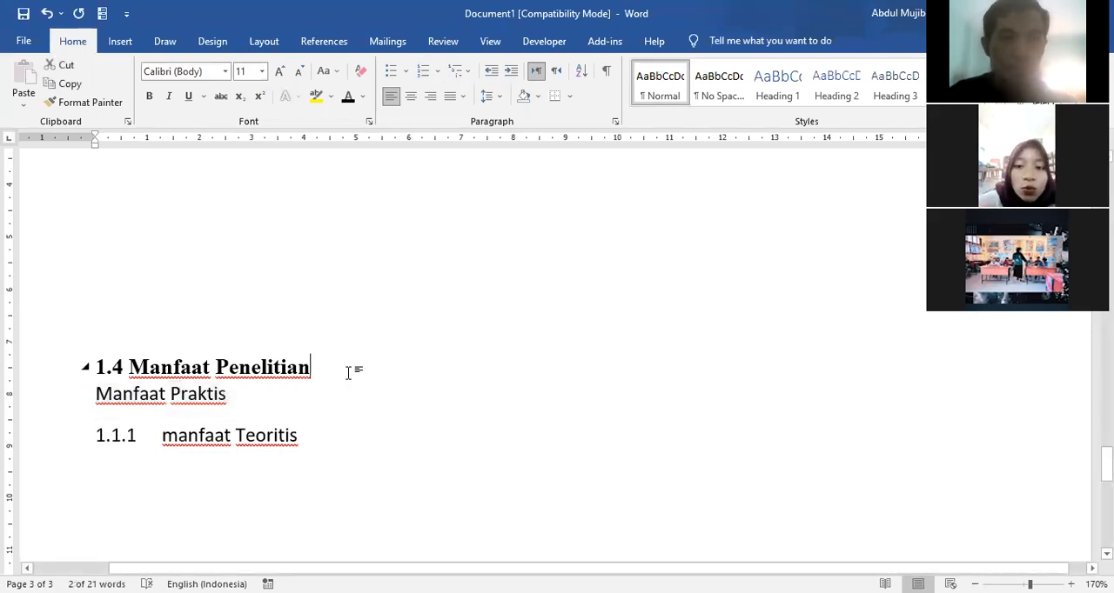
{"action": "key", "text": "Return"}
{"action": "key", "text": "Return"}
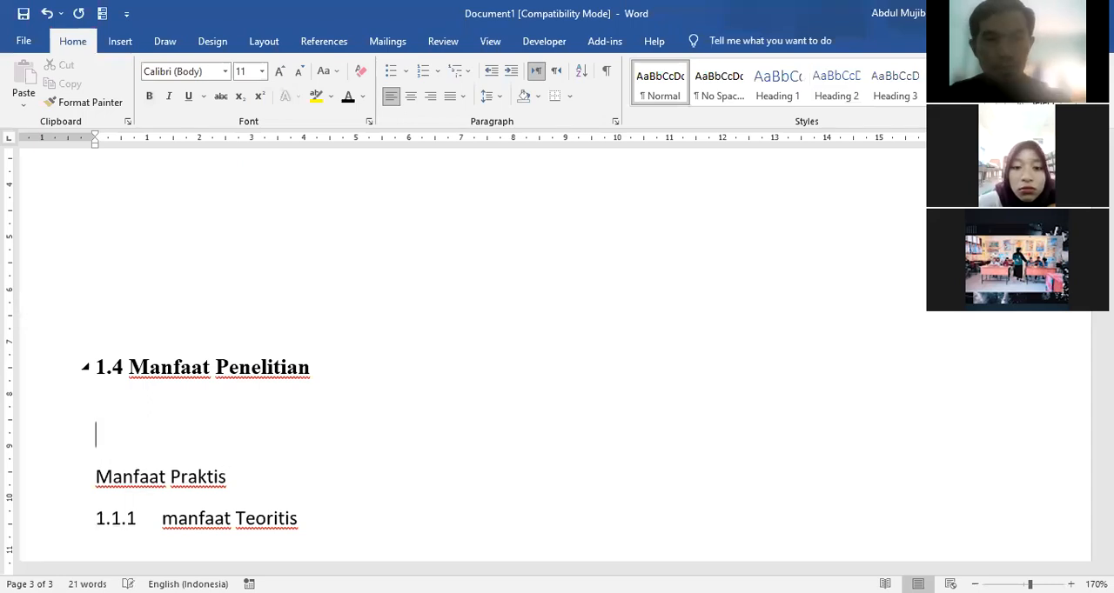
Step: Apply the Heading 3 style to the "Manfaat Praktis" line and format it as bold Times New Roman
{"action": "left_click", "coordinate": [72, 487]}
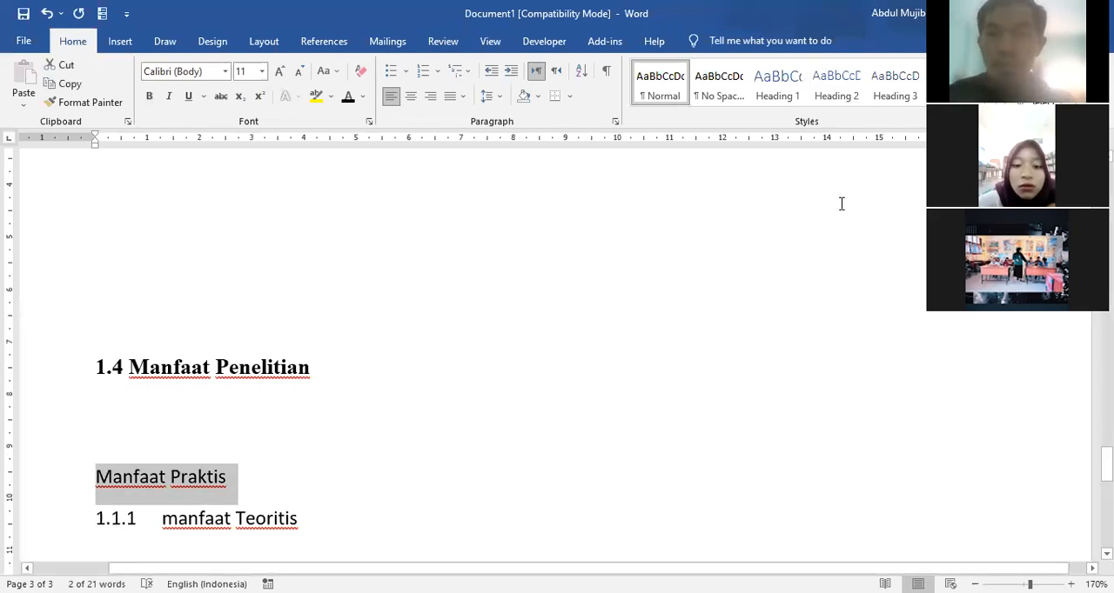
{"action": "left_click", "coordinate": [901, 94]}
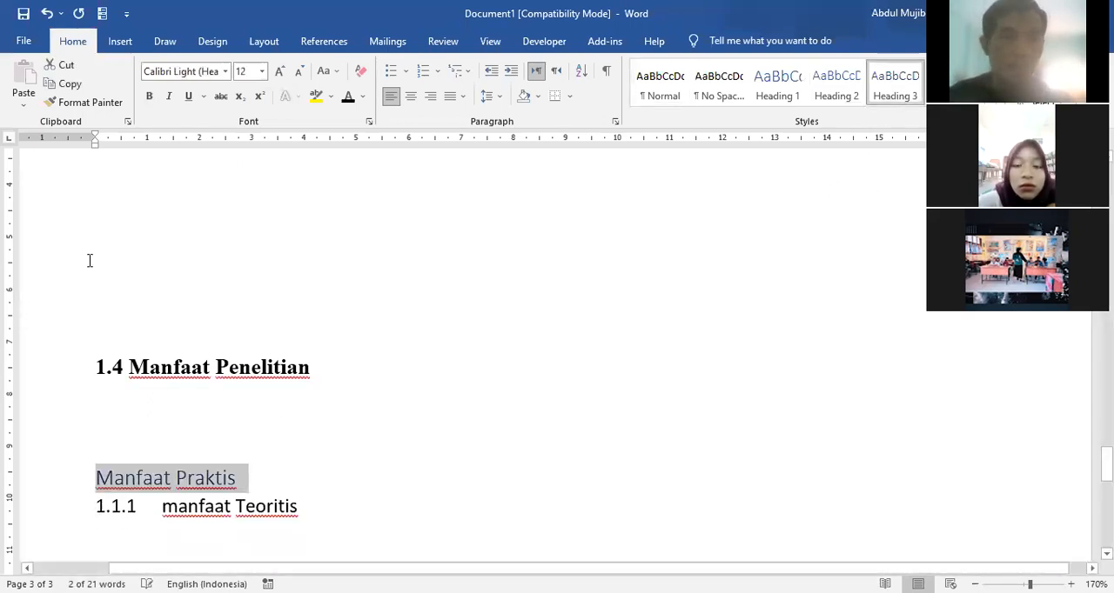
{"action": "left_click", "coordinate": [148, 98]}
{"action": "left_click", "coordinate": [226, 72]}
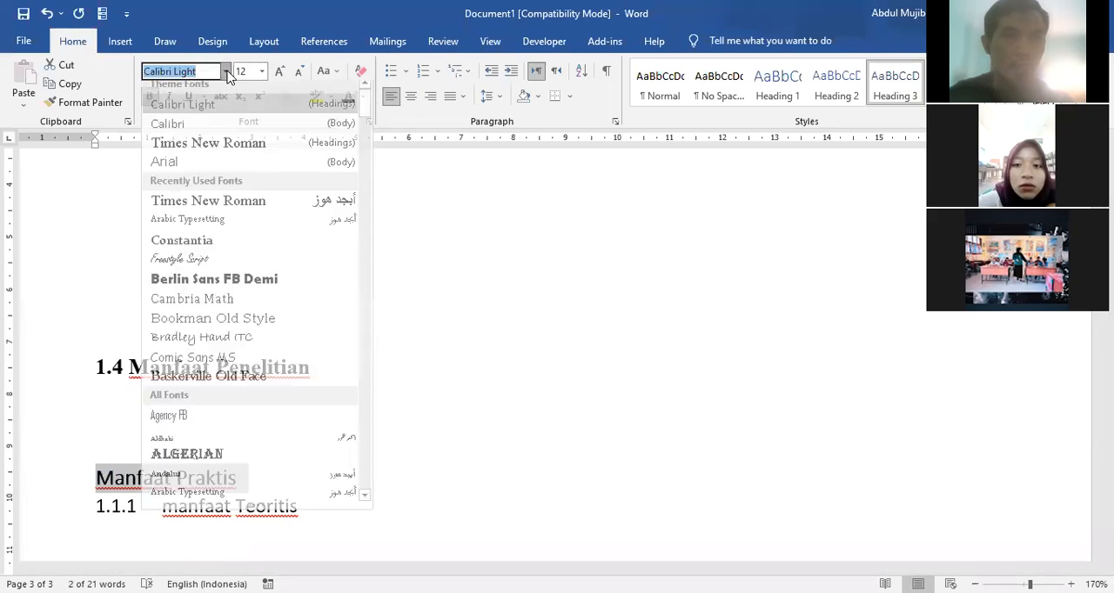
{"action": "left_click", "coordinate": [207, 150]}
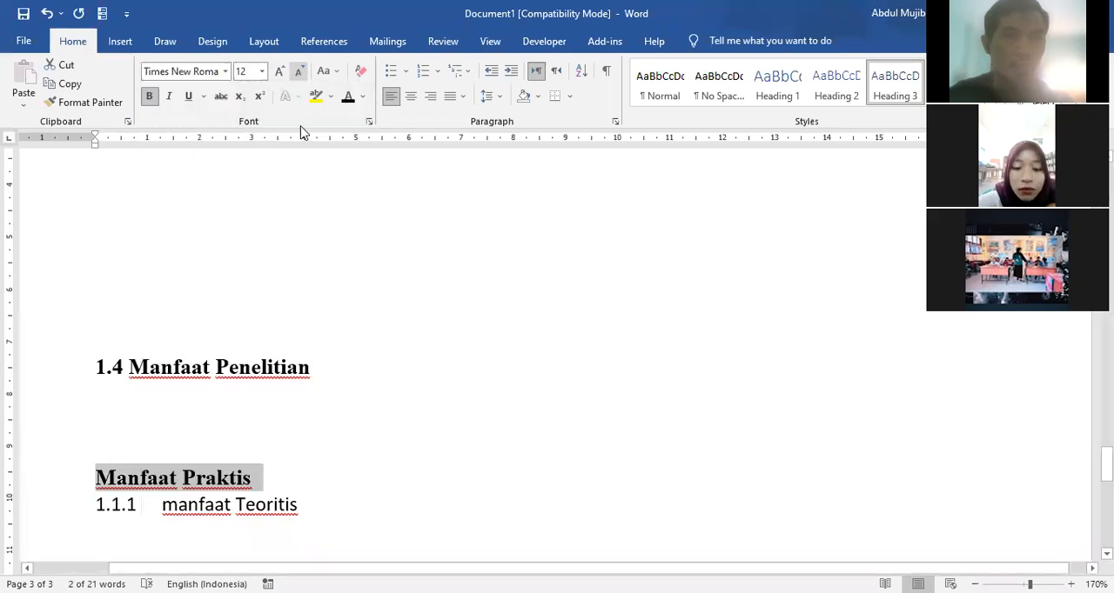
Step: Put the number "1.4.1" in front of the "Manfaat Praktis" subheading
{"action": "left_click", "coordinate": [97, 489]}
{"action": "type", "text": "1.4"}
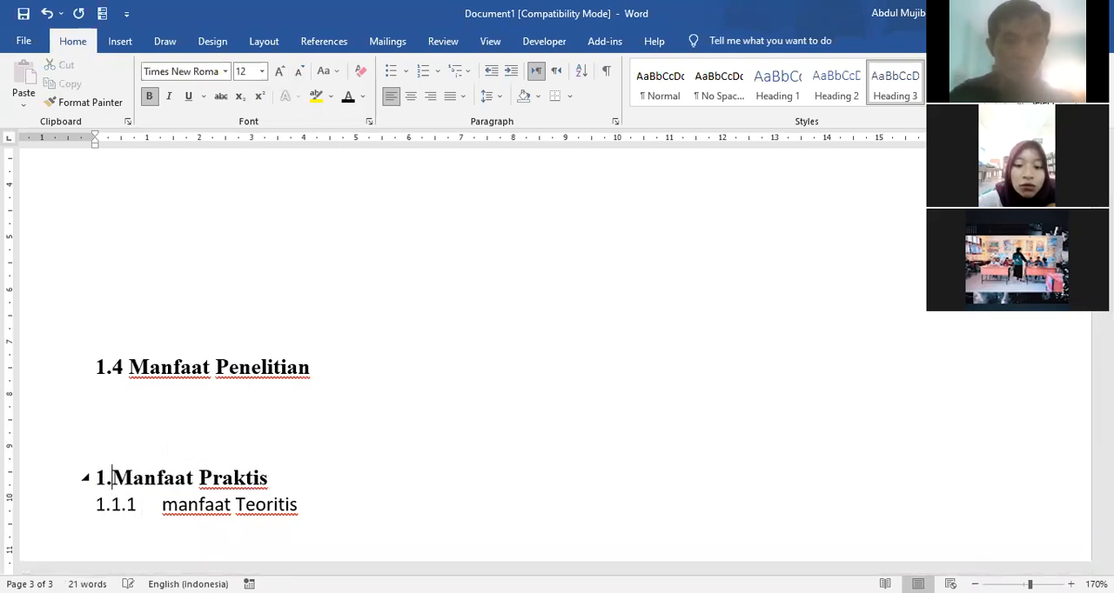
{"action": "type", "text": ".1"}
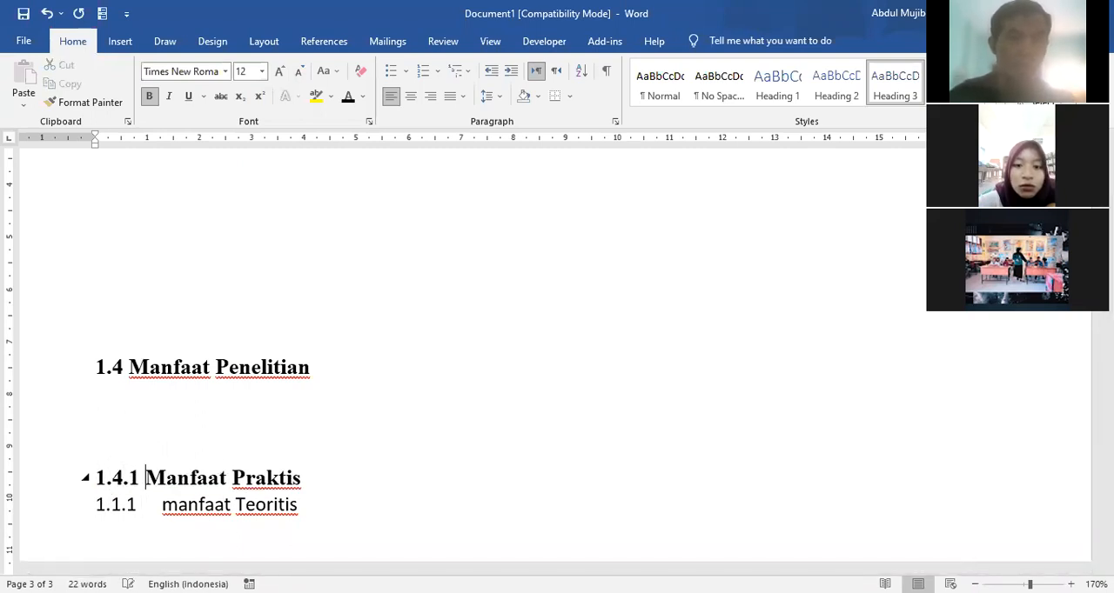
Step: Remove the automatic number from the "manfaat Teoritis" line
{"action": "left_click", "coordinate": [148, 505]}
{"action": "key", "text": "BackSpace"}
{"action": "key", "text": "BackSpace"}
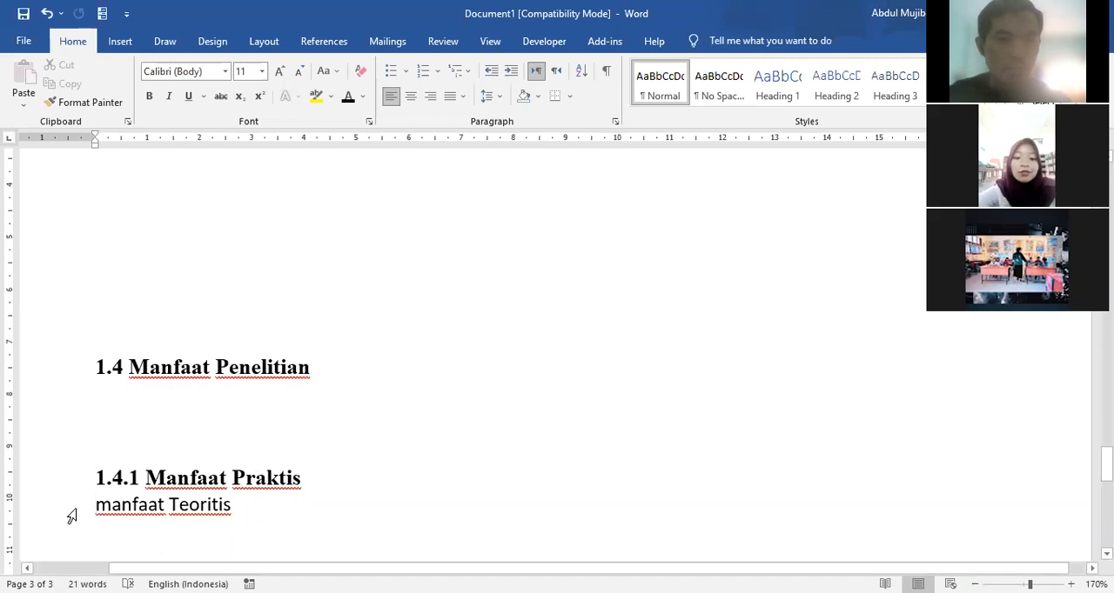
Step: Examine the list of available heading and text styles for the "manfaat Teoritis" line
{"action": "key", "text": "shift+Down"}
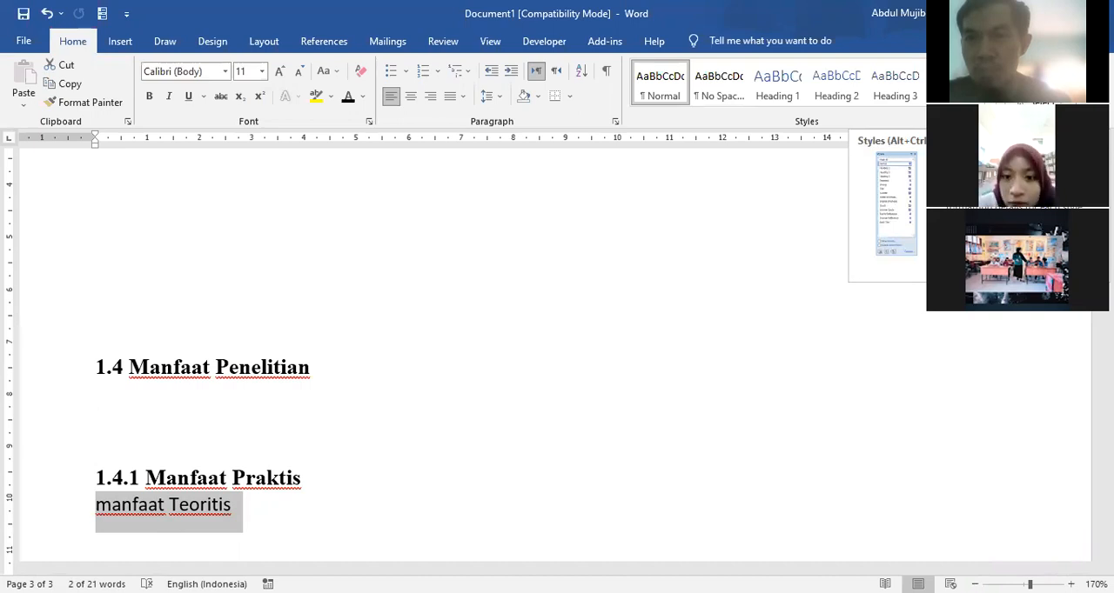
{"action": "left_click", "coordinate": [918, 120]}
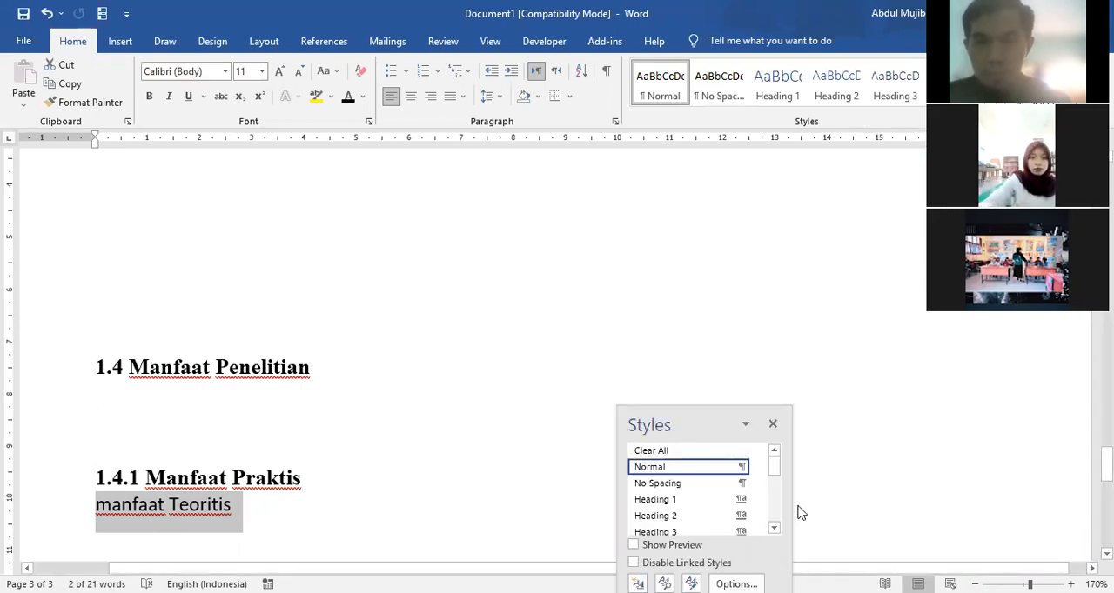
{"action": "left_click", "coordinate": [774, 528]}
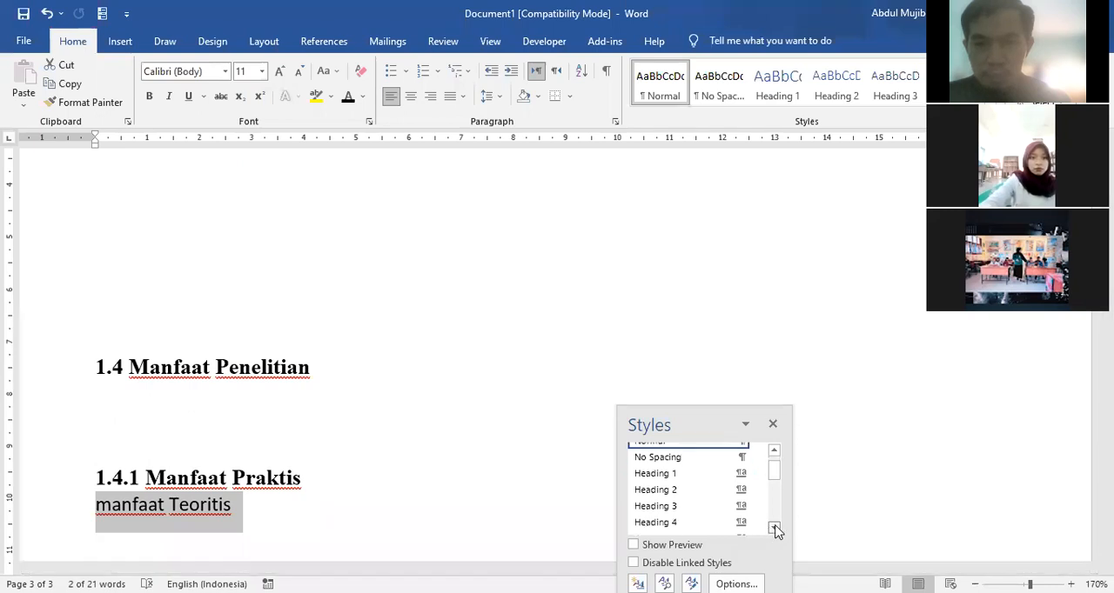
{"action": "left_click", "coordinate": [774, 528]}
{"action": "left_click", "coordinate": [774, 528]}
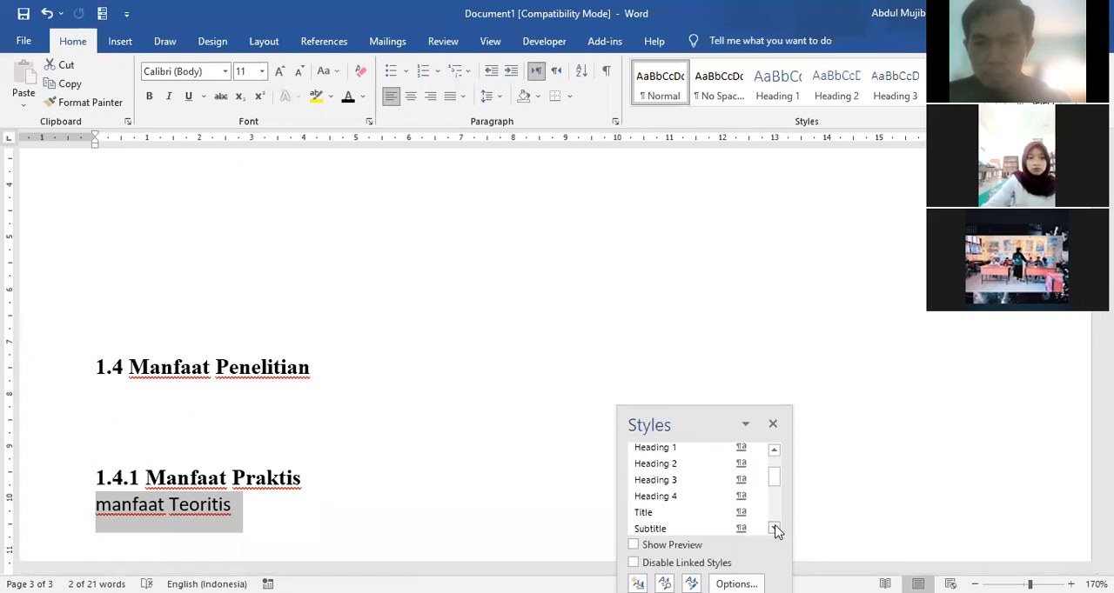
{"action": "left_click", "coordinate": [774, 528]}
{"action": "left_click", "coordinate": [774, 528]}
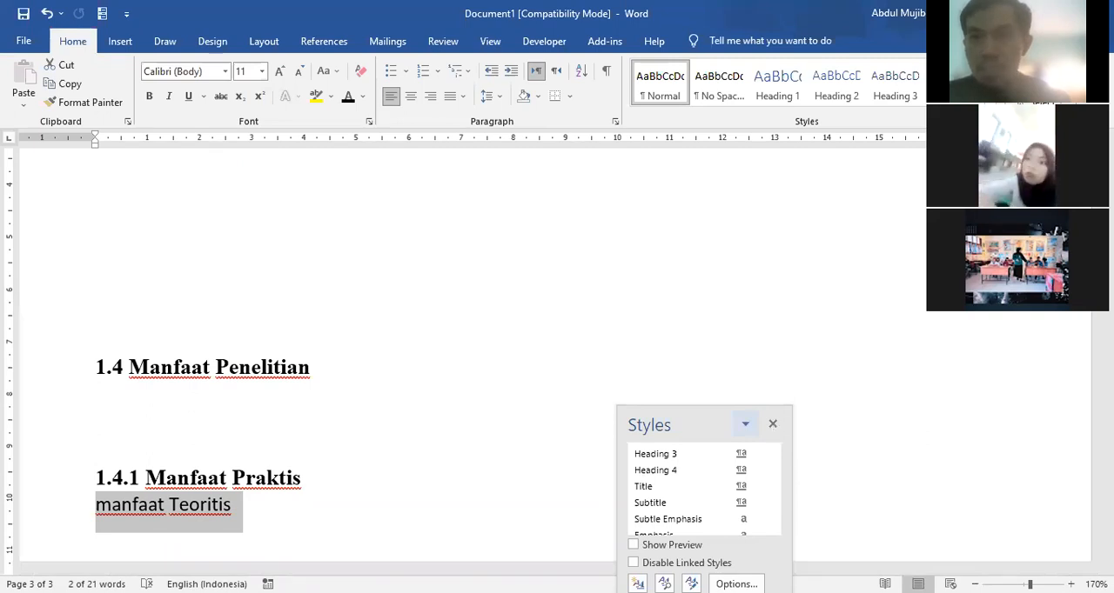
{"action": "left_click", "coordinate": [773, 424]}
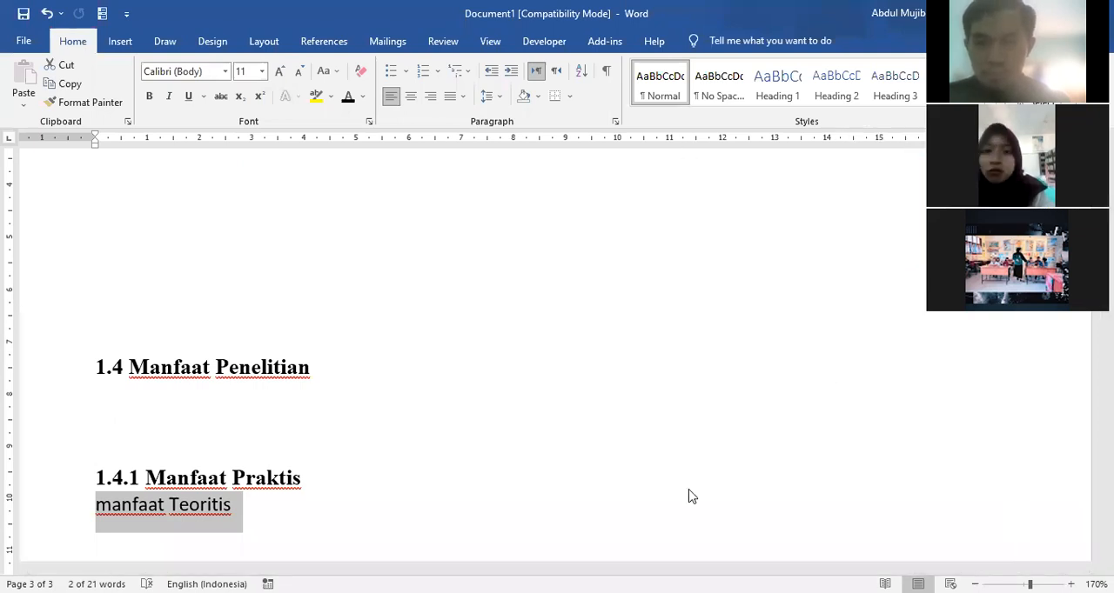
Step: Examine the commands offered for the Heading 4 style and the styles listed below it
{"action": "key", "text": "ctrl+alt+shift+s"}
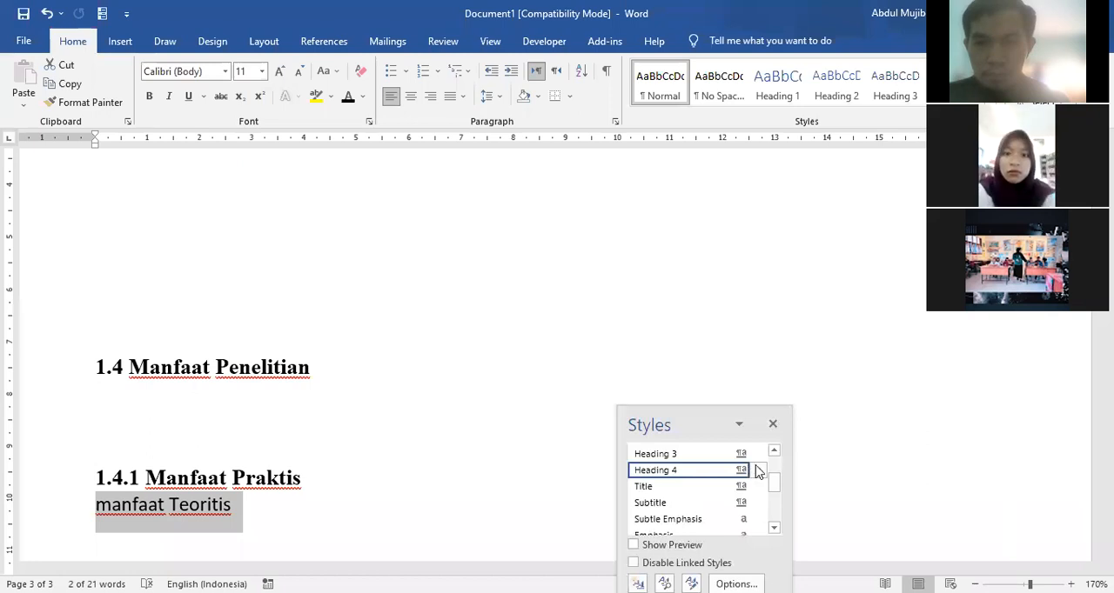
{"action": "left_click", "coordinate": [757, 470]}
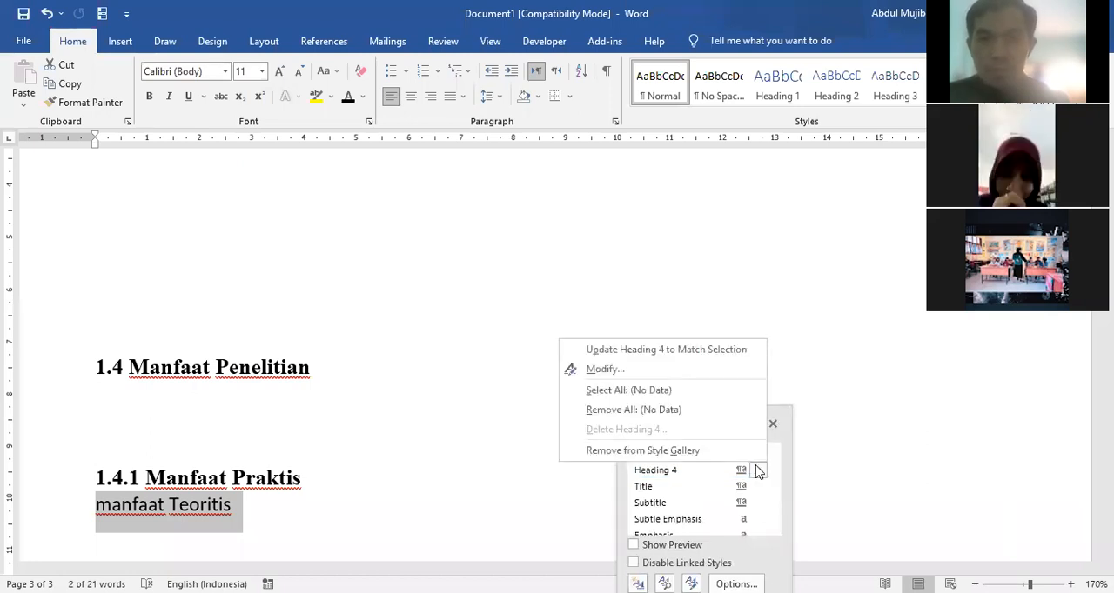
{"action": "left_click", "coordinate": [758, 471]}
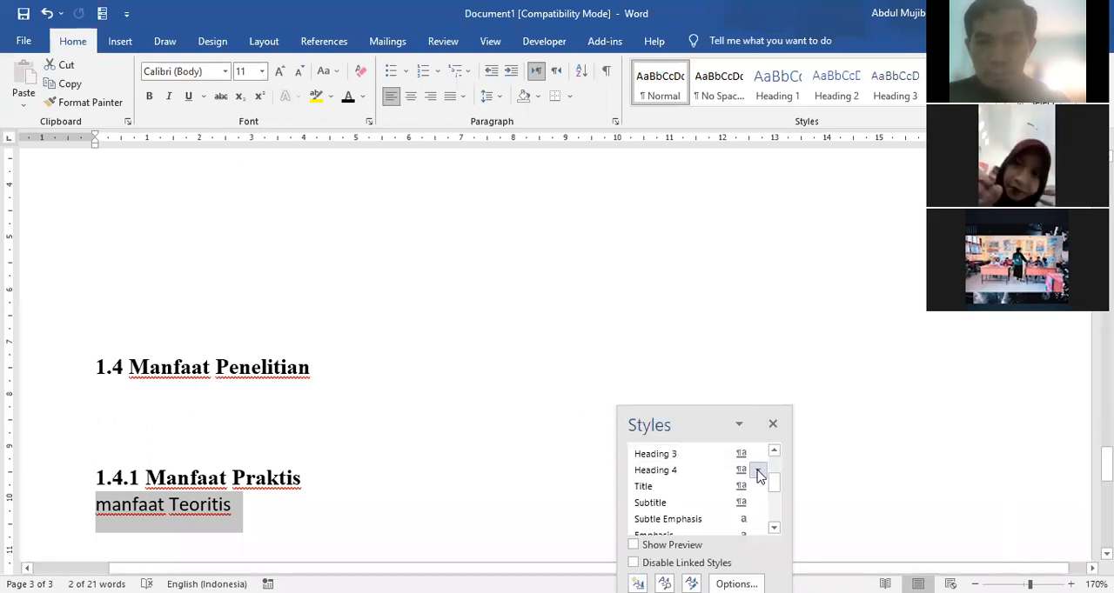
{"action": "left_click", "coordinate": [757, 471]}
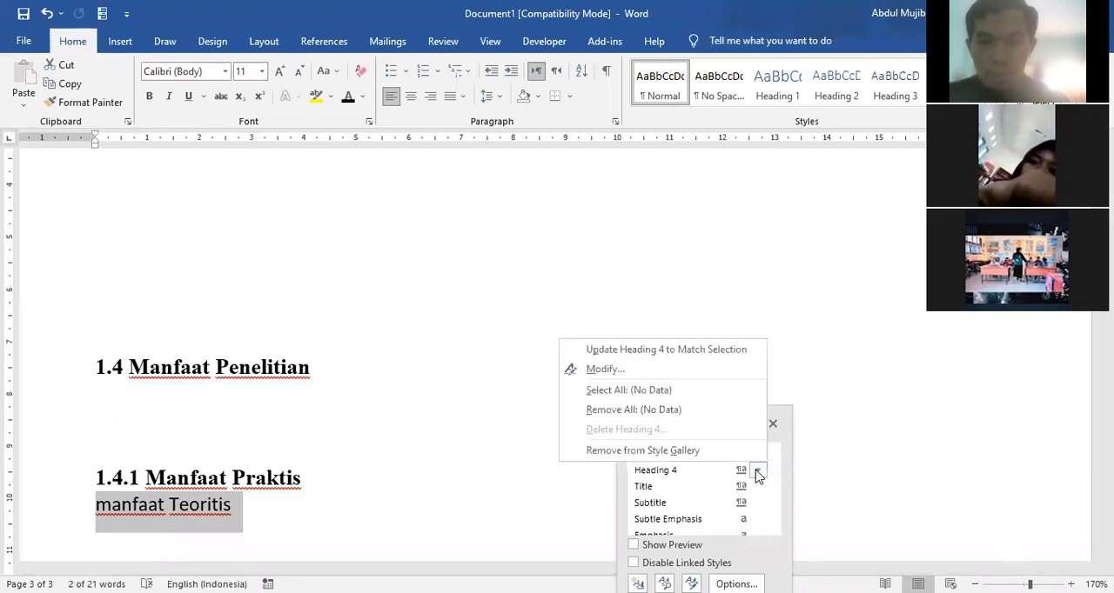
{"action": "left_click", "coordinate": [757, 471]}
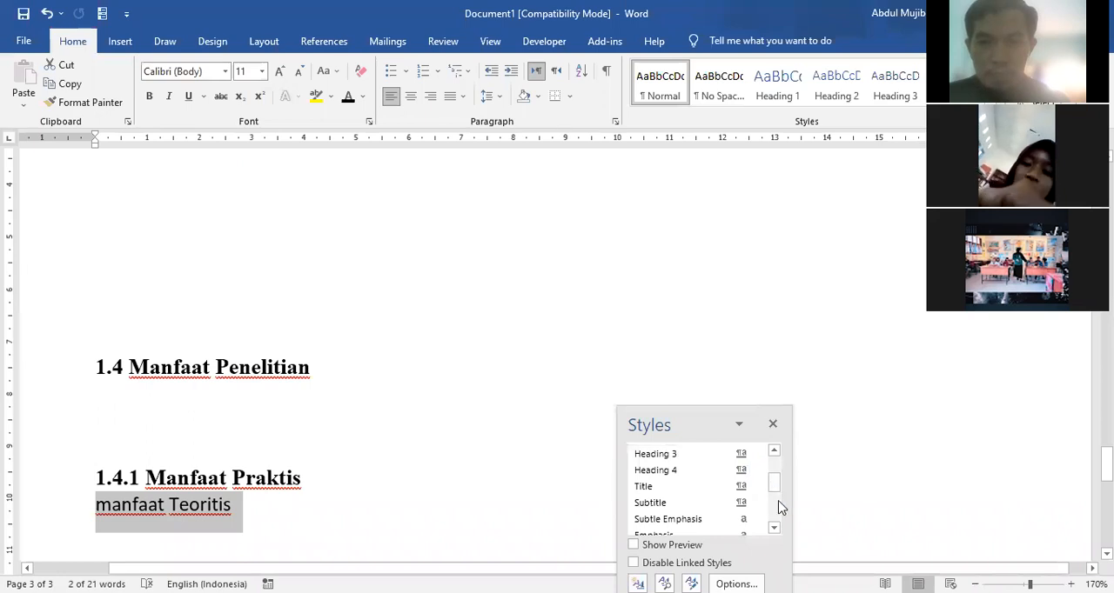
{"action": "mouse_move", "coordinate": [777, 489]}
{"action": "left_mouse_down"}
{"action": "mouse_move", "coordinate": [777, 470]}
{"action": "mouse_move", "coordinate": [777, 506]}
{"action": "left_mouse_up"}
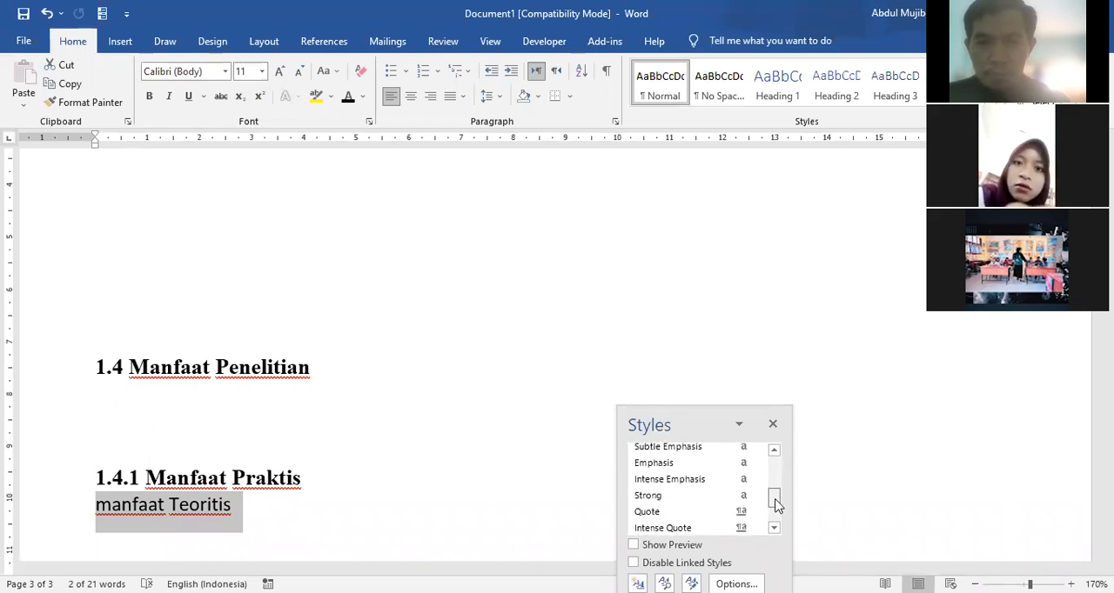
Step: Try the Emphasis style on the "manfaat Teoritis" line and view the commands offered for that style
{"action": "left_click", "coordinate": [723, 466]}
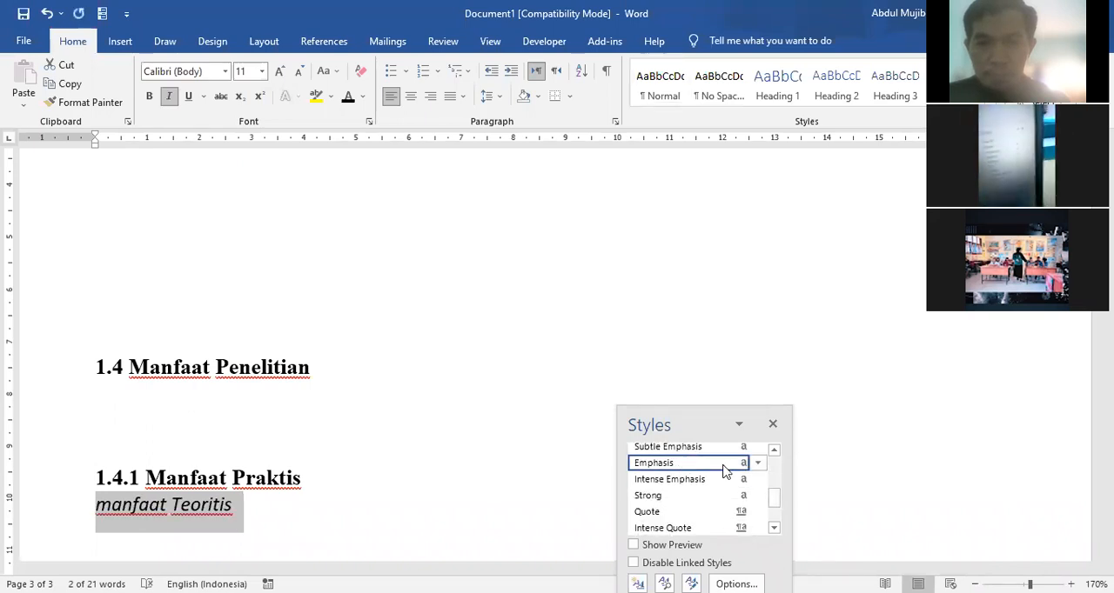
{"action": "left_click", "coordinate": [759, 465]}
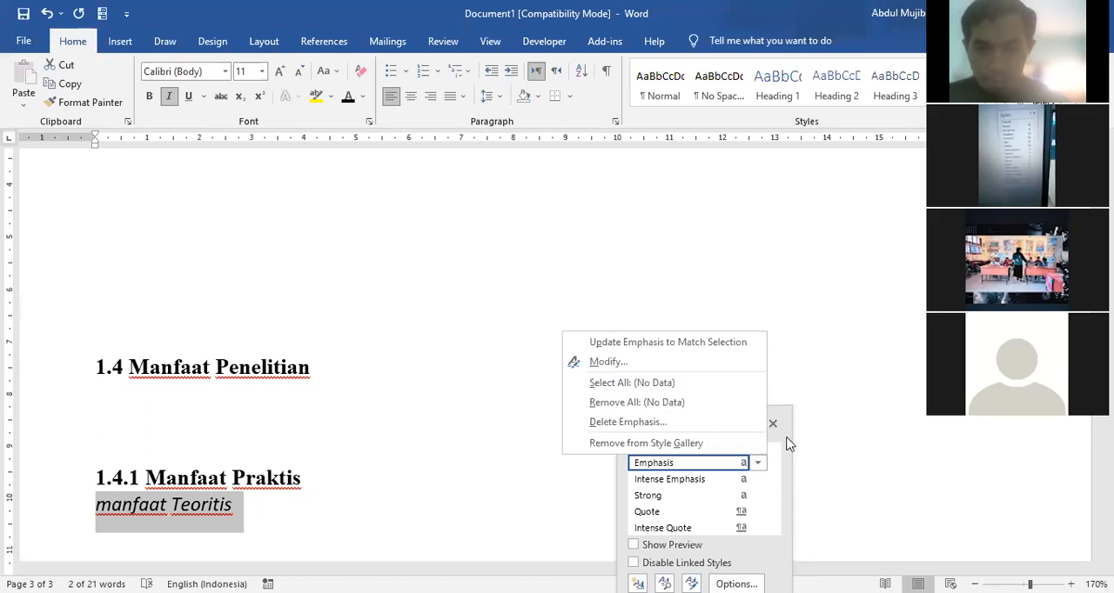
{"action": "left_click", "coordinate": [748, 488]}
Step: Examine the remaining styles and the style display options without changing them, and close the style list
{"action": "scroll", "coordinate": [745, 490], "scroll_direction": "down", "scroll_amount": 1}
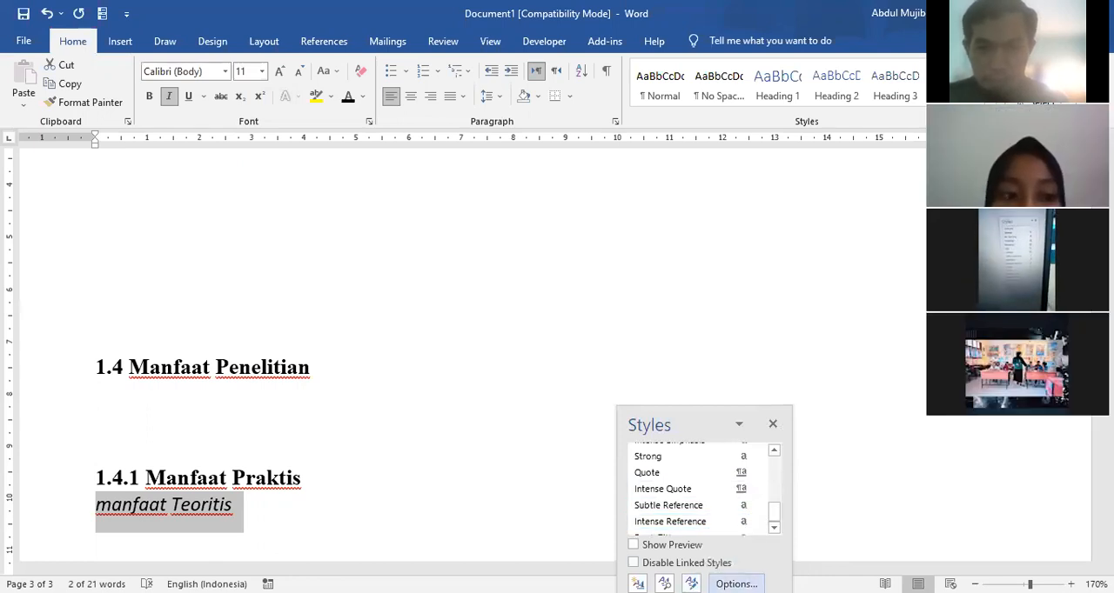
{"action": "left_click", "coordinate": [736, 584]}
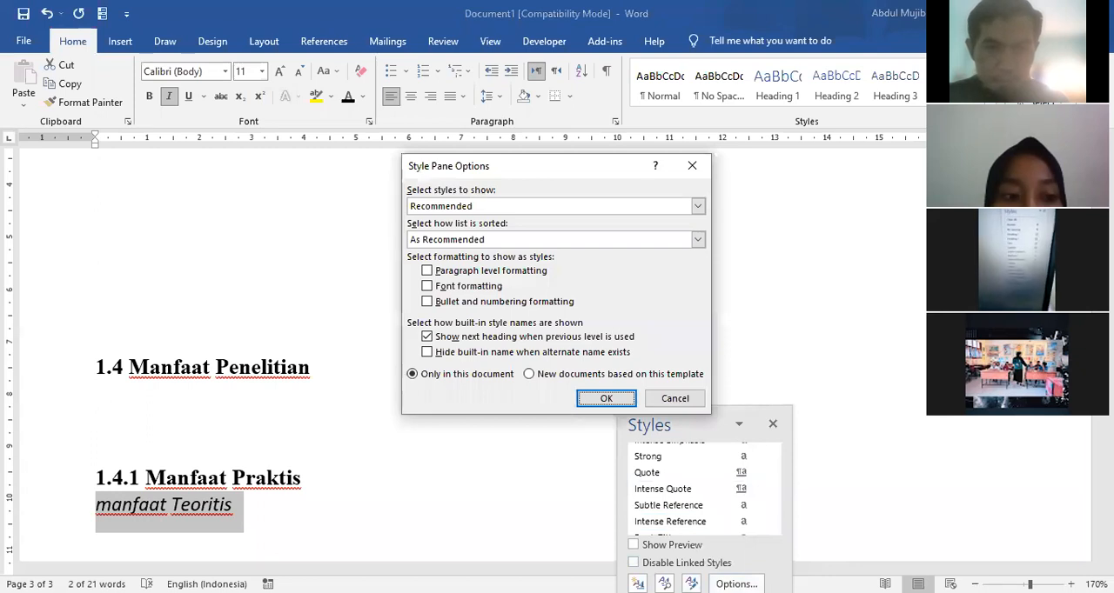
{"action": "left_click", "coordinate": [675, 400]}
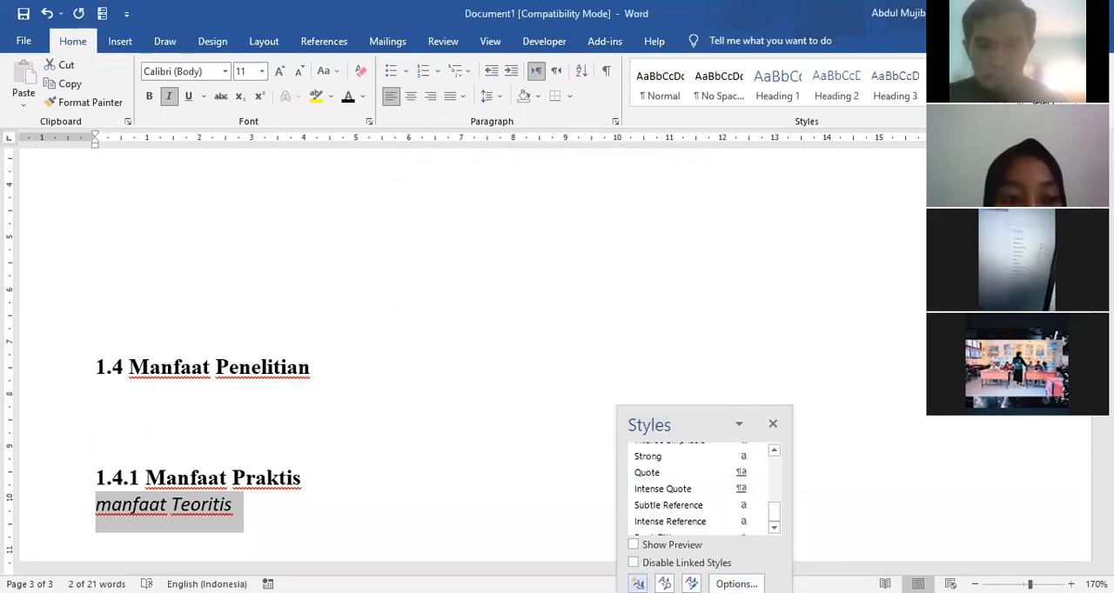
{"action": "left_click", "coordinate": [773, 426]}
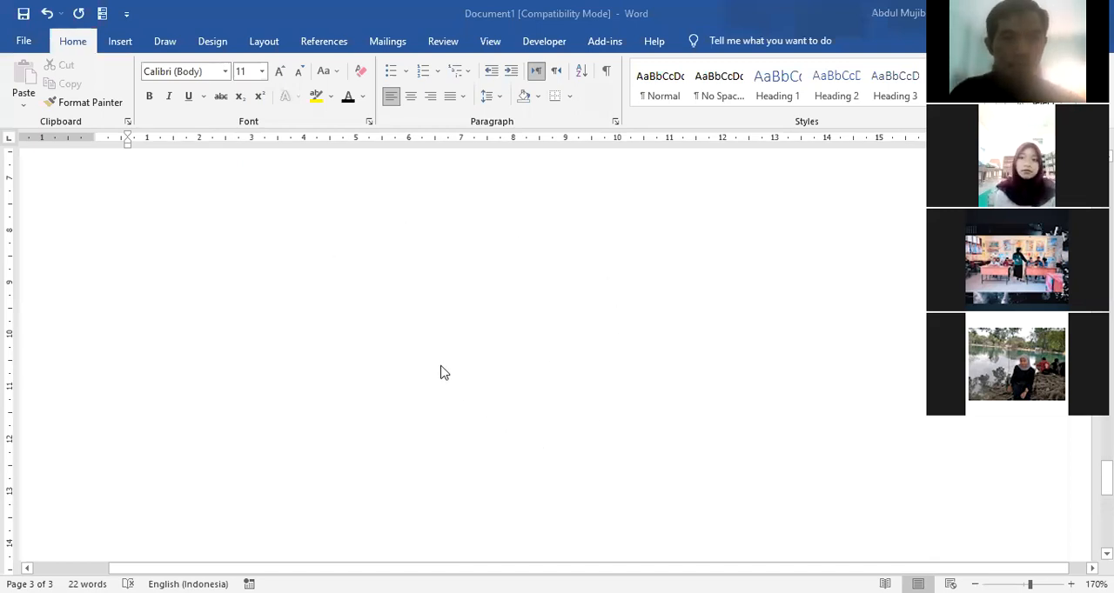
{"action": "scroll", "coordinate": [460, 369], "scroll_direction": "up", "scroll_amount": 10}
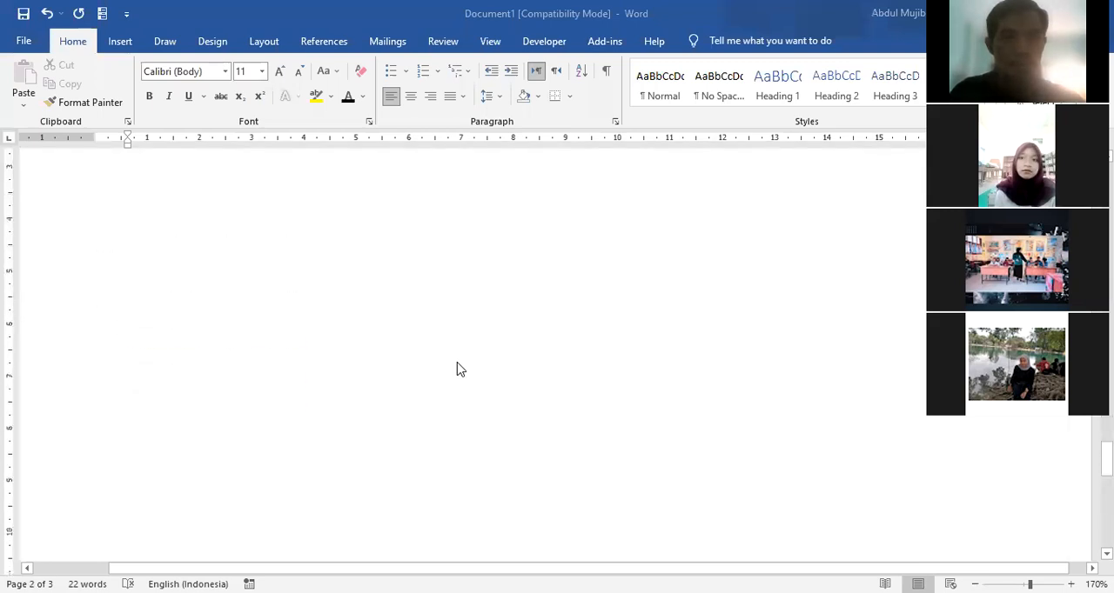
{"action": "scroll", "coordinate": [461, 370], "scroll_direction": "up", "scroll_amount": 8}
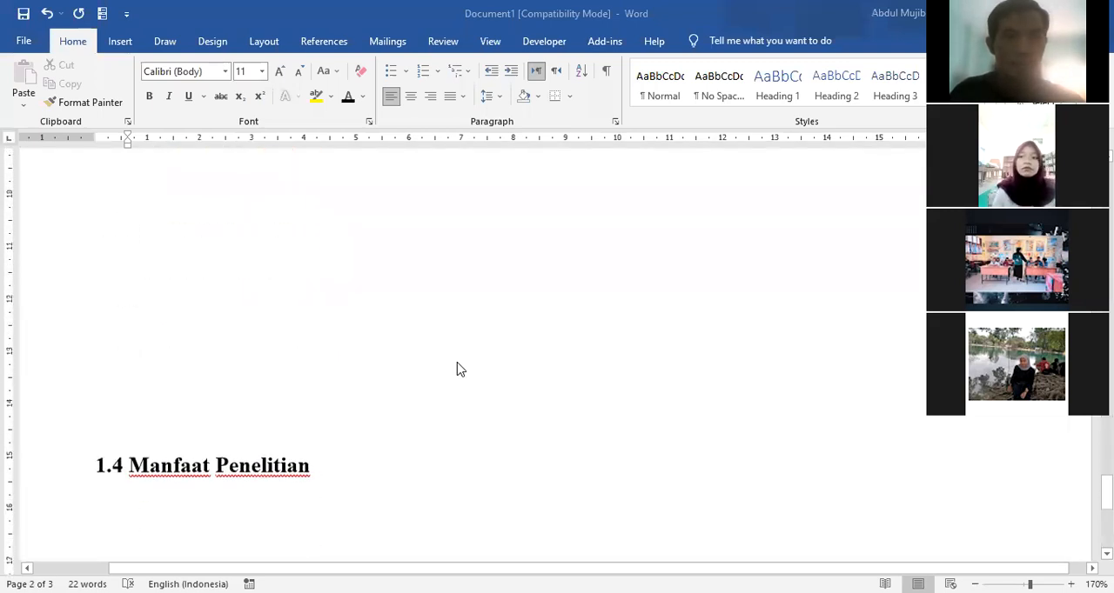
{"action": "scroll", "coordinate": [170, 434], "scroll_direction": "down", "scroll_amount": 5}
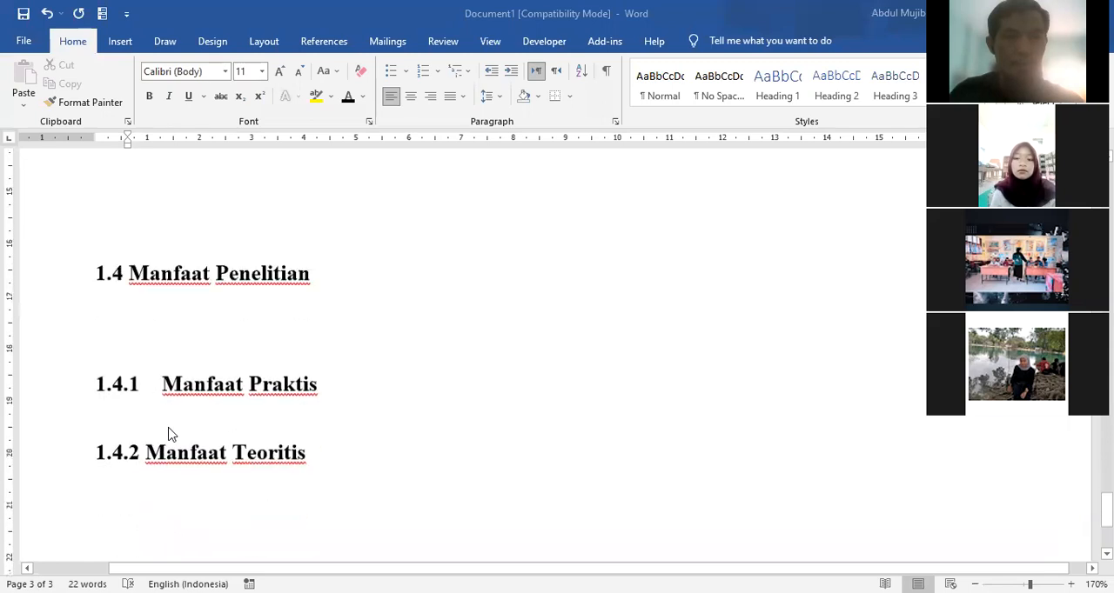
Step: Start a new line below the "1.4.2 Manfaat Teoritis" heading and remove its automatic numbering
{"action": "scroll", "coordinate": [391, 374], "scroll_direction": "down", "scroll_amount": 1}
{"action": "scroll", "coordinate": [390, 376], "scroll_direction": "up", "scroll_amount": 1}
{"action": "left_click", "coordinate": [321, 350]}
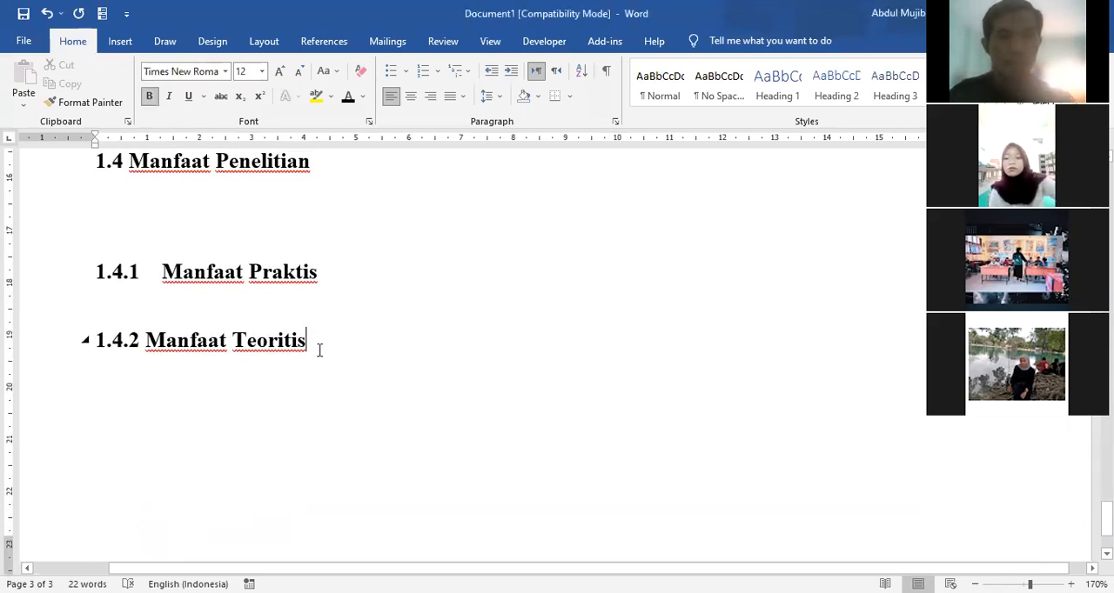
{"action": "key", "text": "Return"}
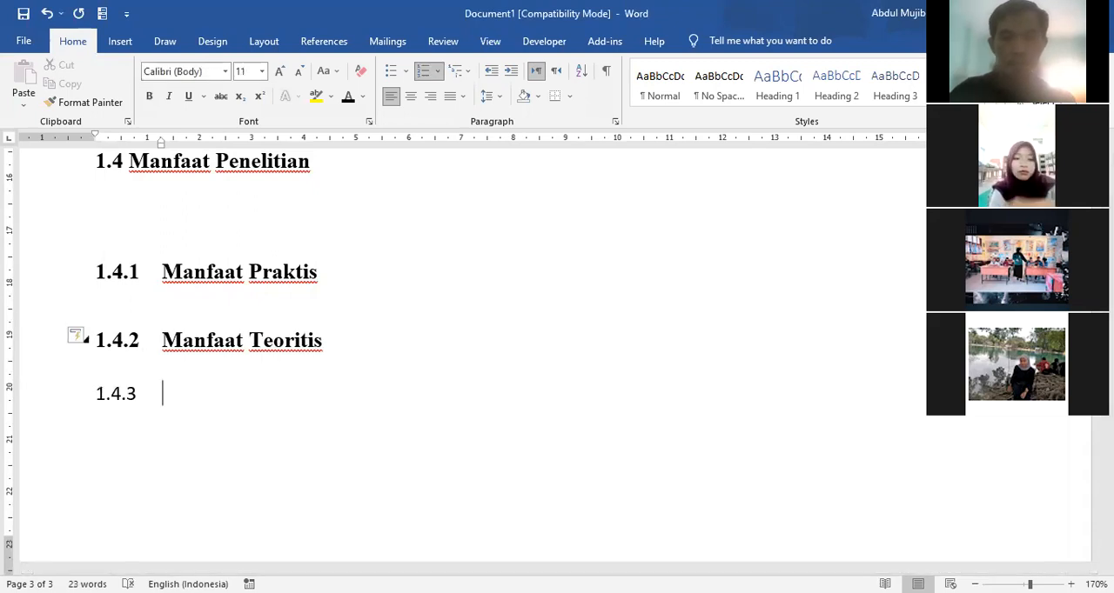
{"action": "key", "text": "BackSpace"}
{"action": "key", "text": "BackSpace"}
Step: Add blank lines below the "1.4.2 Manfaat Teoritis" section until the text position reaches the start of page 5
{"action": "key", "text": "Return"}
{"action": "key", "text": "Return"}
{"action": "key", "text": "Return"}
{"action": "key", "text": "Return"}
{"action": "key", "text": "Return"}
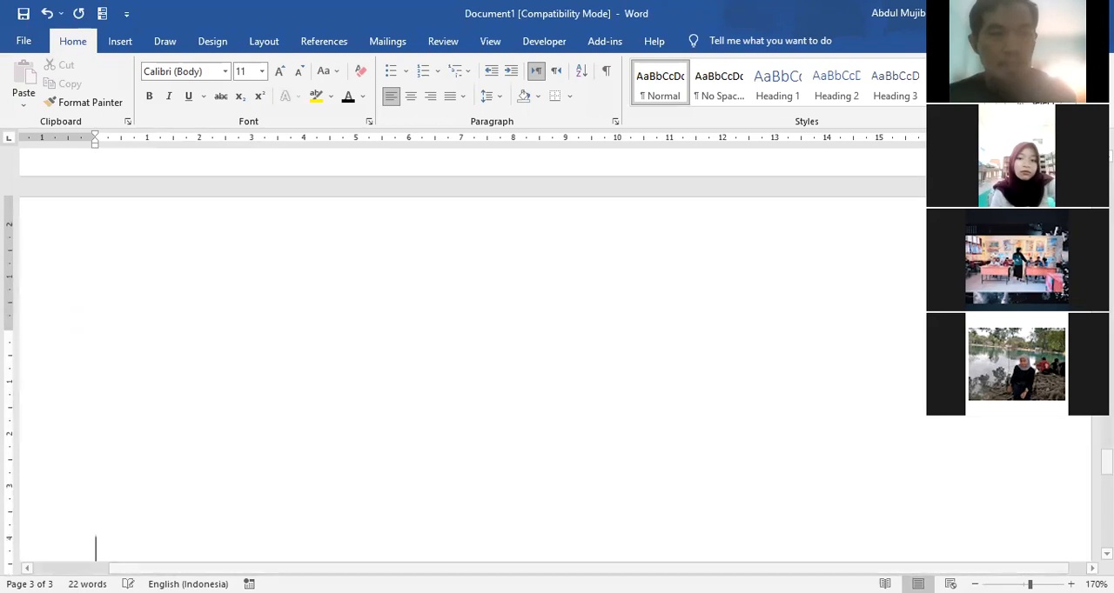
{"action": "key", "text": "Return"}
{"action": "key", "text": "Return"}
{"action": "key", "text": "Return"}
{"action": "key", "text": "Return"}
{"action": "key", "text": "Return"}
{"action": "key", "text": "Return"}
{"action": "key", "text": "Return"}
{"action": "key", "text": "Return"}
{"action": "key", "text": "Return"}
{"action": "key", "text": "Return"}
{"action": "key", "text": "Return"}
{"action": "key", "text": "Return"}
{"action": "key", "text": "Return"}
{"action": "key", "text": "Return"}
{"action": "key", "text": "Return"}
{"action": "key", "text": "Return"}
{"action": "key", "text": "Return"}
{"action": "key", "text": "Return"}
{"action": "key", "text": "Return"}
{"action": "key", "text": "Return"}
{"action": "key", "text": "Return"}
{"action": "key", "text": "Return"}
{"action": "key", "text": "Return"}
{"action": "key", "text": "Return"}
{"action": "key", "text": "Return"}
{"action": "key", "text": "Return"}
{"action": "key", "text": "Return"}
{"action": "key", "text": "Return"}
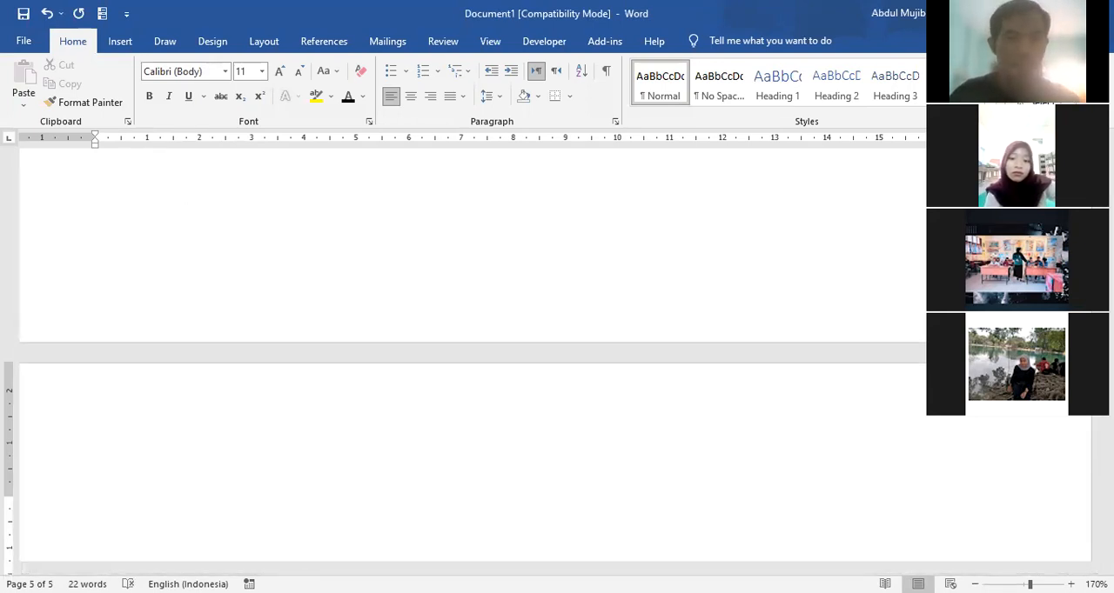
{"action": "key", "text": "Return"}
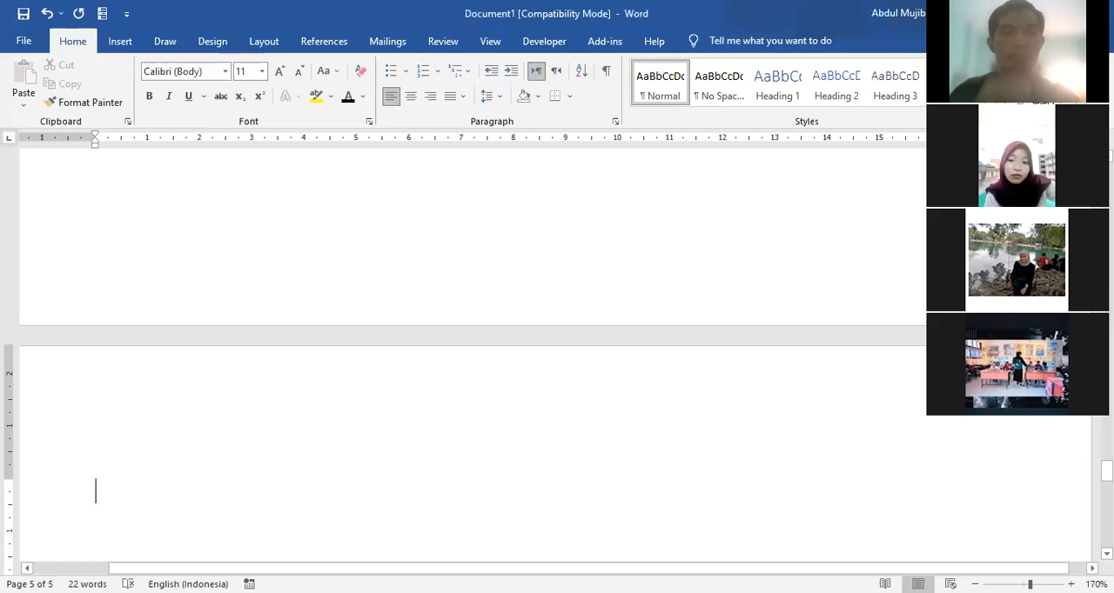
Step: Enter the chapter title "Bab 2 Kajian Pustaka" on page 5
{"action": "type", "text": "Bab 2"}
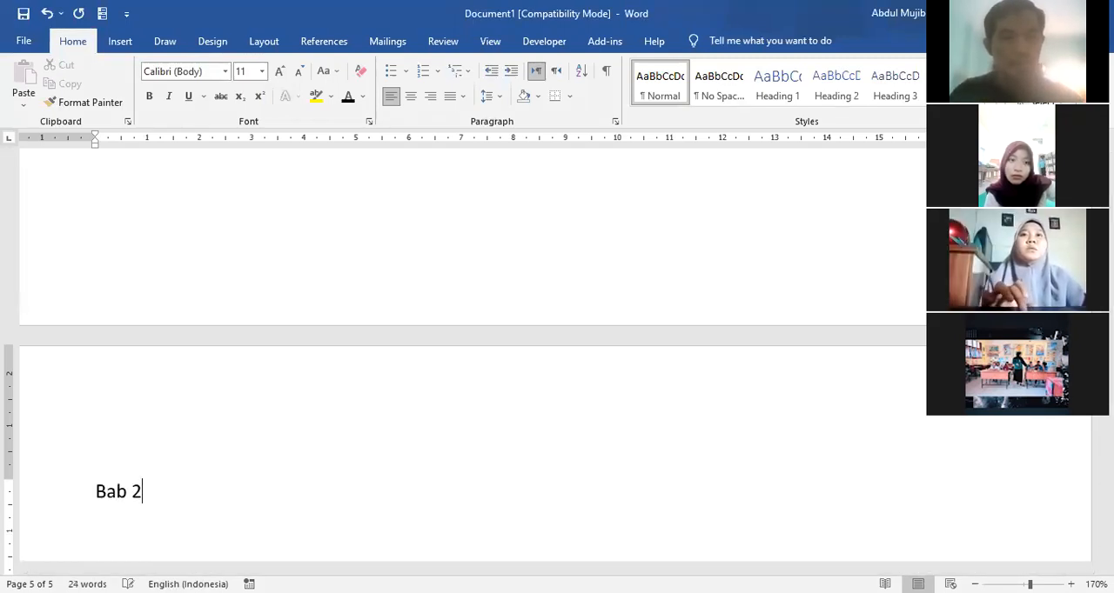
{"action": "type", "text": " Kajian Pustaka"}
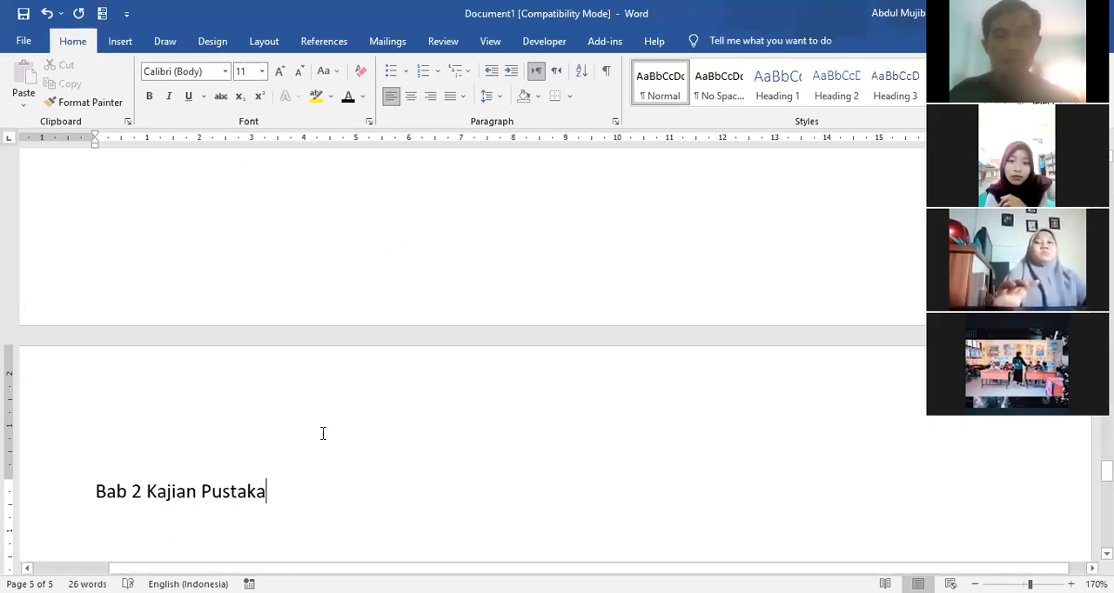
Step: Format the "Bab 2 Kajian Pustaka" title as Heading 1, centred, in bold black Times New Roman, size 12
{"action": "left_click", "coordinate": [51, 492]}
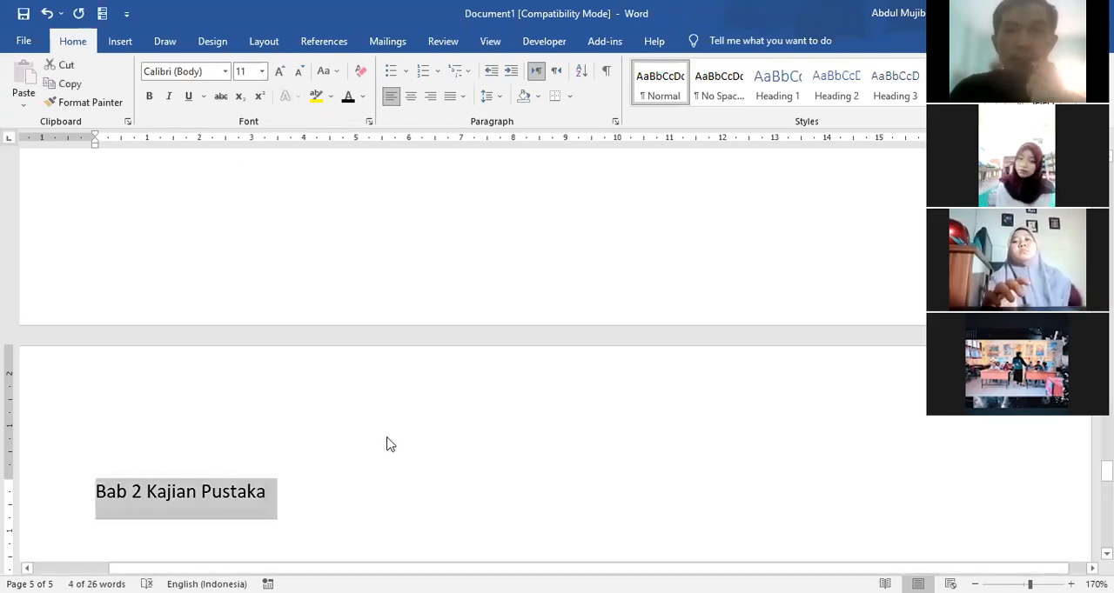
{"action": "left_click", "coordinate": [779, 92]}
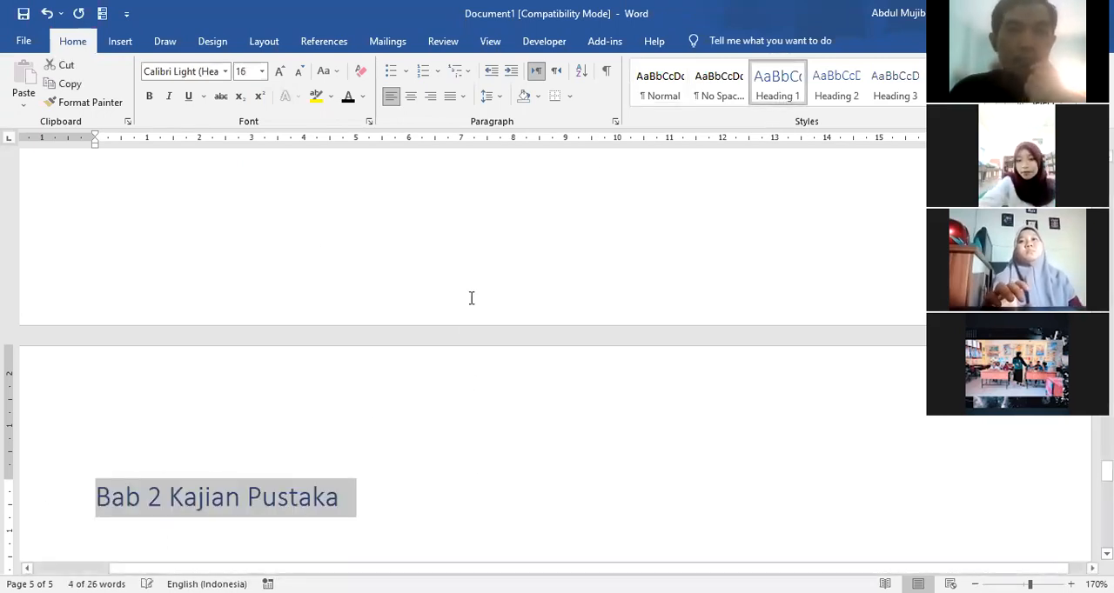
{"action": "left_click", "coordinate": [348, 98]}
{"action": "left_click", "coordinate": [151, 97]}
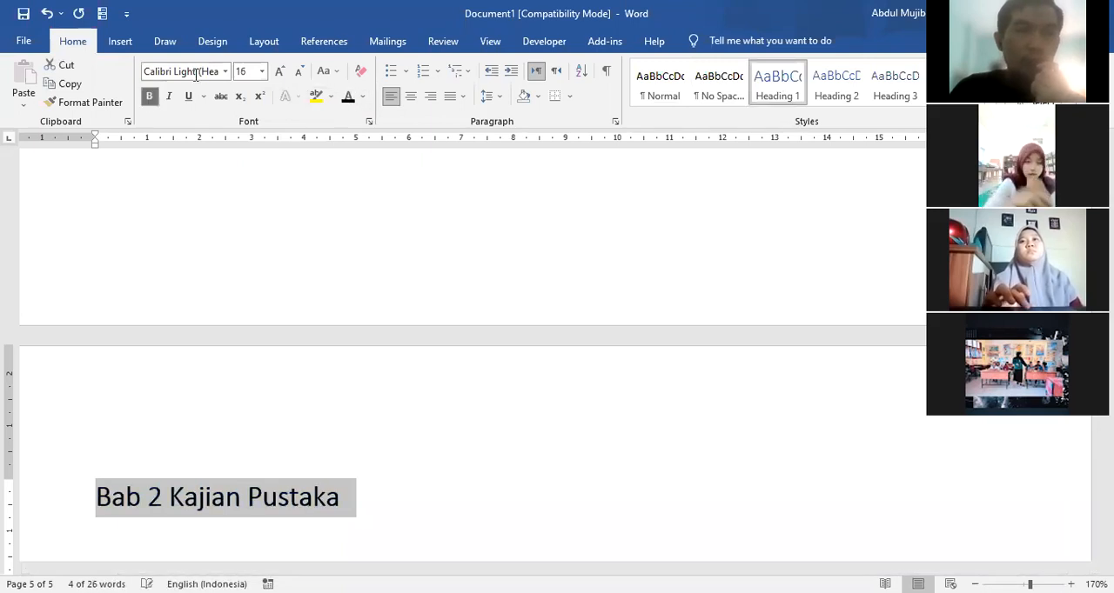
{"action": "left_click", "coordinate": [225, 72]}
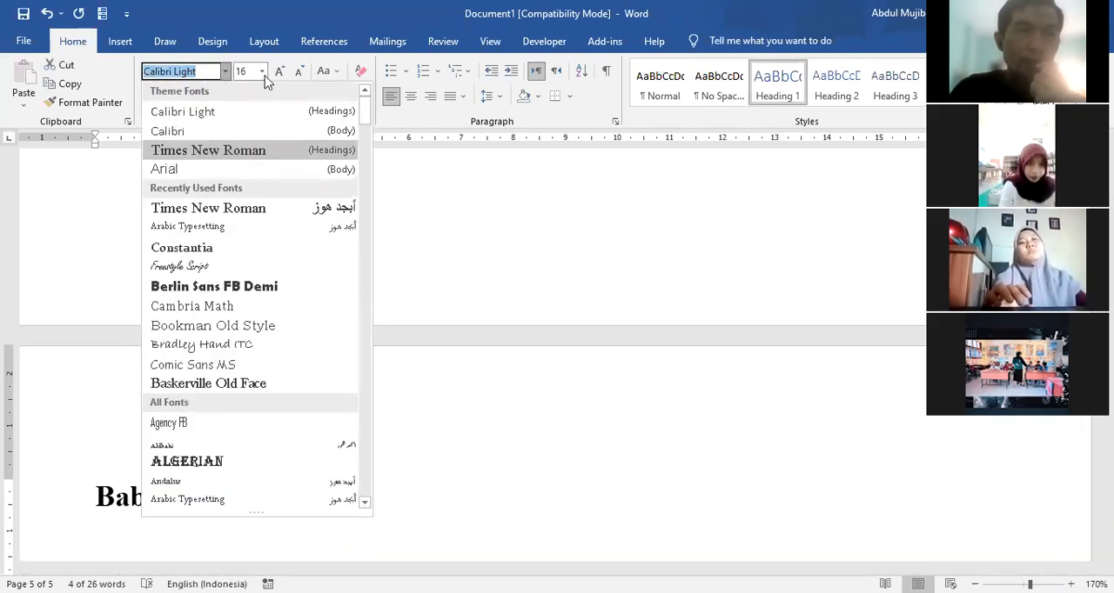
{"action": "left_click", "coordinate": [262, 71]}
{"action": "left_click", "coordinate": [246, 153]}
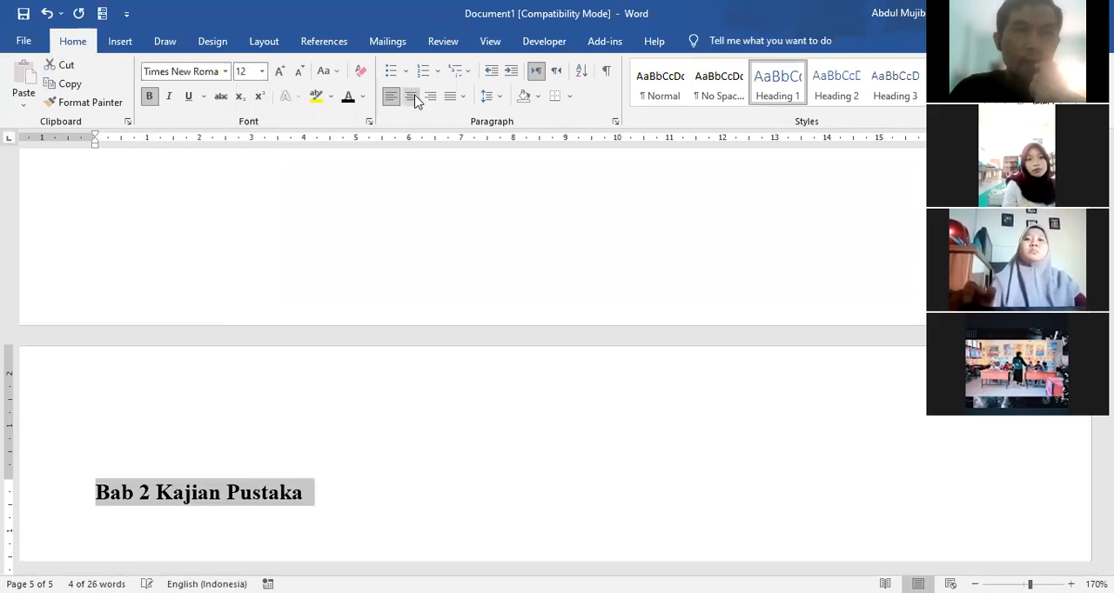
{"action": "left_click", "coordinate": [411, 95]}
{"action": "left_click", "coordinate": [701, 484]}
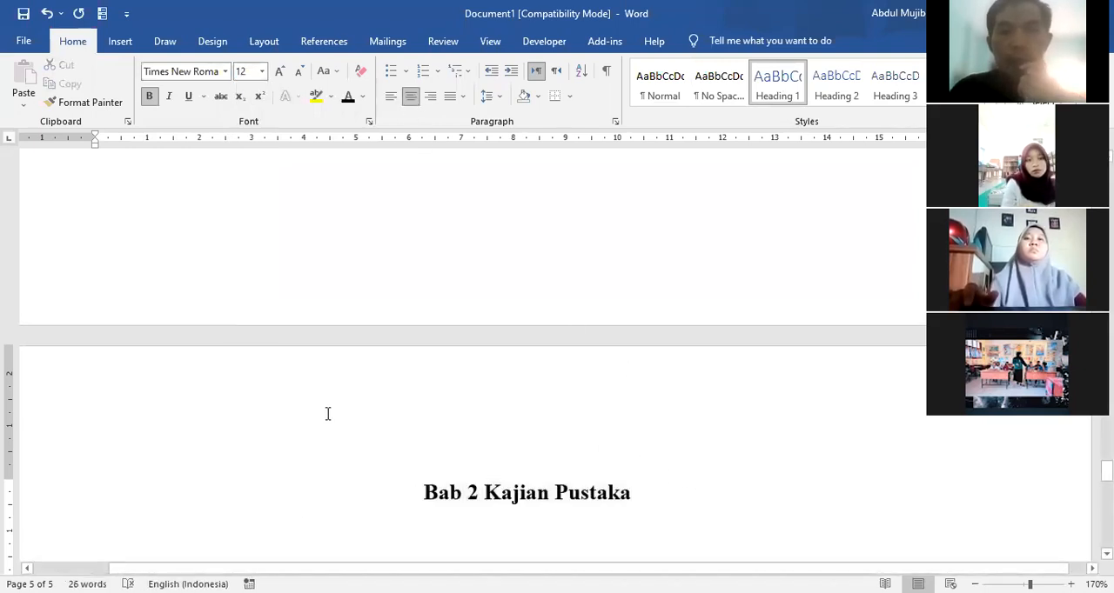
Step: Insert a page break on a new line below "Cover" on the first page and enter "Kata pengantar" on the new page
{"action": "scroll", "coordinate": [330, 415], "scroll_direction": "down", "scroll_amount": 5}
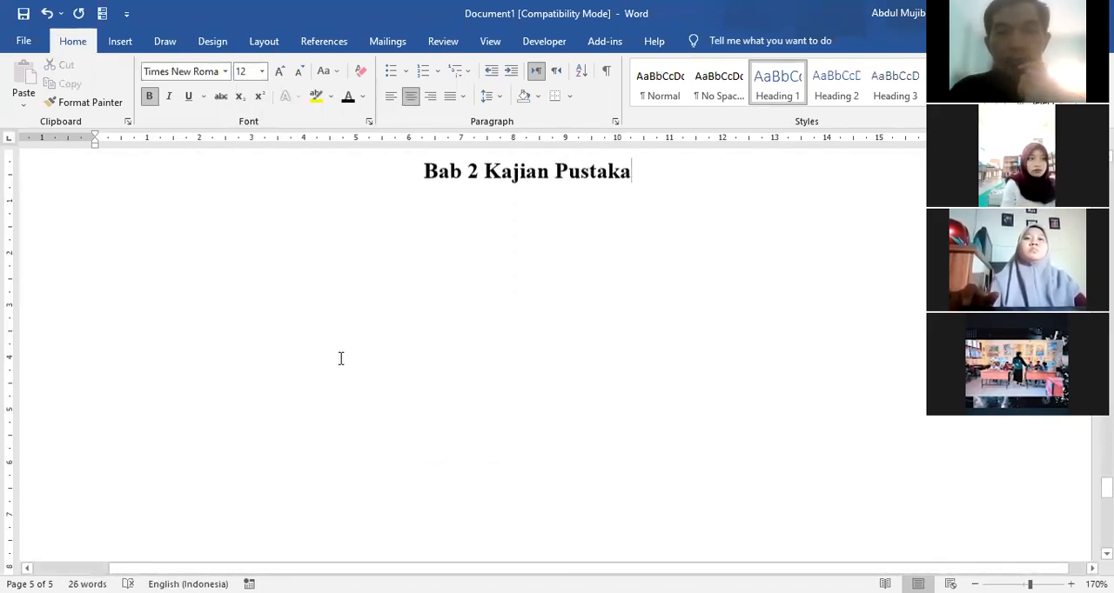
{"action": "scroll", "coordinate": [400, 419], "scroll_direction": "up", "scroll_amount": 4}
{"action": "scroll", "coordinate": [409, 423], "scroll_direction": "up", "scroll_amount": 3}
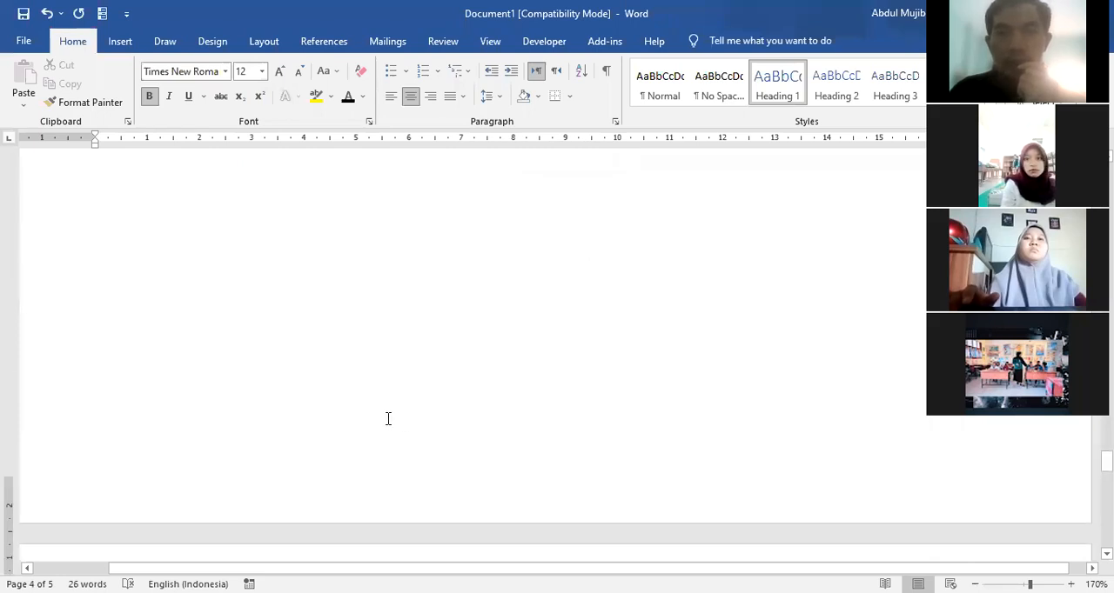
{"action": "scroll", "coordinate": [400, 401], "scroll_direction": "down", "scroll_amount": 6}
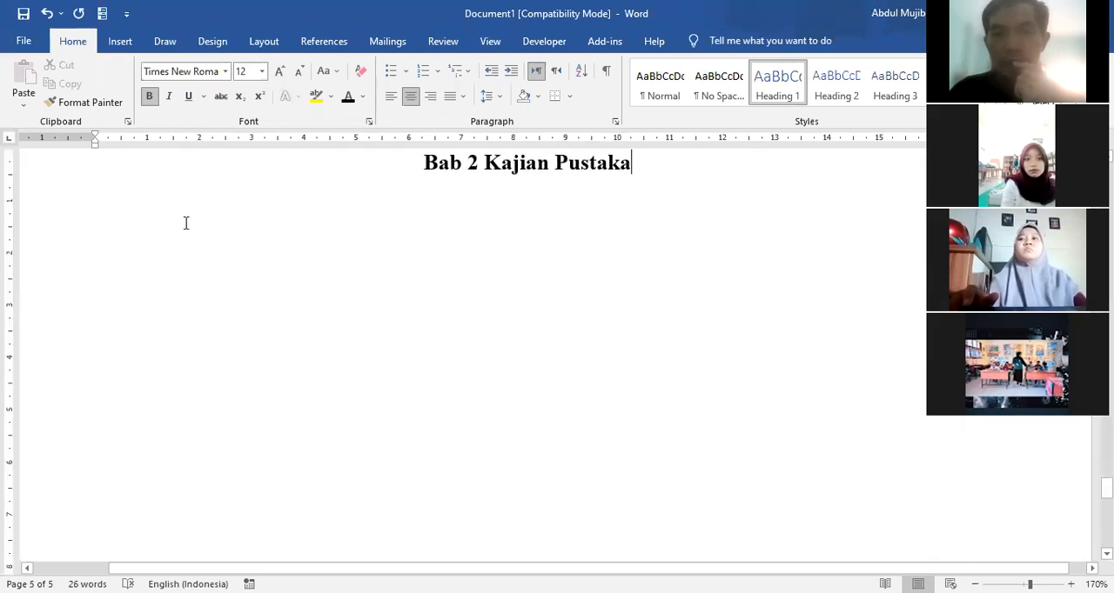
{"action": "scroll", "coordinate": [363, 373], "scroll_direction": "up", "scroll_amount": 7}
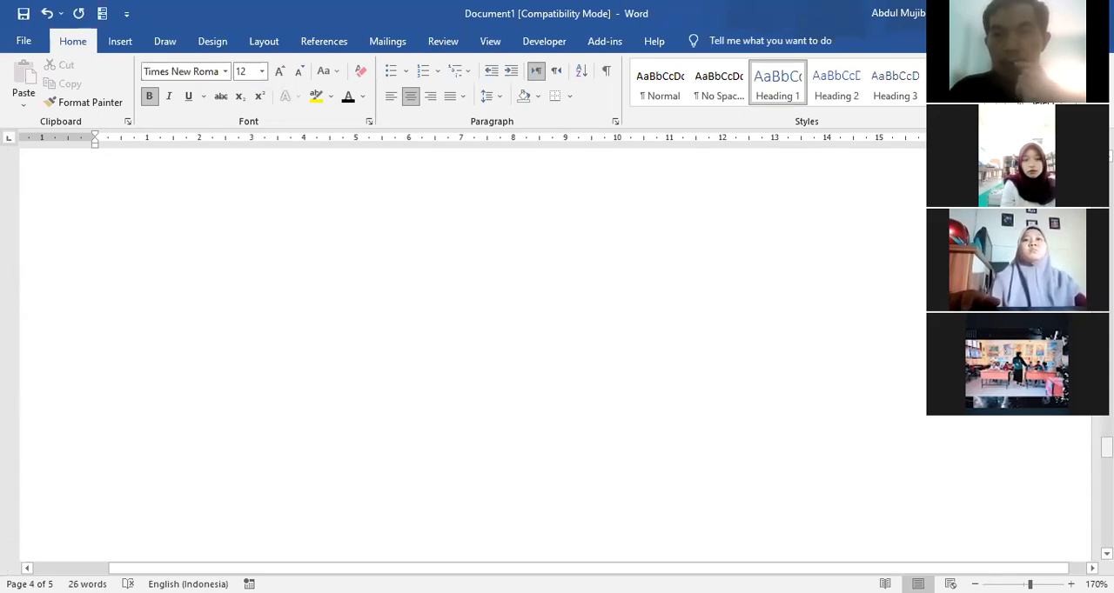
{"action": "left_click_drag", "start_coordinate": [1105, 447], "coordinate": [1107, 170]}
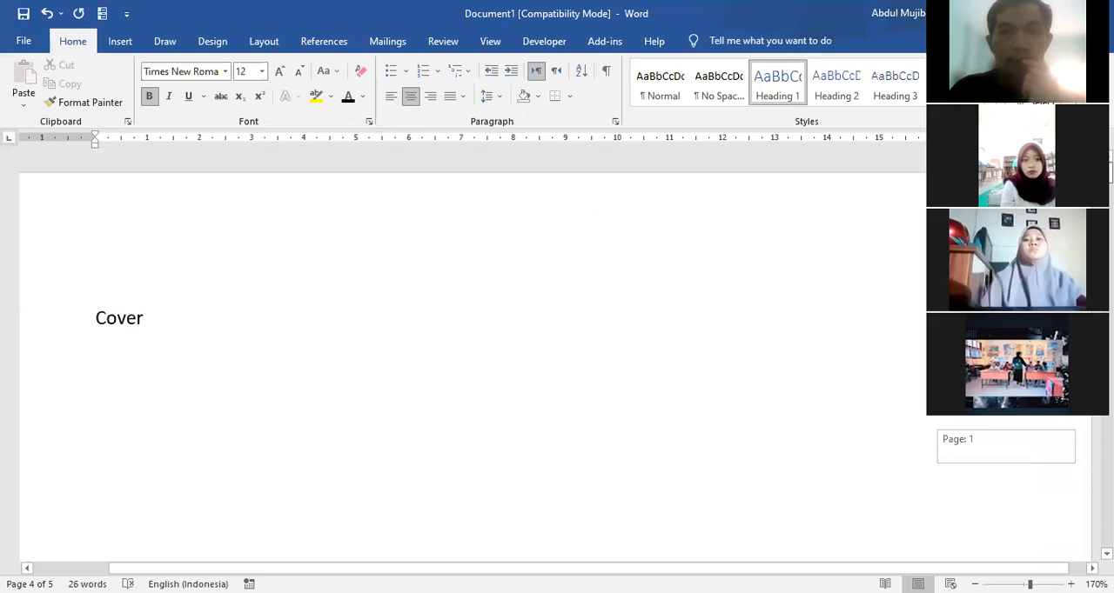
{"action": "left_click", "coordinate": [202, 346]}
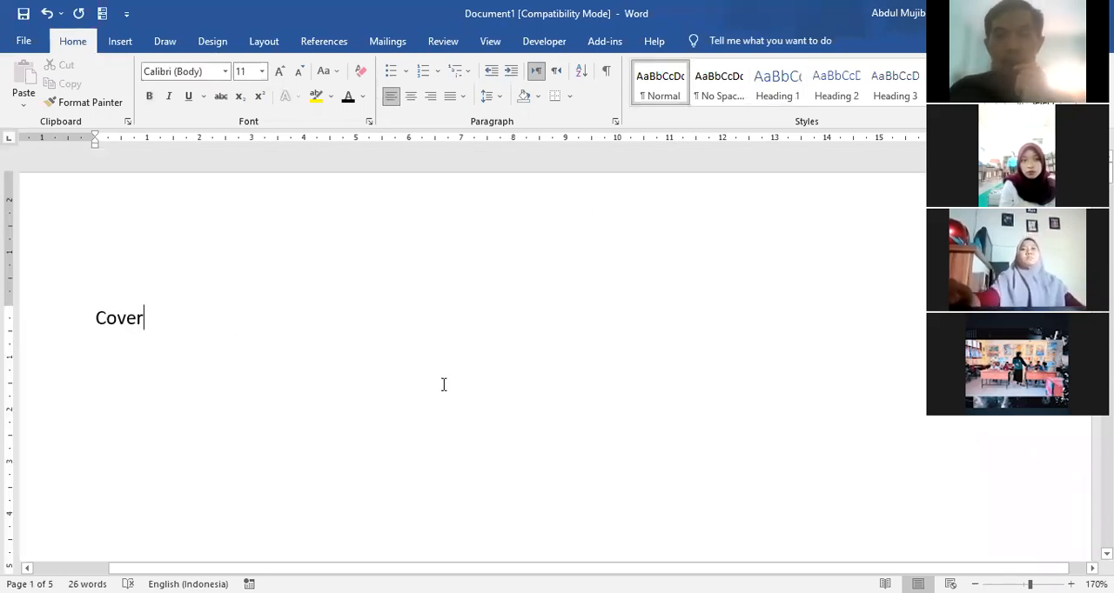
{"action": "key", "text": "Return"}
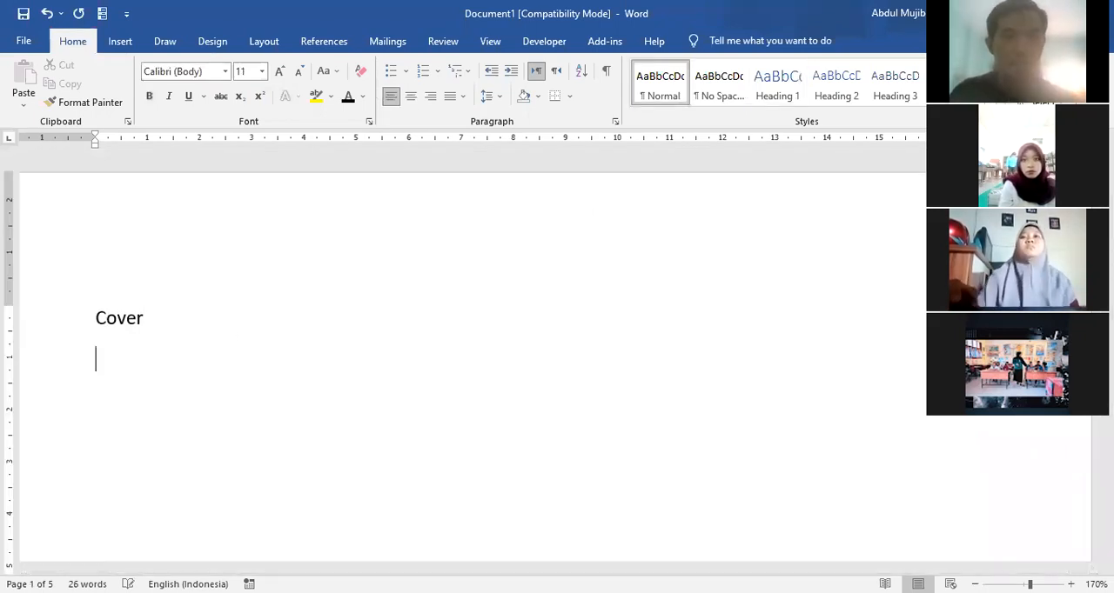
{"action": "key", "text": "ctrl+Return"}
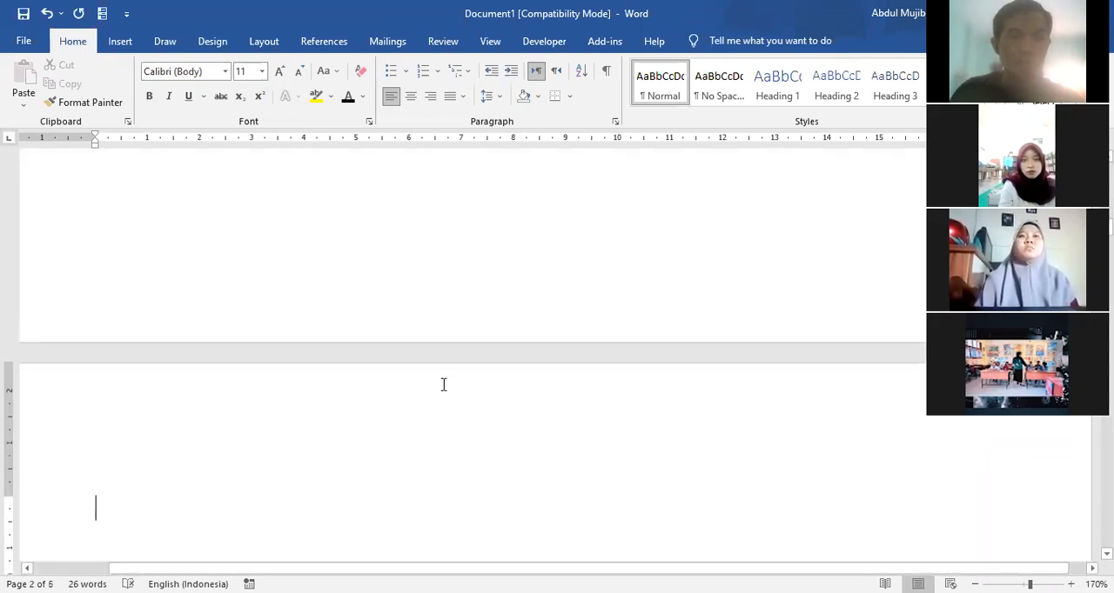
{"action": "type", "text": "Kata p"}
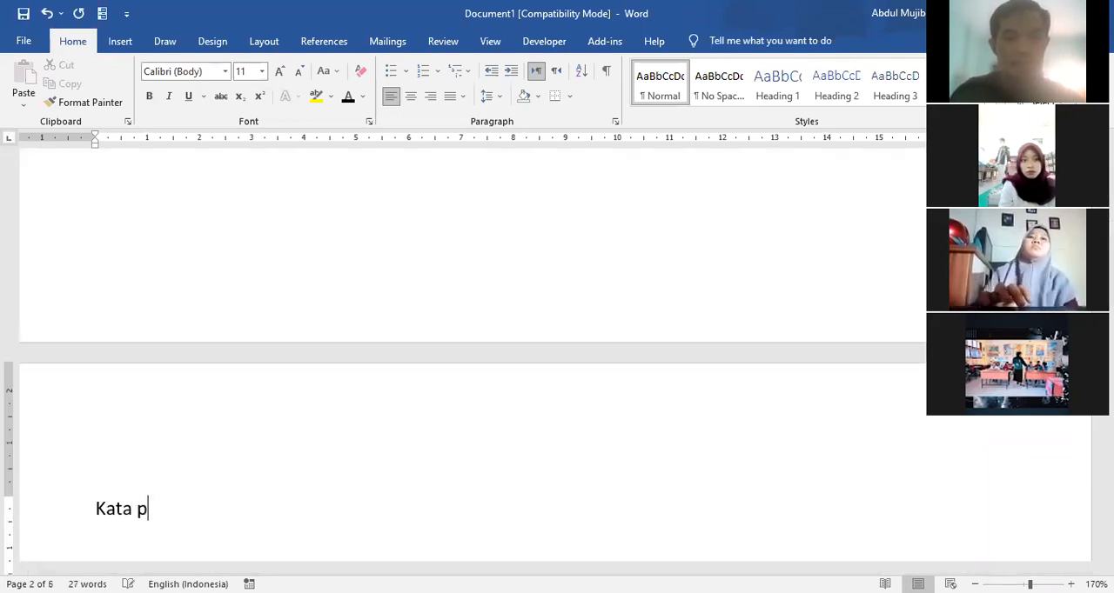
{"action": "type", "text": "engantar"}
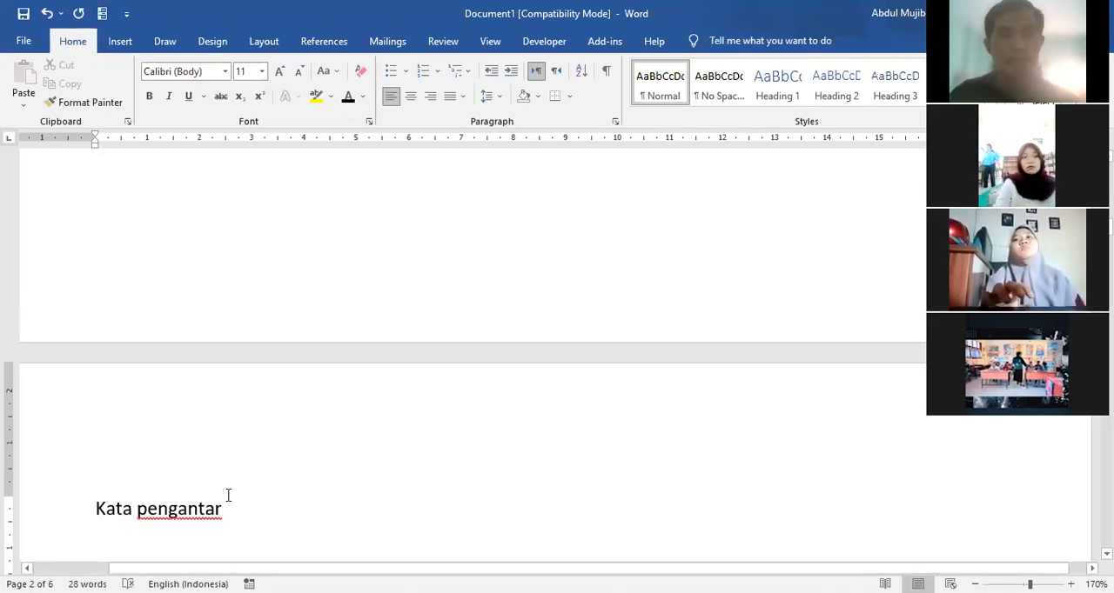
Step: Format the "Kata pengantar" line as Heading 1, centred, in bold black Times New Roman, size 12
{"action": "left_click", "coordinate": [51, 523]}
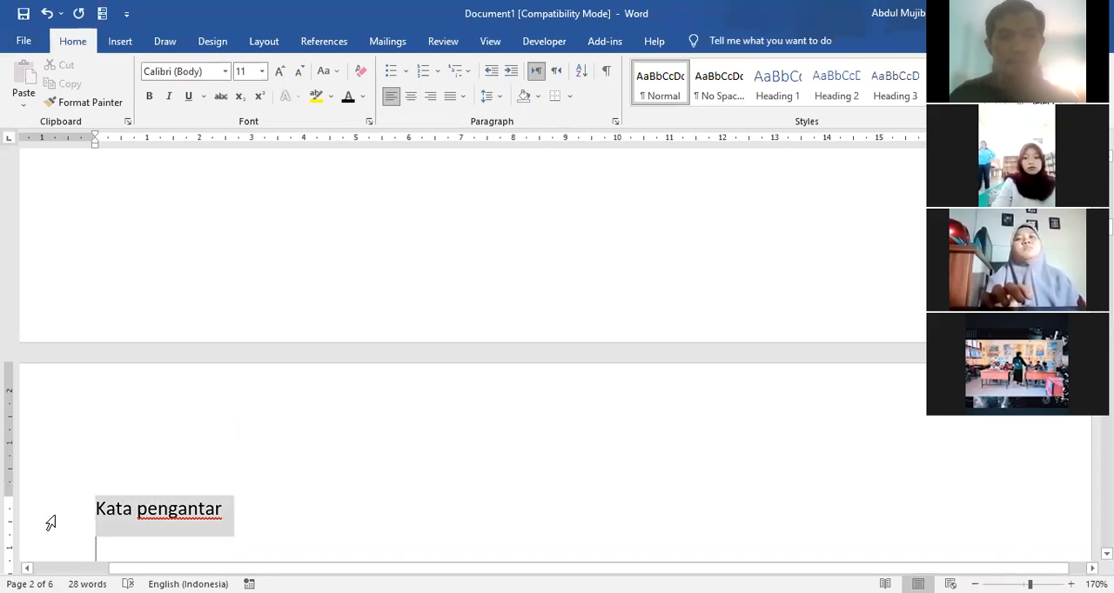
{"action": "left_click", "coordinate": [779, 87]}
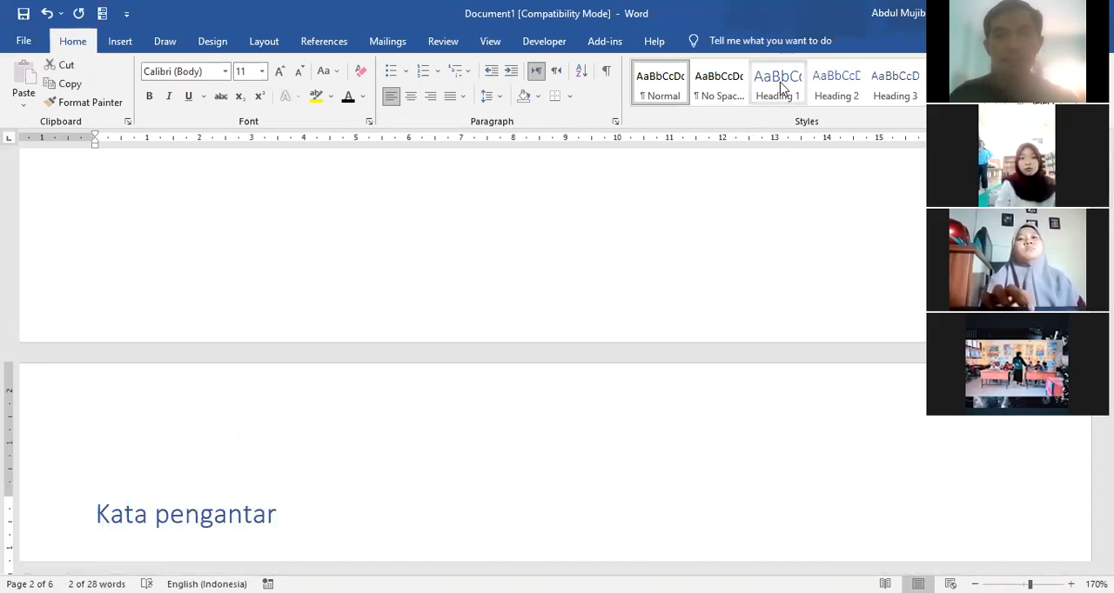
{"action": "left_click", "coordinate": [778, 87]}
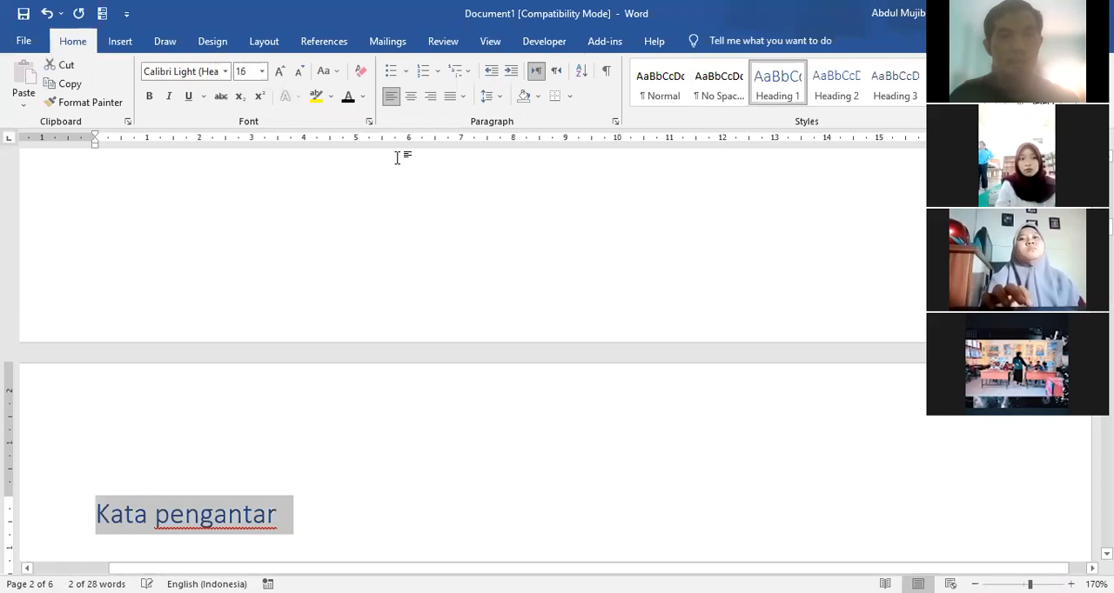
{"action": "left_click", "coordinate": [411, 97]}
{"action": "left_click", "coordinate": [169, 97]}
{"action": "left_click", "coordinate": [169, 96]}
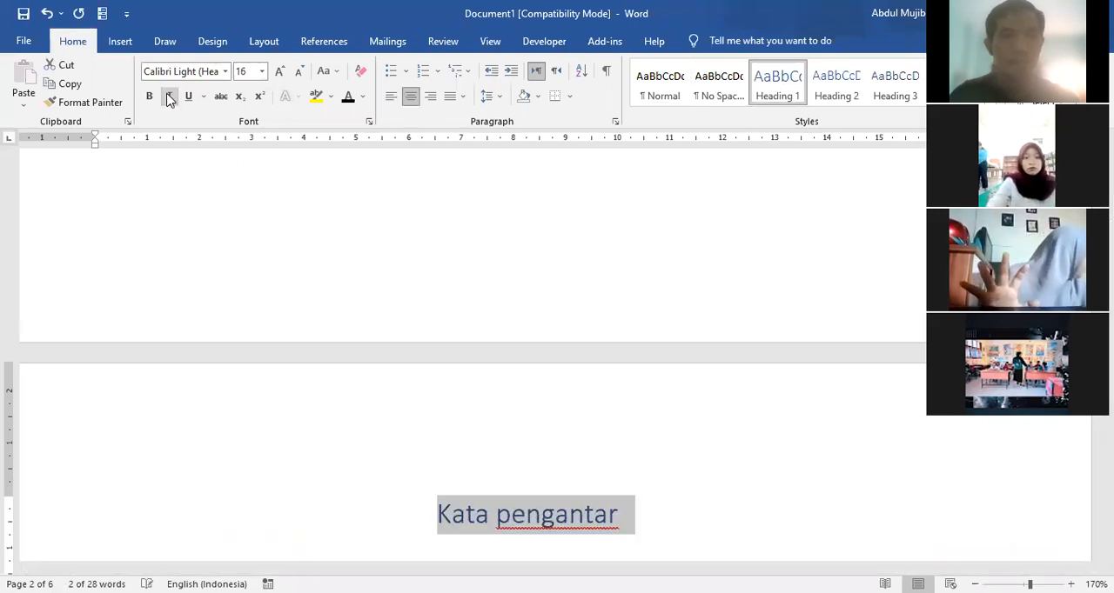
{"action": "left_click", "coordinate": [346, 97]}
{"action": "left_click", "coordinate": [148, 98]}
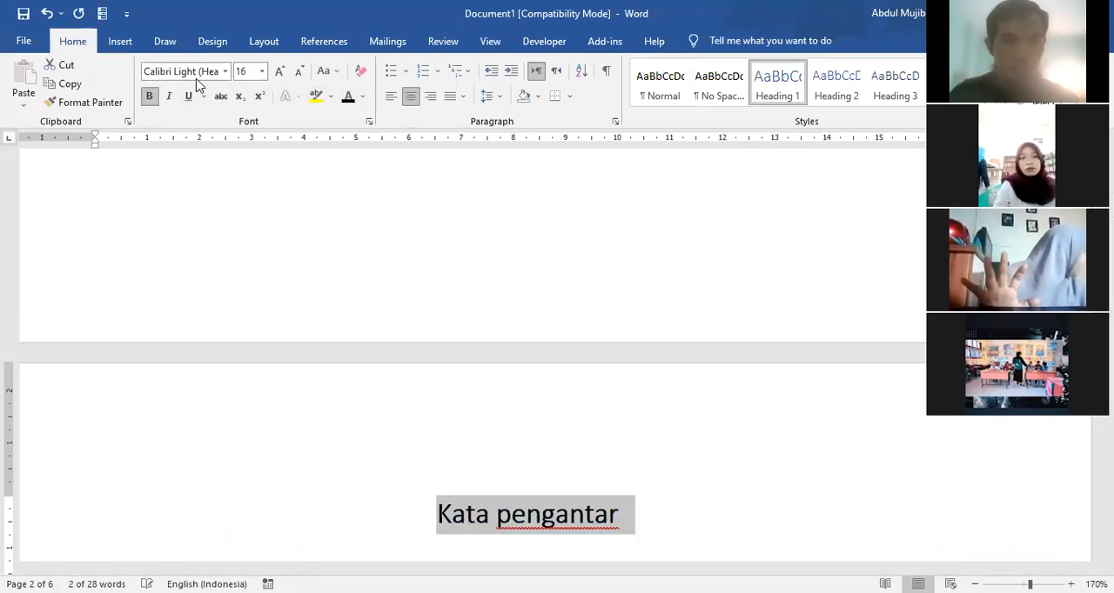
{"action": "left_click", "coordinate": [225, 72]}
{"action": "left_click", "coordinate": [210, 152]}
{"action": "left_click", "coordinate": [297, 73]}
{"action": "left_click", "coordinate": [297, 73]}
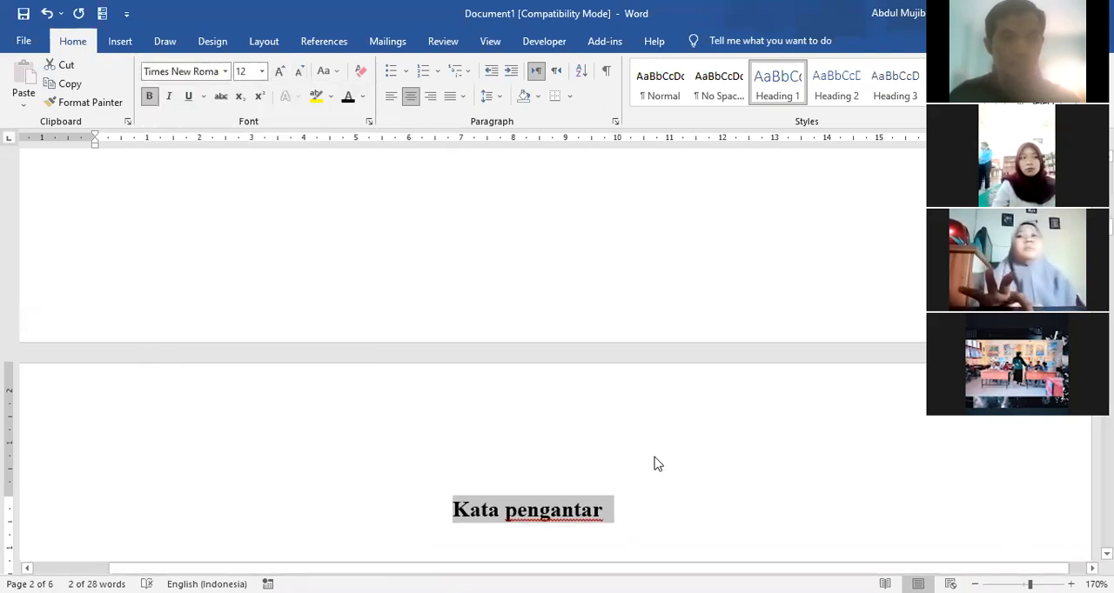
{"action": "left_click", "coordinate": [709, 490]}
Step: Add blank lines below "Kata pengantar" on page 2 until a new page starts
{"action": "key", "text": "ctrl+Return"}
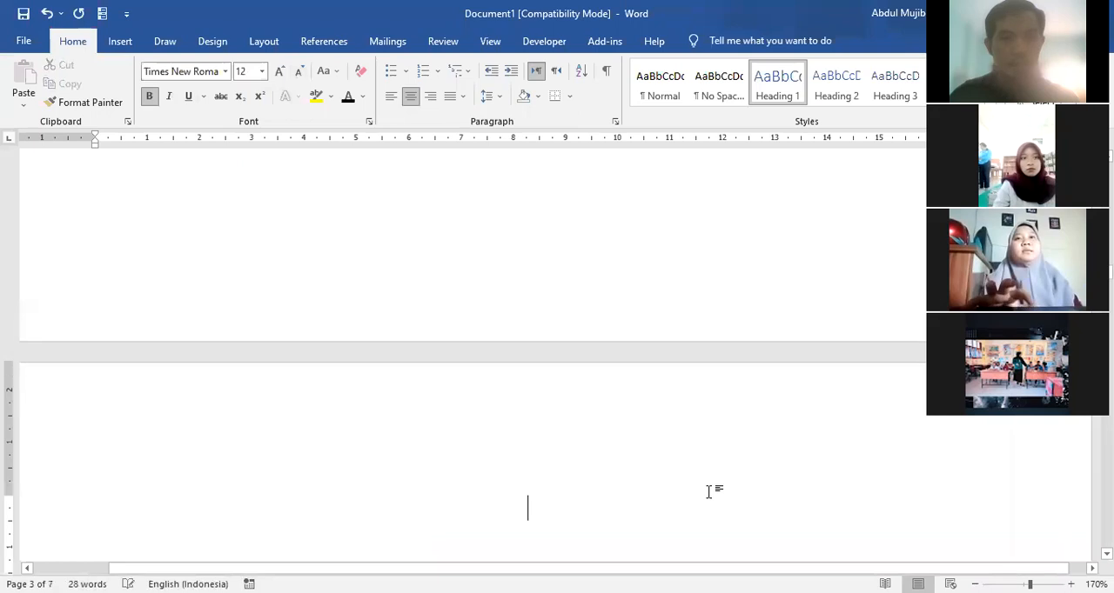
{"action": "key", "text": "ctrl+z"}
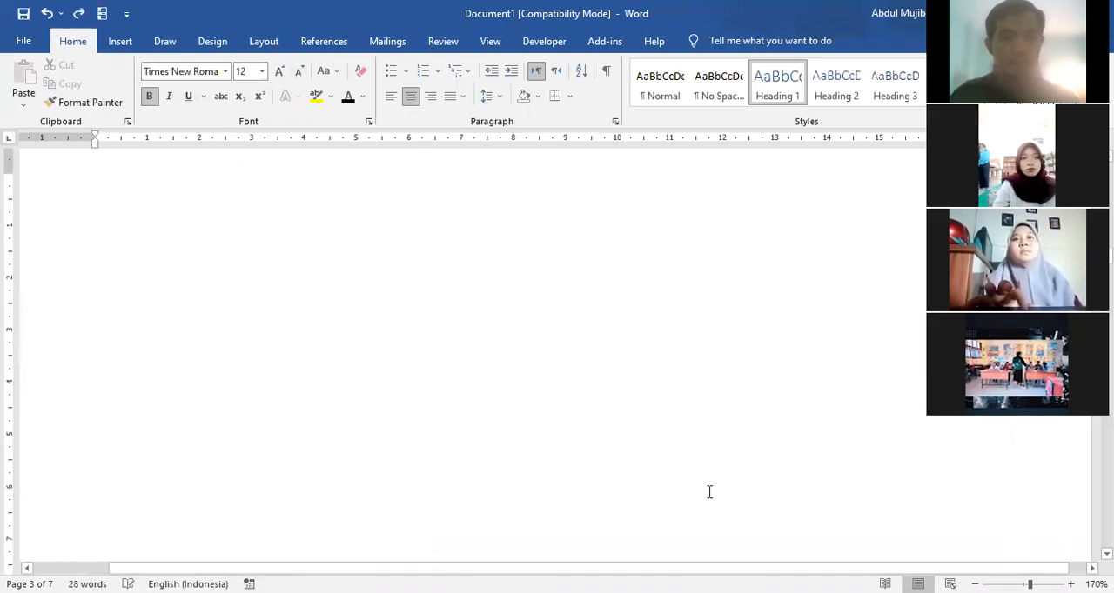
{"action": "key", "text": "Return"}
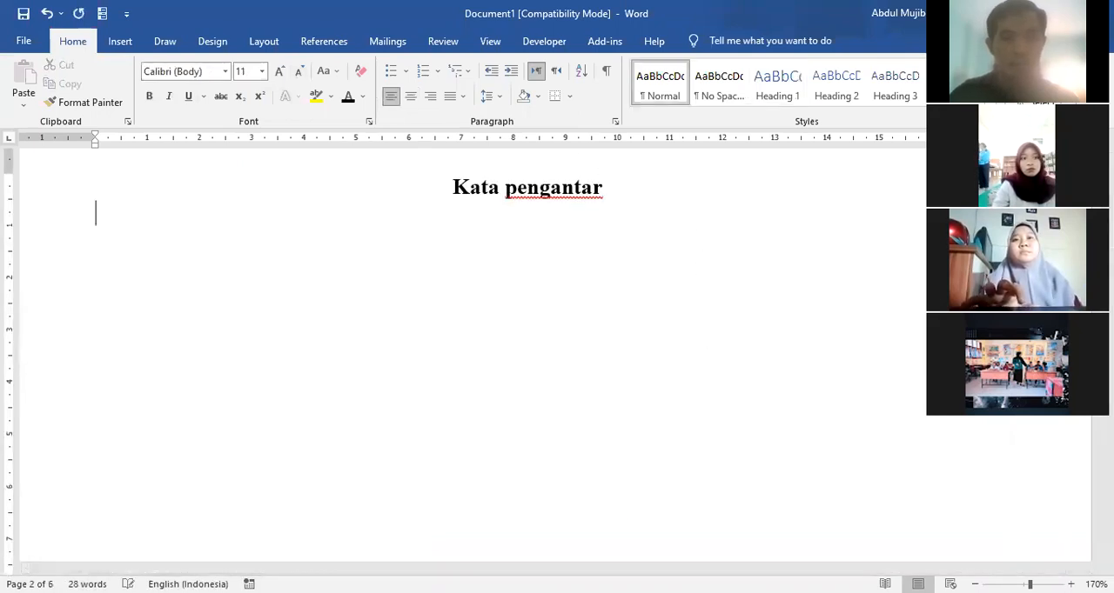
{"action": "key", "text": "Return"}
{"action": "key", "text": "Return"}
{"action": "key", "text": "Return"}
{"action": "key", "text": "Return"}
{"action": "key", "text": "Return"}
{"action": "key", "text": "Return"}
{"action": "key", "text": "Return"}
{"action": "key", "text": "Return"}
{"action": "key", "text": "Return"}
{"action": "key", "text": "Return"}
{"action": "key", "text": "Return"}
{"action": "key", "text": "Return"}
{"action": "key", "text": "Return"}
{"action": "key", "text": "Return"}
{"action": "key", "text": "Return"}
{"action": "key", "text": "Return"}
{"action": "key", "text": "Return"}
{"action": "key", "text": "Return"}
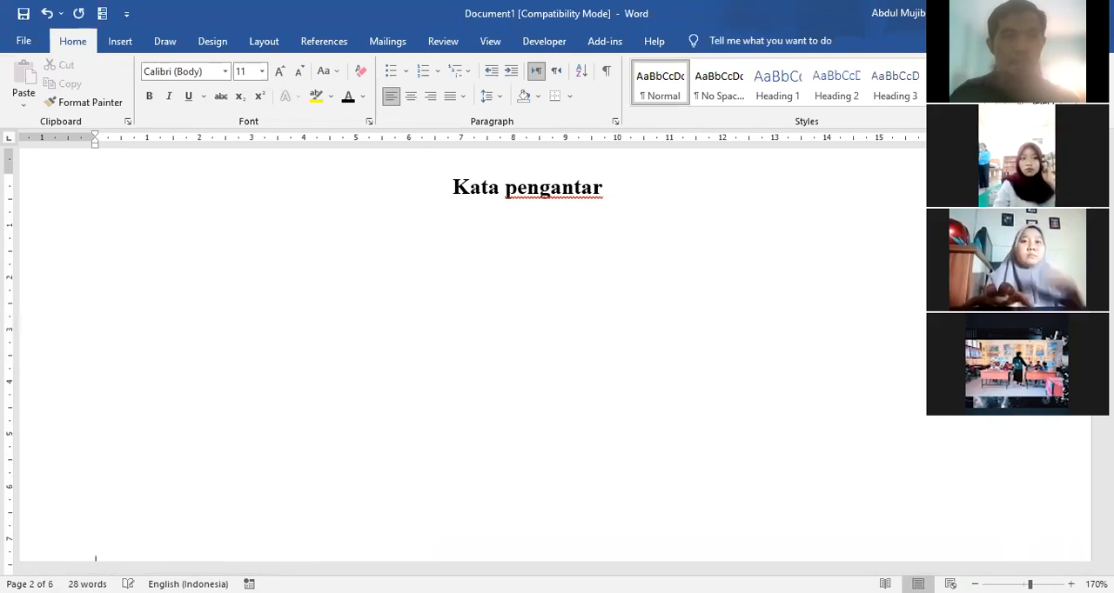
{"action": "key", "text": "Return"}
{"action": "key", "text": "Return"}
{"action": "key", "text": "Return"}
{"action": "key", "text": "Return"}
{"action": "key", "text": "Return"}
{"action": "key", "text": "Return"}
{"action": "key", "text": "Return"}
{"action": "key", "text": "Return"}
{"action": "key", "text": "Return"}
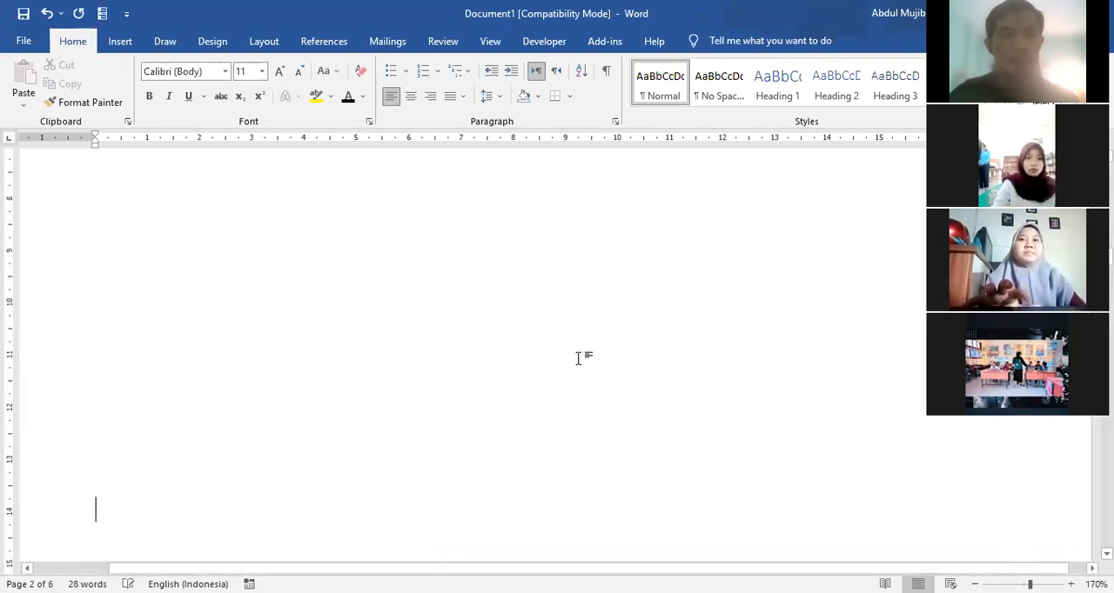
{"action": "key", "text": "Return"}
{"action": "key", "text": "Return"}
{"action": "key", "text": "Return"}
{"action": "key", "text": "Return"}
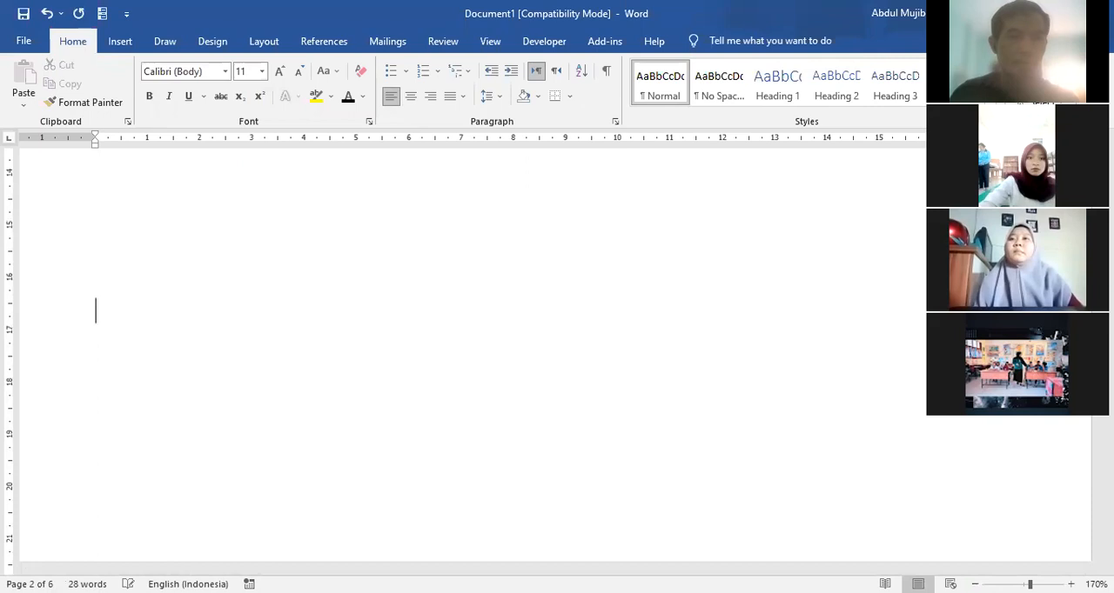
{"action": "key", "text": "Return"}
{"action": "key", "text": "Return"}
{"action": "key", "text": "Return"}
{"action": "key", "text": "Return"}
{"action": "key", "text": "Return"}
{"action": "key", "text": "Return"}
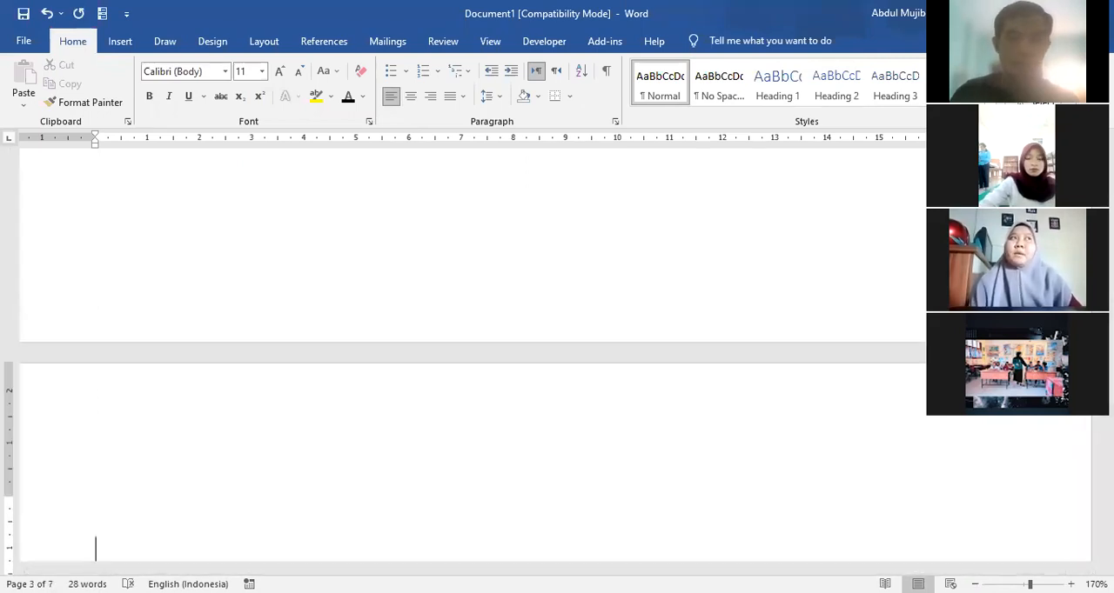
Step: Enter the title "Daftar isi" on the first line of page 3
{"action": "key", "text": "Up"}
{"action": "key", "text": "Down"}
{"action": "type", "text": "Daftar isi"}
Step: Format the "Daftar isi" title as Heading 1, centred, in bold black Times New Roman, size 12
{"action": "left_click", "coordinate": [55, 512]}
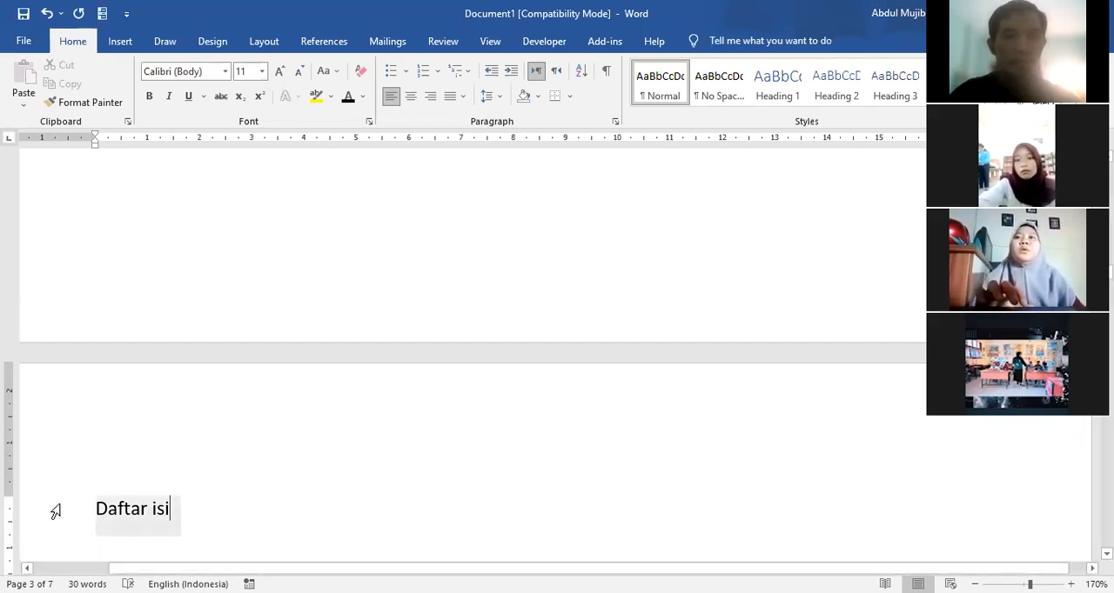
{"action": "left_click", "coordinate": [777, 83]}
{"action": "left_click", "coordinate": [410, 97]}
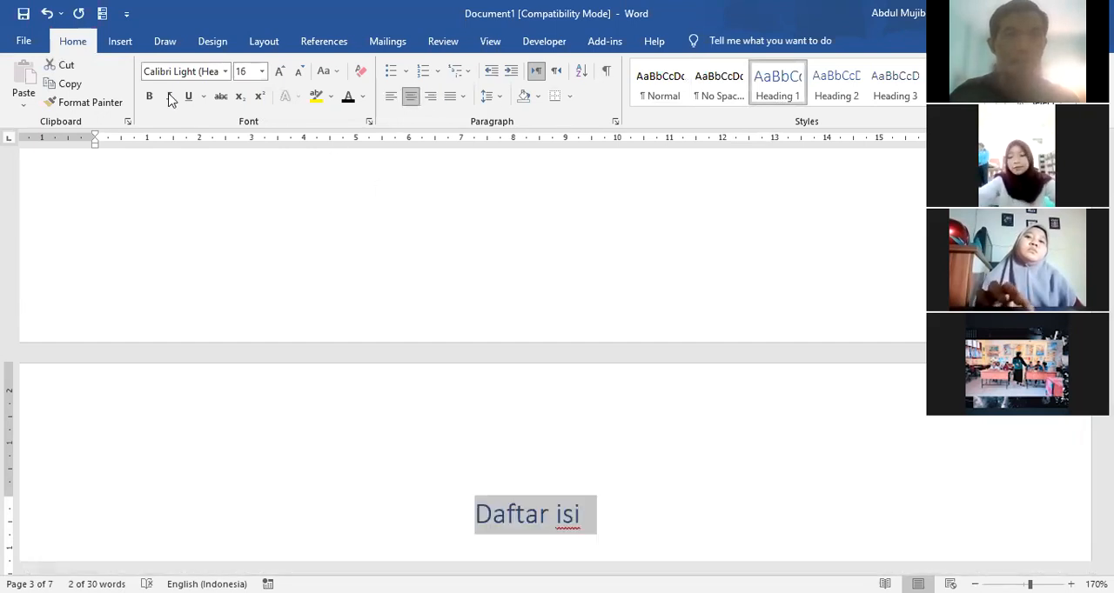
{"action": "left_click", "coordinate": [347, 100]}
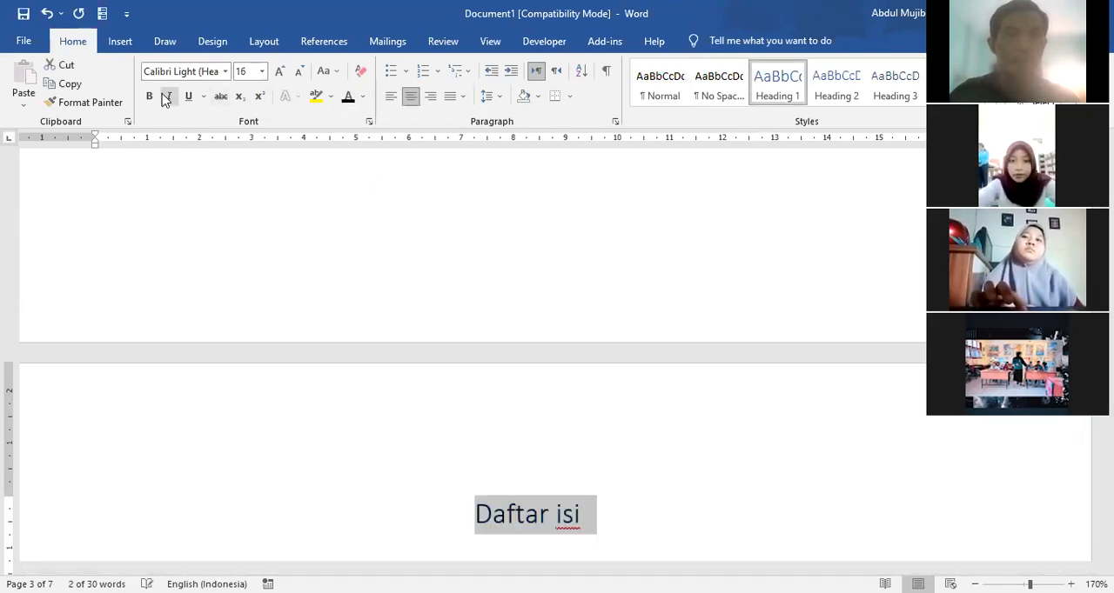
{"action": "left_click", "coordinate": [149, 96]}
{"action": "left_click", "coordinate": [226, 73]}
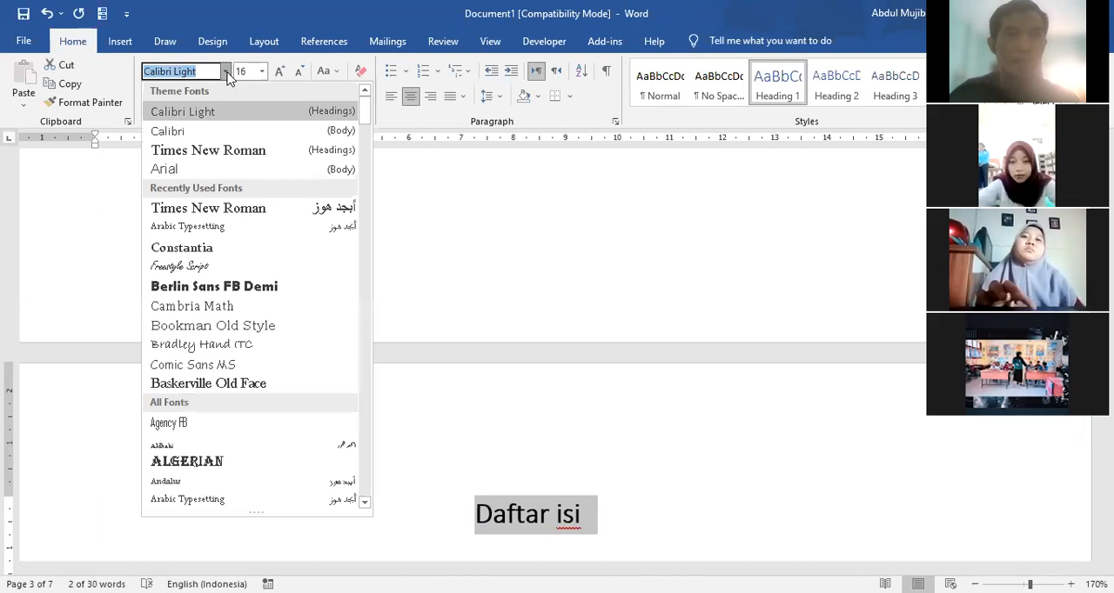
{"action": "left_click", "coordinate": [233, 152]}
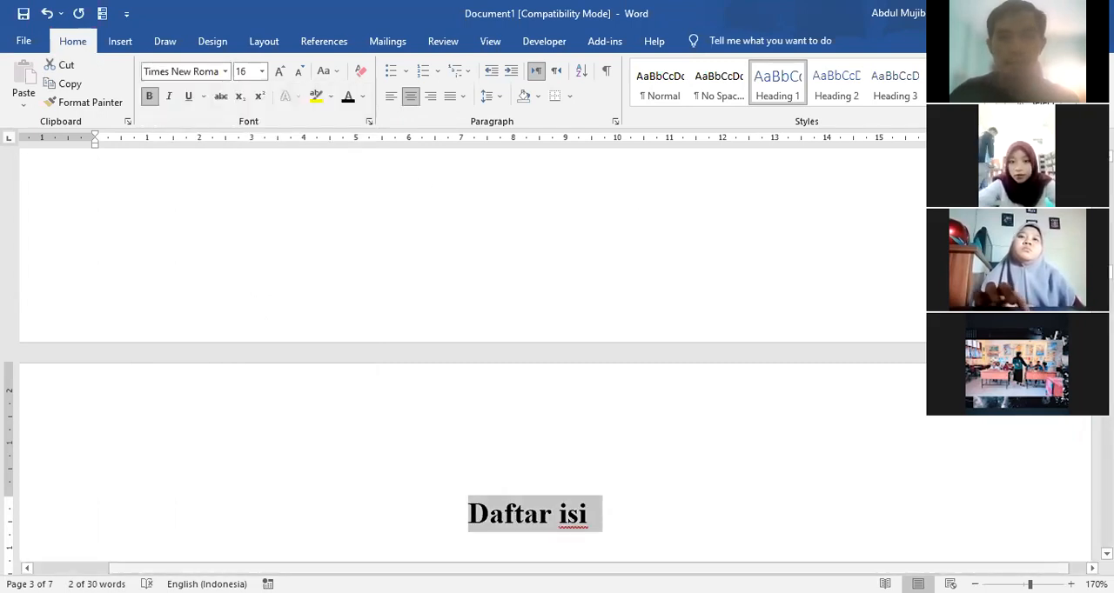
{"action": "left_click", "coordinate": [299, 71]}
{"action": "left_click", "coordinate": [299, 72]}
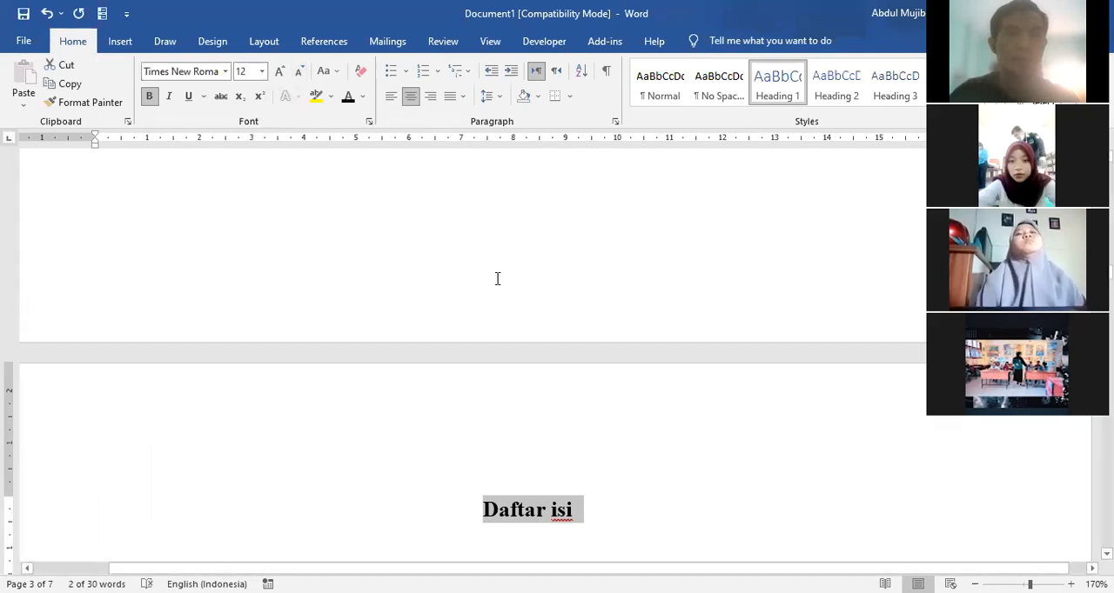
Step: Insert an Automatic Table 1 table of contents on a new line below the "Daftar isi" title
{"action": "left_click", "coordinate": [658, 508]}
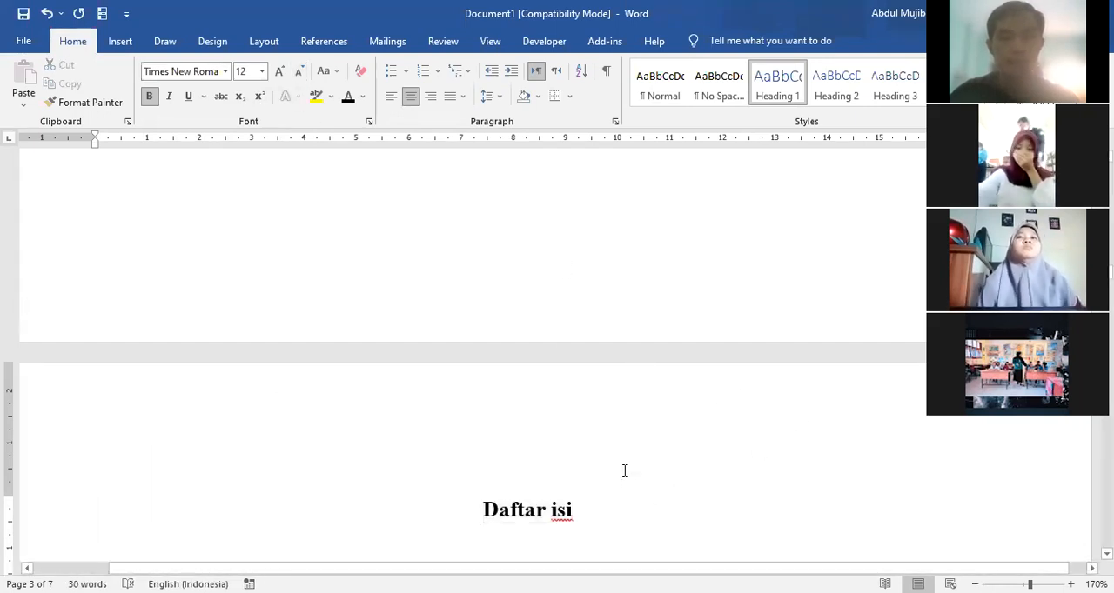
{"action": "key", "text": "Return"}
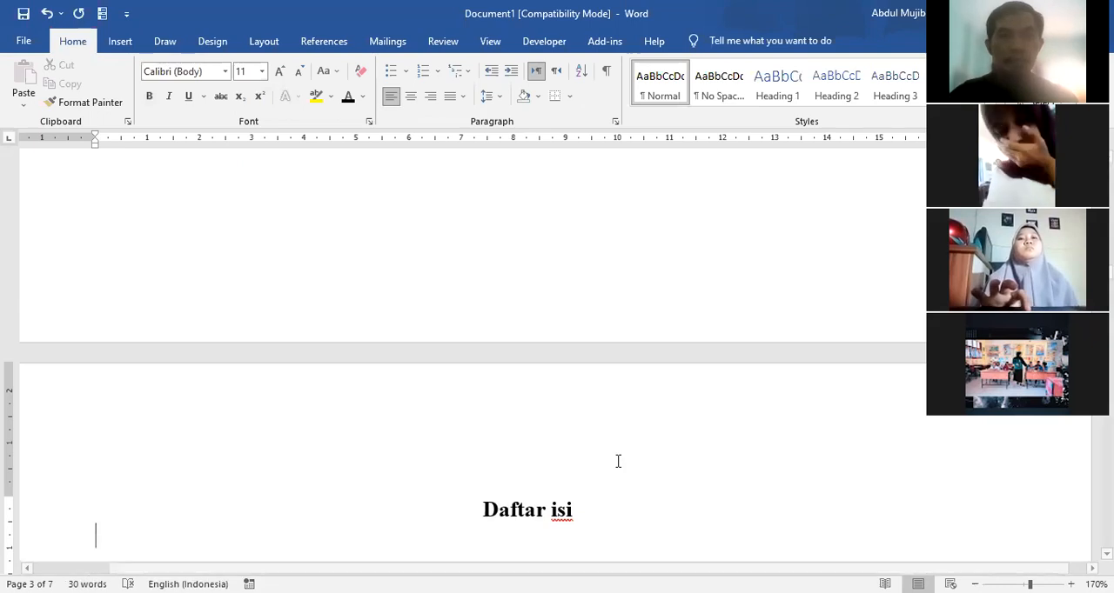
{"action": "scroll", "coordinate": [165, 508], "scroll_direction": "down", "scroll_amount": 3}
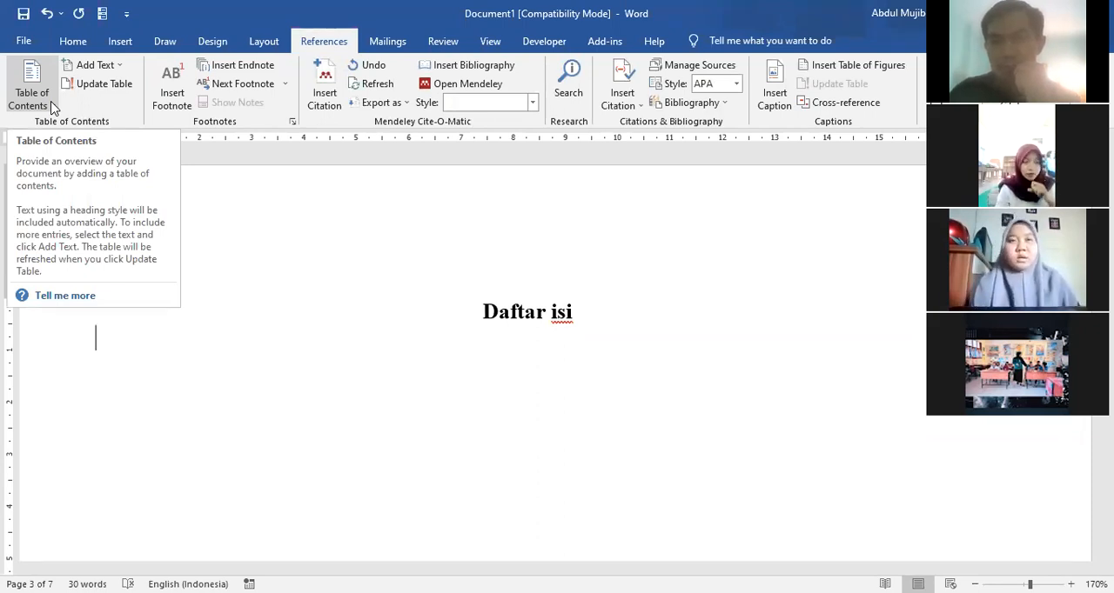
{"action": "left_click", "coordinate": [26, 84]}
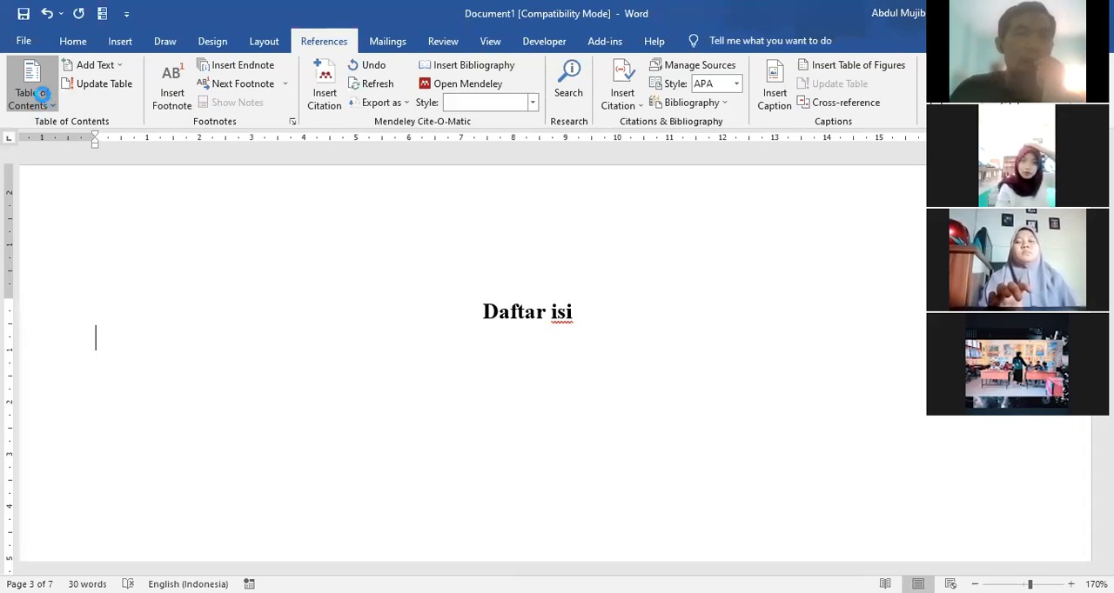
{"action": "left_click", "coordinate": [48, 109]}
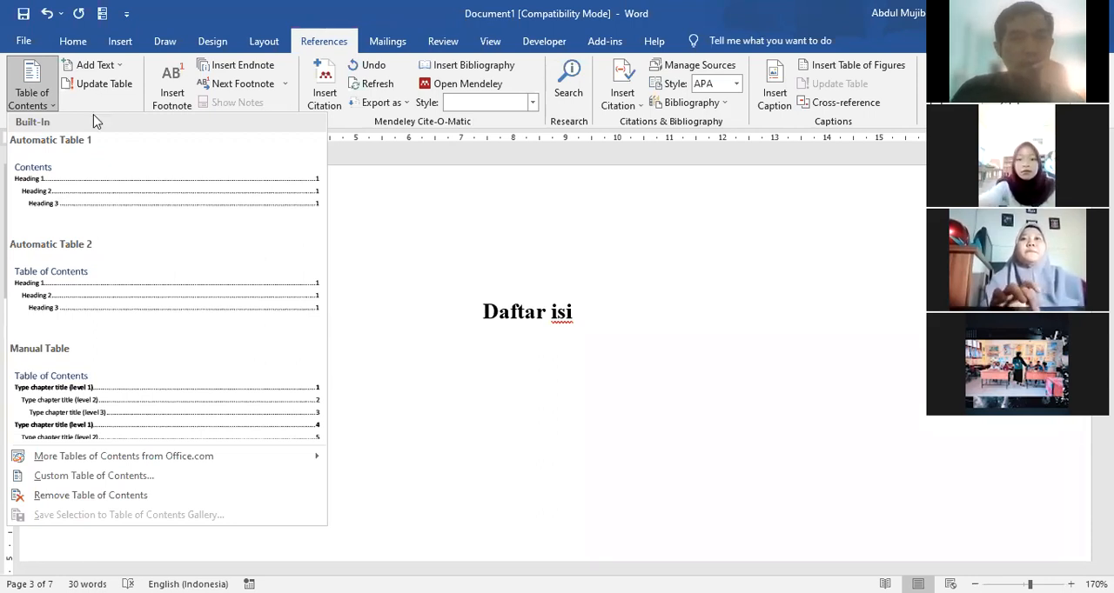
{"action": "left_click", "coordinate": [86, 193]}
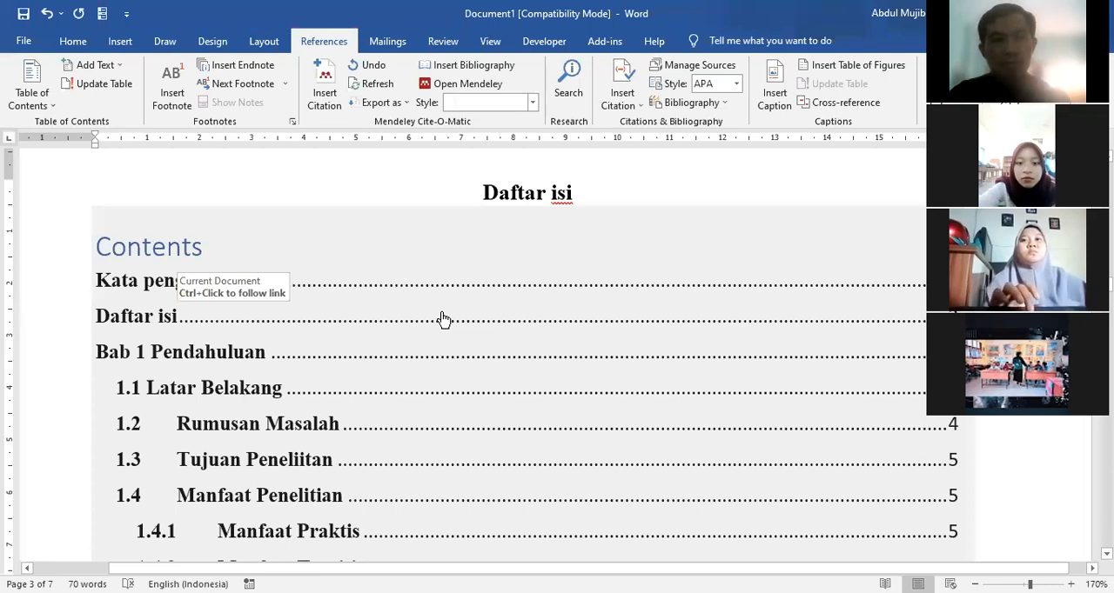
{"action": "scroll", "coordinate": [444, 320], "scroll_direction": "down", "scroll_amount": 3}
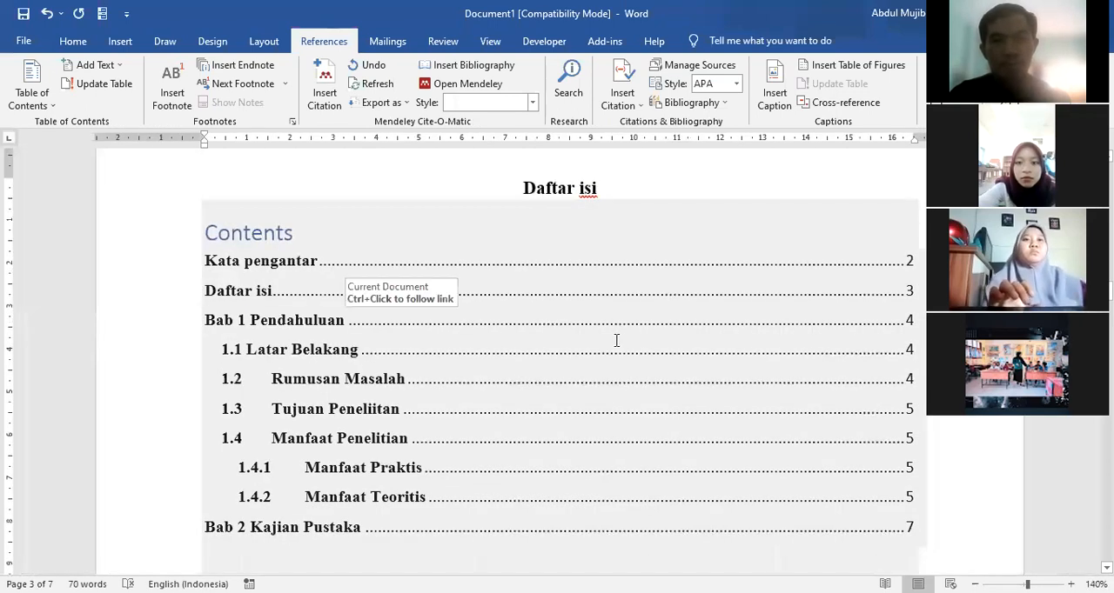
{"action": "scroll", "coordinate": [439, 271], "scroll_direction": "down", "scroll_amount": 1}
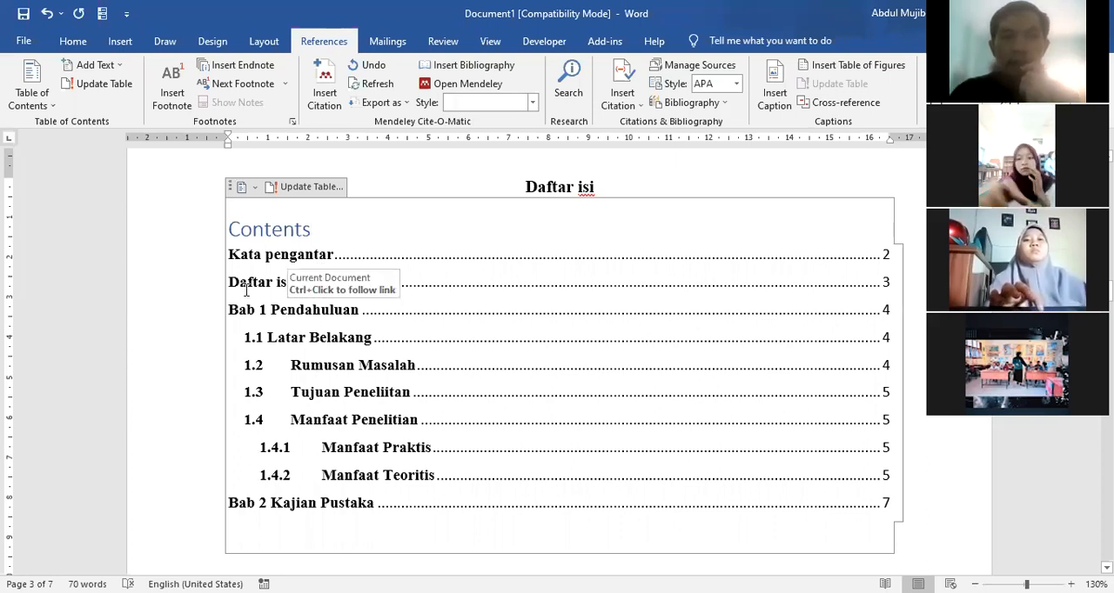
Step: Delete the "Contents" title above the entries of the table of contents
{"action": "key", "text": "BackSpace"}
{"action": "key", "text": "BackSpace"}
{"action": "key", "text": "BackSpace"}
{"action": "key", "text": "BackSpace"}
{"action": "key", "text": "BackSpace"}
{"action": "key", "text": "BackSpace"}
{"action": "key", "text": "BackSpace"}
{"action": "key", "text": "BackSpace"}
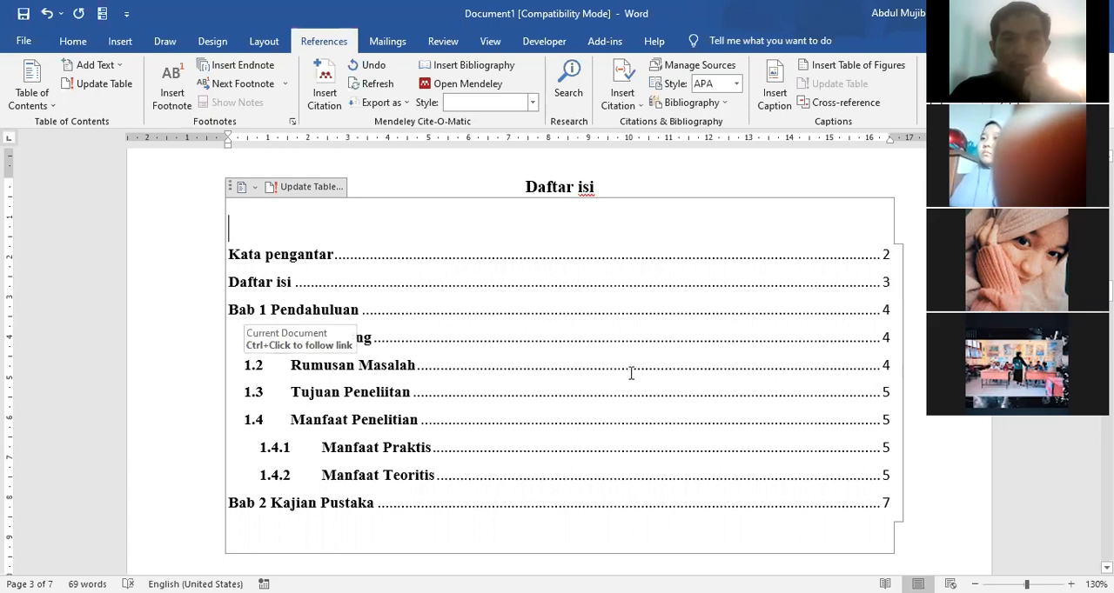
Step: Remove the bold from all table of contents entries and set their font to Times New Roman
{"action": "left_click", "coordinate": [265, 366]}
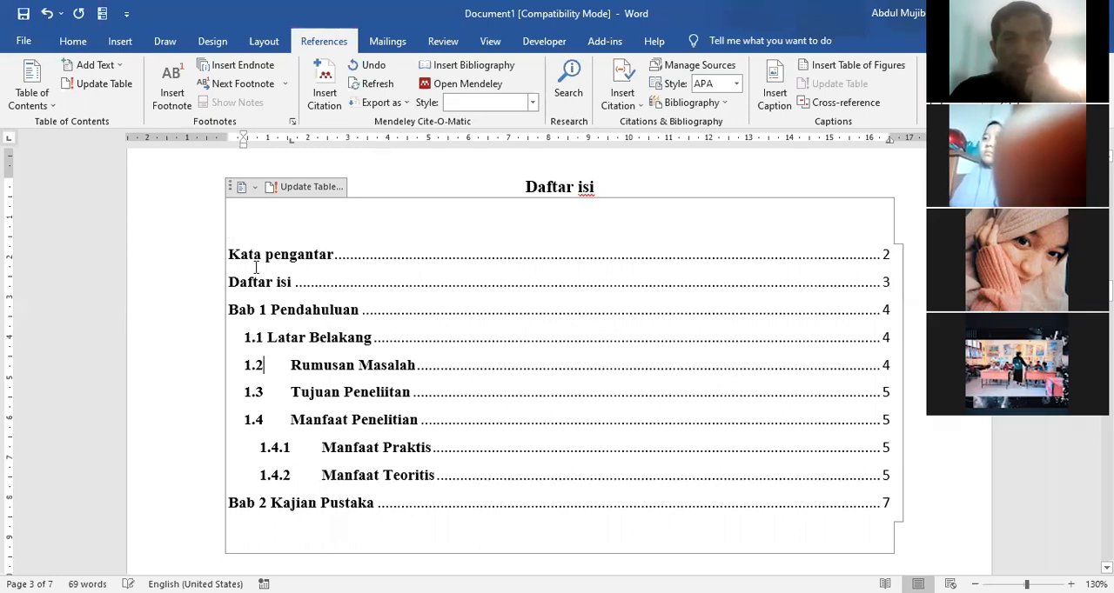
{"action": "left_click_drag", "start_coordinate": [888, 503], "coordinate": [240, 258]}
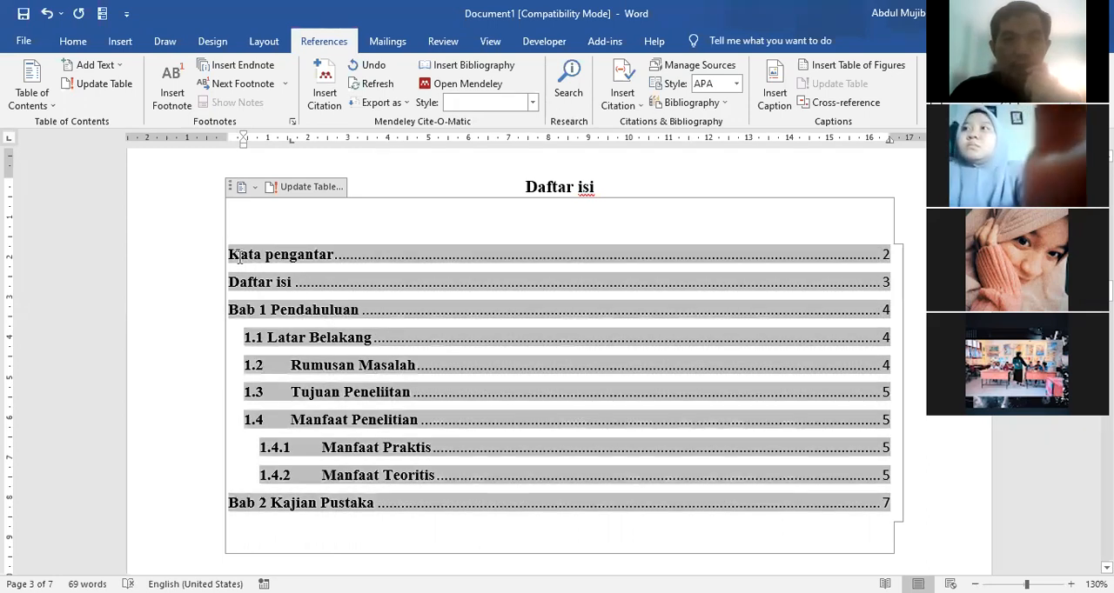
{"action": "left_click", "coordinate": [236, 257]}
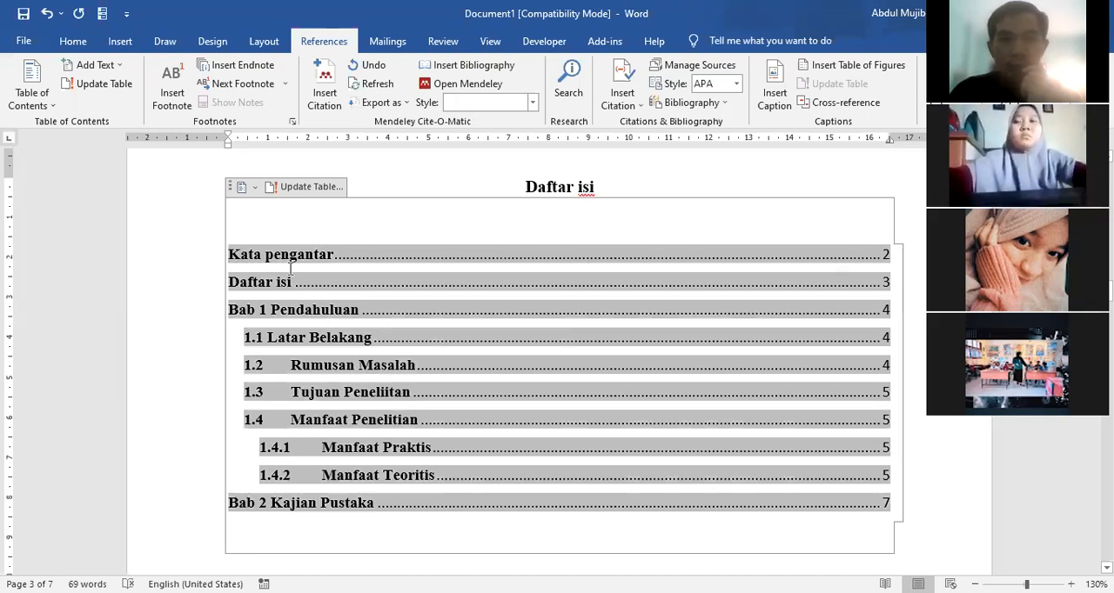
{"action": "left_click_drag", "start_coordinate": [229, 254], "coordinate": [888, 498]}
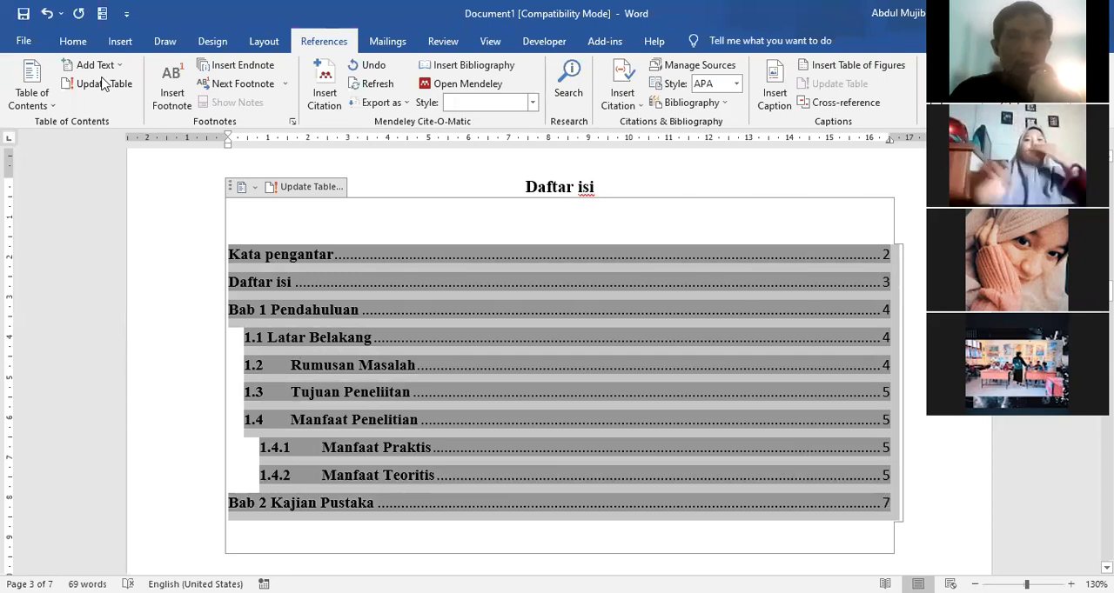
{"action": "left_click", "coordinate": [73, 41]}
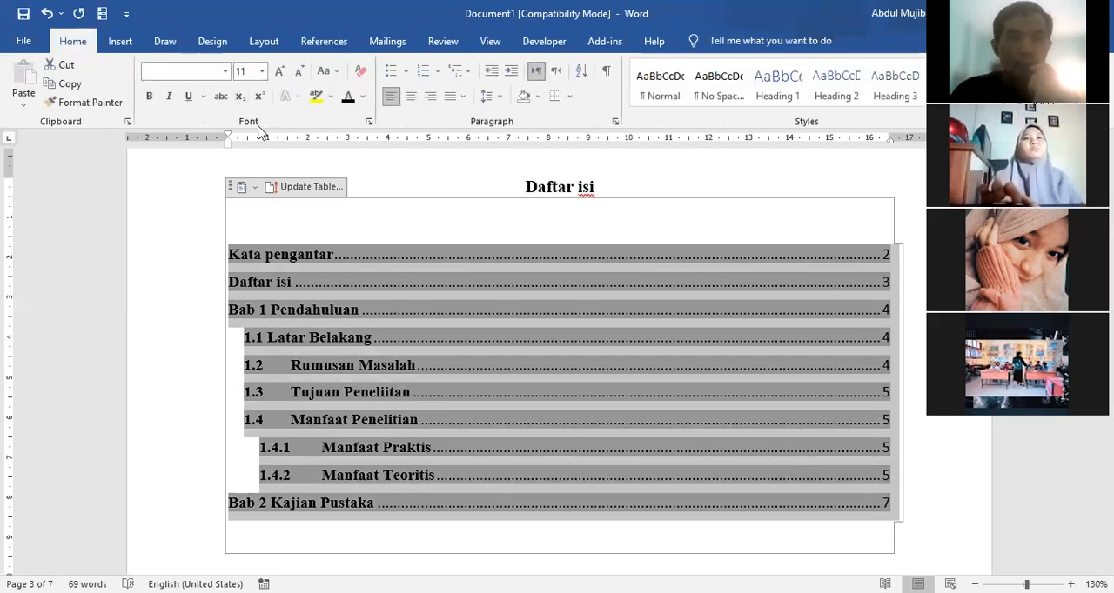
{"action": "left_click", "coordinate": [148, 97]}
{"action": "left_click", "coordinate": [148, 97]}
{"action": "left_click", "coordinate": [148, 98]}
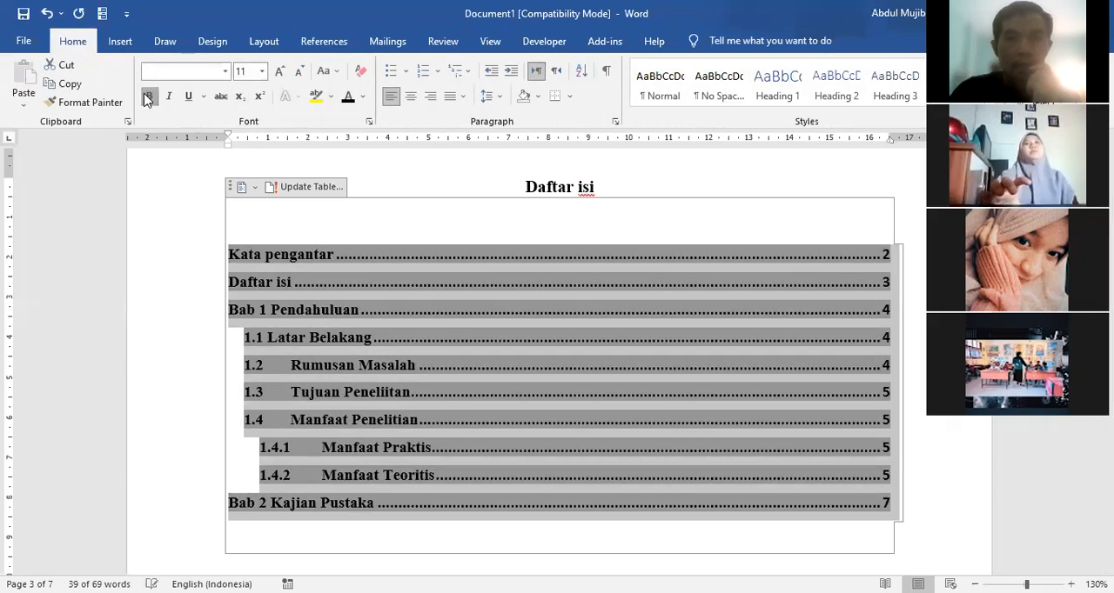
{"action": "left_click", "coordinate": [226, 72]}
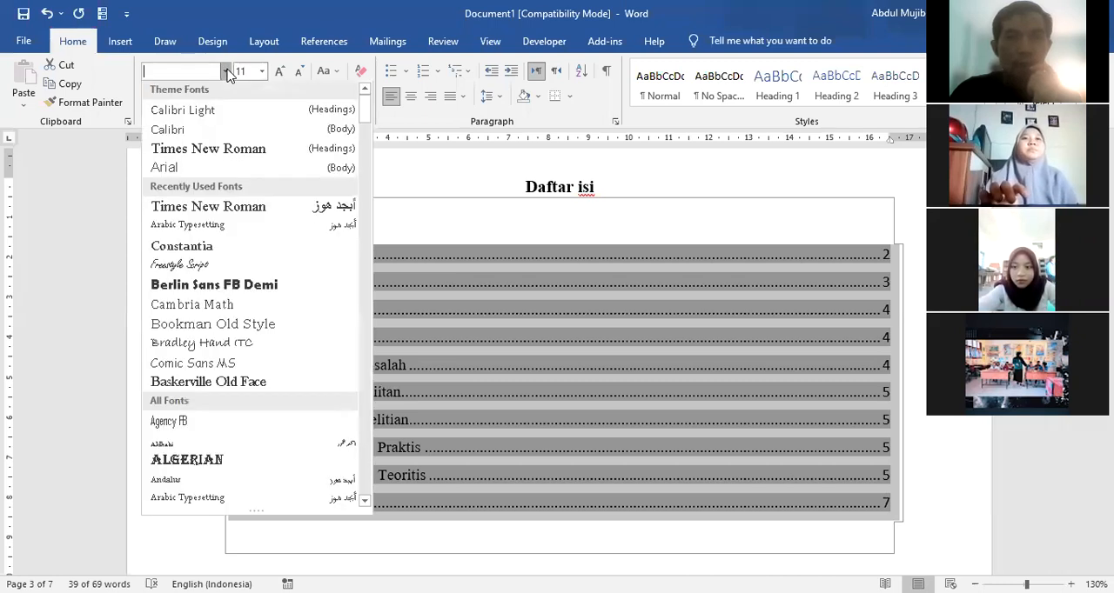
{"action": "left_click", "coordinate": [211, 152]}
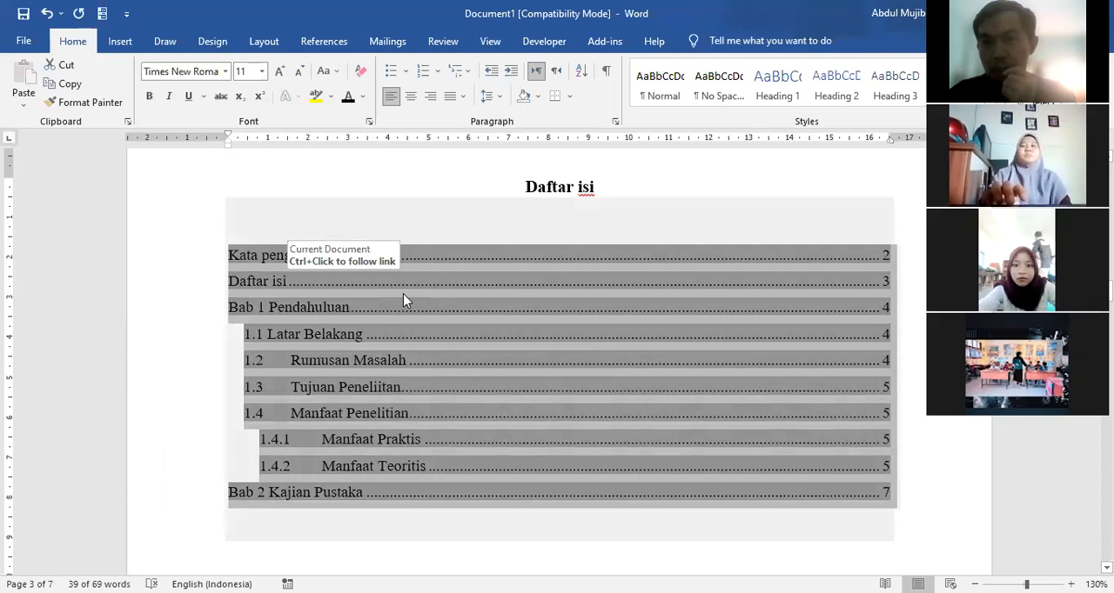
{"action": "left_click", "coordinate": [362, 438]}
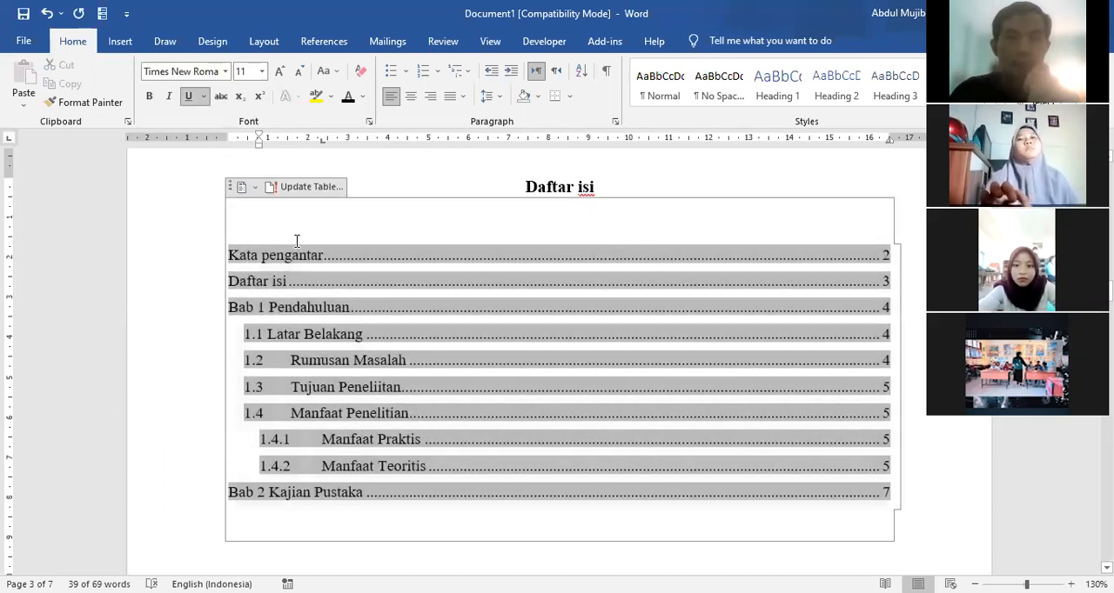
{"action": "left_click", "coordinate": [259, 223]}
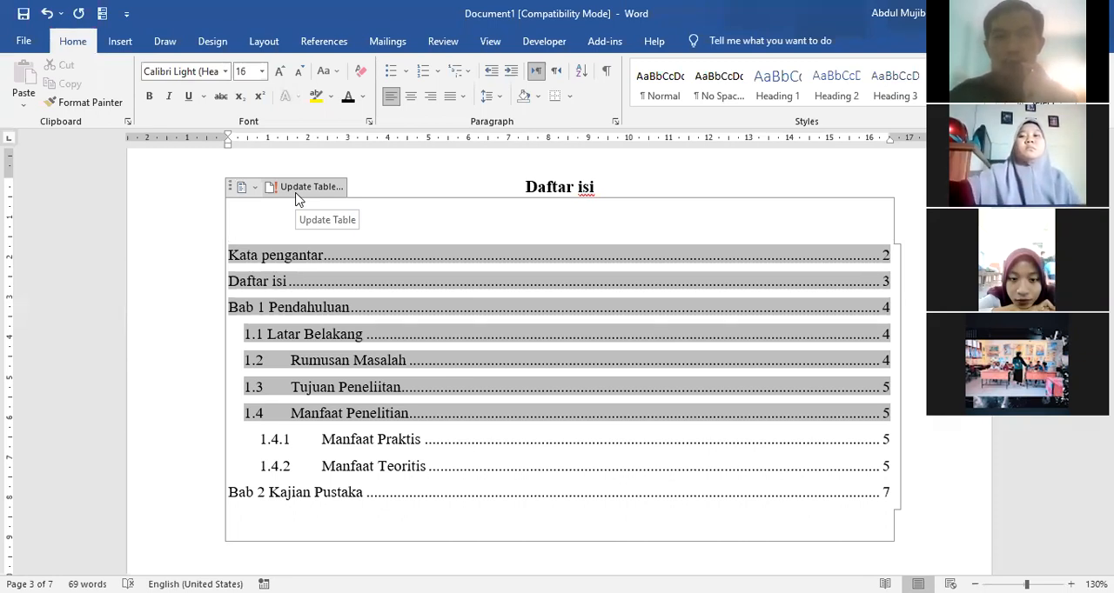
Step: Capitalise the second word of the page 3 title so it reads "Daftar Isi"
{"action": "left_click", "coordinate": [586, 186]}
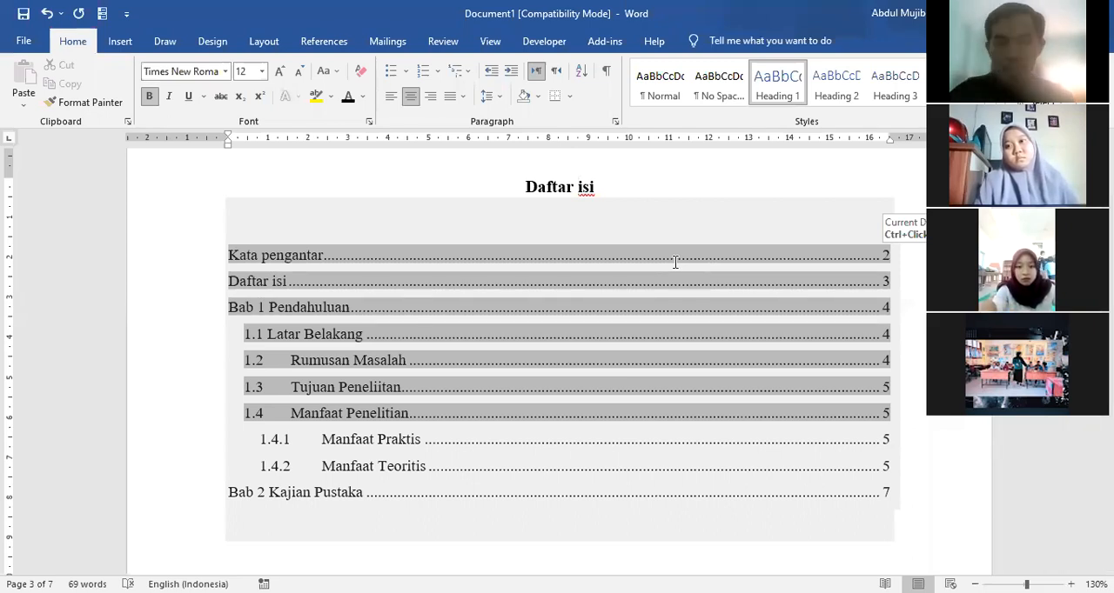
{"action": "key", "text": "BackSpace"}
{"action": "type", "text": "I"}
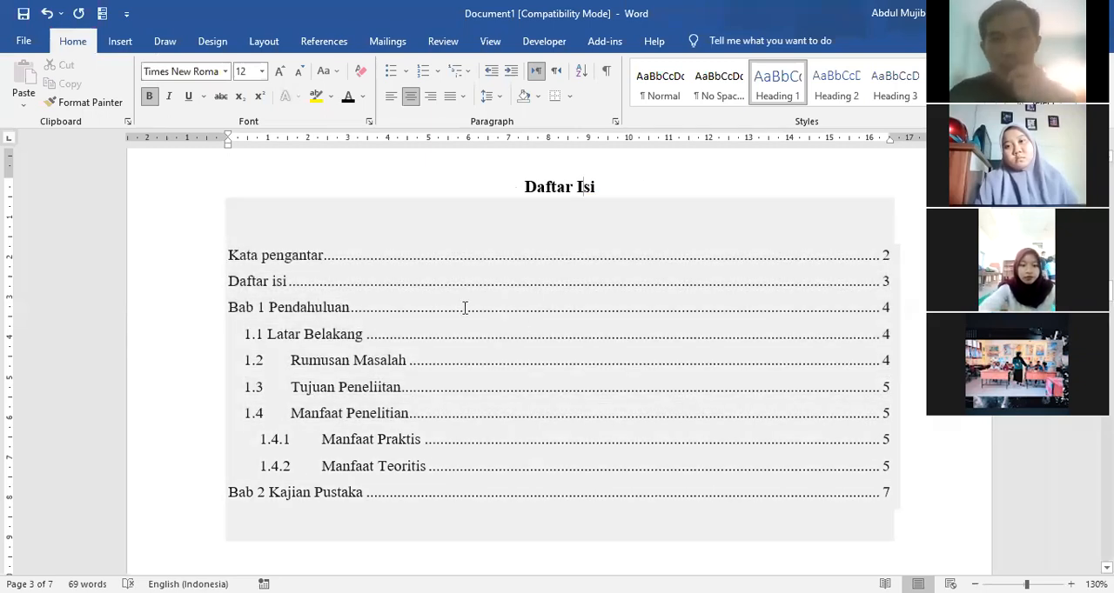
{"action": "left_click", "coordinate": [276, 285]}
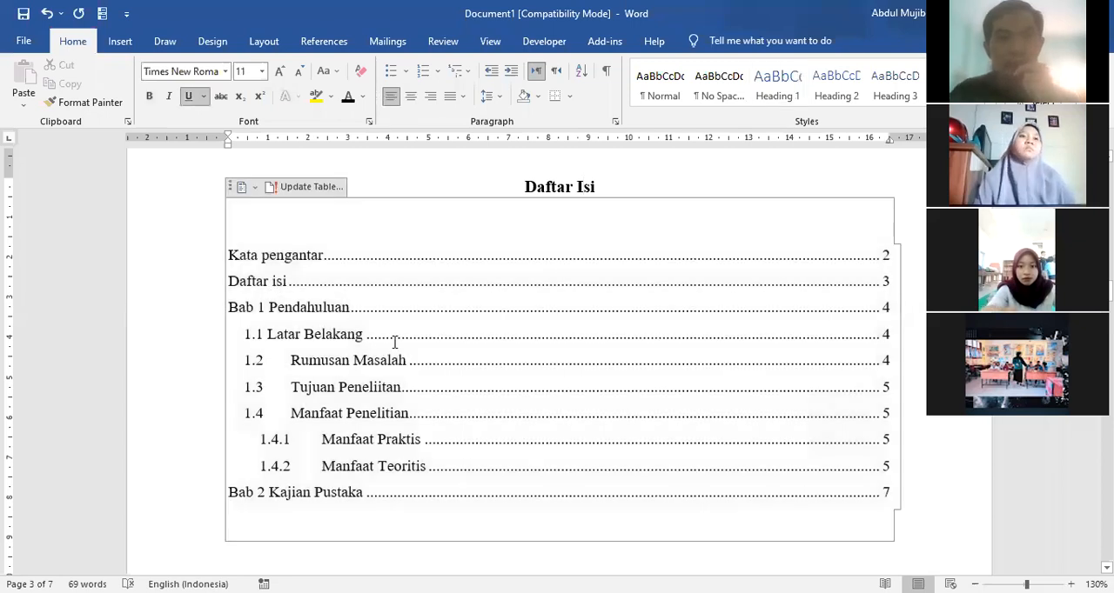
Step: Update the entire table of contents so the renamed "Daftar Isi" heading is picked up
{"action": "left_click", "coordinate": [287, 191]}
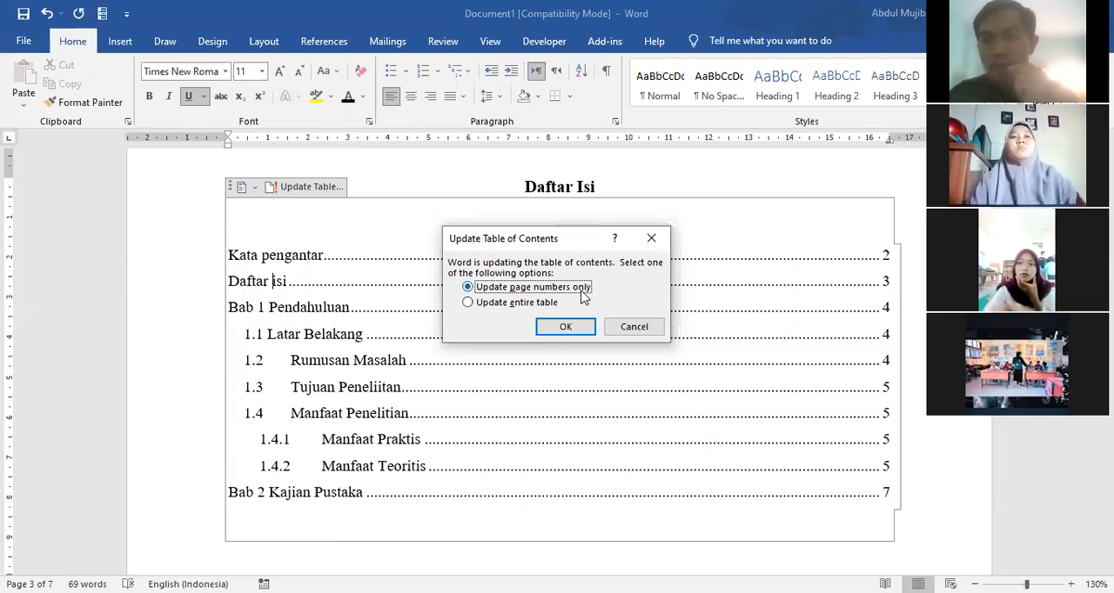
{"action": "left_click", "coordinate": [468, 303]}
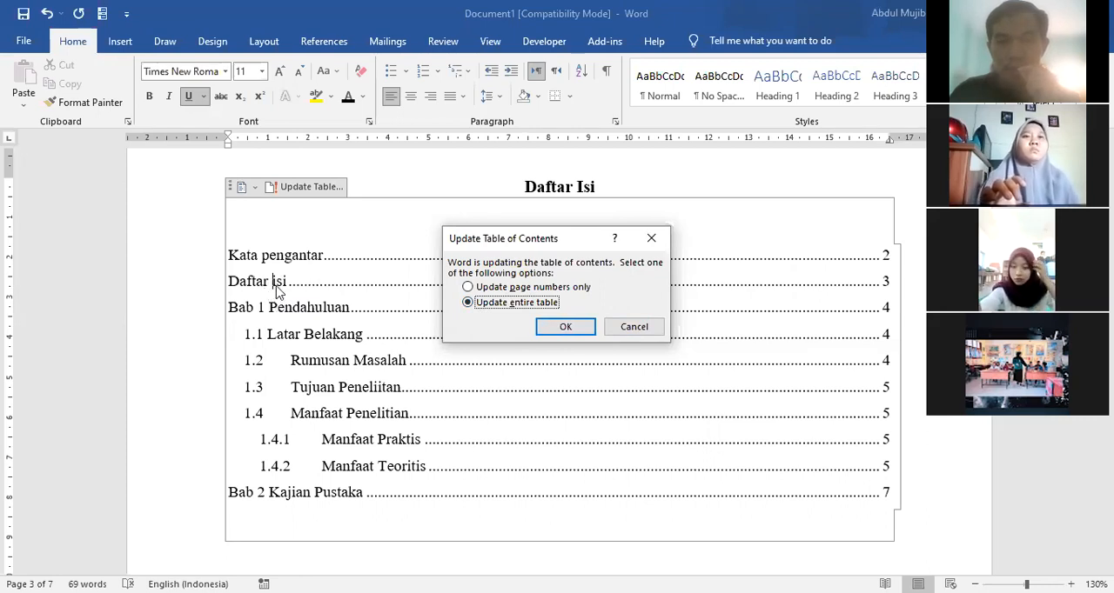
{"action": "left_click", "coordinate": [547, 328]}
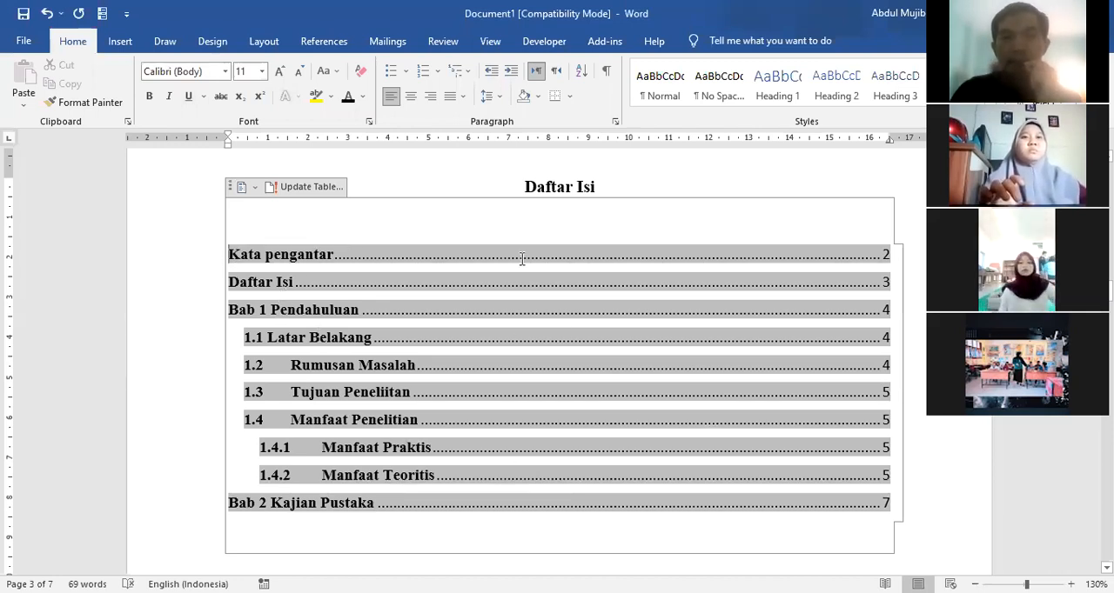
{"action": "left_click", "coordinate": [282, 288]}
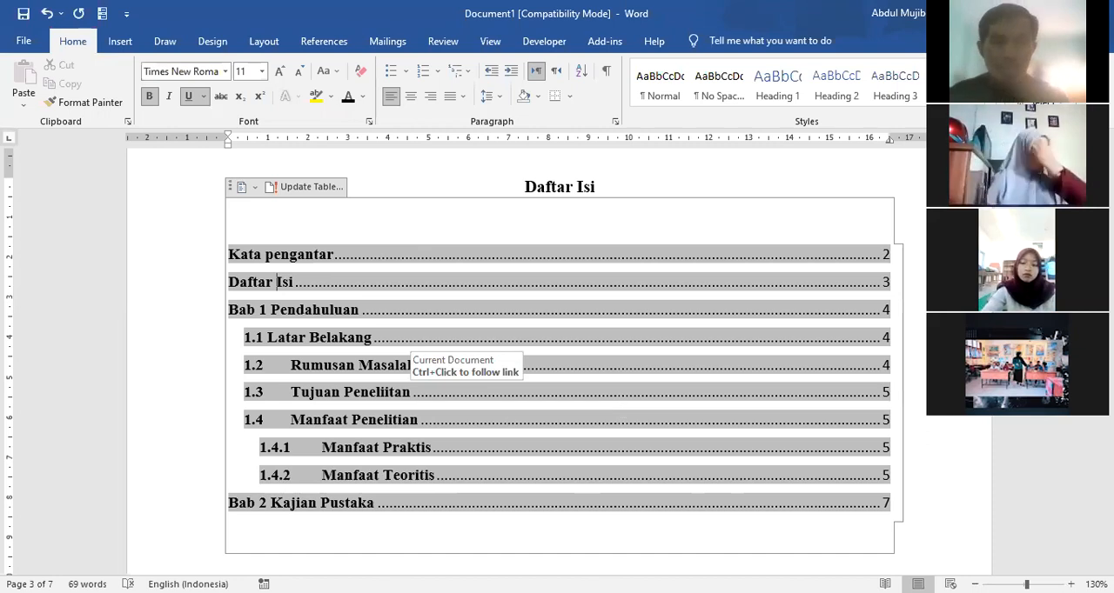
Step: Follow the Bab 2 Kajian Pustaka entry to its page and add the title "Bab 3 Metode Penelitian" on a new page after it
{"action": "left_click", "coordinate": [263, 504]}
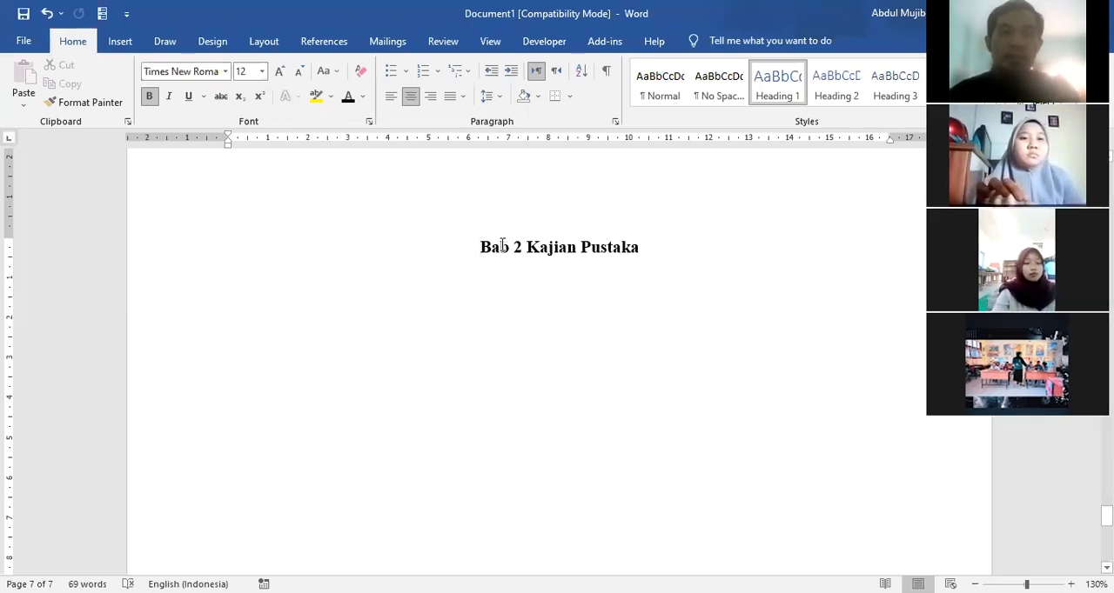
{"action": "left_click", "coordinate": [662, 250]}
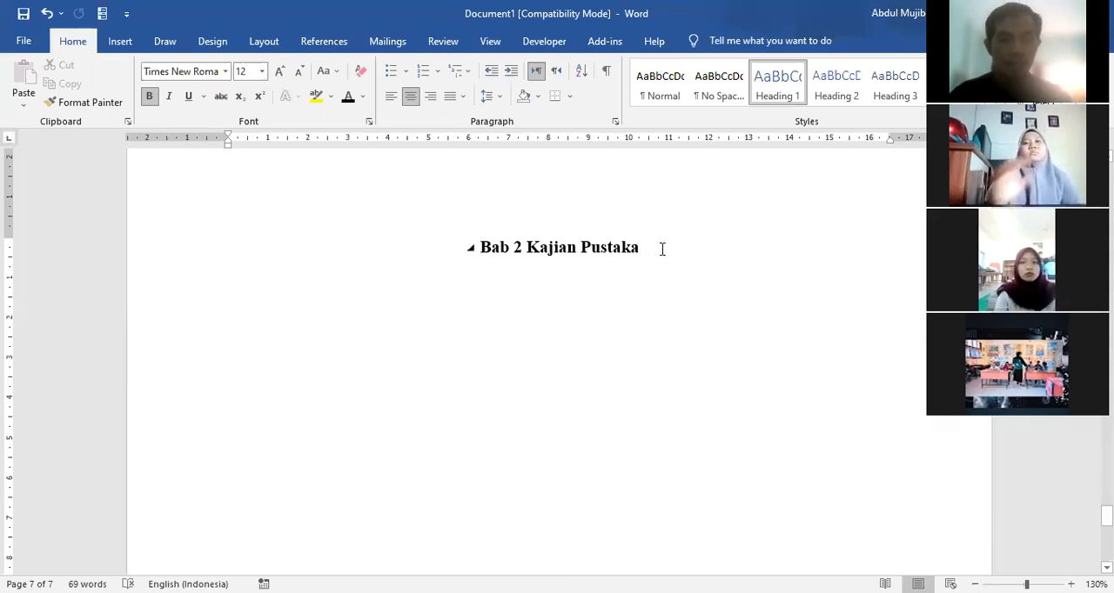
{"action": "key", "text": "ctrl+Return"}
{"action": "type", "text": "bab "}
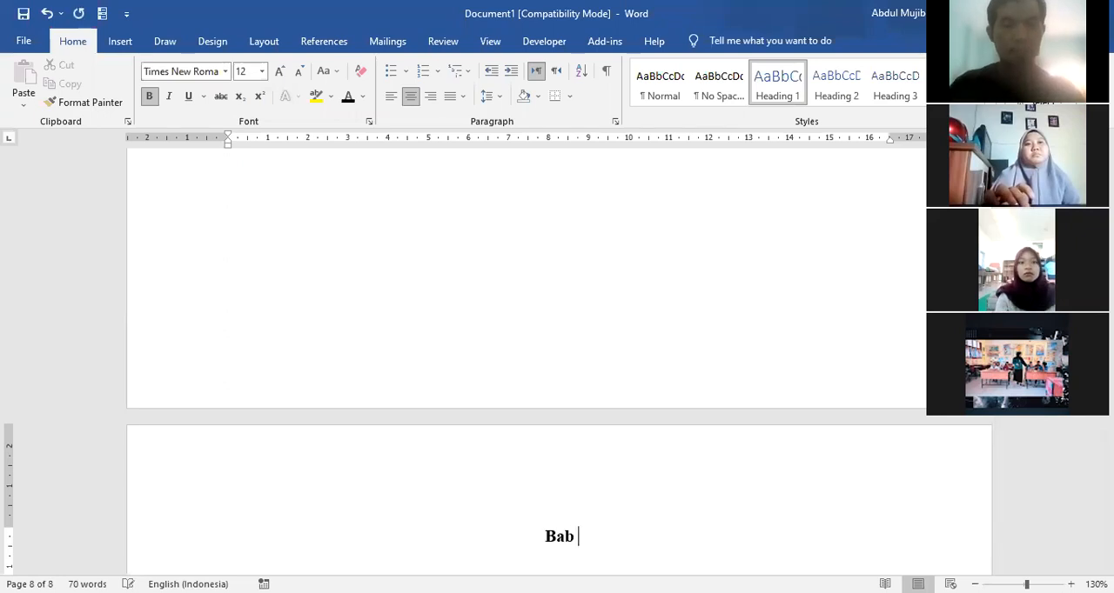
{"action": "type", "text": "3 Metode Penelitian"}
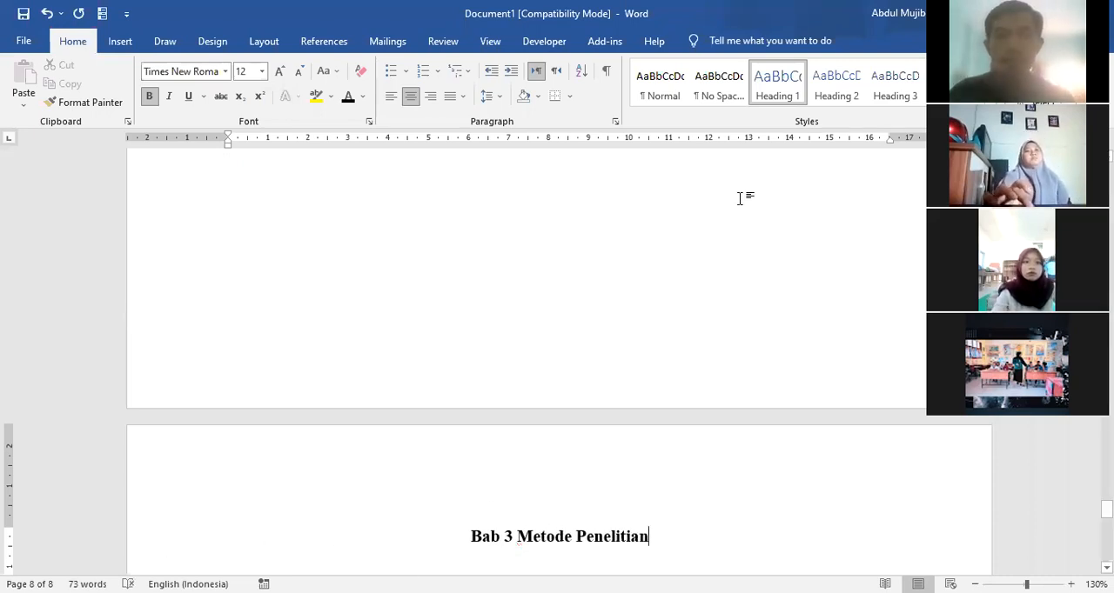
Step: Apply Heading 1 to the Bab 3 title and format it centred, bold, Times New Roman, size 12
{"action": "key", "text": "shift+Home"}
{"action": "left_click", "coordinate": [774, 87]}
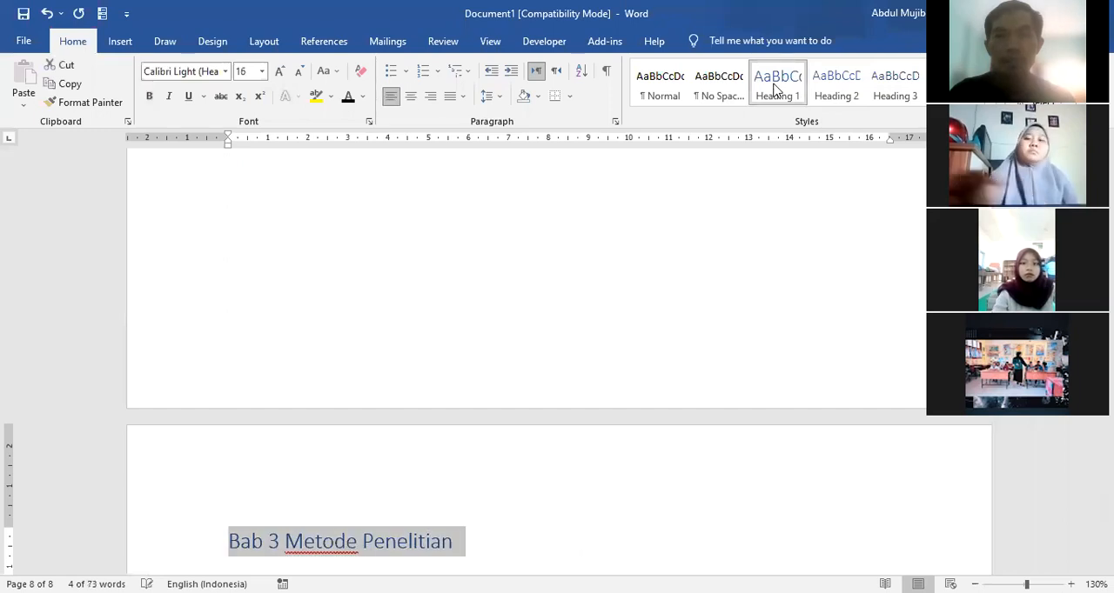
{"action": "left_click", "coordinate": [411, 97]}
{"action": "left_click", "coordinate": [149, 96]}
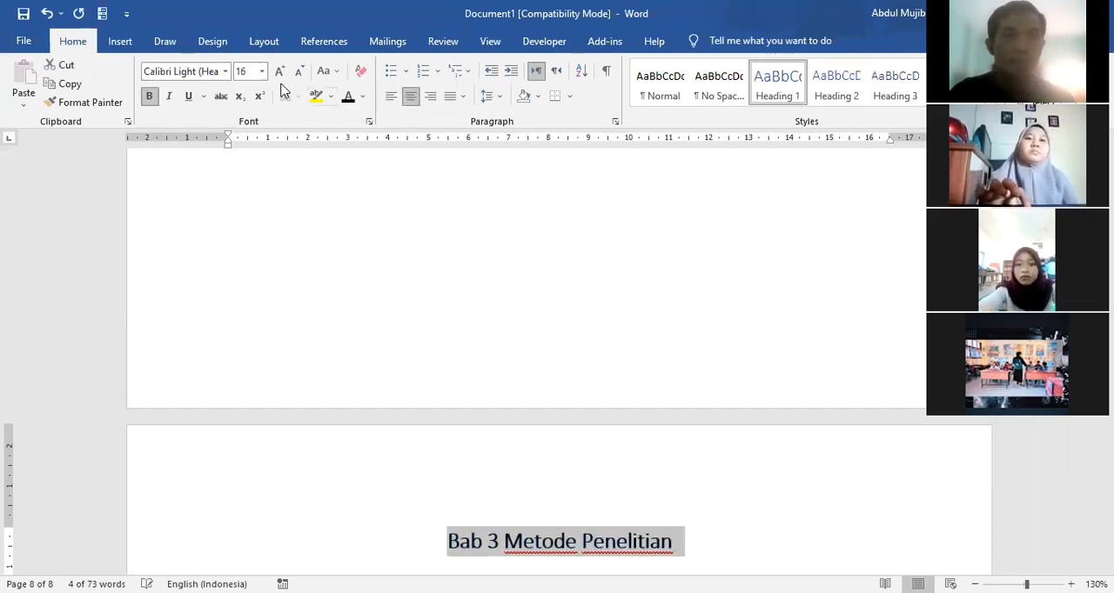
{"action": "left_click", "coordinate": [224, 71]}
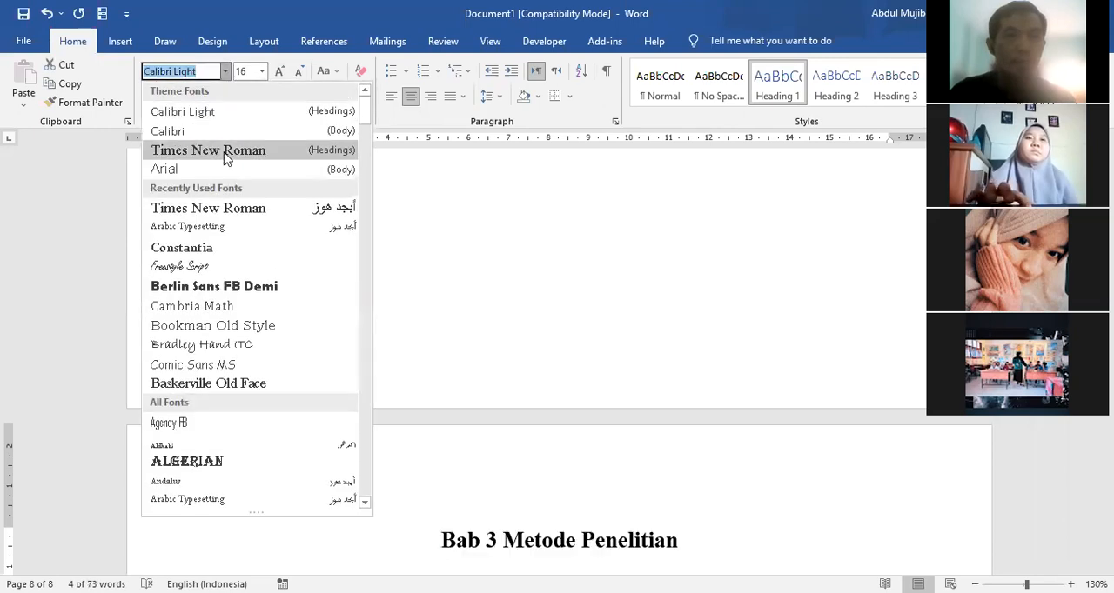
{"action": "left_click", "coordinate": [223, 151]}
{"action": "left_click", "coordinate": [261, 72]}
{"action": "left_click", "coordinate": [248, 149]}
{"action": "left_click", "coordinate": [684, 546]}
Step: Add a new page after Bab 3 with the title "Bab 4 Hasil Penelitian"
{"action": "key", "text": "ctrl+Return"}
{"action": "key", "text": "ctrl+Return"}
{"action": "type", "text": "b"}
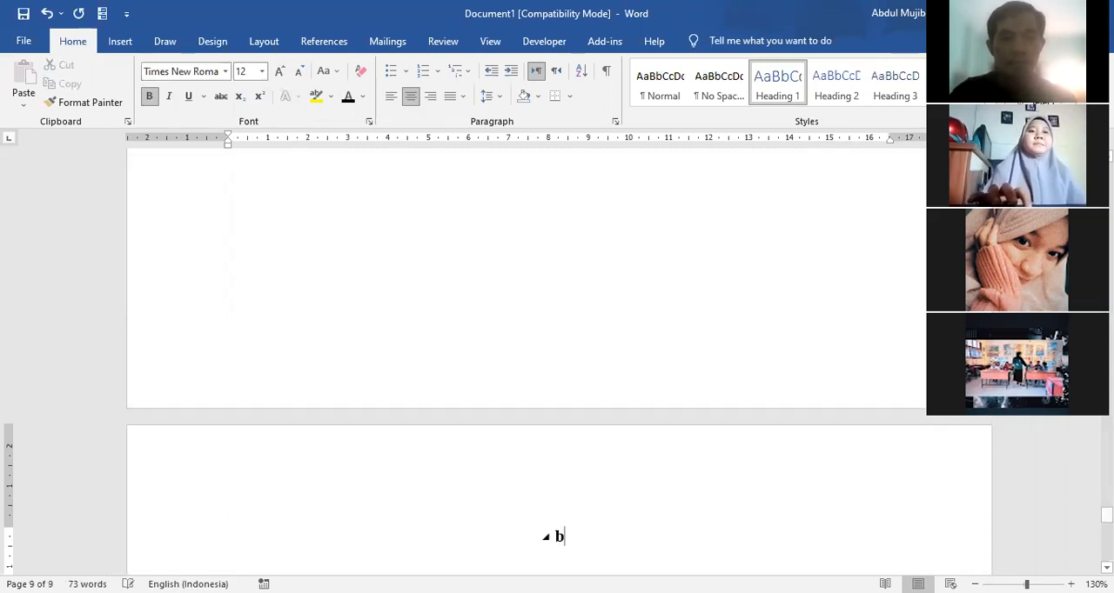
{"action": "type", "text": "ab 4 hasil"}
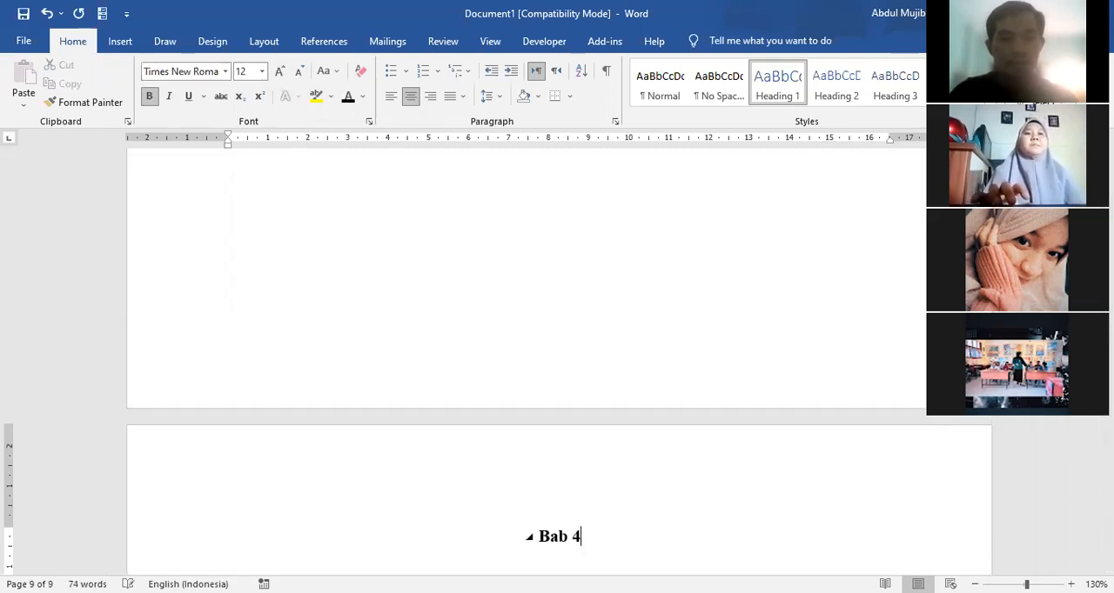
{"action": "key", "text": "BackSpace"}
{"action": "key", "text": "BackSpace"}
{"action": "key", "text": "BackSpace"}
{"action": "key", "text": "BackSpace"}
{"action": "key", "text": "BackSpace"}
{"action": "type", "text": "Ha"}
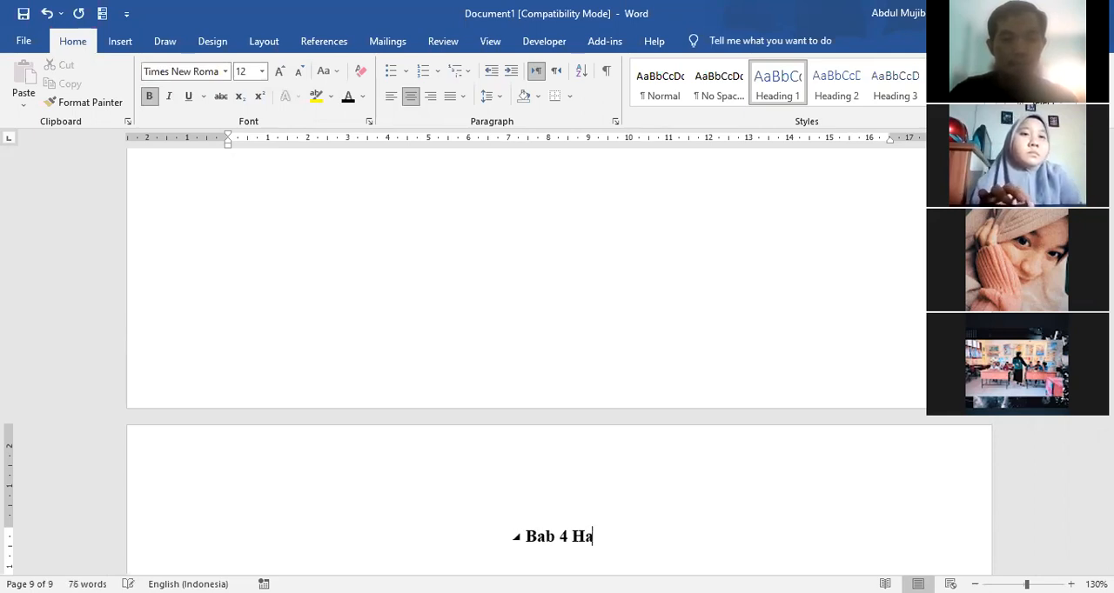
{"action": "type", "text": "sil Penelitian"}
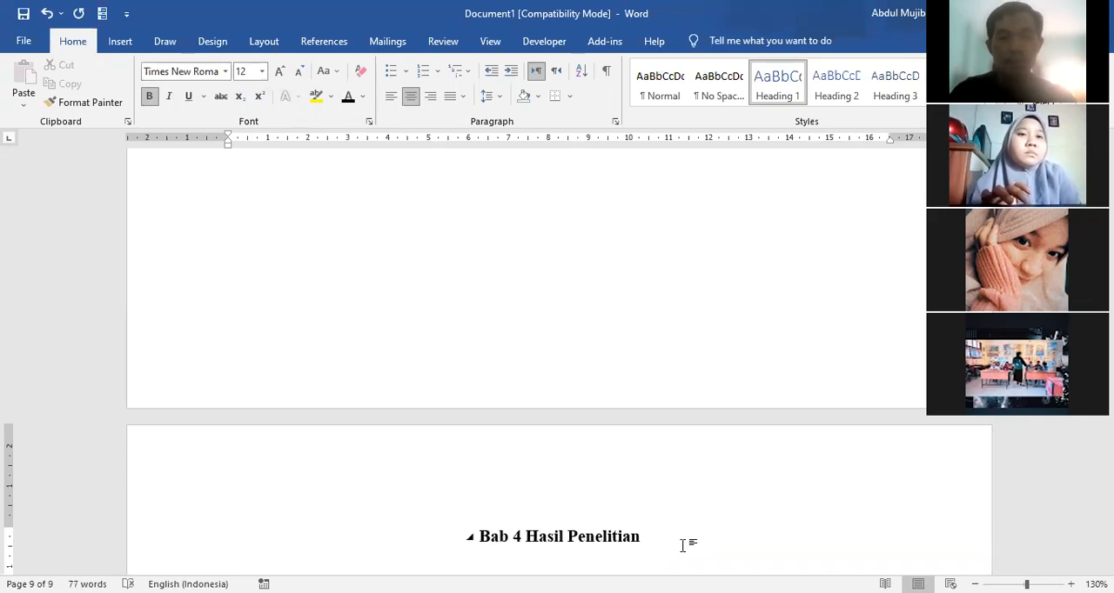
Step: Add a new page after Bab 4 with the title "Bab 5 Kesimpulan dan Saran"
{"action": "key", "text": "ctrl+Return"}
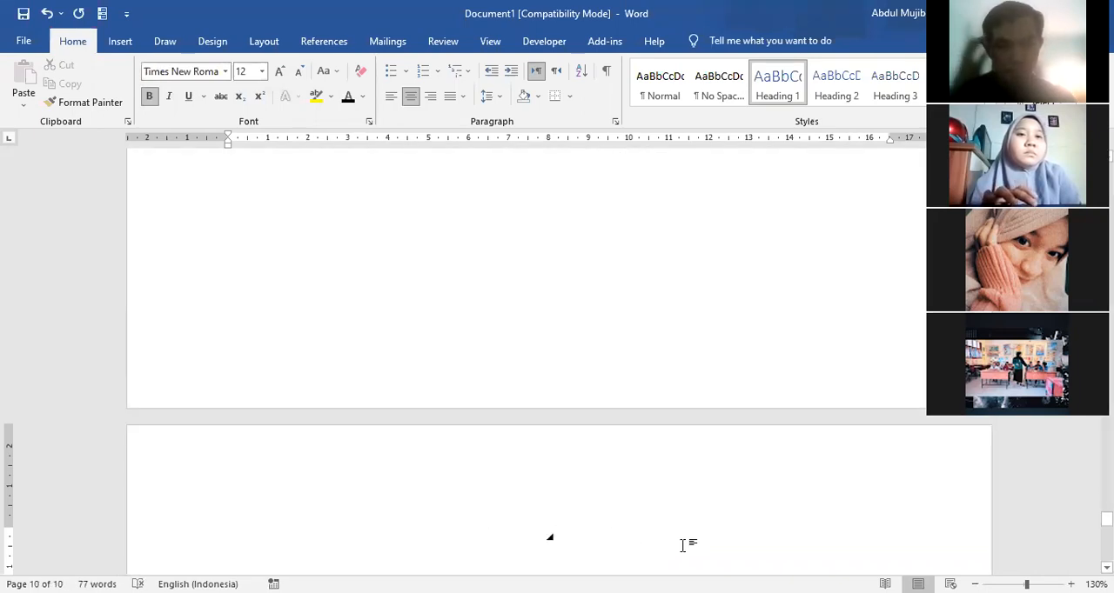
{"action": "type", "text": "Bab "}
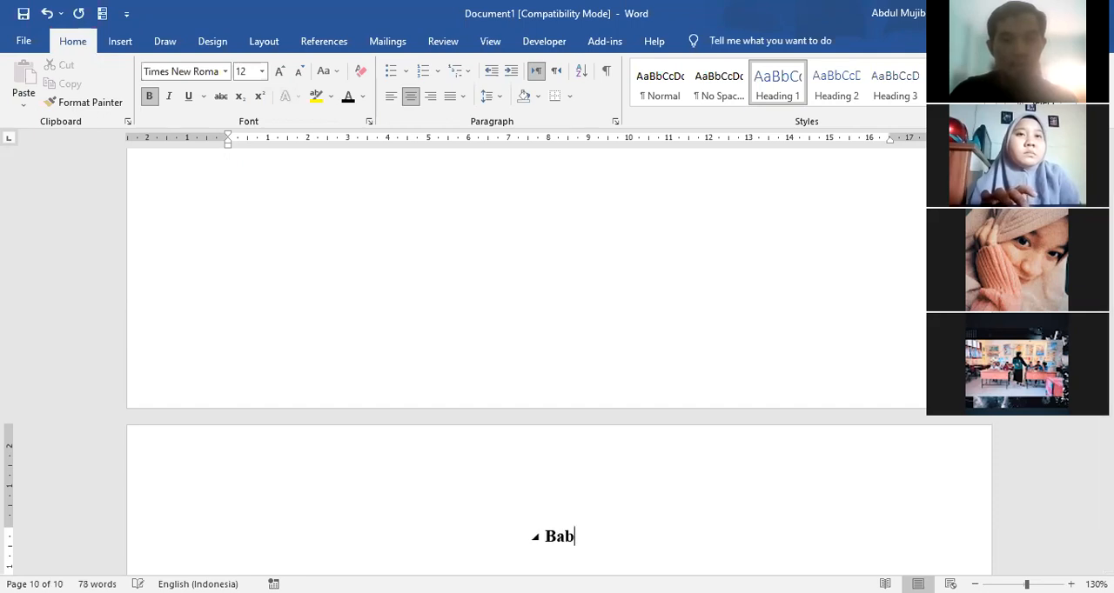
{"action": "type", "text": "5 "}
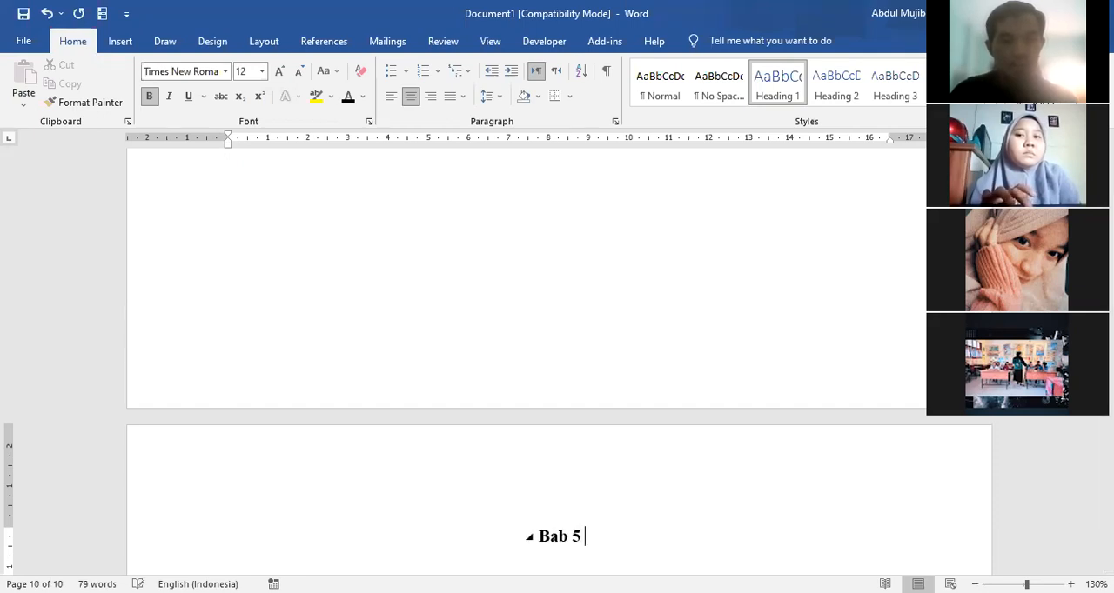
{"action": "type", "text": "Kesimpula"}
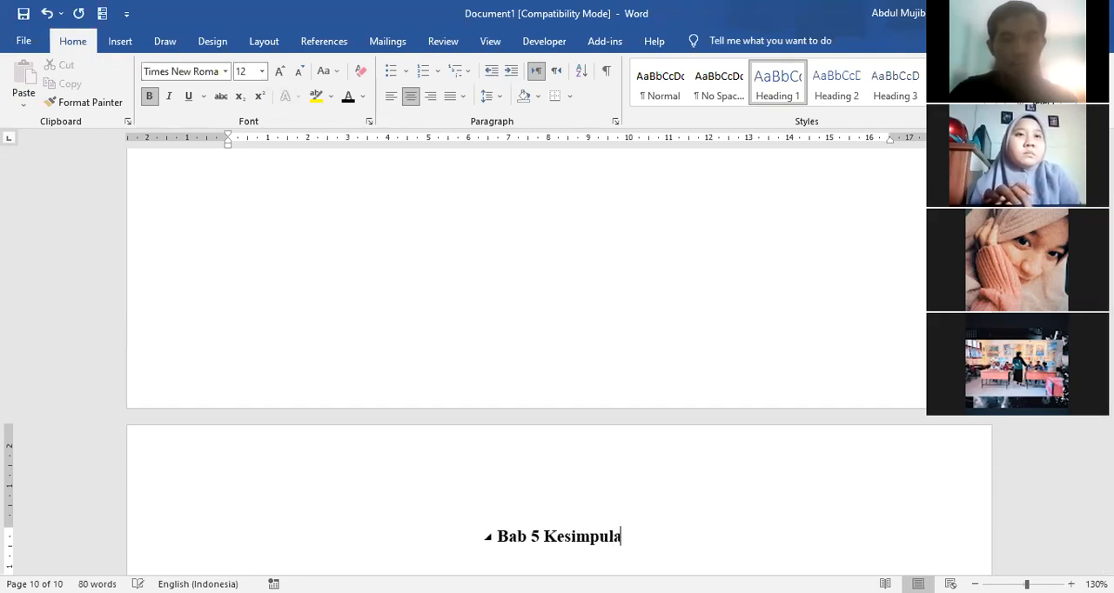
{"action": "type", "text": "n dan Saran"}
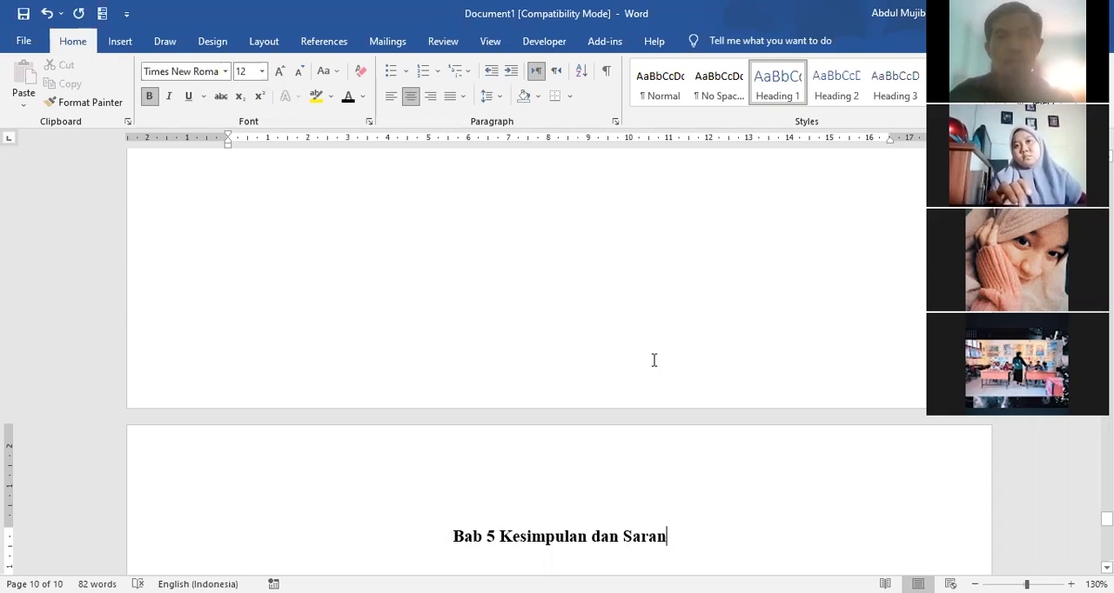
Step: Add a new page after Bab 5 with the title "Daftar Pustaka"
{"action": "key", "text": "ctrl+Return"}
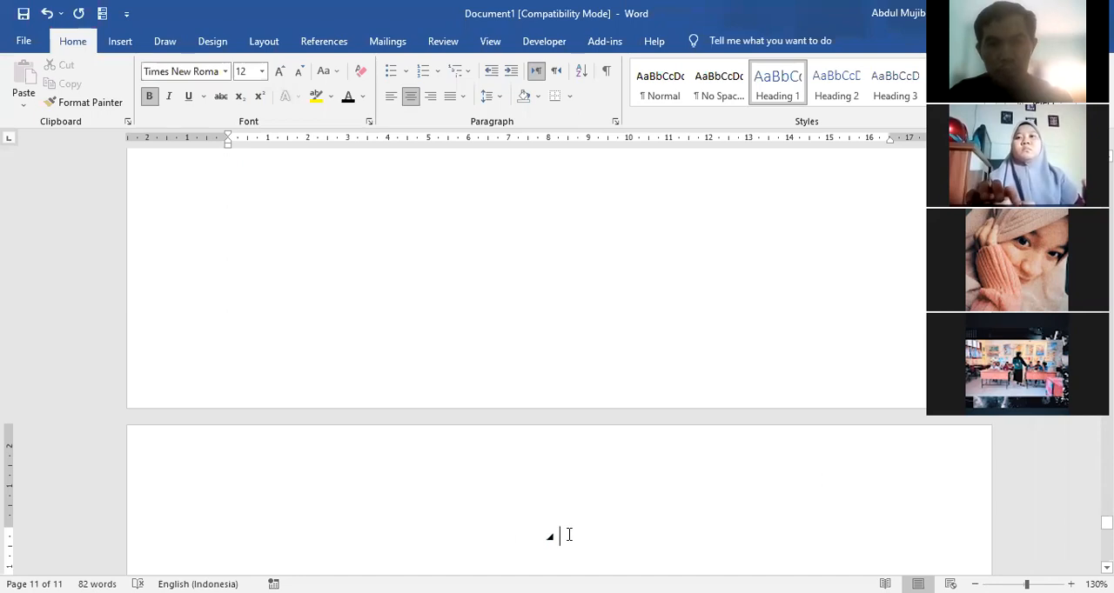
{"action": "type", "text": "Daftar Pustaka"}
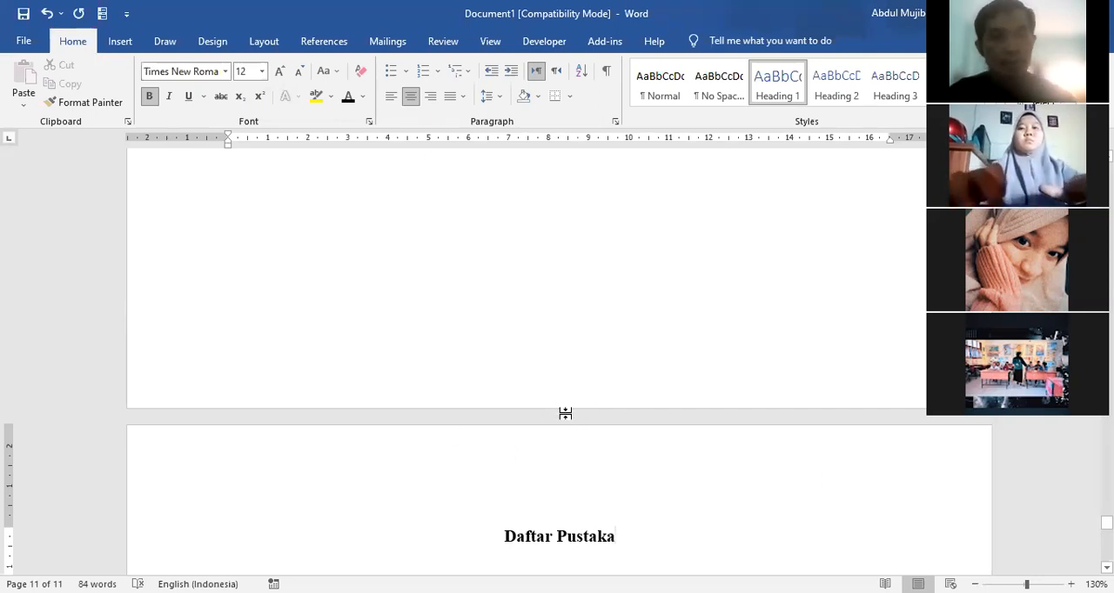
{"action": "scroll", "coordinate": [565, 447], "scroll_direction": "up", "scroll_amount": 3}
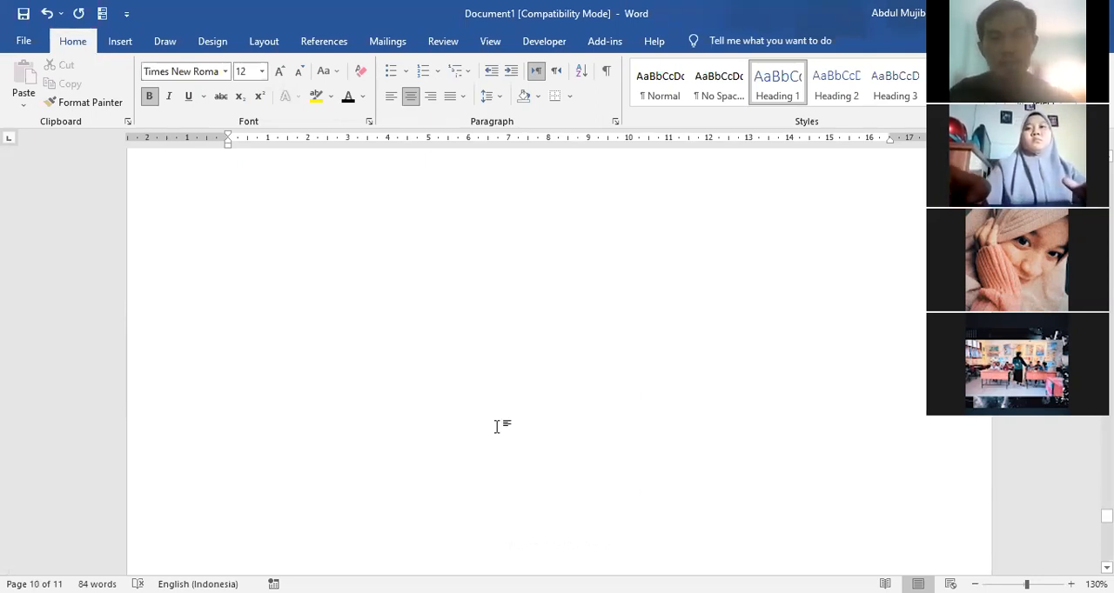
{"action": "scroll", "coordinate": [563, 409], "scroll_direction": "down", "scroll_amount": 3}
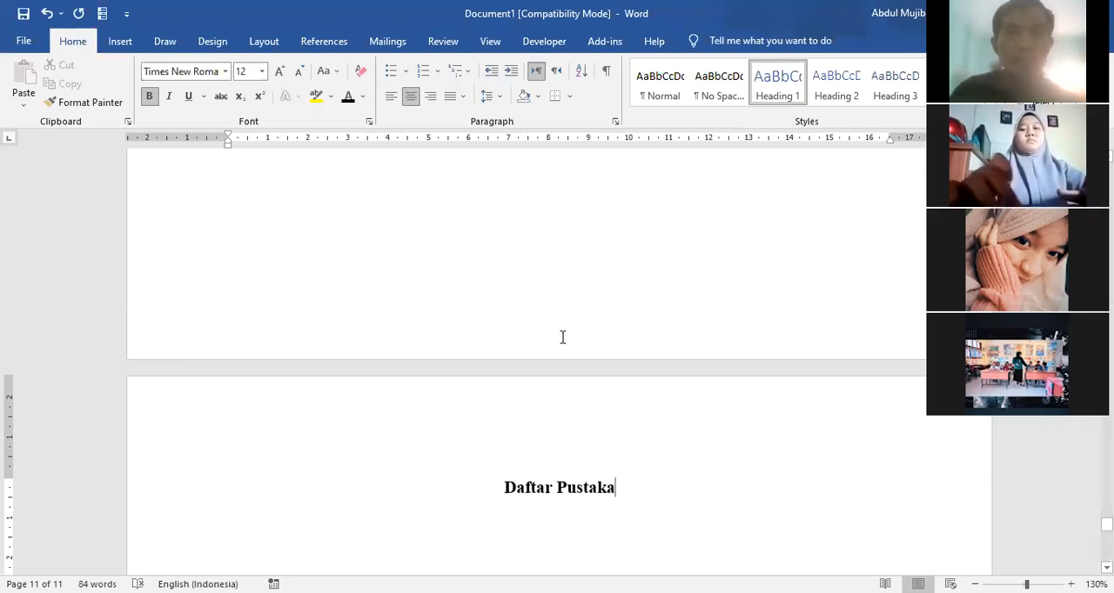
Step: Show the Navigation Pane and use its headings to jump to Bab 1 Pendahuluan and Bab 3 Metode Penelitian
{"action": "left_click", "coordinate": [490, 41]}
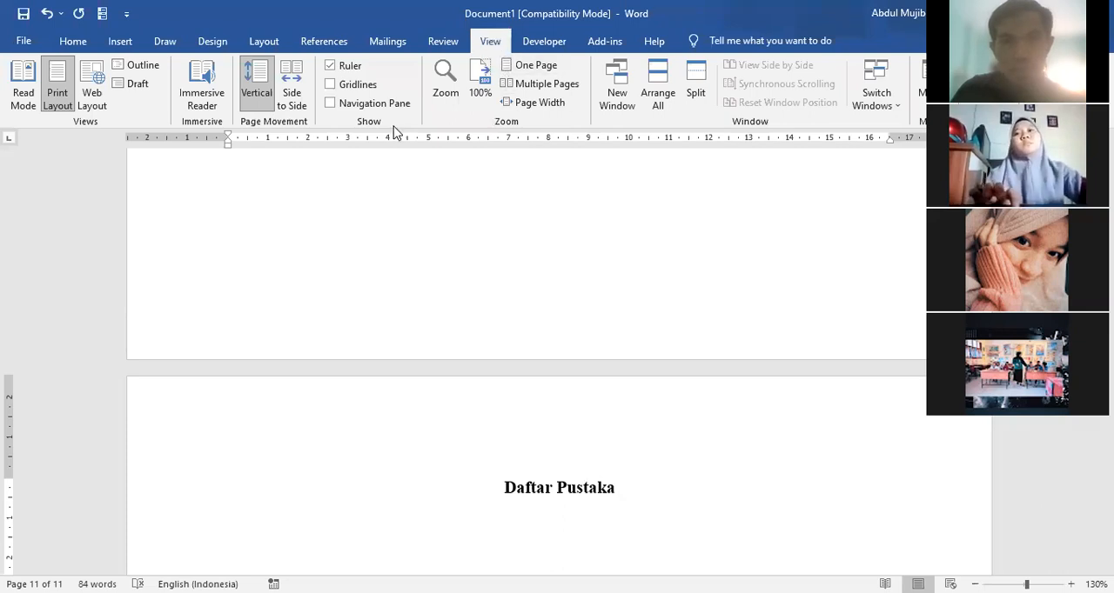
{"action": "left_click", "coordinate": [331, 104]}
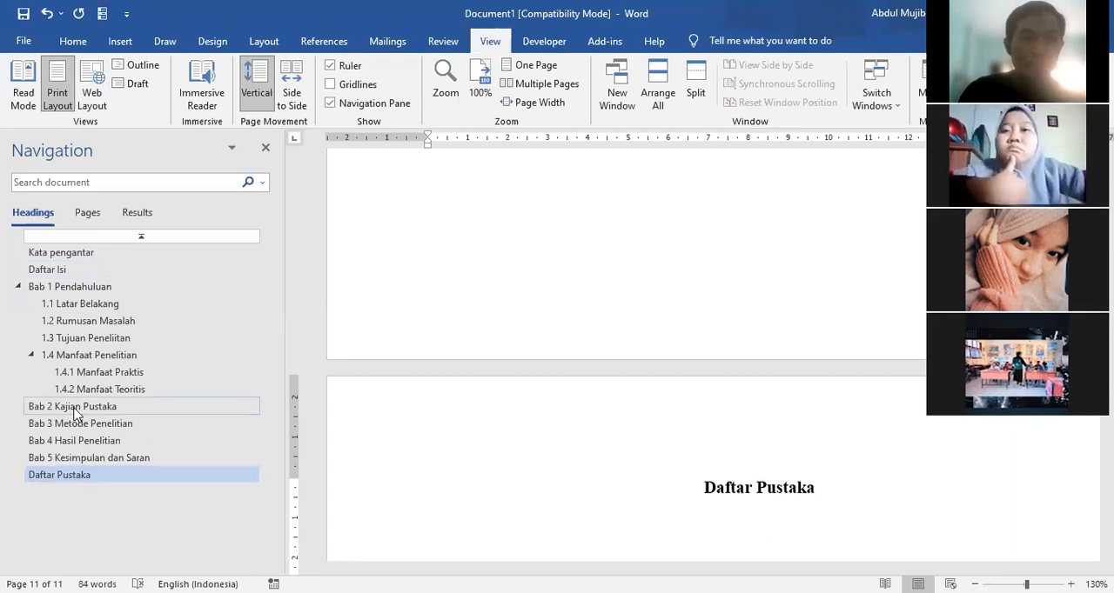
{"action": "left_click", "coordinate": [70, 294]}
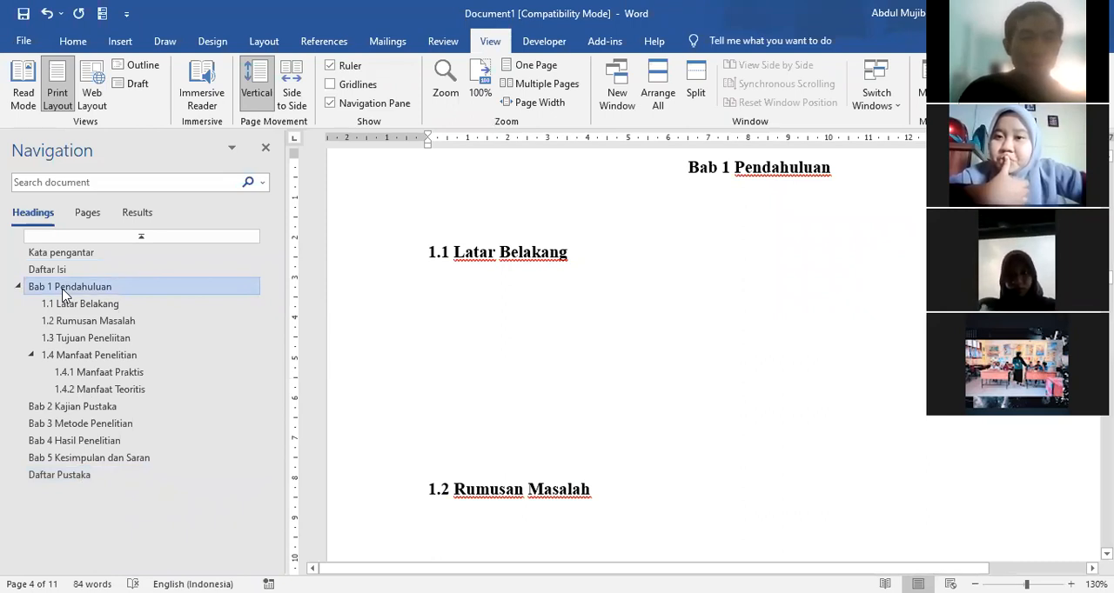
{"action": "left_click", "coordinate": [84, 427]}
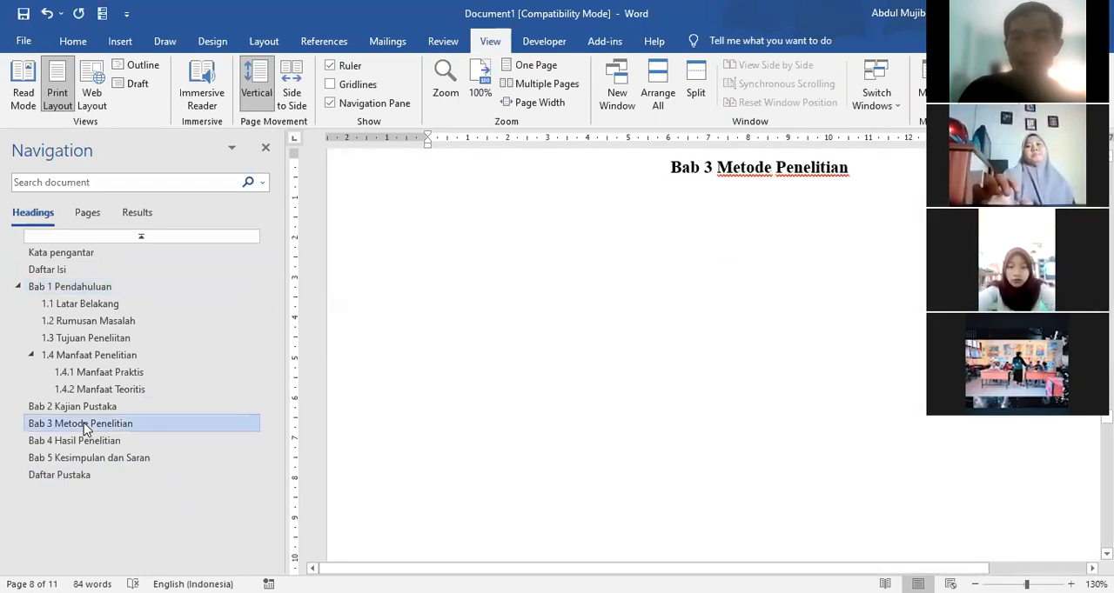
Step: Go to the Daftar Isi page and update the entire table of contents to include the new chapters and Daftar Pustaka
{"action": "left_click", "coordinate": [46, 270]}
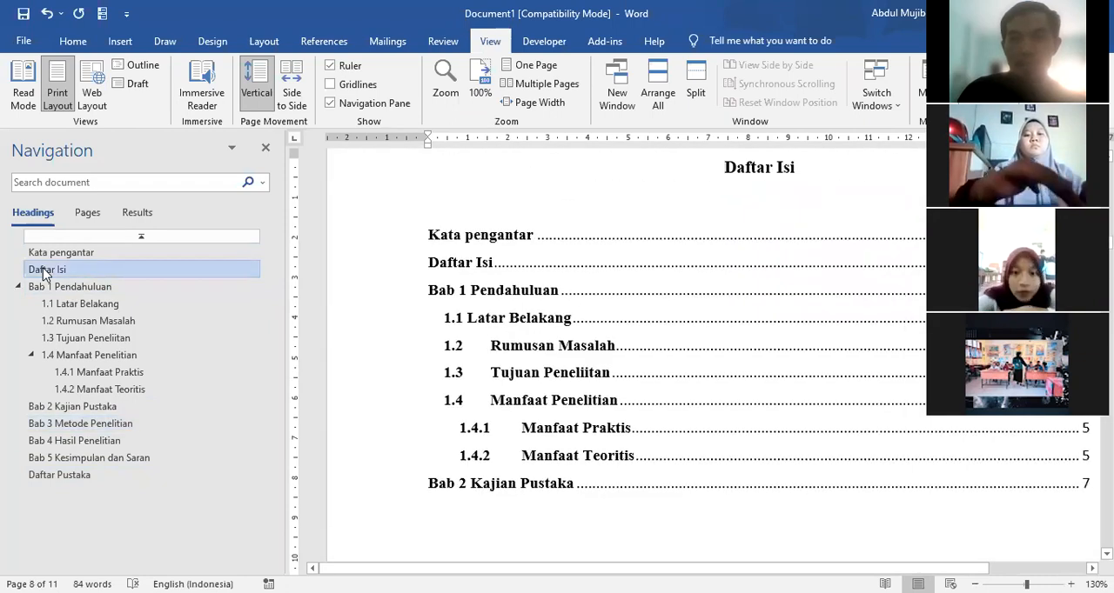
{"action": "left_click", "coordinate": [538, 262]}
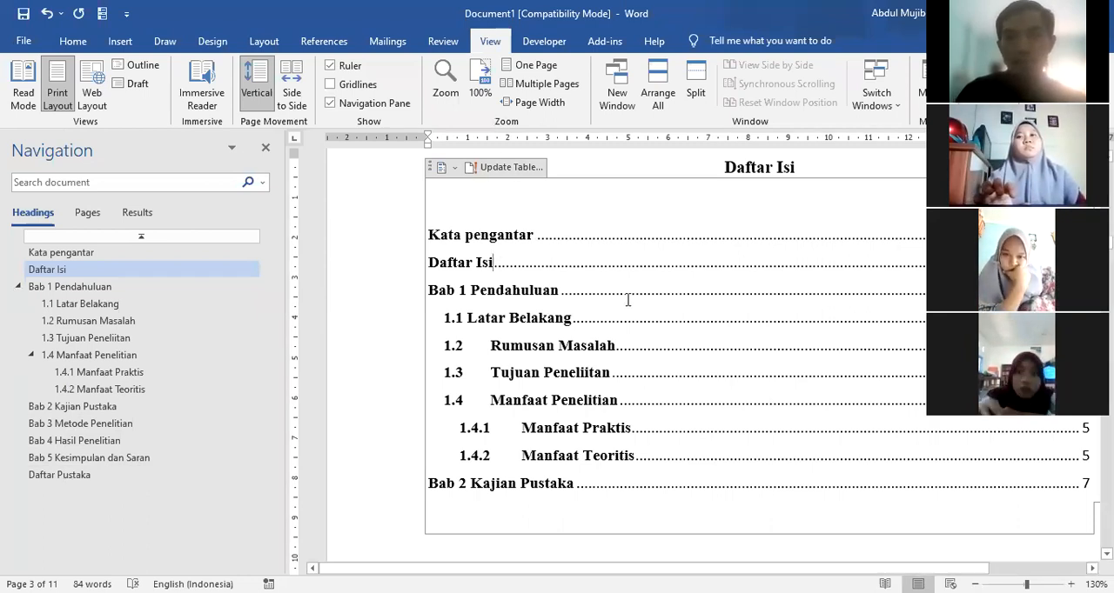
{"action": "left_click", "coordinate": [500, 169]}
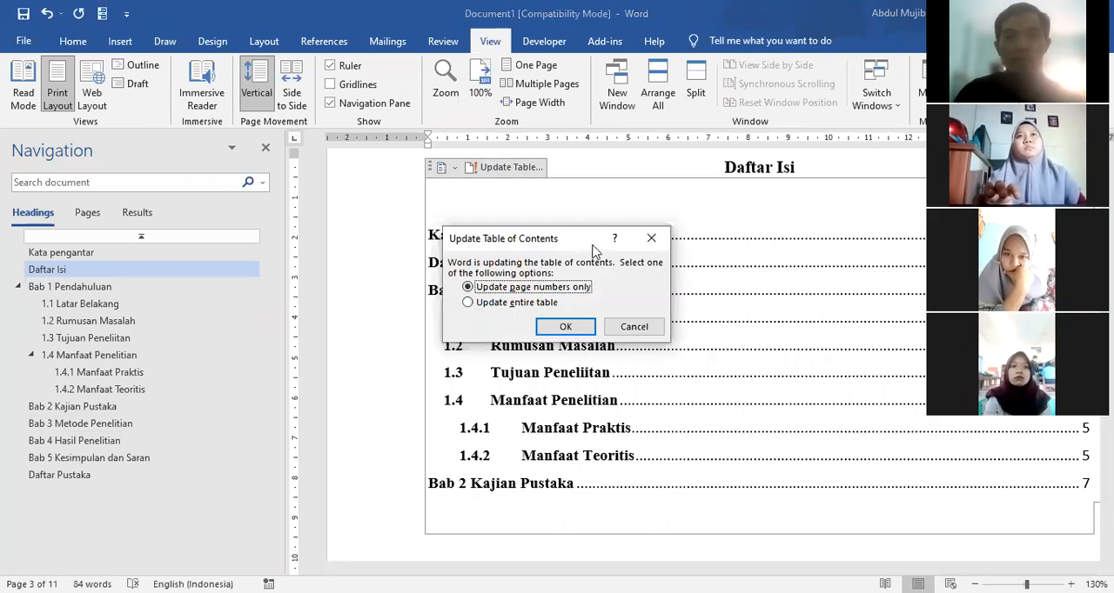
{"action": "left_click", "coordinate": [469, 303]}
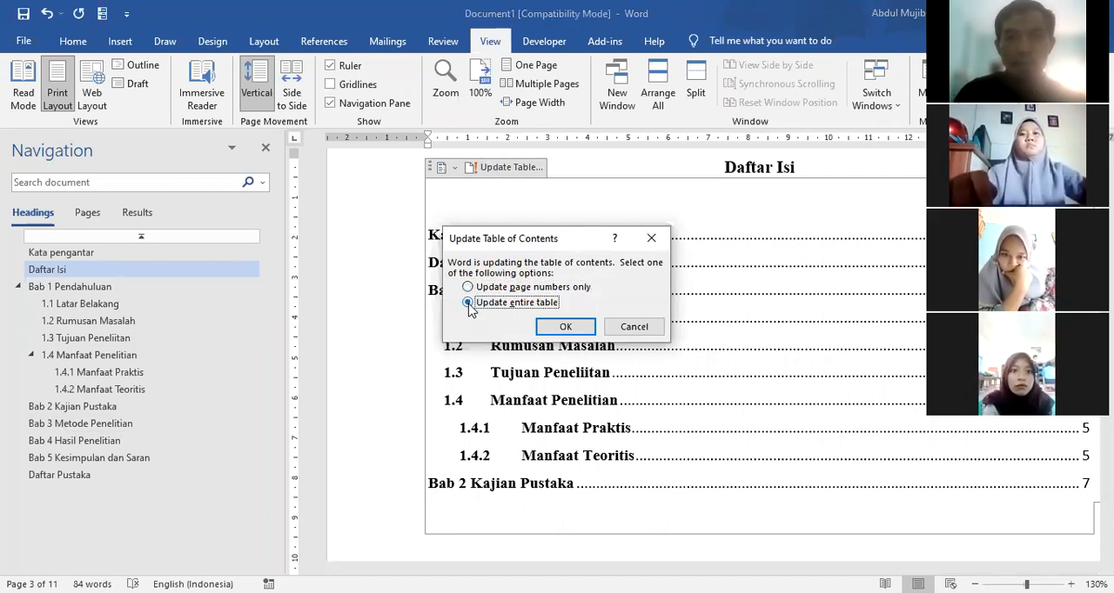
{"action": "left_click", "coordinate": [566, 328]}
{"action": "scroll", "coordinate": [720, 524], "scroll_direction": "down", "scroll_amount": 3}
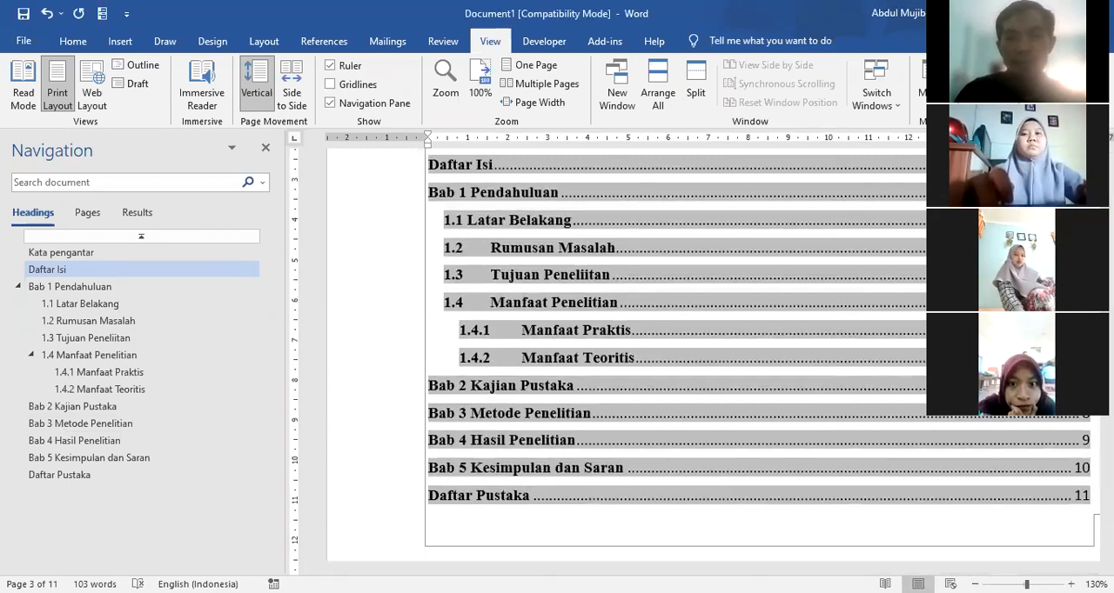
{"action": "scroll", "coordinate": [956, 511], "scroll_direction": "right", "scroll_amount": 3}
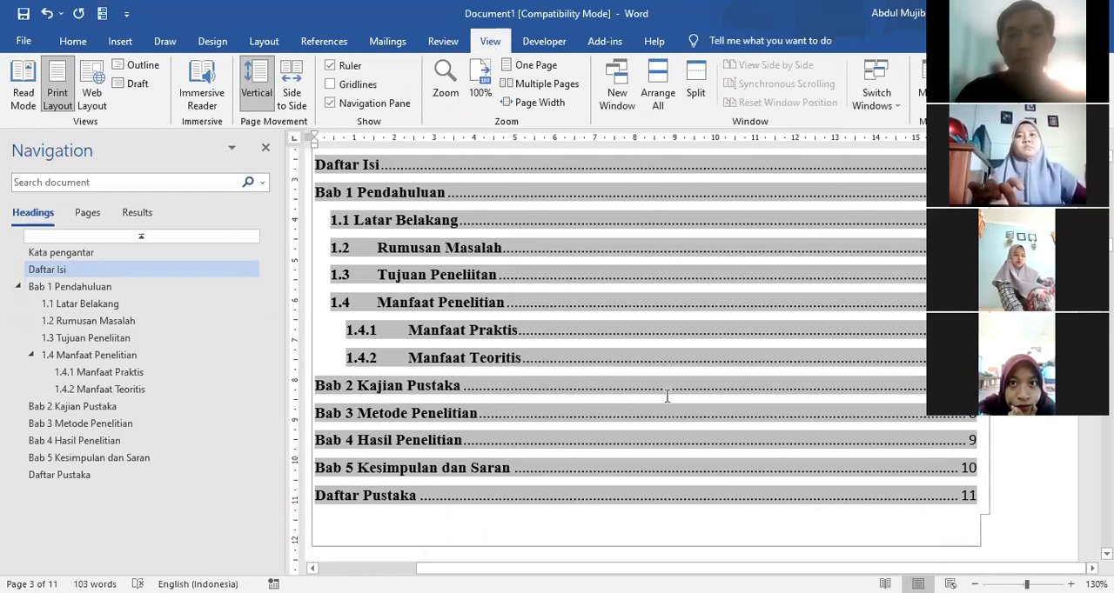
{"action": "scroll", "coordinate": [667, 398], "scroll_direction": "down", "scroll_amount": 9}
{"action": "scroll", "coordinate": [654, 521], "scroll_direction": "down", "scroll_amount": 8}
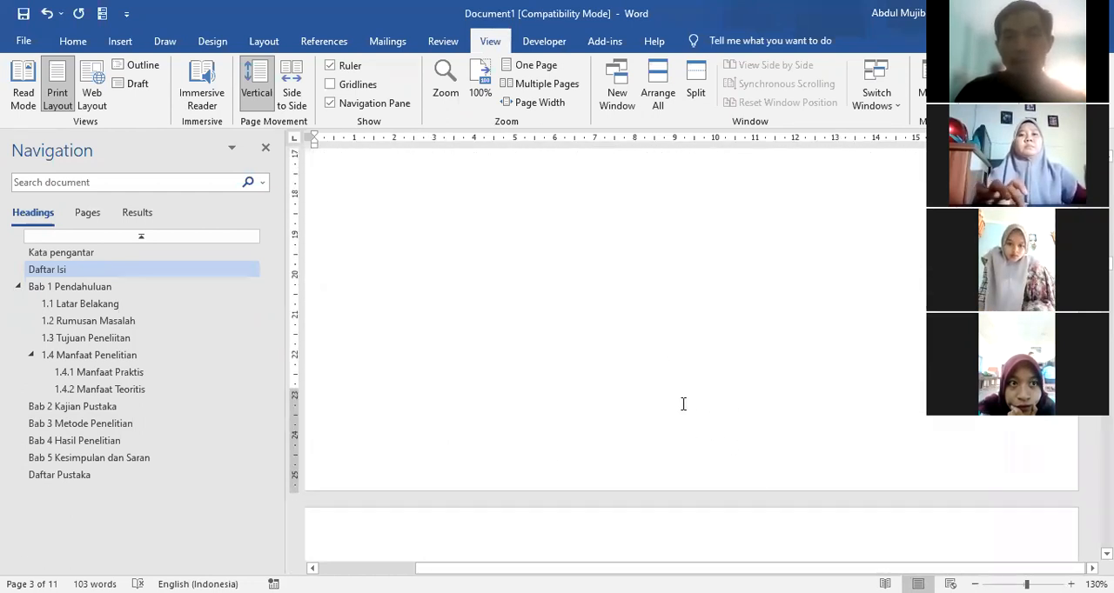
Step: Review the updated table of contents on the Daftar Isi page, from Kata pengantar down to Daftar Pustaka
{"action": "scroll", "coordinate": [683, 404], "scroll_direction": "up", "scroll_amount": 12}
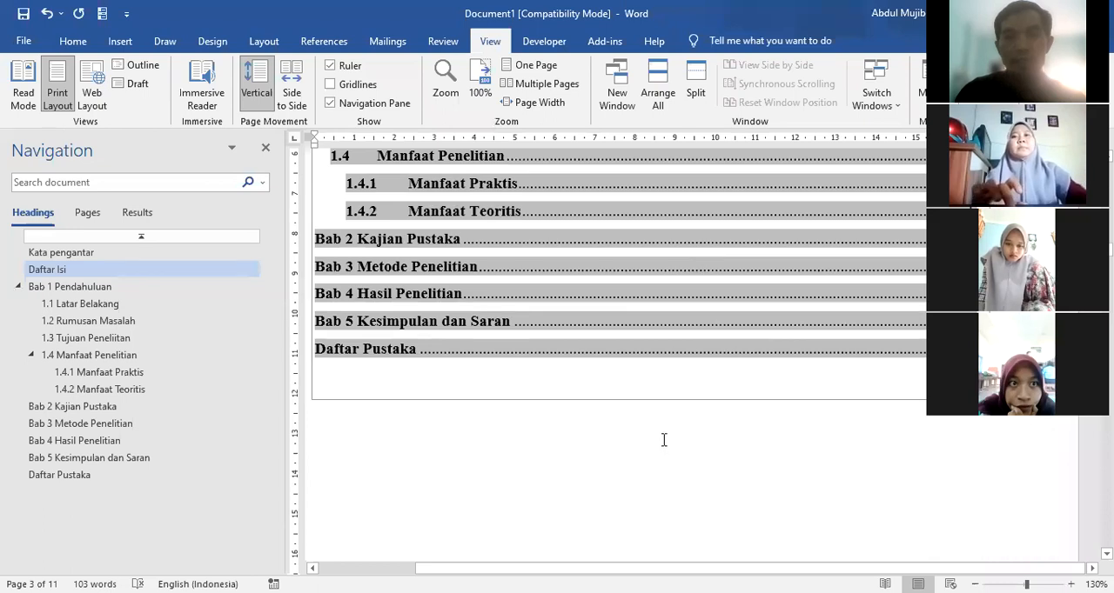
{"action": "scroll", "coordinate": [664, 440], "scroll_direction": "down", "scroll_amount": 4}
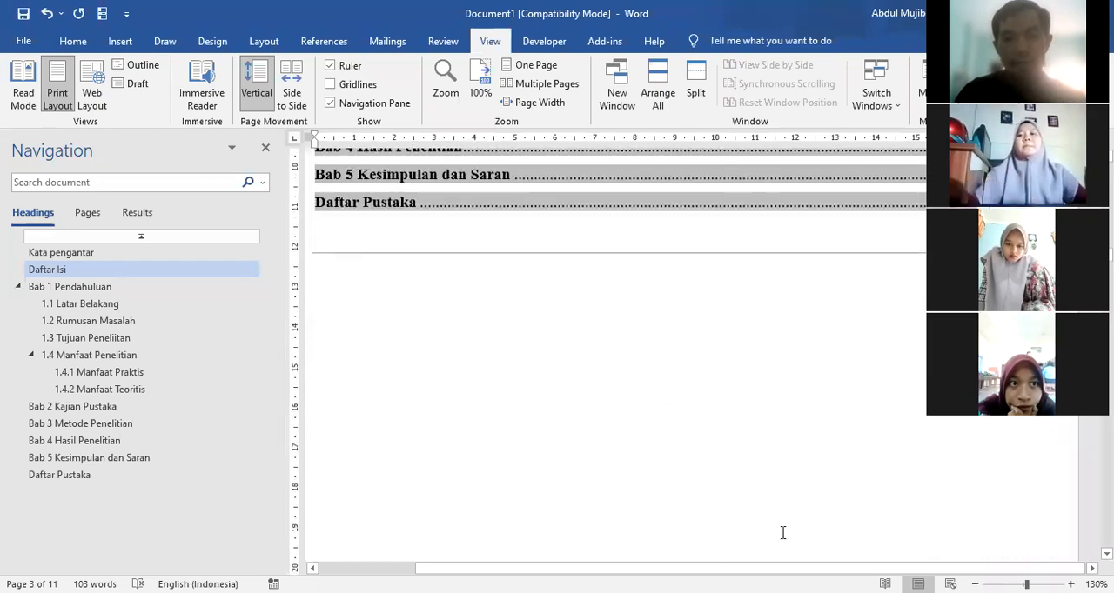
{"action": "scroll", "coordinate": [683, 449], "scroll_direction": "up", "scroll_amount": 12}
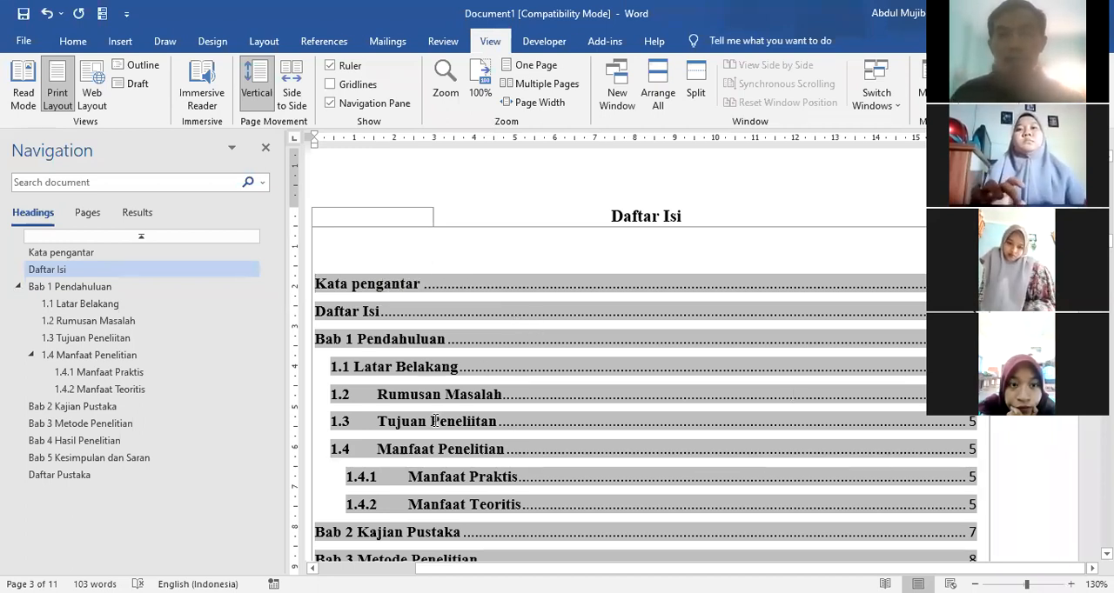
{"action": "scroll", "coordinate": [686, 484], "scroll_direction": "down", "scroll_amount": 3}
{"action": "scroll", "coordinate": [686, 484], "scroll_direction": "down", "scroll_amount": 3}
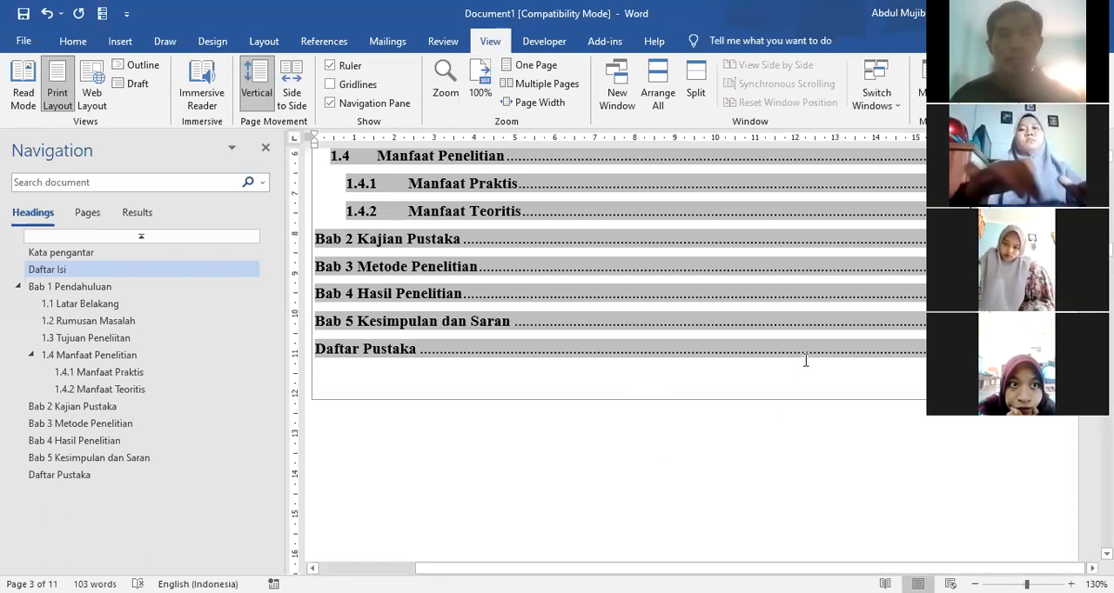
{"action": "scroll", "coordinate": [750, 415], "scroll_direction": "up", "scroll_amount": 3}
{"action": "scroll", "coordinate": [750, 415], "scroll_direction": "up", "scroll_amount": 1}
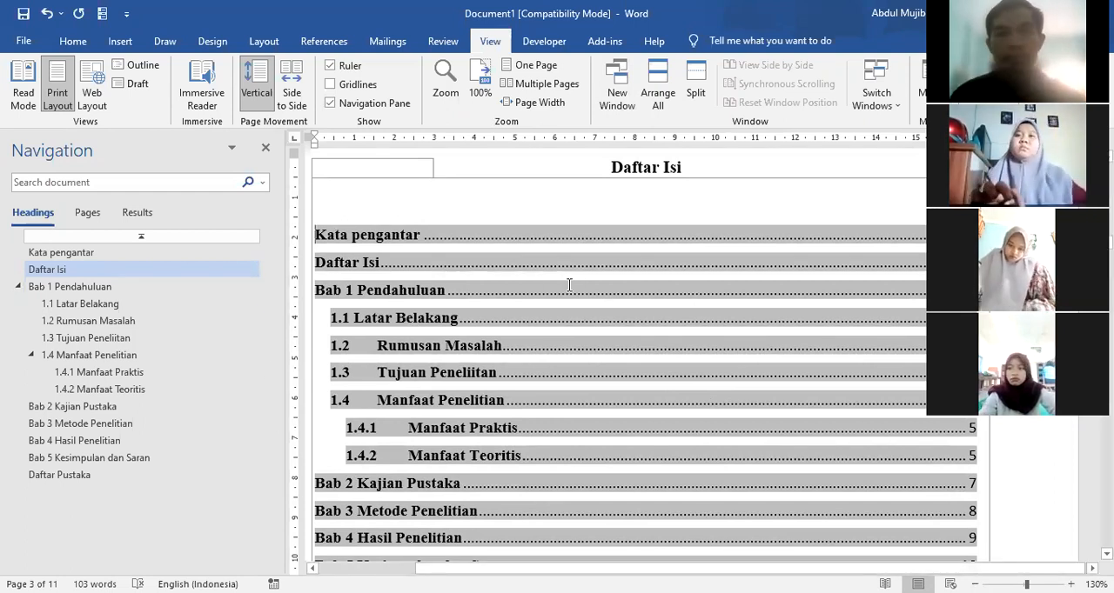
{"action": "scroll", "coordinate": [564, 285], "scroll_direction": "up", "scroll_amount": 3}
{"action": "scroll", "coordinate": [508, 328], "scroll_direction": "down", "scroll_amount": 3}
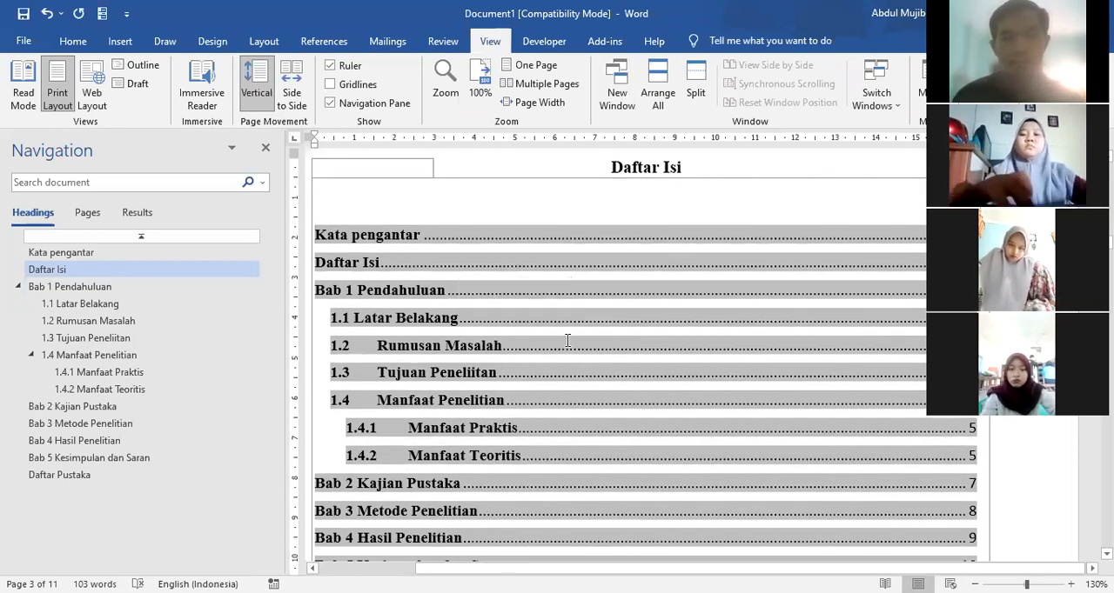
{"action": "scroll", "coordinate": [567, 340], "scroll_direction": "down", "scroll_amount": 2}
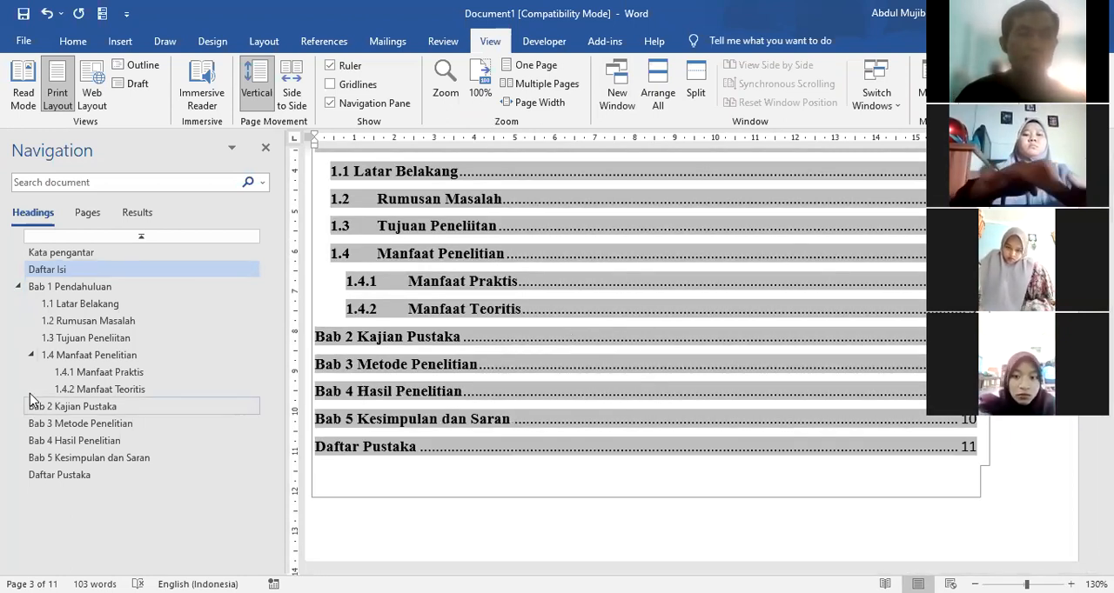
Step: Collapse Bab 1 Pendahuluan in the Navigation Pane, hide the pane and show it again
{"action": "left_click", "coordinate": [18, 287]}
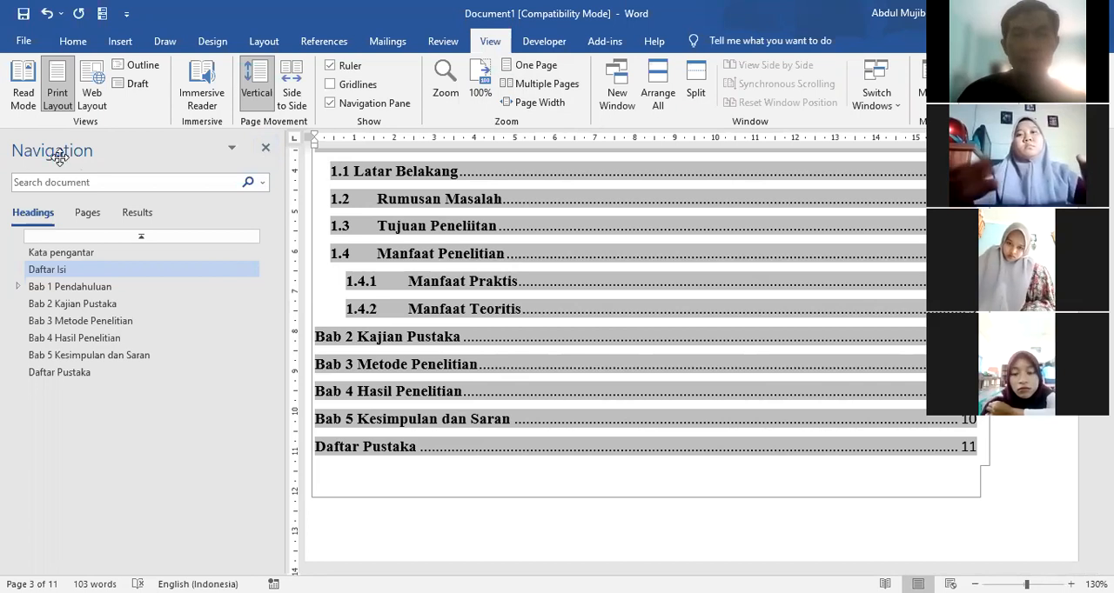
{"action": "left_click", "coordinate": [265, 152]}
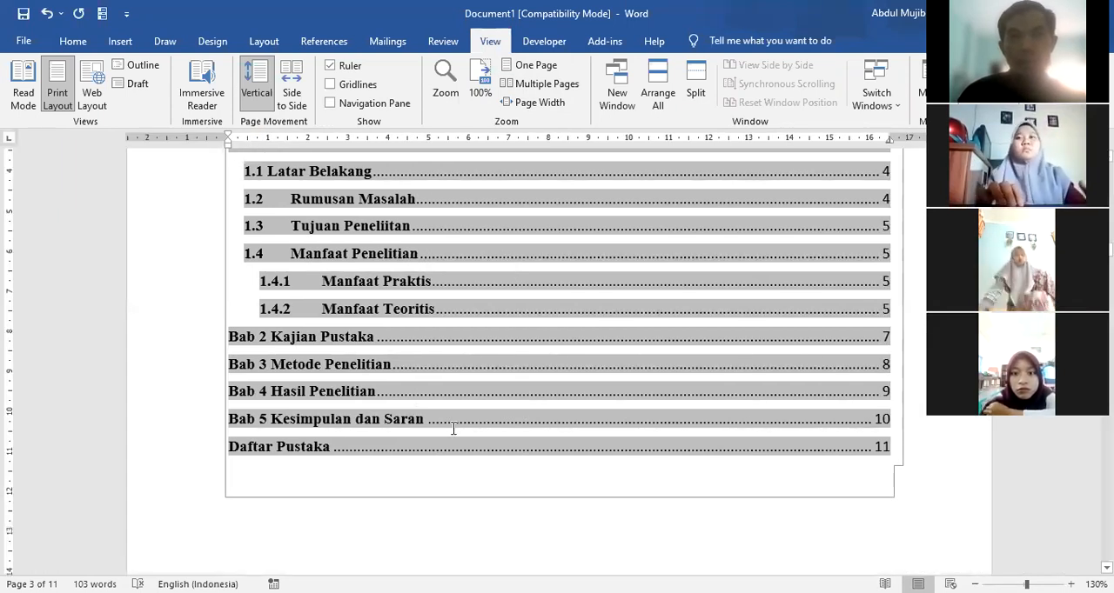
{"action": "scroll", "coordinate": [453, 429], "scroll_direction": "up", "scroll_amount": 5}
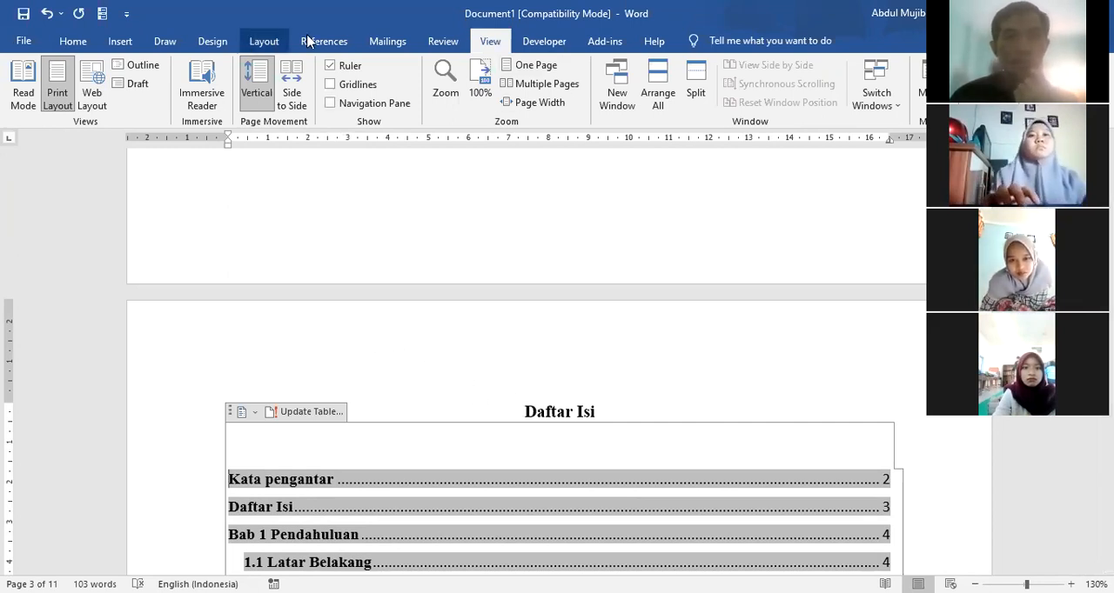
{"action": "left_click", "coordinate": [330, 104]}
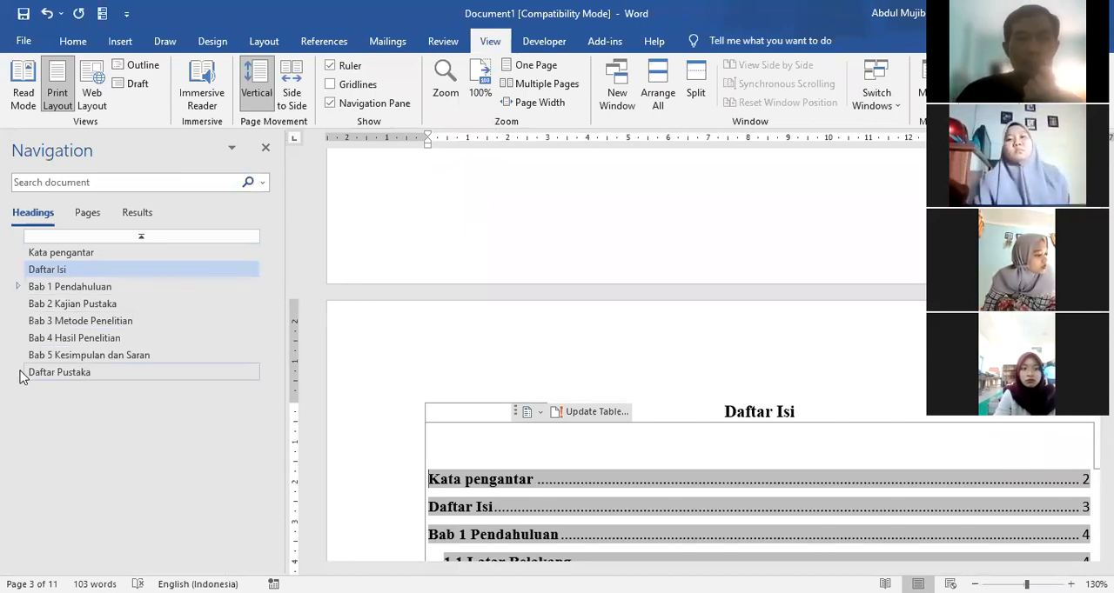
Step: Expand and collapse the subheadings of Bab 1 Pendahuluan and 1.4 Manfaat Penelitian in the heading list, leaving both expanded
{"action": "left_click", "coordinate": [16, 289]}
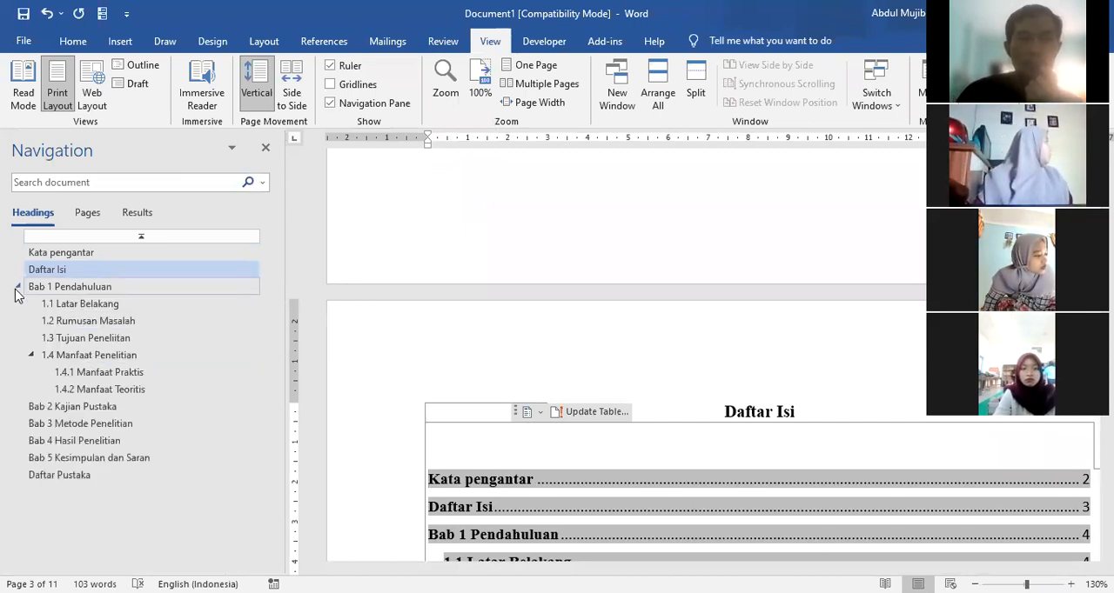
{"action": "left_click", "coordinate": [16, 288]}
{"action": "left_click", "coordinate": [17, 289]}
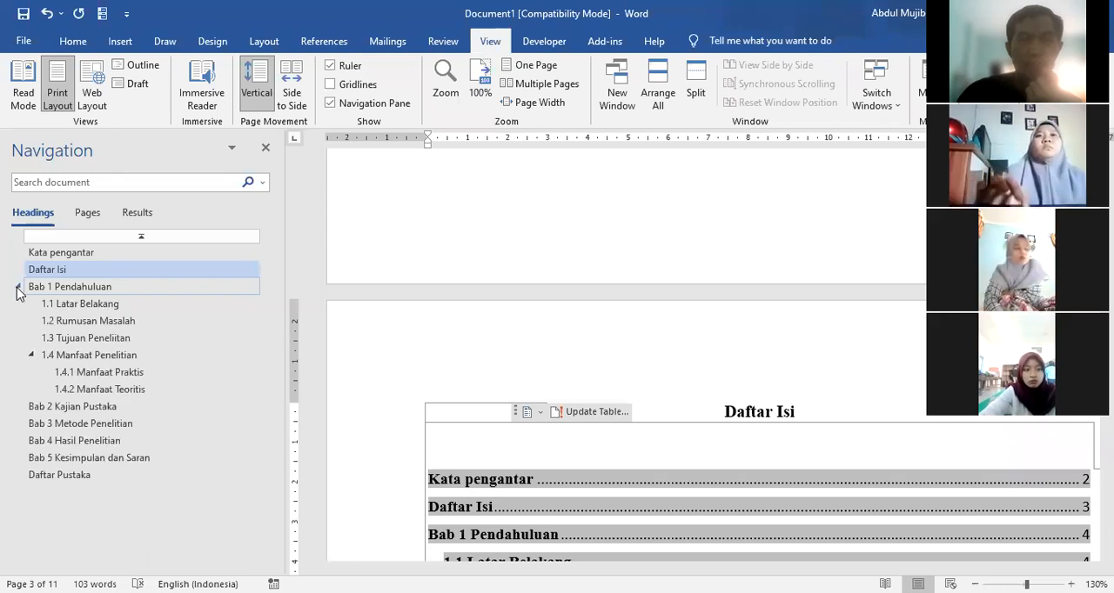
{"action": "left_click", "coordinate": [17, 289]}
{"action": "left_click", "coordinate": [16, 289]}
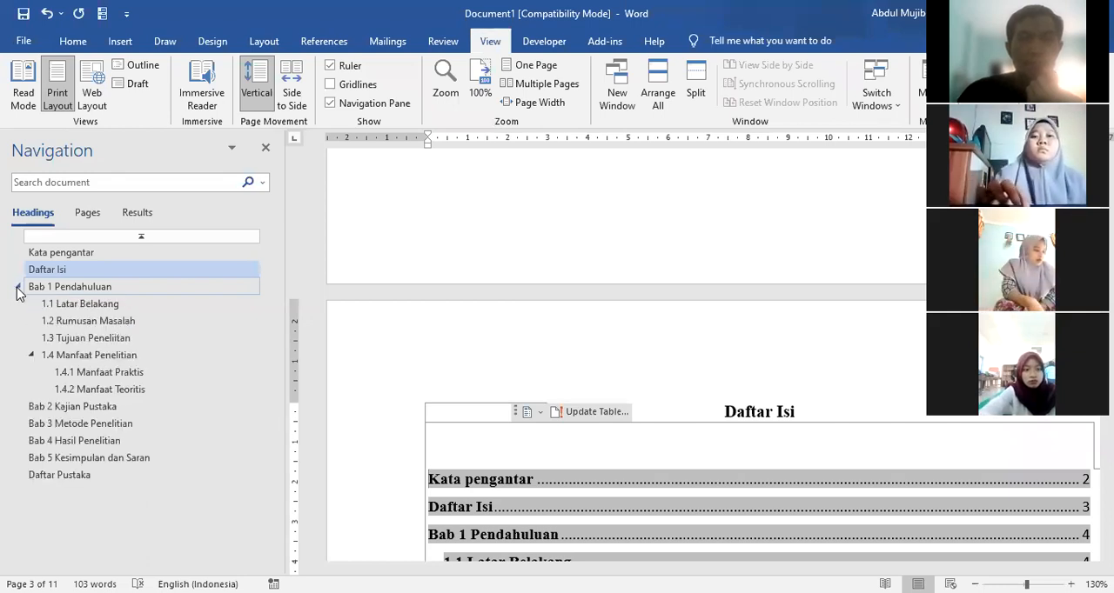
{"action": "left_click", "coordinate": [16, 289]}
{"action": "left_click", "coordinate": [18, 289]}
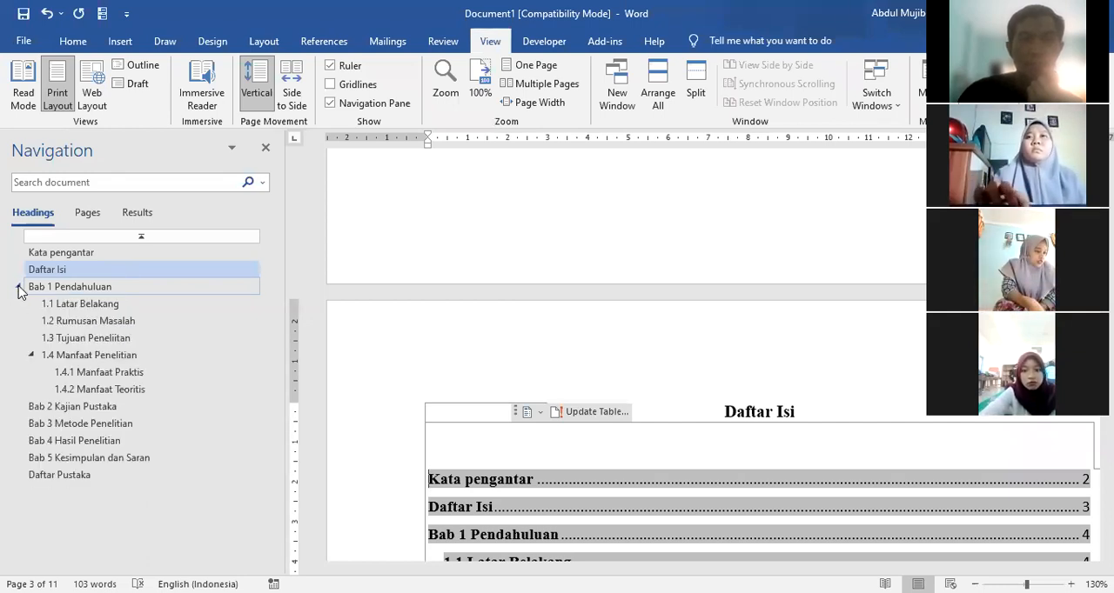
{"action": "left_click", "coordinate": [18, 289]}
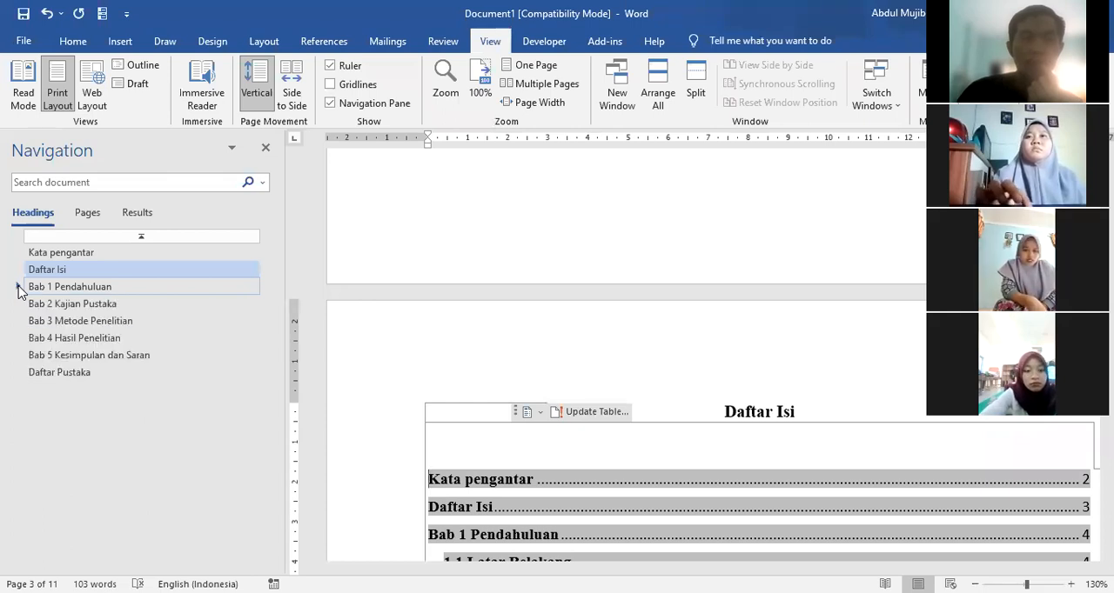
{"action": "left_click", "coordinate": [17, 288]}
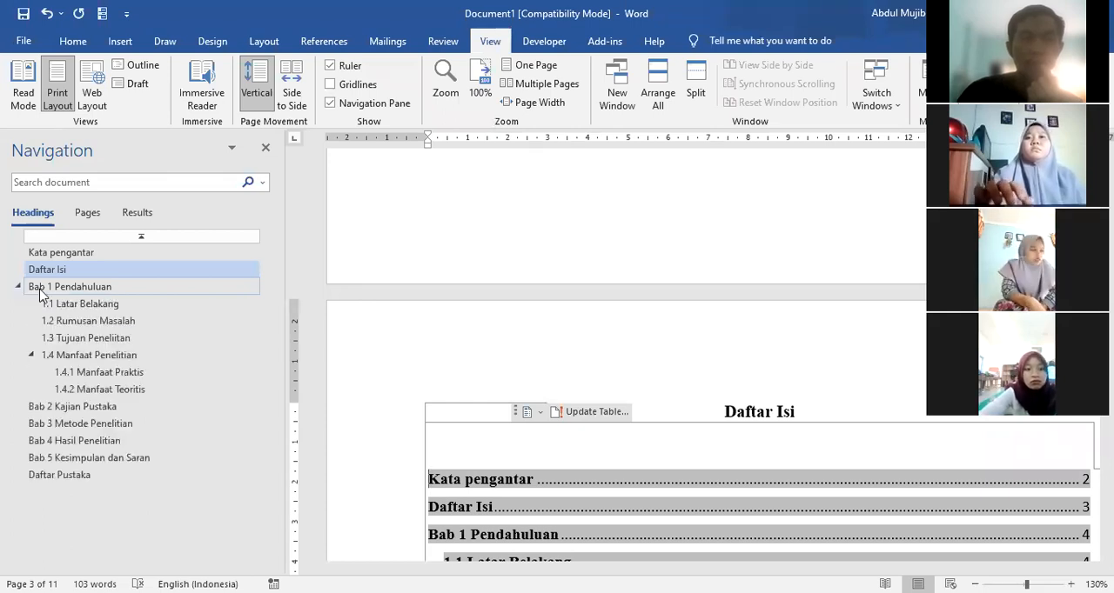
{"action": "left_click", "coordinate": [31, 356]}
{"action": "left_click", "coordinate": [32, 356]}
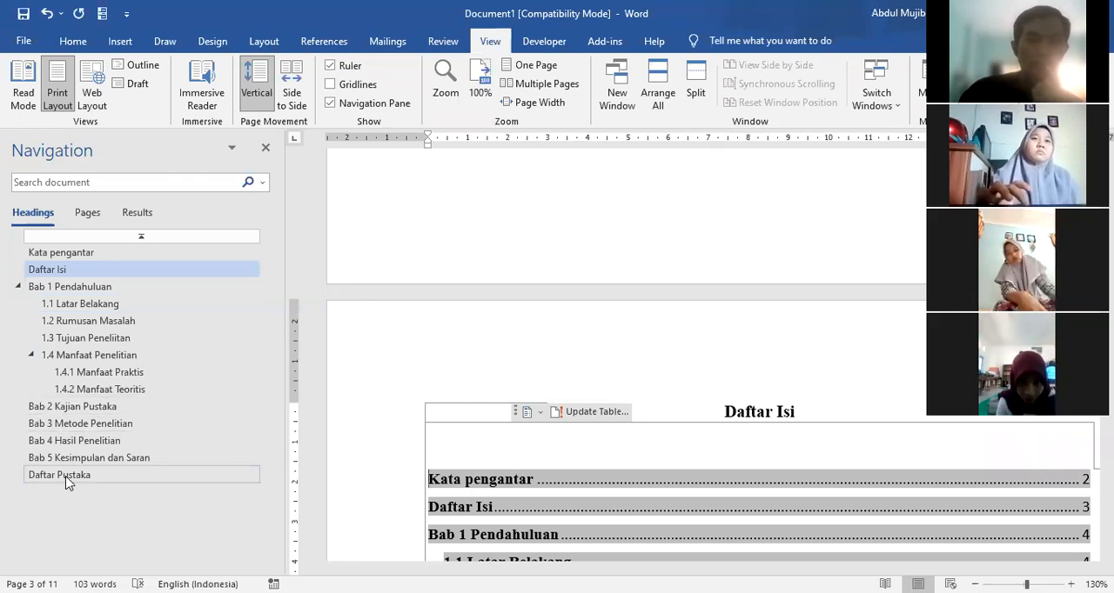
Step: Jump through the headings Bab 2 to Bab 5 and Daftar Pustaka, and toggle the Bab 1 subheadings
{"action": "left_click", "coordinate": [49, 407]}
{"action": "left_click", "coordinate": [47, 425]}
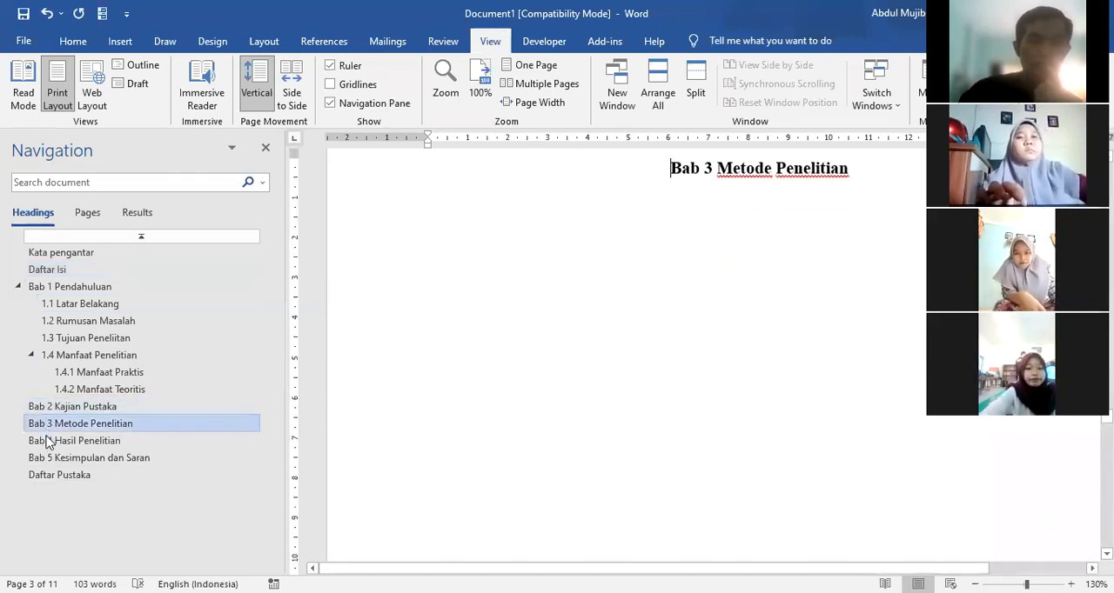
{"action": "left_click", "coordinate": [50, 442]}
{"action": "left_click", "coordinate": [50, 458]}
{"action": "left_click", "coordinate": [44, 477]}
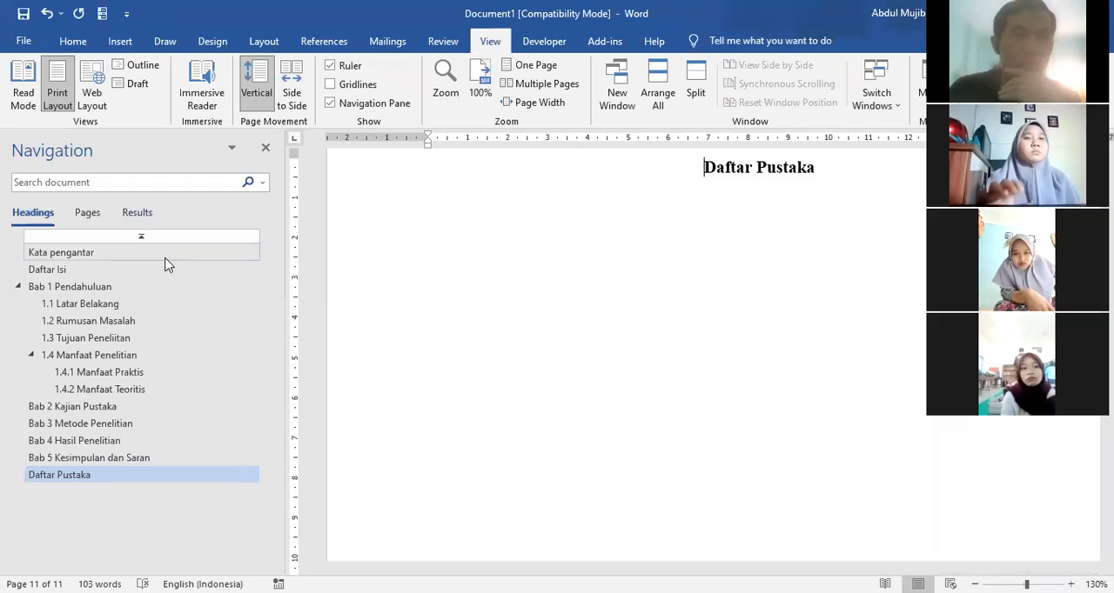
{"action": "left_click", "coordinate": [18, 286]}
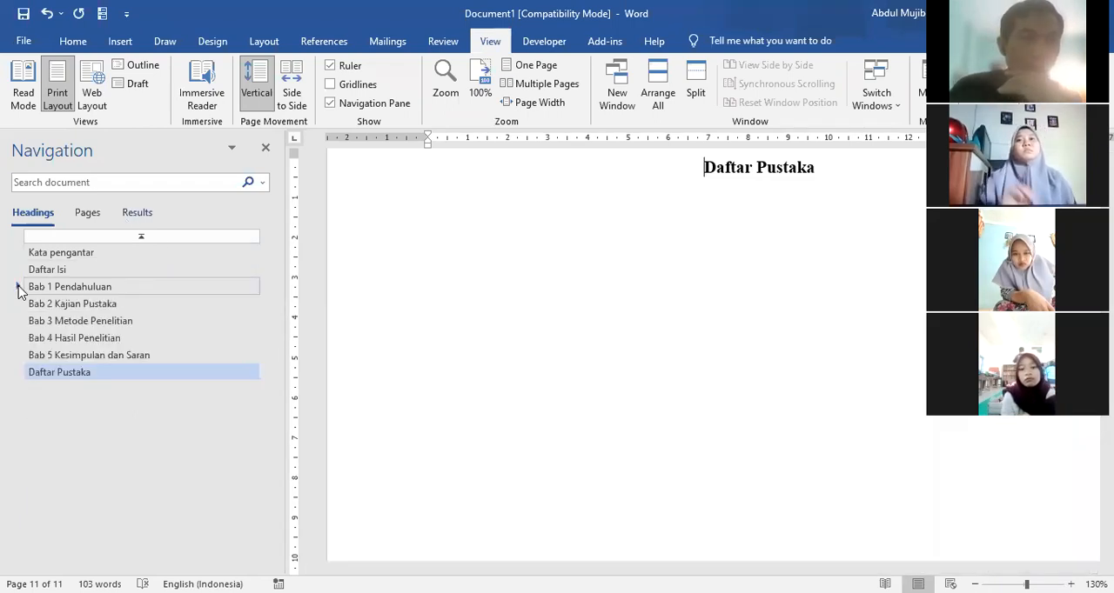
{"action": "left_click", "coordinate": [19, 286]}
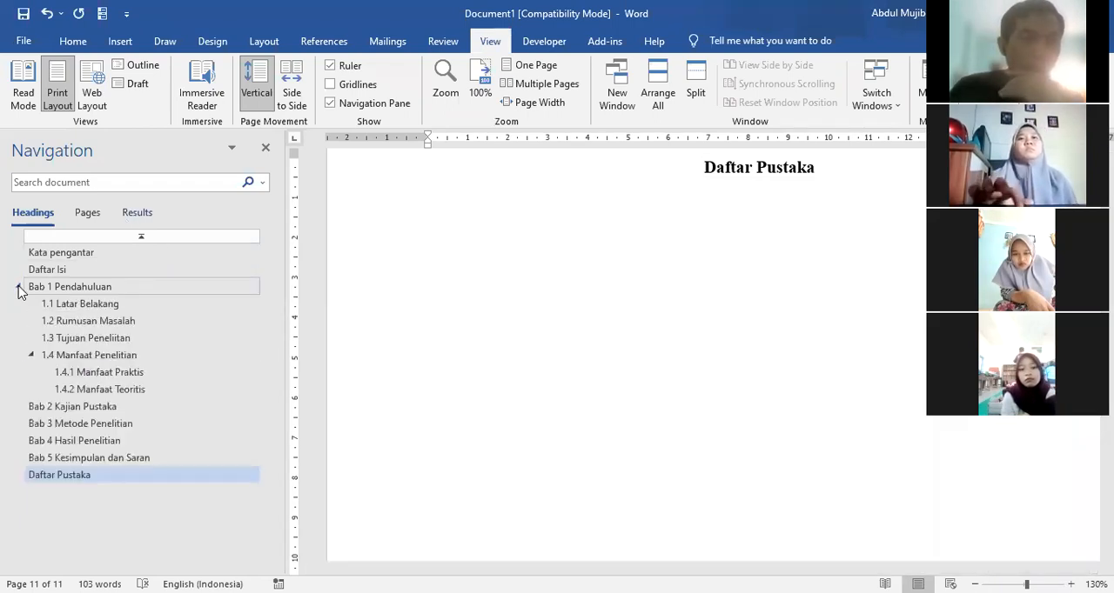
Step: Go to Bab 3 Metode Penelitian and add the line "3.1 Jenis Penelitian" below the chapter title
{"action": "left_click", "coordinate": [48, 426]}
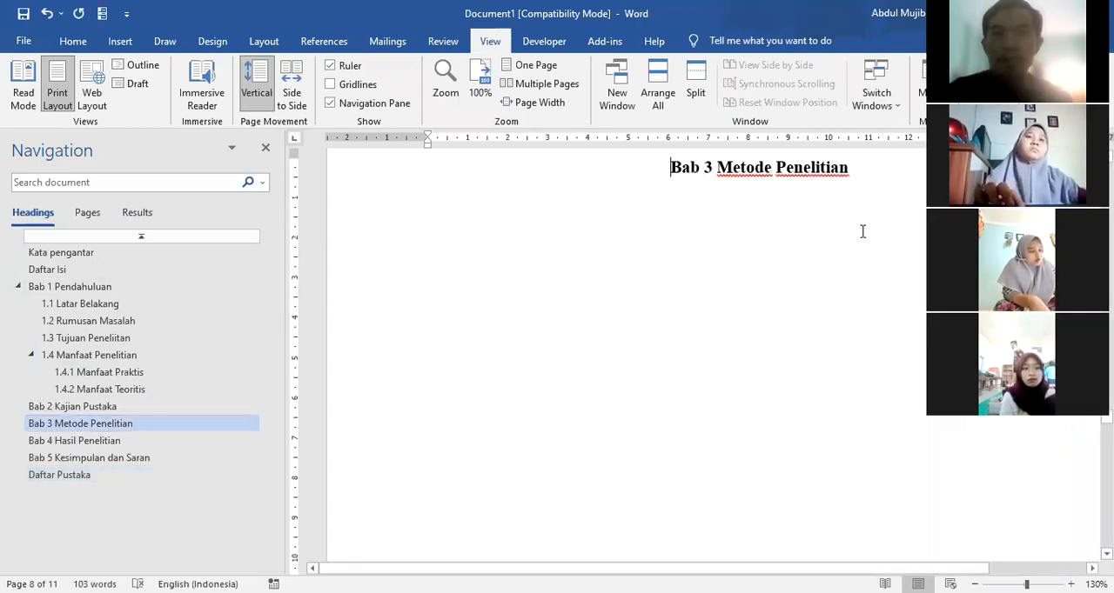
{"action": "left_click", "coordinate": [885, 176]}
{"action": "key", "text": "Return"}
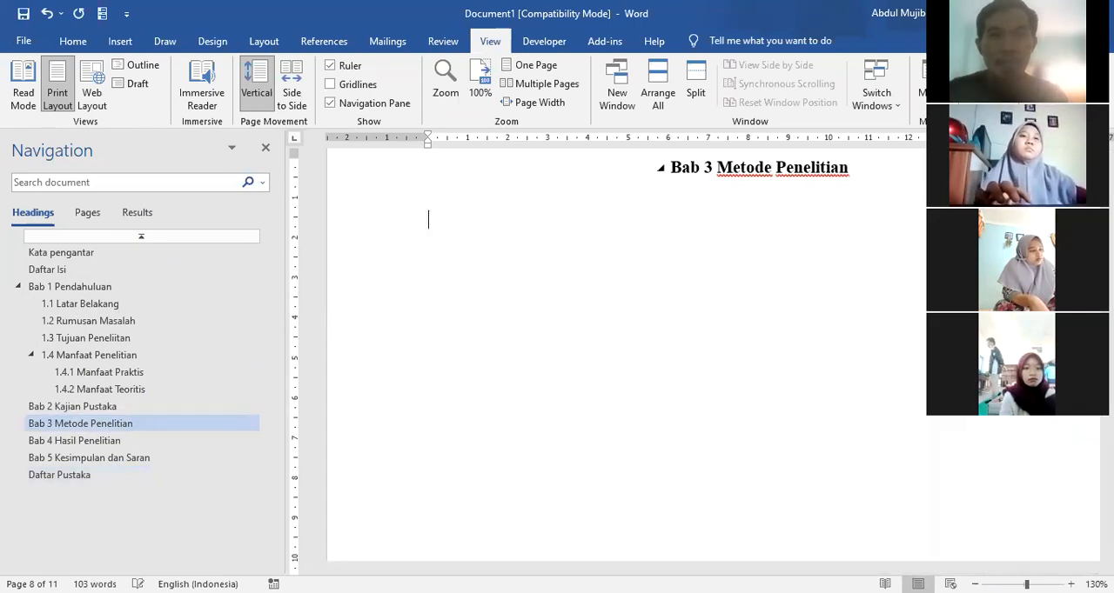
{"action": "type", "text": "3."}
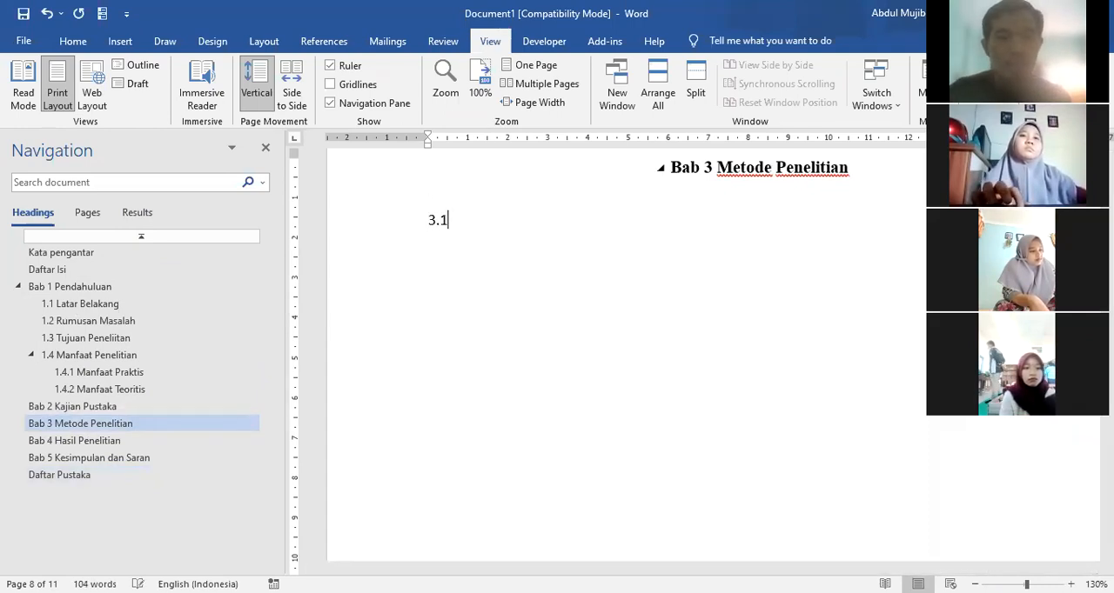
{"action": "type", "text": "1 Jenis penelitian"}
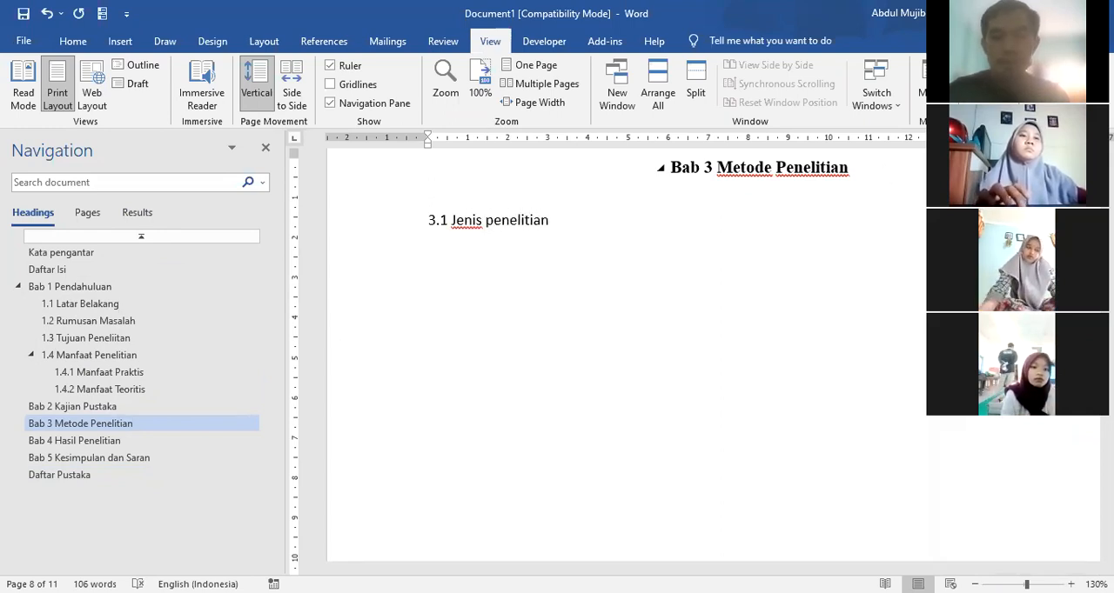
{"action": "key", "text": "Delete"}
{"action": "type", "text": "P"}
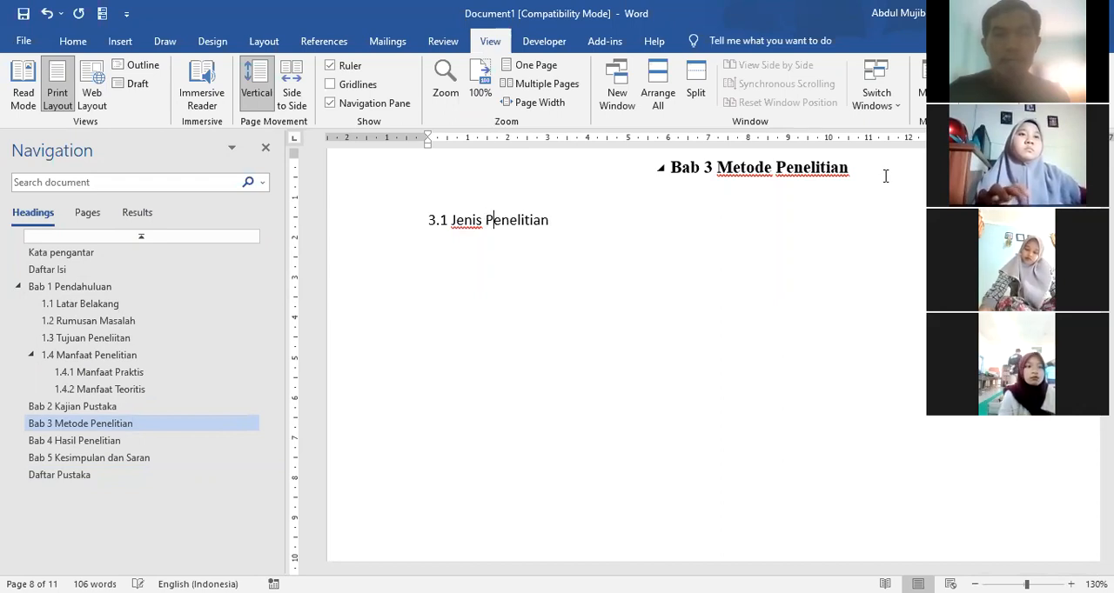
Step: Format the line "3.1 Jenis Penelitian" as Heading 2 in bold Times New Roman, size 12
{"action": "left_click", "coordinate": [383, 224]}
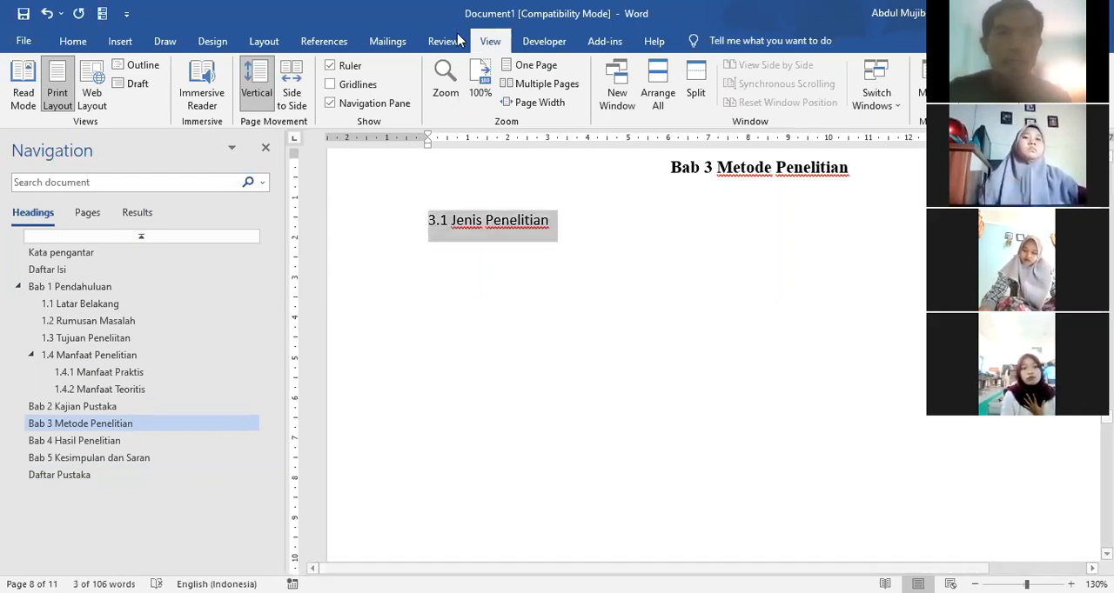
{"action": "left_click", "coordinate": [72, 41]}
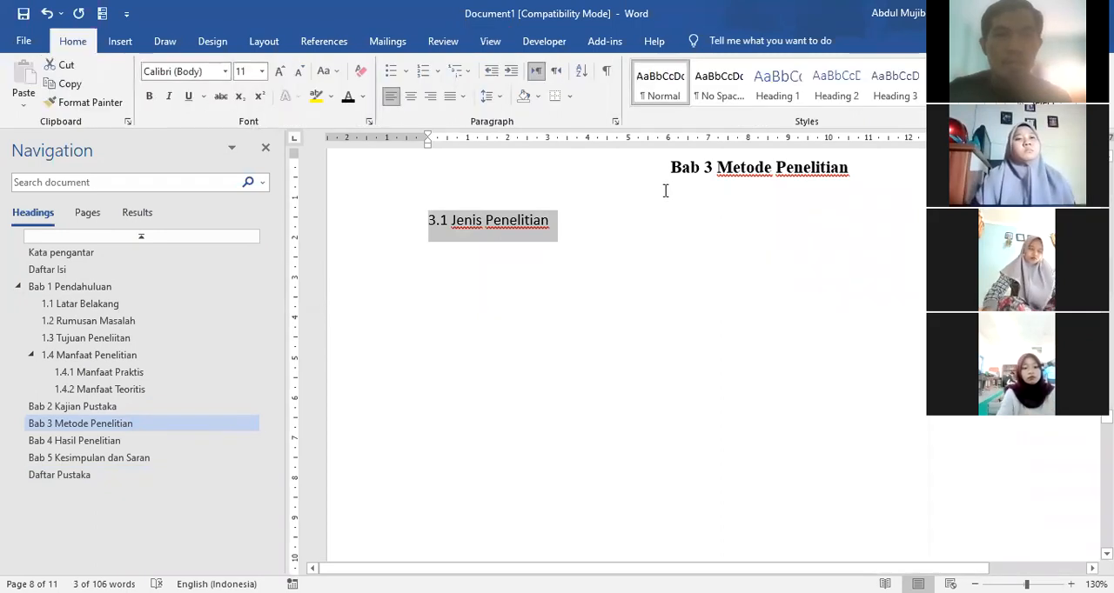
{"action": "left_click", "coordinate": [842, 91]}
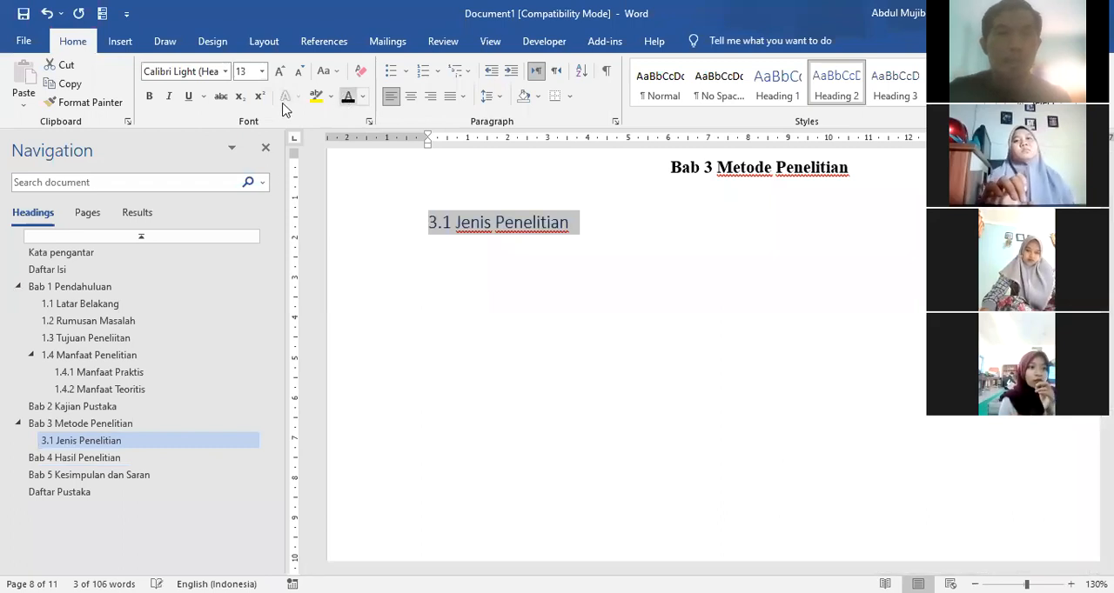
{"action": "left_click", "coordinate": [149, 96]}
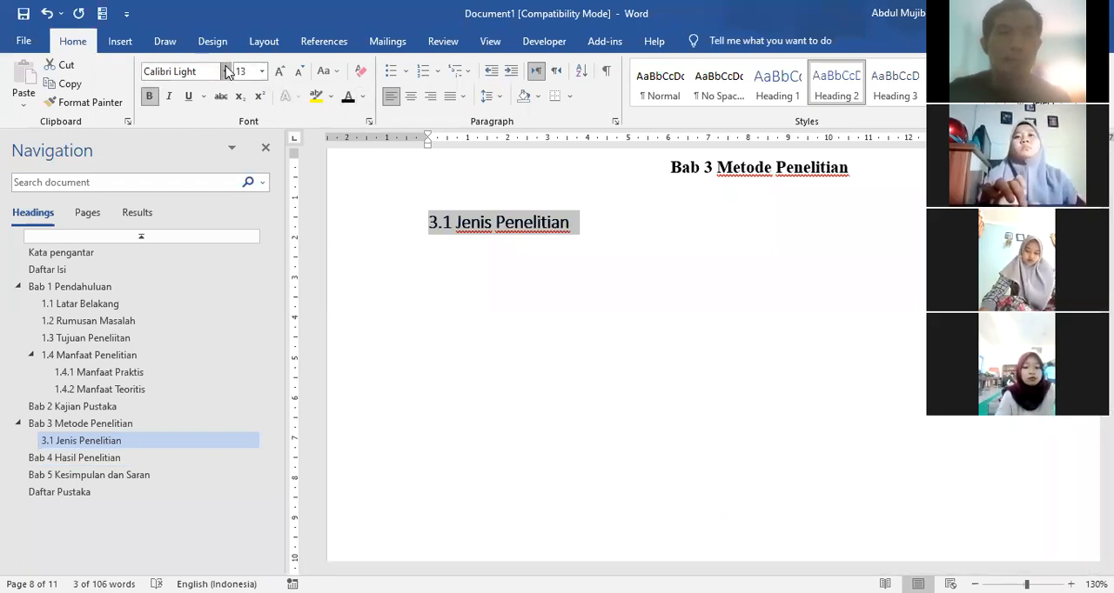
{"action": "left_click", "coordinate": [226, 71]}
{"action": "left_click", "coordinate": [199, 150]}
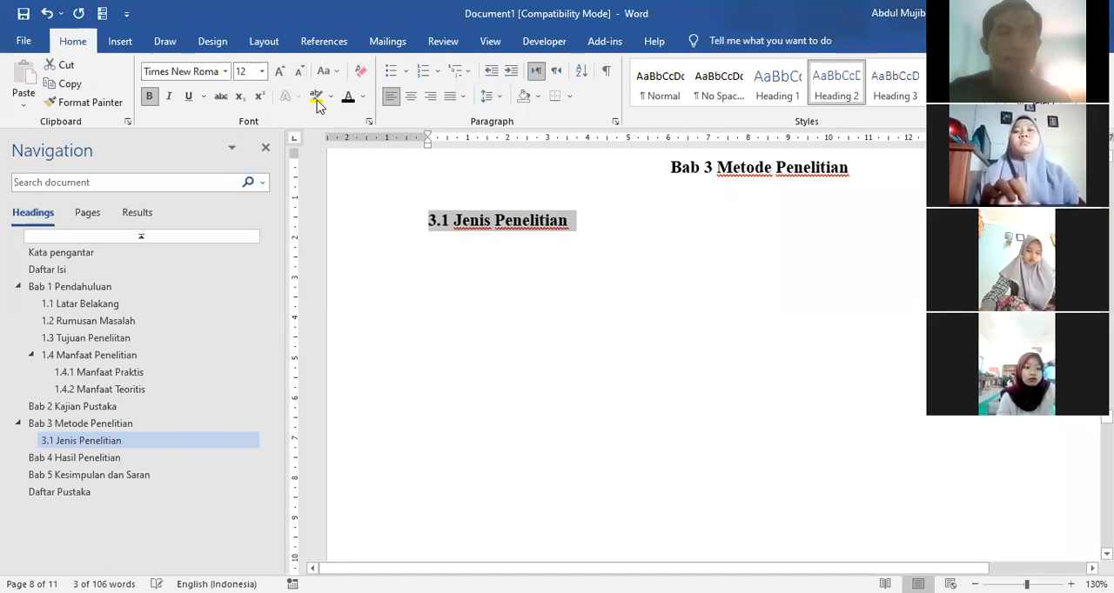
Step: Insert two page breaks in the empty area below the 3.1 Jenis Penelitian heading
{"action": "left_click", "coordinate": [489, 258]}
{"action": "left_click", "coordinate": [627, 230]}
{"action": "left_click", "coordinate": [550, 253]}
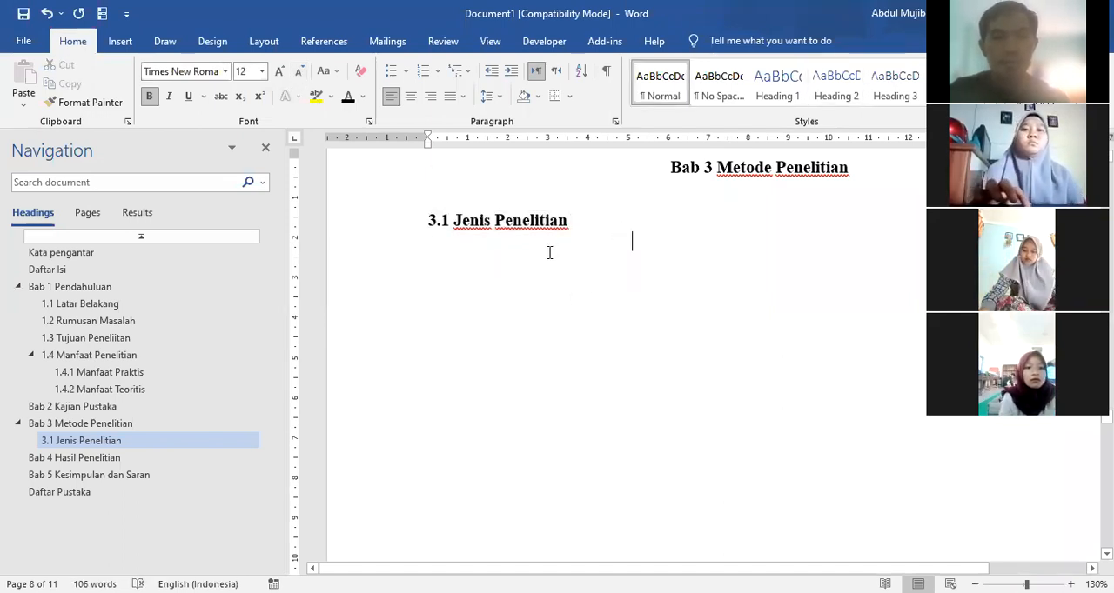
{"action": "key", "text": "ctrl+Return"}
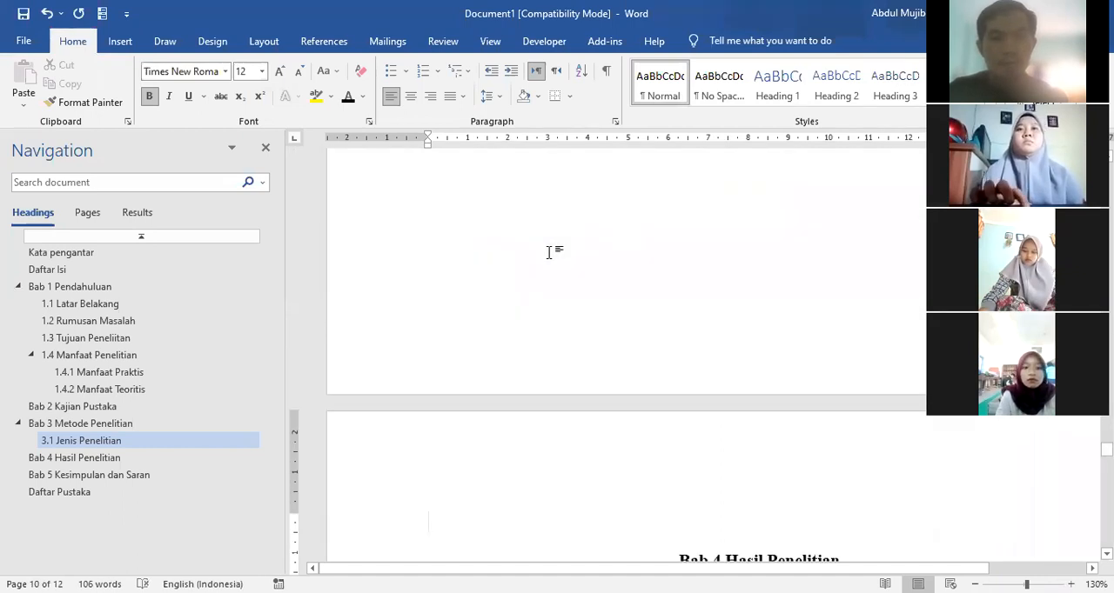
{"action": "key", "text": "ctrl+Return"}
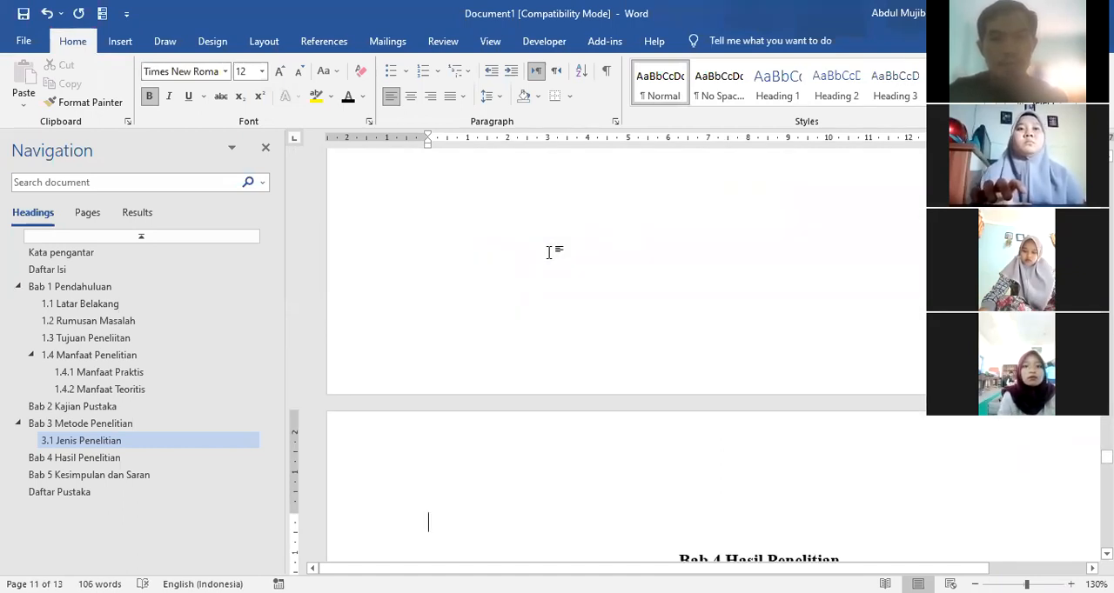
Step: Add the line "3.2 Populasi dan Sampel" at the start of the blank page before Bab 4 Hasil Penelitian
{"action": "scroll", "coordinate": [485, 278], "scroll_direction": "up", "scroll_amount": 3}
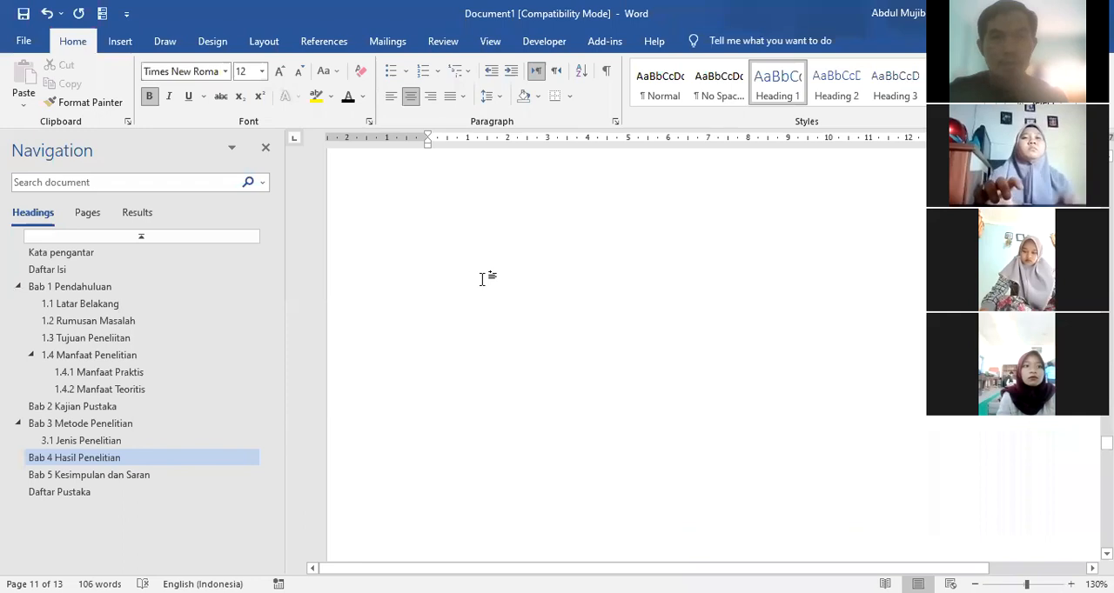
{"action": "scroll", "coordinate": [481, 278], "scroll_direction": "up", "scroll_amount": 10}
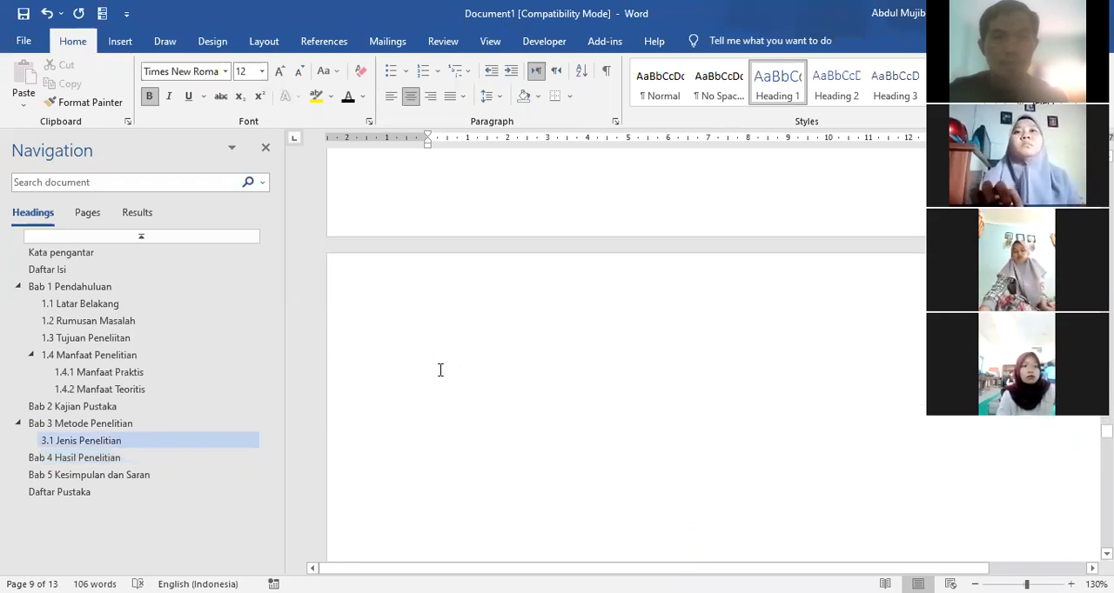
{"action": "left_click", "coordinate": [446, 361]}
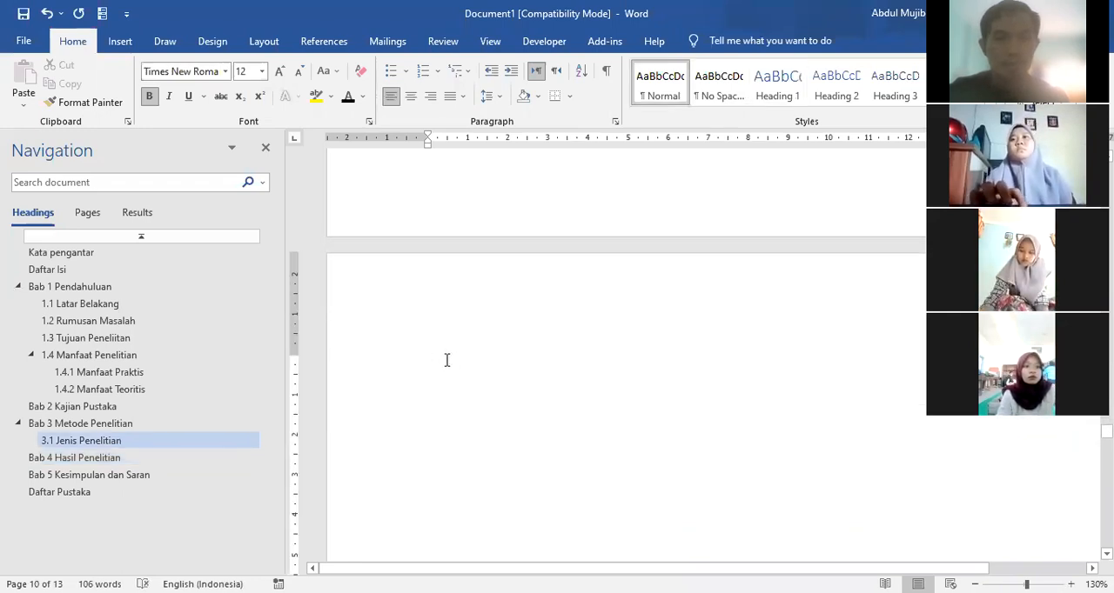
{"action": "type", "text": "3.2 Populasi"}
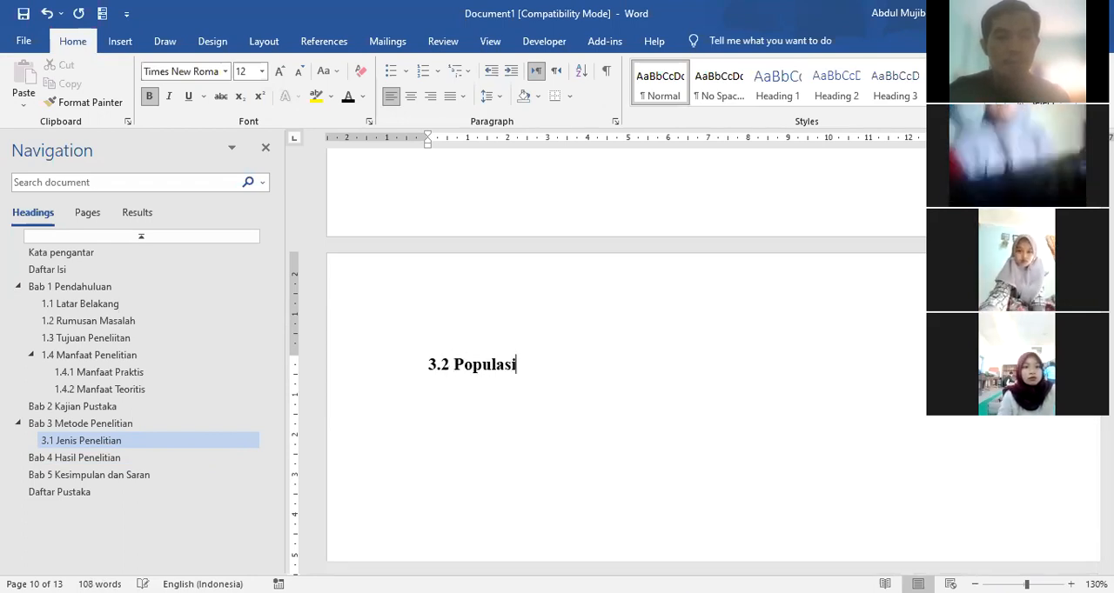
{"action": "type", "text": " dan Sampel"}
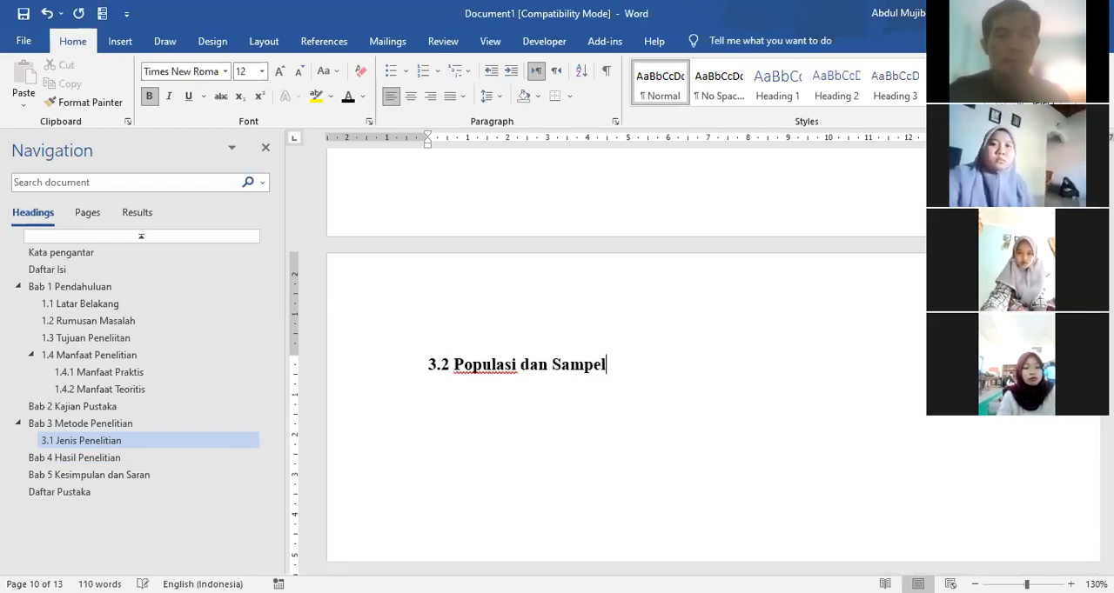
Step: Format the line "3.2 Populasi dan Sampel" as Heading 2 in black, bold Times New Roman, size 12
{"action": "left_click", "coordinate": [360, 370]}
{"action": "left_click", "coordinate": [823, 94]}
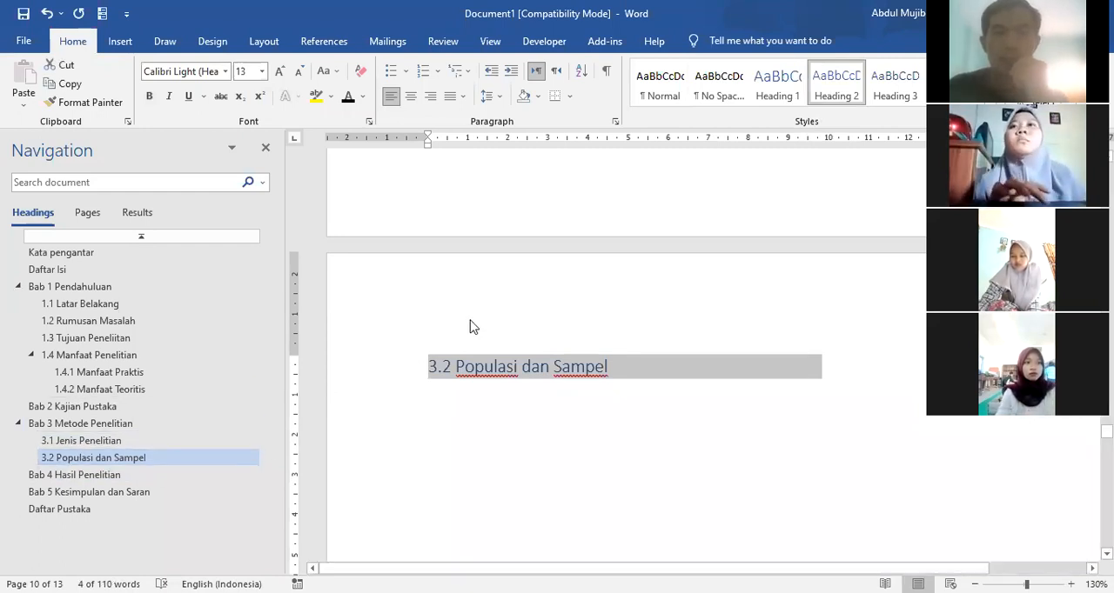
{"action": "left_click", "coordinate": [352, 99]}
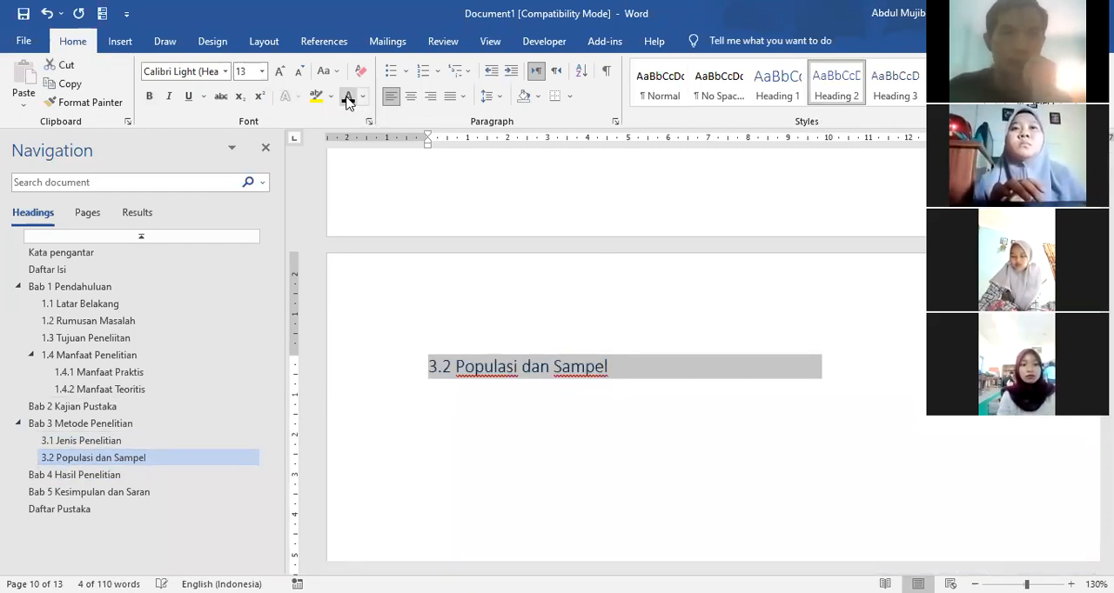
{"action": "left_click", "coordinate": [149, 96]}
{"action": "left_click", "coordinate": [222, 72]}
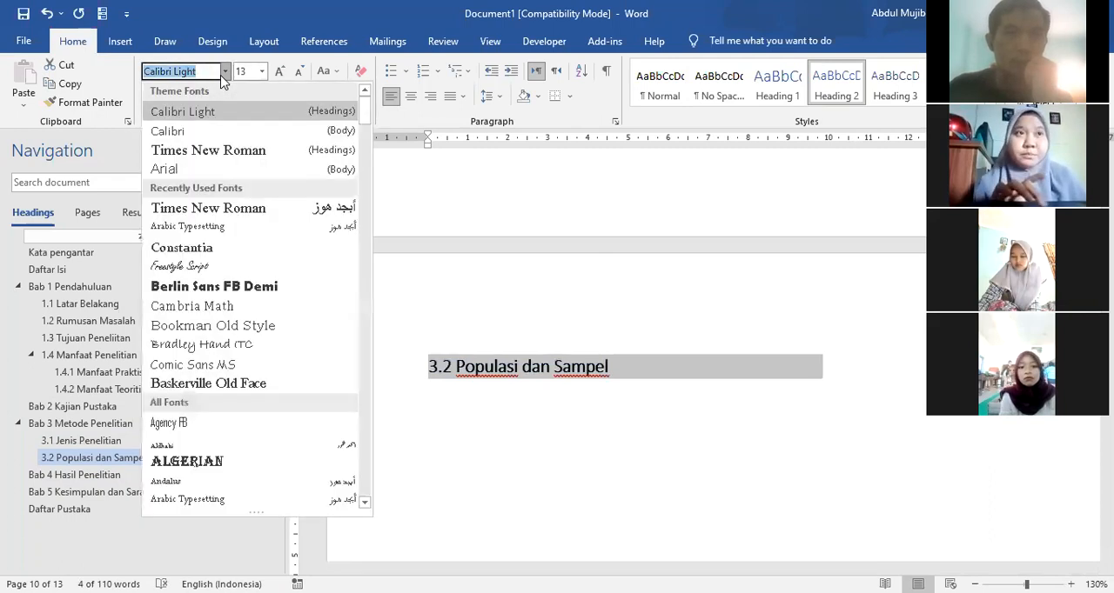
{"action": "left_click", "coordinate": [207, 150]}
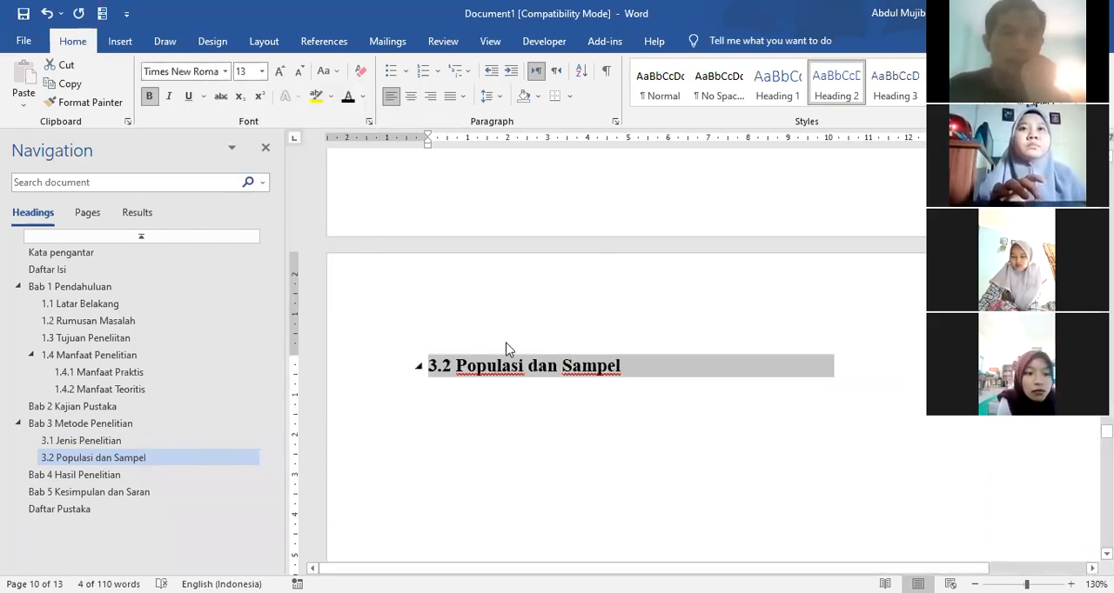
{"action": "left_click", "coordinate": [299, 71]}
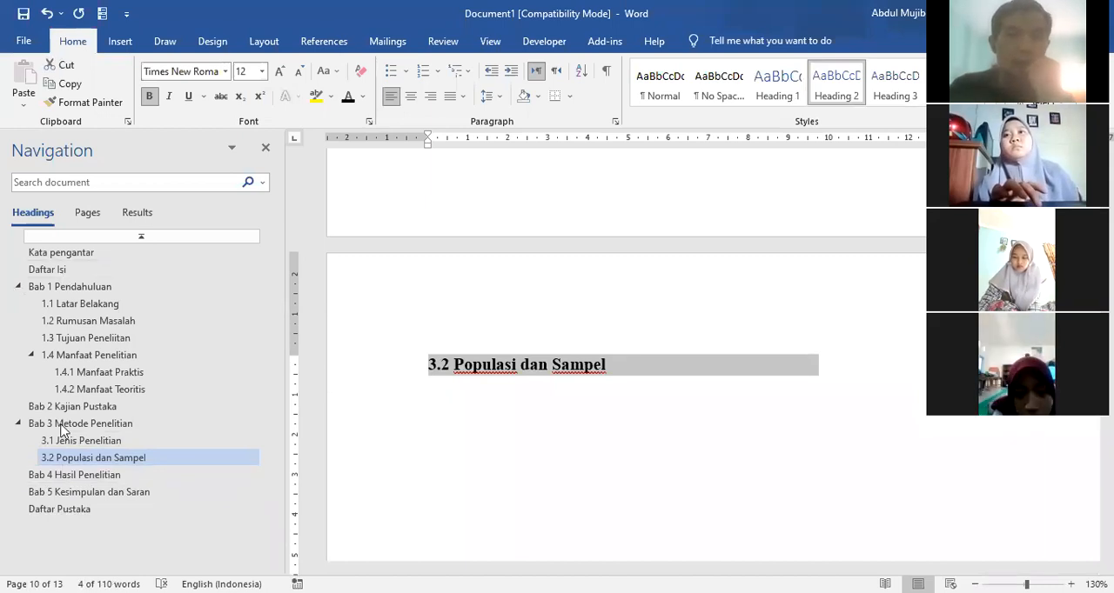
Step: Go to Daftar Isi, update the entire table of contents and review its entries down to Daftar Pustaka
{"action": "left_click", "coordinate": [47, 275]}
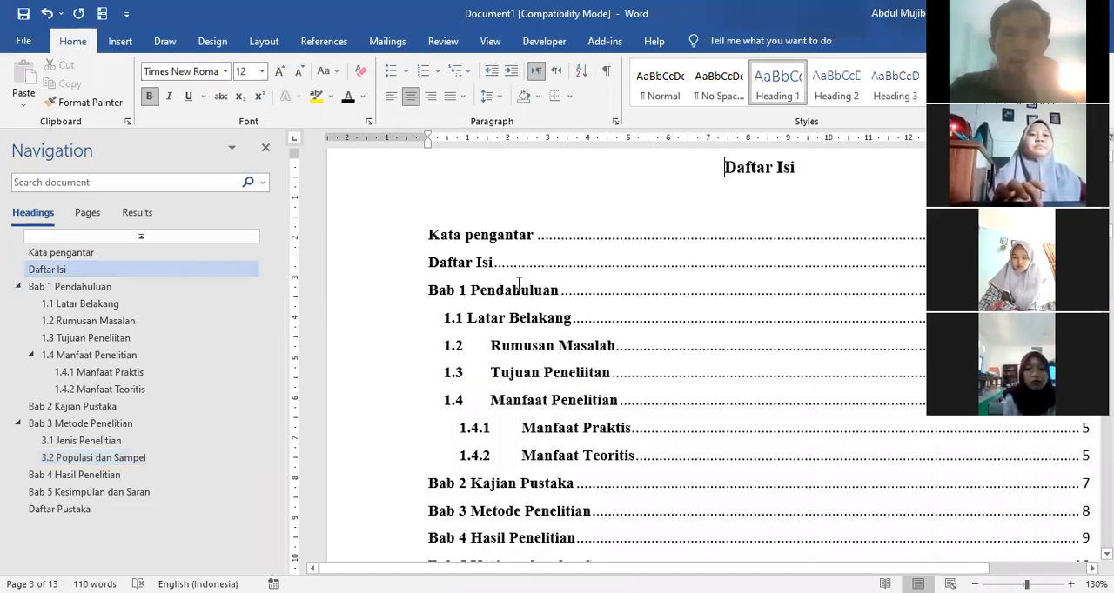
{"action": "left_click", "coordinate": [551, 252]}
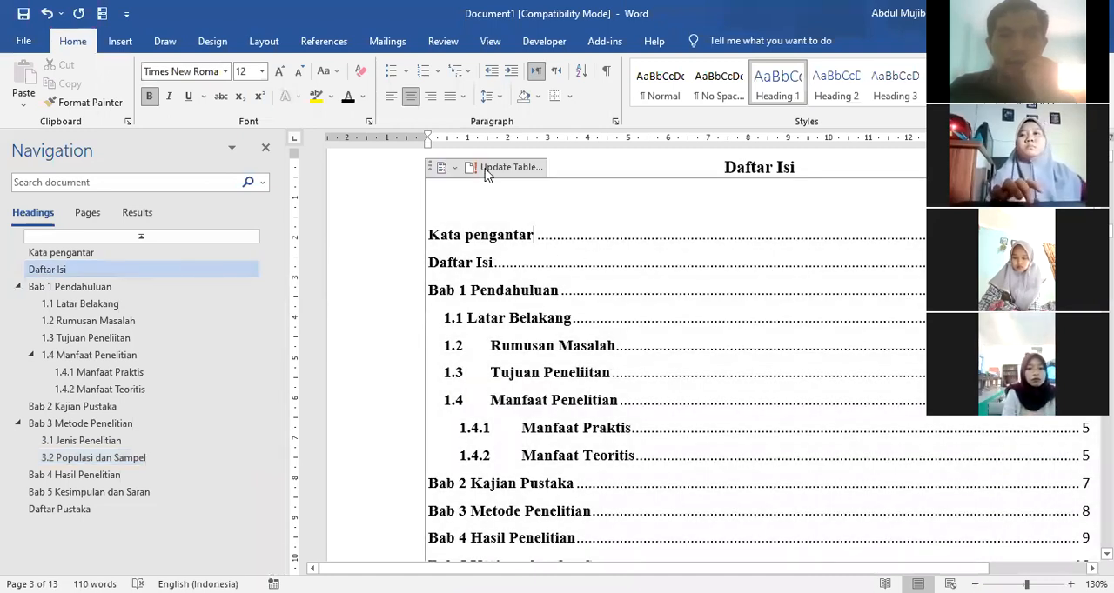
{"action": "left_click", "coordinate": [488, 170]}
{"action": "left_click", "coordinate": [515, 303]}
{"action": "left_click", "coordinate": [566, 326]}
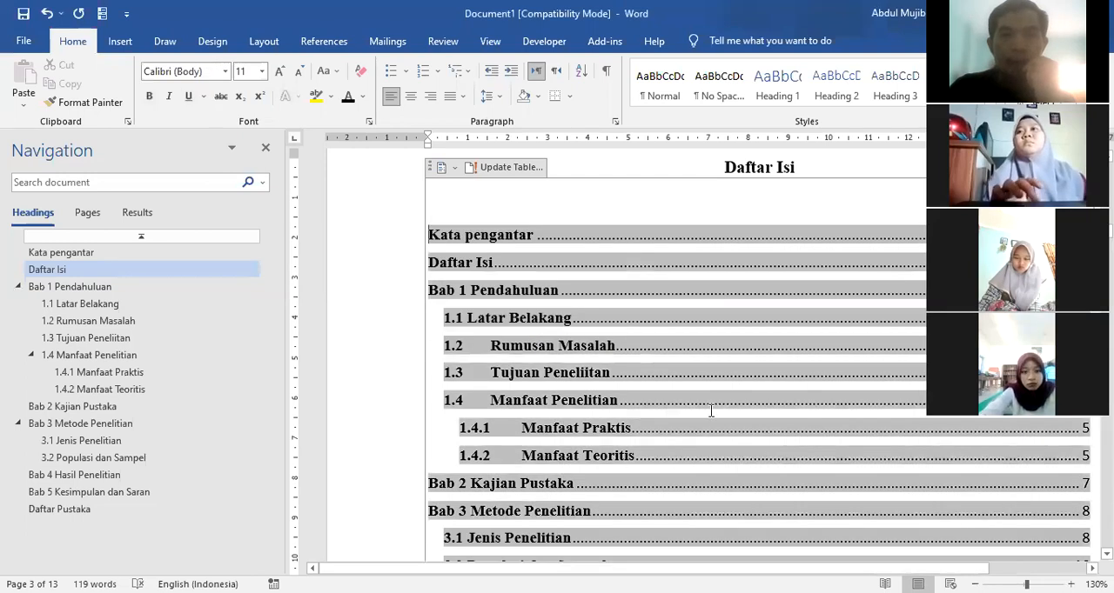
{"action": "scroll", "coordinate": [711, 411], "scroll_direction": "down", "scroll_amount": 5}
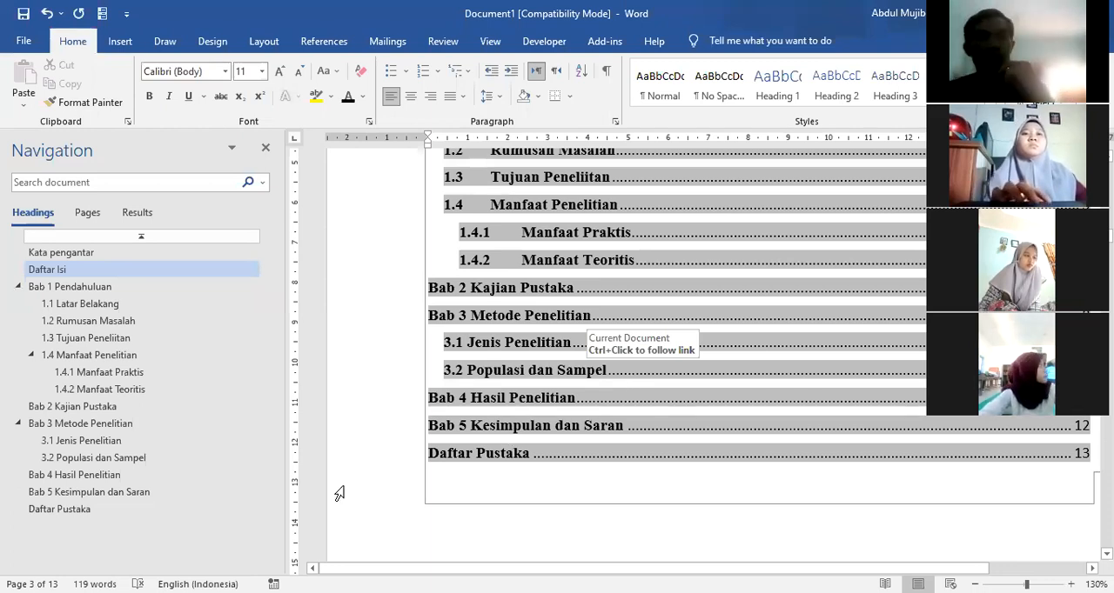
{"action": "scroll", "coordinate": [395, 483], "scroll_direction": "up", "scroll_amount": 5}
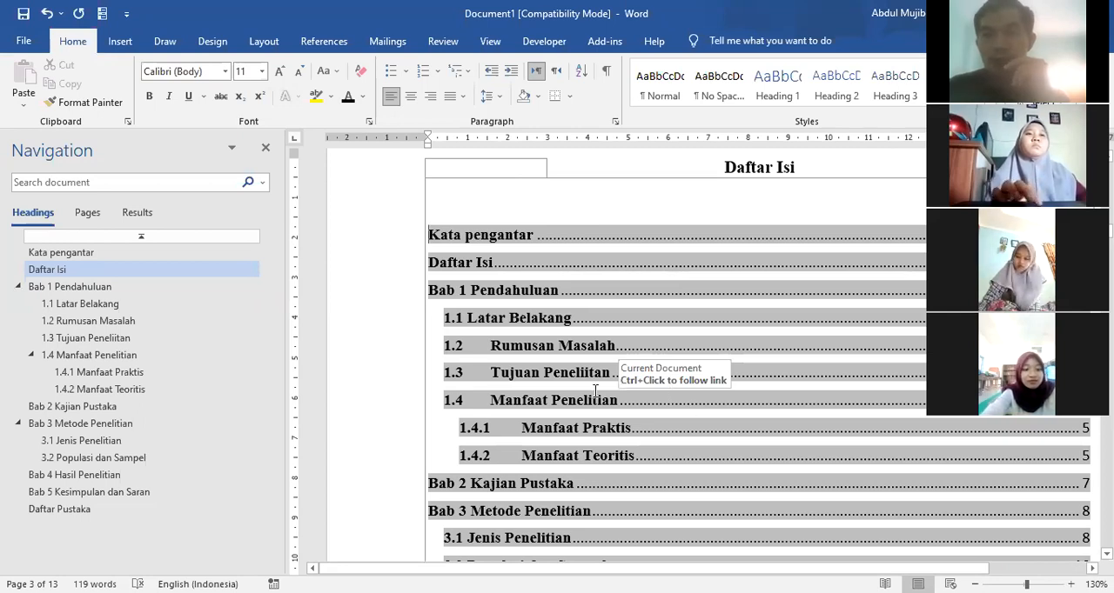
Step: Capitalize the second word of the preface heading so that it reads "Kata Pengantar"
{"action": "scroll", "coordinate": [596, 389], "scroll_direction": "up", "scroll_amount": 4}
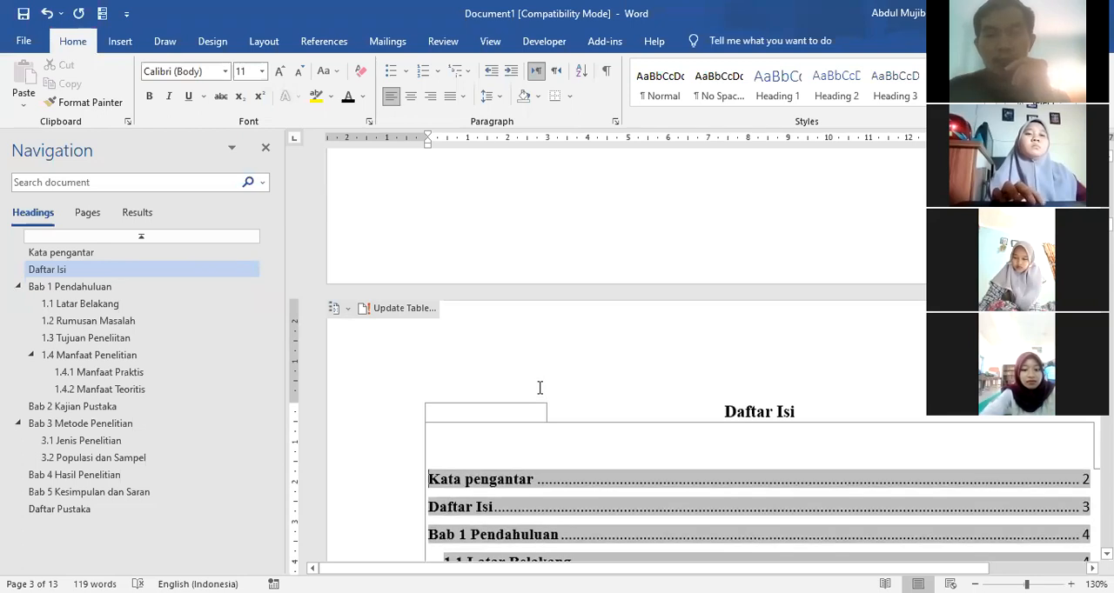
{"action": "scroll", "coordinate": [507, 368], "scroll_direction": "up", "scroll_amount": 3}
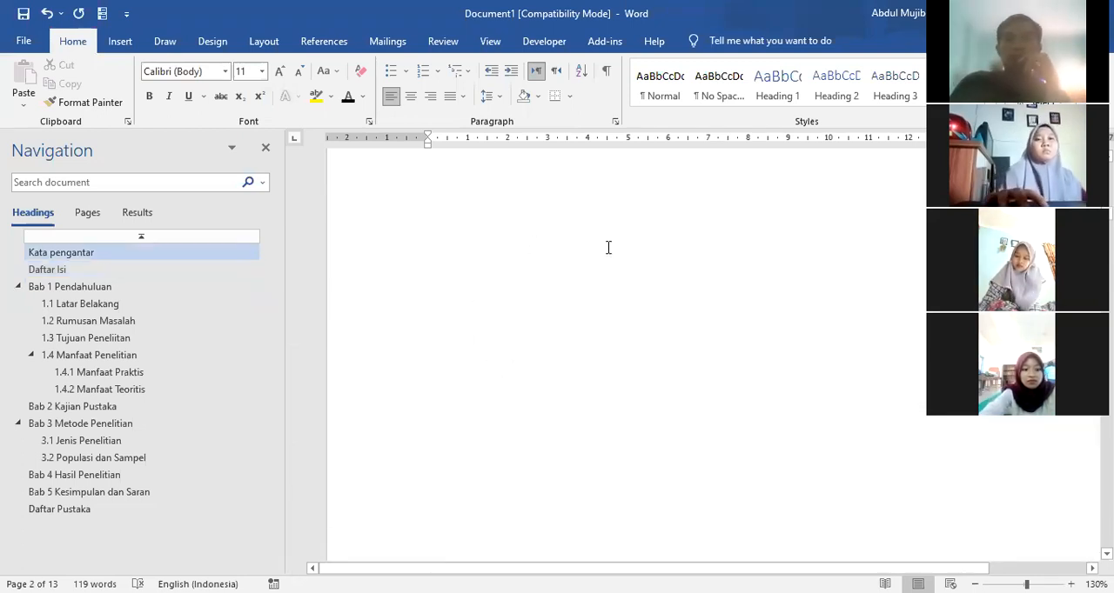
{"action": "scroll", "coordinate": [608, 249], "scroll_direction": "up", "scroll_amount": 3}
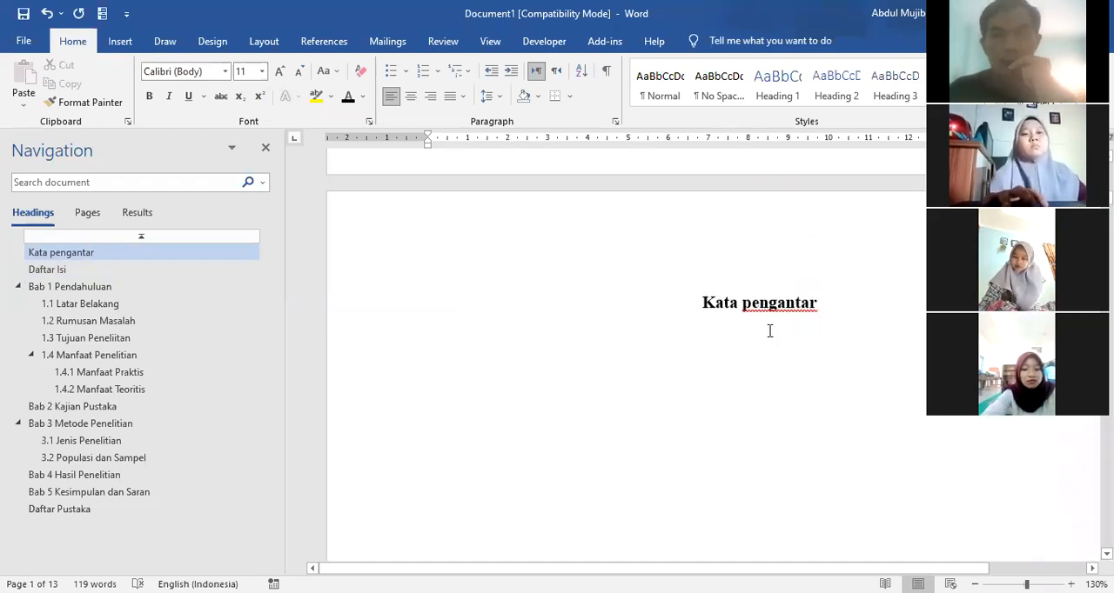
{"action": "left_click", "coordinate": [745, 303]}
{"action": "key", "text": "Delete"}
{"action": "type", "text": "P"}
{"action": "scroll", "coordinate": [723, 360], "scroll_direction": "up", "scroll_amount": 5}
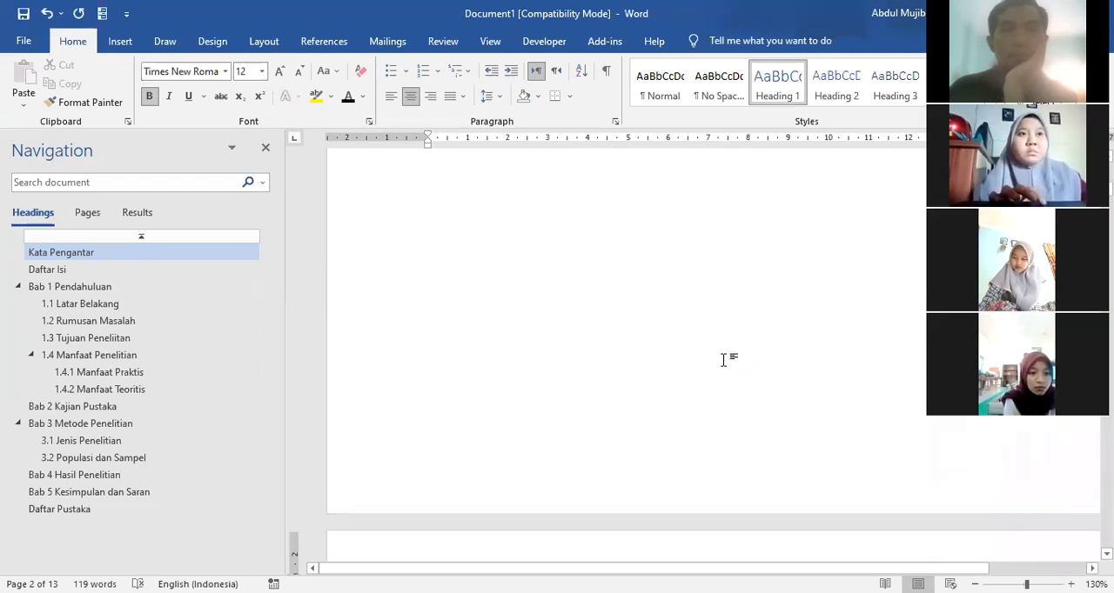
{"action": "scroll", "coordinate": [723, 360], "scroll_direction": "up", "scroll_amount": 4}
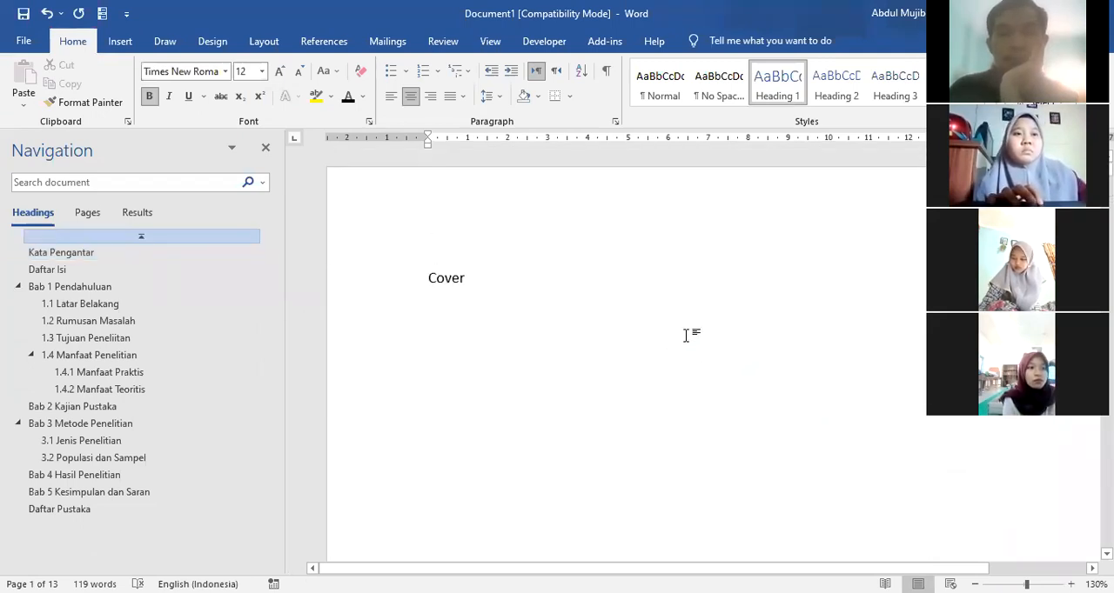
{"action": "scroll", "coordinate": [686, 335], "scroll_direction": "down", "scroll_amount": 3}
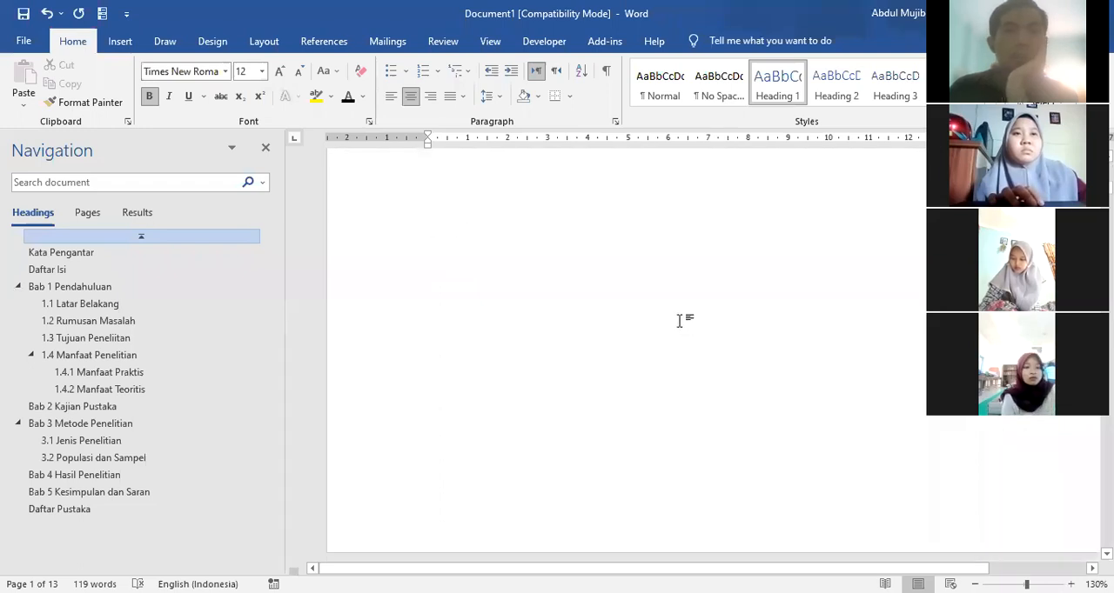
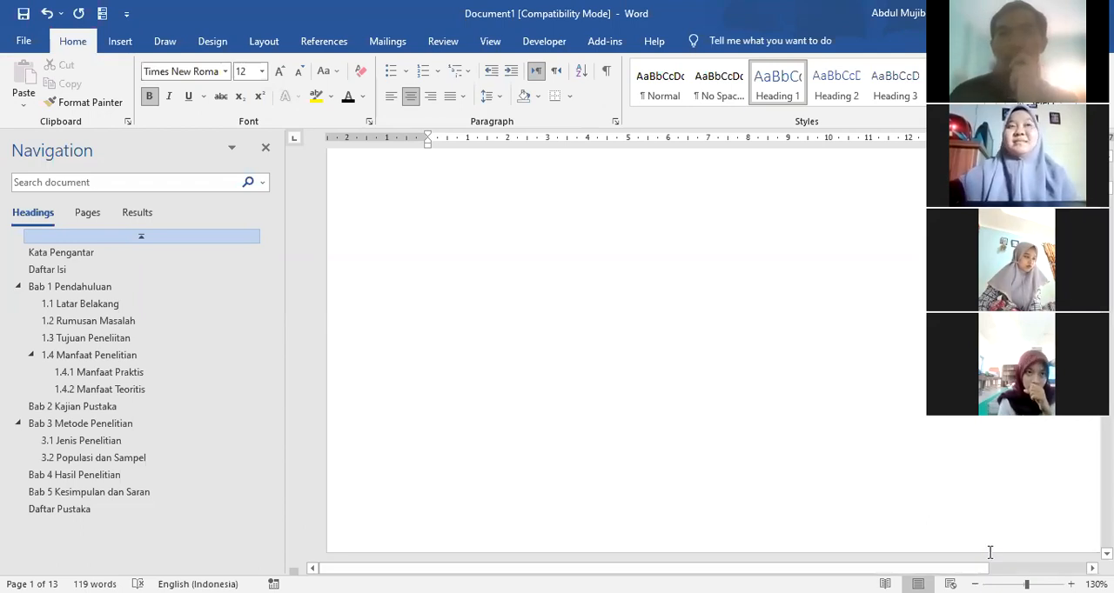
Step: Insert an empty Heading 1 line followed by a page break before Bab 1 Pendahuluan
{"action": "left_click", "coordinate": [47, 269]}
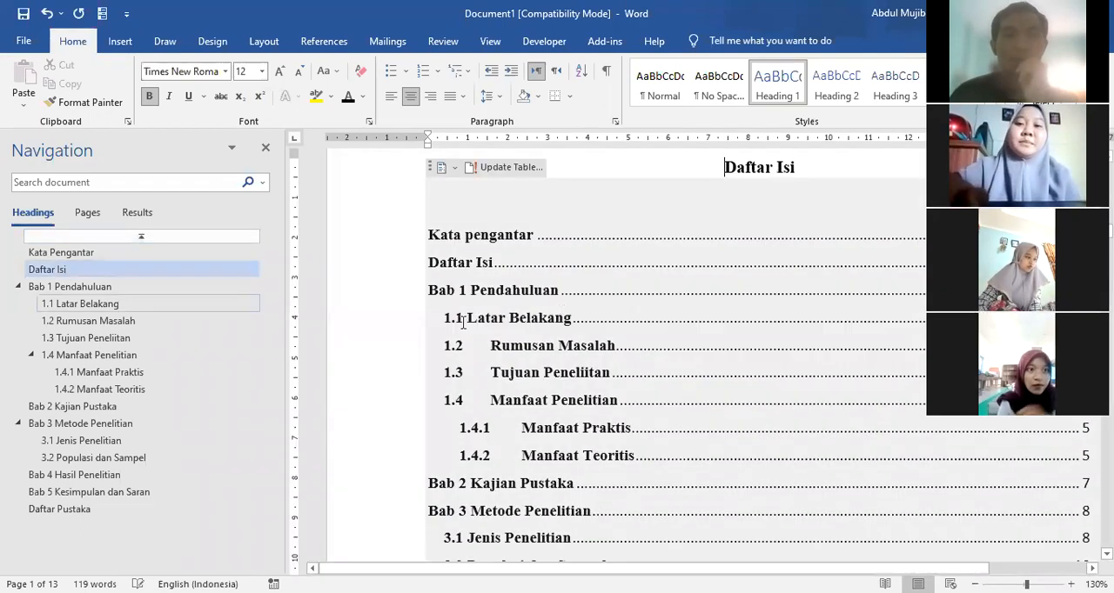
{"action": "left_click", "coordinate": [551, 195]}
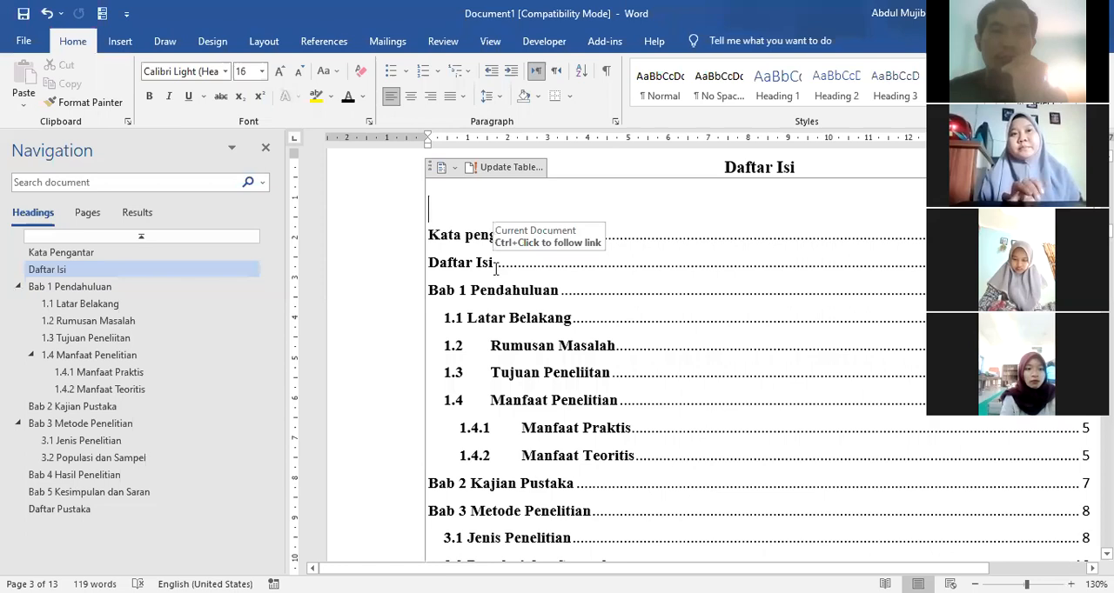
{"action": "scroll", "coordinate": [529, 309], "scroll_direction": "up", "scroll_amount": 1}
{"action": "scroll", "coordinate": [529, 310], "scroll_direction": "down", "scroll_amount": 18}
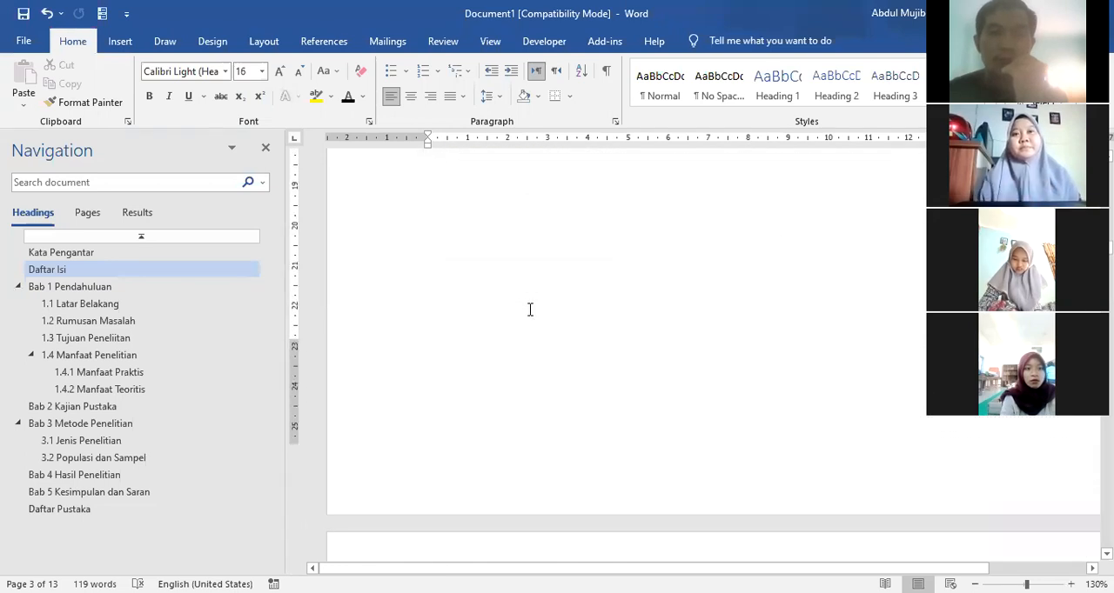
{"action": "scroll", "coordinate": [544, 276], "scroll_direction": "up", "scroll_amount": 10}
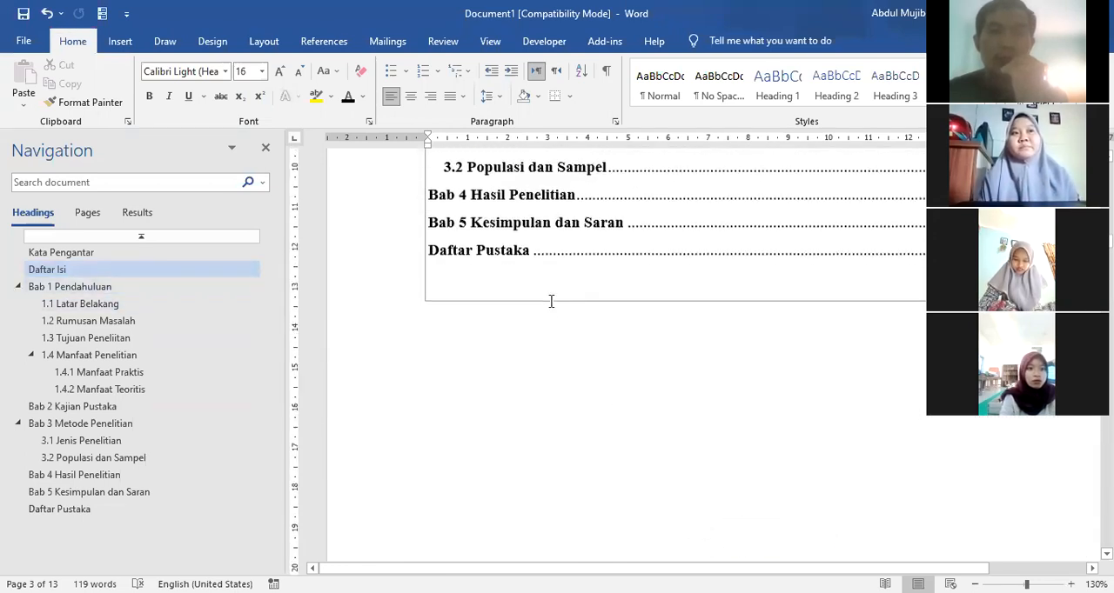
{"action": "left_click", "coordinate": [491, 359]}
{"action": "scroll", "coordinate": [495, 368], "scroll_direction": "down", "scroll_amount": 11}
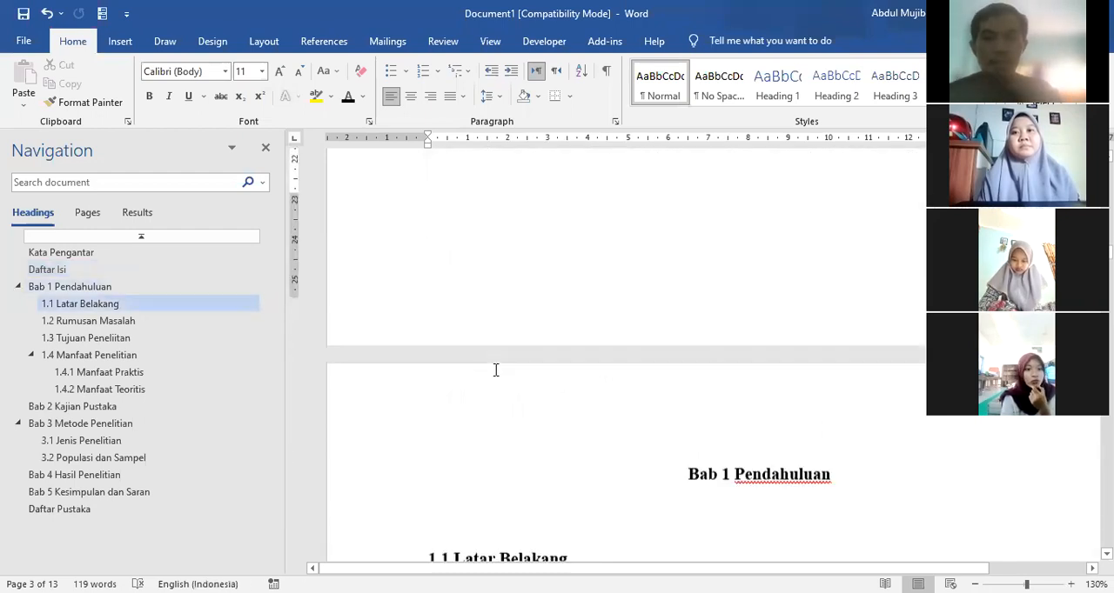
{"action": "left_click", "coordinate": [663, 423]}
{"action": "key", "text": "Return"}
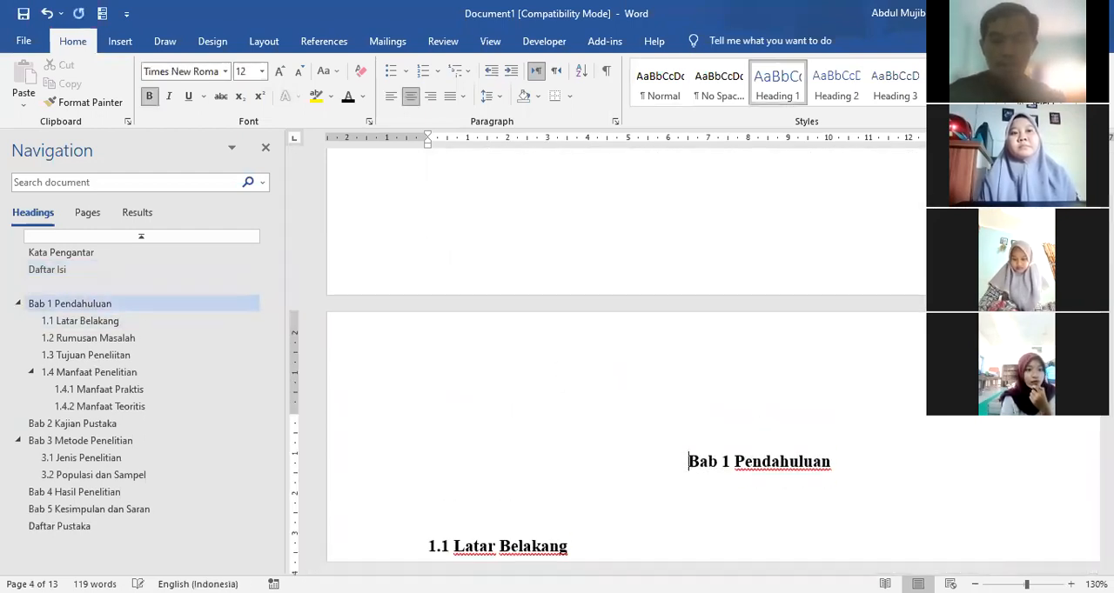
{"action": "key", "text": "ctrl+Return"}
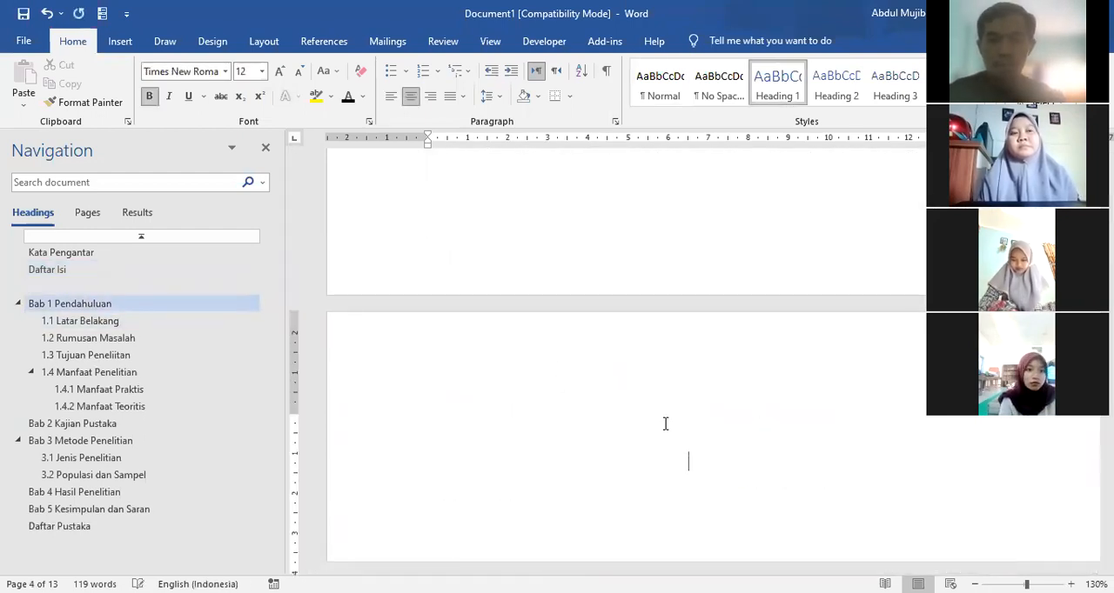
Step: Enter the heading "Daftar Gambar" on the new page before Bab 1 and start a line "Daf" below it
{"action": "scroll", "coordinate": [710, 447], "scroll_direction": "up", "scroll_amount": 3}
{"action": "key", "text": "Up"}
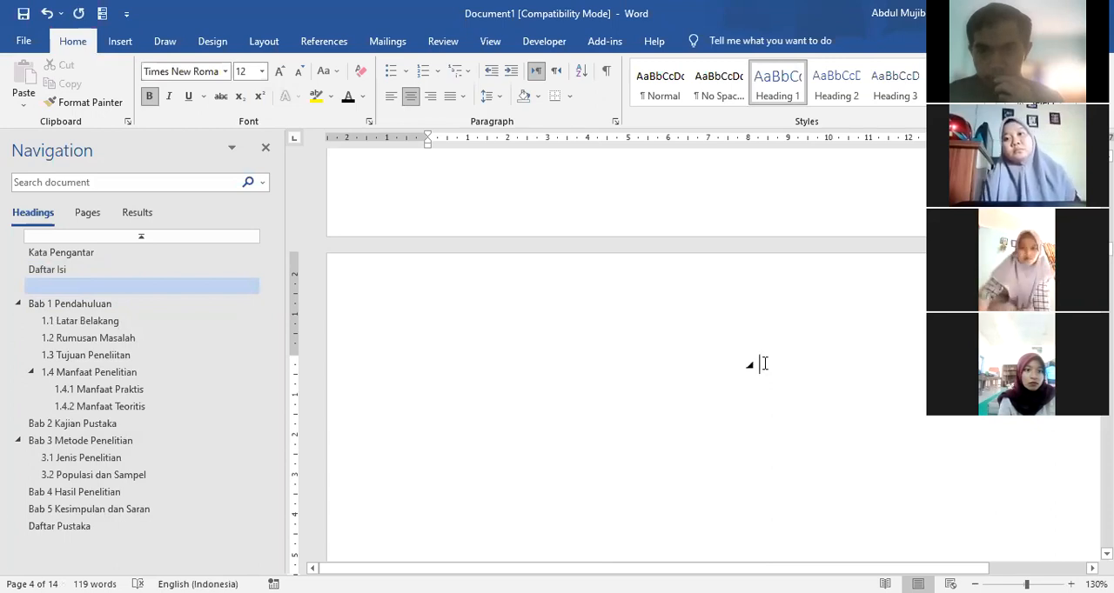
{"action": "type", "text": "daftar "}
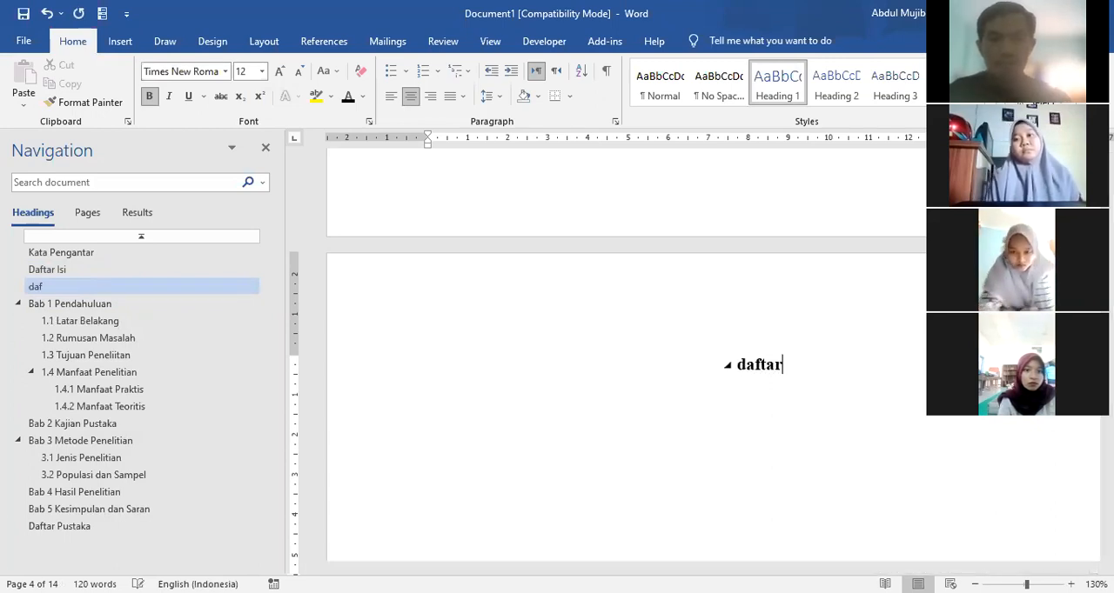
{"action": "type", "text": "Gambar"}
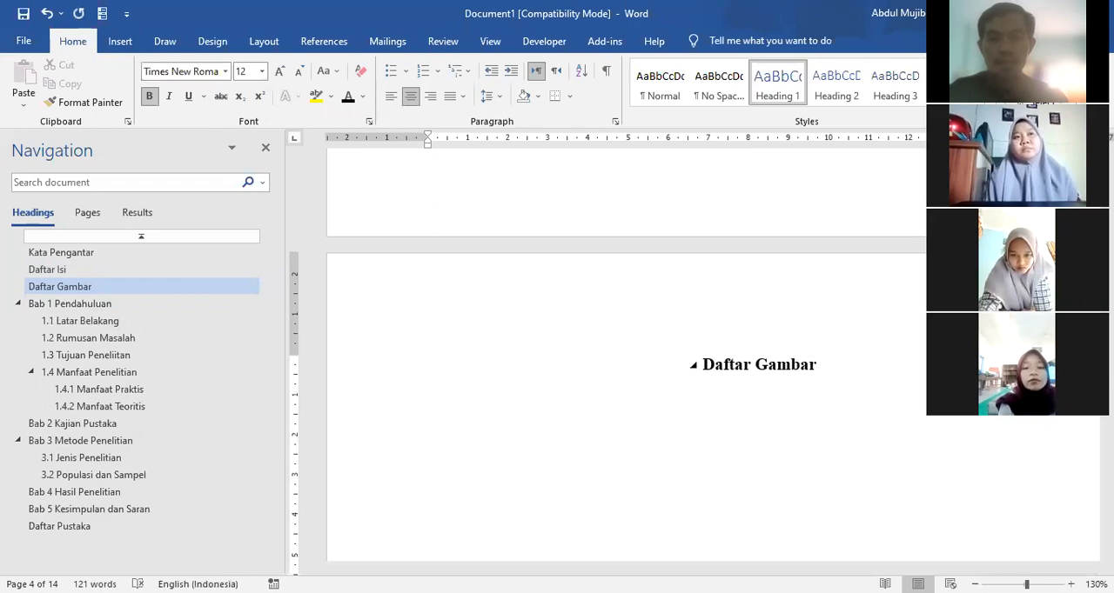
{"action": "key", "text": "Return"}
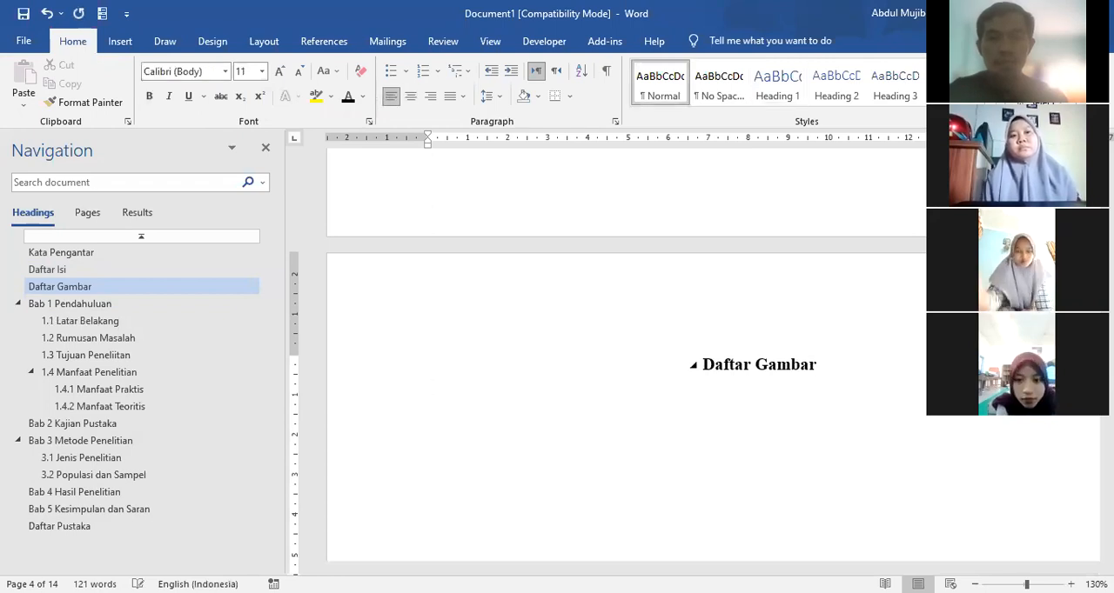
{"action": "type", "text": "Dag"}
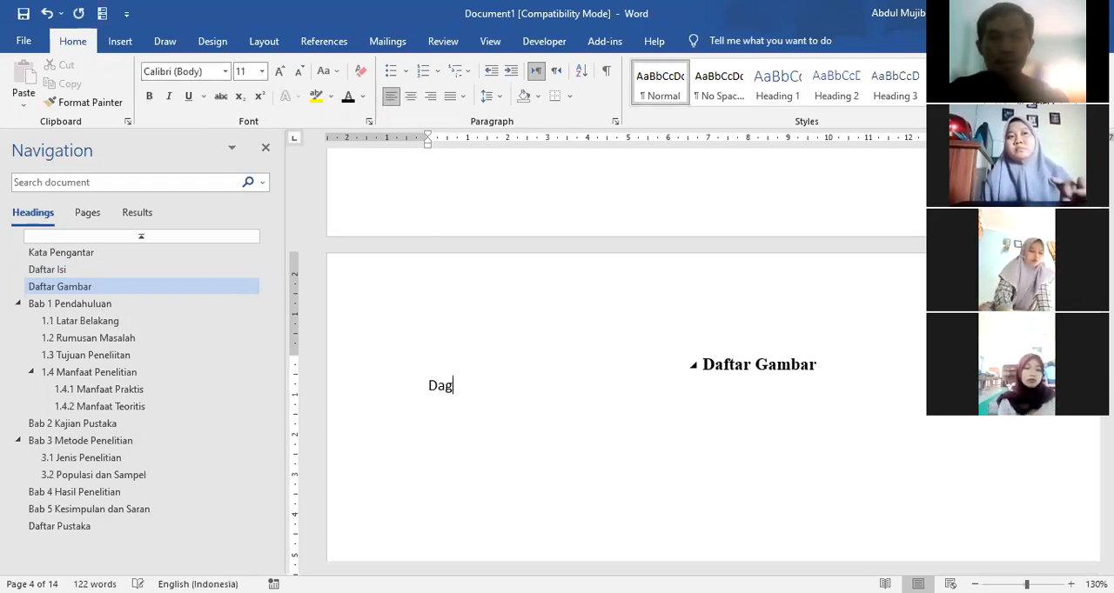
{"action": "key", "text": "BackSpace"}
{"action": "type", "text": "fa"}
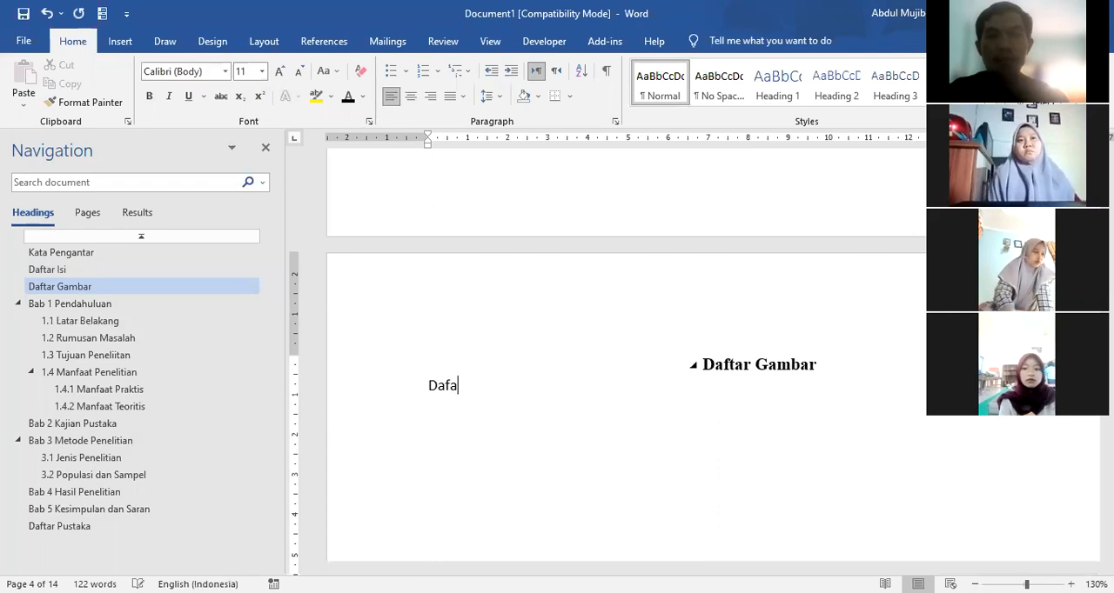
{"action": "key", "text": "BackSpace"}
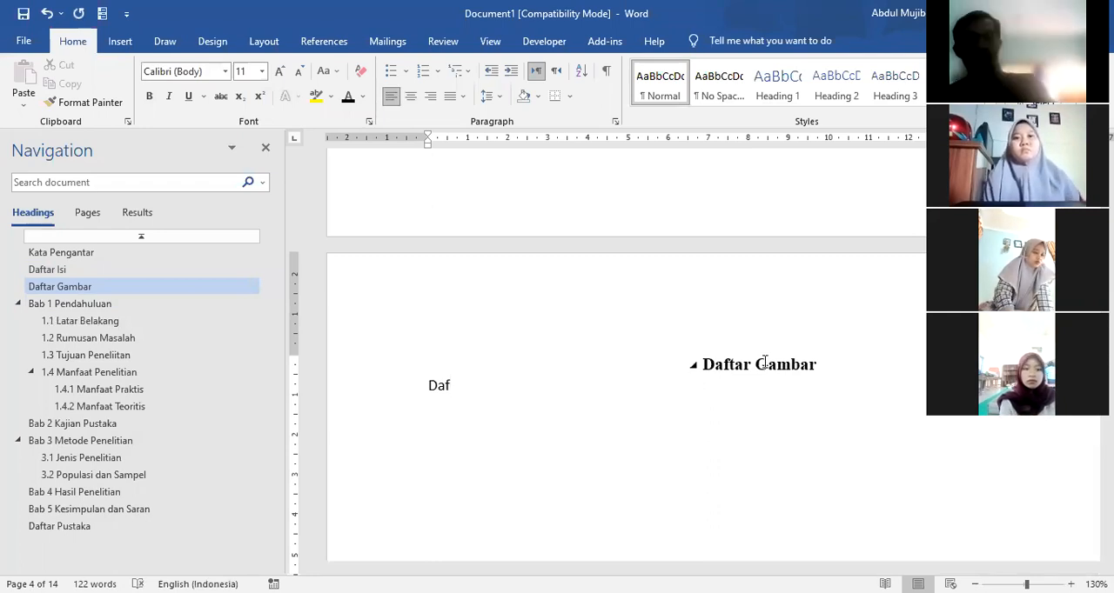
Step: Change the heading at the start of the new page to "Daftar Tabel"
{"action": "left_click", "coordinate": [827, 362]}
{"action": "key", "text": "BackSpace"}
{"action": "key", "text": "BackSpace"}
{"action": "key", "text": "BackSpace"}
{"action": "key", "text": "BackSpace"}
{"action": "key", "text": "BackSpace"}
{"action": "key", "text": "BackSpace"}
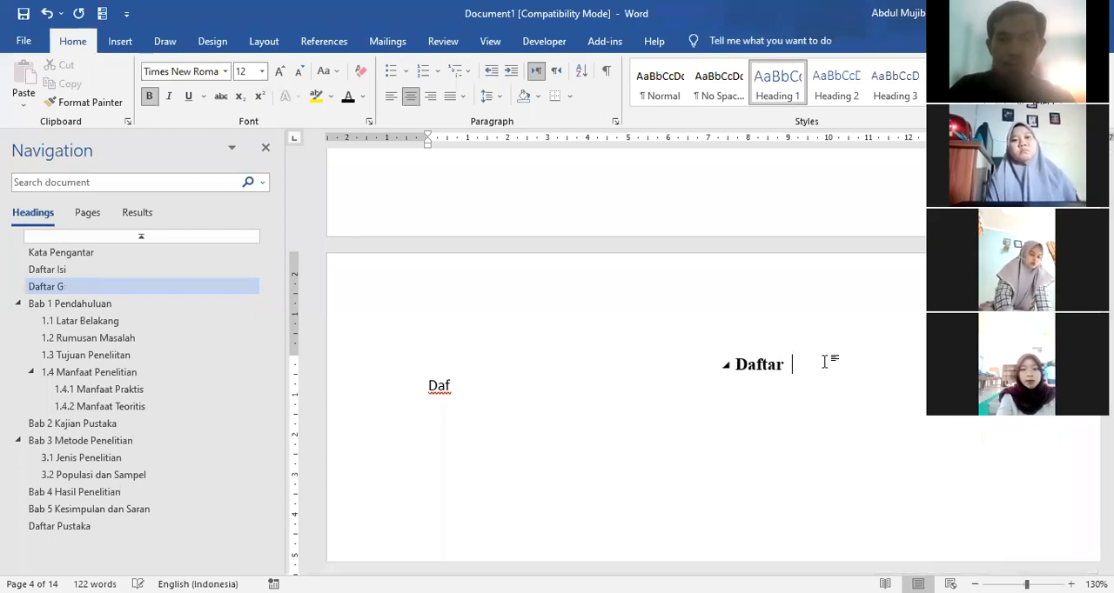
{"action": "type", "text": "Tabel"}
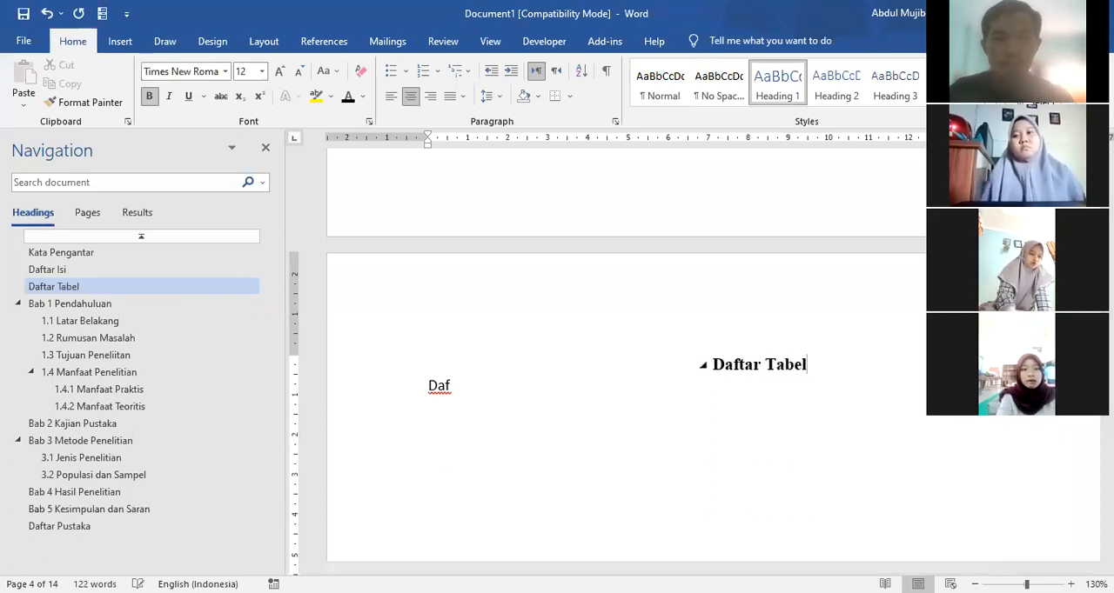
Step: Complete the line below Daftar Tabel as "Daftar Gambar" and move it onto its own page with a page break
{"action": "left_click", "coordinate": [492, 391]}
{"action": "type", "text": "ta"}
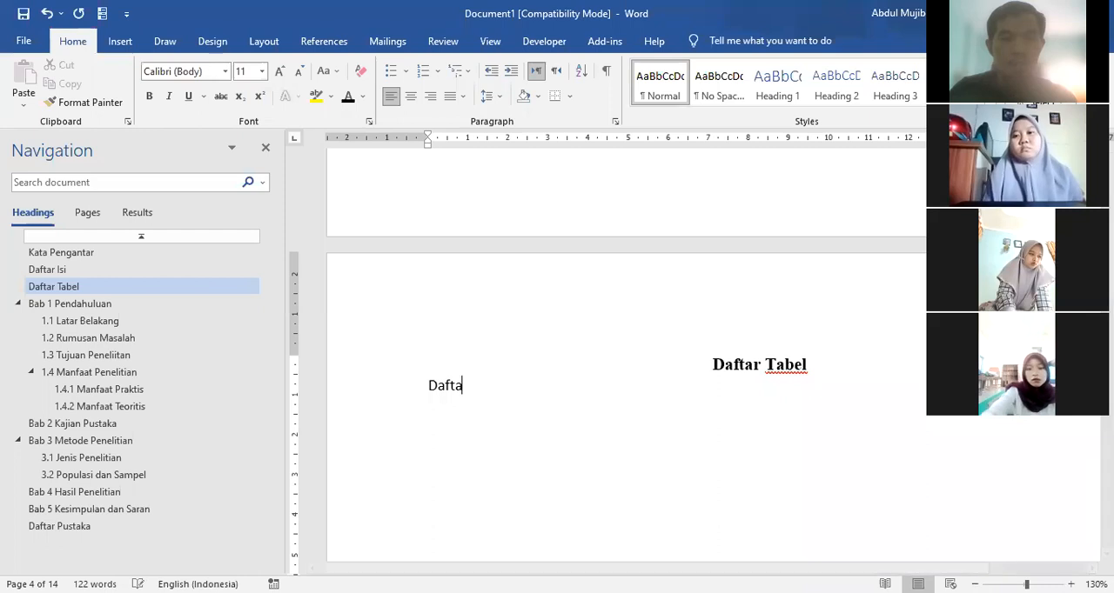
{"action": "type", "text": "r Gambar"}
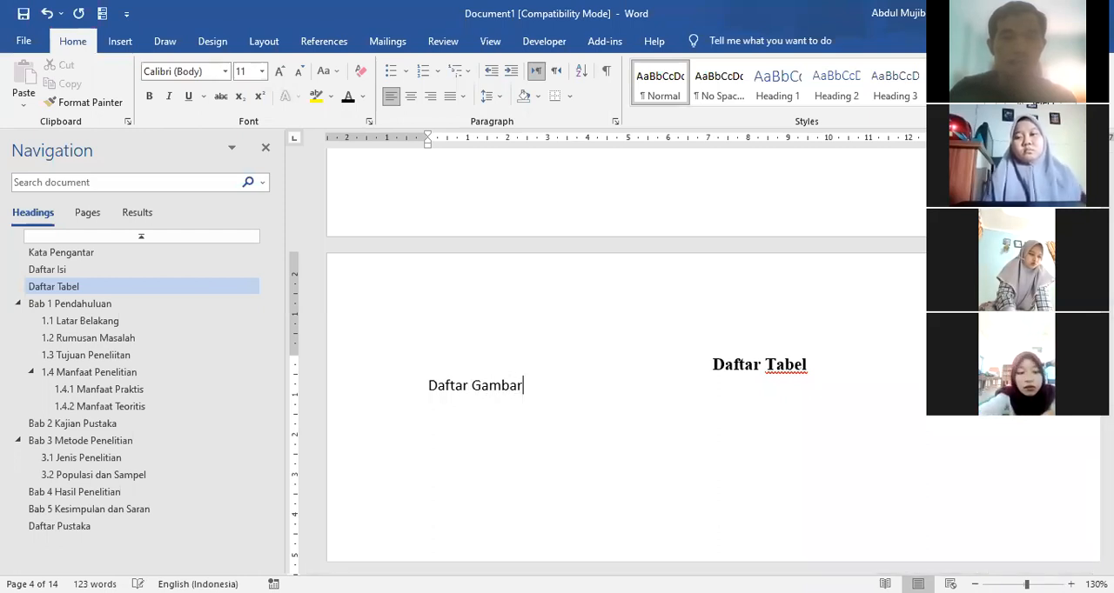
{"action": "left_click", "coordinate": [430, 387]}
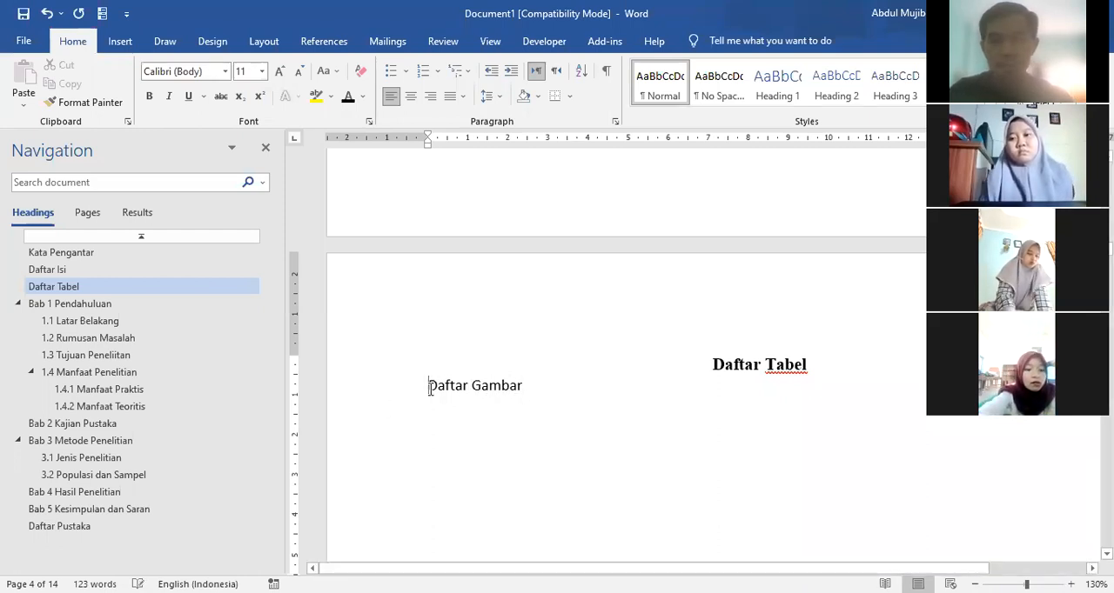
{"action": "key", "text": "ctrl+Return"}
Step: Format the line "Daftar Gambar" as a centred Heading 1 in black, bold Times New Roman, size 12
{"action": "left_click", "coordinate": [393, 531]}
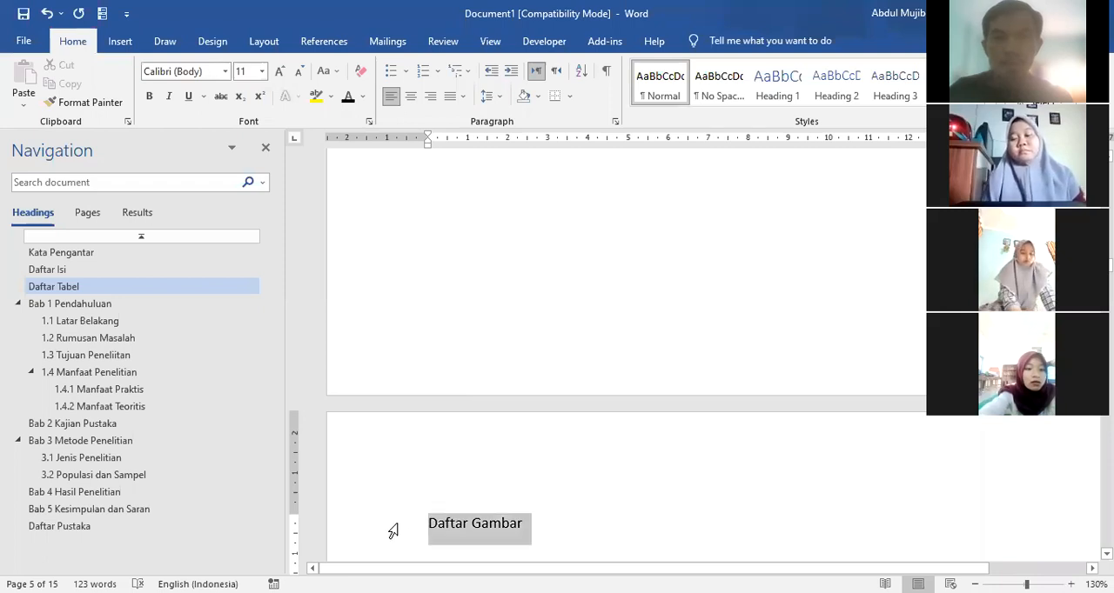
{"action": "left_click", "coordinate": [769, 87]}
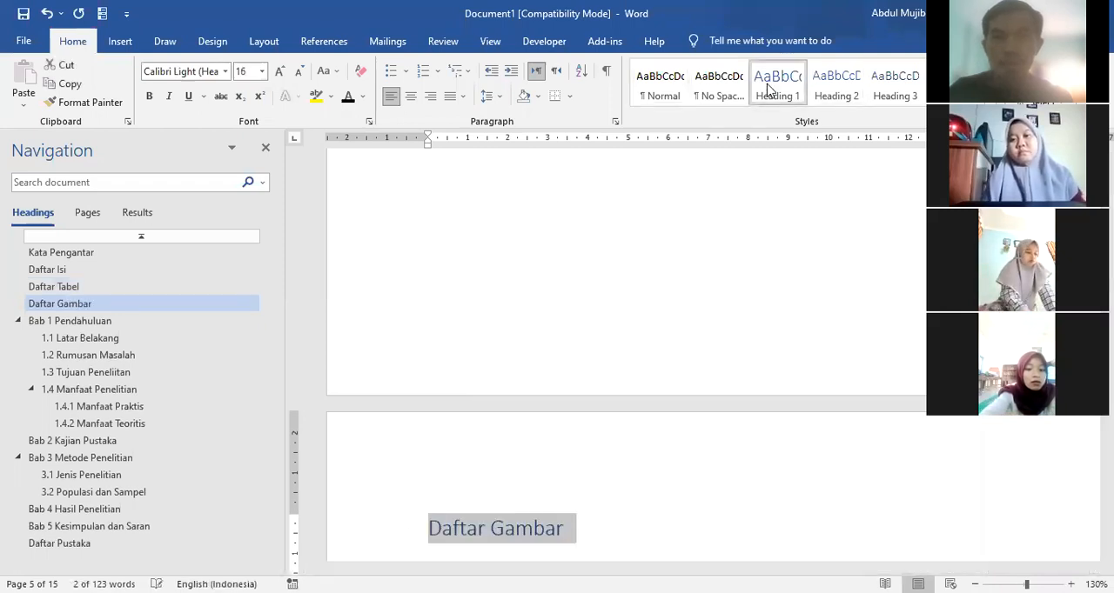
{"action": "left_click", "coordinate": [411, 96]}
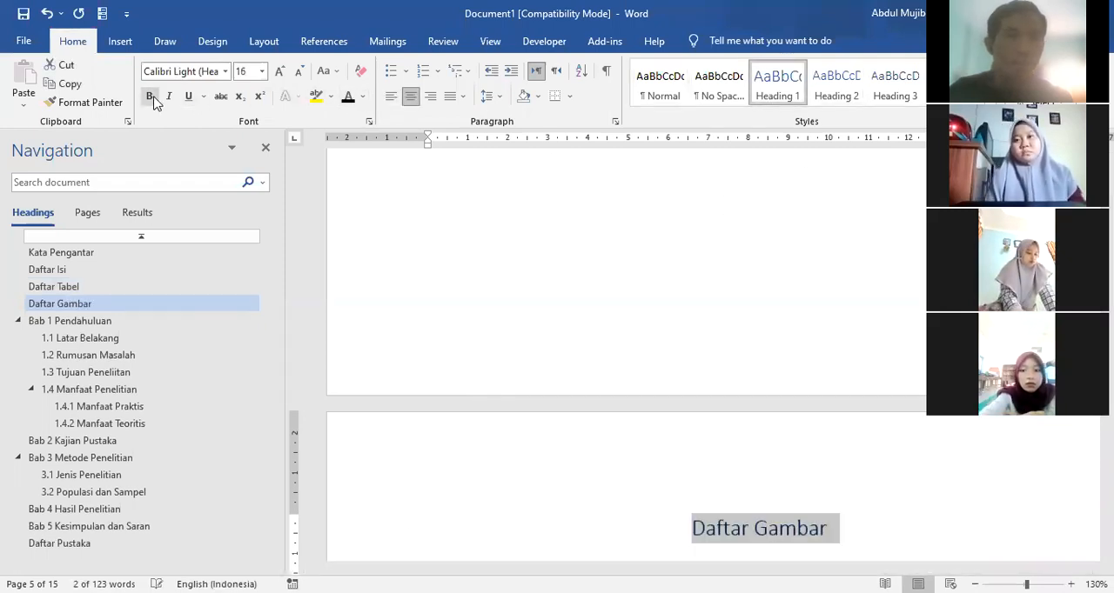
{"action": "left_click", "coordinate": [224, 72]}
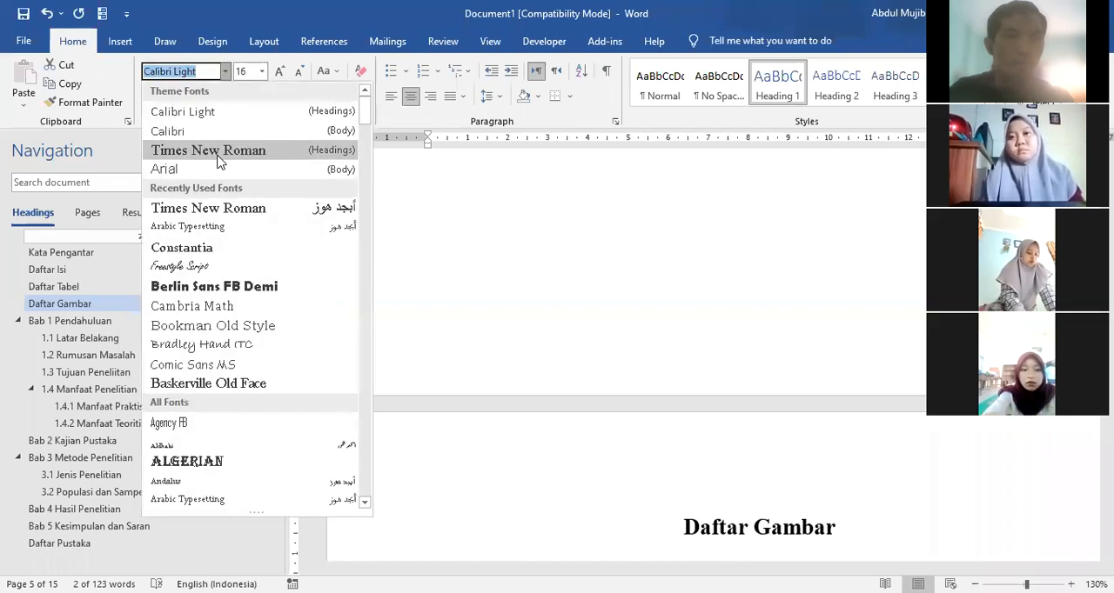
{"action": "left_click", "coordinate": [217, 154]}
{"action": "left_click", "coordinate": [297, 75]}
{"action": "left_click", "coordinate": [297, 75]}
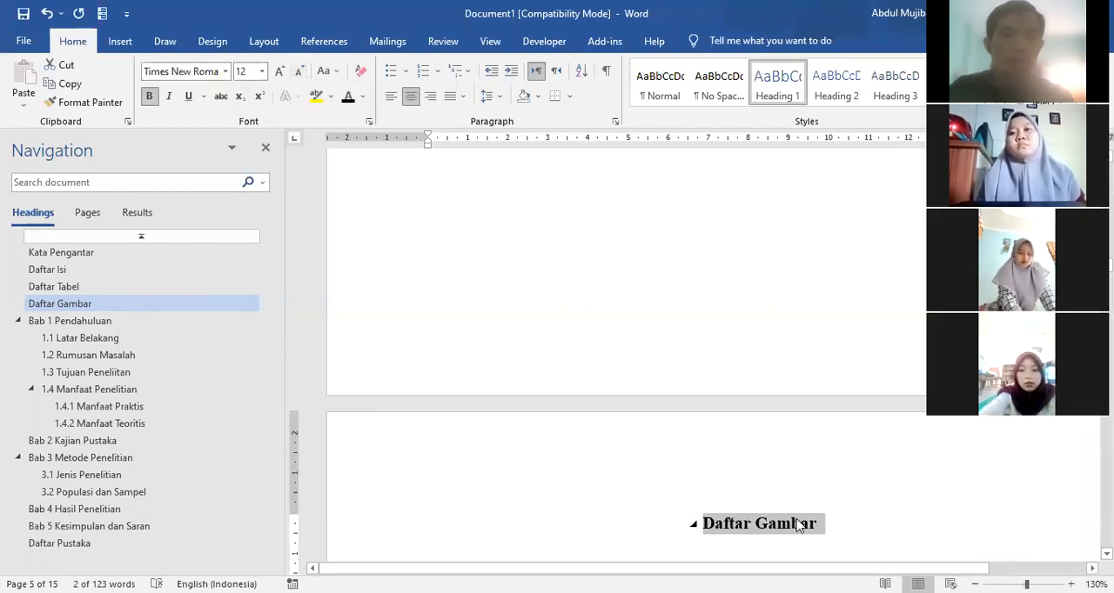
{"action": "left_click", "coordinate": [731, 477]}
Step: Update the entire table of contents on the Daftar Isi page
{"action": "scroll", "coordinate": [562, 445], "scroll_direction": "up", "scroll_amount": 10}
{"action": "scroll", "coordinate": [552, 446], "scroll_direction": "up", "scroll_amount": 7}
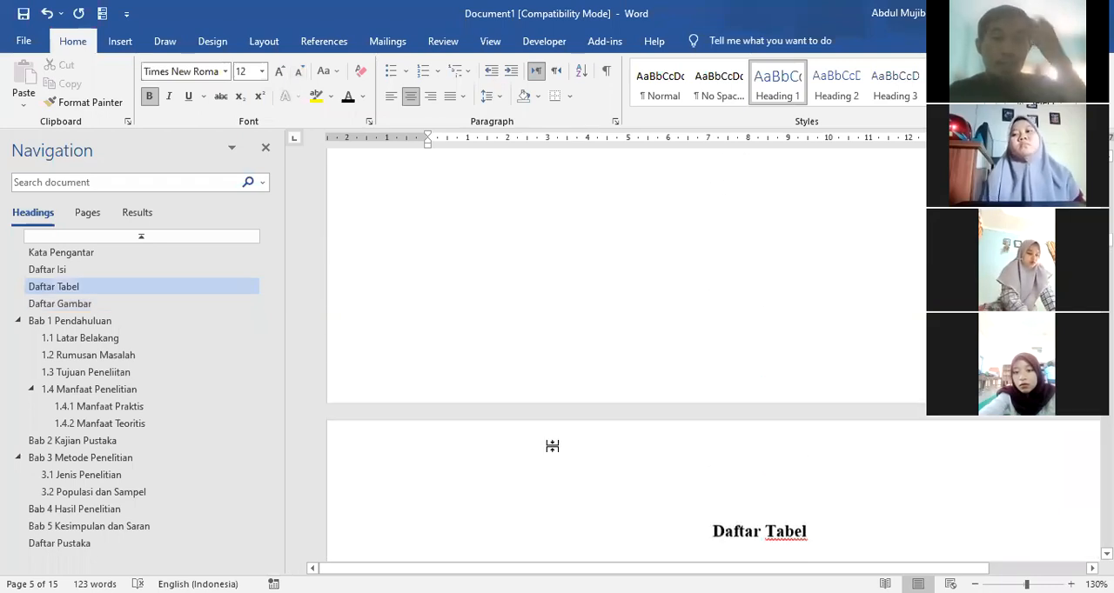
{"action": "scroll", "coordinate": [551, 446], "scroll_direction": "down", "scroll_amount": 3}
{"action": "scroll", "coordinate": [552, 445], "scroll_direction": "up", "scroll_amount": 2}
{"action": "scroll", "coordinate": [552, 445], "scroll_direction": "up", "scroll_amount": 10}
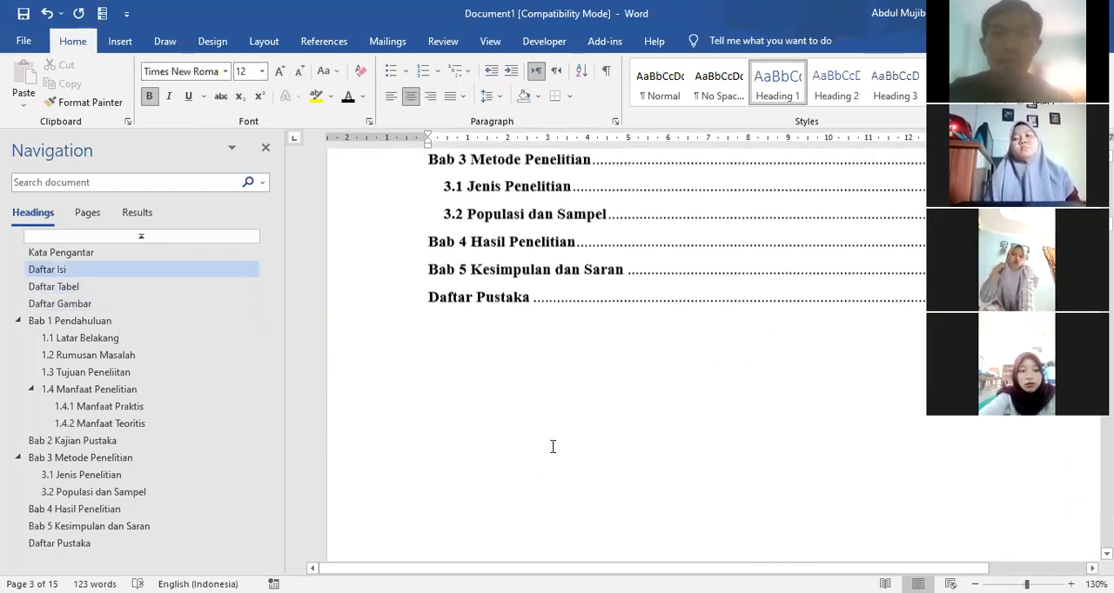
{"action": "left_click", "coordinate": [513, 497]}
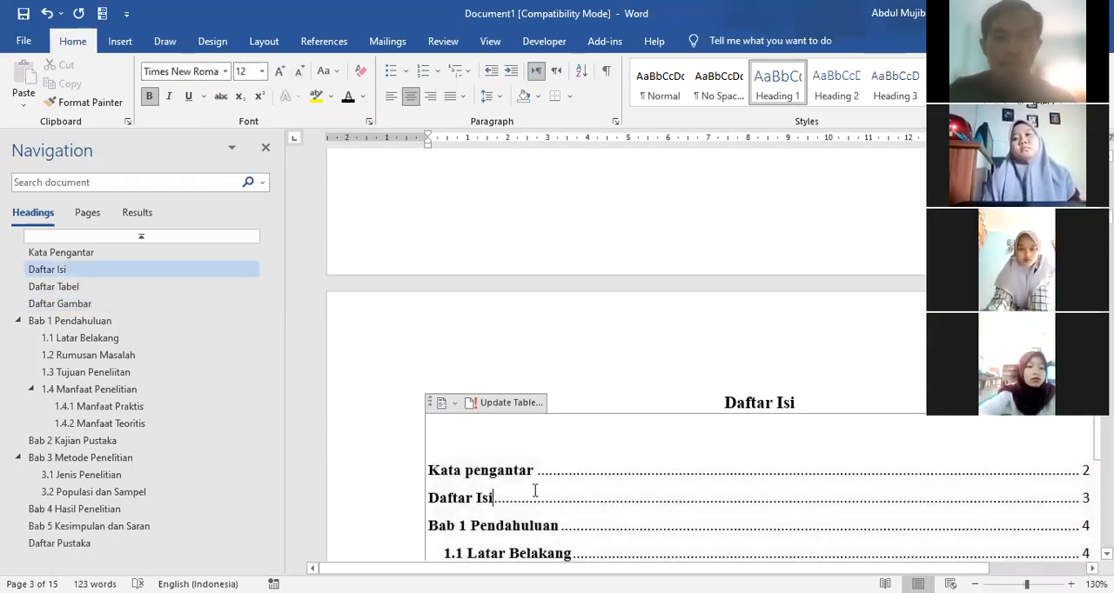
{"action": "left_click", "coordinate": [507, 403]}
{"action": "left_click", "coordinate": [517, 305]}
{"action": "left_click", "coordinate": [564, 335]}
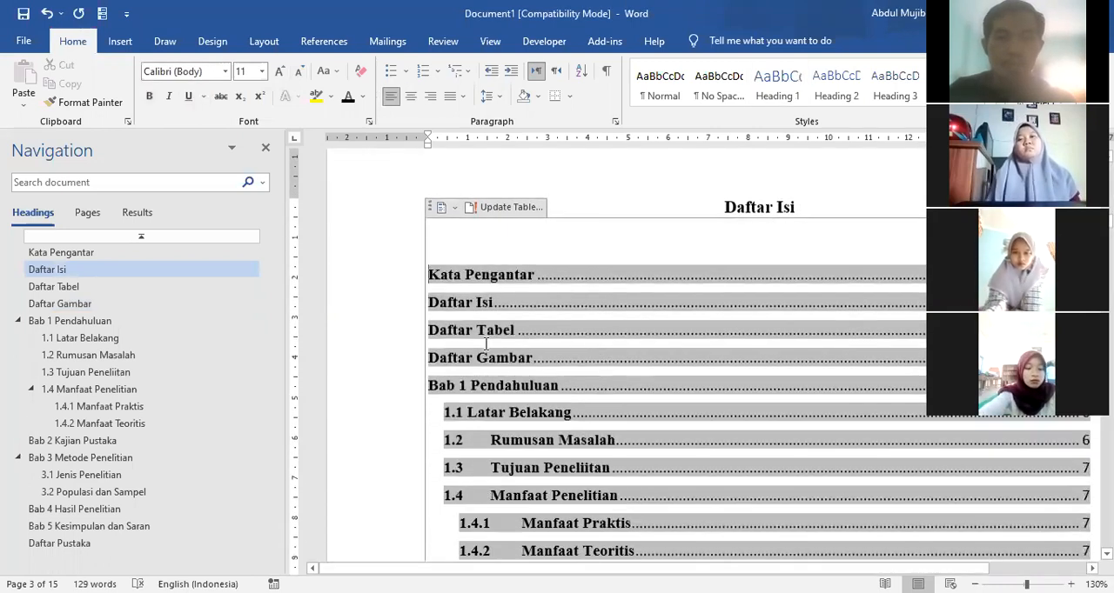
Step: Insert a table with 4 columns and 5 rows in section 1.1 Latar Belakang, above 1.2 Rumusan Masalah
{"action": "scroll", "coordinate": [650, 375], "scroll_direction": "down", "scroll_amount": 5}
{"action": "scroll", "coordinate": [650, 375], "scroll_direction": "down", "scroll_amount": 8}
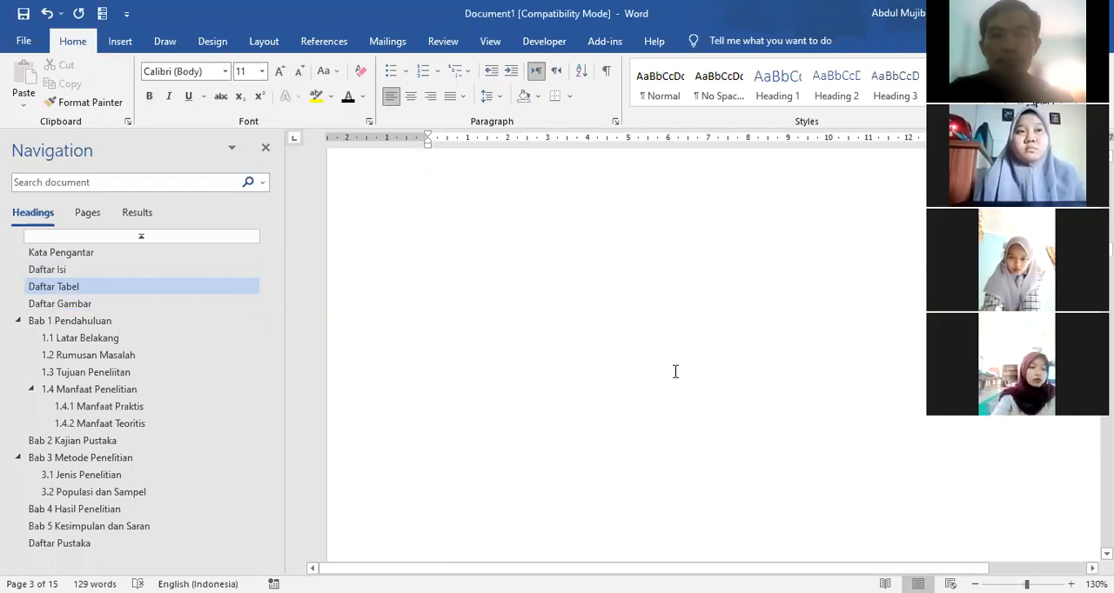
{"action": "left_click", "coordinate": [839, 267]}
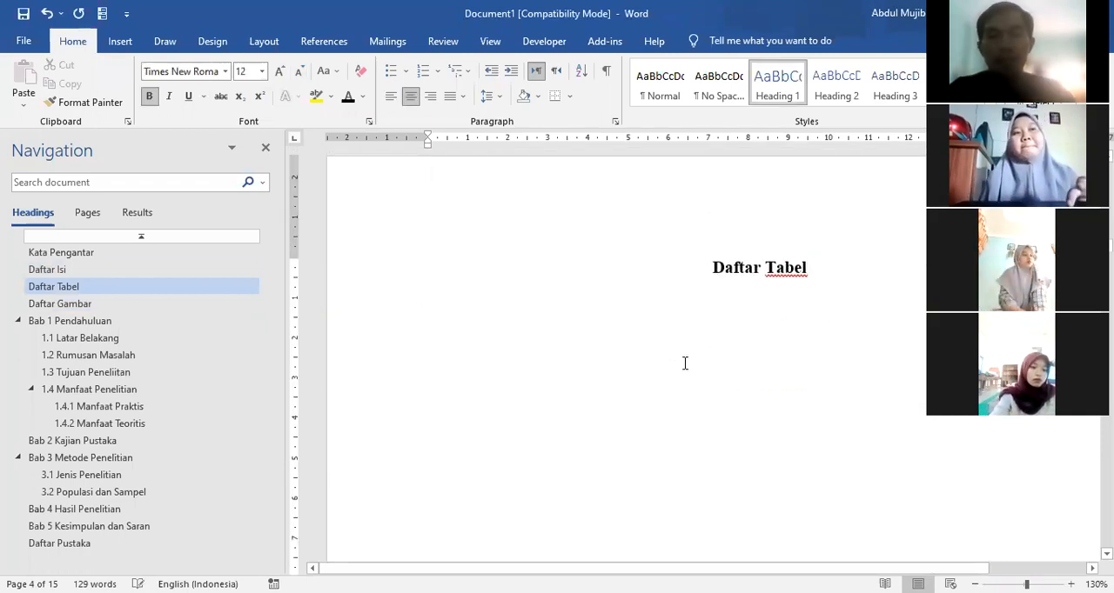
{"action": "scroll", "coordinate": [642, 352], "scroll_direction": "down", "scroll_amount": 10}
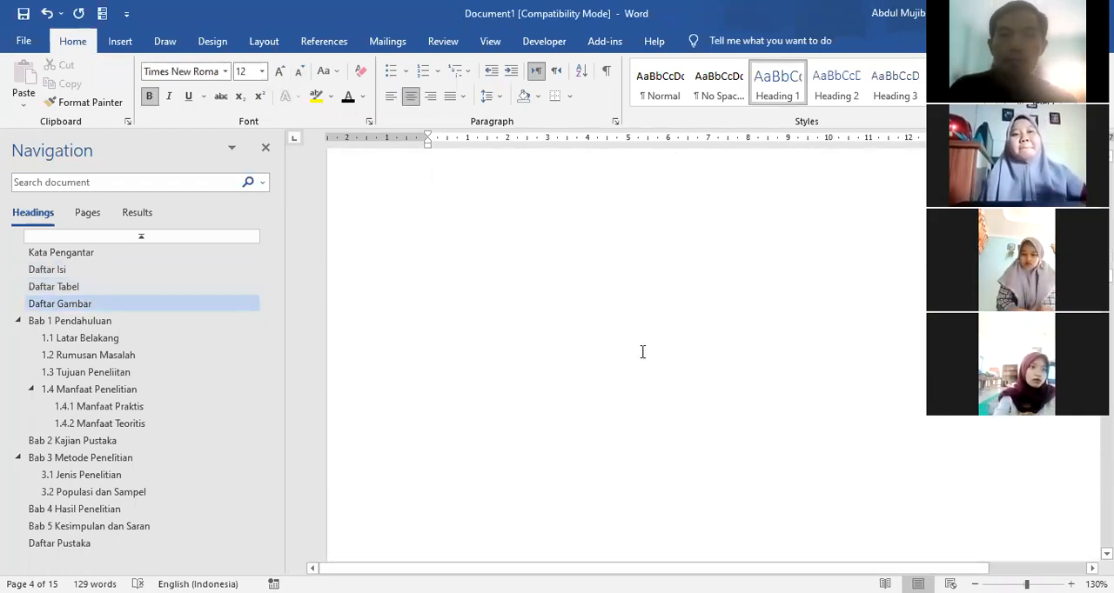
{"action": "scroll", "coordinate": [642, 352], "scroll_direction": "down", "scroll_amount": 6}
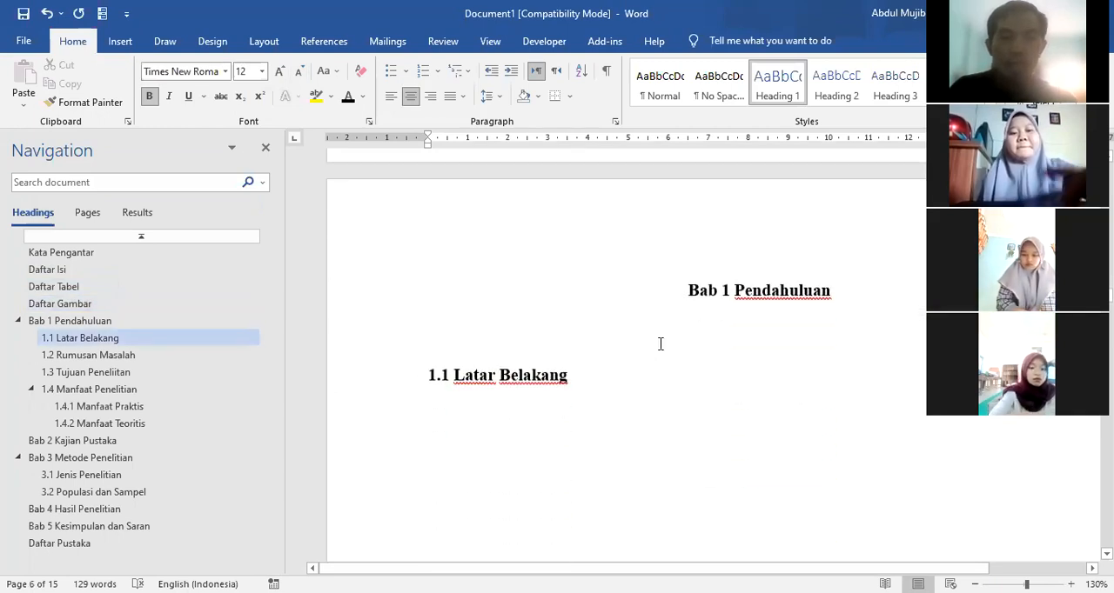
{"action": "scroll", "coordinate": [632, 324], "scroll_direction": "down", "scroll_amount": 3}
{"action": "scroll", "coordinate": [602, 347], "scroll_direction": "up", "scroll_amount": 2}
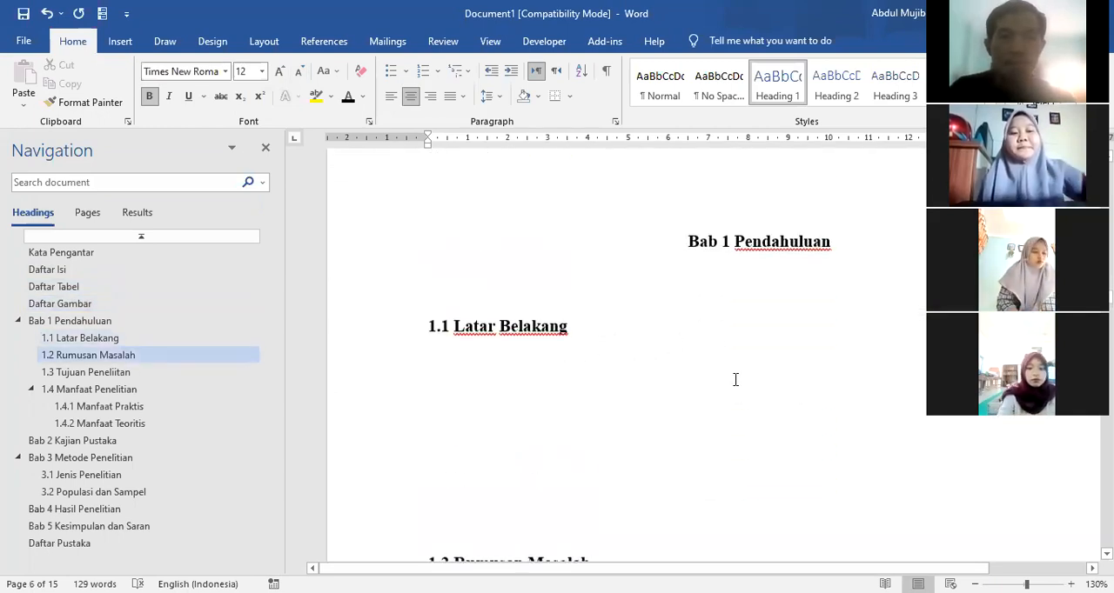
{"action": "scroll", "coordinate": [522, 435], "scroll_direction": "down", "scroll_amount": 3}
{"action": "left_click", "coordinate": [450, 228]}
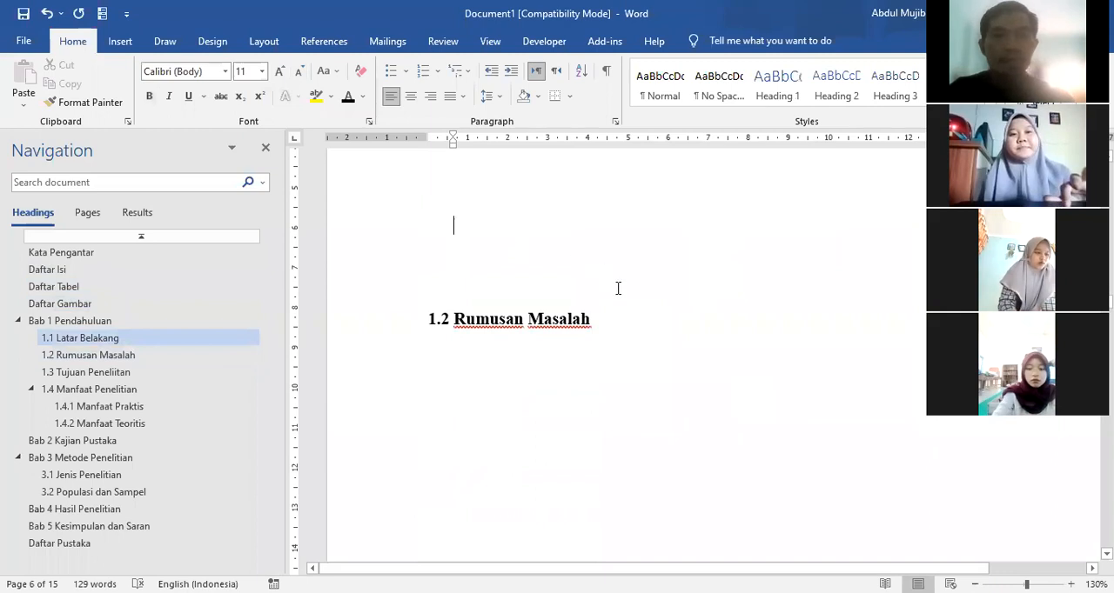
{"action": "scroll", "coordinate": [618, 288], "scroll_direction": "up", "scroll_amount": 3}
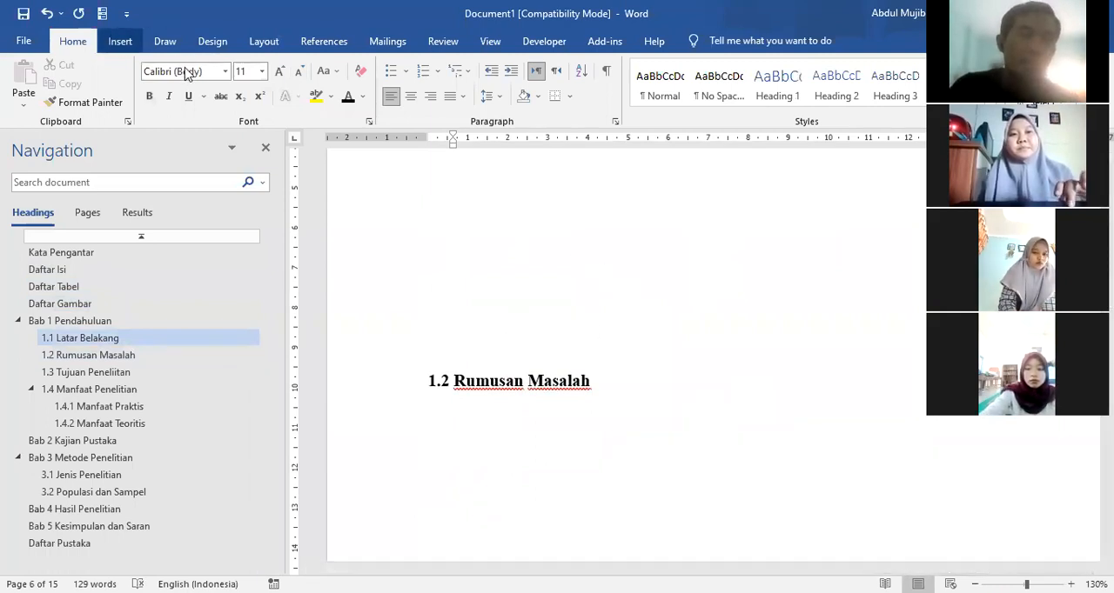
{"action": "left_click", "coordinate": [121, 42]}
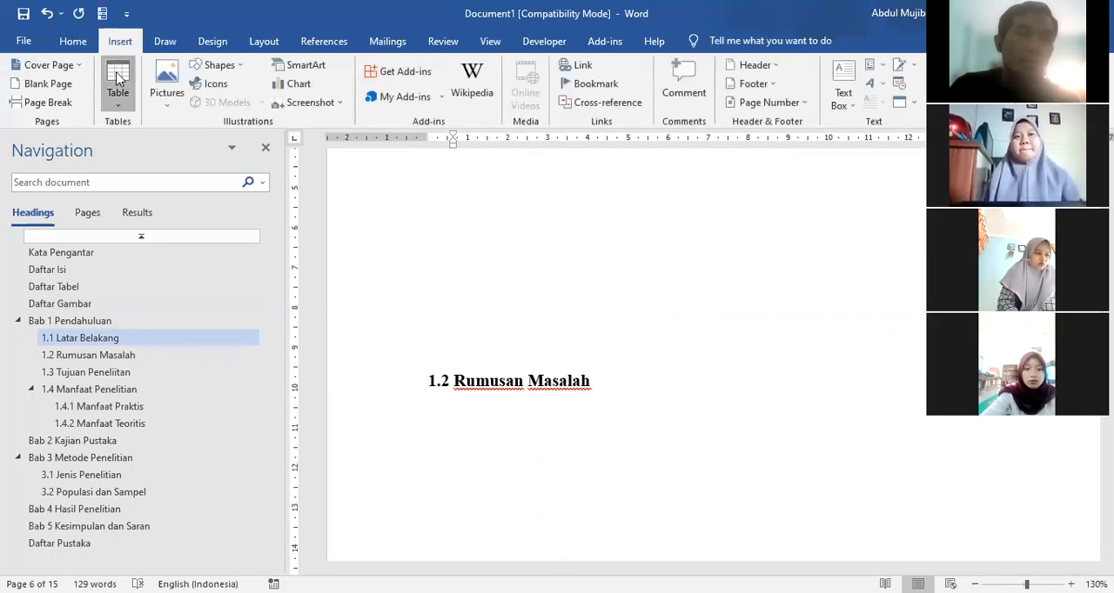
{"action": "left_click", "coordinate": [118, 83]}
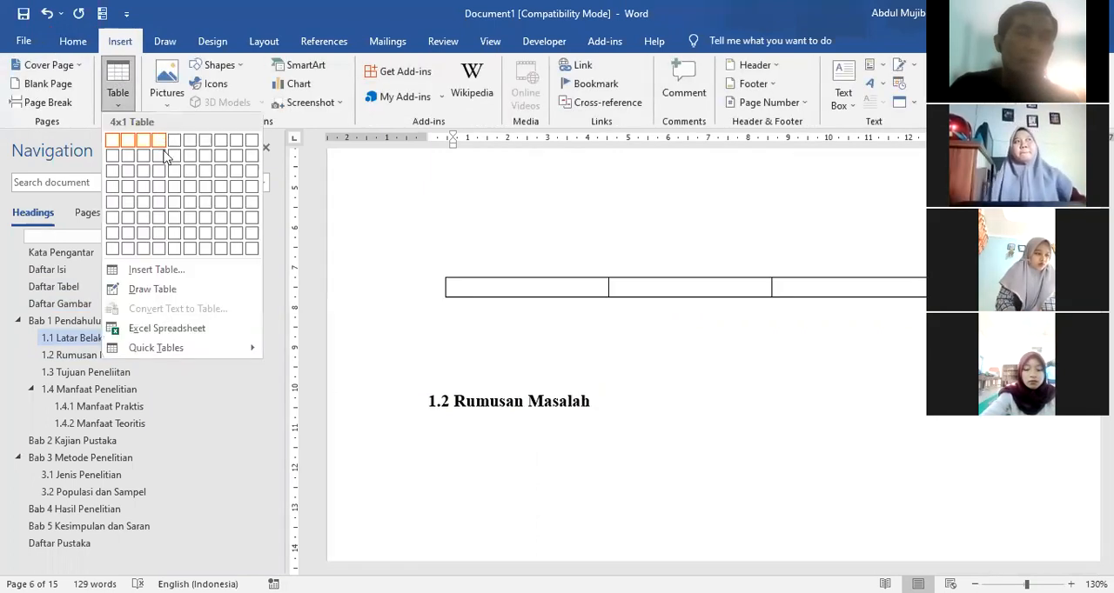
{"action": "left_click", "coordinate": [147, 205]}
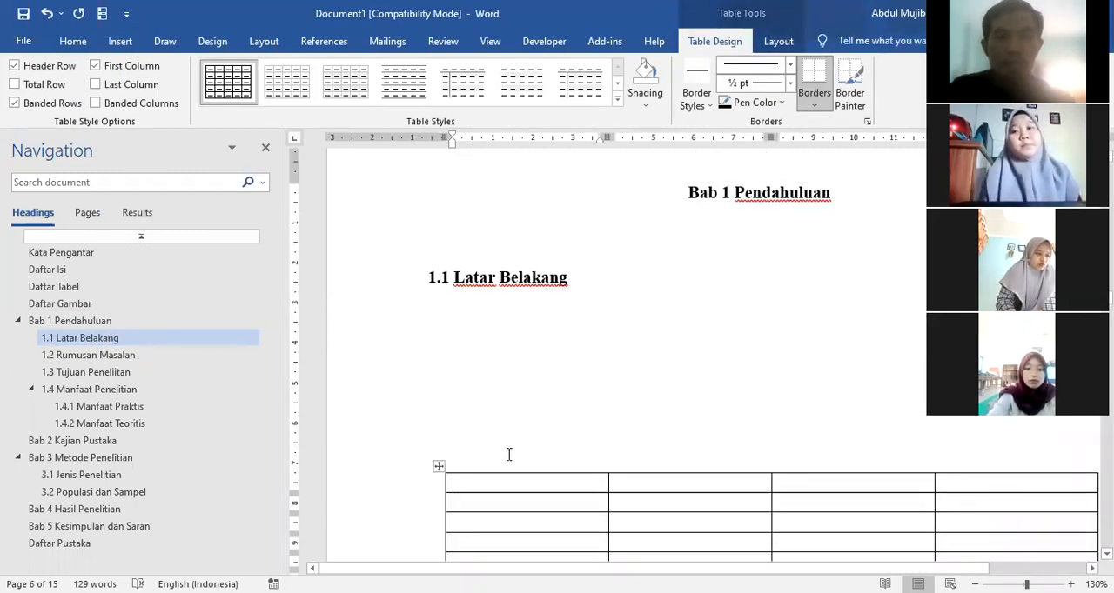
Step: Add an empty line directly above the new table in section 1.1 Latar Belakang
{"action": "scroll", "coordinate": [545, 415], "scroll_direction": "down", "scroll_amount": 2}
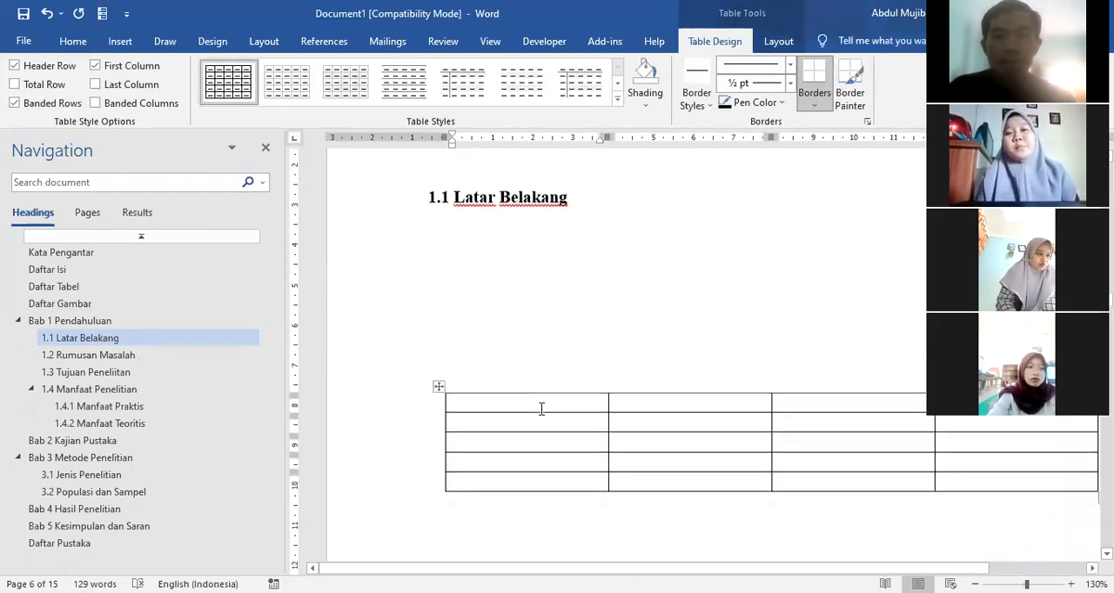
{"action": "left_click", "coordinate": [473, 354]}
{"action": "key", "text": "Return"}
Step: Select the whole table and open the caption settings for it
{"action": "left_click", "coordinate": [439, 388]}
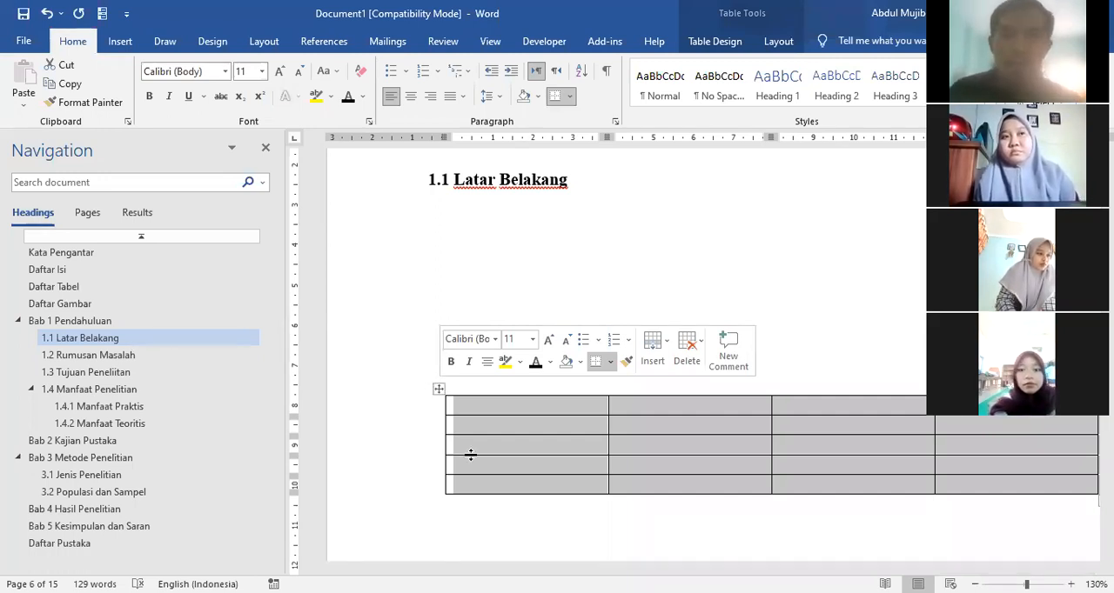
{"action": "left_click", "coordinate": [597, 308]}
{"action": "left_click", "coordinate": [520, 408]}
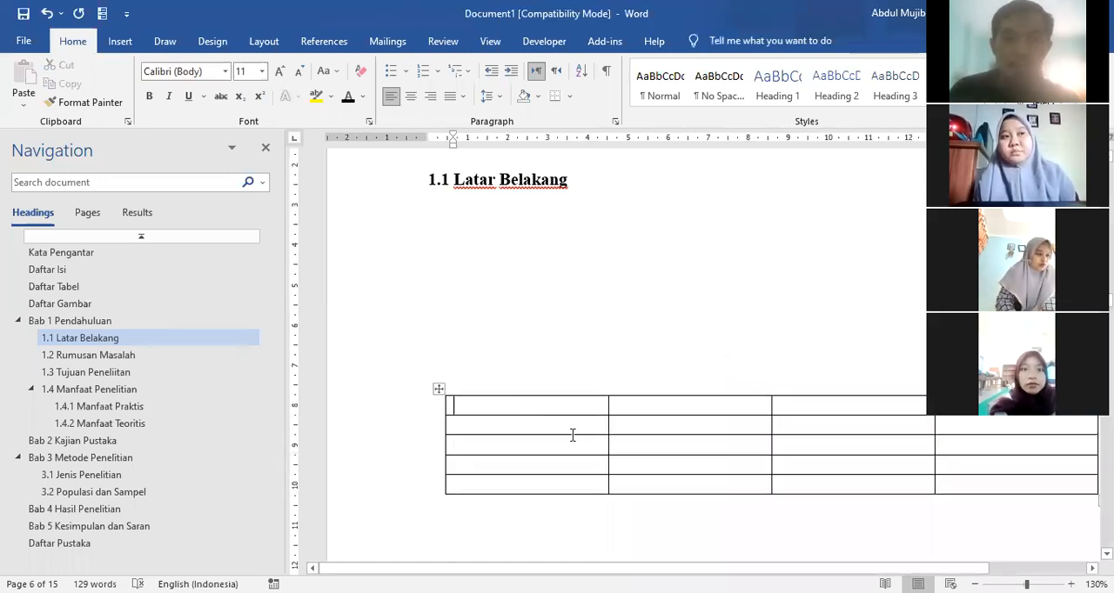
{"action": "left_click", "coordinate": [439, 387]}
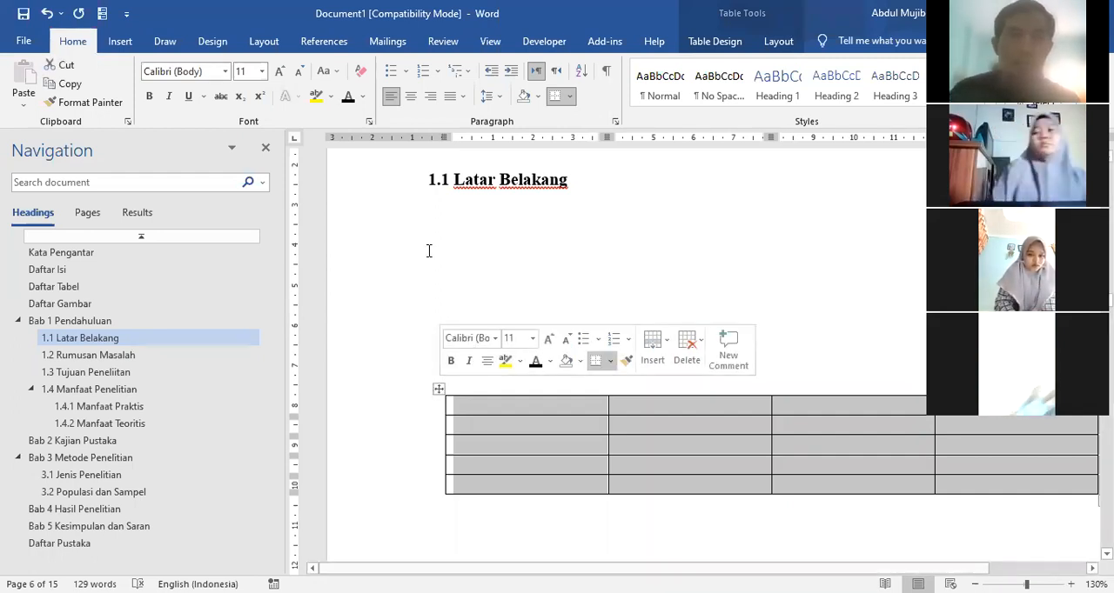
{"action": "left_click", "coordinate": [308, 43]}
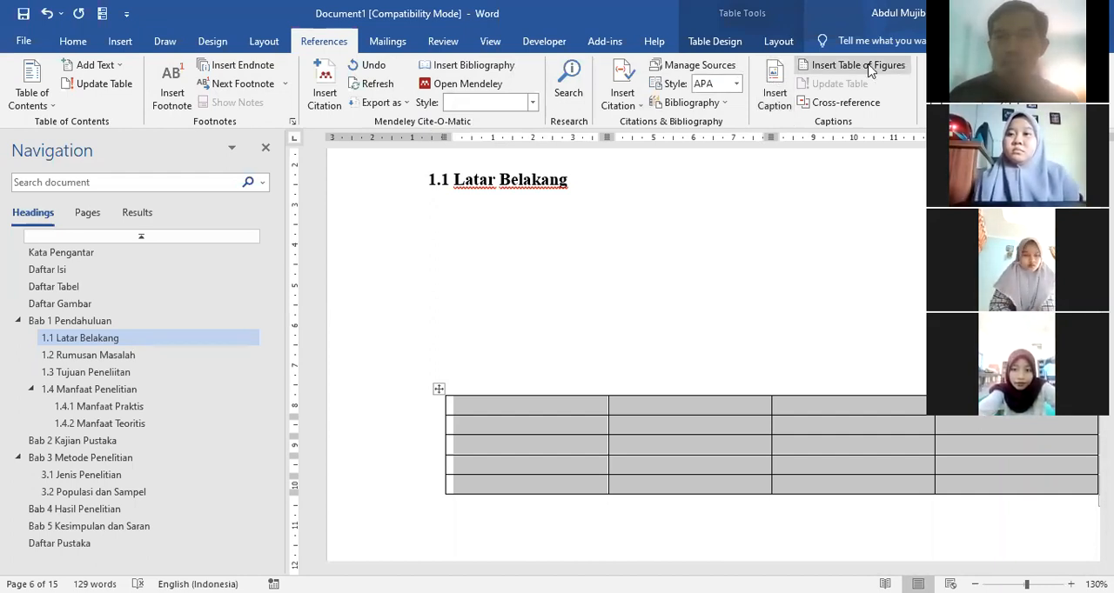
{"action": "left_click", "coordinate": [777, 87]}
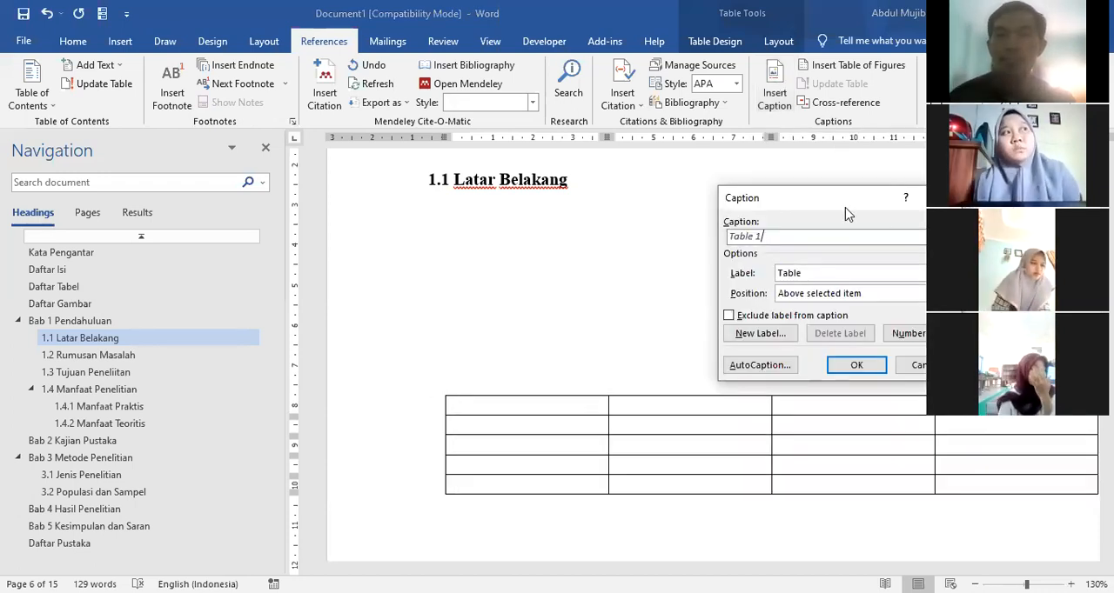
{"action": "left_click_drag", "start_coordinate": [840, 207], "coordinate": [518, 253]}
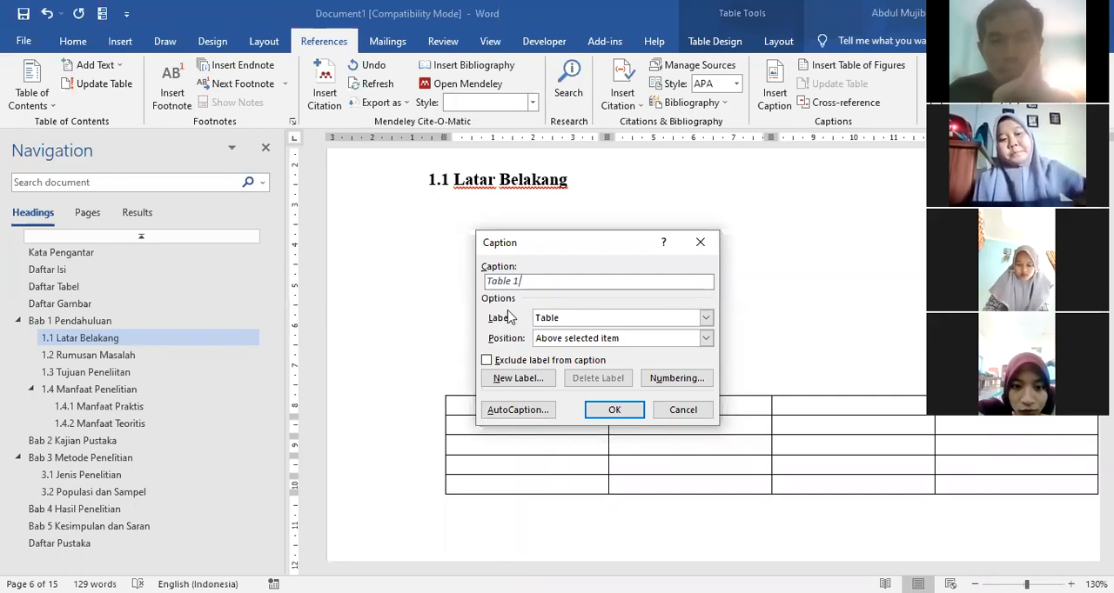
Step: Examine the available caption labels and positions, keeping Table and Above selected item chosen
{"action": "left_click", "coordinate": [570, 319]}
{"action": "left_click", "coordinate": [570, 319]}
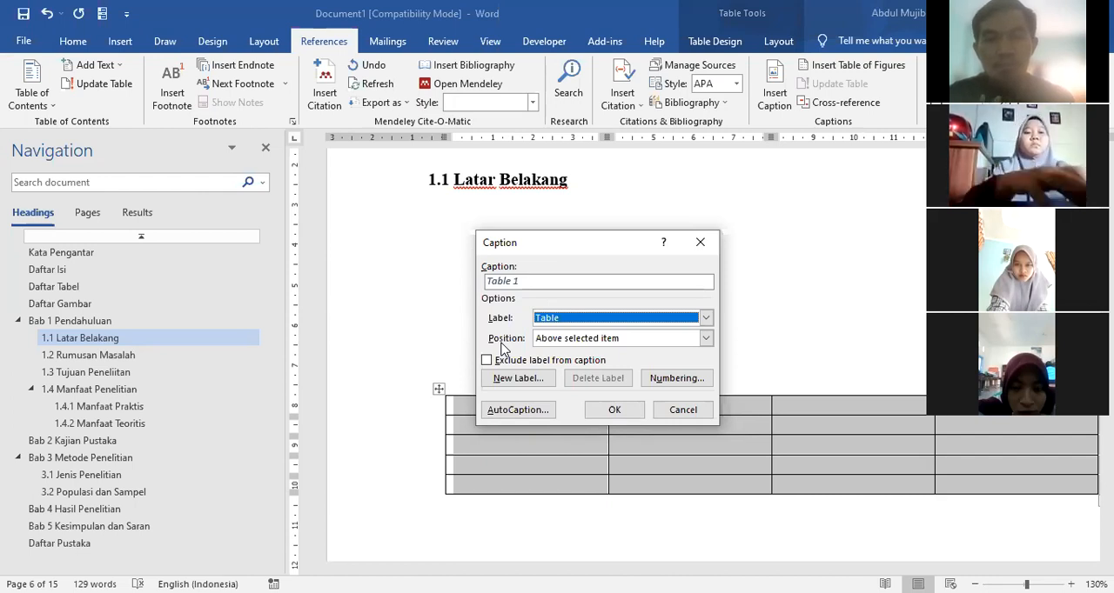
{"action": "left_click", "coordinate": [705, 339]}
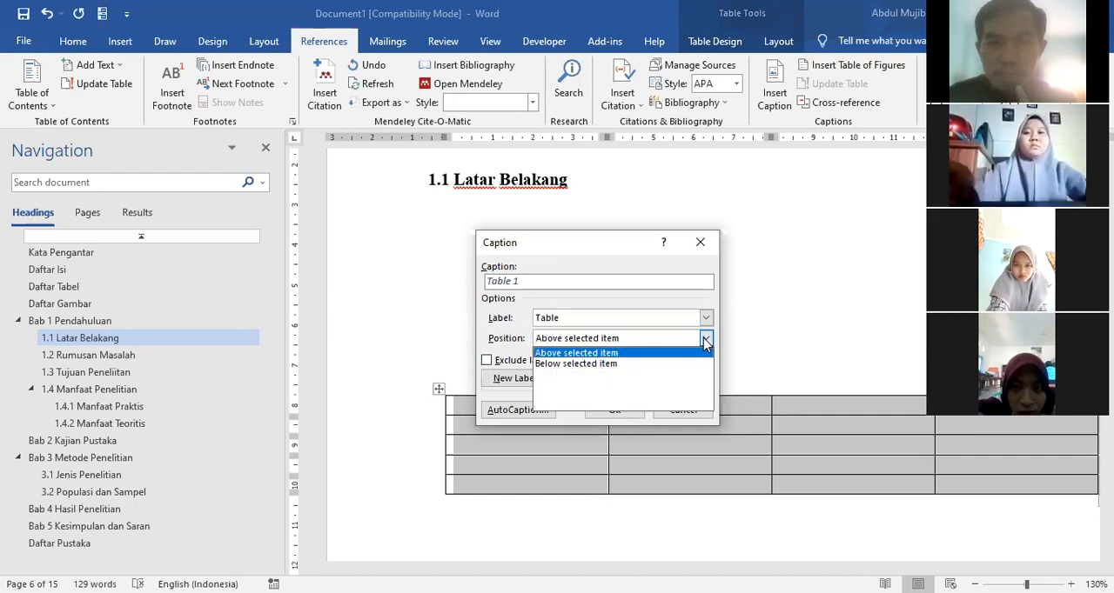
{"action": "left_click", "coordinate": [585, 355]}
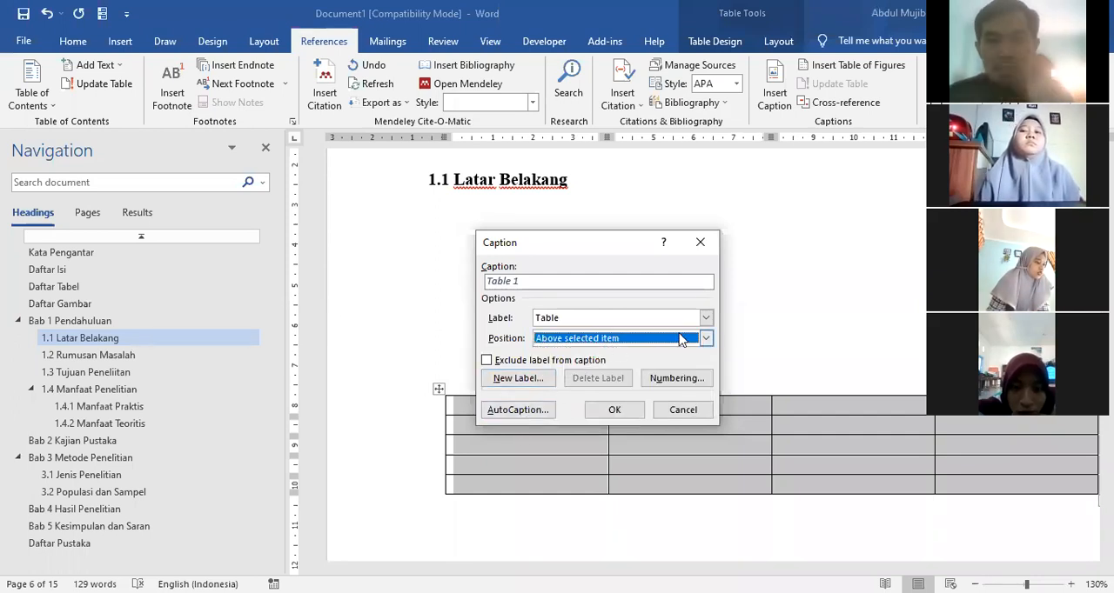
{"action": "left_click", "coordinate": [573, 321]}
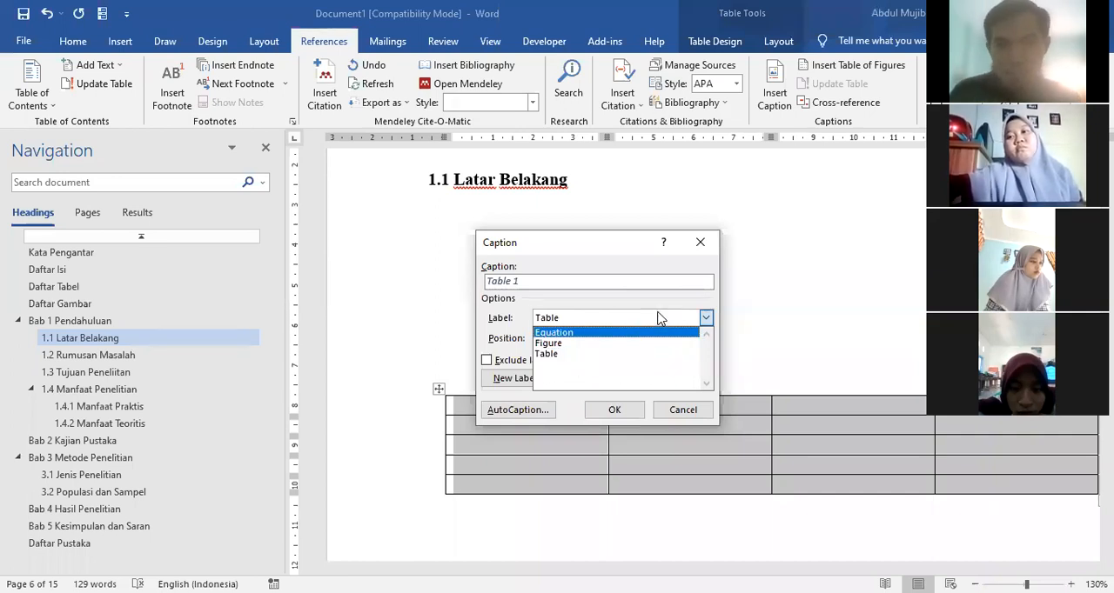
{"action": "left_click", "coordinate": [520, 312]}
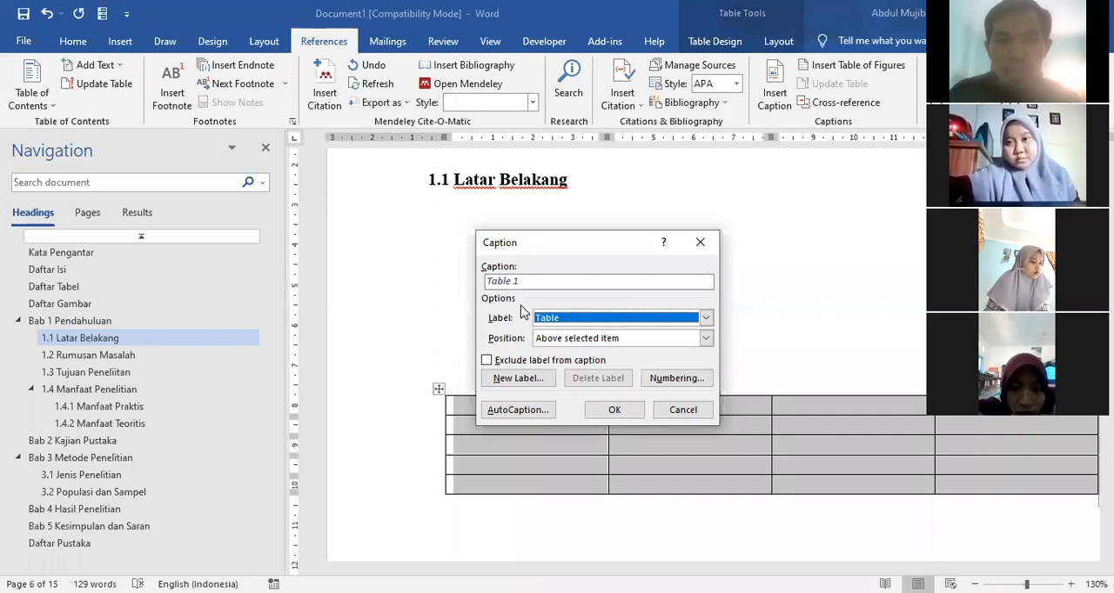
Step: Create a new caption label named "Tabel 1." for the table
{"action": "left_click", "coordinate": [498, 383]}
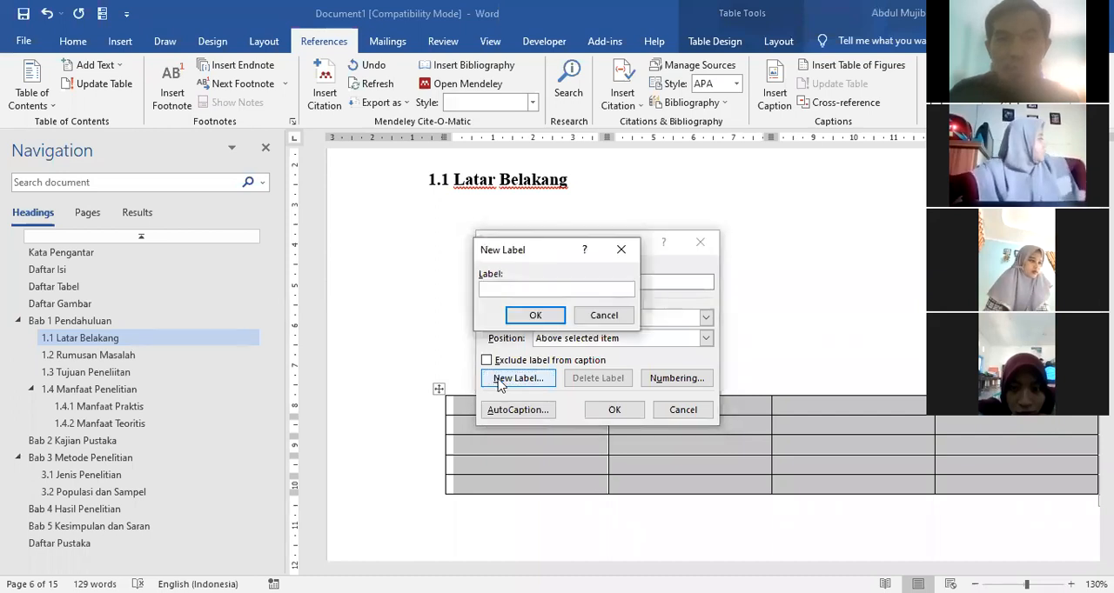
{"action": "type", "text": "Tabel 1."}
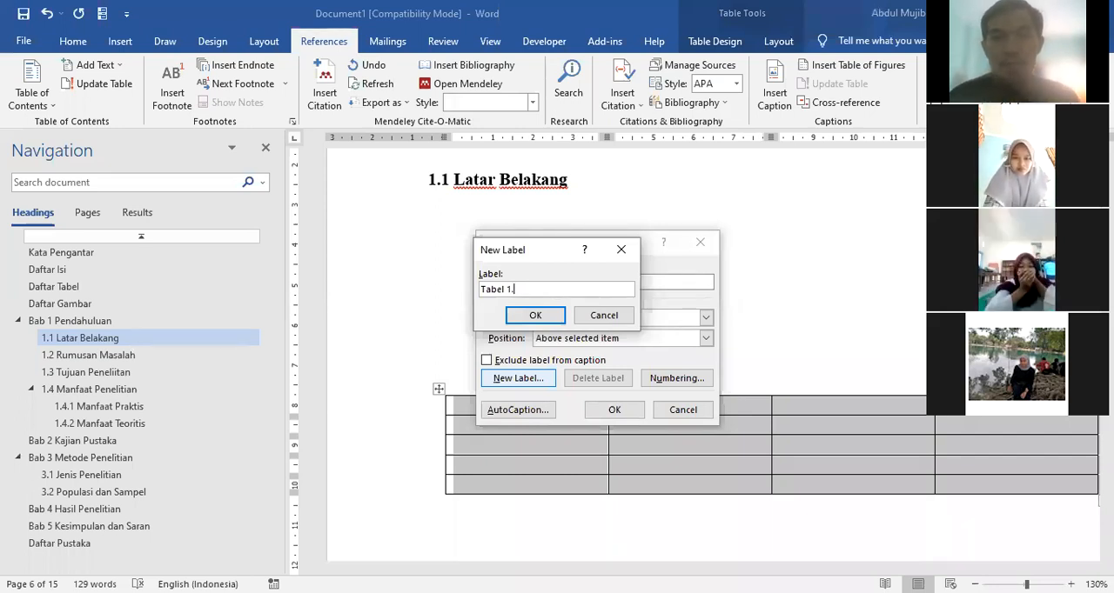
{"action": "left_click", "coordinate": [518, 317]}
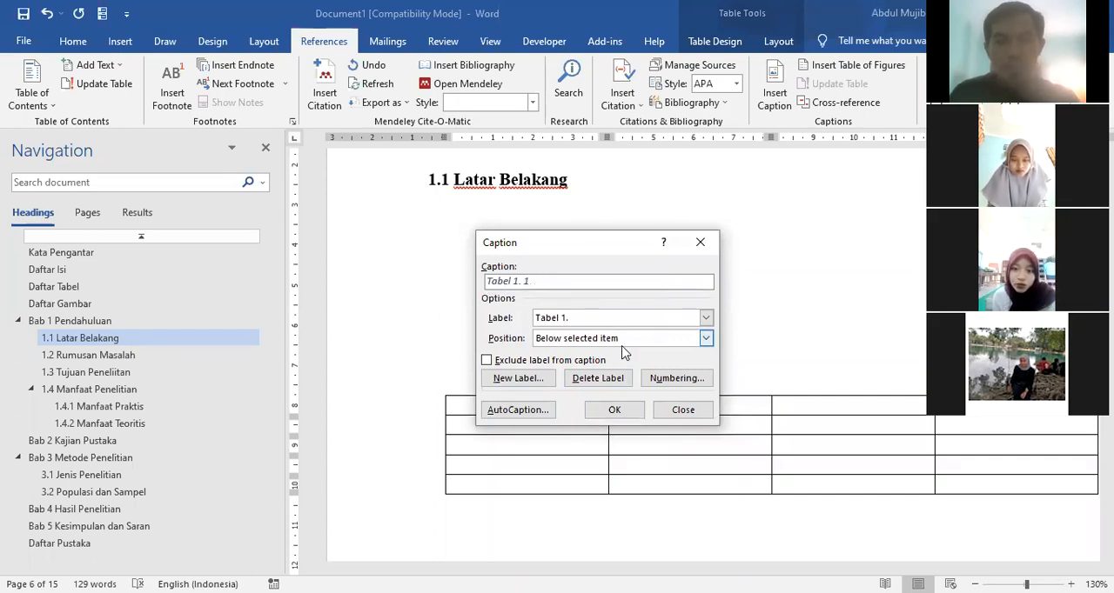
Step: Insert the caption "Tabel 1. 1 Daftar Nilai Siswa" below the table
{"action": "type", "text": "Daftar Nilai Siswa"}
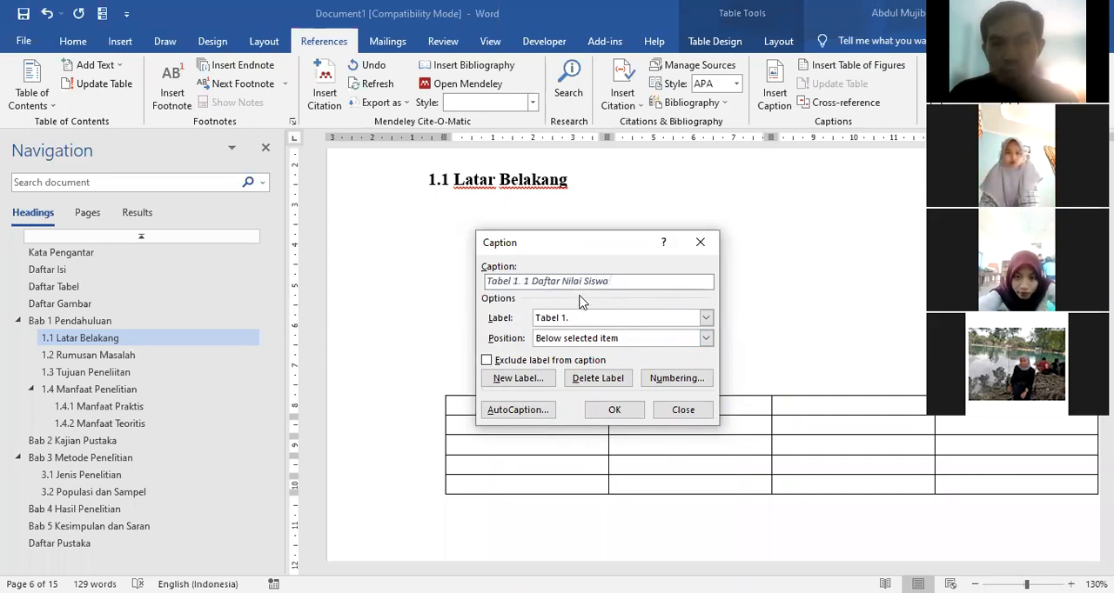
{"action": "left_click", "coordinate": [614, 410]}
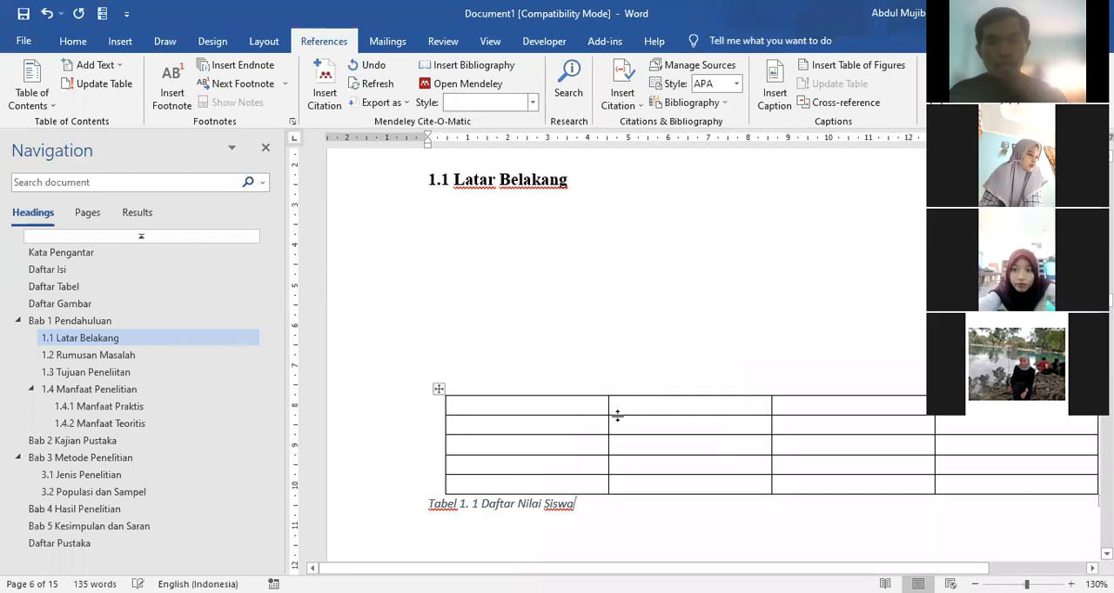
Step: Delete the whole caption line below the table
{"action": "left_click", "coordinate": [439, 388]}
{"action": "left_click", "coordinate": [439, 511]}
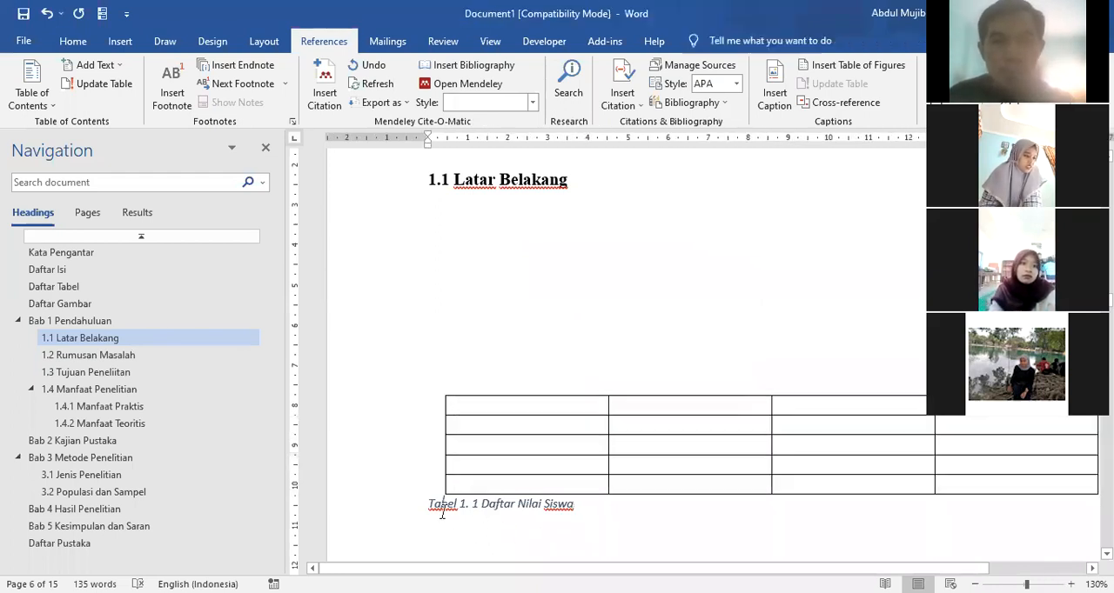
{"action": "left_click", "coordinate": [403, 515]}
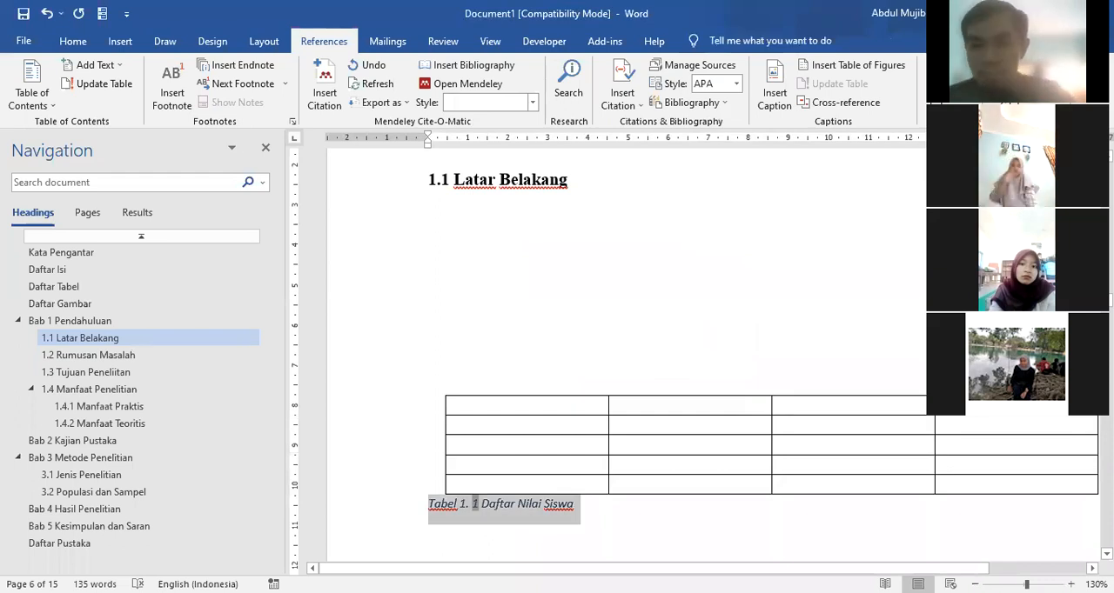
{"action": "key", "text": "Delete"}
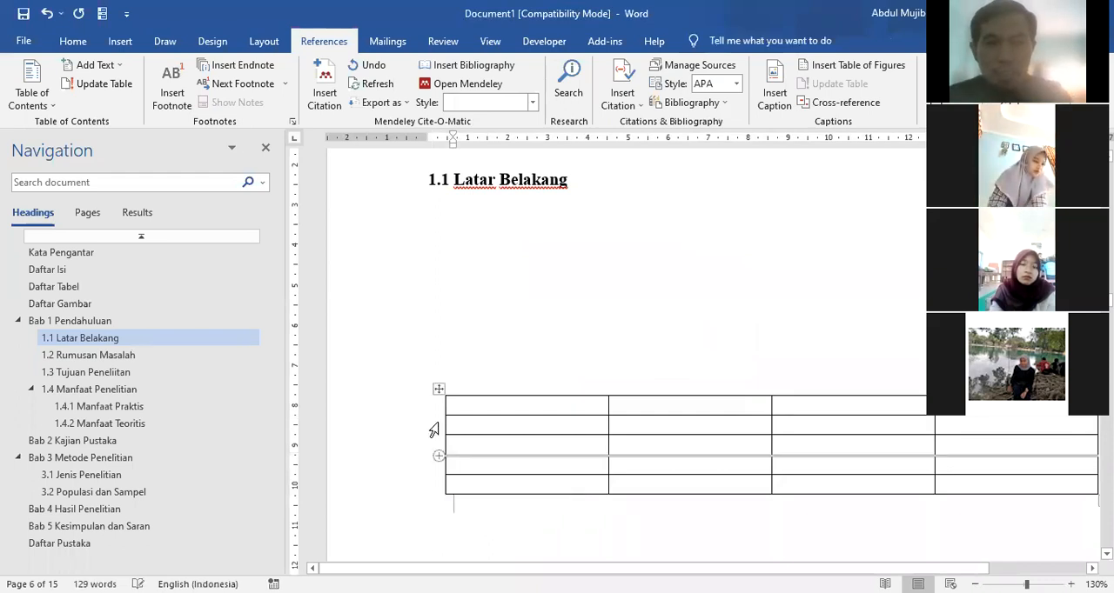
Step: Insert the caption "Tabel 1. 1 Daftar Nilai Siswa" above the table under 1.1 Latar Belakang, using the label Tabel 1
{"action": "left_click", "coordinate": [438, 389]}
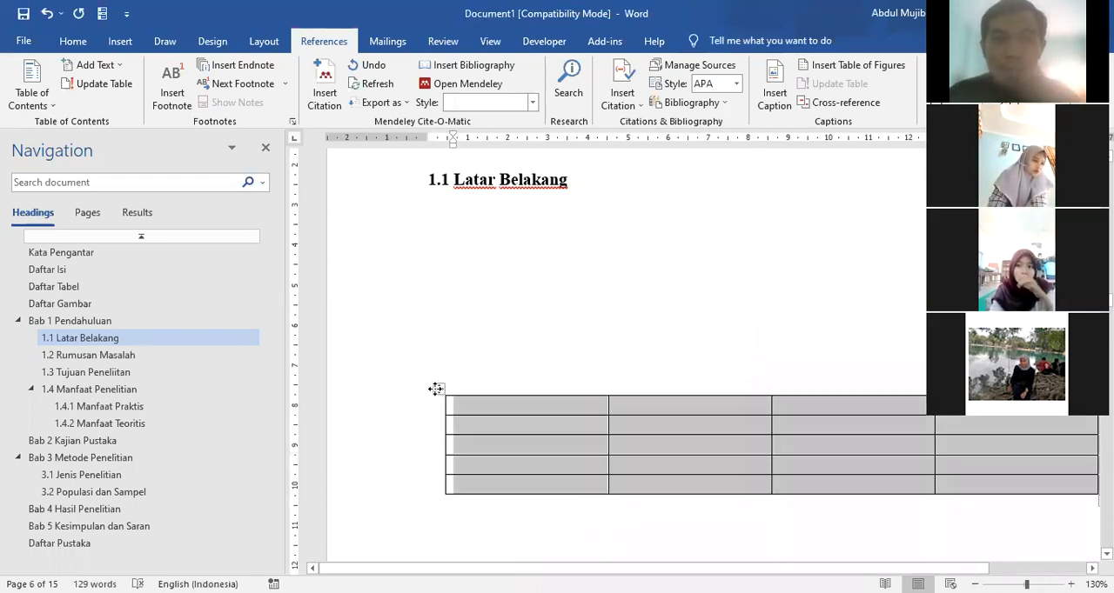
{"action": "left_click", "coordinate": [773, 97]}
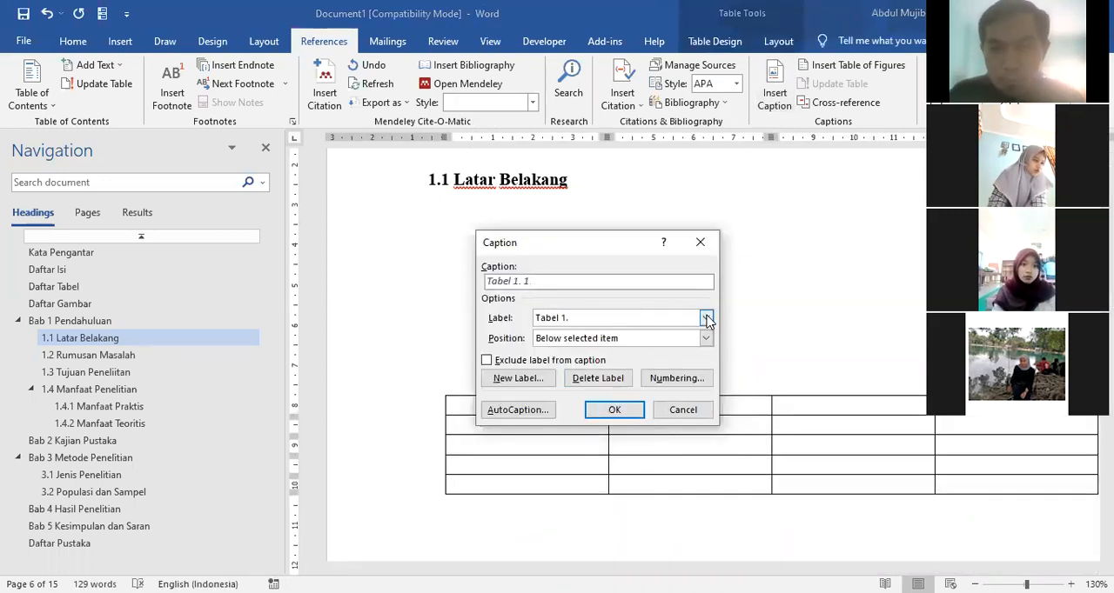
{"action": "left_click", "coordinate": [644, 322]}
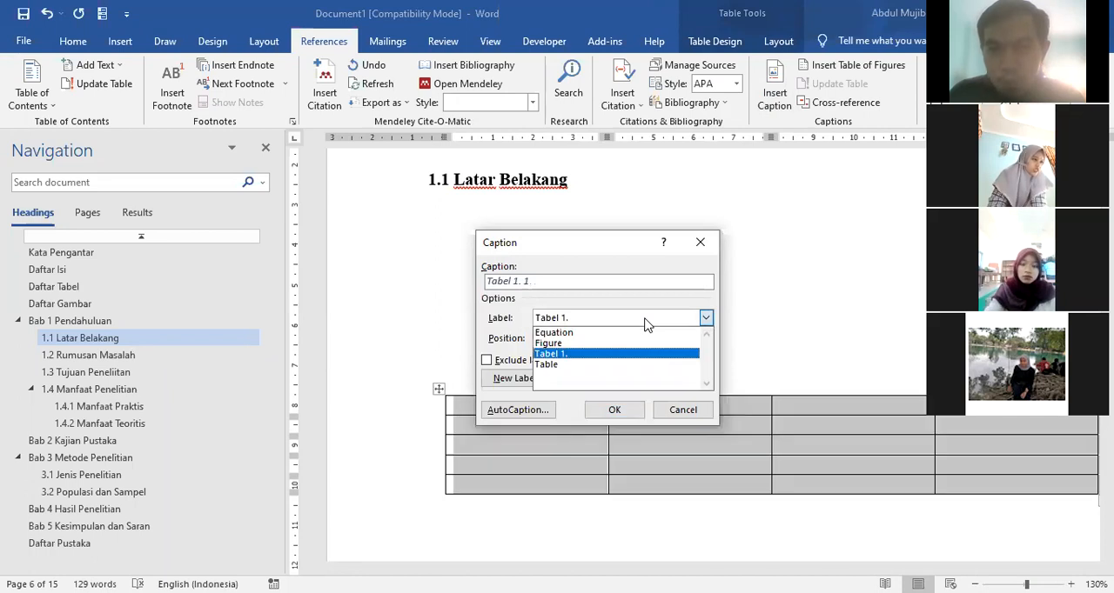
{"action": "left_click", "coordinate": [644, 323]}
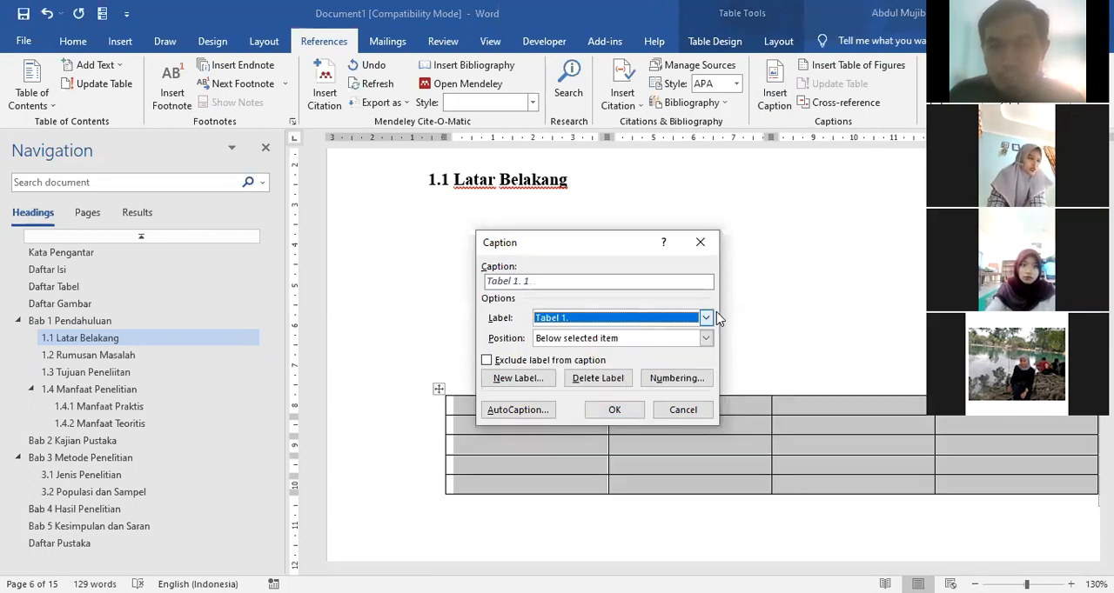
{"action": "left_click", "coordinate": [615, 340]}
{"action": "left_click", "coordinate": [583, 353]}
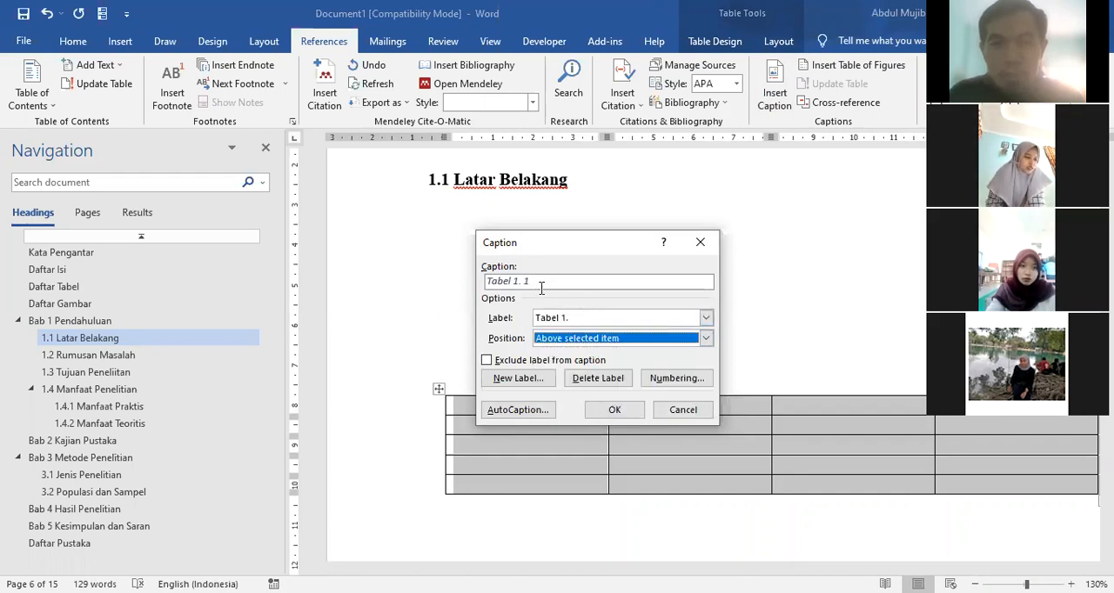
{"action": "left_click", "coordinate": [581, 286]}
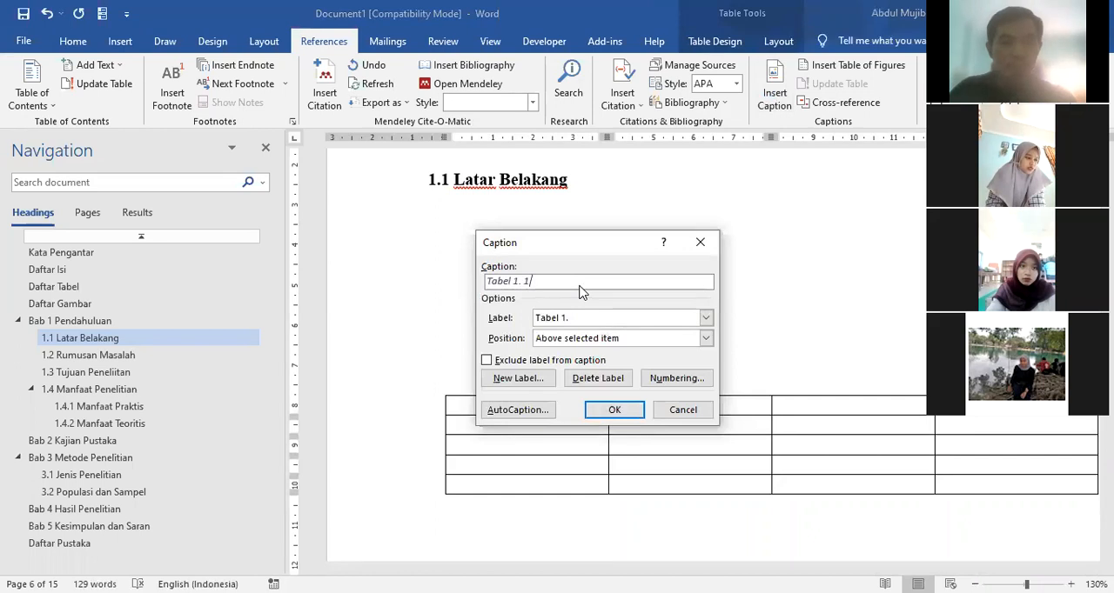
{"action": "type", "text": "Da"}
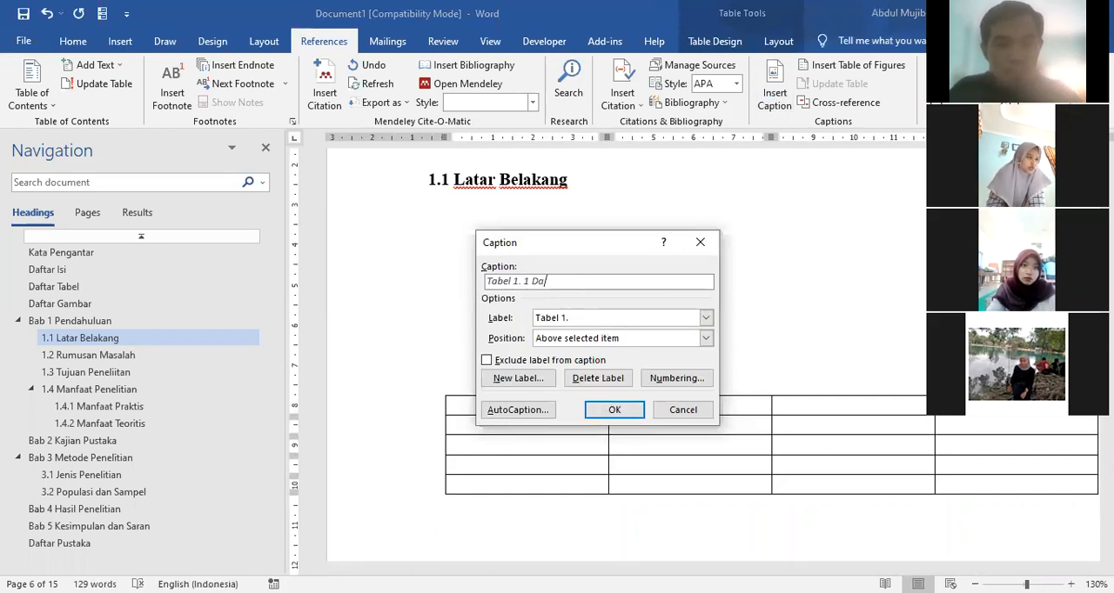
{"action": "type", "text": "ftar Nilai Siswa"}
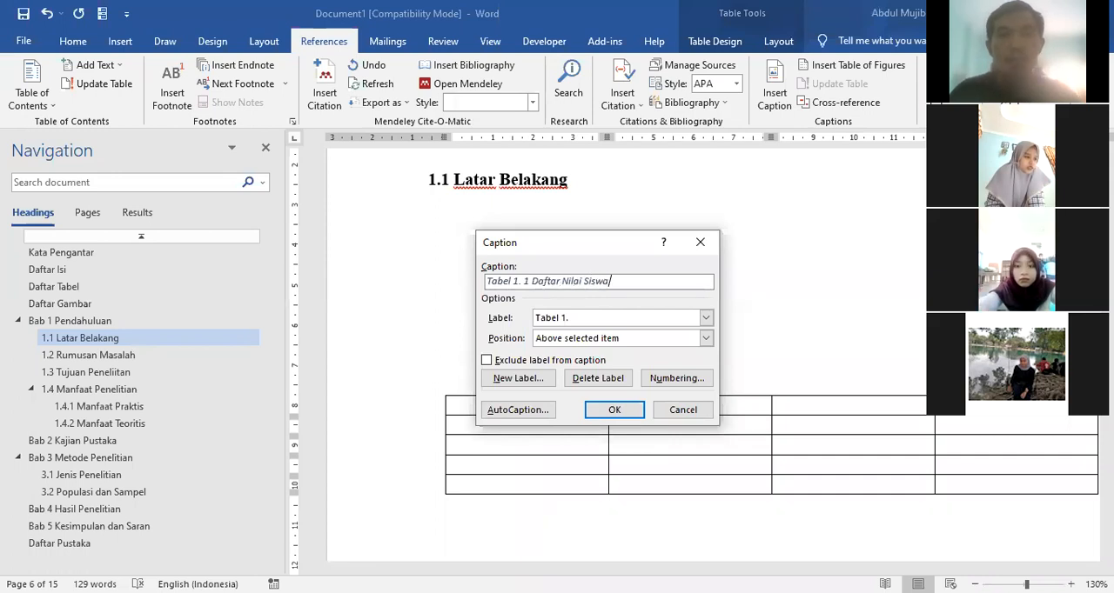
{"action": "left_click", "coordinate": [612, 411]}
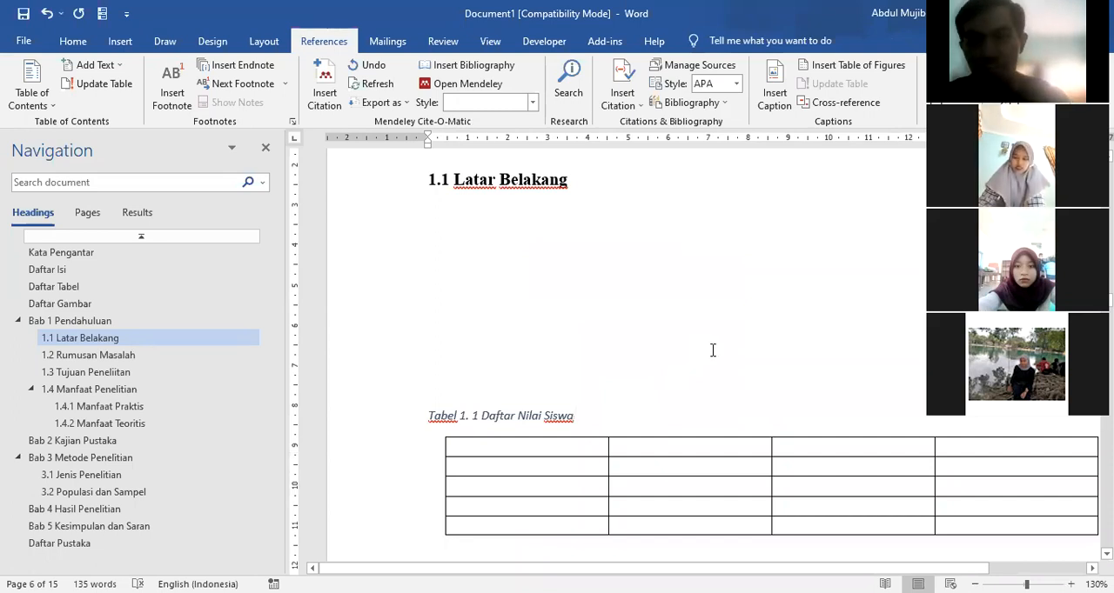
Step: Center the Daftar Nilai Siswa caption, remove its italics and make it bold
{"action": "left_click", "coordinate": [382, 420]}
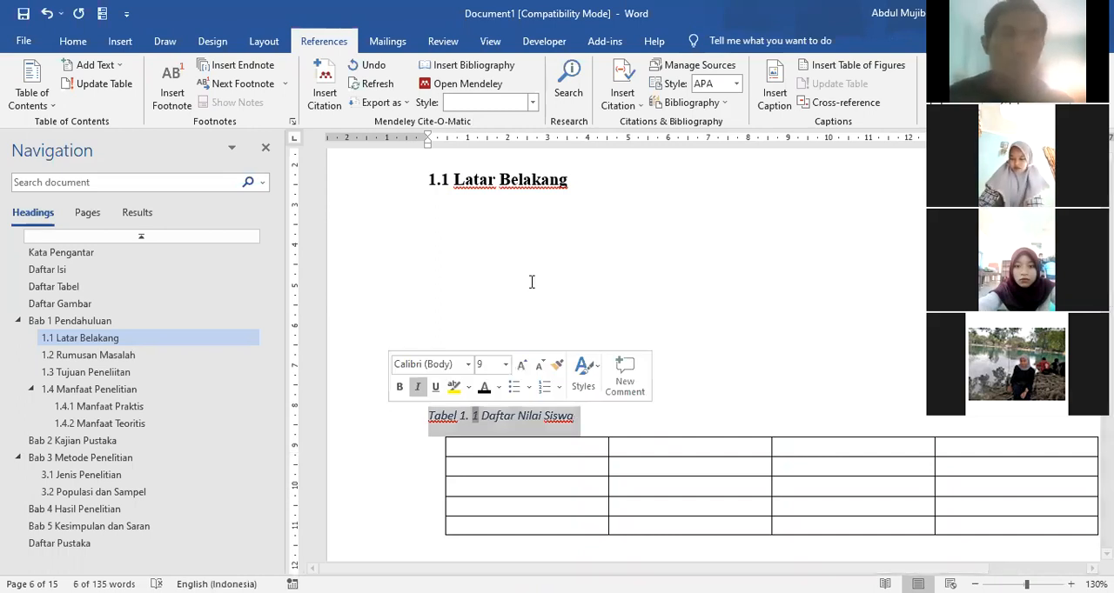
{"action": "left_click", "coordinate": [74, 42]}
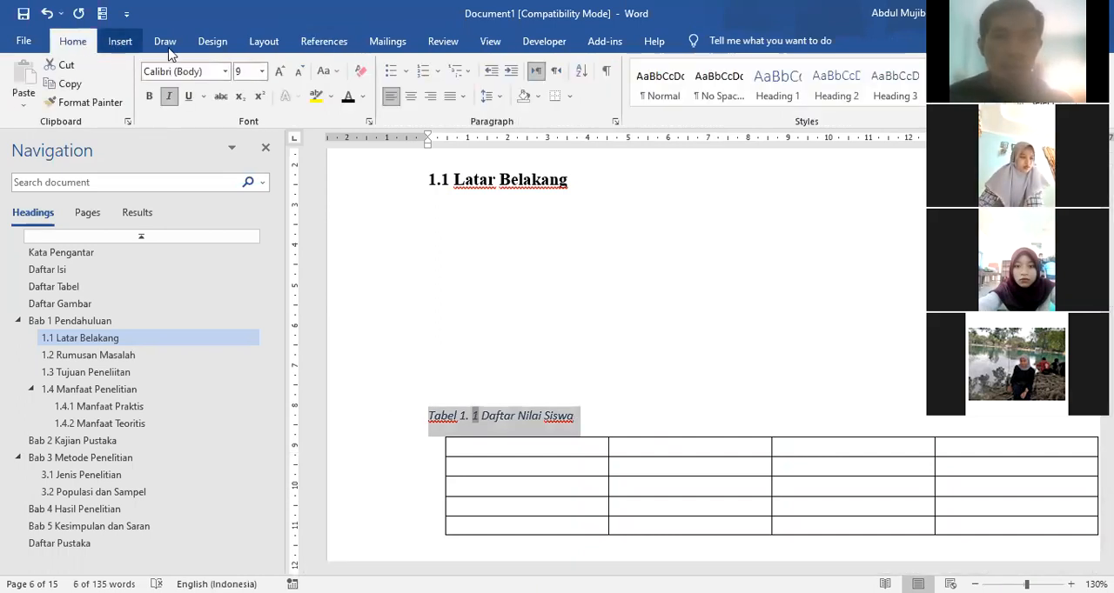
{"action": "left_click", "coordinate": [411, 96]}
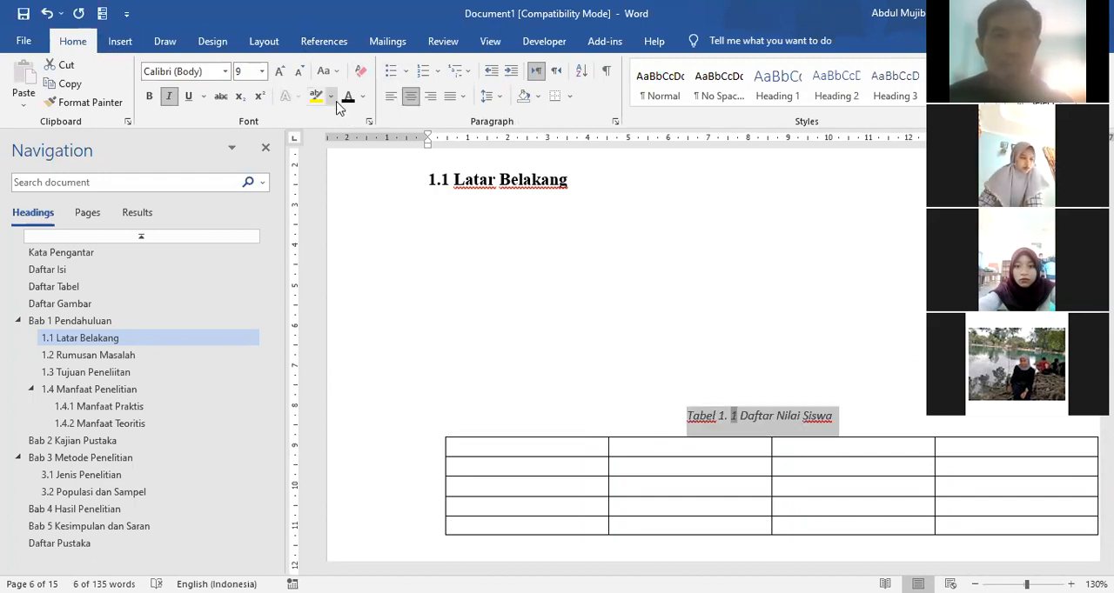
{"action": "left_click", "coordinate": [173, 97]}
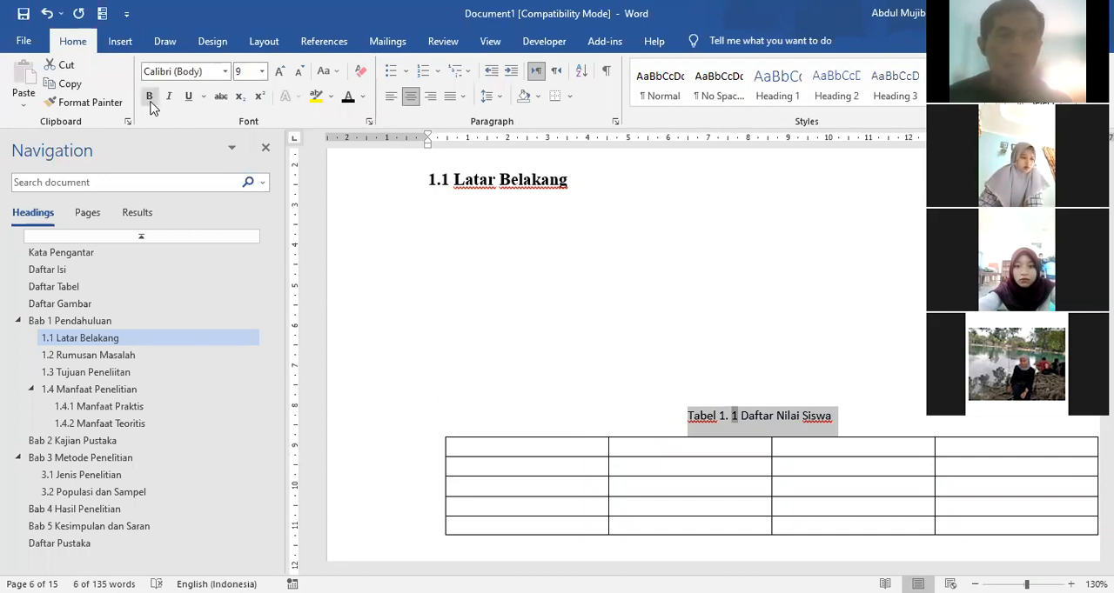
{"action": "left_click", "coordinate": [151, 100]}
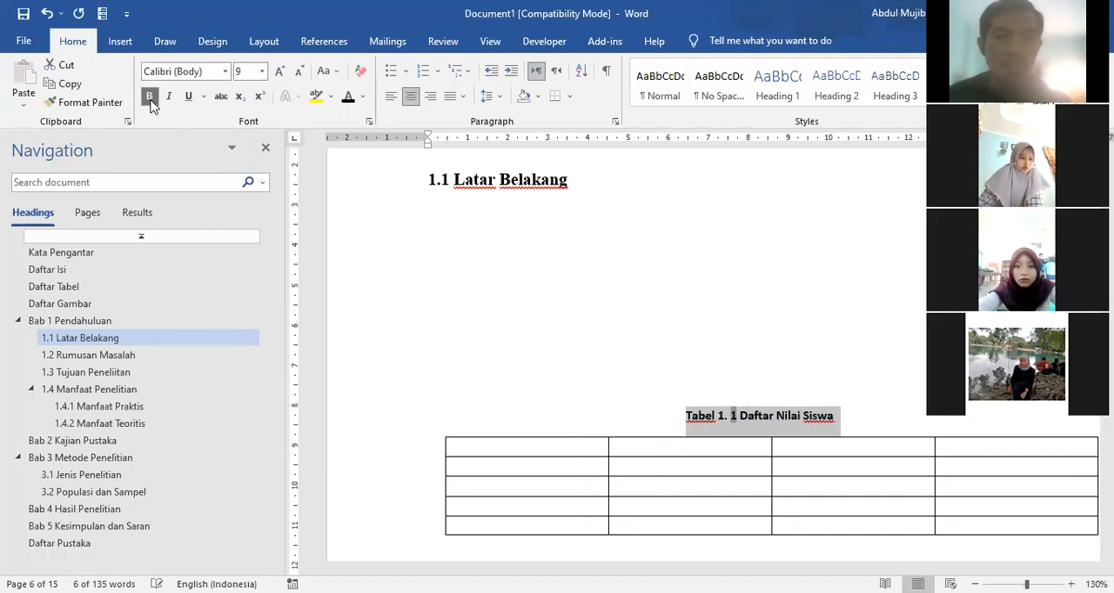
Step: Set the Daftar Nilai Siswa caption in Times New Roman and enlarge its font by three sizes
{"action": "left_click", "coordinate": [225, 72]}
{"action": "left_click", "coordinate": [206, 149]}
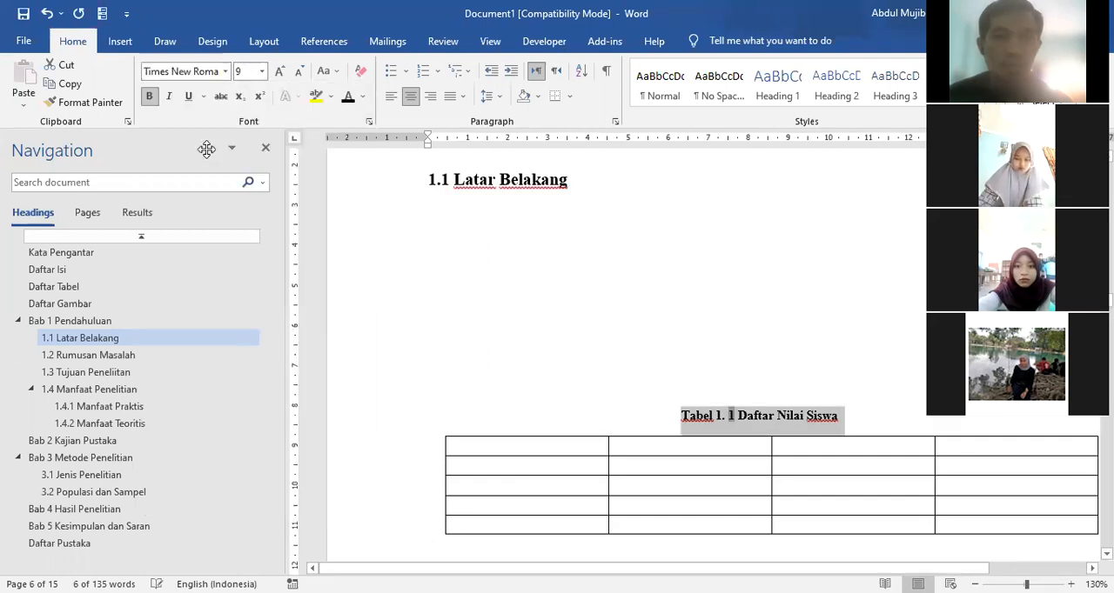
{"action": "left_click", "coordinate": [279, 72]}
{"action": "left_click", "coordinate": [279, 72]}
{"action": "left_click", "coordinate": [279, 72]}
{"action": "left_click", "coordinate": [453, 319]}
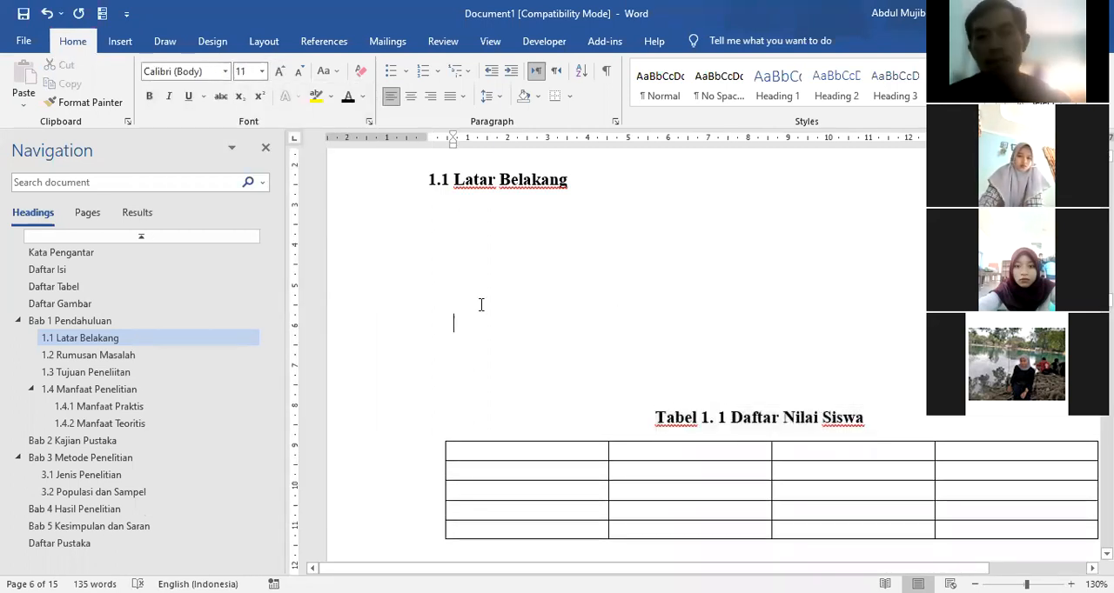
Step: Insert a table with four columns and four rows under the heading 1.3 Tujuan Peneliitan
{"action": "scroll", "coordinate": [473, 316], "scroll_direction": "down", "scroll_amount": 2}
{"action": "scroll", "coordinate": [497, 301], "scroll_direction": "down", "scroll_amount": 15}
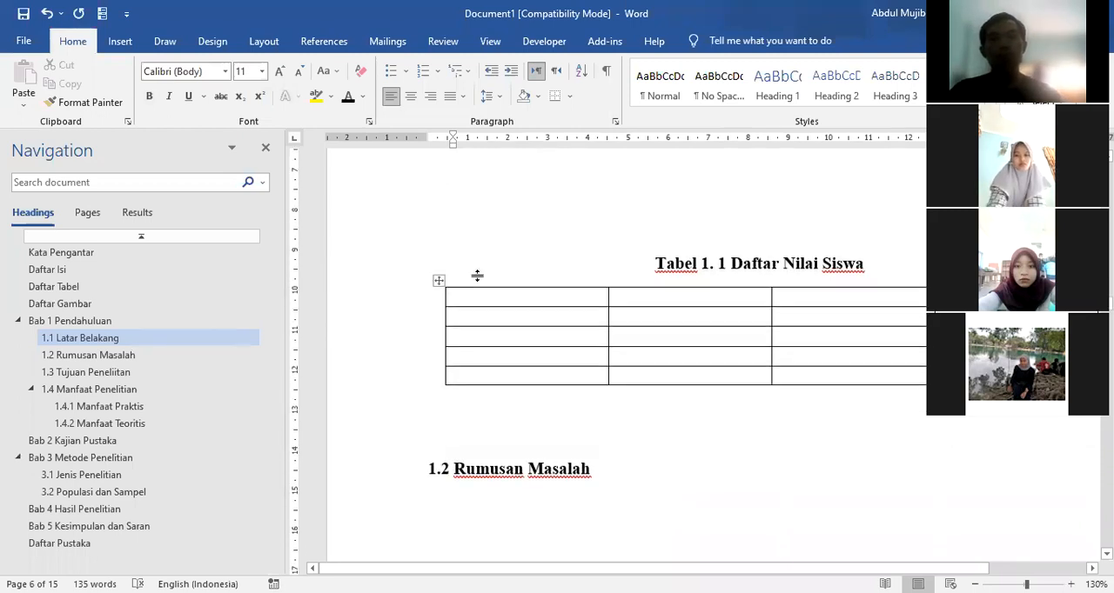
{"action": "scroll", "coordinate": [496, 296], "scroll_direction": "down", "scroll_amount": 10}
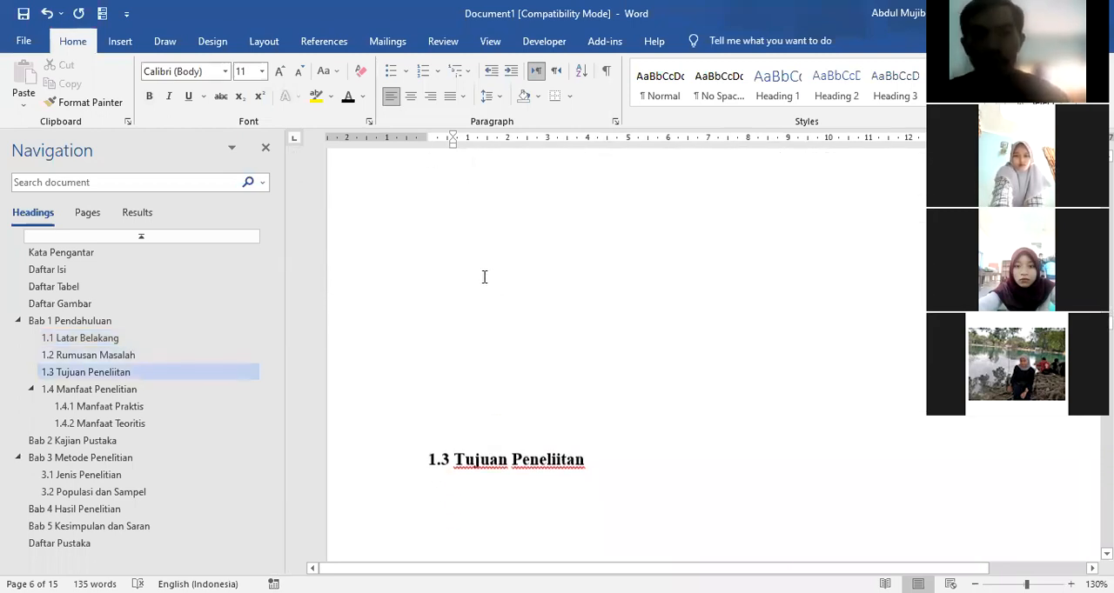
{"action": "scroll", "coordinate": [489, 307], "scroll_direction": "down", "scroll_amount": 5}
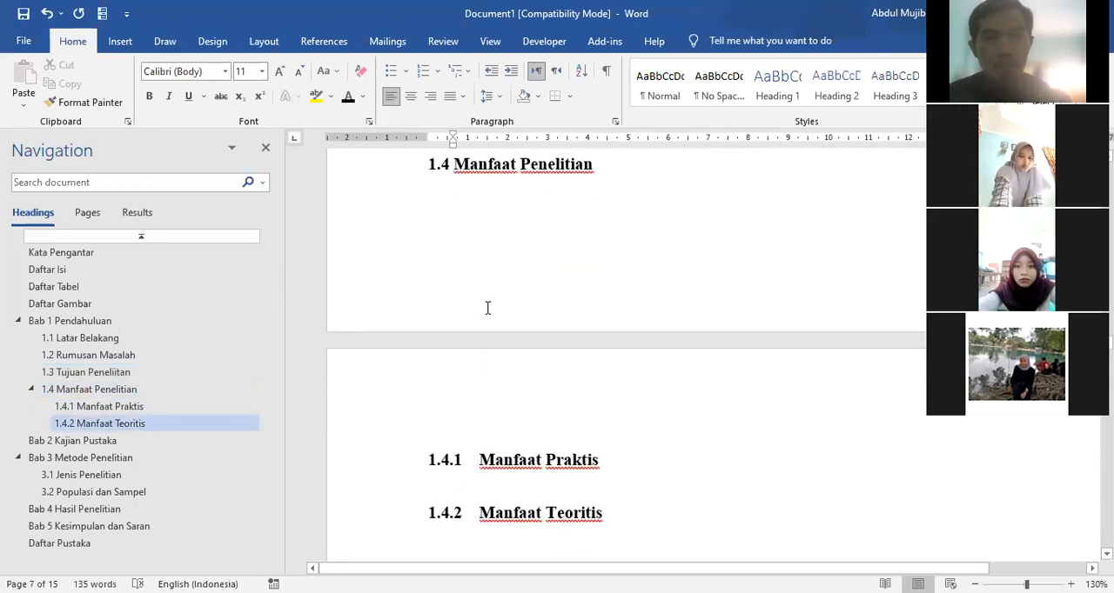
{"action": "scroll", "coordinate": [488, 308], "scroll_direction": "up", "scroll_amount": 10}
{"action": "scroll", "coordinate": [469, 300], "scroll_direction": "down", "scroll_amount": 1}
{"action": "left_click", "coordinate": [457, 272]}
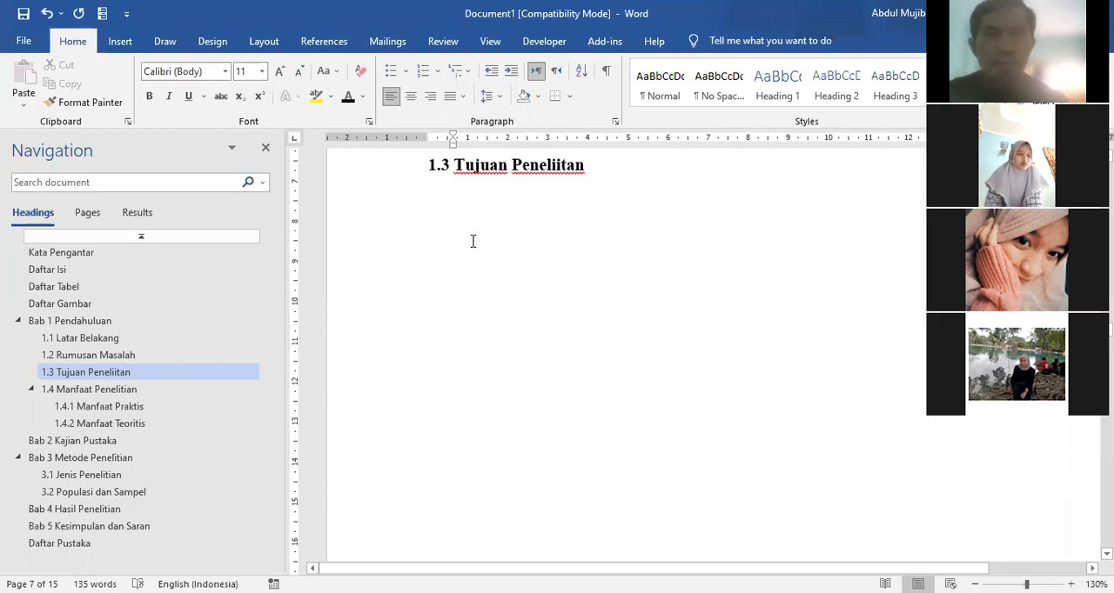
{"action": "left_click", "coordinate": [125, 42]}
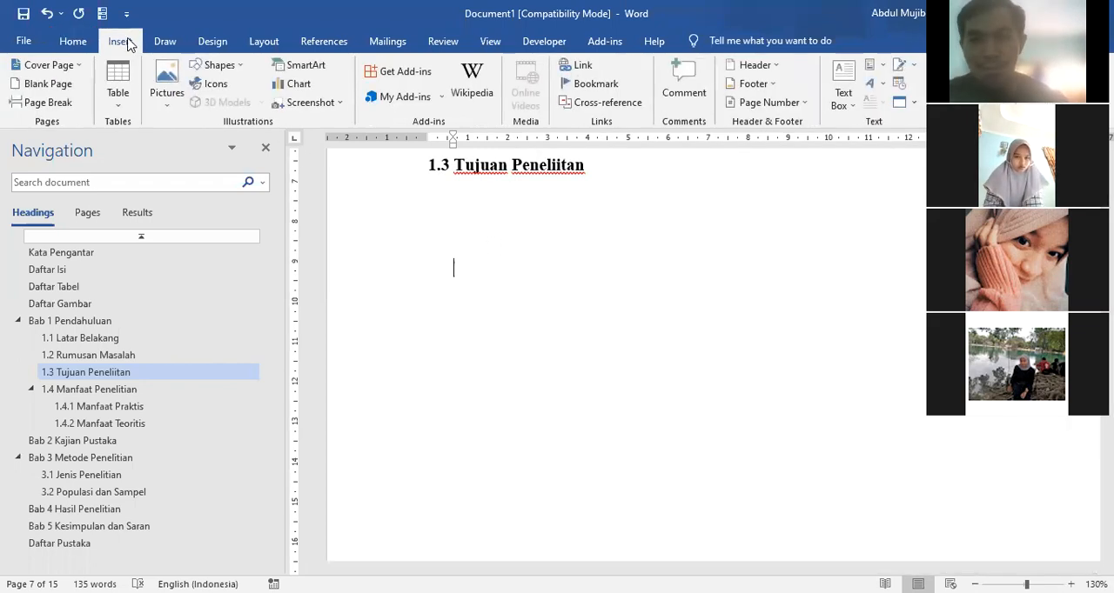
{"action": "left_click", "coordinate": [118, 94]}
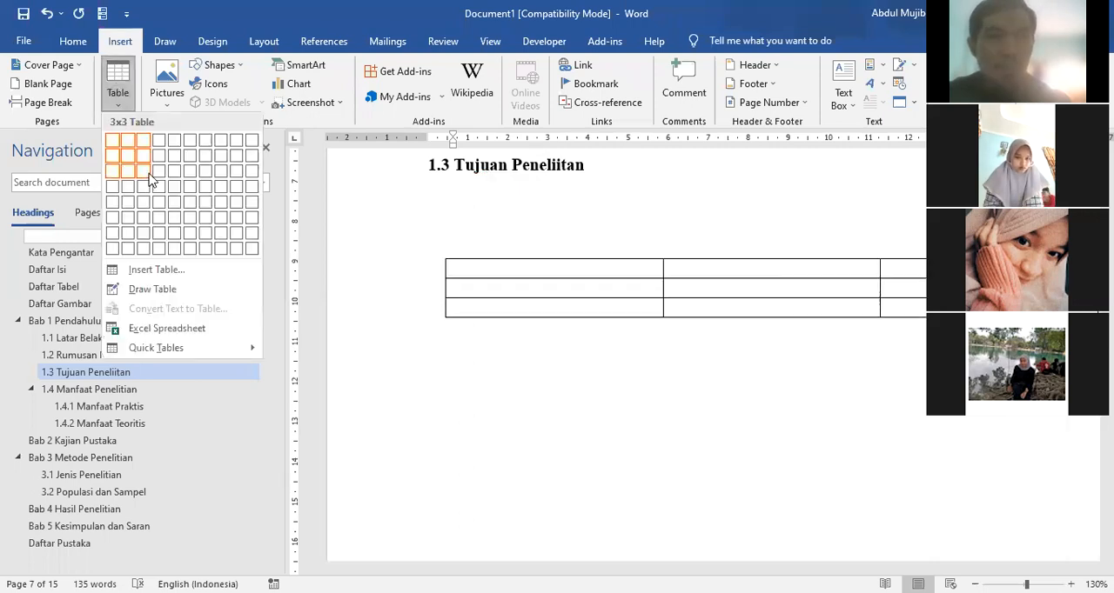
{"action": "left_click", "coordinate": [161, 190]}
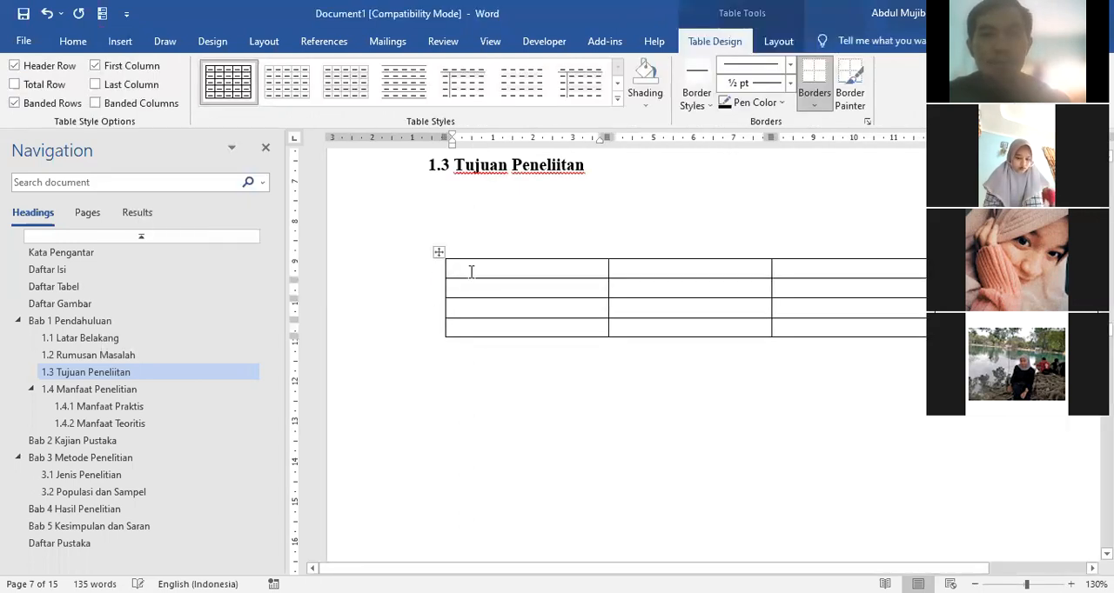
Step: Insert the caption "Tabel 1. 2 Kriteria Tujuan Peneitian" above the new table, using the label Tabel 1
{"action": "left_click", "coordinate": [437, 250]}
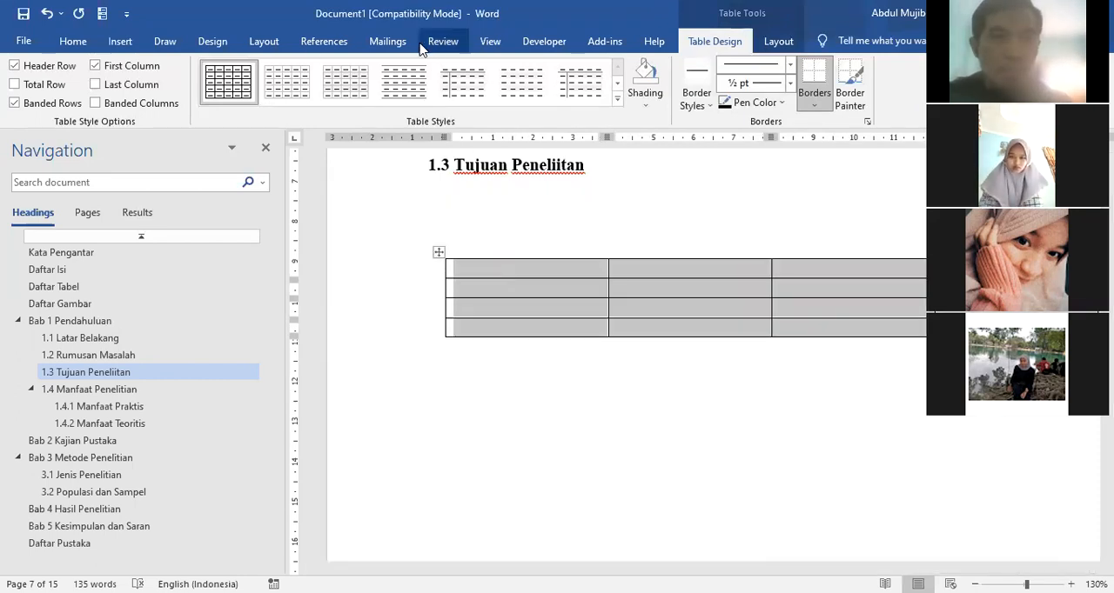
{"action": "left_click", "coordinate": [325, 42]}
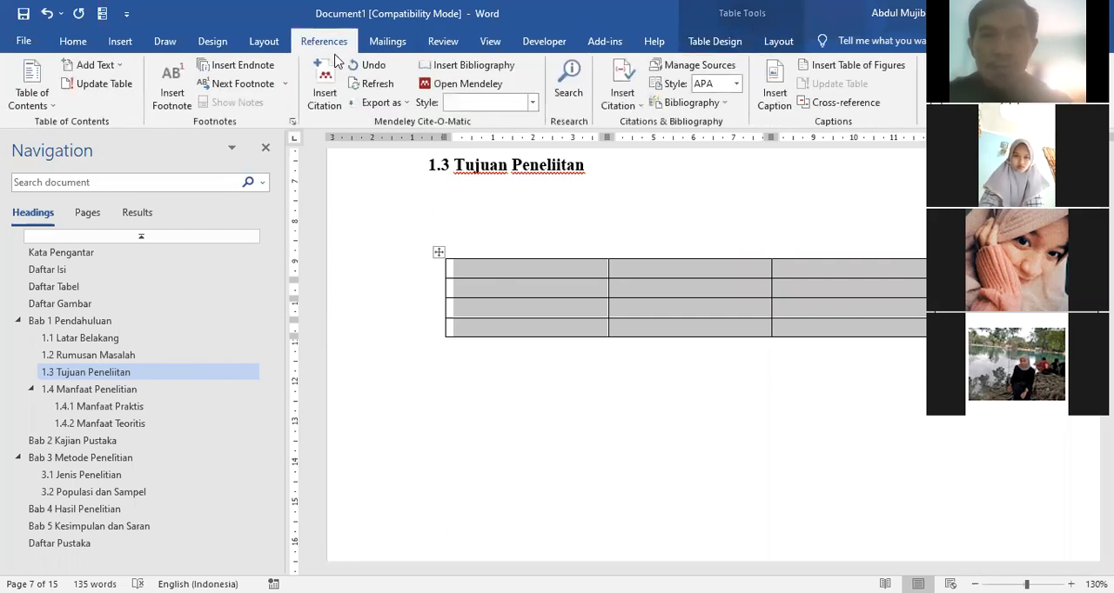
{"action": "left_click", "coordinate": [774, 92]}
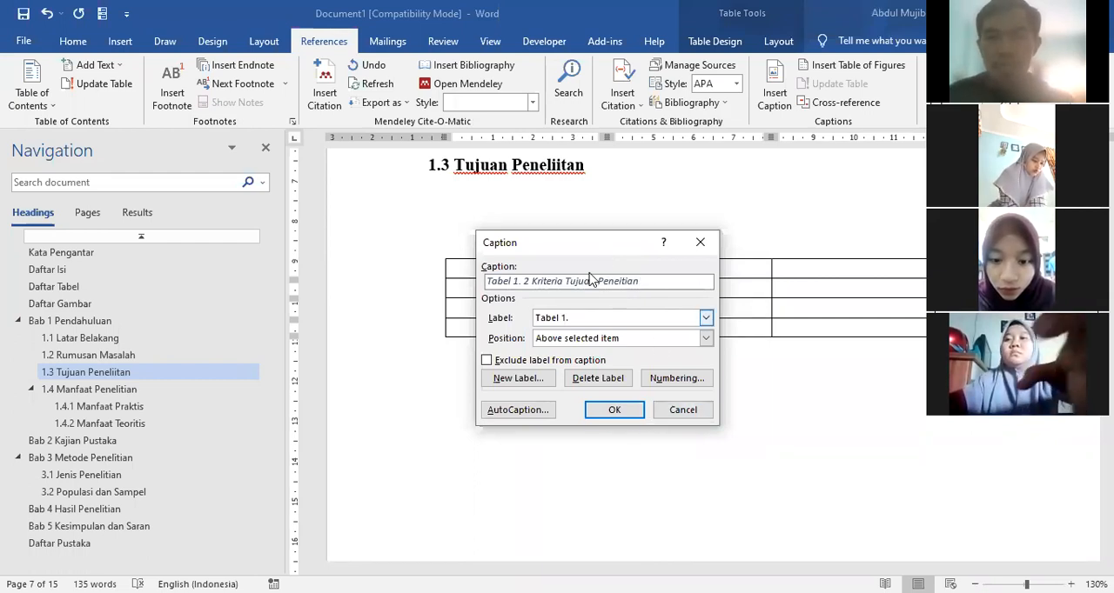
{"action": "left_click", "coordinate": [612, 410]}
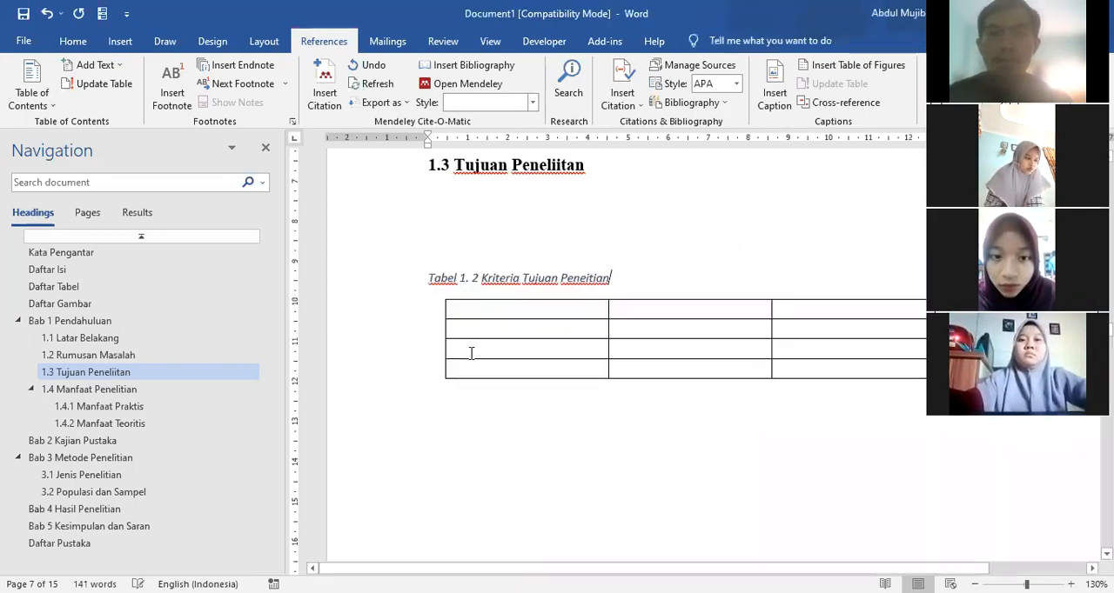
Step: Center the Kriteria Tujuan Peneitian caption, remove its italics and make it bold
{"action": "left_click", "coordinate": [365, 297]}
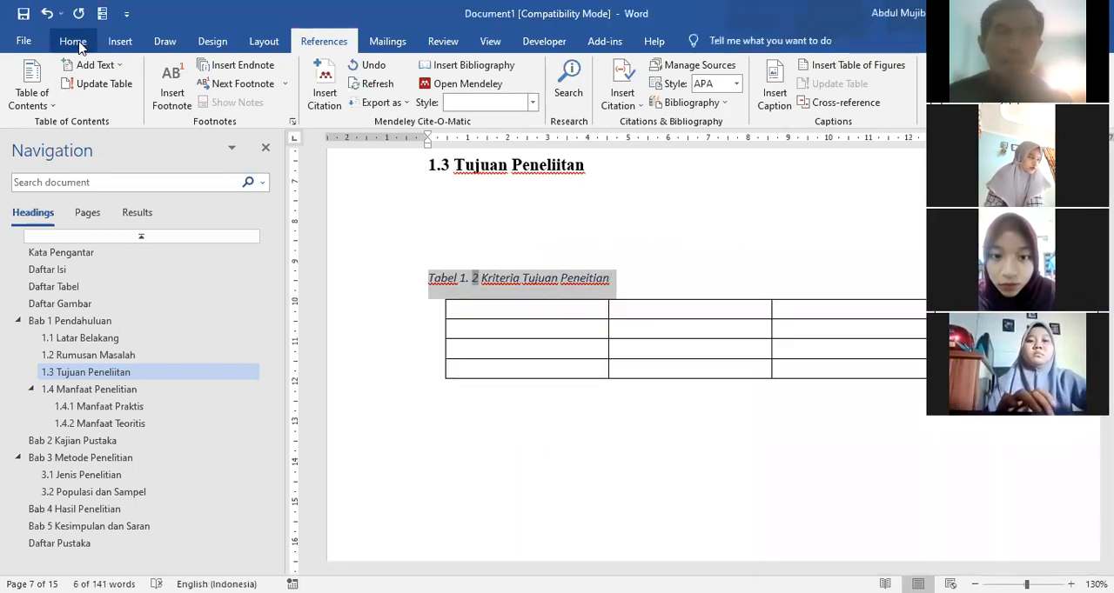
{"action": "left_click", "coordinate": [78, 42]}
{"action": "left_click", "coordinate": [410, 97]}
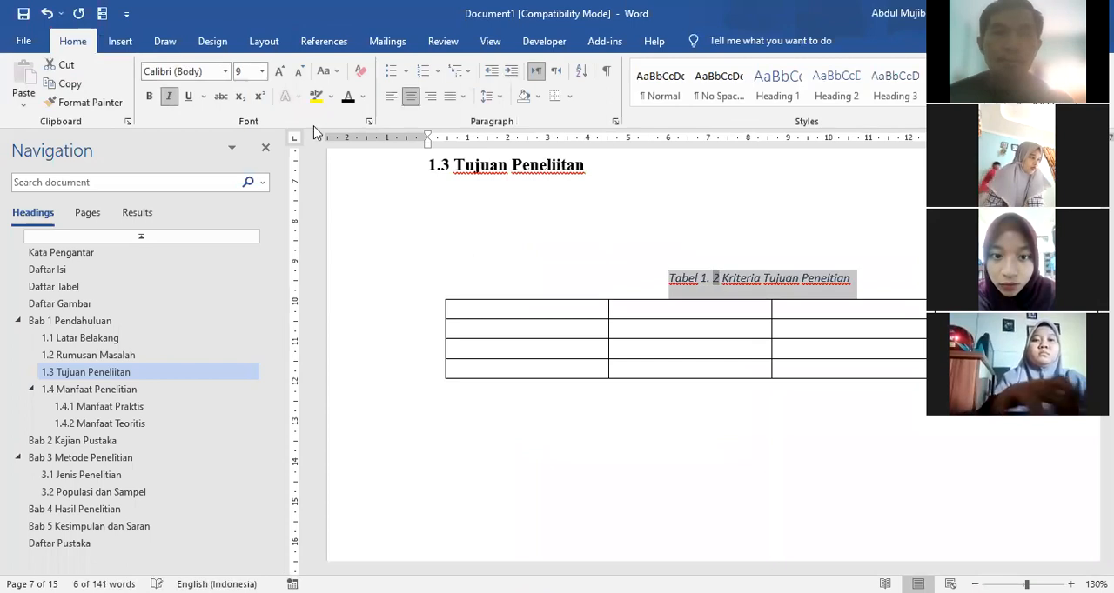
{"action": "left_click", "coordinate": [170, 98]}
{"action": "left_click", "coordinate": [149, 95]}
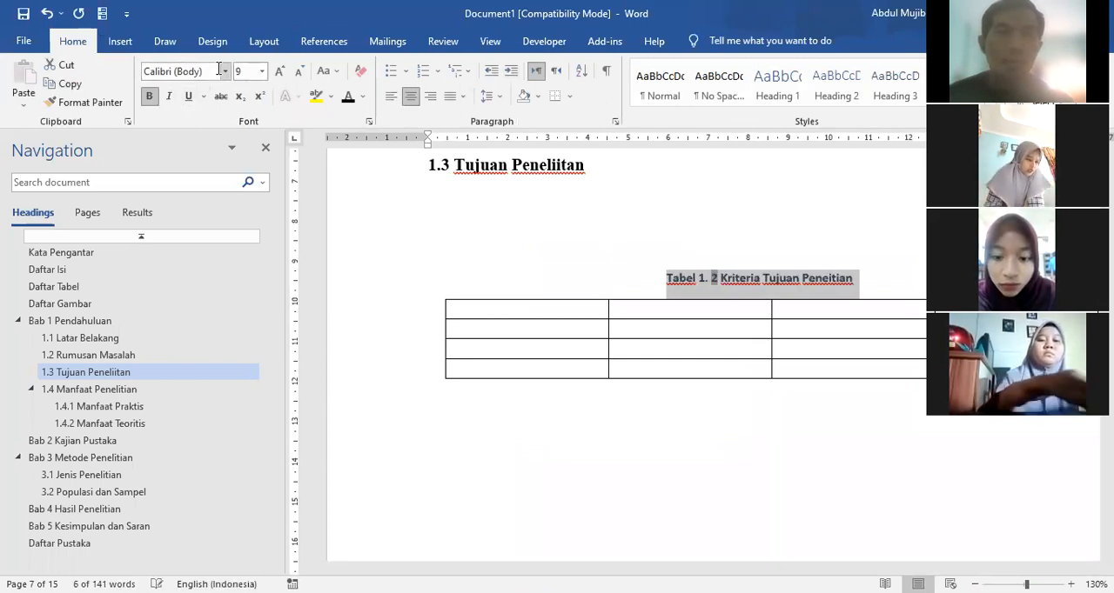
Step: Set the Kriteria Tujuan Peneitian caption to Times New Roman, size 12
{"action": "left_click", "coordinate": [226, 71]}
{"action": "left_click", "coordinate": [209, 150]}
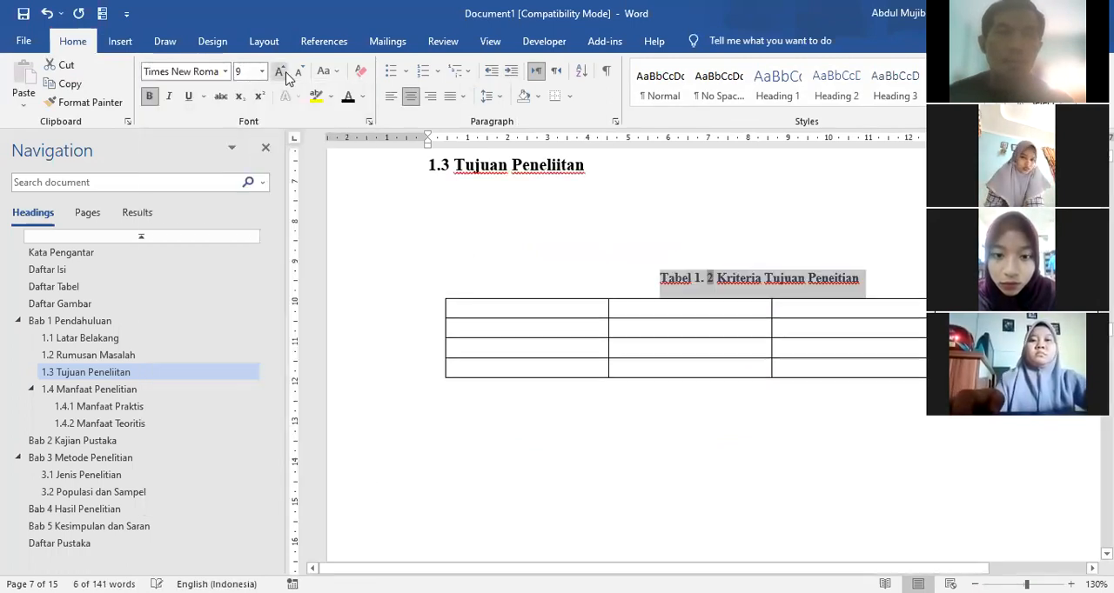
{"action": "left_click", "coordinate": [281, 73]}
{"action": "left_click", "coordinate": [281, 73]}
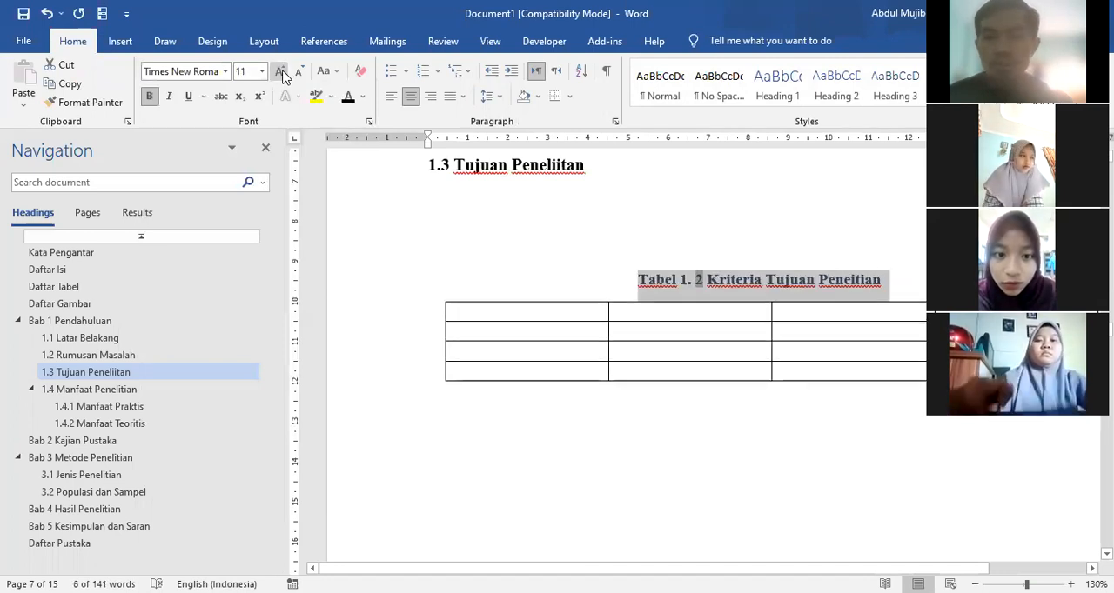
{"action": "left_click", "coordinate": [281, 73]}
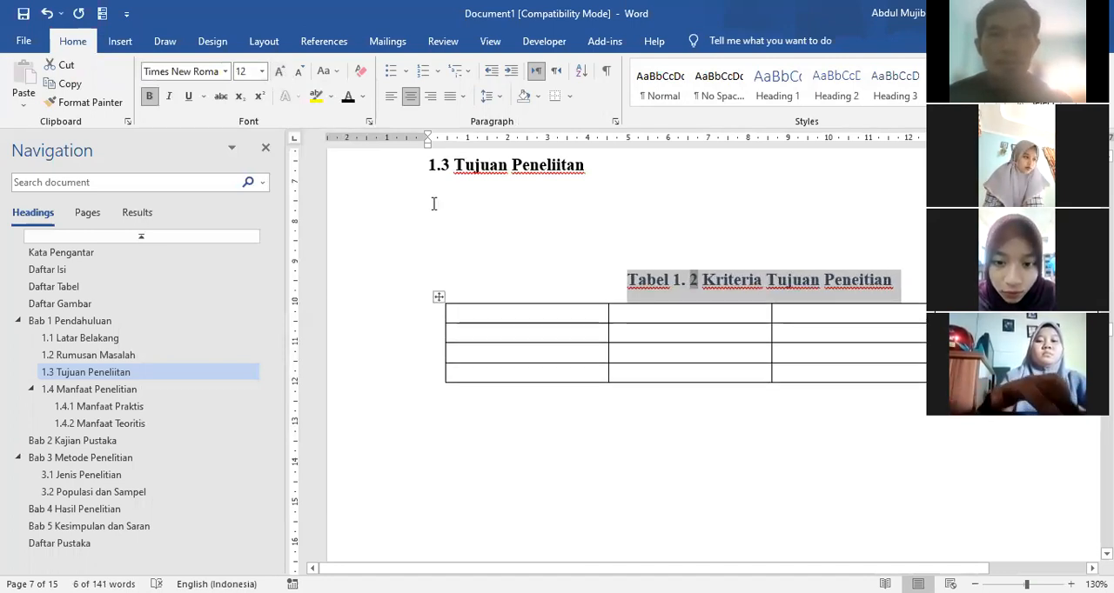
Step: Add an empty line between the heading 1.3 Tujuan Peneliitan and the caption of its table
{"action": "left_click", "coordinate": [615, 410]}
{"action": "left_click", "coordinate": [602, 226]}
{"action": "key", "text": "Return"}
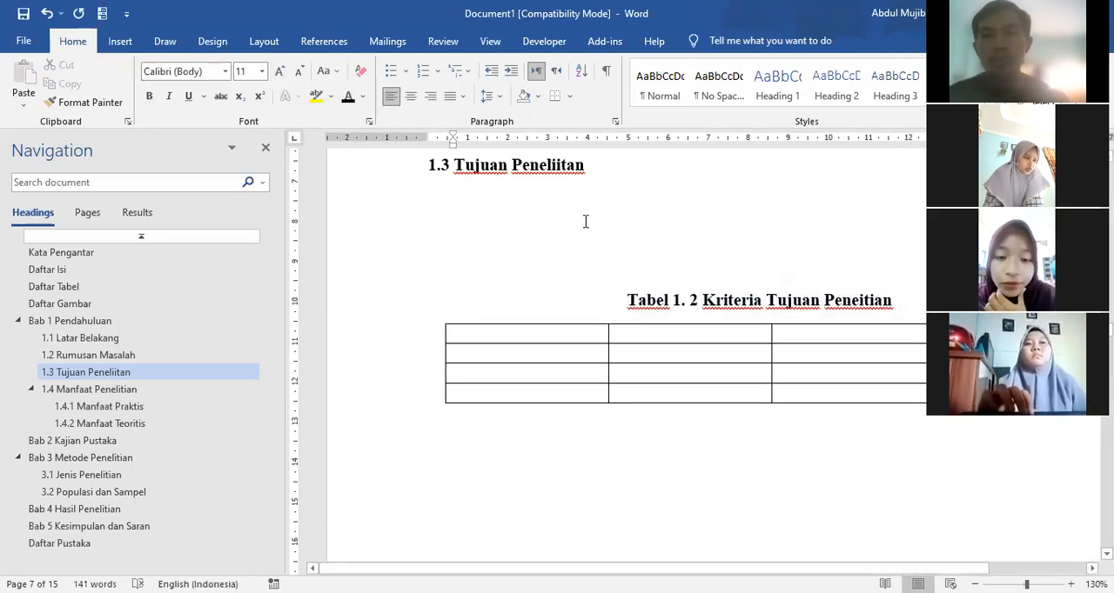
{"action": "scroll", "coordinate": [600, 228], "scroll_direction": "down", "scroll_amount": 6}
{"action": "scroll", "coordinate": [581, 238], "scroll_direction": "down", "scroll_amount": 10}
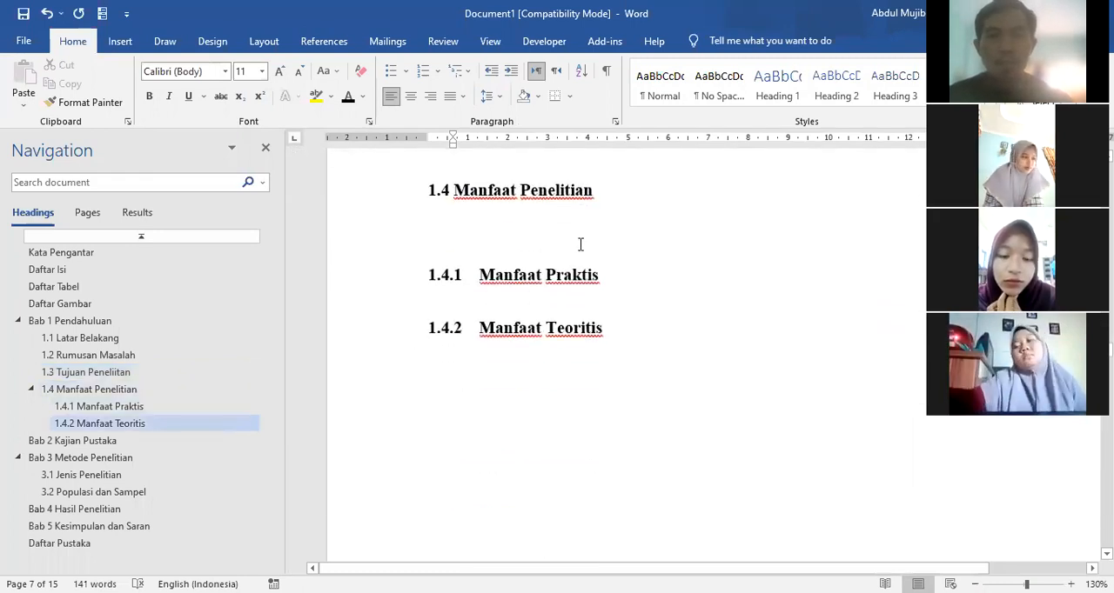
Step: Add empty lines above the heading Bab 2 Kajian Pustaka to push it onto a new page
{"action": "scroll", "coordinate": [569, 239], "scroll_direction": "down", "scroll_amount": 5}
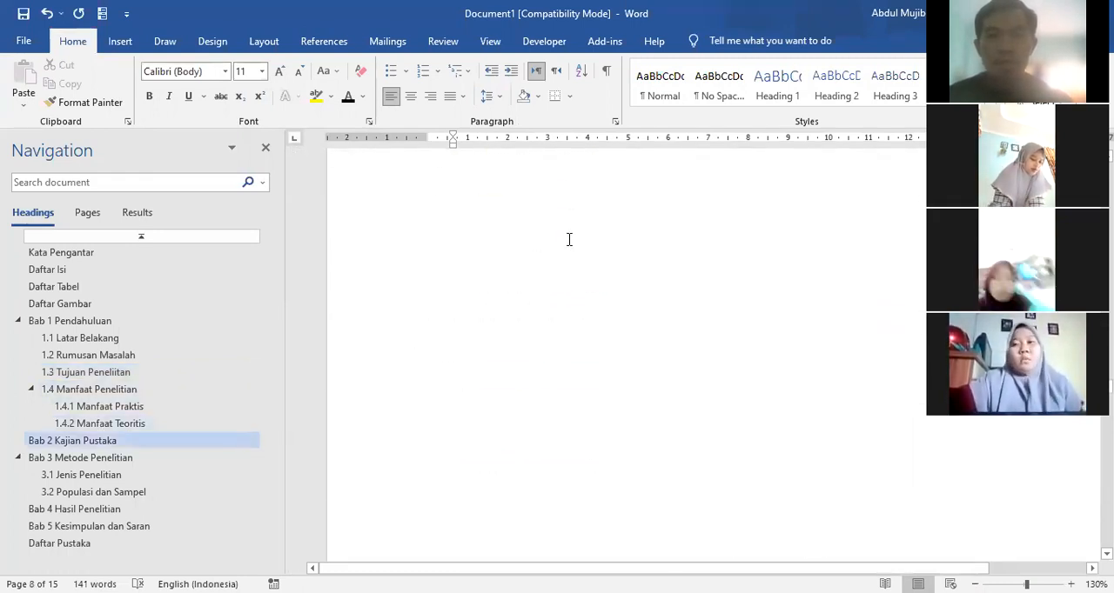
{"action": "left_click", "coordinate": [639, 226]}
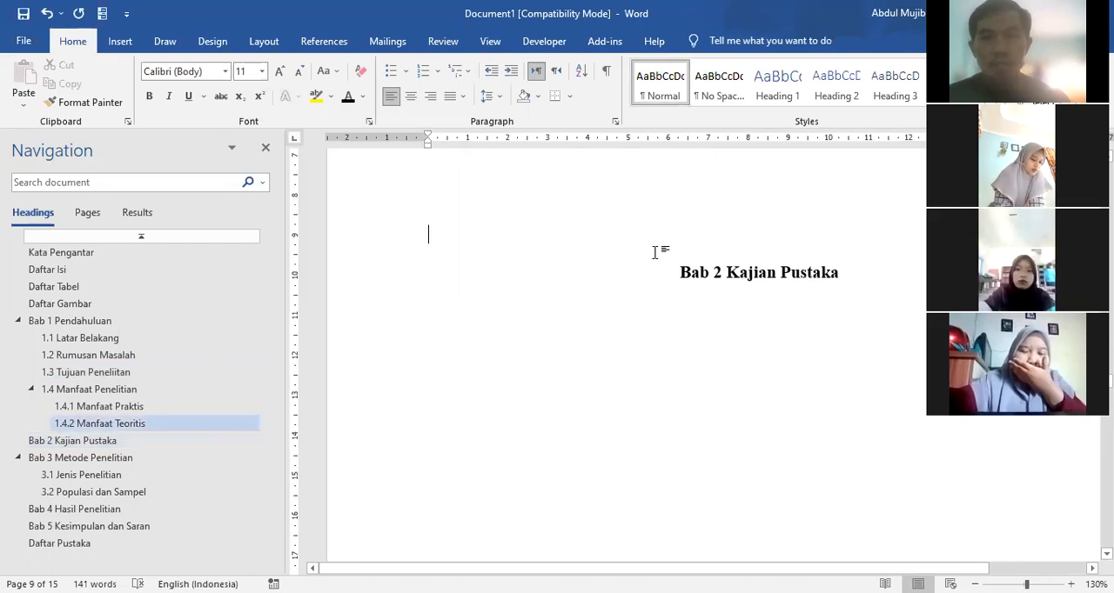
{"action": "key", "text": "Return"}
{"action": "key", "text": "Return"}
{"action": "key", "text": "Return"}
{"action": "key", "text": "Return"}
{"action": "key", "text": "Return"}
{"action": "key", "text": "Return"}
{"action": "key", "text": "Return"}
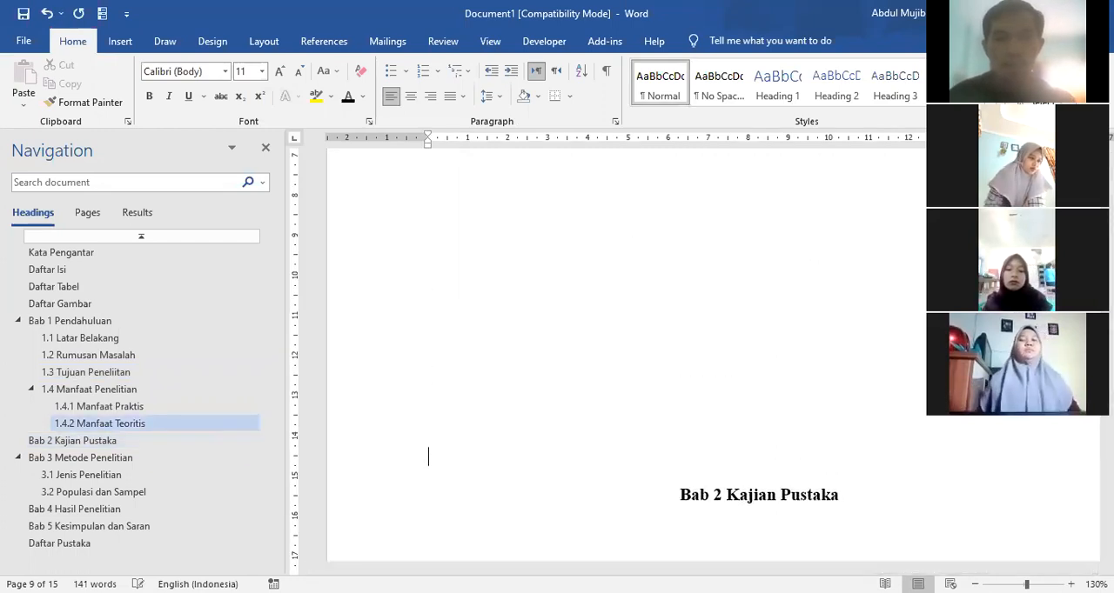
{"action": "key", "text": "Return"}
{"action": "key", "text": "Return"}
{"action": "key", "text": "Return"}
{"action": "key", "text": "Return"}
{"action": "key", "text": "Return"}
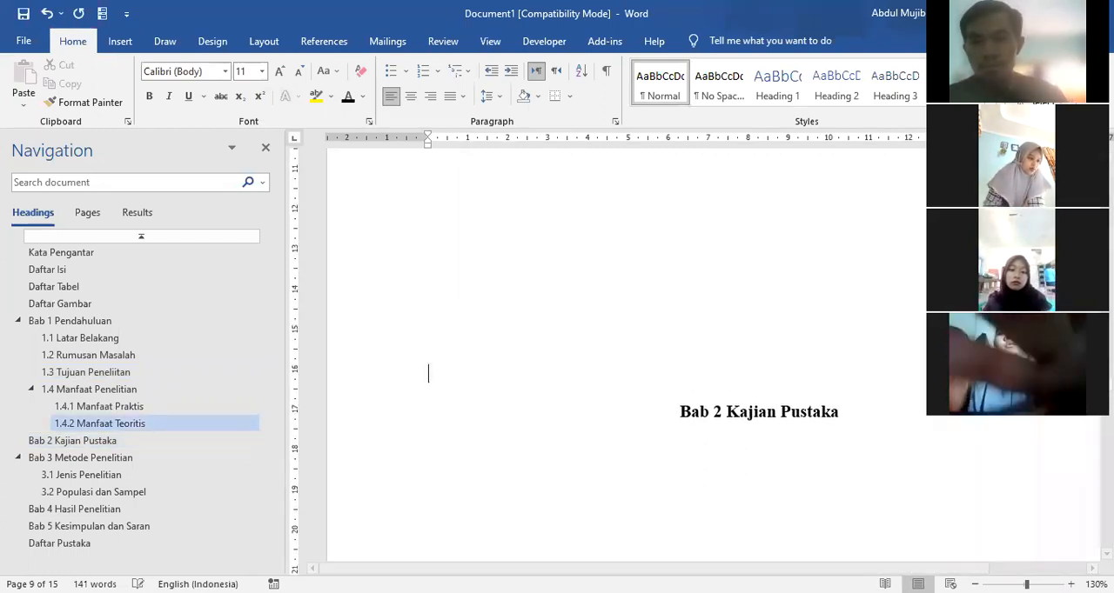
{"action": "key", "text": "Return"}
{"action": "key", "text": "Return"}
{"action": "key", "text": "Return"}
{"action": "key", "text": "Return"}
{"action": "key", "text": "Return"}
{"action": "key", "text": "Return"}
{"action": "key", "text": "Return"}
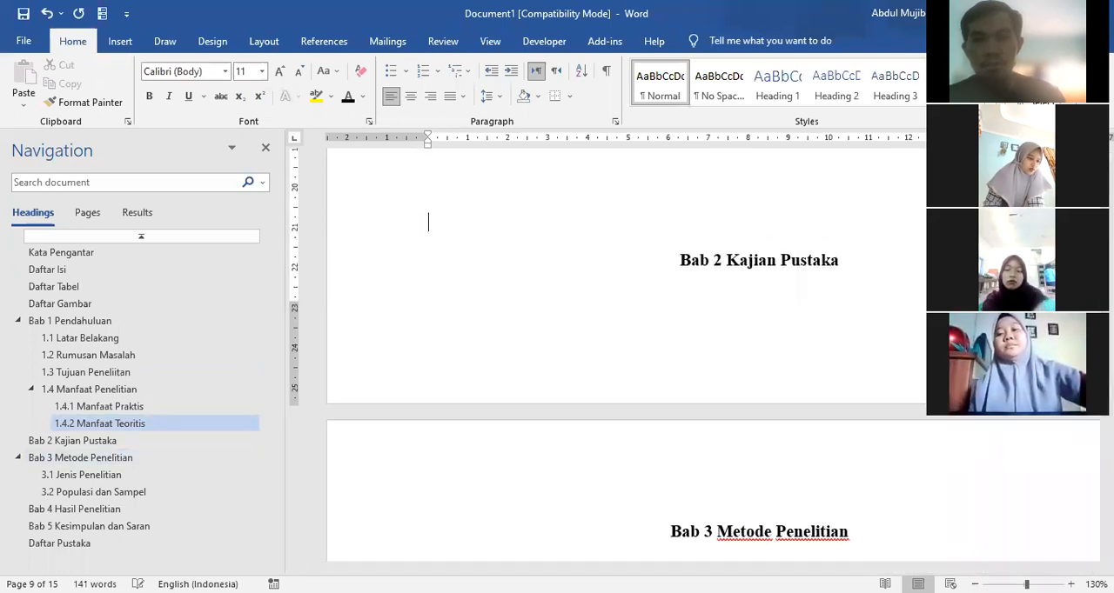
{"action": "scroll", "coordinate": [632, 254], "scroll_direction": "down", "scroll_amount": 8}
{"action": "scroll", "coordinate": [679, 313], "scroll_direction": "up", "scroll_amount": 3}
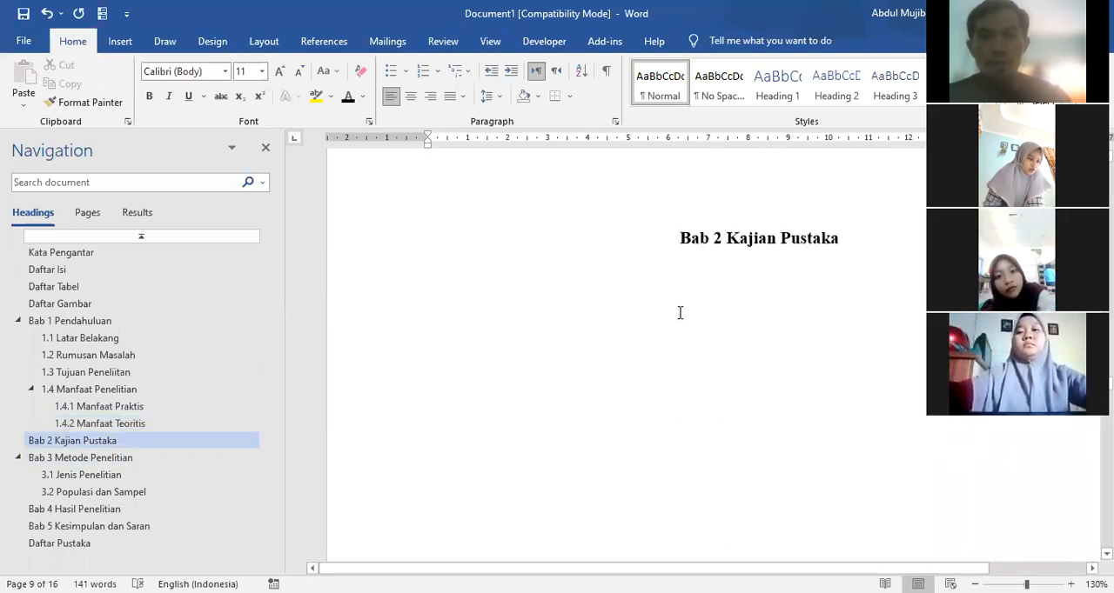
Step: Add empty lines below the heading Bab 2 Kajian Pustaka to make room for a table
{"action": "scroll", "coordinate": [678, 313], "scroll_direction": "down", "scroll_amount": 1}
{"action": "left_click", "coordinate": [505, 266]}
{"action": "key", "text": "Return"}
{"action": "key", "text": "Return"}
{"action": "key", "text": "Return"}
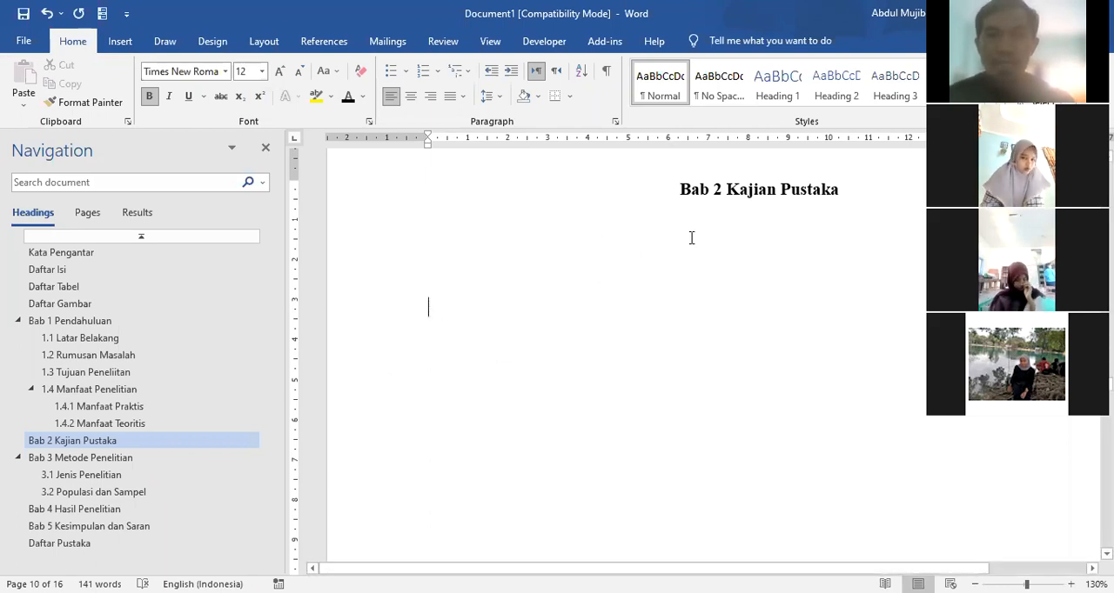
Step: Create a new caption label named "Tabel 2." for the tables of chapter 2
{"action": "left_click", "coordinate": [324, 41]}
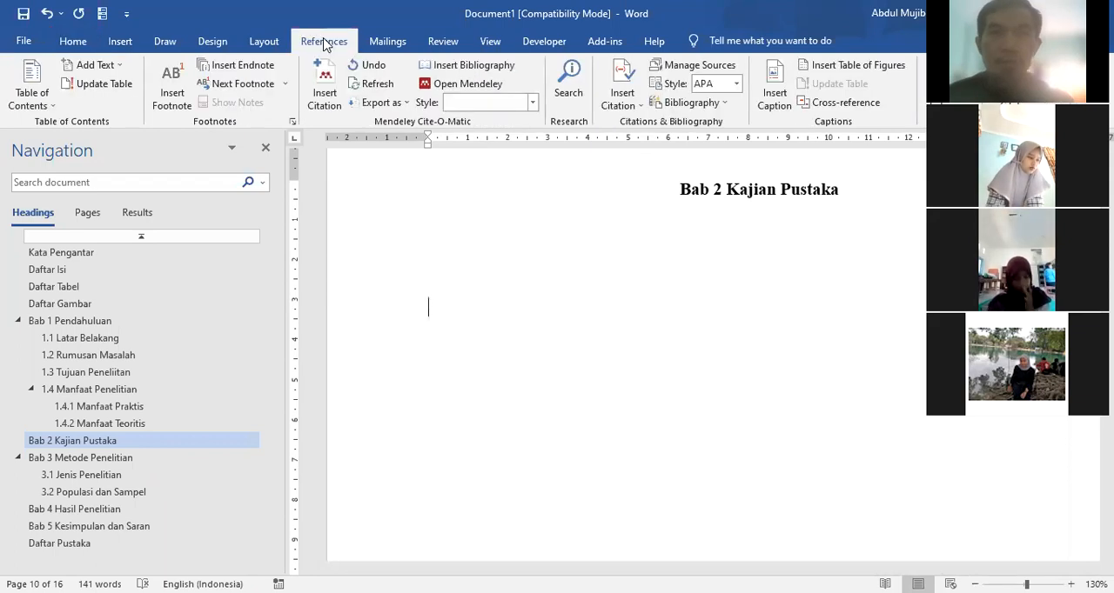
{"action": "left_click", "coordinate": [775, 97]}
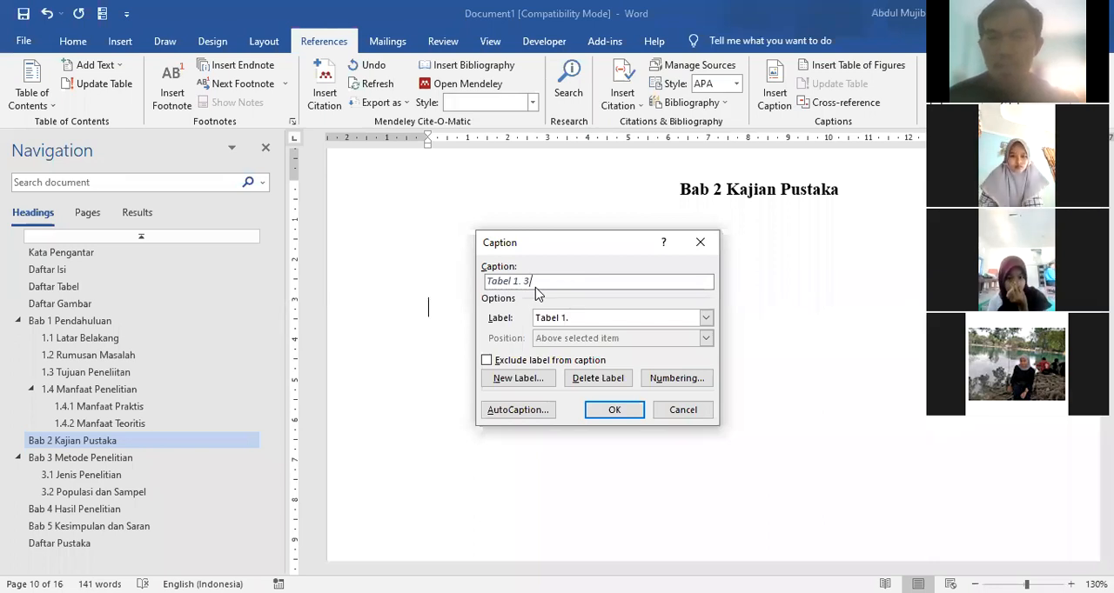
{"action": "left_click", "coordinate": [501, 385]}
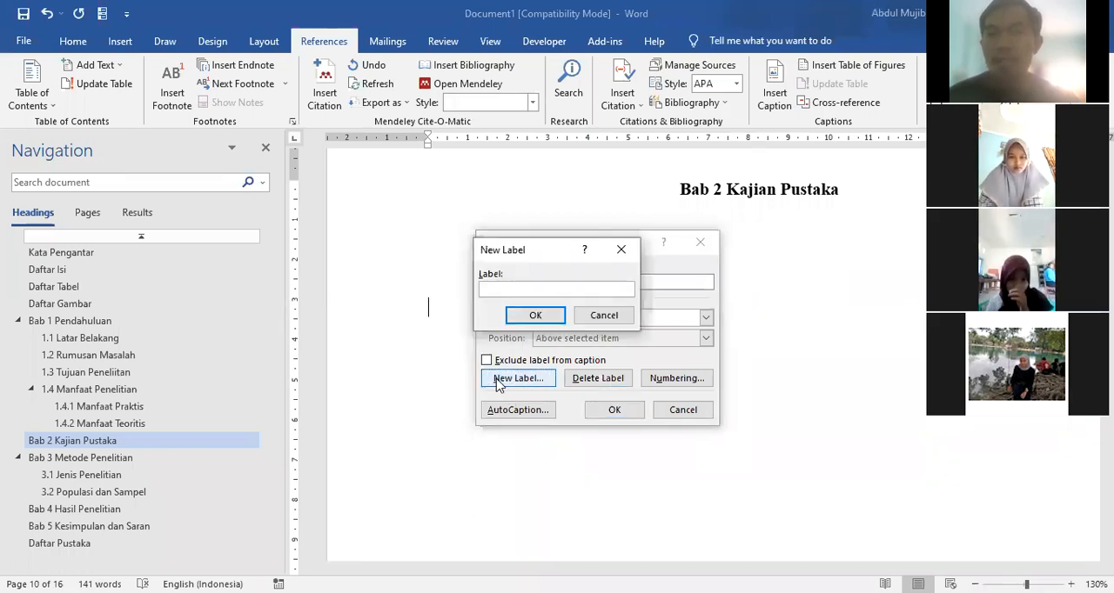
{"action": "type", "text": "Tabel 2."}
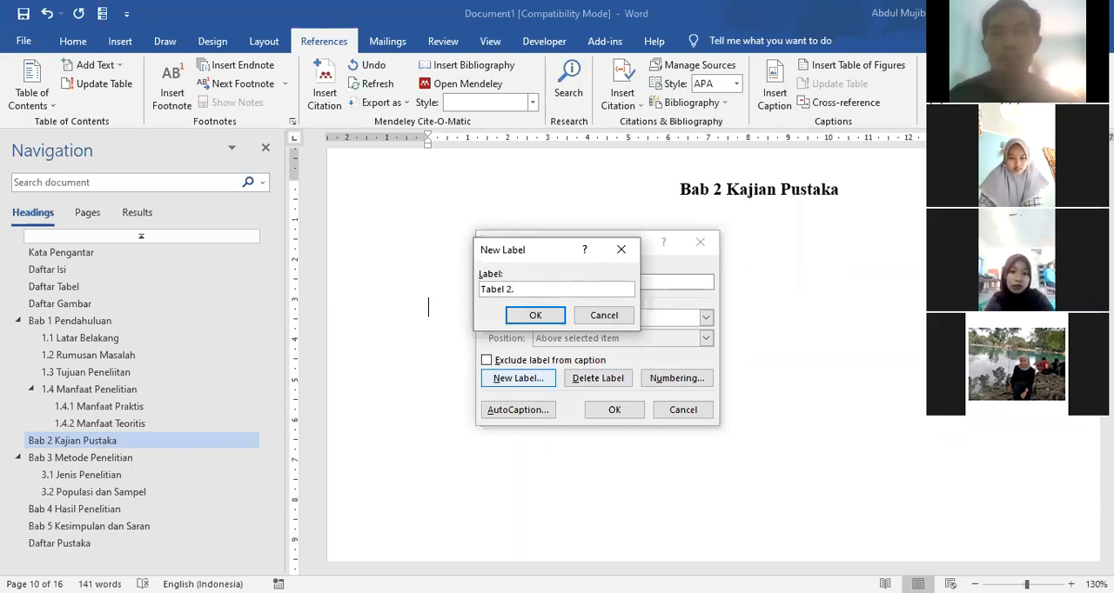
{"action": "left_click", "coordinate": [532, 316]}
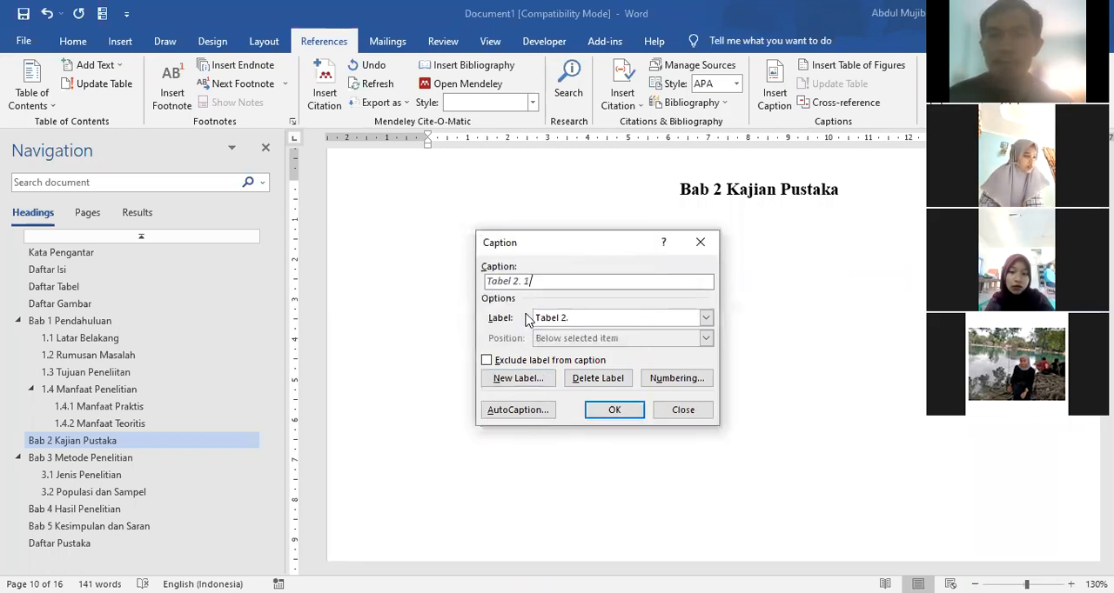
{"action": "left_click", "coordinate": [706, 321]}
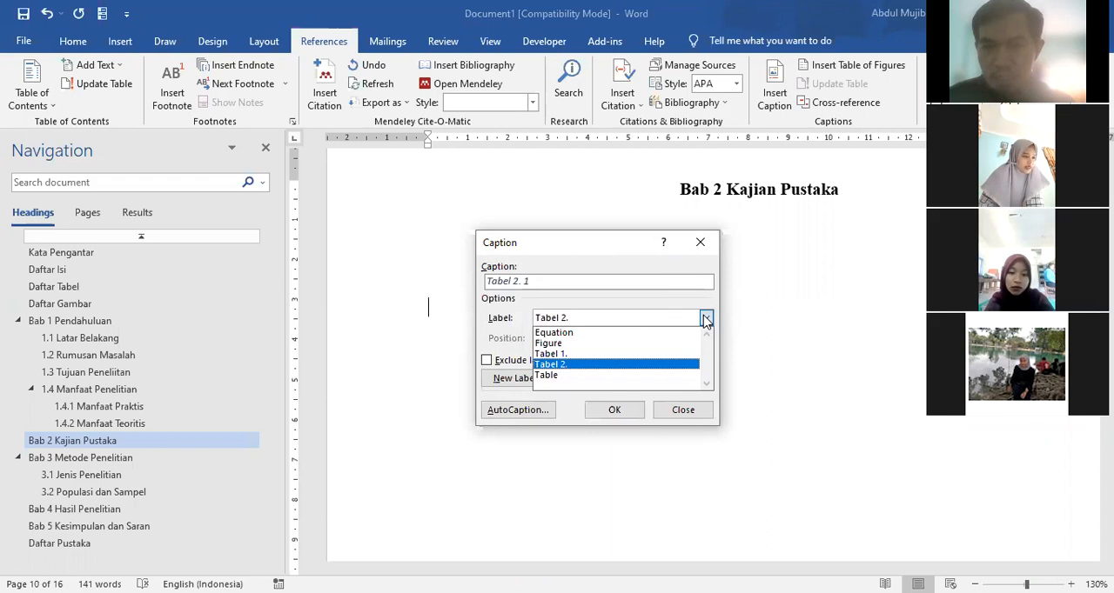
{"action": "left_click", "coordinate": [590, 369]}
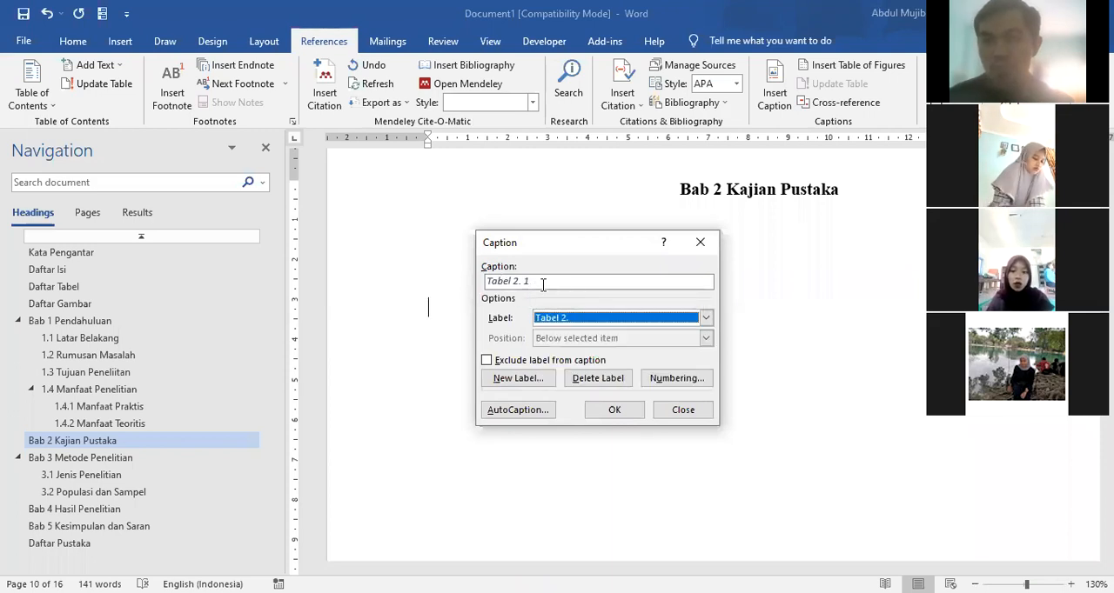
{"action": "left_click", "coordinate": [550, 285]}
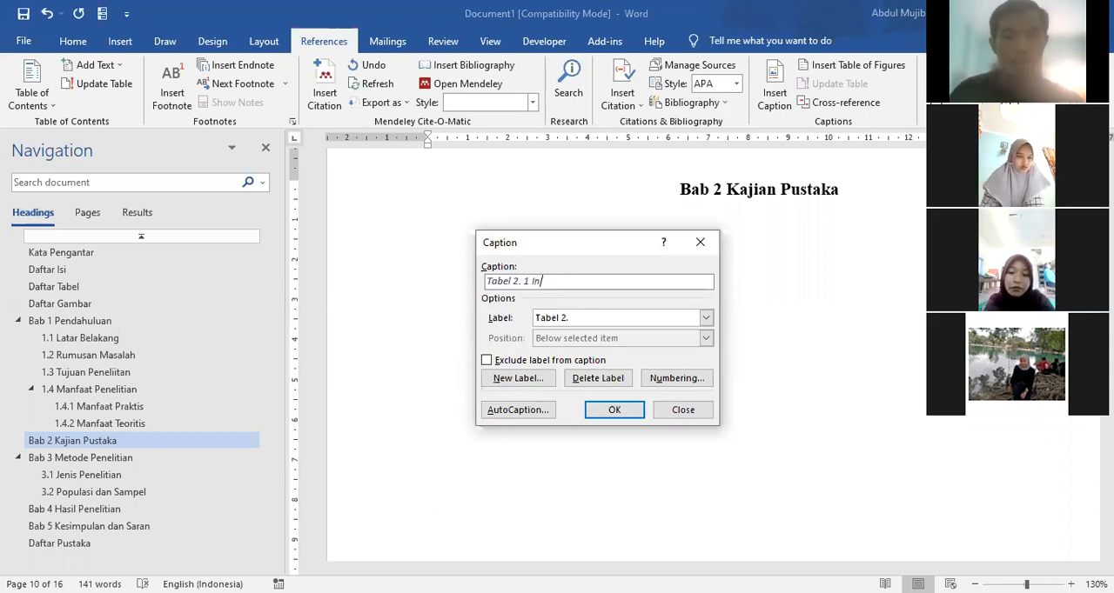
{"action": "type", "text": "Penelitian"}
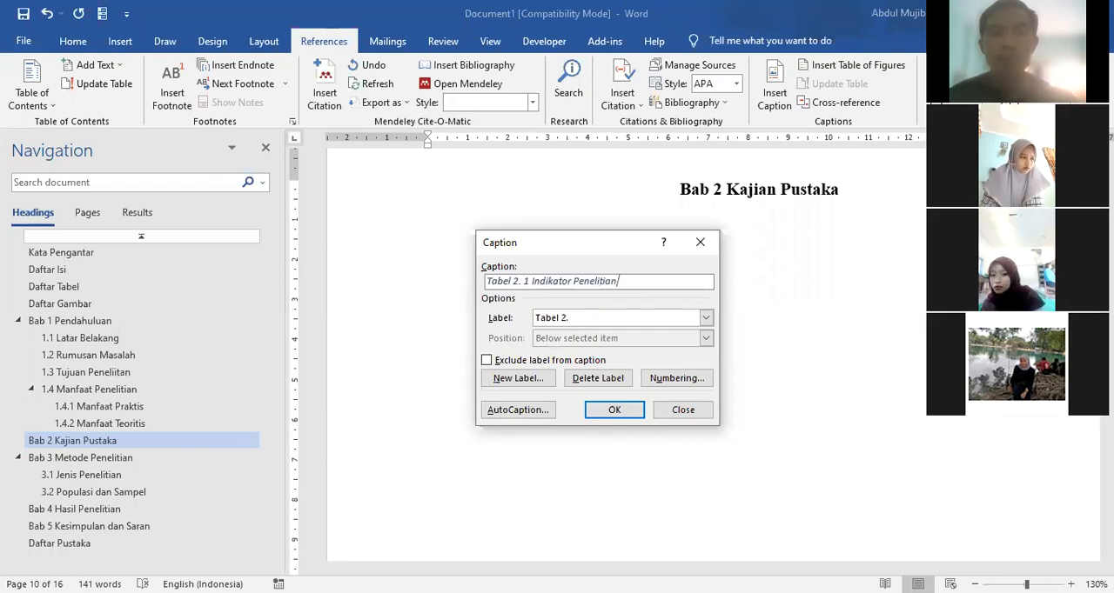
{"action": "left_click", "coordinate": [613, 318]}
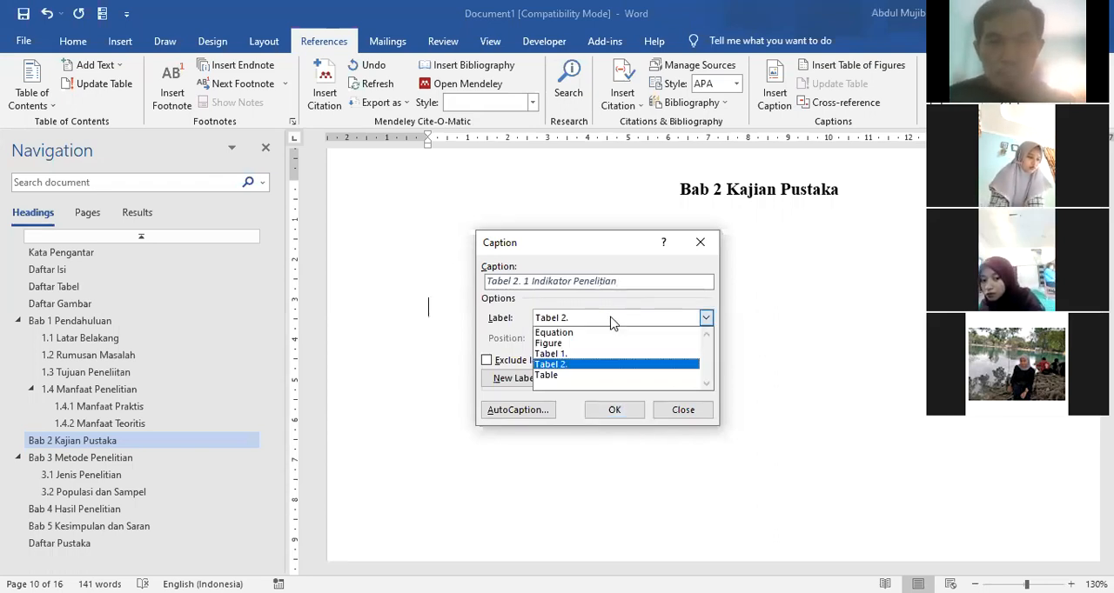
{"action": "left_click", "coordinate": [612, 323]}
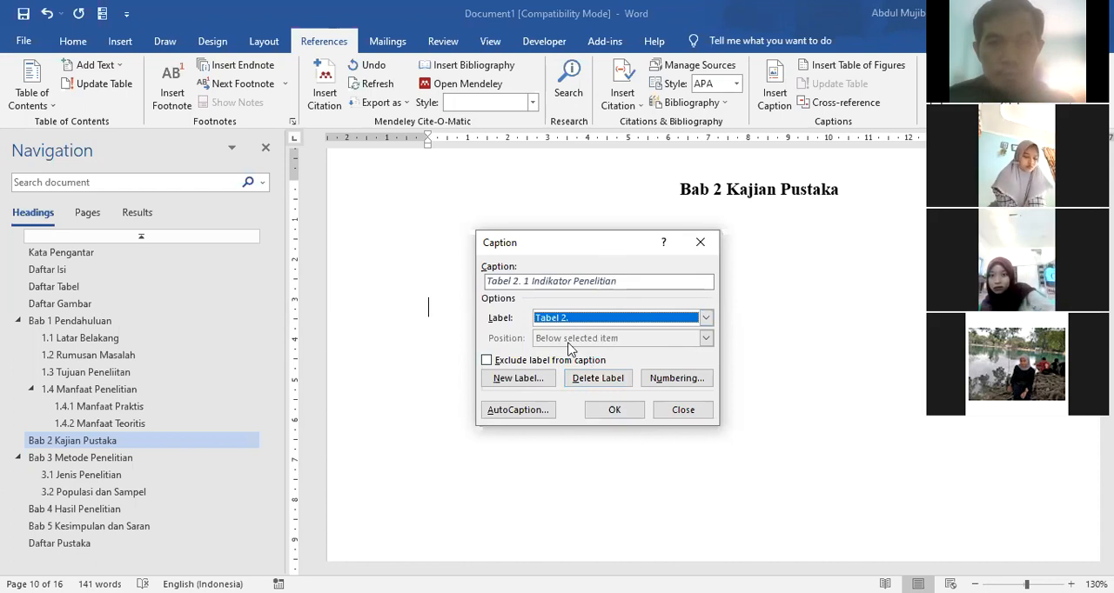
{"action": "left_click", "coordinate": [527, 283]}
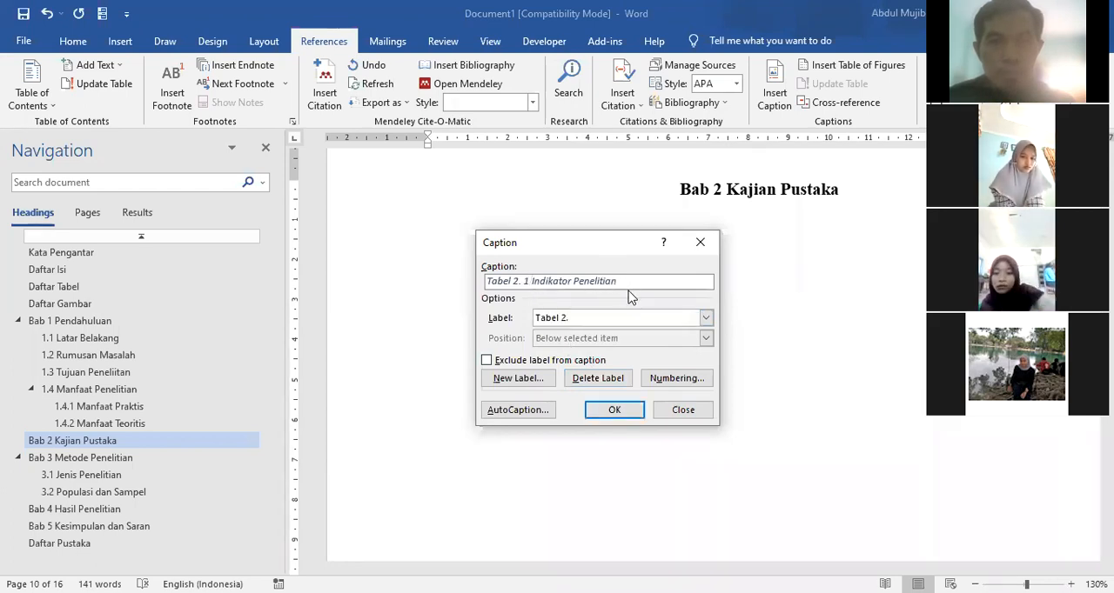
{"action": "left_click", "coordinate": [635, 320]}
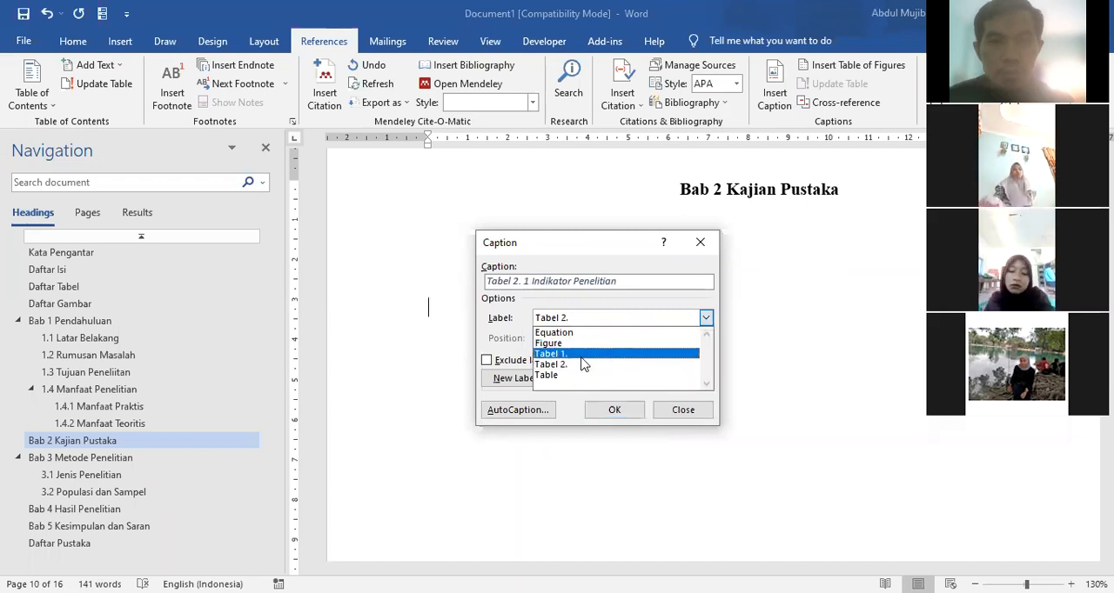
{"action": "left_click", "coordinate": [565, 354]}
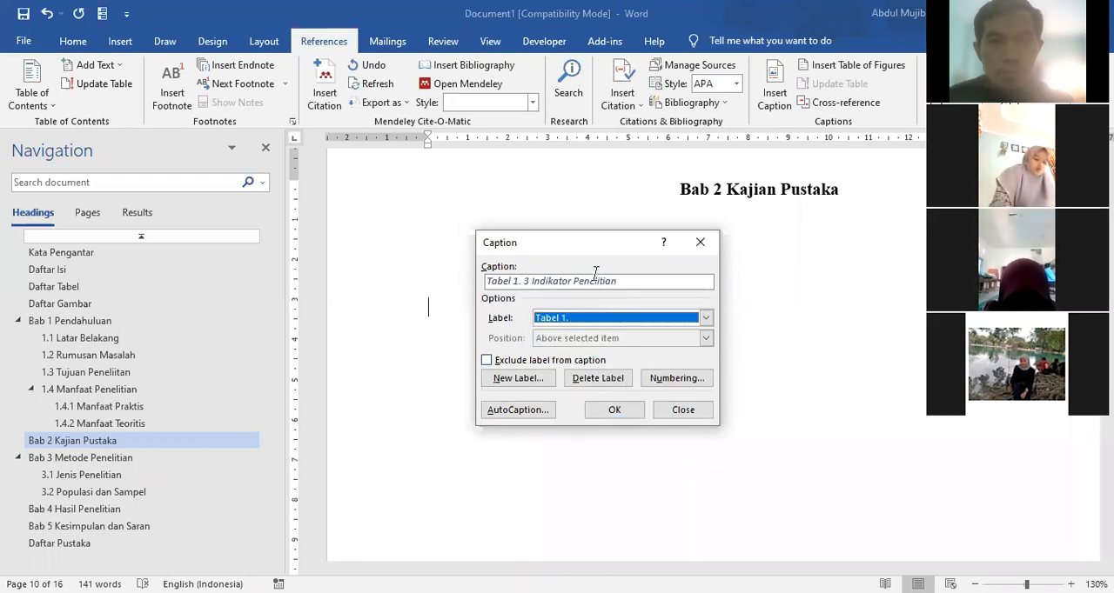
{"action": "left_click", "coordinate": [682, 412]}
Step: Insert a table with four columns and four rows below the heading Bab 2 Kajian Pustaka
{"action": "scroll", "coordinate": [549, 321], "scroll_direction": "up", "scroll_amount": 7}
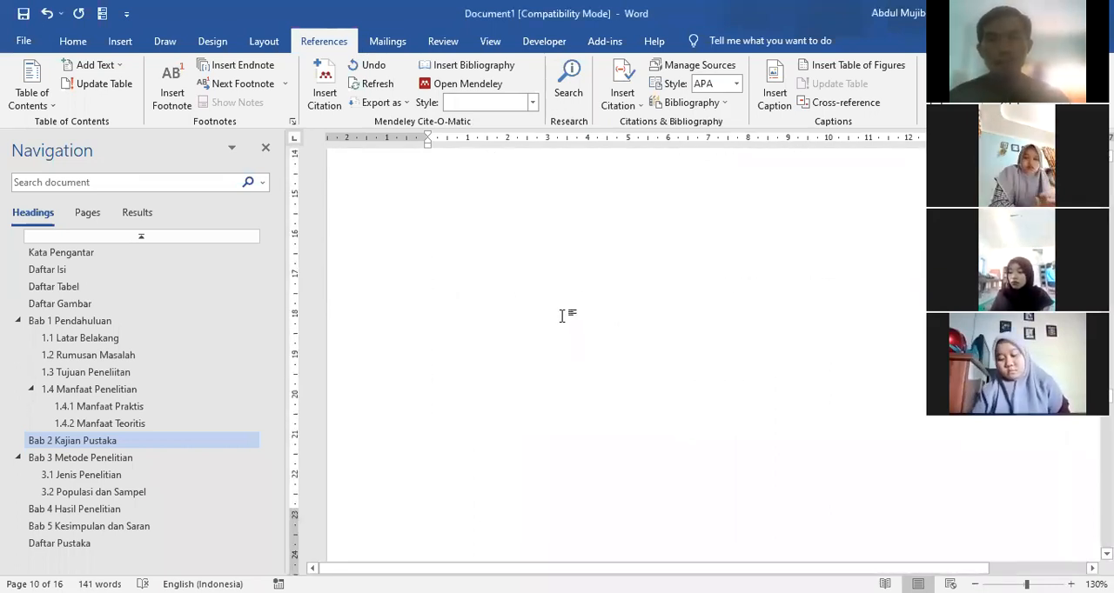
{"action": "scroll", "coordinate": [563, 315], "scroll_direction": "down", "scroll_amount": 5}
{"action": "scroll", "coordinate": [563, 316], "scroll_direction": "up", "scroll_amount": 5}
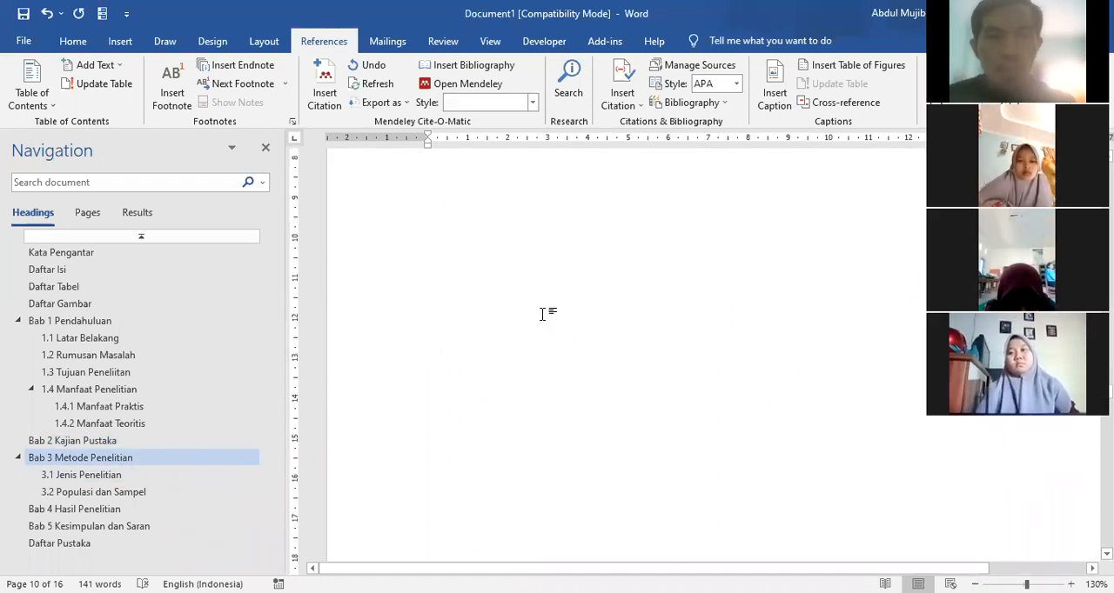
{"action": "scroll", "coordinate": [445, 299], "scroll_direction": "up", "scroll_amount": 5}
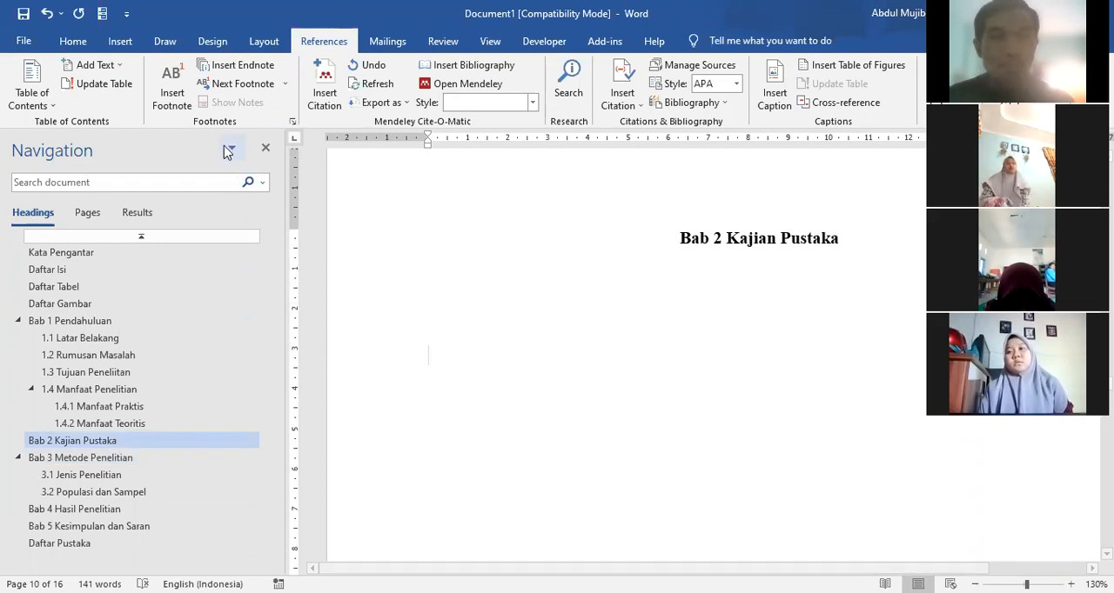
{"action": "left_click", "coordinate": [119, 41]}
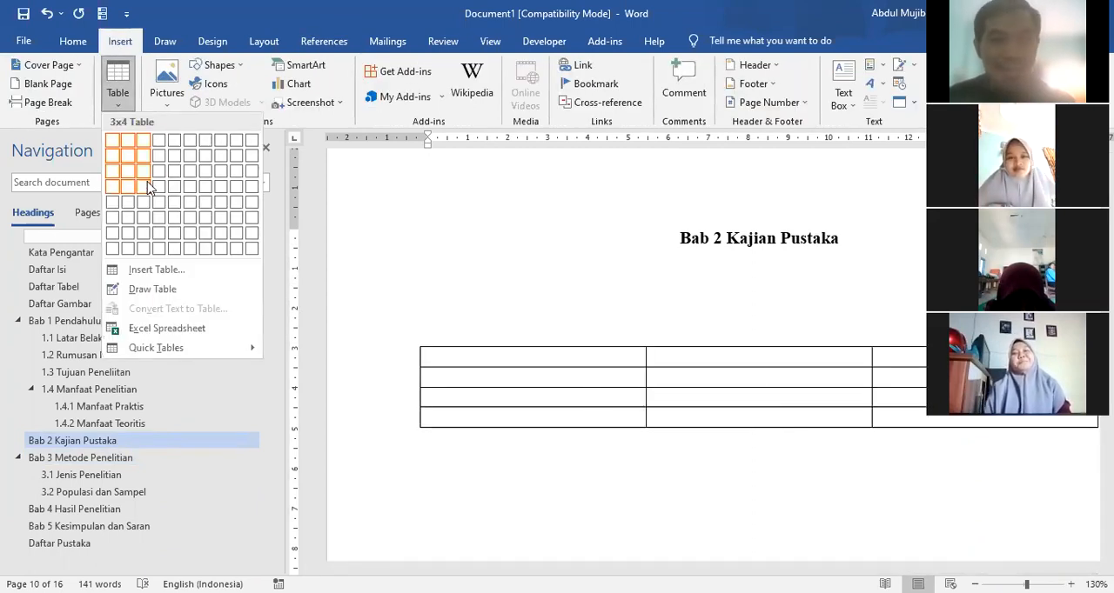
{"action": "left_click", "coordinate": [158, 193]}
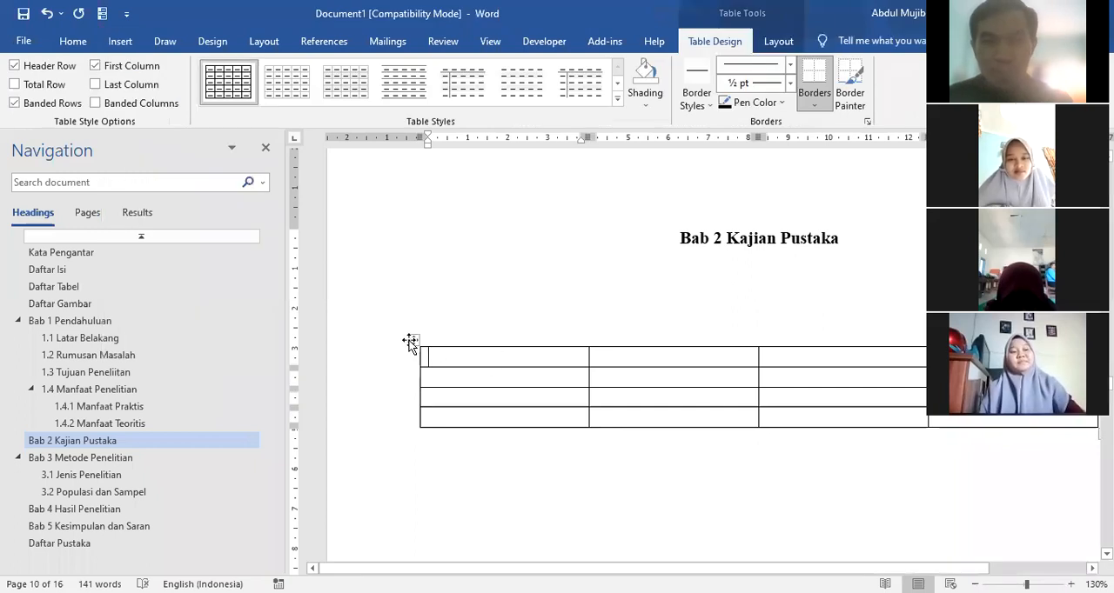
Step: Caption the table in Bab 2 Kajian Pustaka with the label "Tabel 2." and the text "Indikator Penelitian", positioned above the table
{"action": "left_click", "coordinate": [410, 339]}
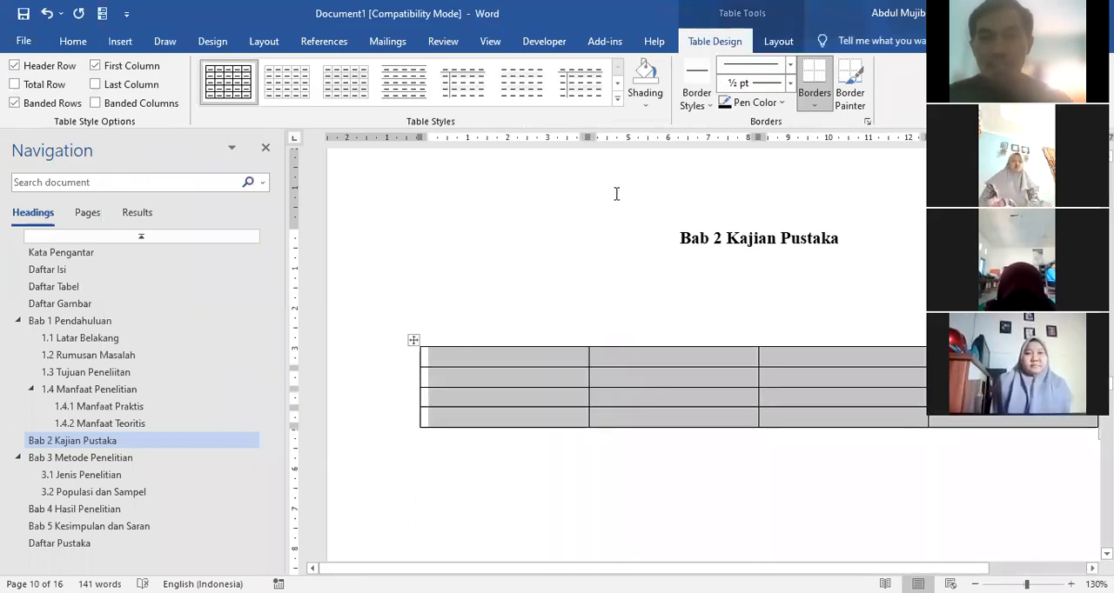
{"action": "left_click", "coordinate": [323, 41]}
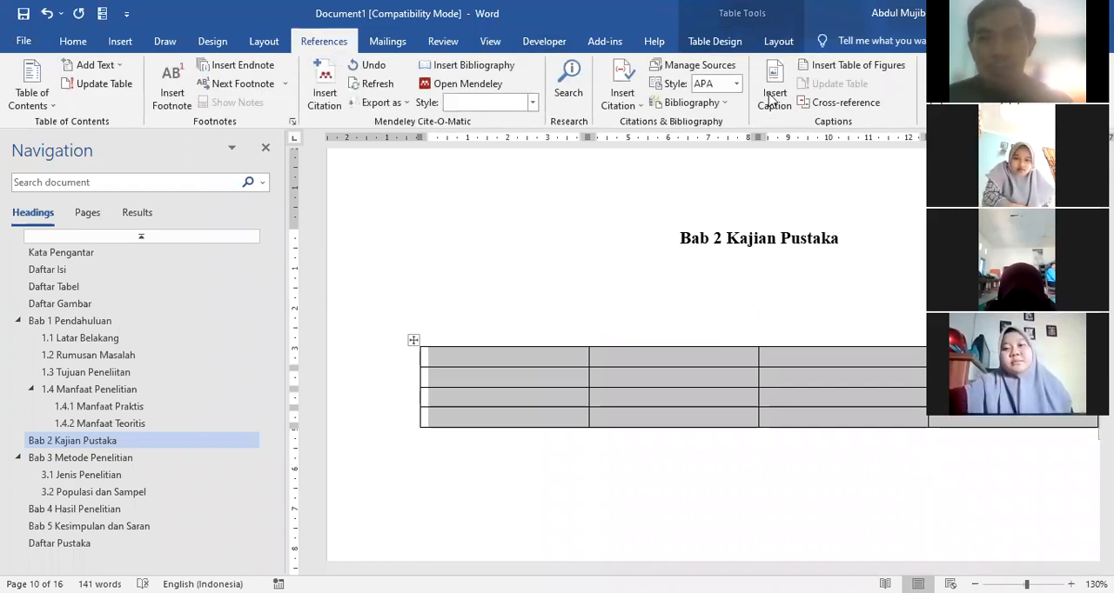
{"action": "left_click", "coordinate": [772, 93]}
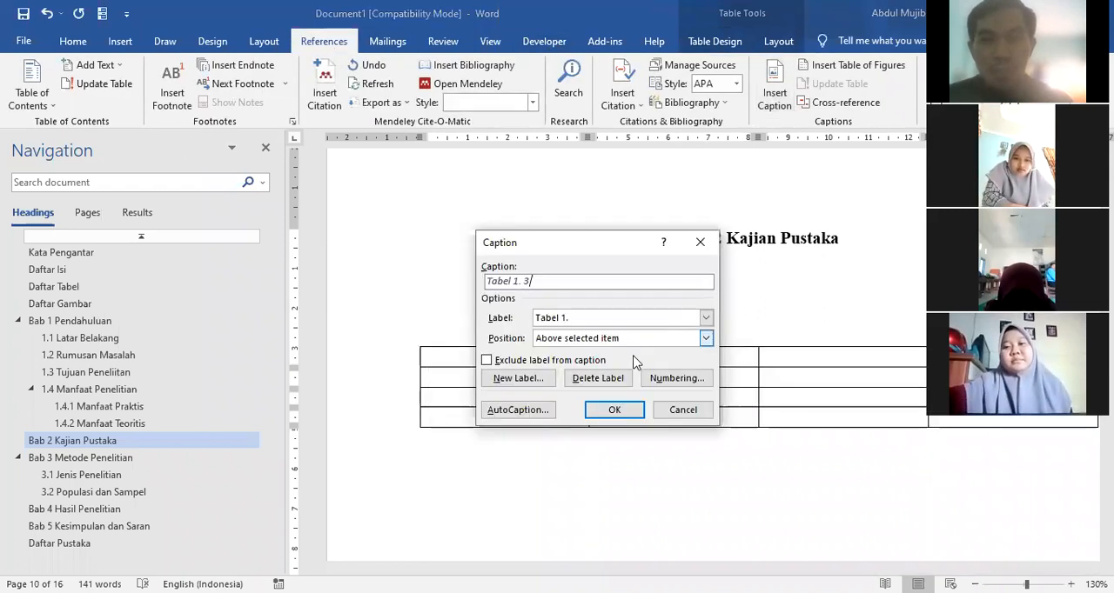
{"action": "left_click", "coordinate": [706, 319]}
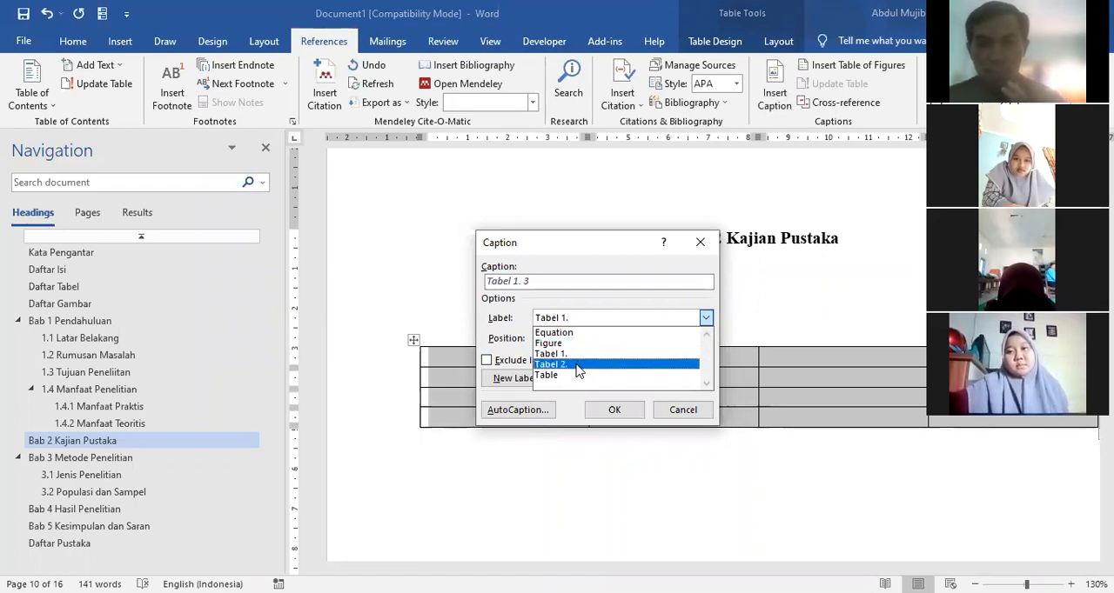
{"action": "left_click", "coordinate": [578, 366]}
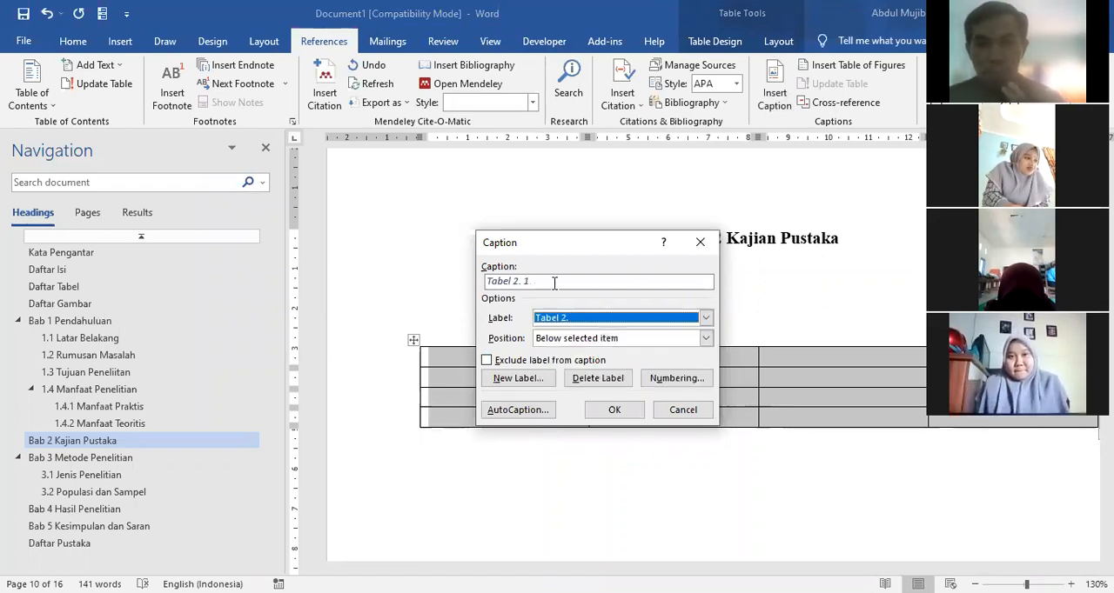
{"action": "left_click", "coordinate": [705, 339]}
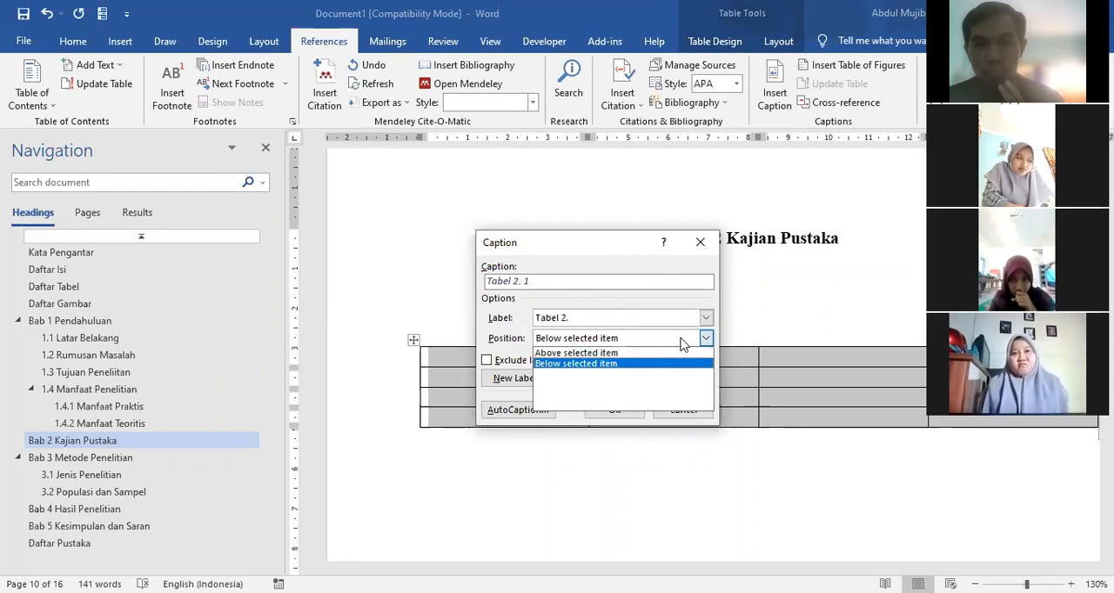
{"action": "left_click", "coordinate": [620, 354]}
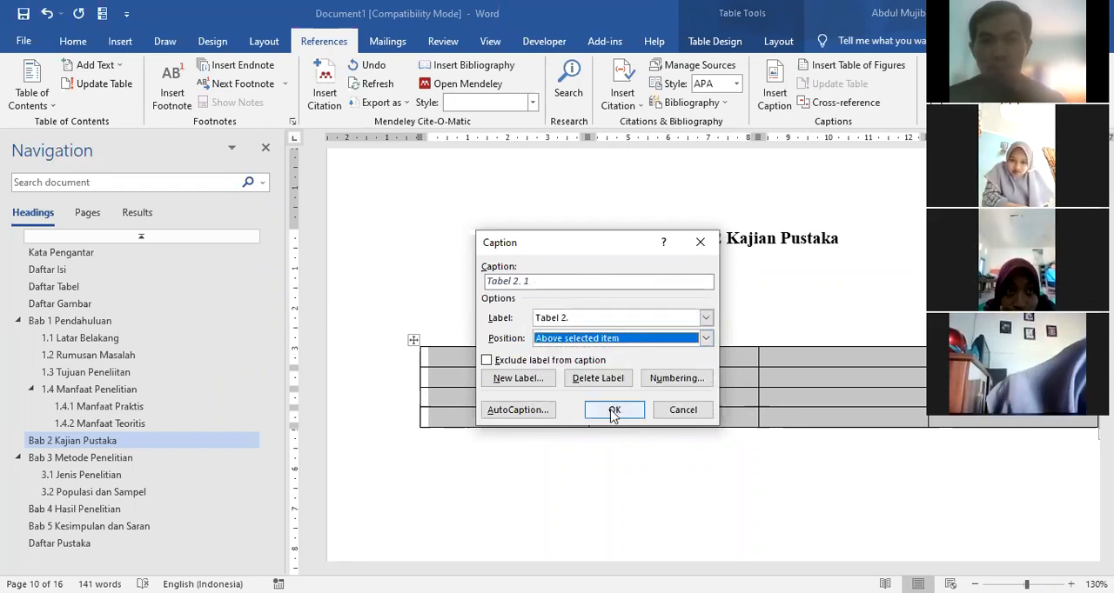
{"action": "left_click", "coordinate": [561, 282]}
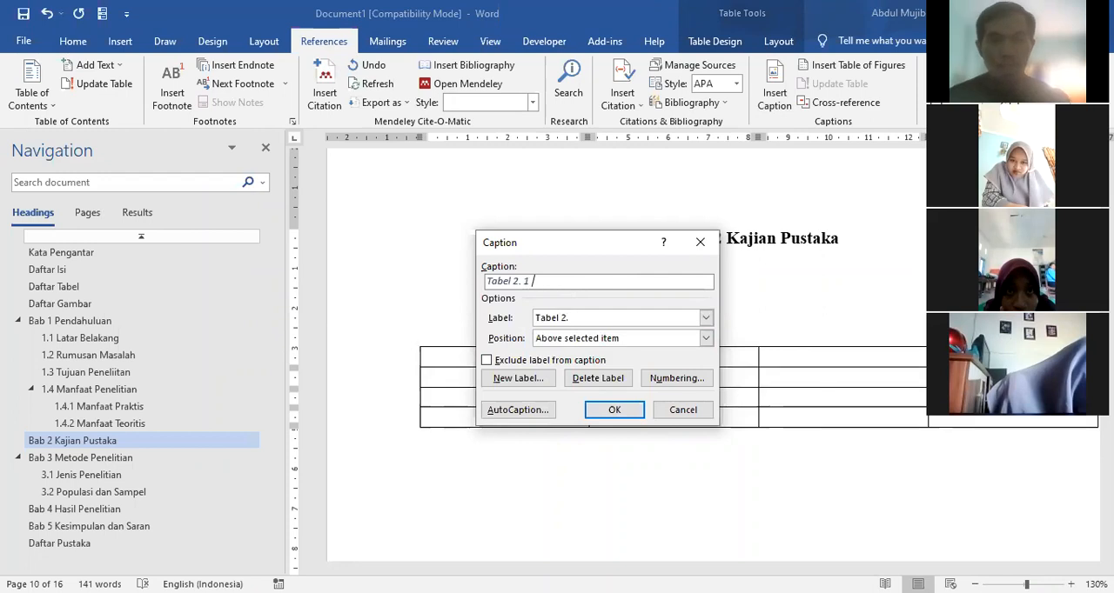
{"action": "type", "text": "Indikato"}
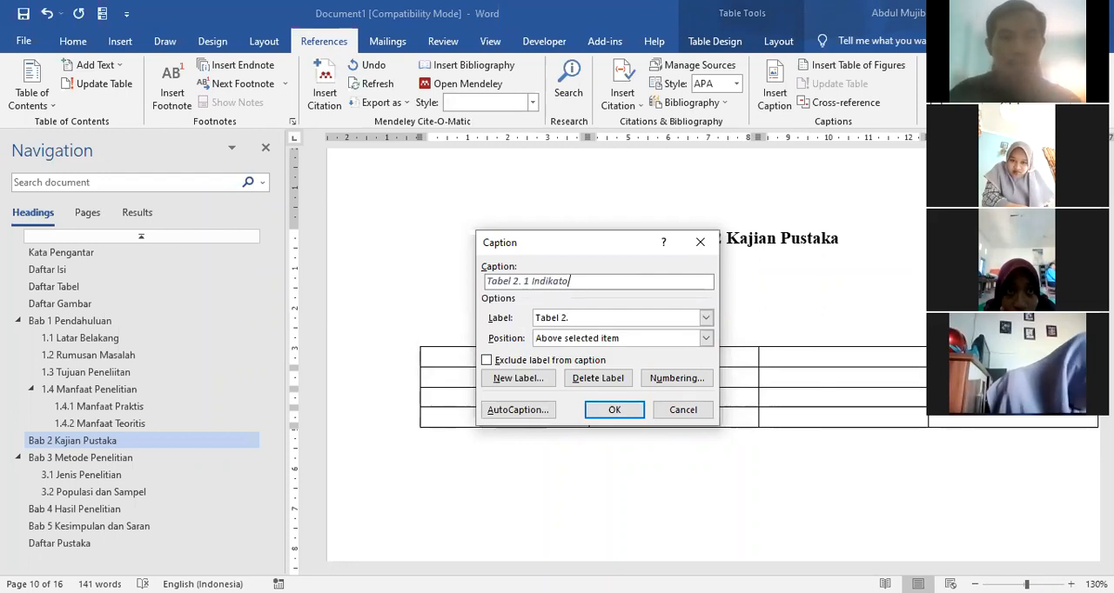
{"action": "type", "text": "r Penelitian"}
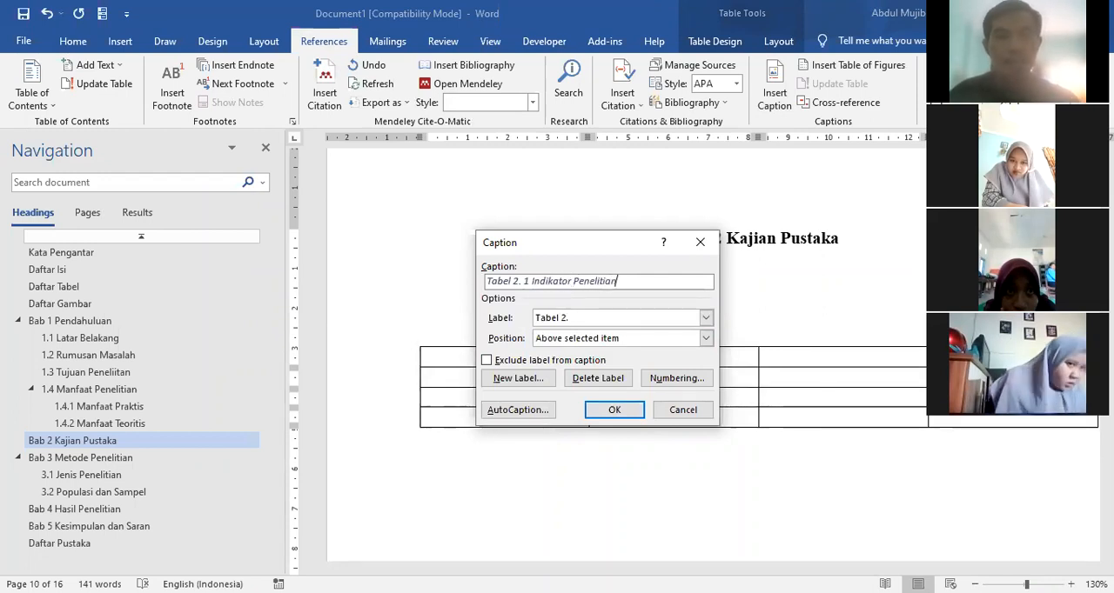
{"action": "left_click", "coordinate": [604, 411]}
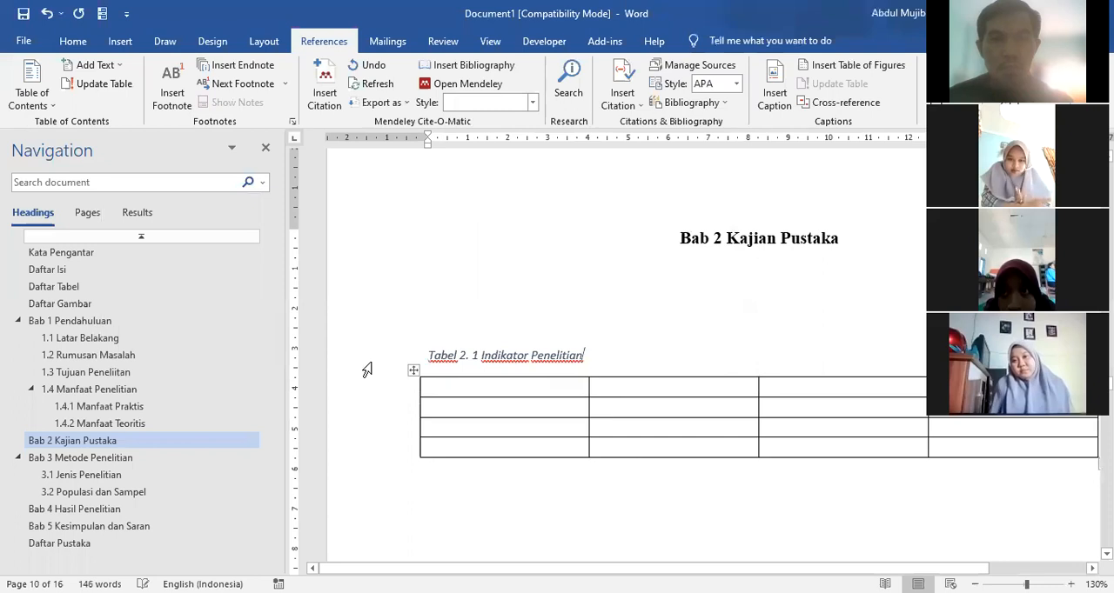
Step: Format the caption of the chapter 2 table as centred, bold, non-italic black Times New Roman at size 12
{"action": "left_click", "coordinate": [72, 40]}
{"action": "left_click", "coordinate": [413, 97]}
{"action": "left_click", "coordinate": [169, 96]}
{"action": "left_click", "coordinate": [149, 96]}
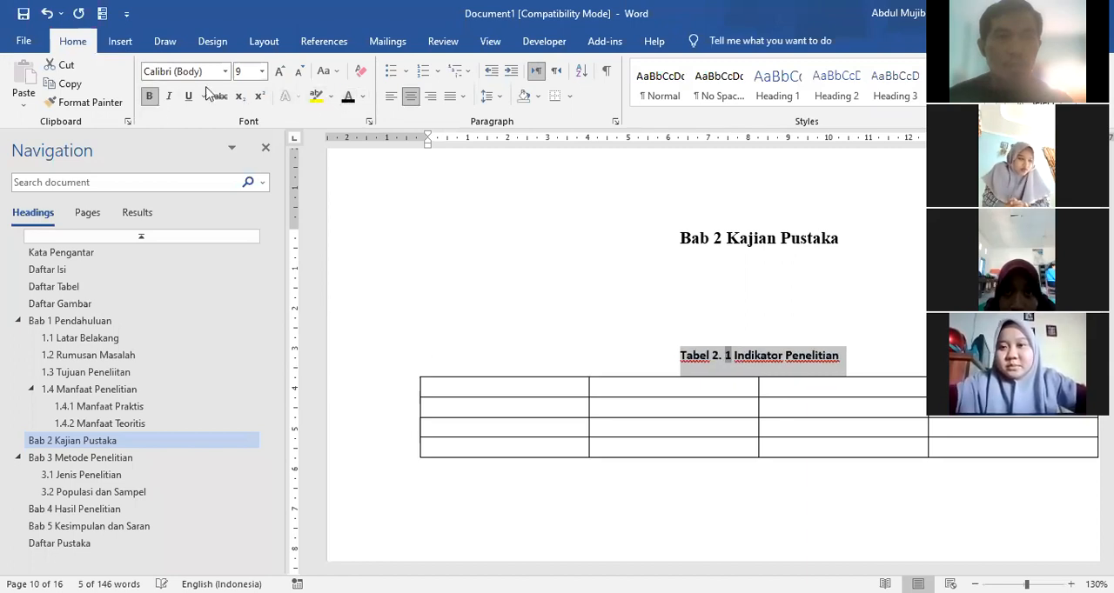
{"action": "left_click", "coordinate": [226, 72]}
{"action": "left_click", "coordinate": [208, 150]}
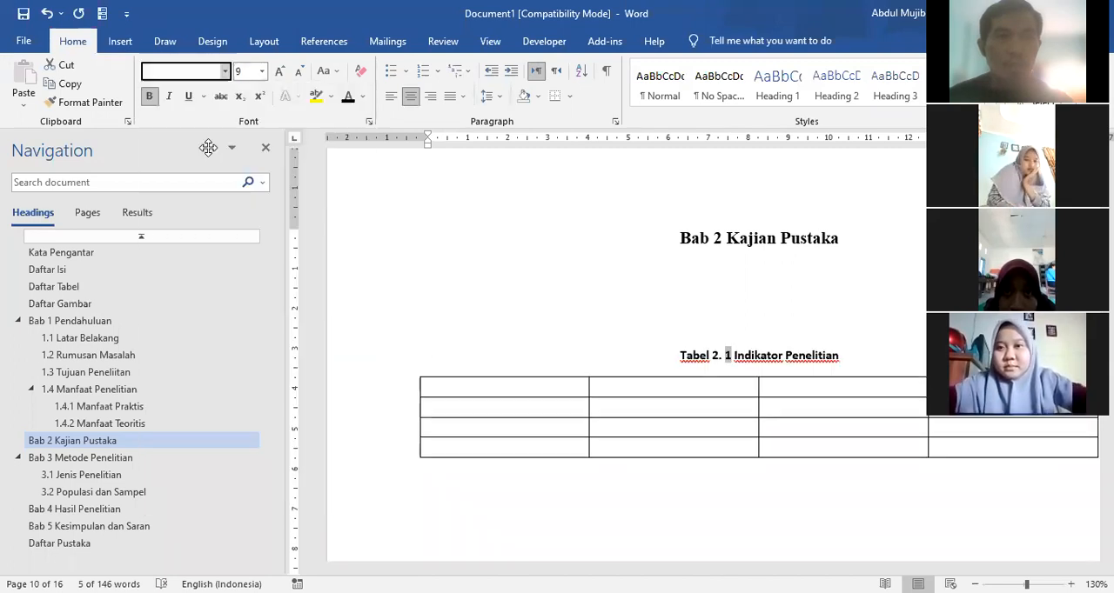
{"action": "left_click", "coordinate": [262, 71]}
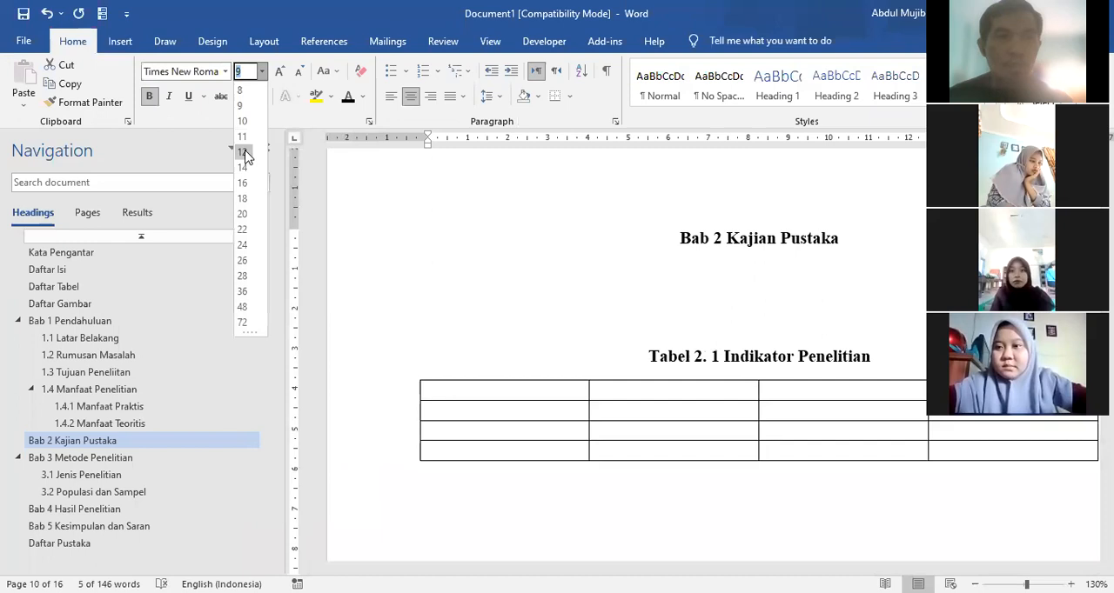
{"action": "left_click", "coordinate": [243, 152]}
{"action": "left_click", "coordinate": [554, 320]}
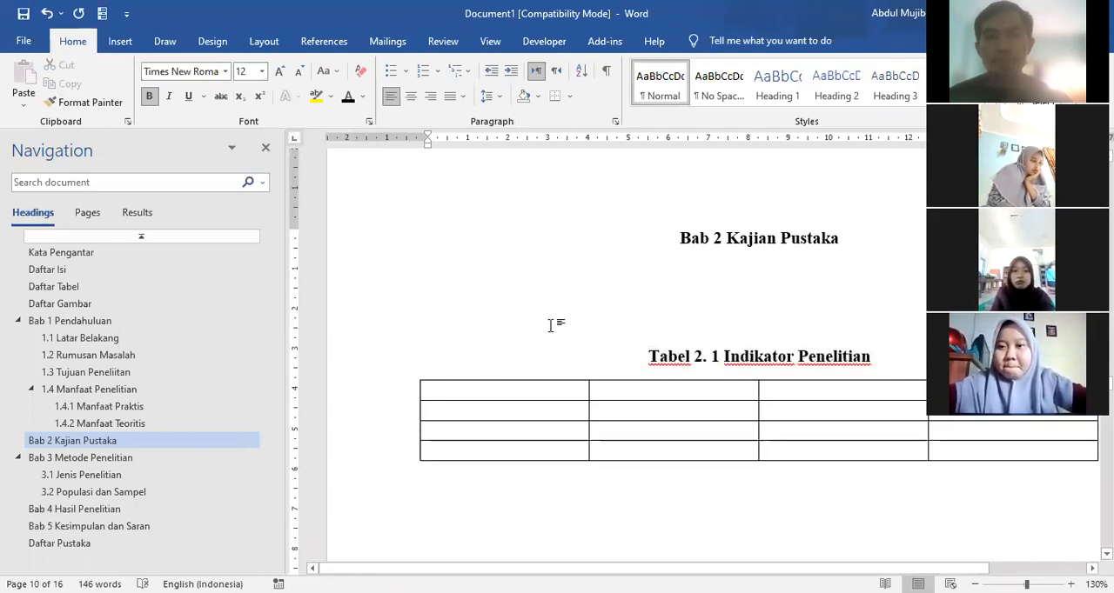
Step: Add four empty lines below the heading Bab 4 Hasil Penelitian
{"action": "scroll", "coordinate": [547, 320], "scroll_direction": "down", "scroll_amount": 5}
{"action": "scroll", "coordinate": [546, 345], "scroll_direction": "down", "scroll_amount": 3}
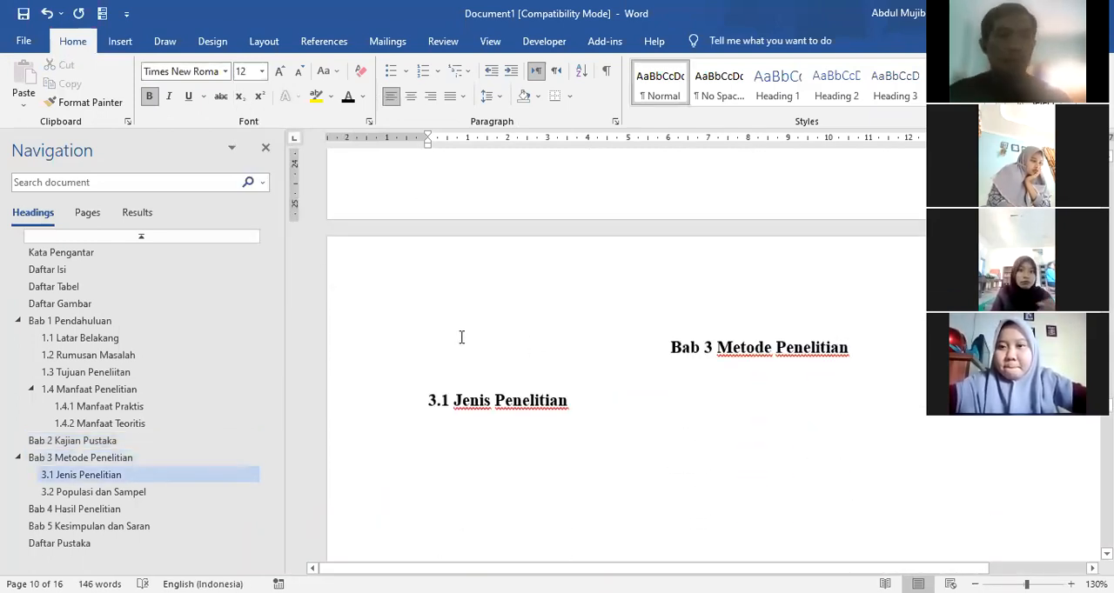
{"action": "left_click", "coordinate": [59, 512]}
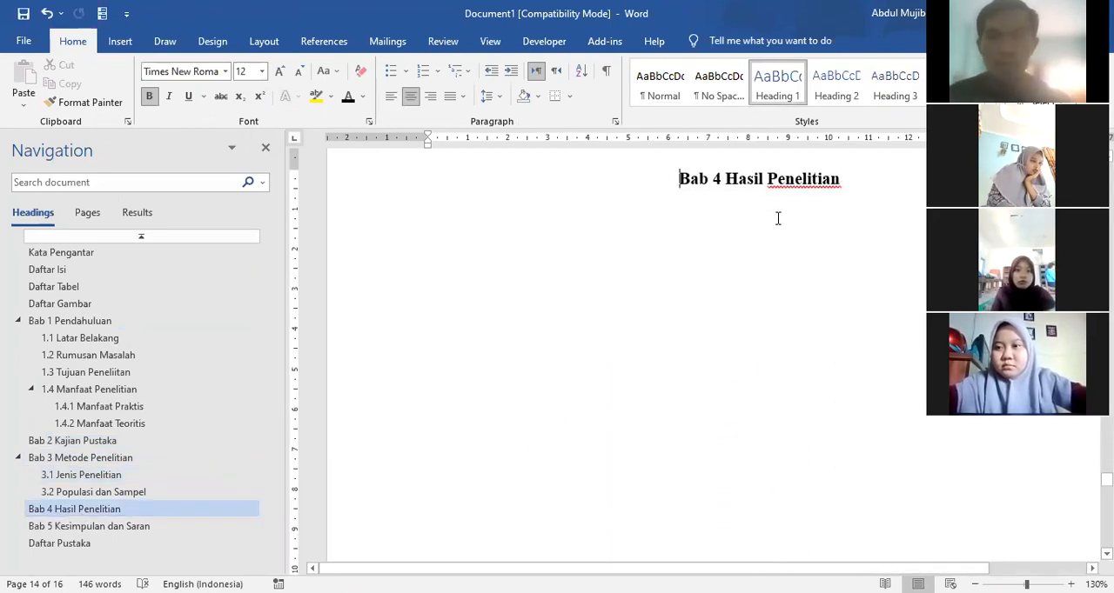
{"action": "left_click", "coordinate": [850, 179]}
{"action": "key", "text": "Return"}
{"action": "key", "text": "Return"}
{"action": "key", "text": "Return"}
{"action": "key", "text": "Return"}
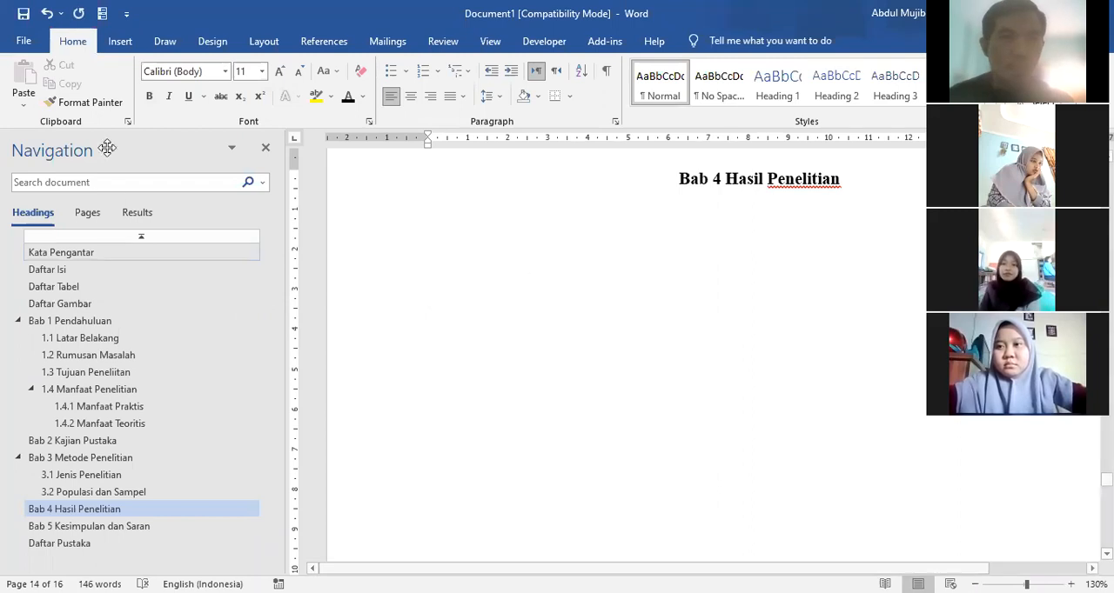
Step: Insert a table with five columns and six rows below the heading Bab 4 Hasil Penelitian
{"action": "left_click", "coordinate": [120, 42]}
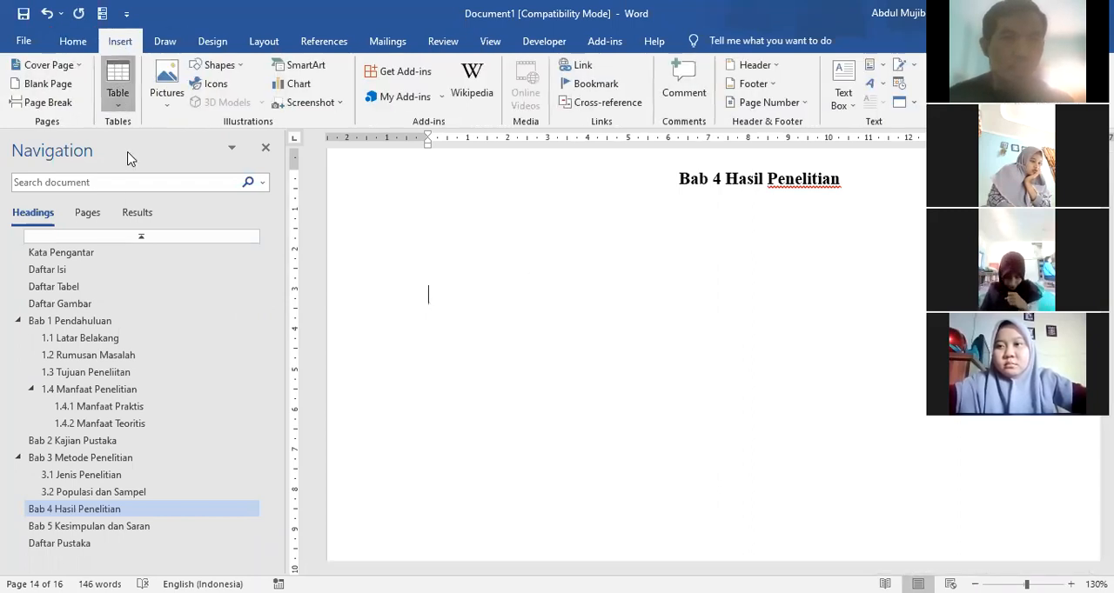
{"action": "left_click", "coordinate": [117, 80]}
{"action": "left_click", "coordinate": [171, 218]}
Step: Create a new caption label named "Tabel 4." for the selected chapter 4 table
{"action": "left_click", "coordinate": [414, 279]}
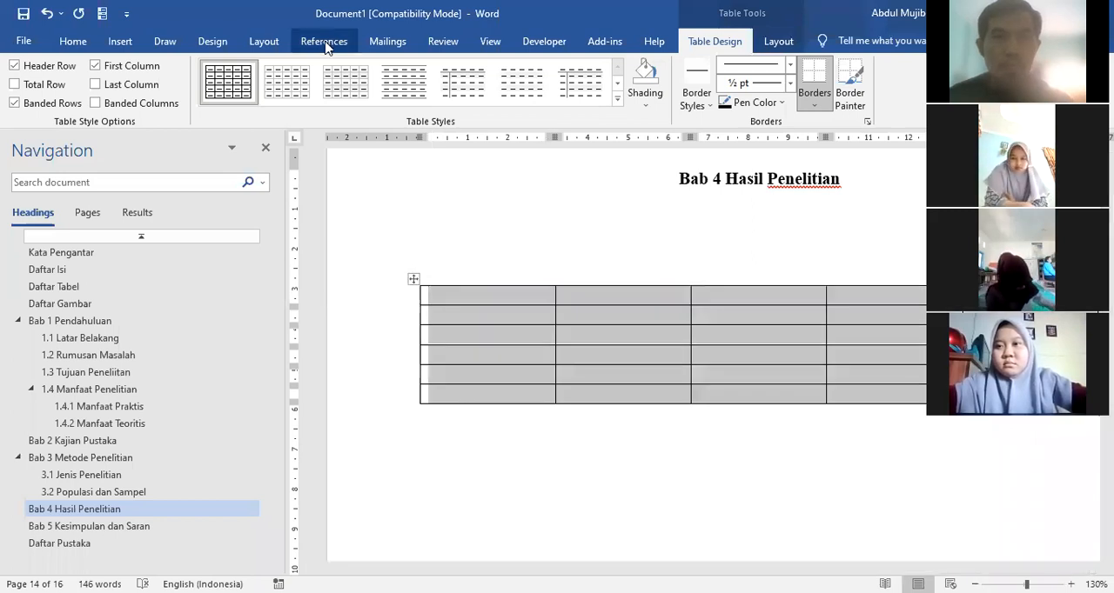
{"action": "left_click", "coordinate": [325, 43]}
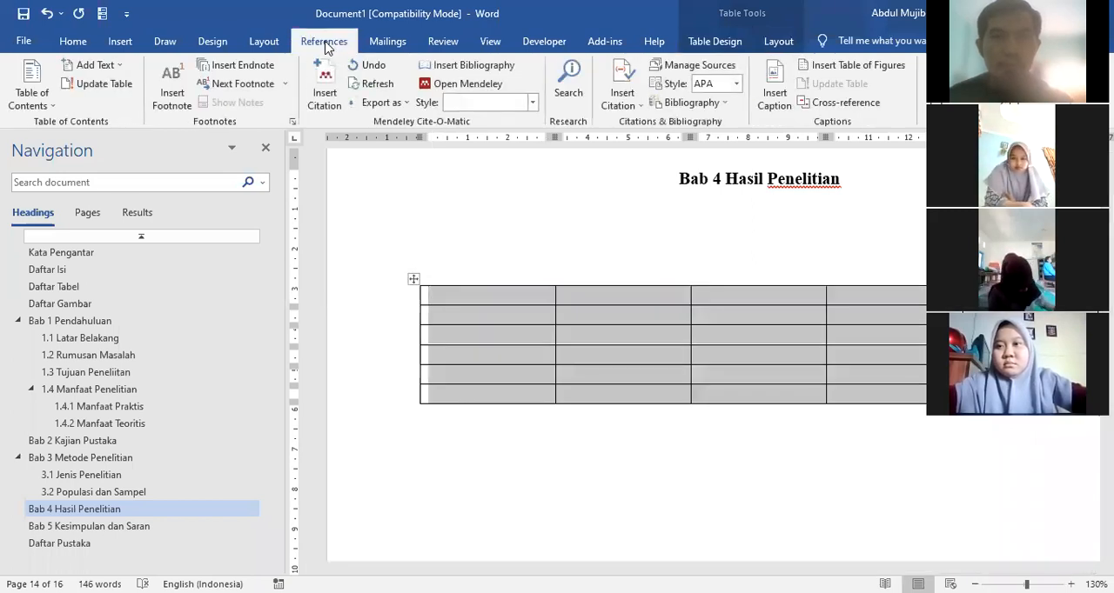
{"action": "left_click", "coordinate": [773, 97]}
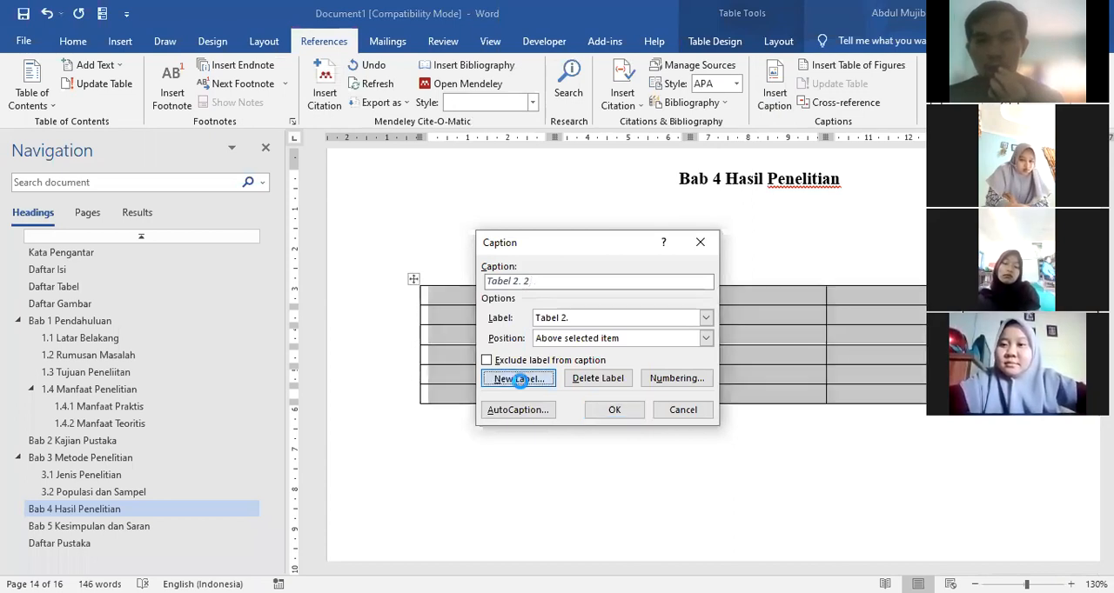
{"action": "left_click", "coordinate": [520, 380]}
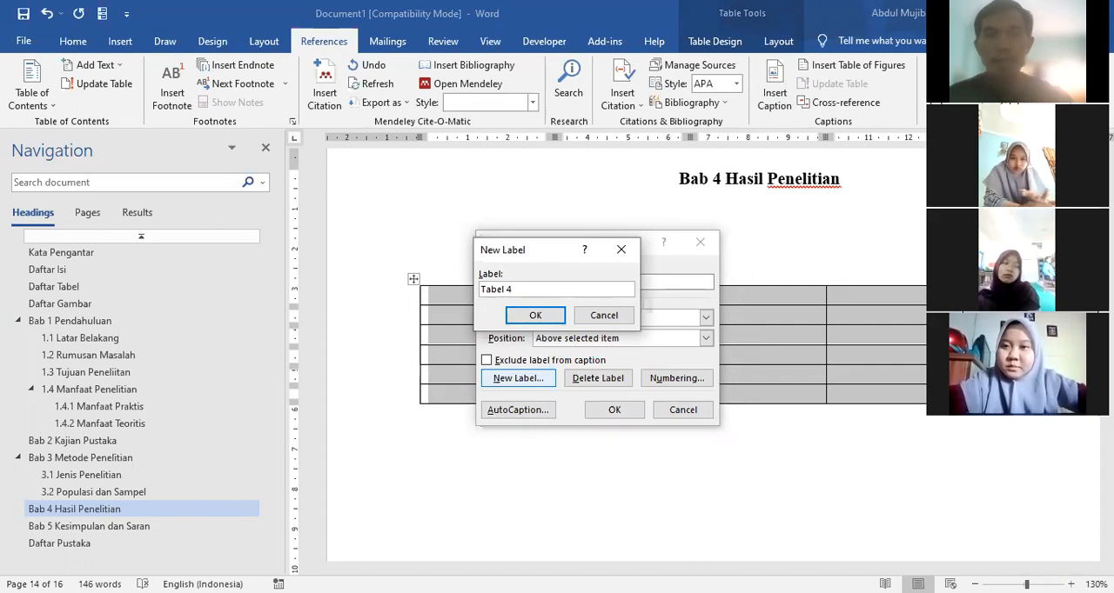
{"action": "left_click", "coordinate": [536, 317]}
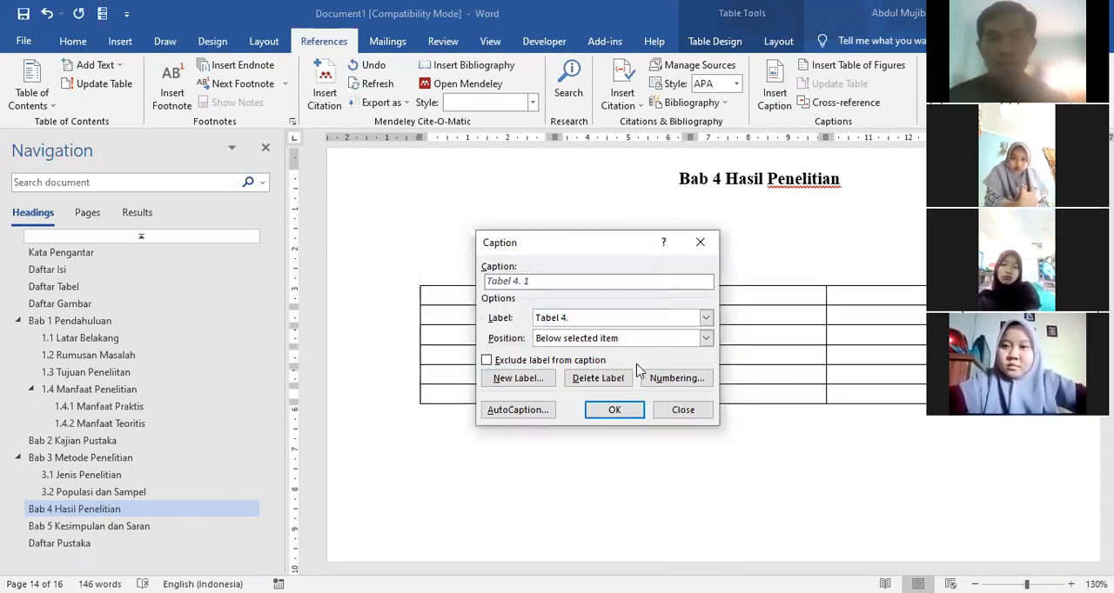
Step: Caption the chapter 4 table with the text "Hasil penelitian 1", positioned above the table
{"action": "type", "text": "Hasil penelitian 1"}
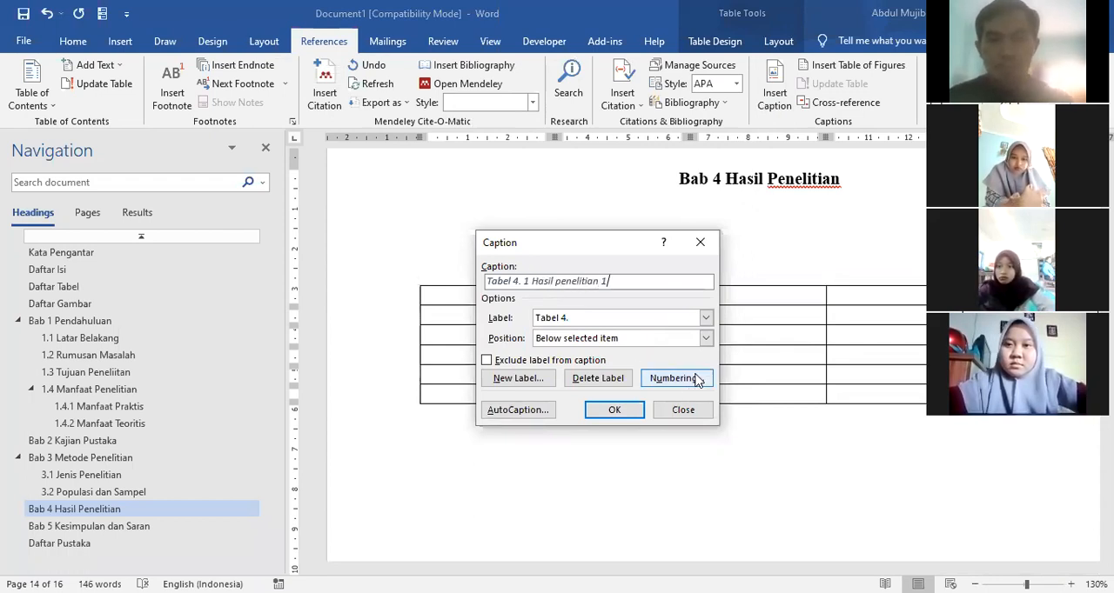
{"action": "left_click", "coordinate": [553, 343]}
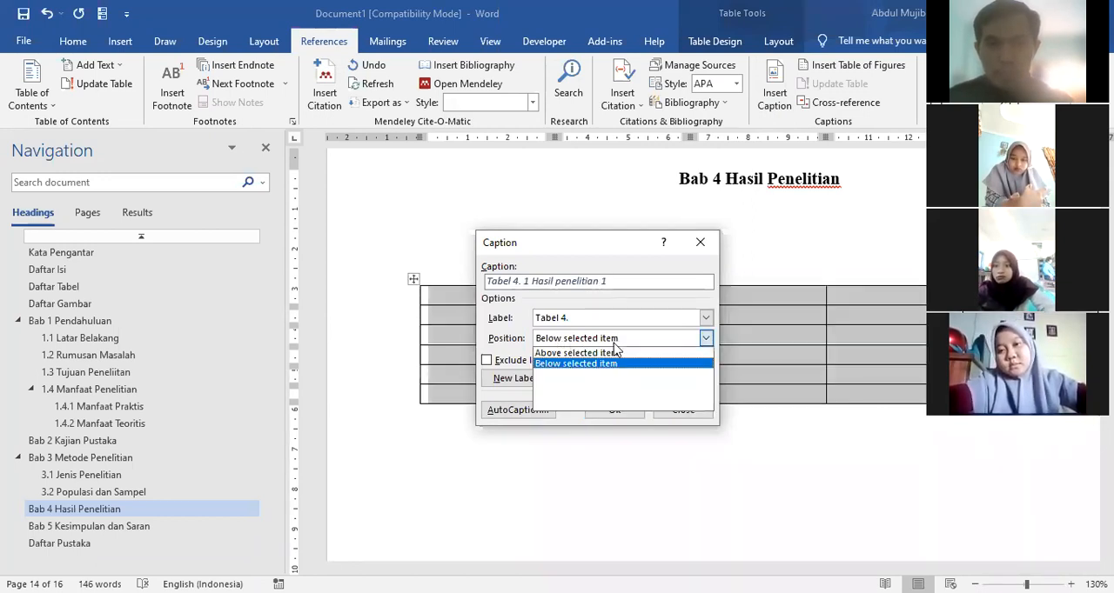
{"action": "left_click", "coordinate": [555, 353]}
{"action": "left_click", "coordinate": [615, 409]}
Step: Format the caption of the chapter 4 table as centred, bold, non-italic black Times New Roman at size 12
{"action": "left_click", "coordinate": [367, 305]}
{"action": "left_click", "coordinate": [67, 42]}
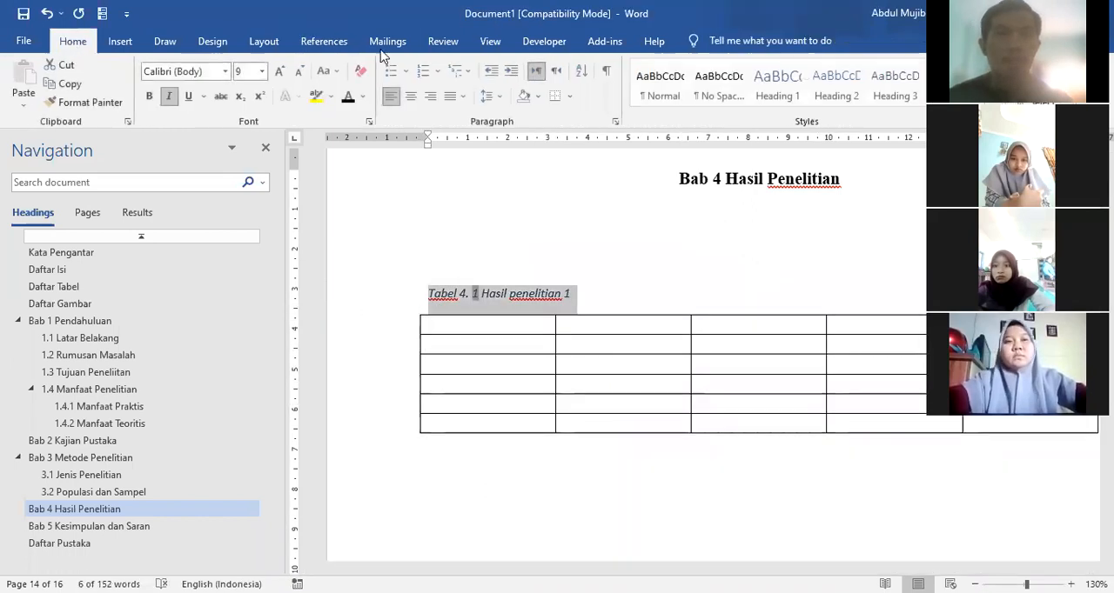
{"action": "left_click", "coordinate": [410, 96]}
{"action": "left_click", "coordinate": [170, 96]}
{"action": "left_click", "coordinate": [148, 95]}
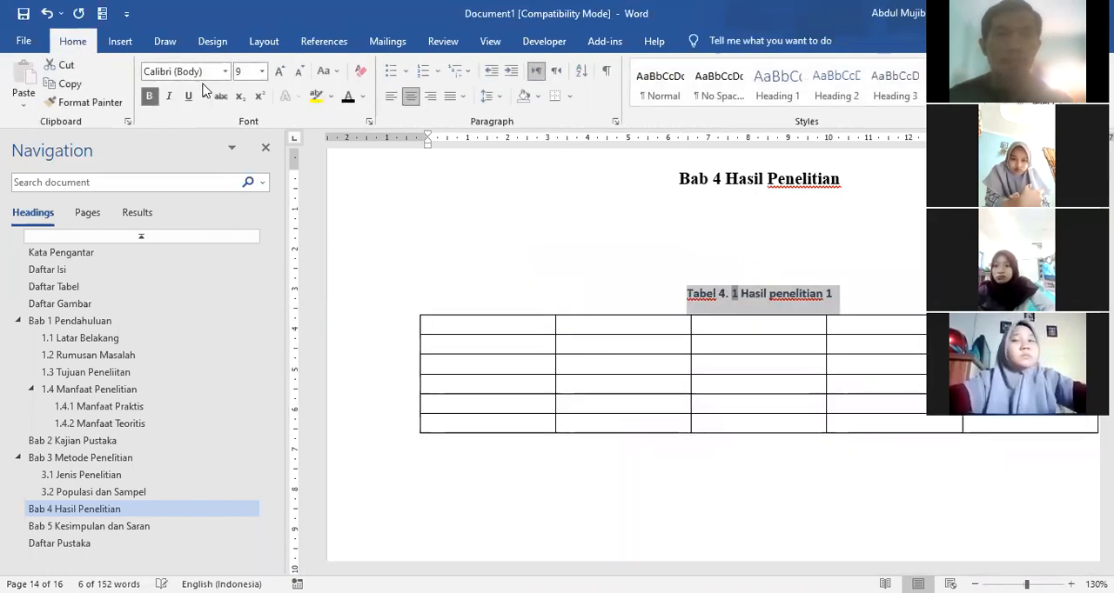
{"action": "left_click", "coordinate": [225, 71]}
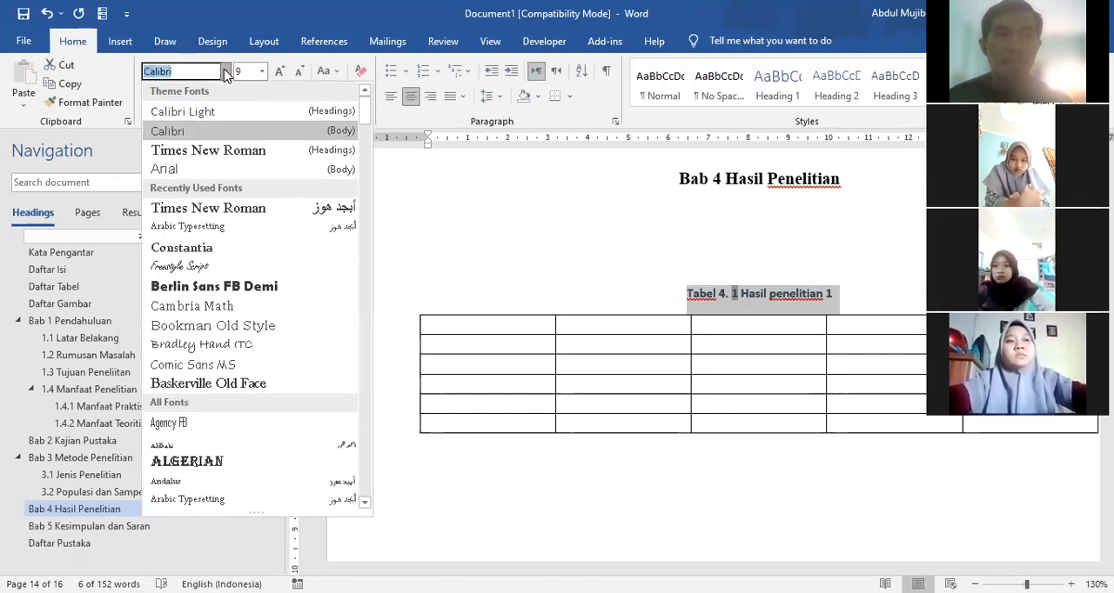
{"action": "left_click", "coordinate": [209, 151]}
{"action": "left_click", "coordinate": [262, 71]}
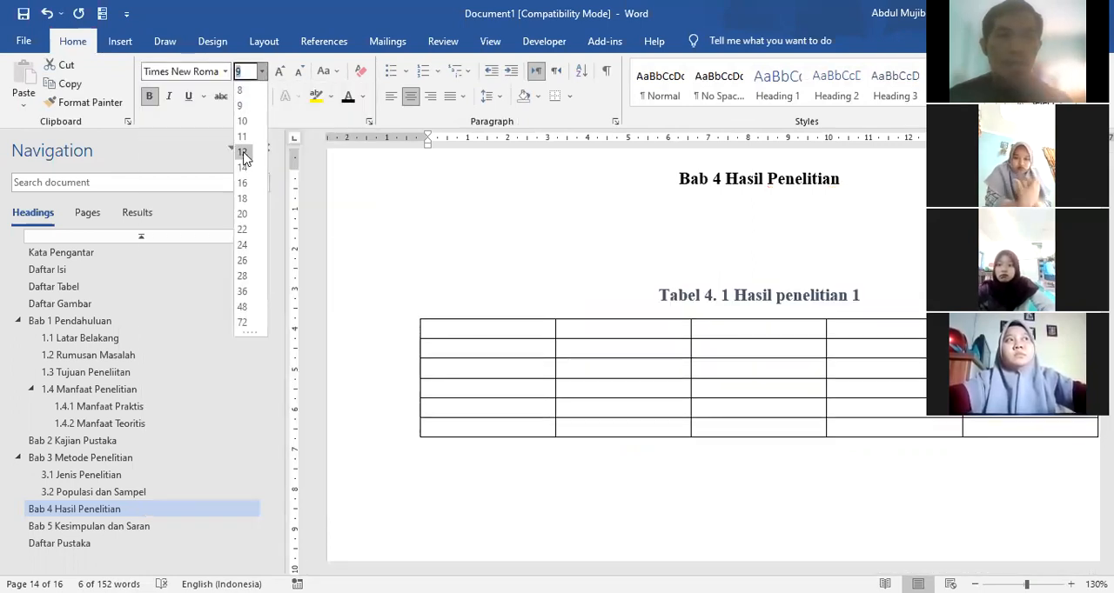
{"action": "left_click", "coordinate": [243, 153]}
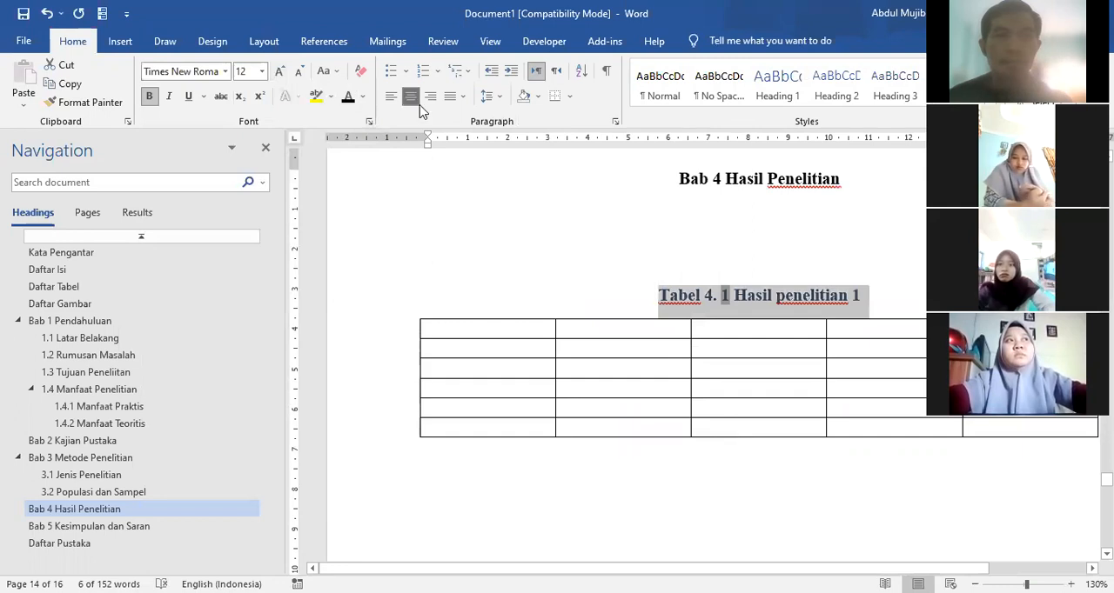
{"action": "left_click", "coordinate": [694, 496]}
Step: Add empty lines between the heading Bab 4 Hasil Penelitian and the caption of its table
{"action": "left_click", "coordinate": [545, 261]}
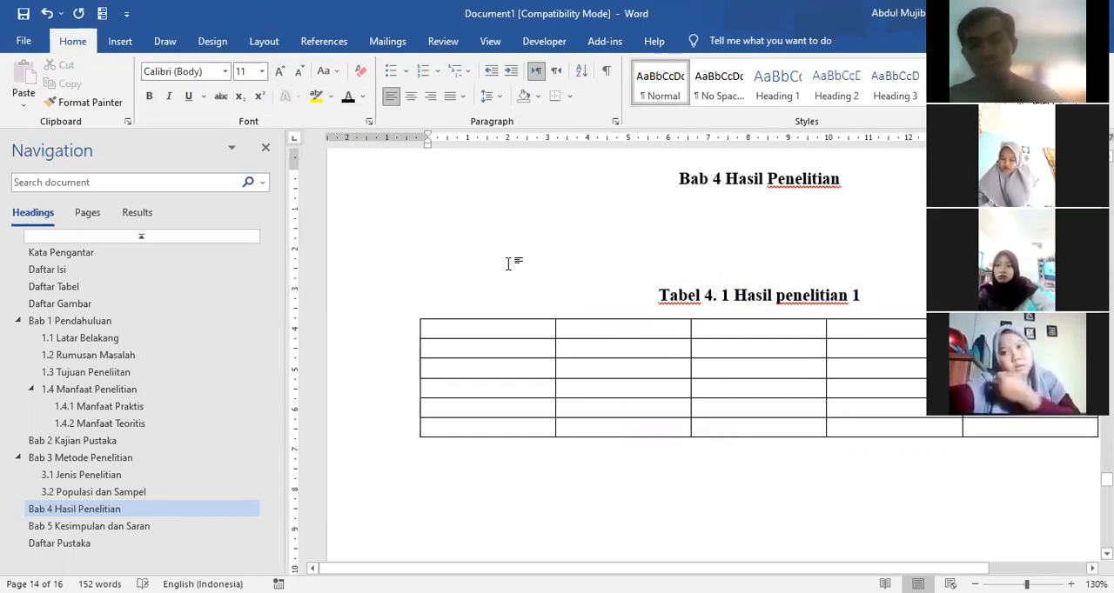
{"action": "key", "text": "Return"}
{"action": "key", "text": "Return"}
{"action": "key", "text": "Return"}
{"action": "key", "text": "Return"}
Step: Add three empty lines below the chapter 4 table
{"action": "scroll", "coordinate": [525, 285], "scroll_direction": "down", "scroll_amount": 3}
{"action": "scroll", "coordinate": [525, 285], "scroll_direction": "down", "scroll_amount": 6}
{"action": "left_click", "coordinate": [511, 275]}
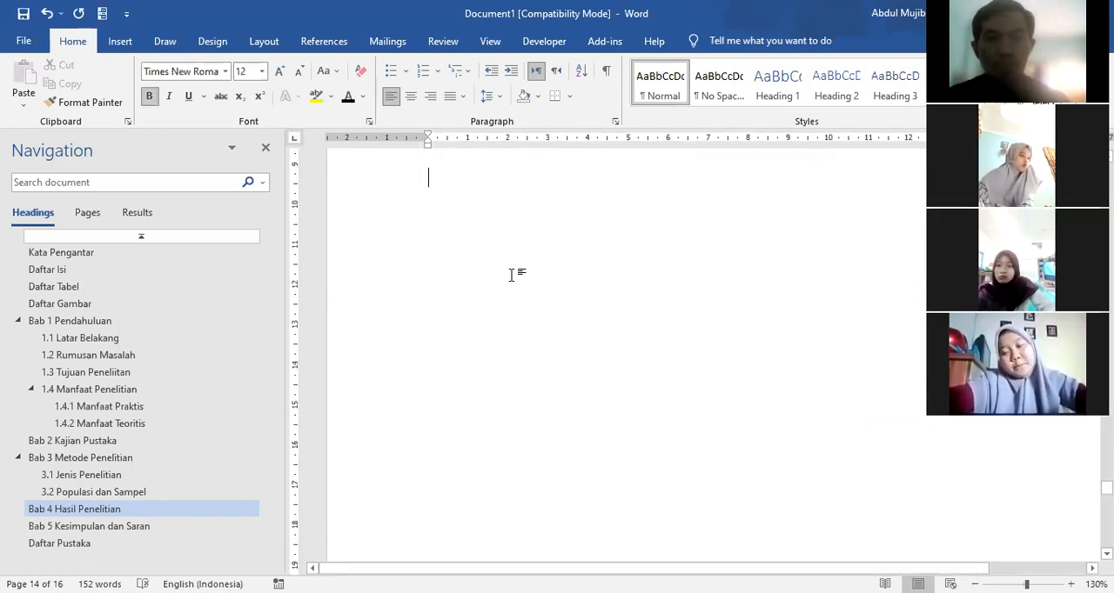
{"action": "scroll", "coordinate": [574, 288], "scroll_direction": "up", "scroll_amount": 3}
{"action": "key", "text": "Return"}
{"action": "key", "text": "Return"}
{"action": "key", "text": "Return"}
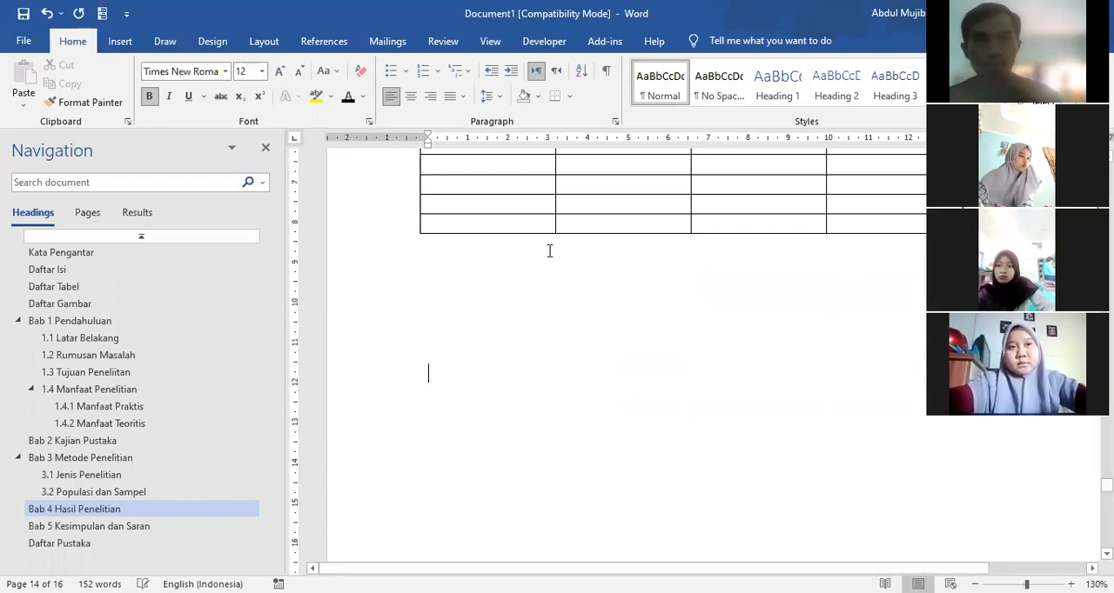
Step: Insert a 4x4 table below the first chapter 4 table and caption it "Hasil penelitian 2" with label Tabel 4., above the table
{"action": "left_click", "coordinate": [120, 41]}
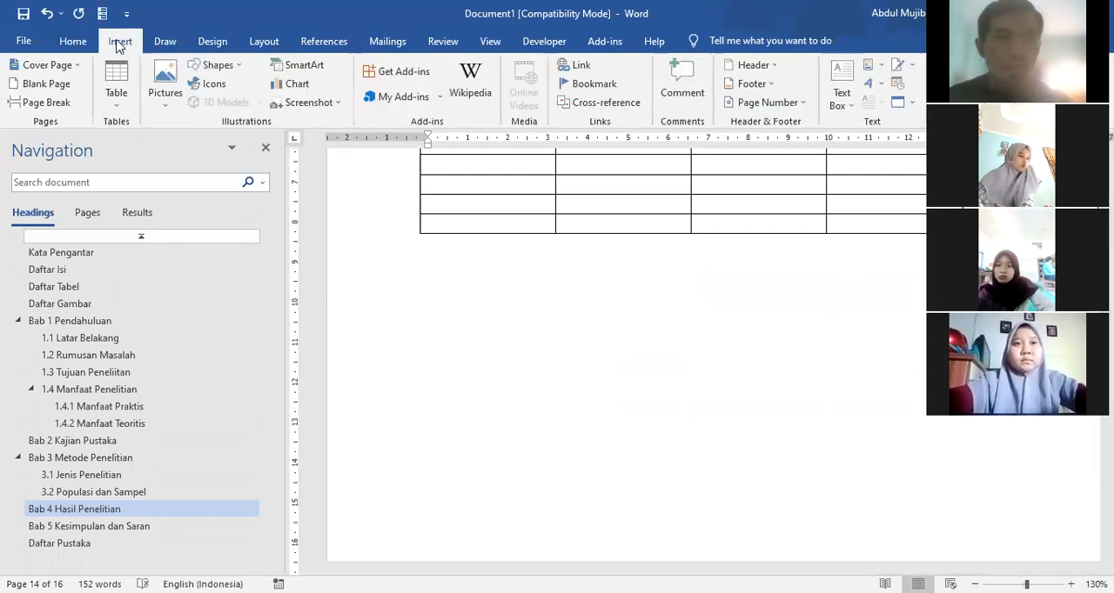
{"action": "left_click", "coordinate": [121, 101]}
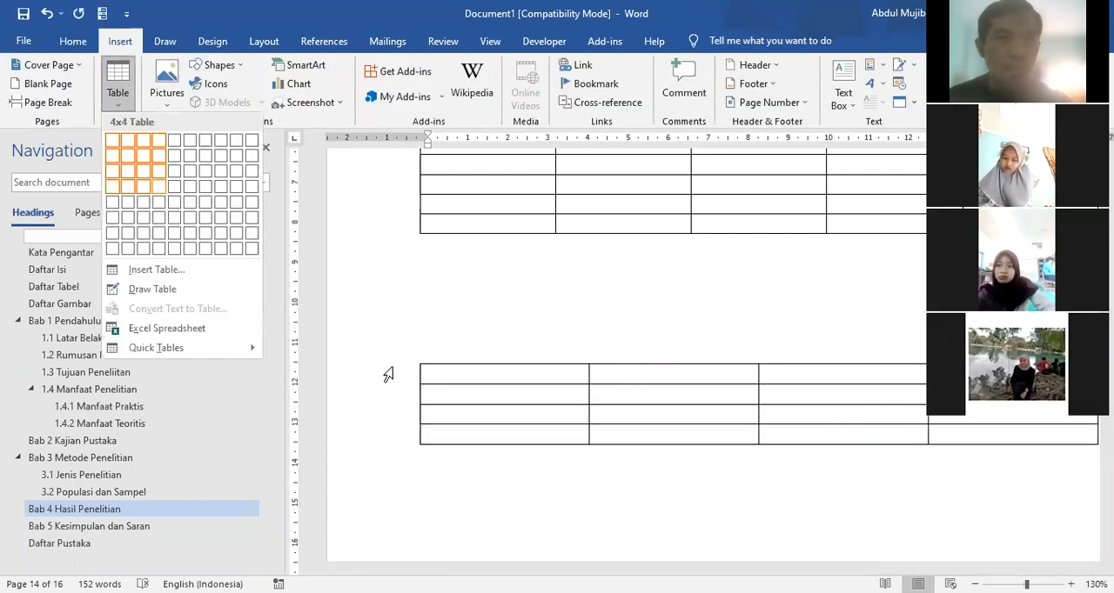
{"action": "left_click", "coordinate": [413, 357]}
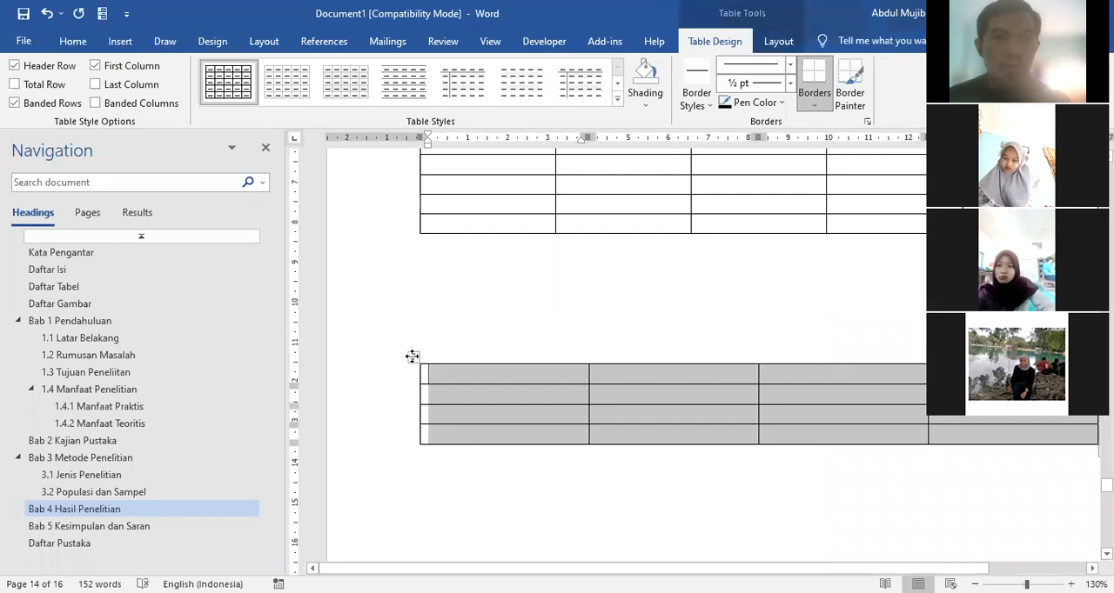
{"action": "left_click", "coordinate": [324, 43]}
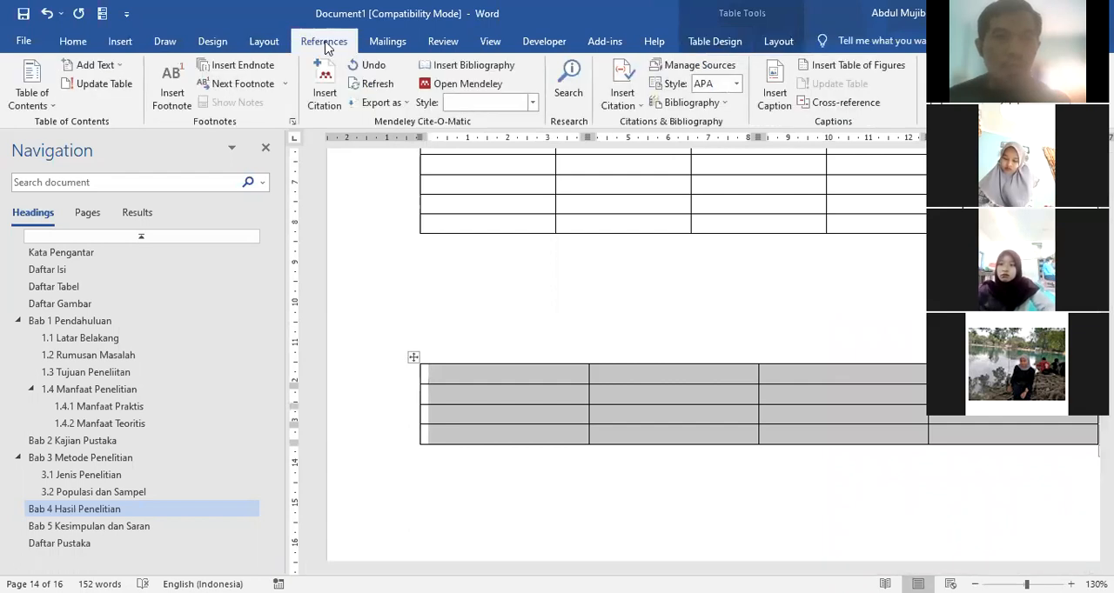
{"action": "left_click", "coordinate": [776, 90]}
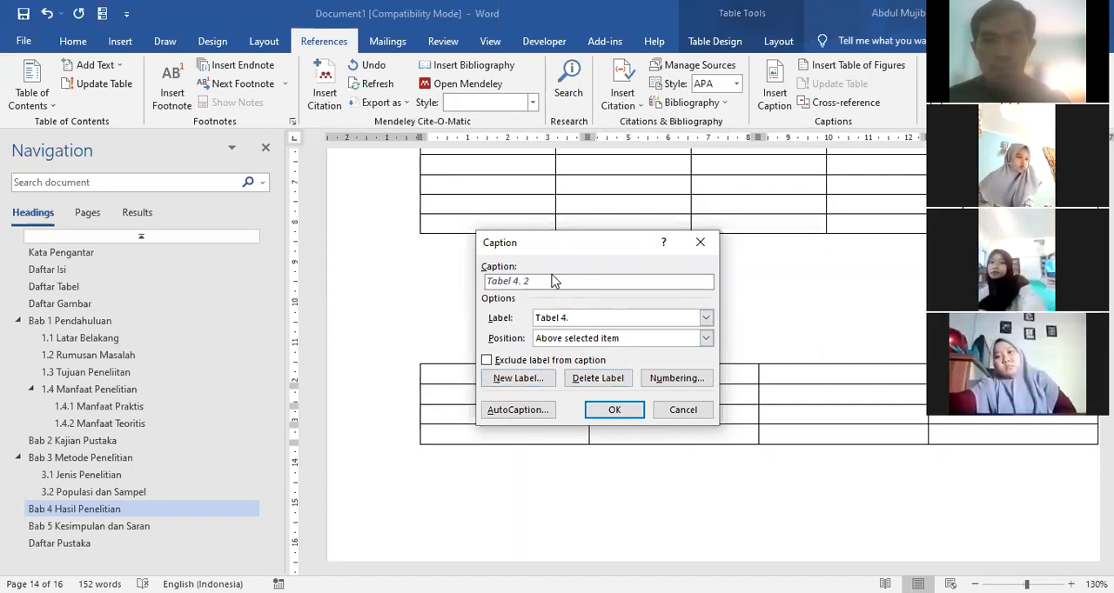
{"action": "left_click", "coordinate": [597, 320]}
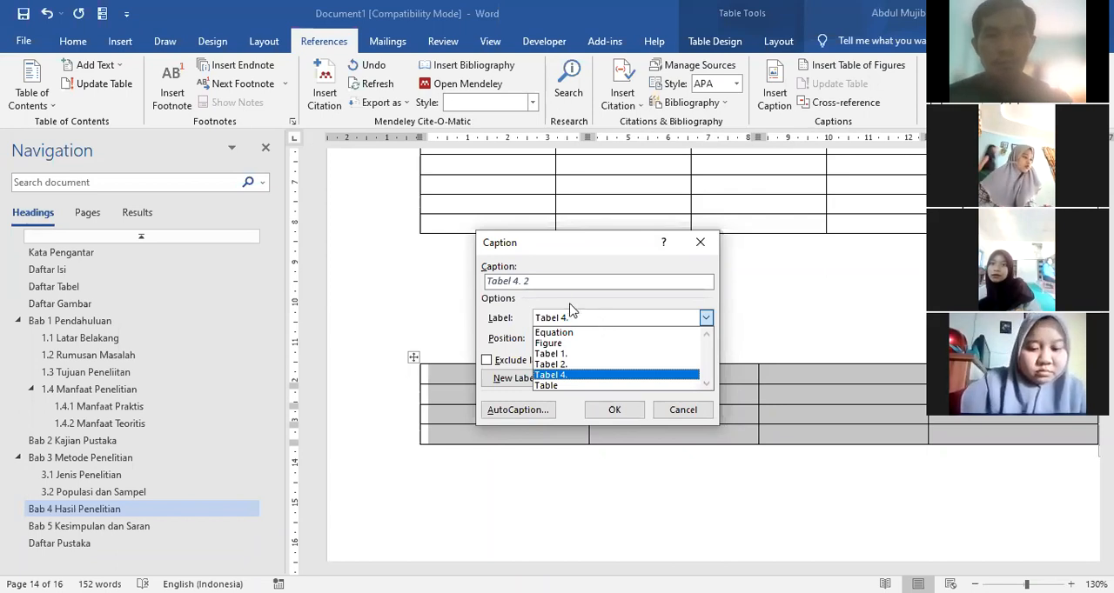
{"action": "left_click", "coordinate": [550, 288]}
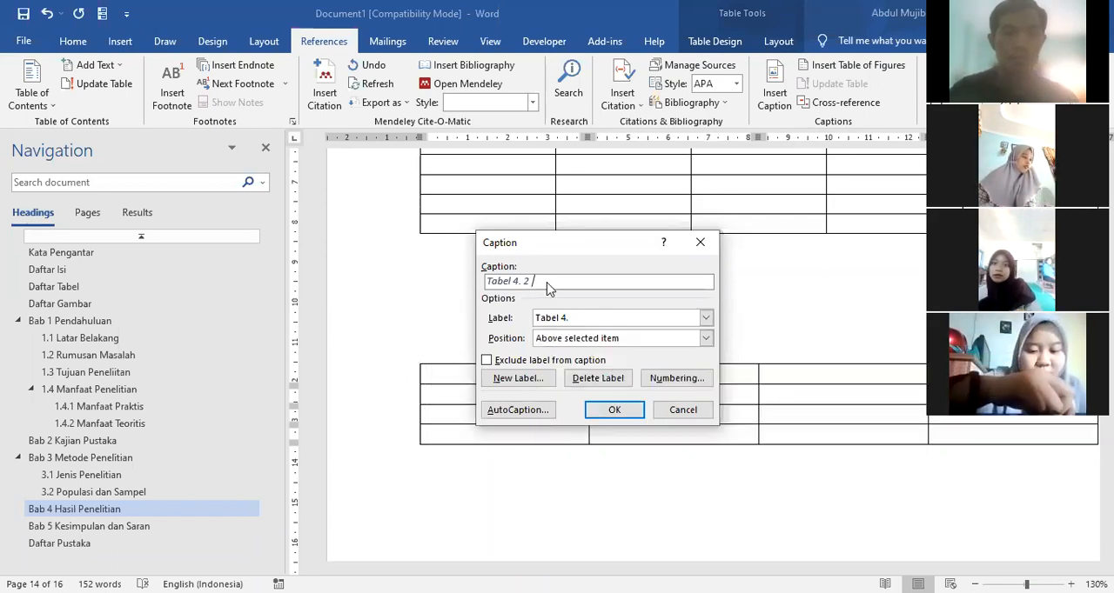
{"action": "type", "text": "Hasil penelitian 2"}
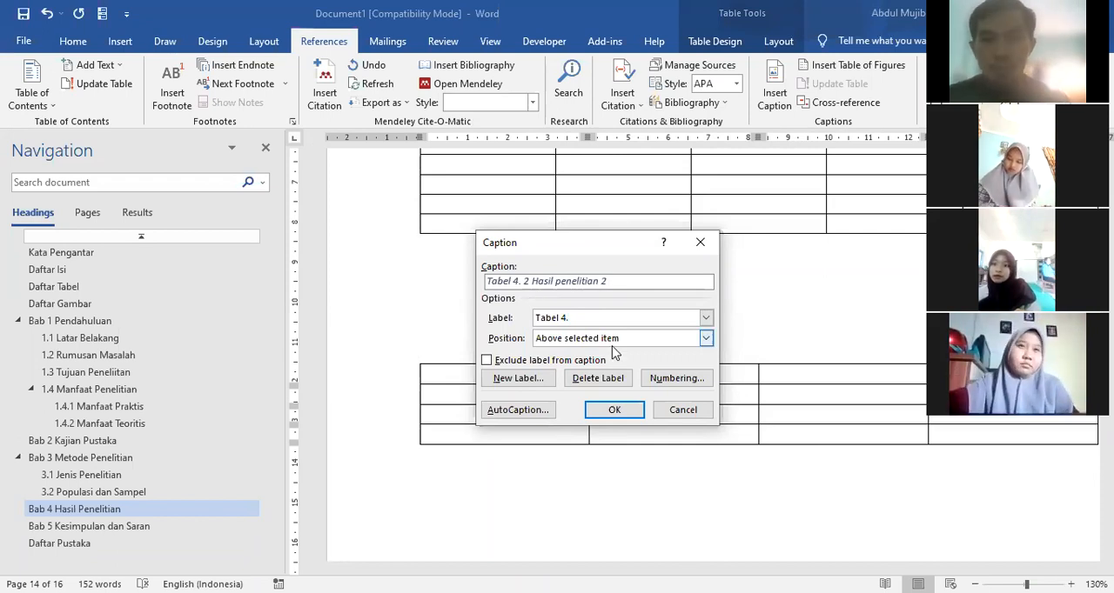
{"action": "left_click", "coordinate": [620, 414]}
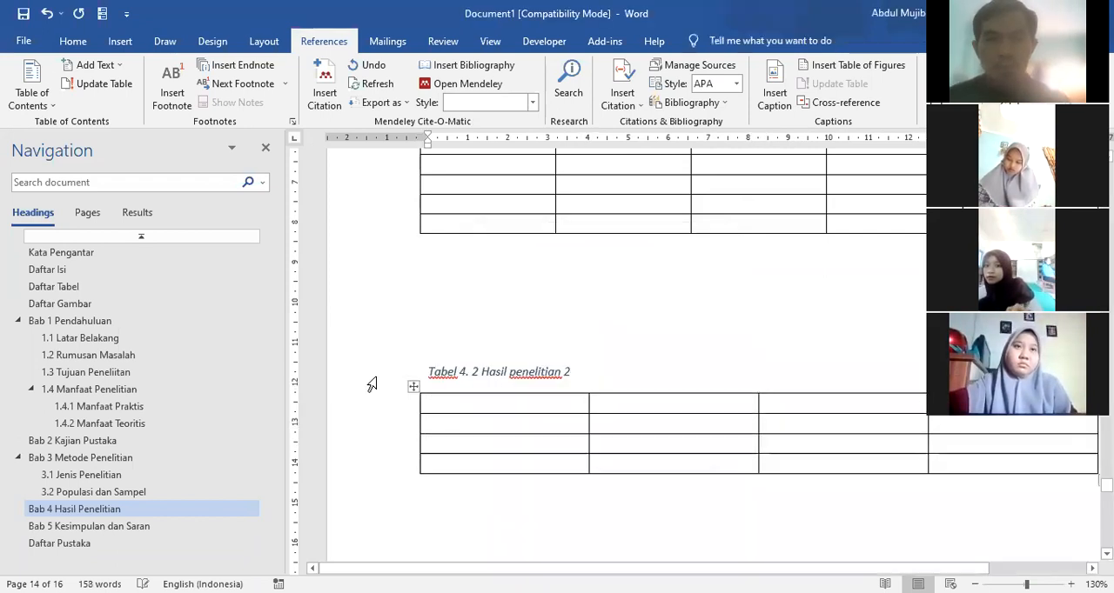
Step: Format the caption "Hasil penelitian 2" as centred, bold, non-italic black Times New Roman at size 12
{"action": "left_click", "coordinate": [73, 43]}
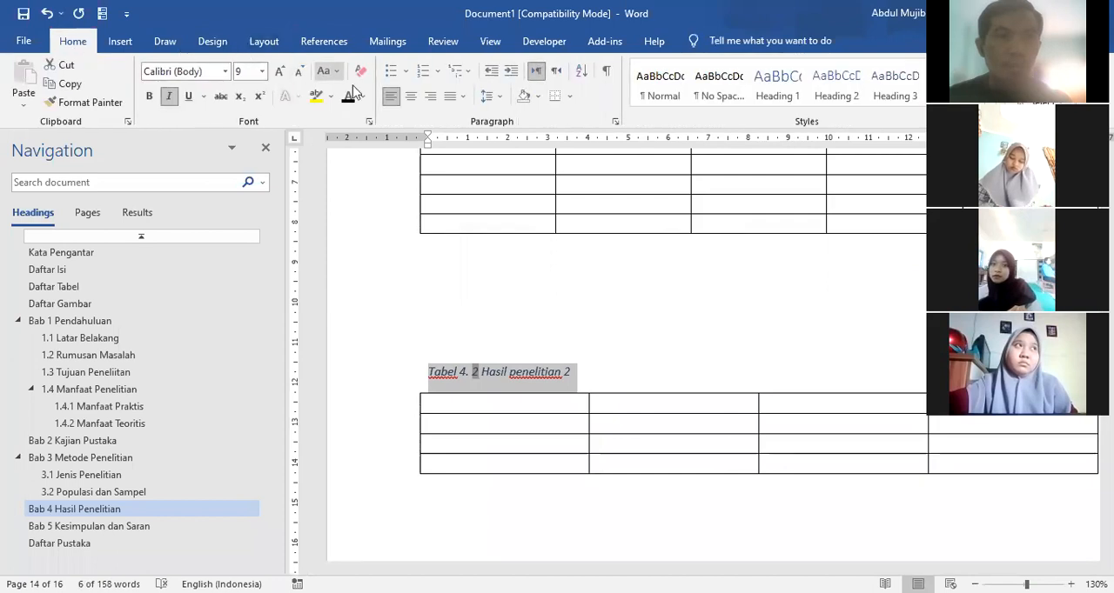
{"action": "left_click", "coordinate": [410, 96]}
{"action": "left_click", "coordinate": [170, 96]}
{"action": "left_click", "coordinate": [148, 97]}
{"action": "left_click", "coordinate": [225, 71]}
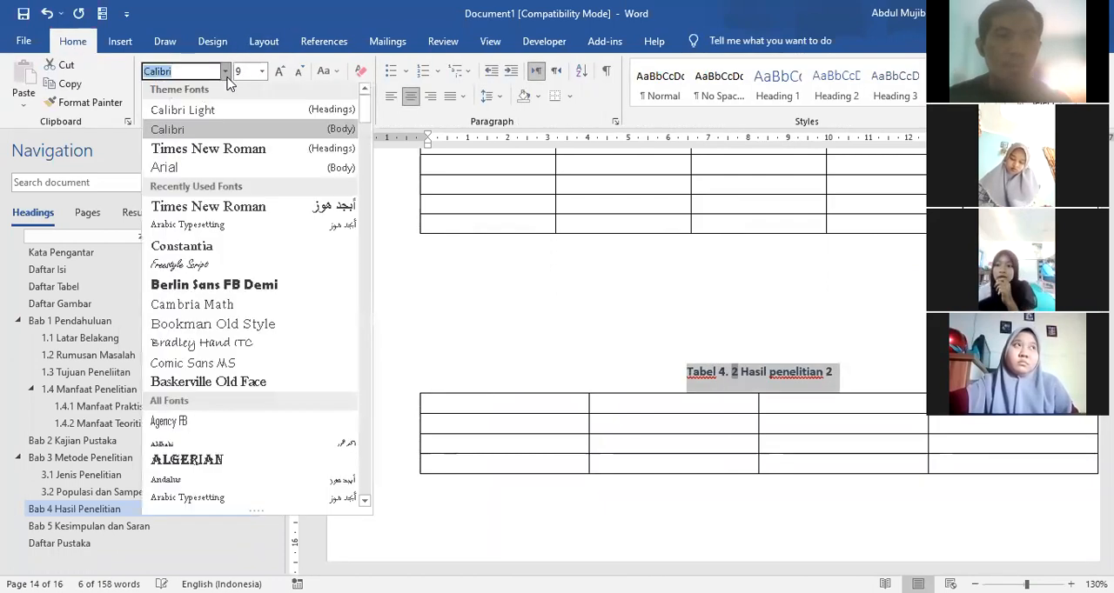
{"action": "left_click", "coordinate": [225, 151]}
{"action": "left_click", "coordinate": [280, 71]}
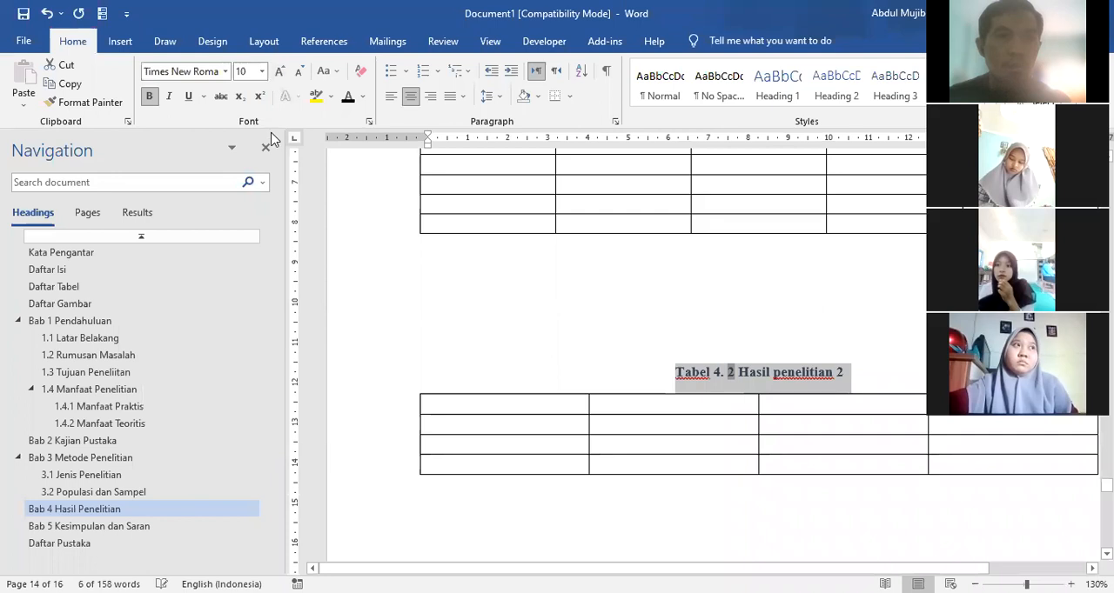
{"action": "left_click", "coordinate": [279, 72]}
{"action": "left_click", "coordinate": [280, 71]}
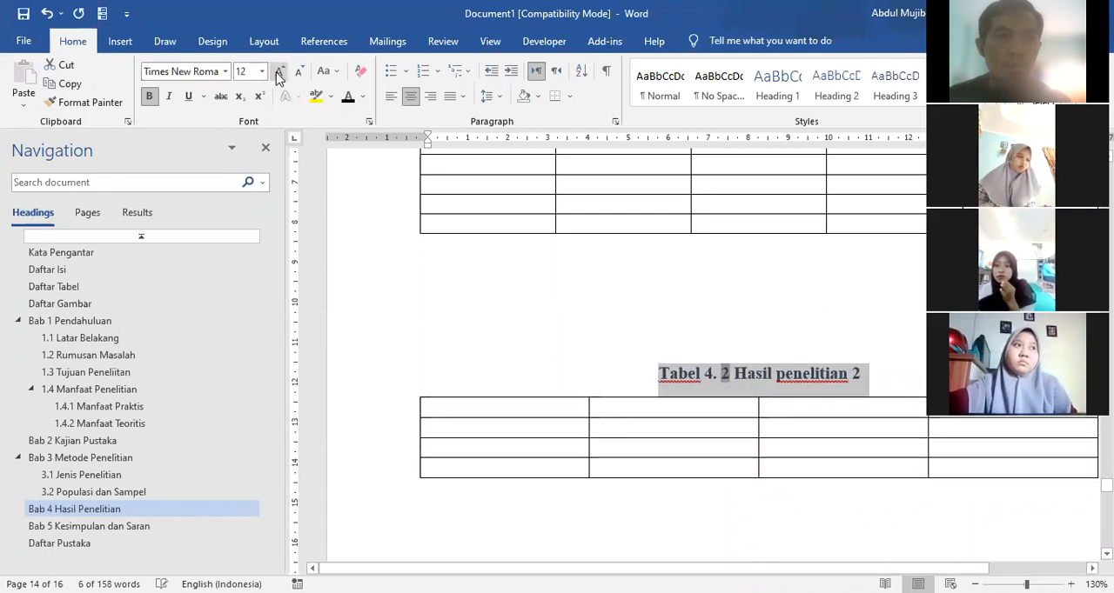
Step: Add three empty lines below the table captioned "Hasil penelitian 2"
{"action": "left_click", "coordinate": [522, 291]}
{"action": "scroll", "coordinate": [438, 462], "scroll_direction": "down", "scroll_amount": 5}
{"action": "left_click", "coordinate": [537, 318]}
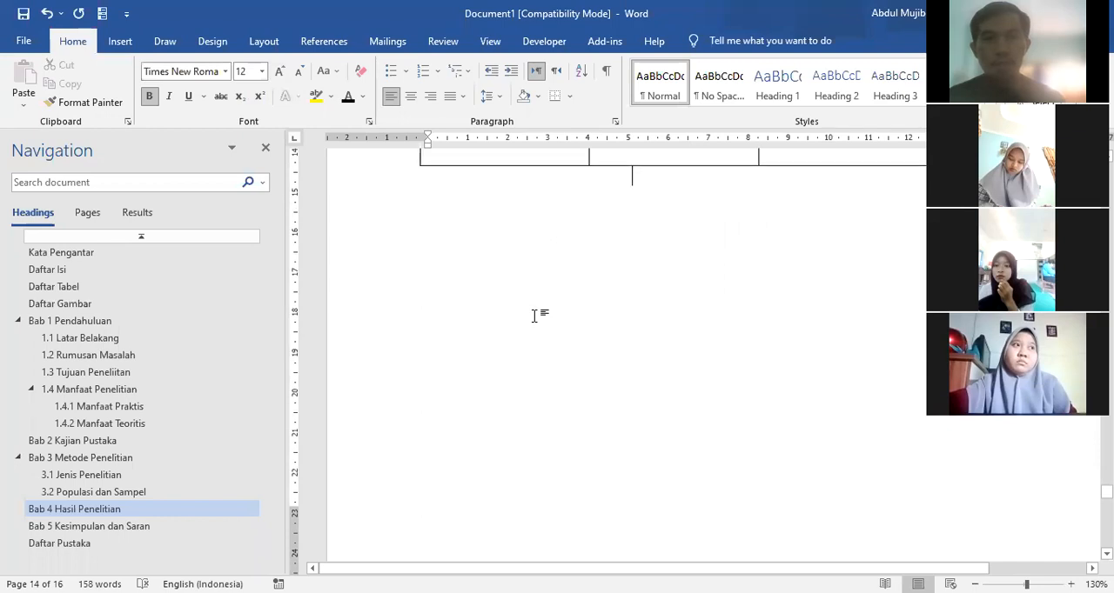
{"action": "key", "text": "Return"}
{"action": "key", "text": "Return"}
{"action": "key", "text": "Return"}
{"action": "scroll", "coordinate": [537, 309], "scroll_direction": "up", "scroll_amount": 5}
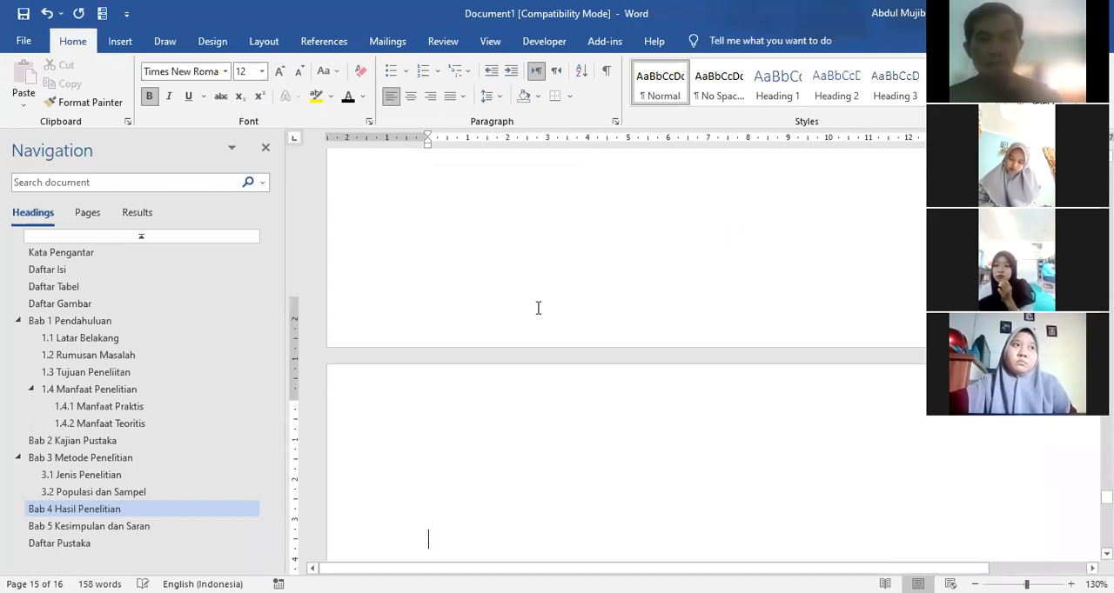
Step: Insert a table with four columns and three rows on an empty line below the second chapter 4 table
{"action": "left_click", "coordinate": [455, 403]}
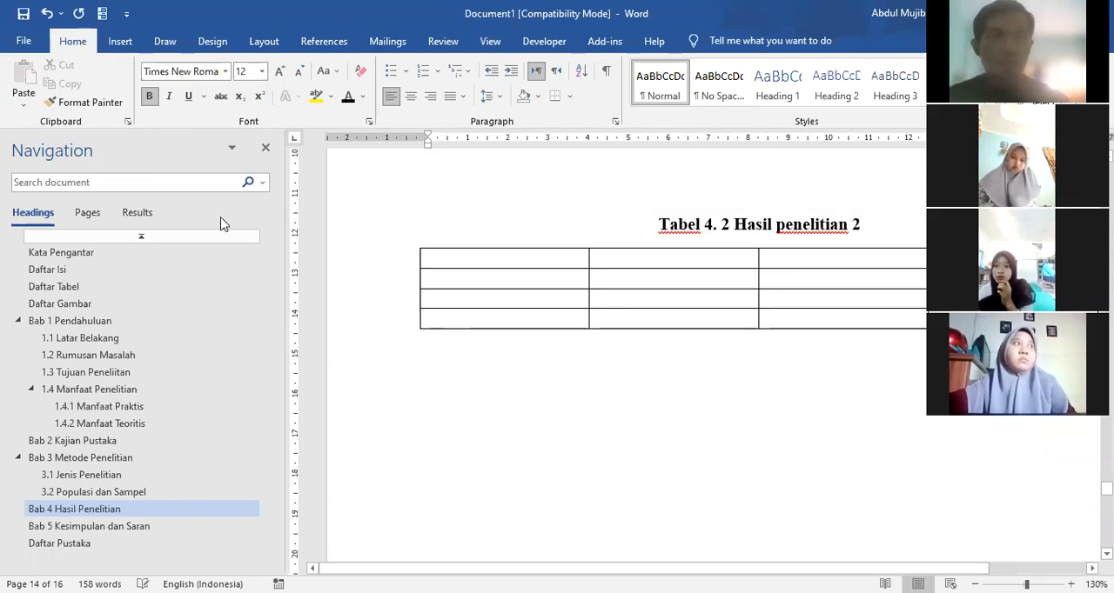
{"action": "left_click", "coordinate": [120, 42]}
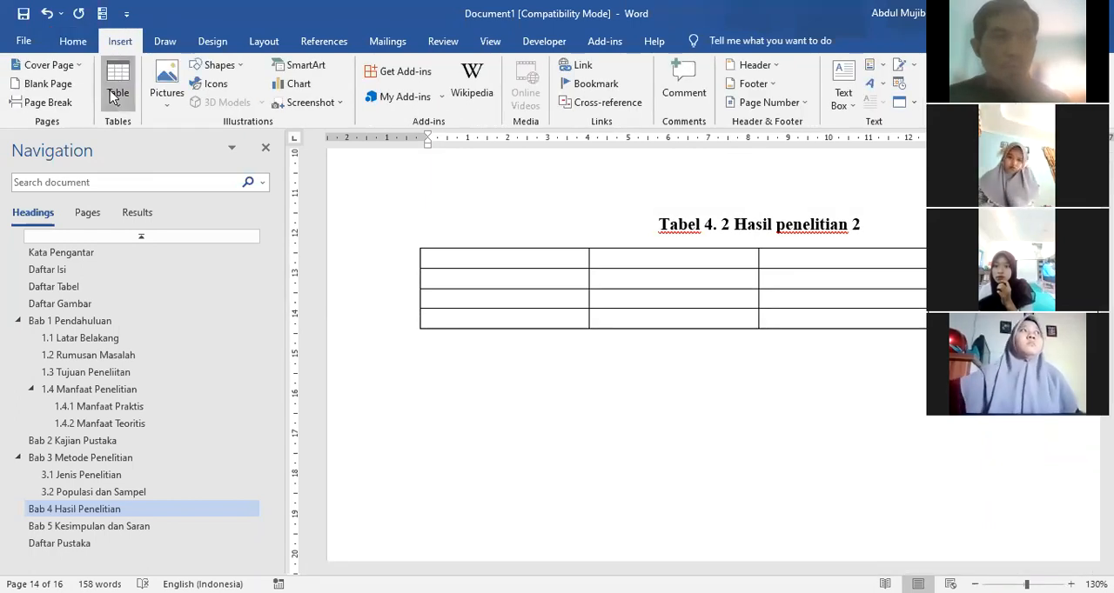
{"action": "left_click", "coordinate": [114, 92]}
{"action": "left_click", "coordinate": [164, 176]}
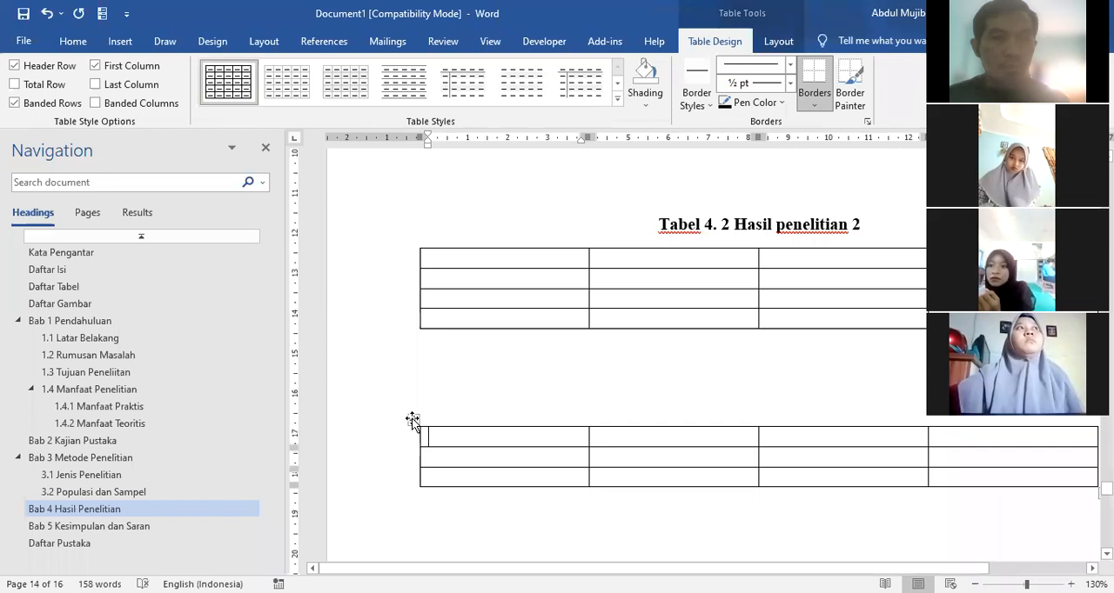
Step: Caption the new four-column, three-row table with the label Tabel 4. and the text "Hasil Penelitian 3", positioned above the table
{"action": "left_click", "coordinate": [413, 419]}
{"action": "left_click", "coordinate": [323, 42]}
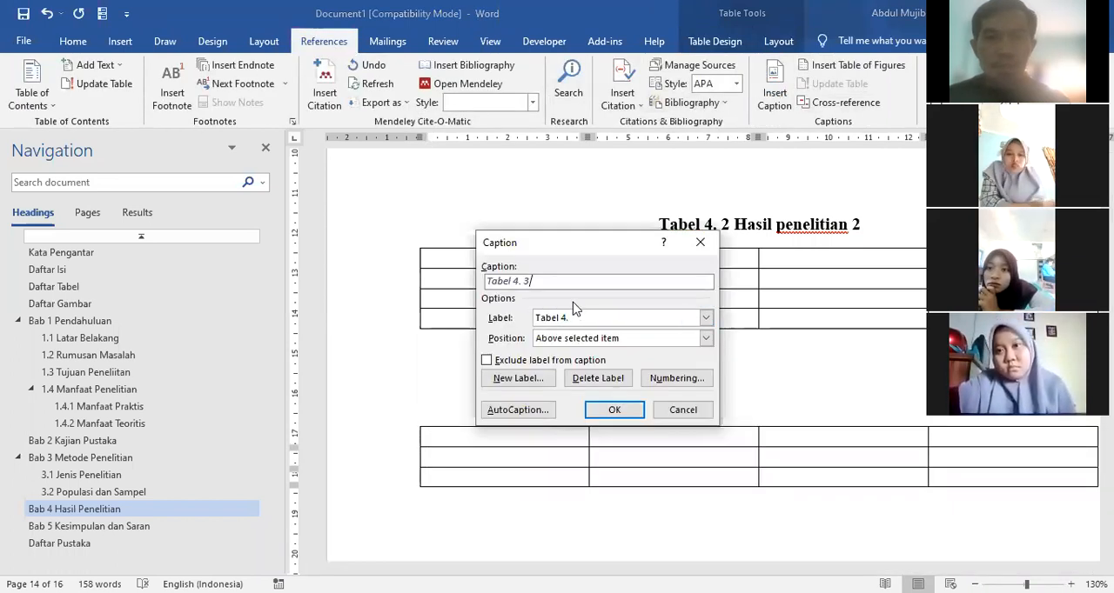
{"action": "type", "text": "Hasil Penelitian 3"}
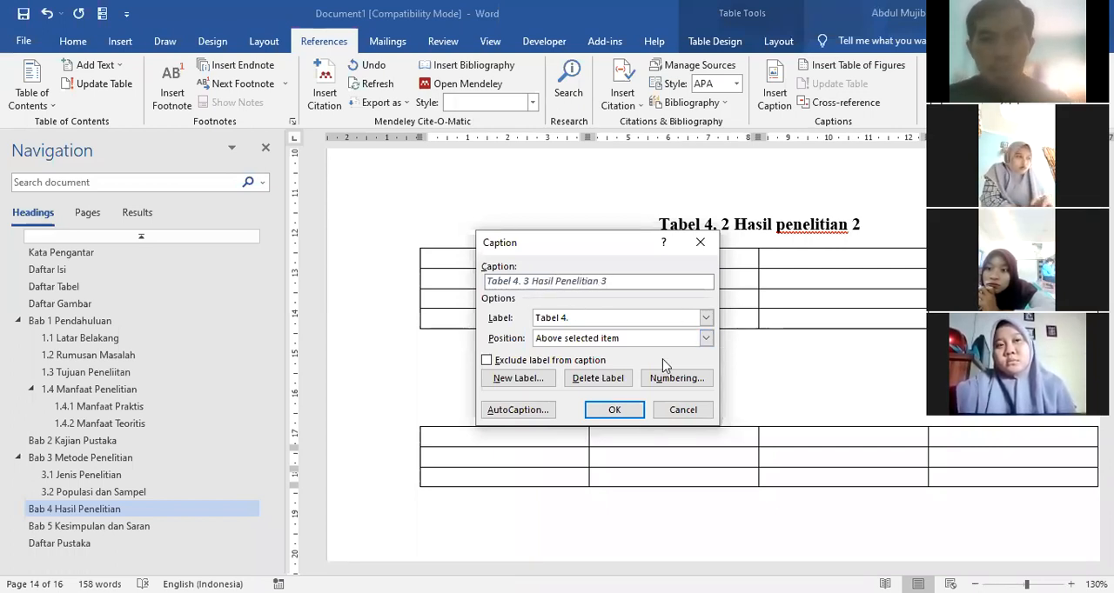
{"action": "left_click", "coordinate": [613, 410]}
Step: Format the caption "Hasil Penelitian 3" as centred, bold, non-italic black Times New Roman at size 12
{"action": "left_click", "coordinate": [385, 447]}
{"action": "left_click", "coordinate": [72, 41]}
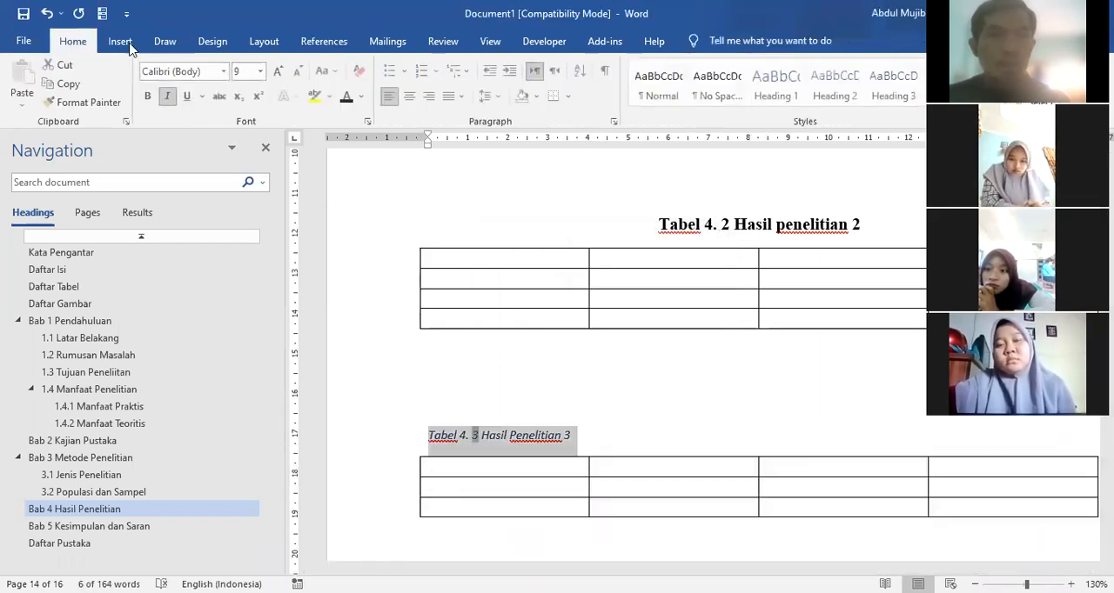
{"action": "left_click", "coordinate": [409, 96]}
{"action": "left_click", "coordinate": [170, 97]}
{"action": "left_click", "coordinate": [149, 96]}
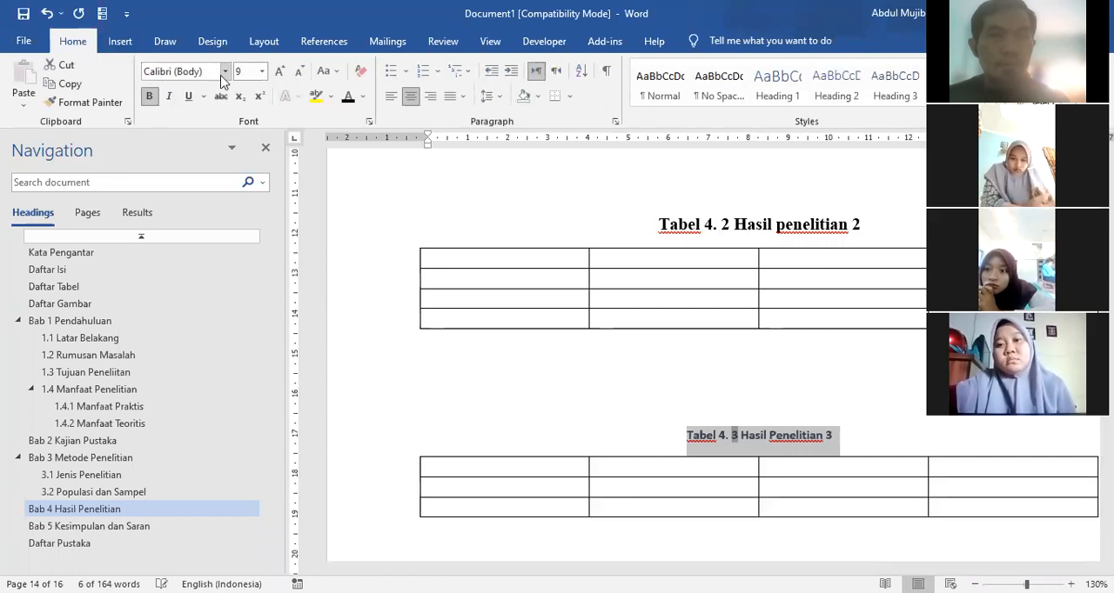
{"action": "left_click", "coordinate": [225, 71]}
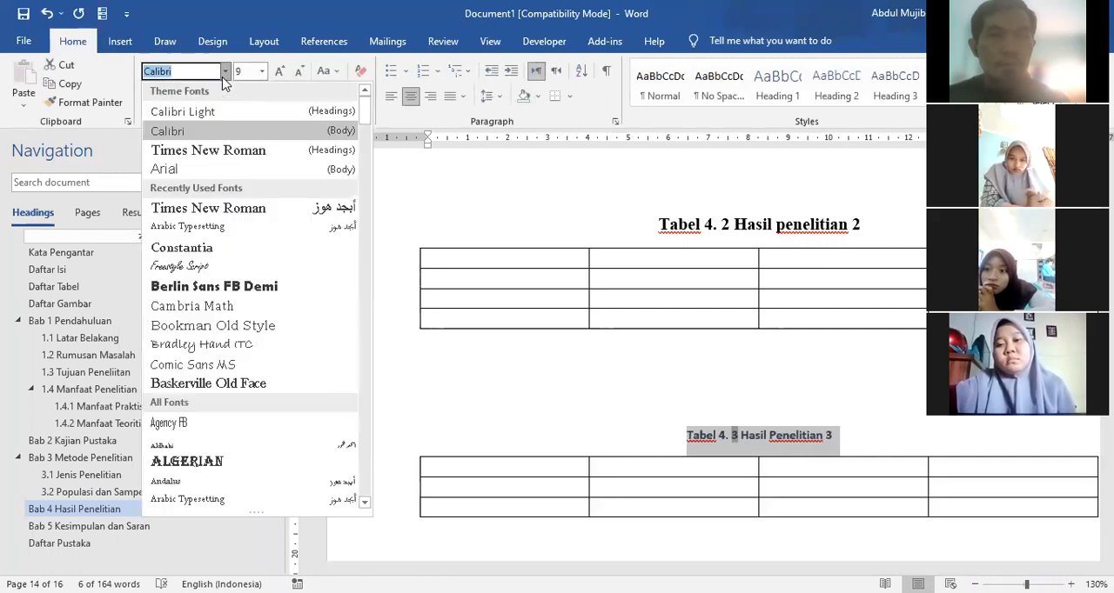
{"action": "left_click", "coordinate": [207, 152]}
{"action": "left_click", "coordinate": [279, 72]}
{"action": "left_click", "coordinate": [279, 72]}
{"action": "left_click", "coordinate": [279, 71]}
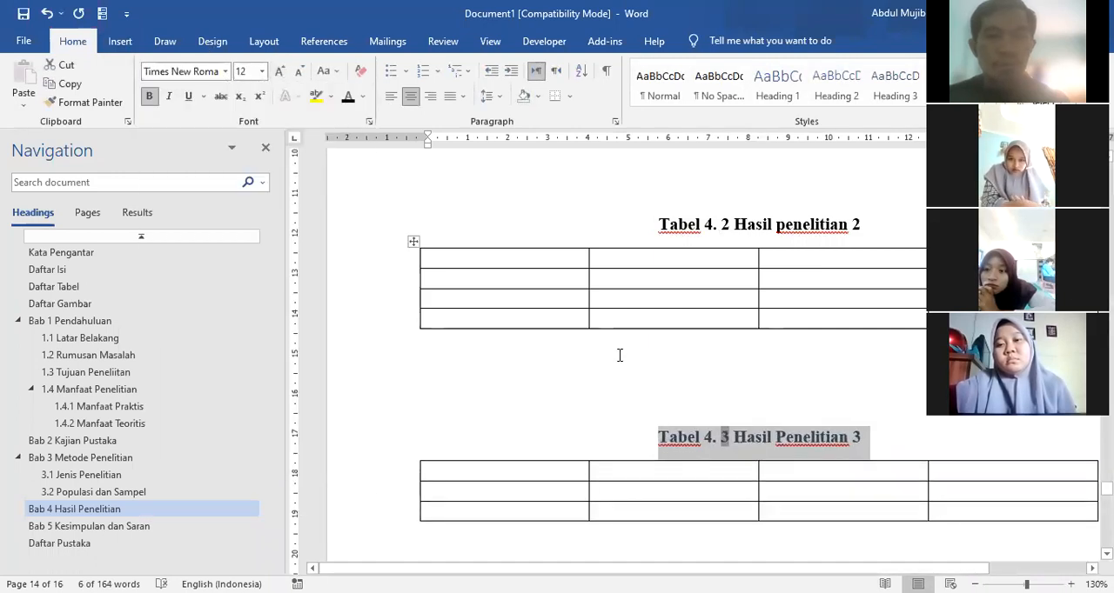
{"action": "left_click", "coordinate": [620, 388]}
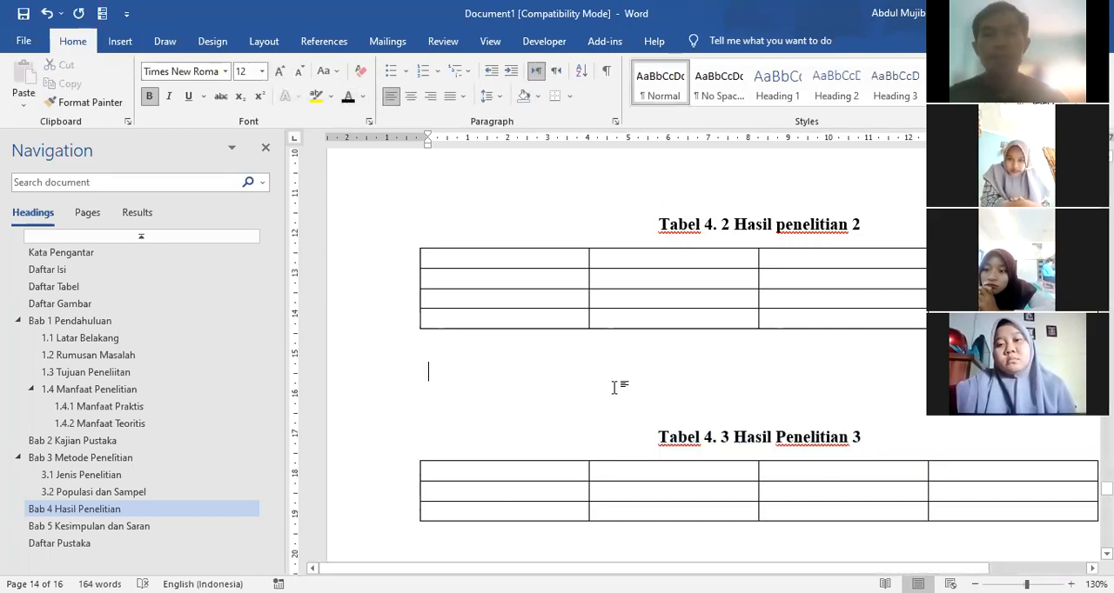
Step: Add an empty line directly below the heading Daftar Tabel
{"action": "scroll", "coordinate": [616, 376], "scroll_direction": "down", "scroll_amount": 1}
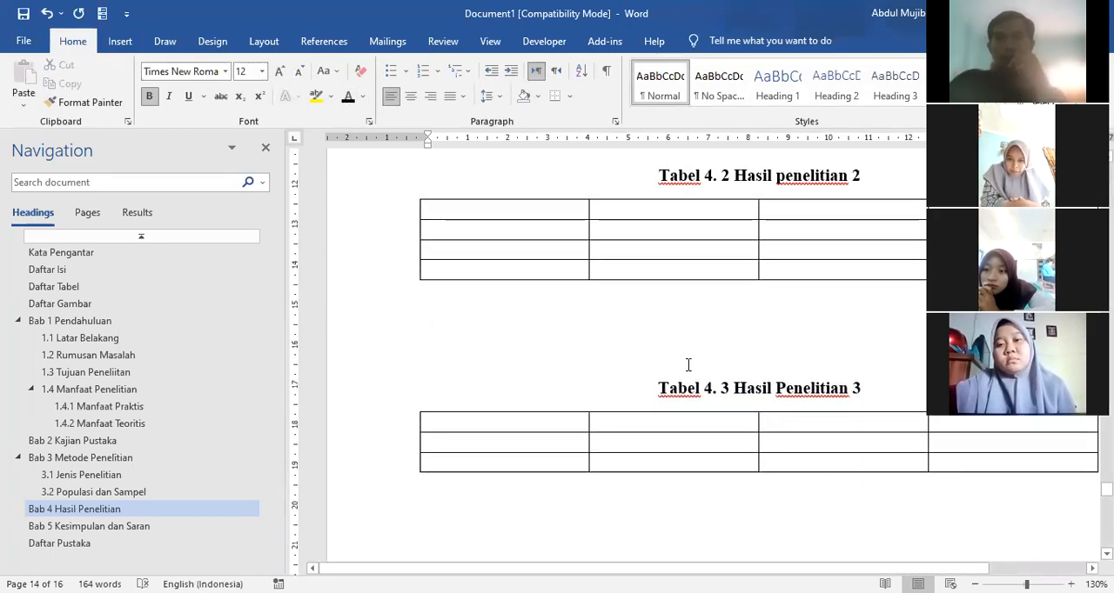
{"action": "scroll", "coordinate": [608, 398], "scroll_direction": "up", "scroll_amount": 12}
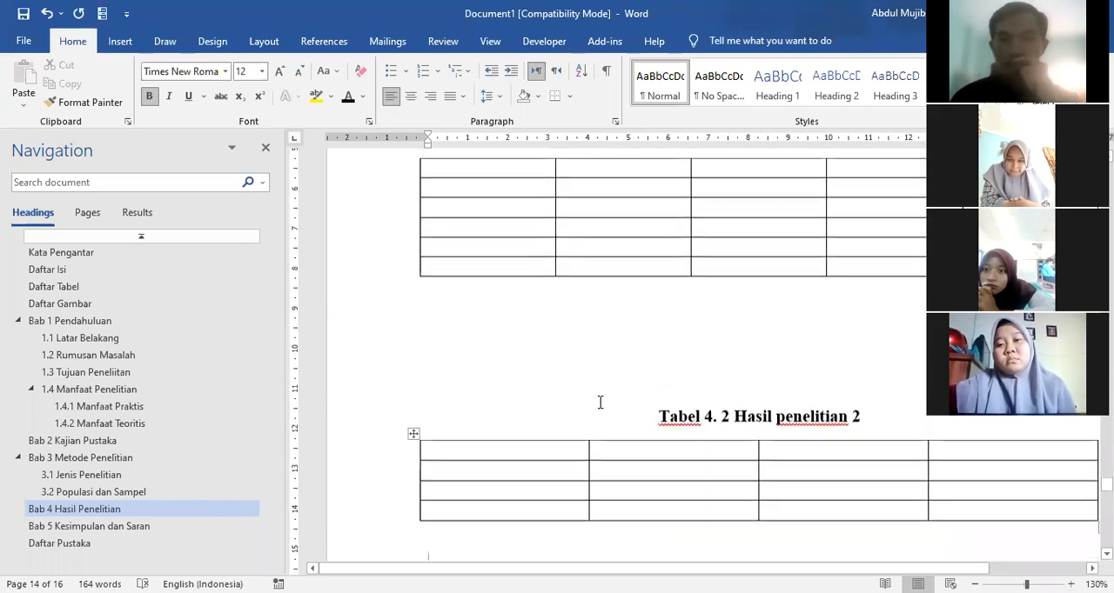
{"action": "scroll", "coordinate": [613, 375], "scroll_direction": "up", "scroll_amount": 1}
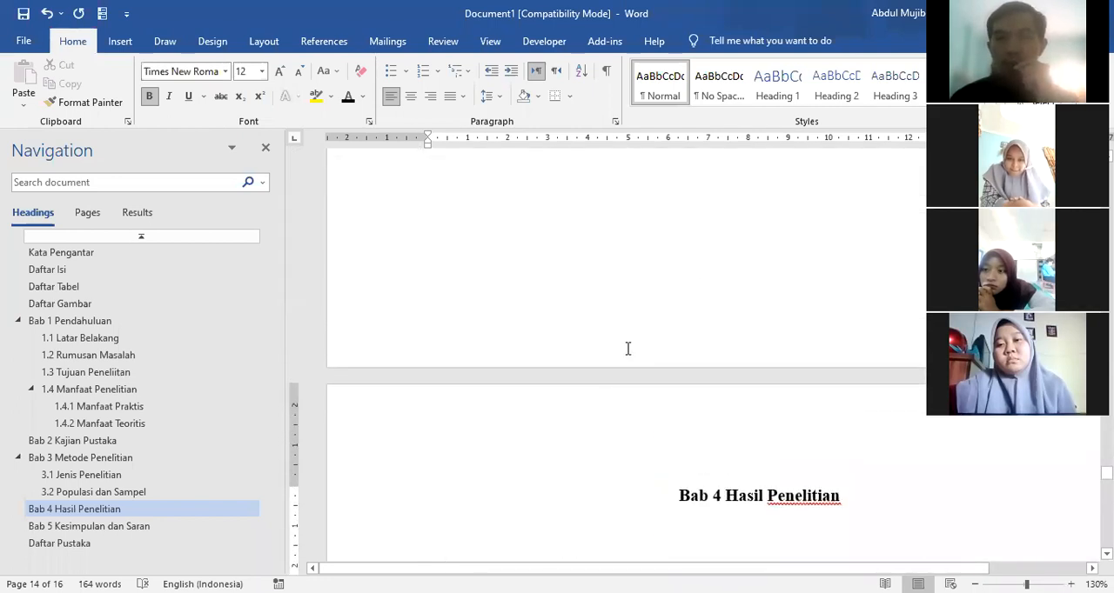
{"action": "left_click", "coordinate": [67, 291]}
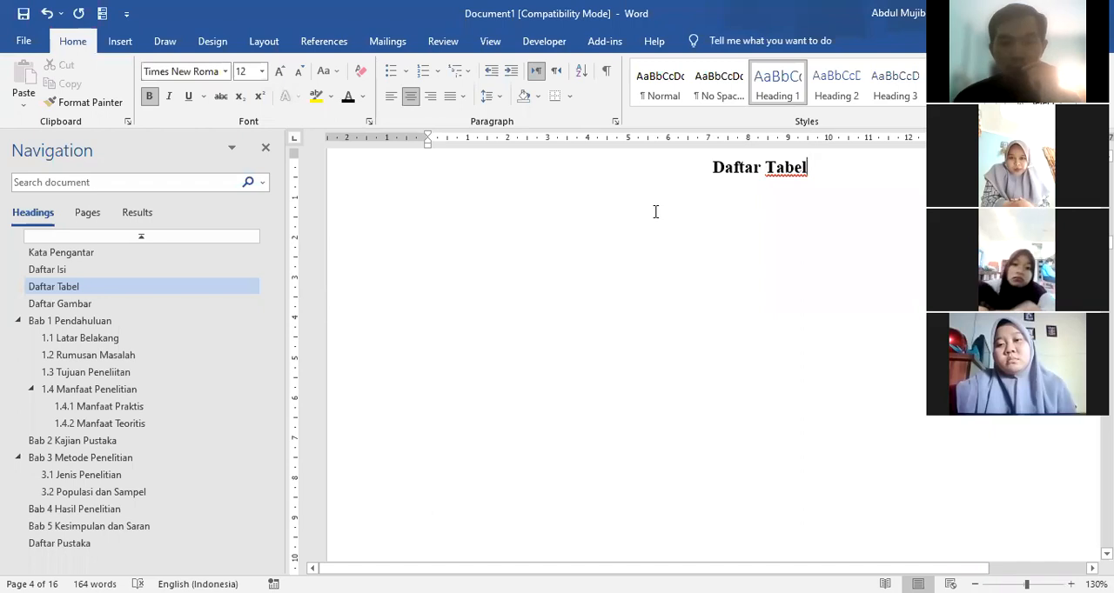
{"action": "key", "text": "Return"}
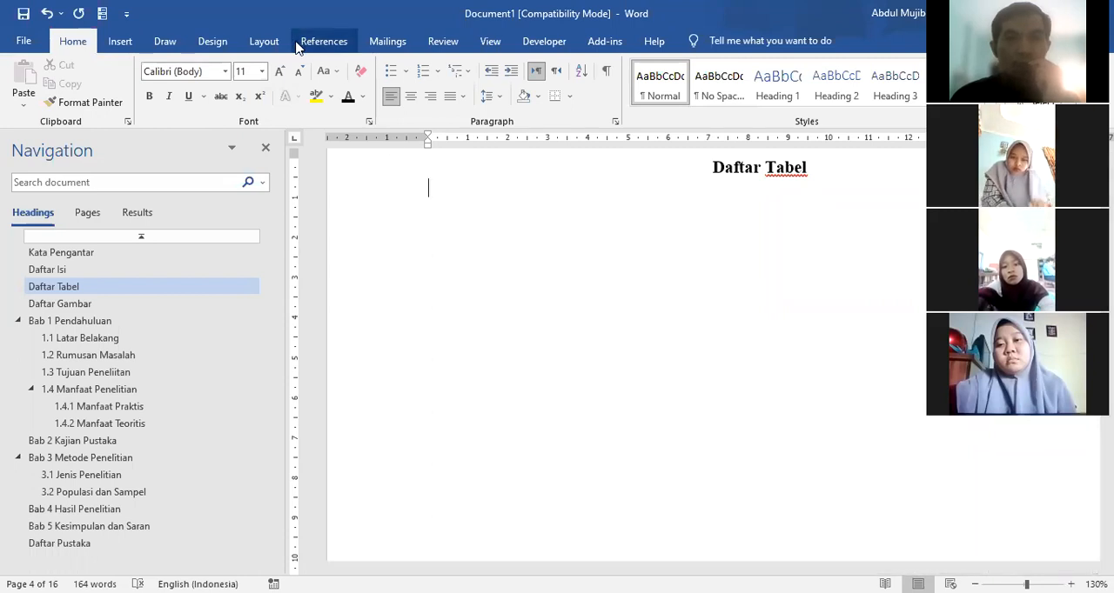
Step: Insert a table of figures for the caption label Tabel 1. under the heading Daftar Tabel
{"action": "left_click", "coordinate": [323, 42]}
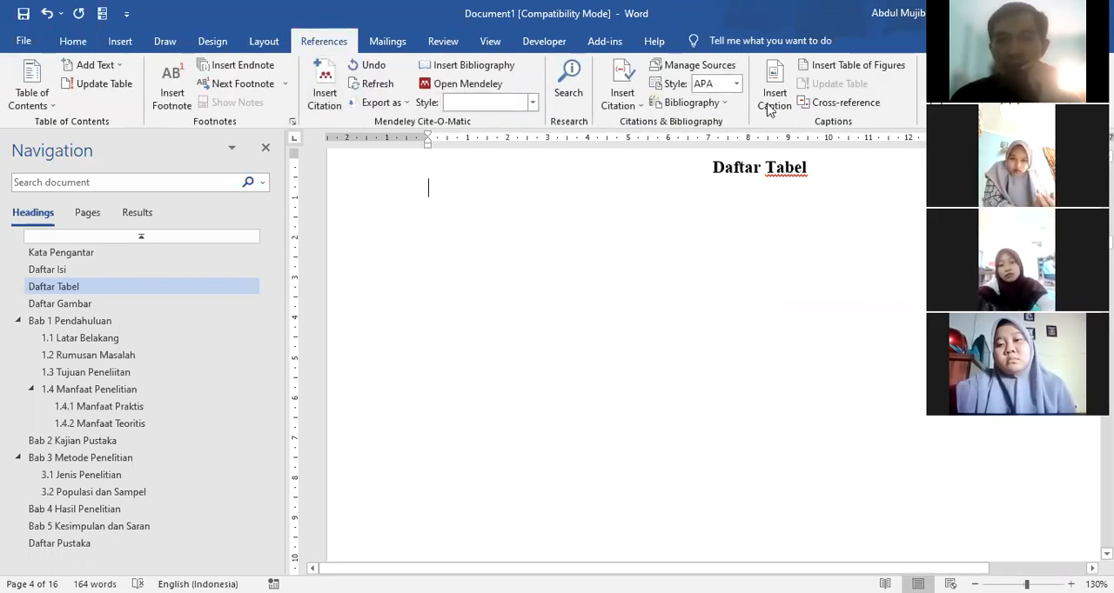
{"action": "left_click", "coordinate": [856, 70]}
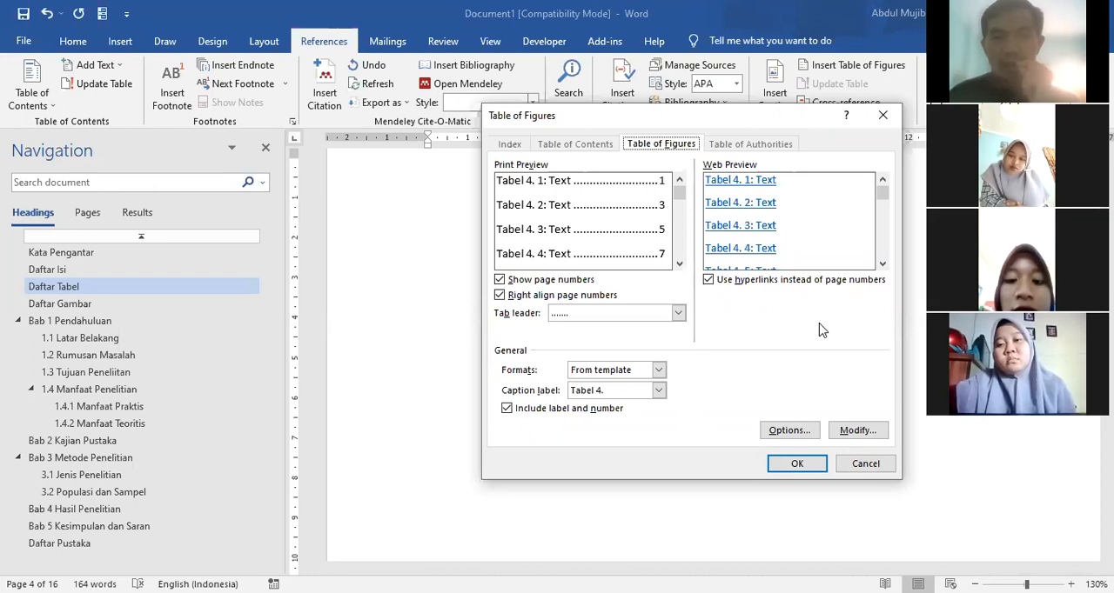
{"action": "left_click", "coordinate": [658, 394]}
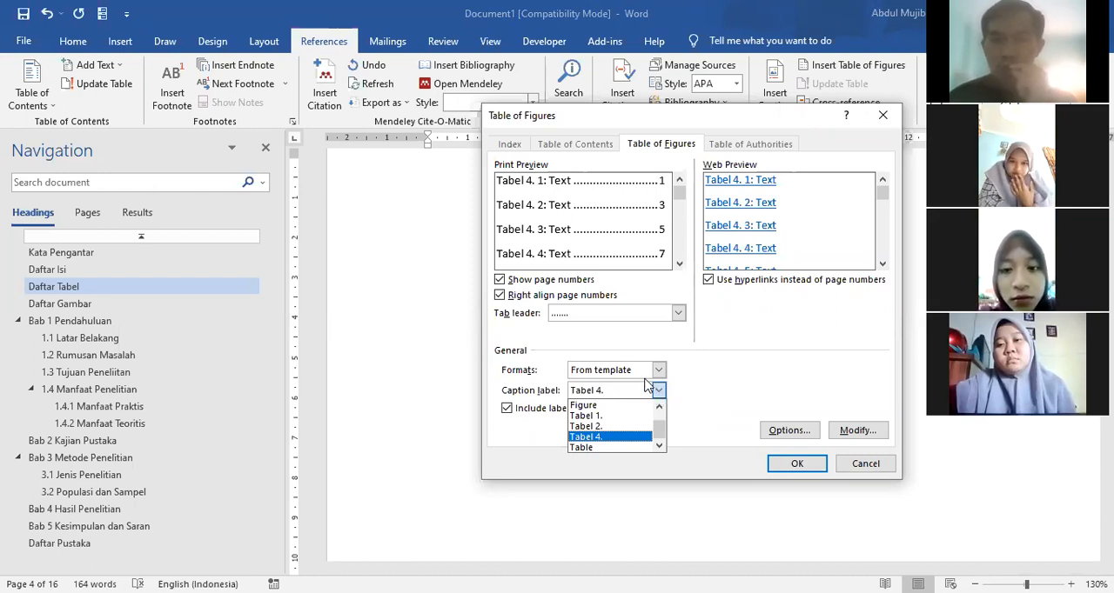
{"action": "left_click", "coordinate": [600, 419]}
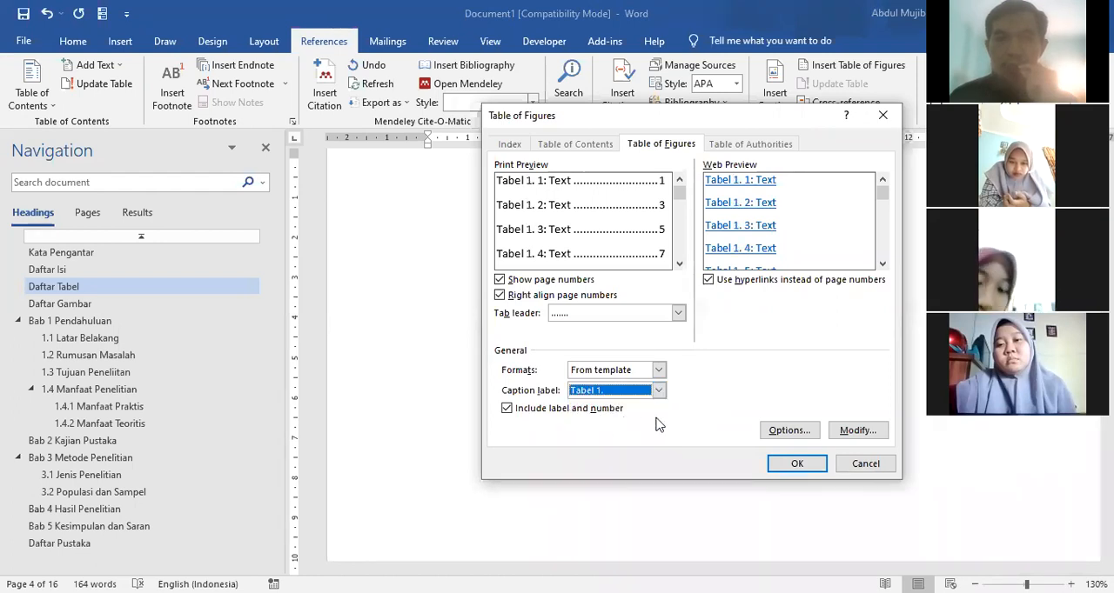
{"action": "left_click", "coordinate": [789, 468]}
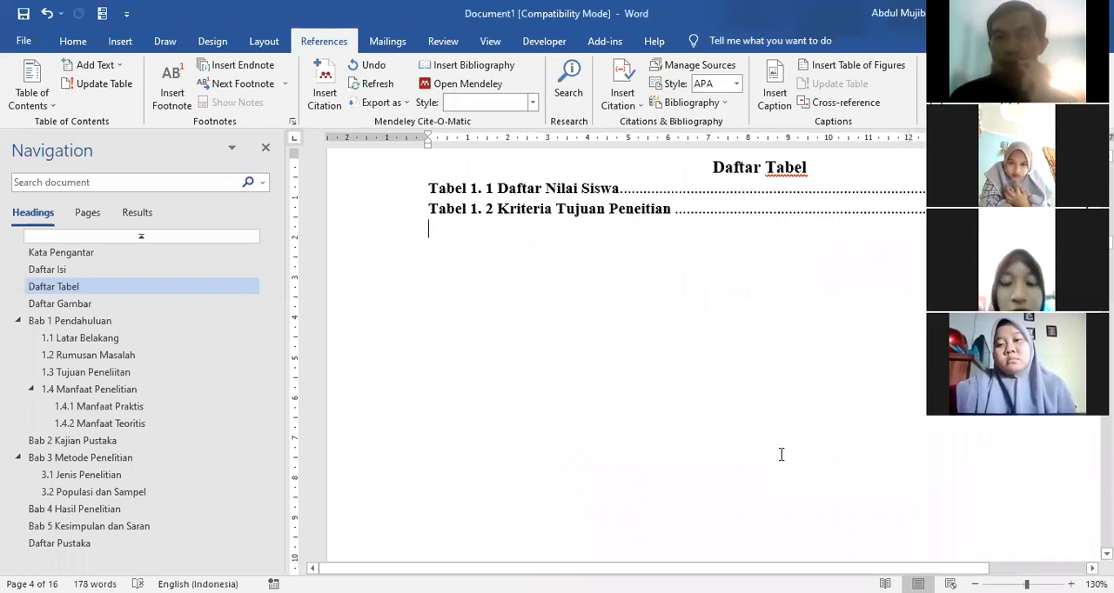
Step: Insert a table of figures for the caption label Tabel 2. below the Tabel 1. entries in Daftar Tabel
{"action": "left_click", "coordinate": [818, 70]}
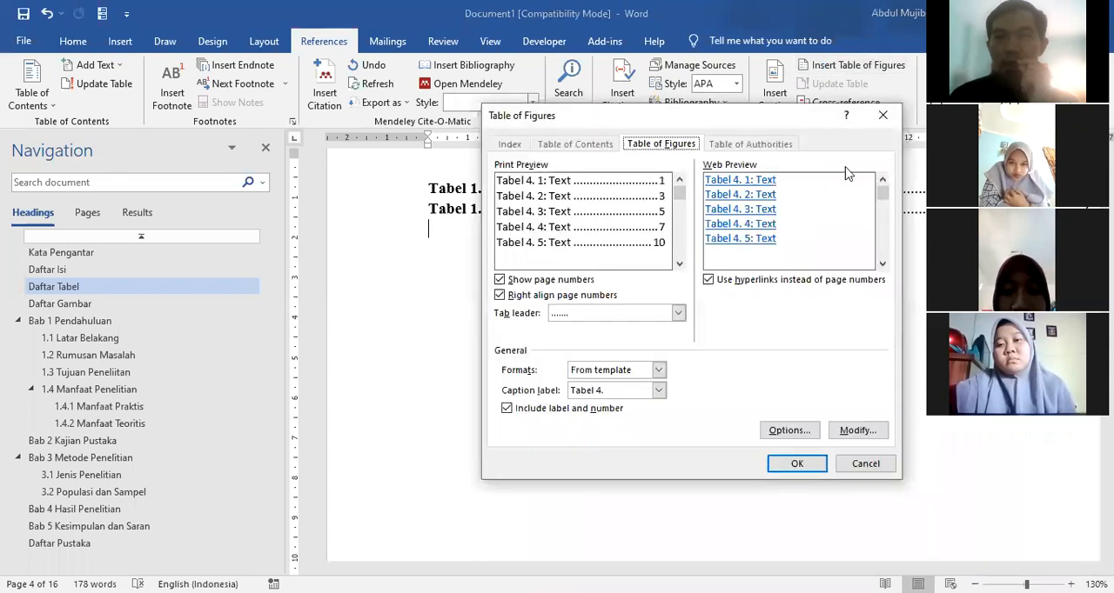
{"action": "left_click", "coordinate": [659, 390]}
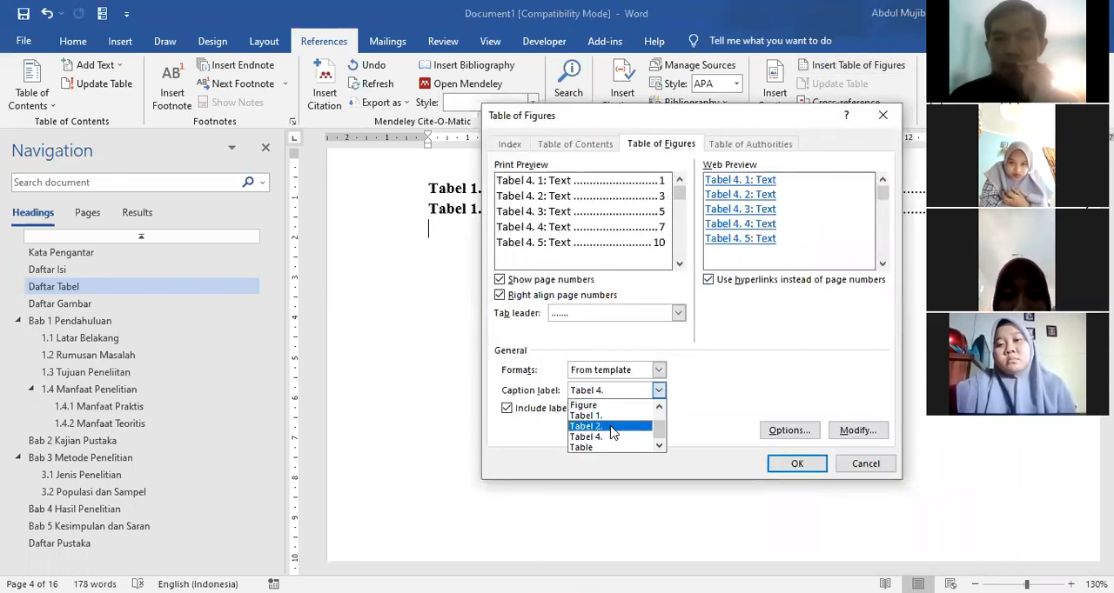
{"action": "left_click", "coordinate": [609, 426]}
{"action": "left_click", "coordinate": [801, 466]}
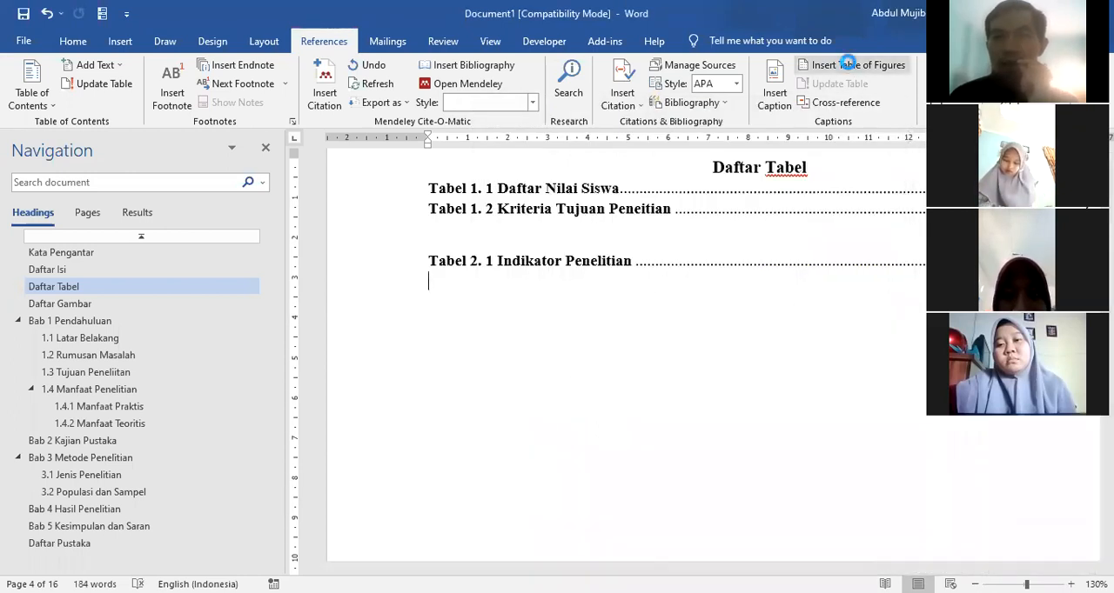
Step: Insert a table of figures for the caption label Tabel 4. below the Tabel 2. entry in Daftar Tabel
{"action": "left_click", "coordinate": [848, 63]}
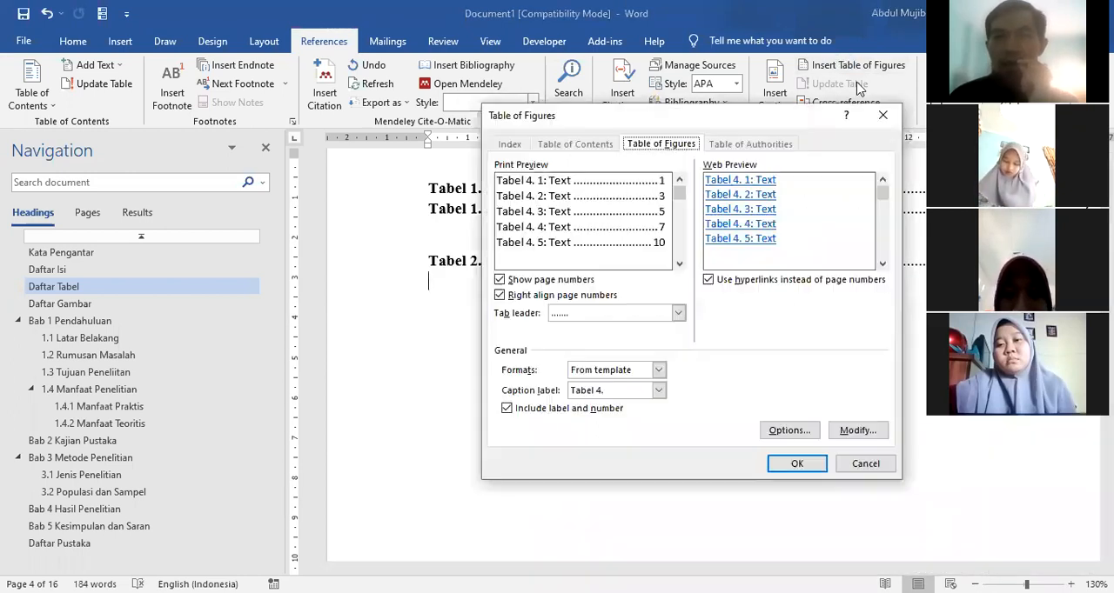
{"action": "left_click", "coordinate": [659, 393]}
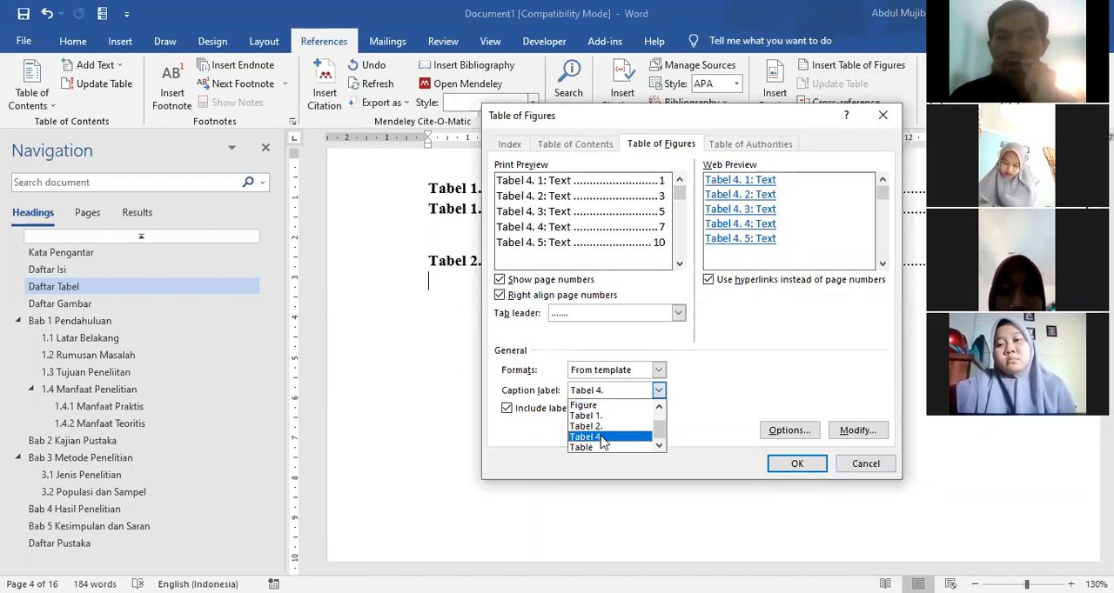
{"action": "left_click", "coordinate": [603, 437]}
{"action": "left_click", "coordinate": [797, 463]}
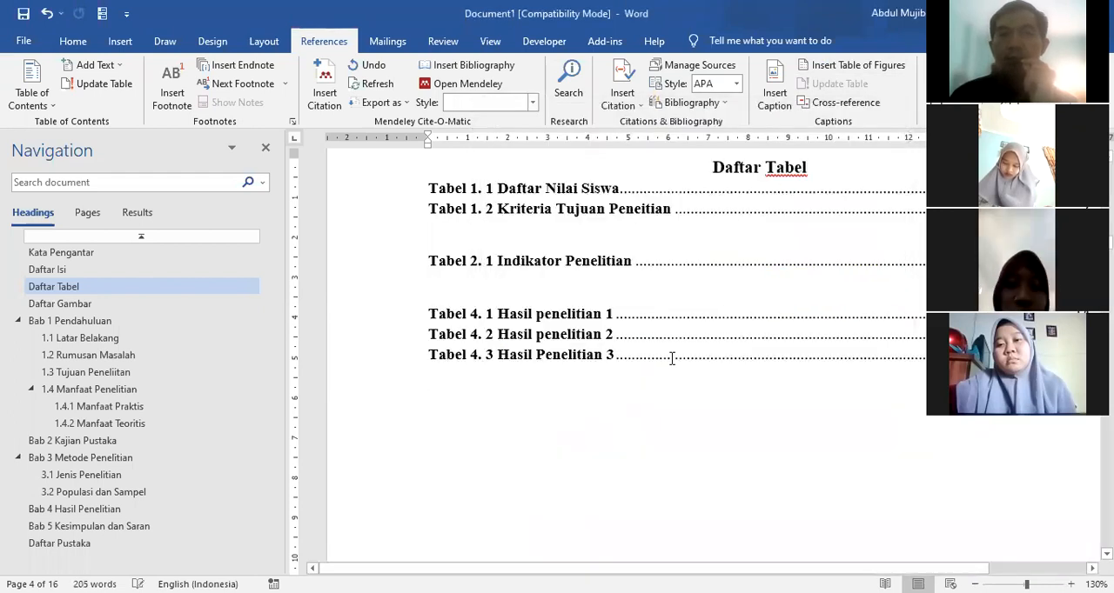
Step: Remove the empty lines between the Tabel 1., Tabel 2. and Tabel 4. lists so the entries follow one another directly
{"action": "left_click", "coordinate": [432, 230]}
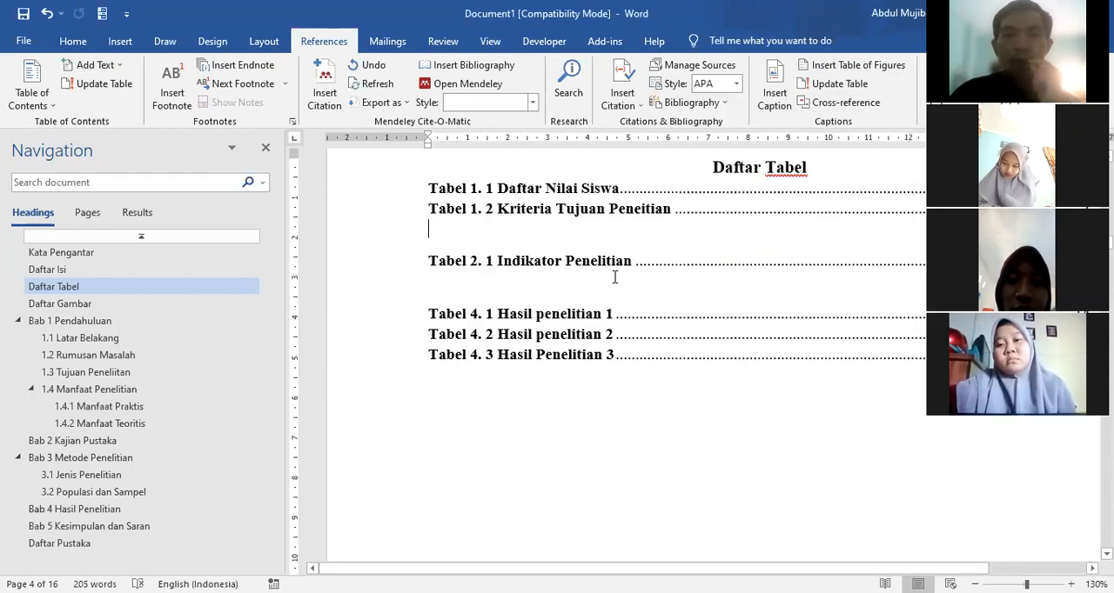
{"action": "key", "text": "ctrl+z"}
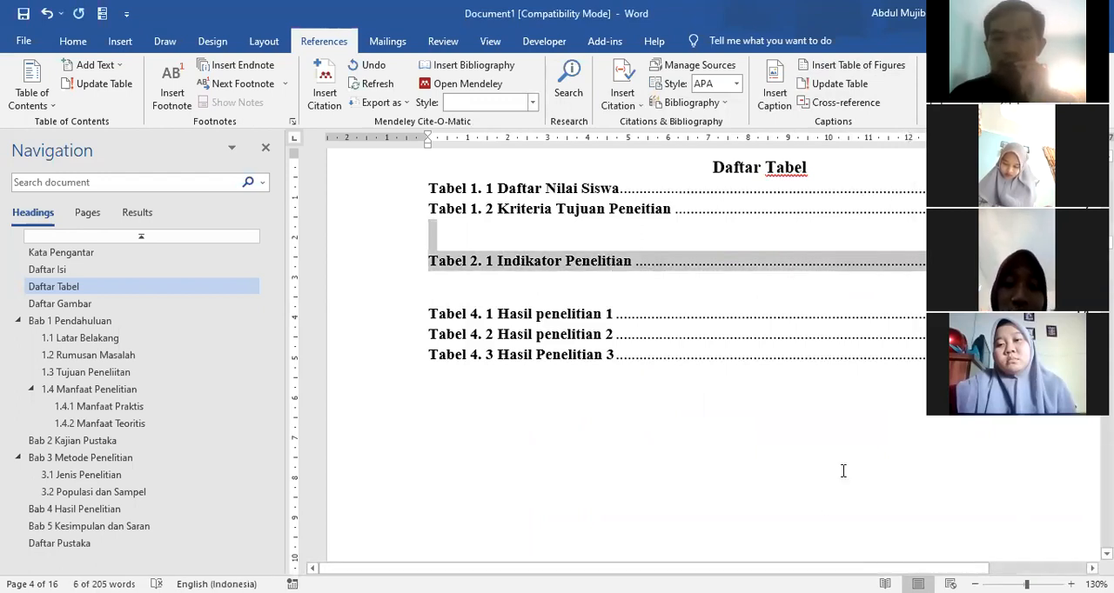
{"action": "left_click", "coordinate": [809, 423]}
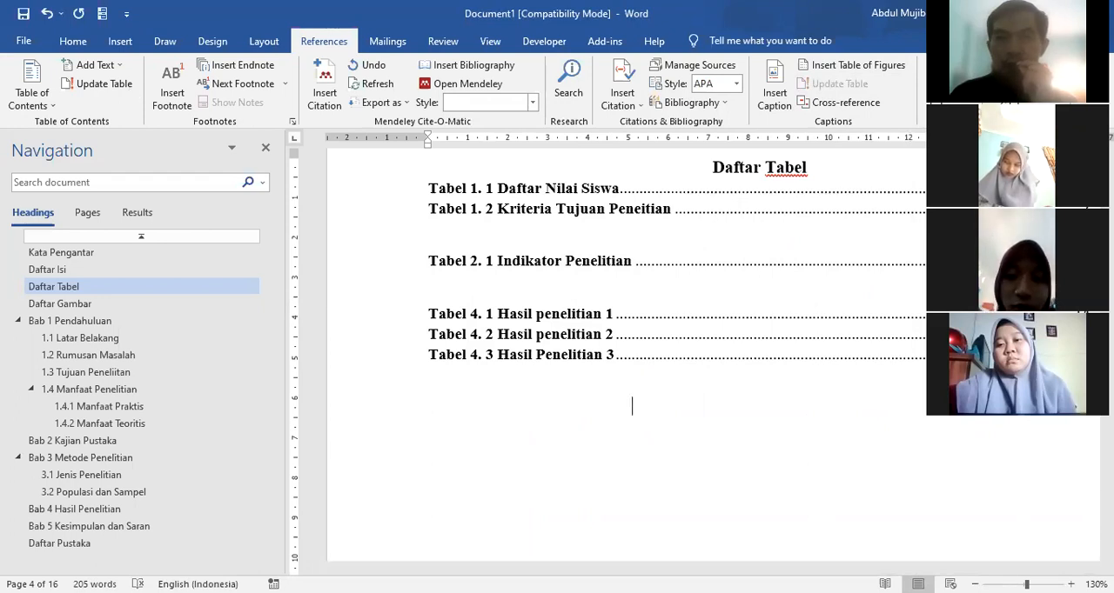
{"action": "left_click", "coordinate": [740, 210]}
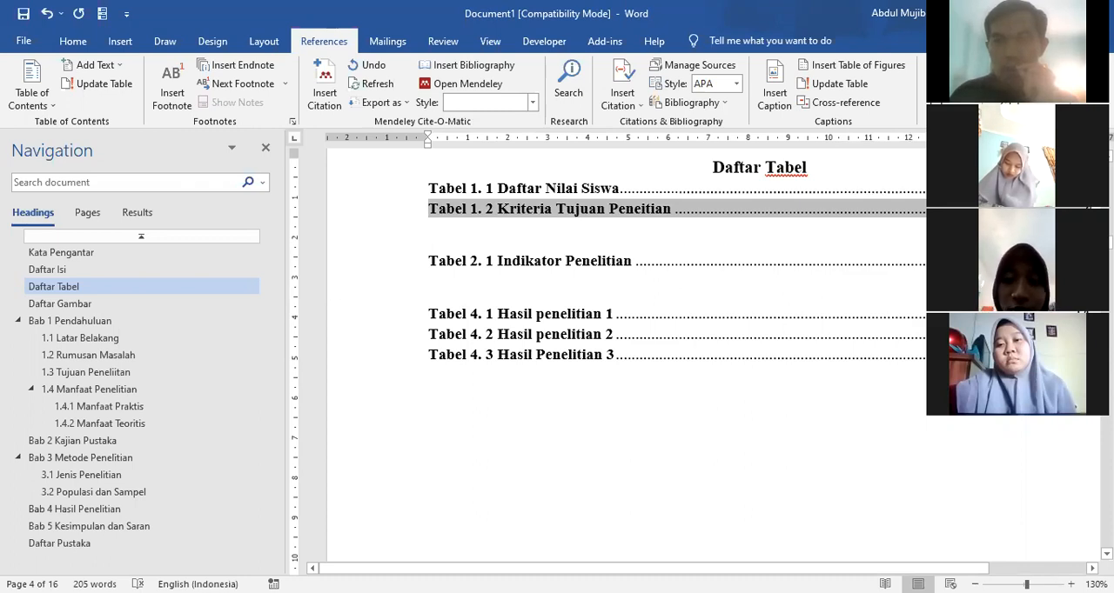
{"action": "key", "text": "Delete"}
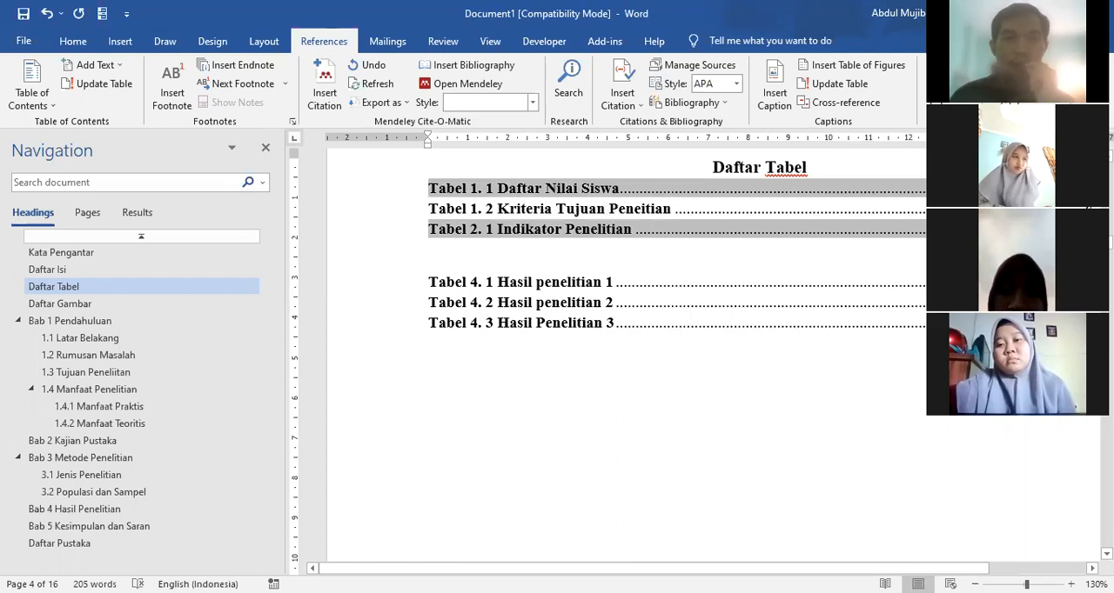
{"action": "left_click", "coordinate": [451, 253]}
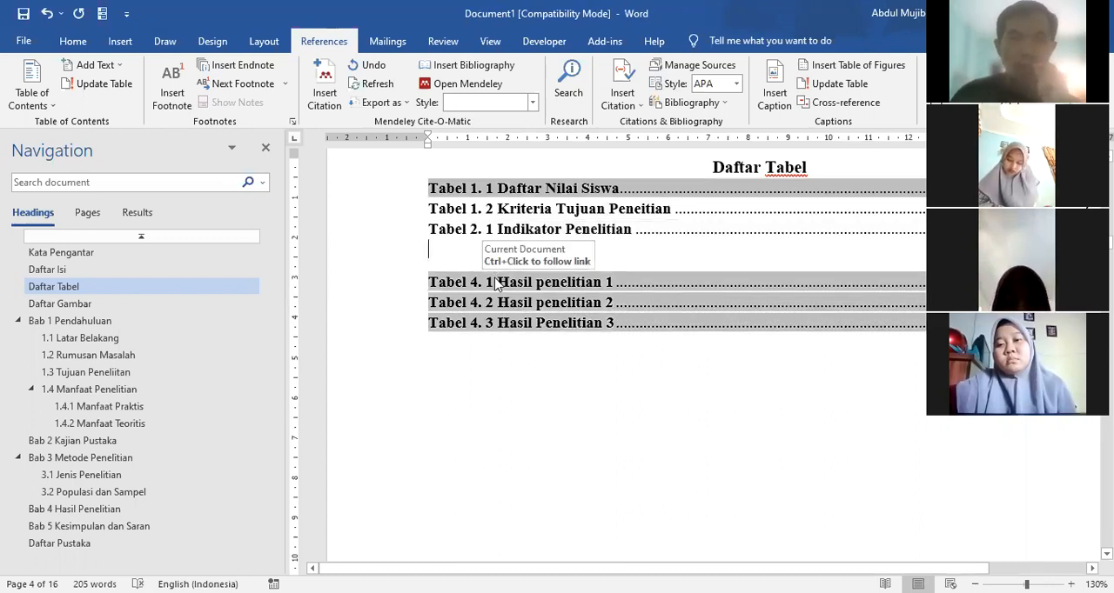
{"action": "key", "text": "Delete"}
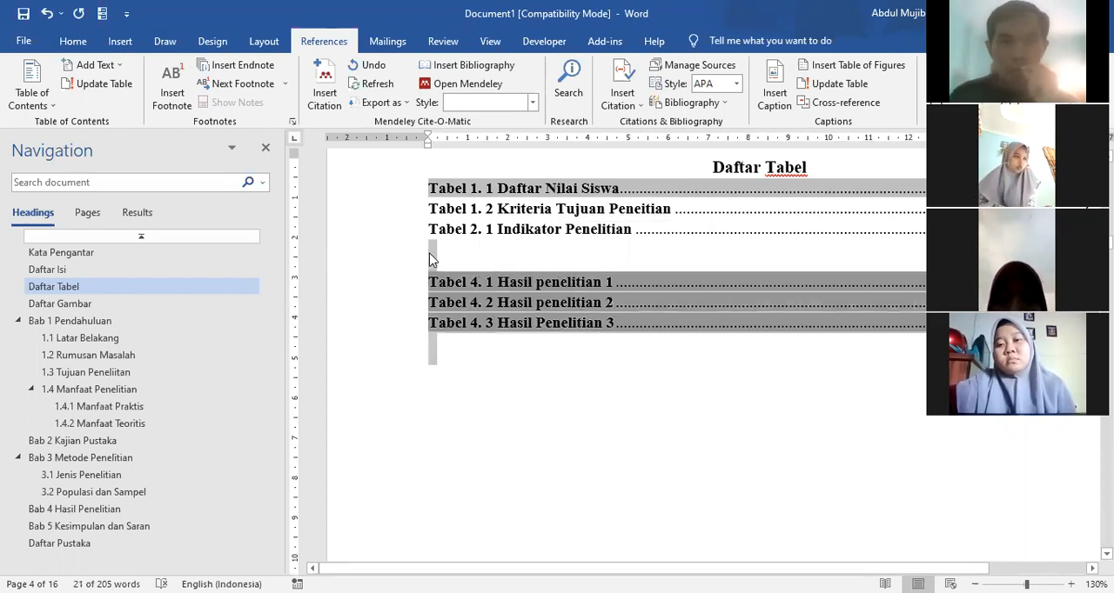
{"action": "left_click", "coordinate": [630, 253]}
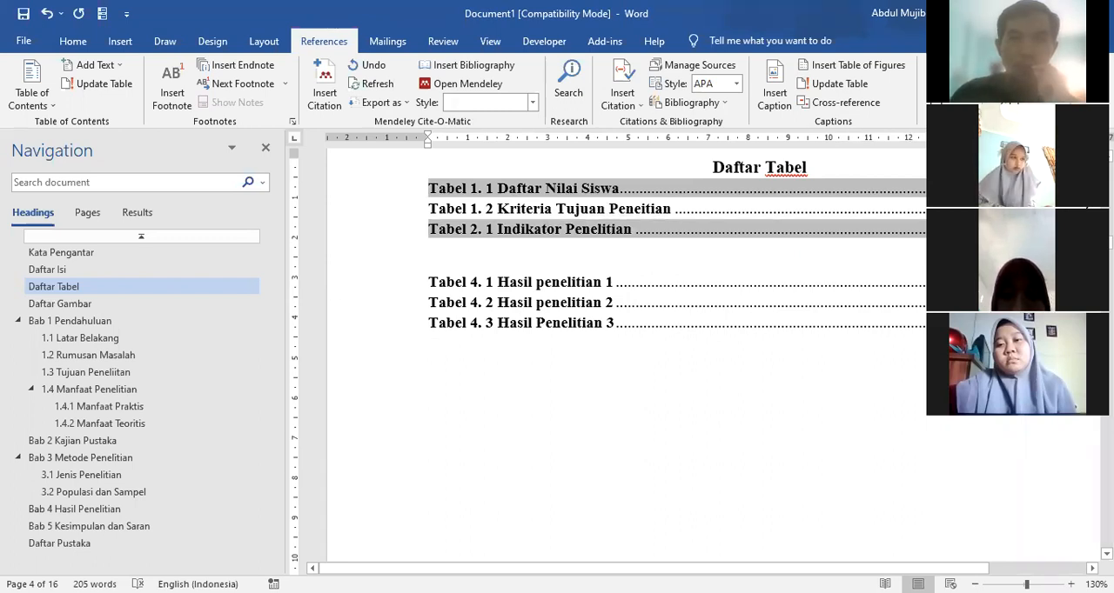
{"action": "key", "text": "Delete"}
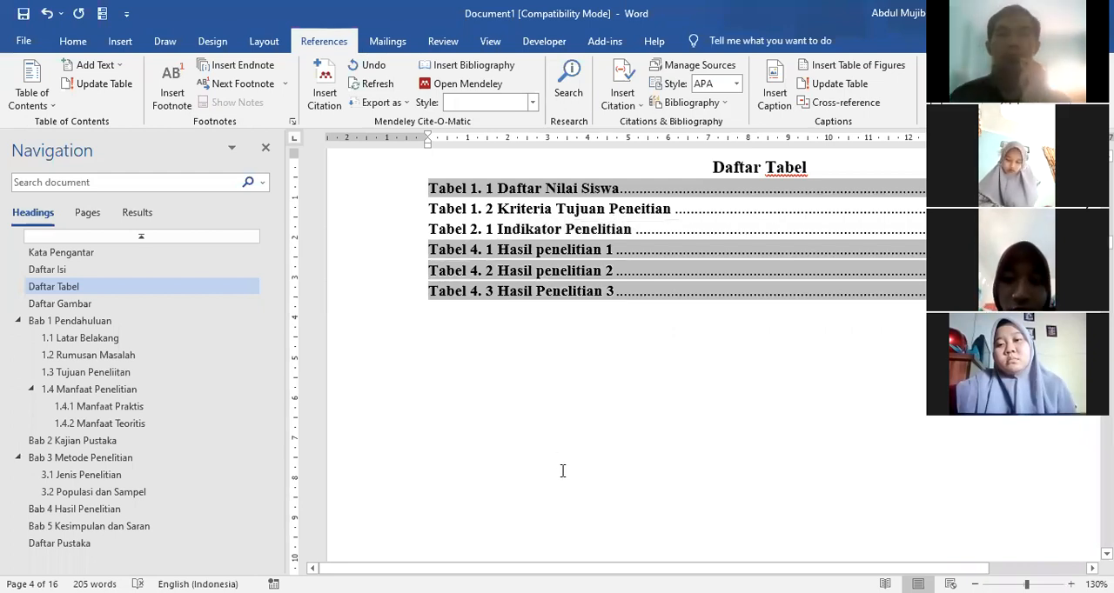
{"action": "left_click", "coordinate": [672, 431]}
Step: Set the line spacing of all the table entries under Daftar Tabel to 2,0
{"action": "left_click_drag", "start_coordinate": [398, 197], "coordinate": [429, 312]}
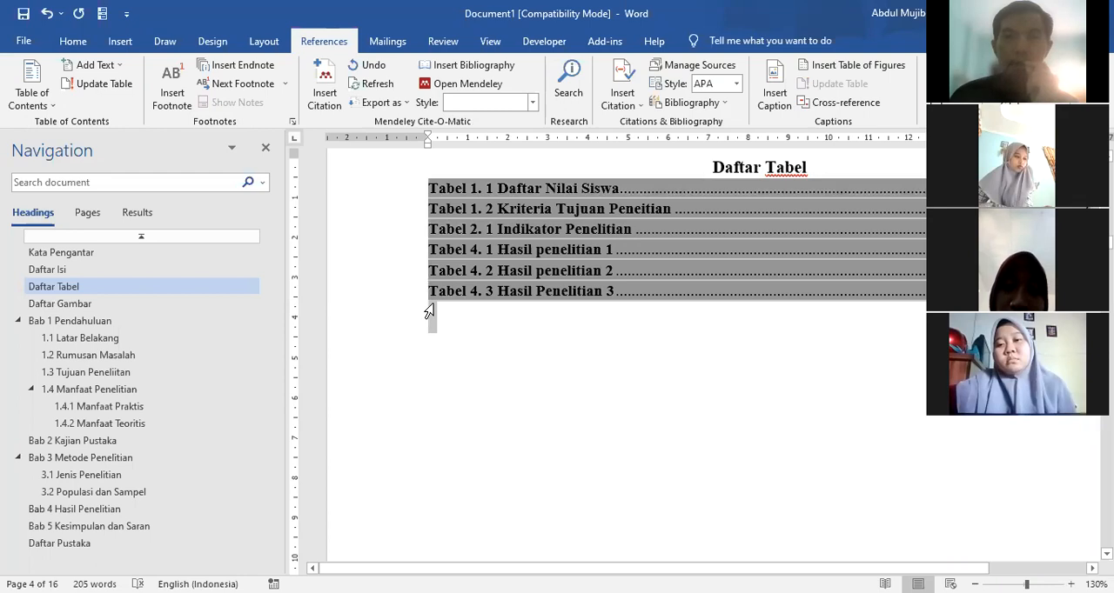
{"action": "left_click", "coordinate": [73, 42]}
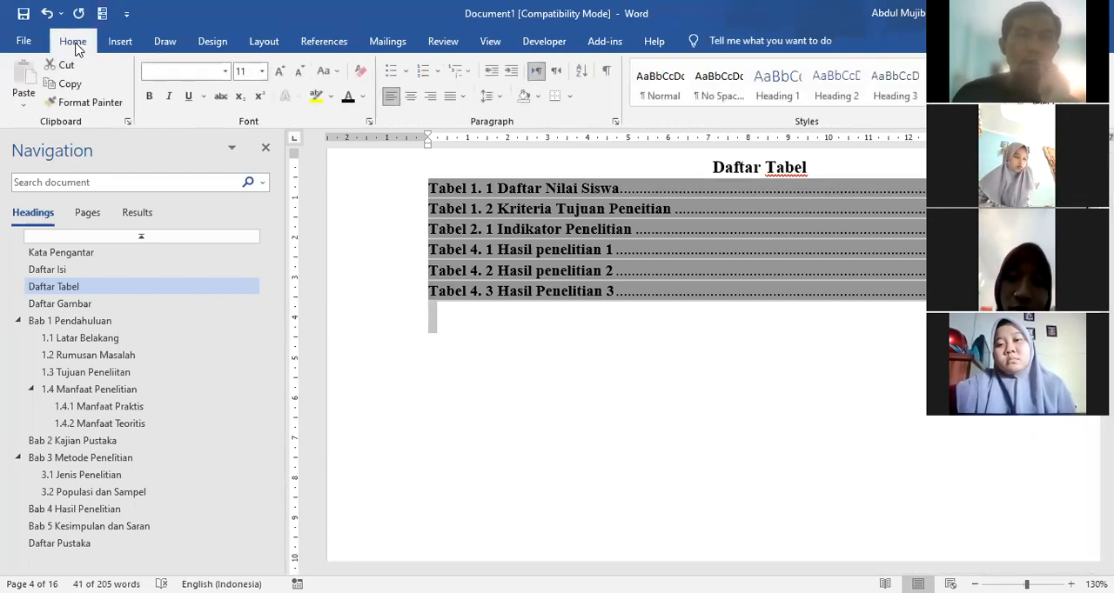
{"action": "left_click", "coordinate": [465, 97]}
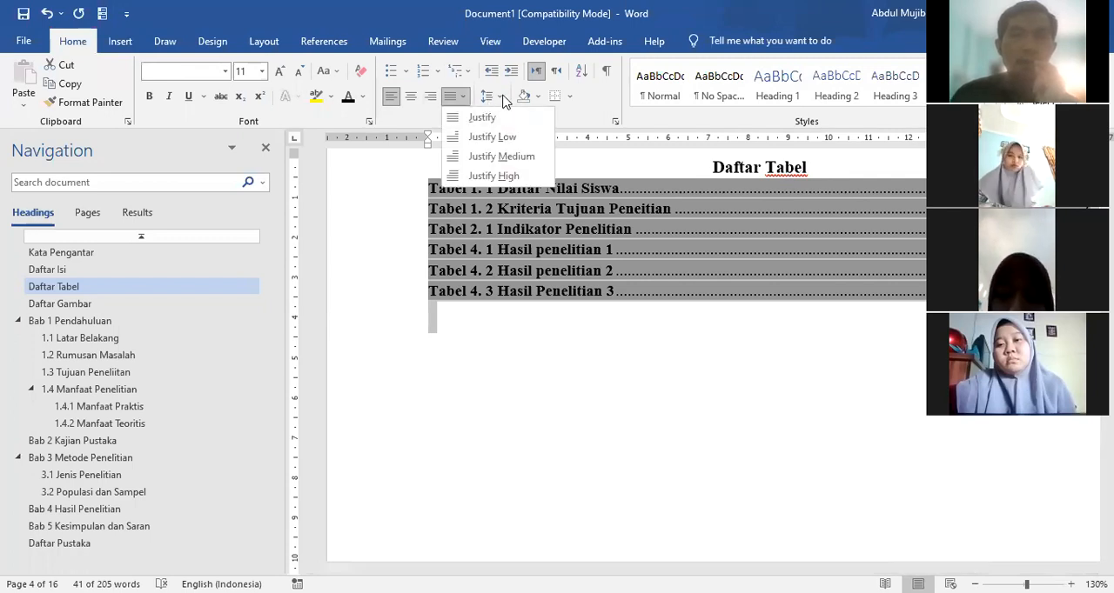
{"action": "left_click", "coordinate": [500, 97]}
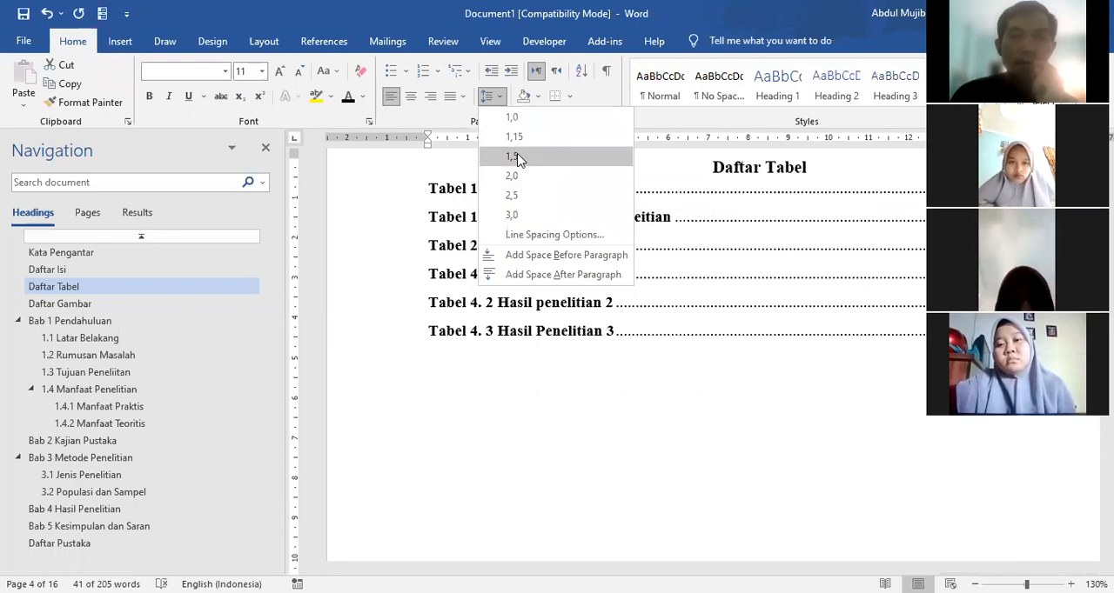
{"action": "left_click", "coordinate": [513, 156]}
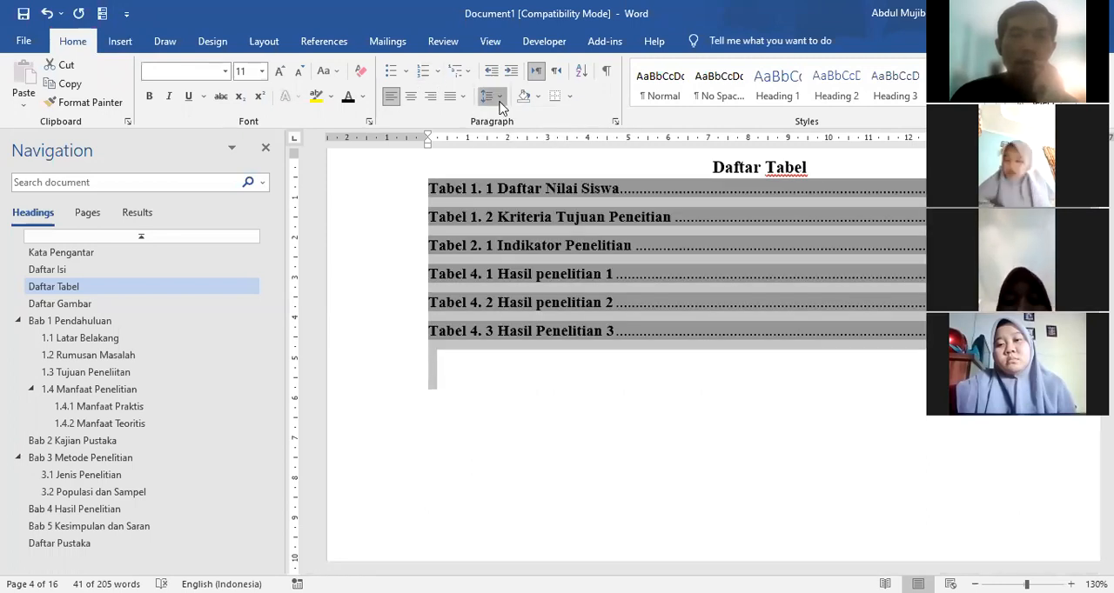
{"action": "key", "text": "ctrl+2"}
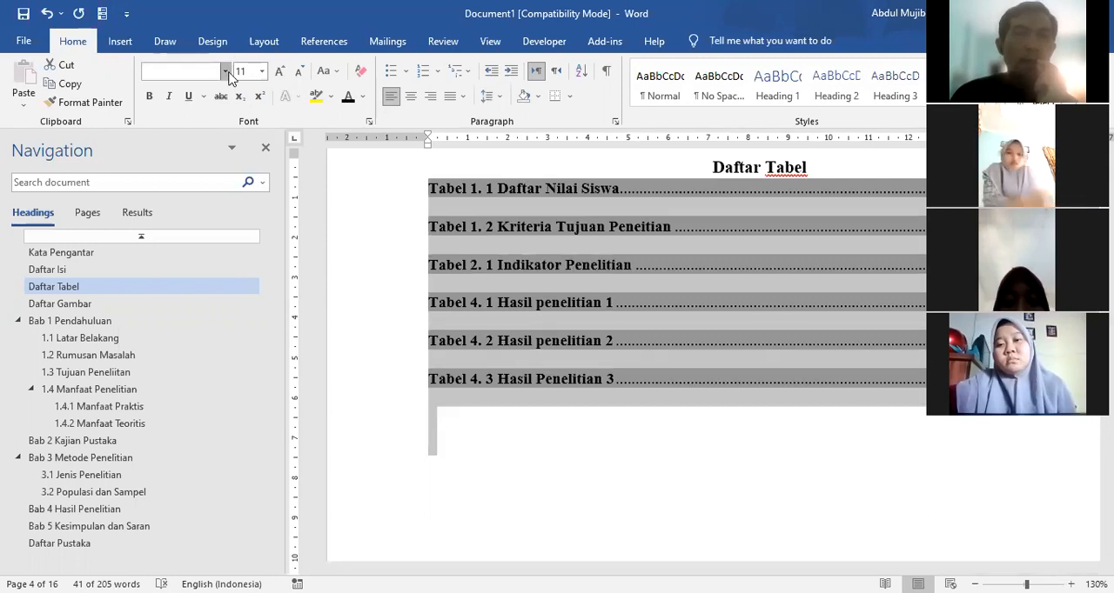
Step: Format all the Daftar Tabel entries in bold Times New Roman
{"action": "left_click", "coordinate": [226, 73]}
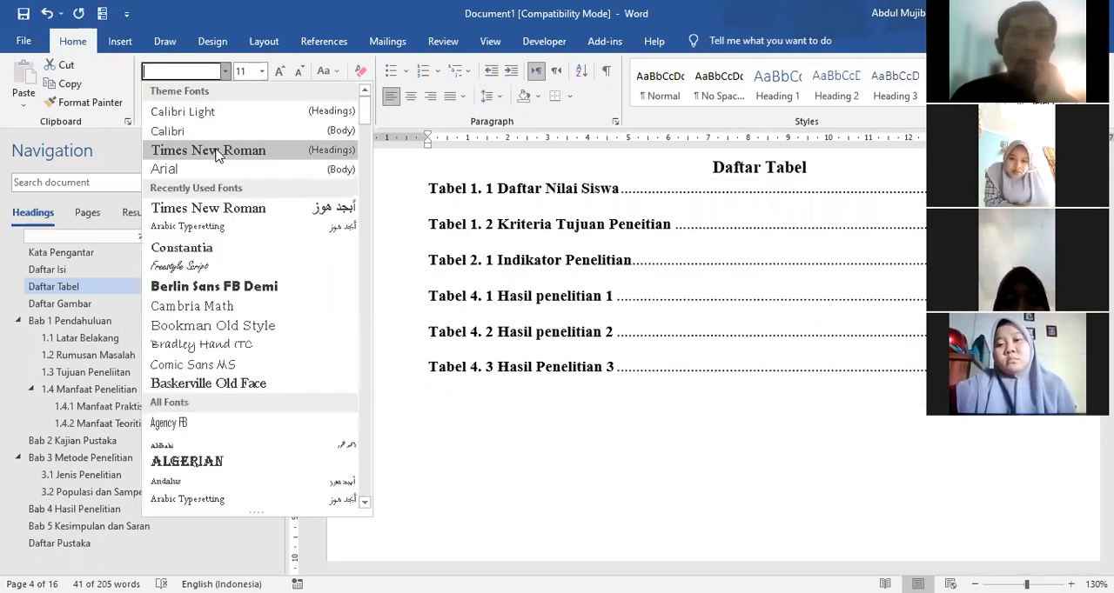
{"action": "left_click", "coordinate": [209, 151]}
{"action": "left_click", "coordinate": [151, 96]}
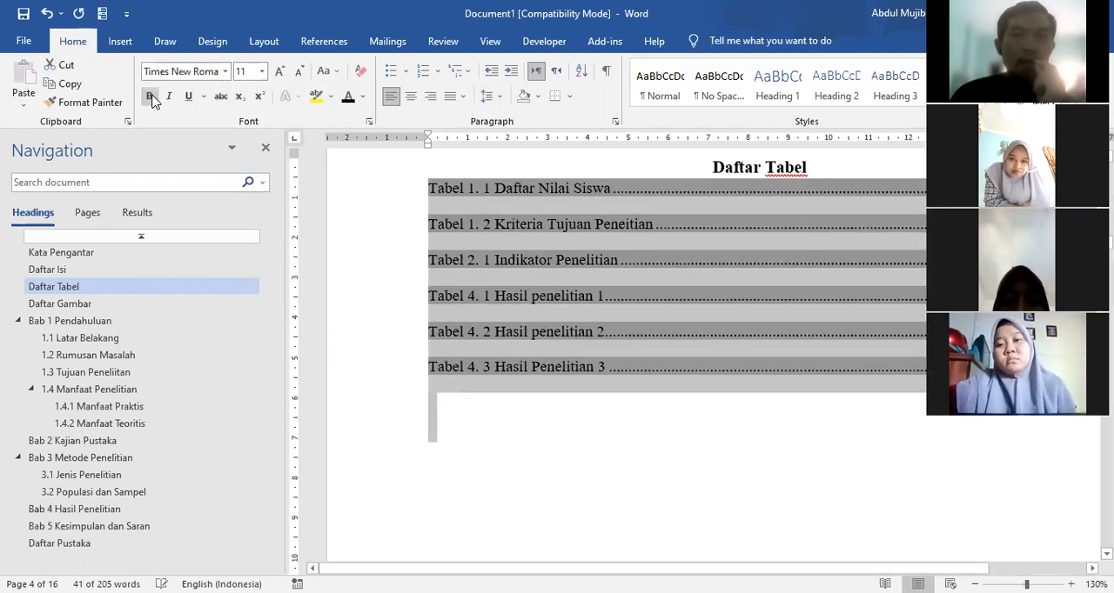
{"action": "left_click", "coordinate": [151, 97]}
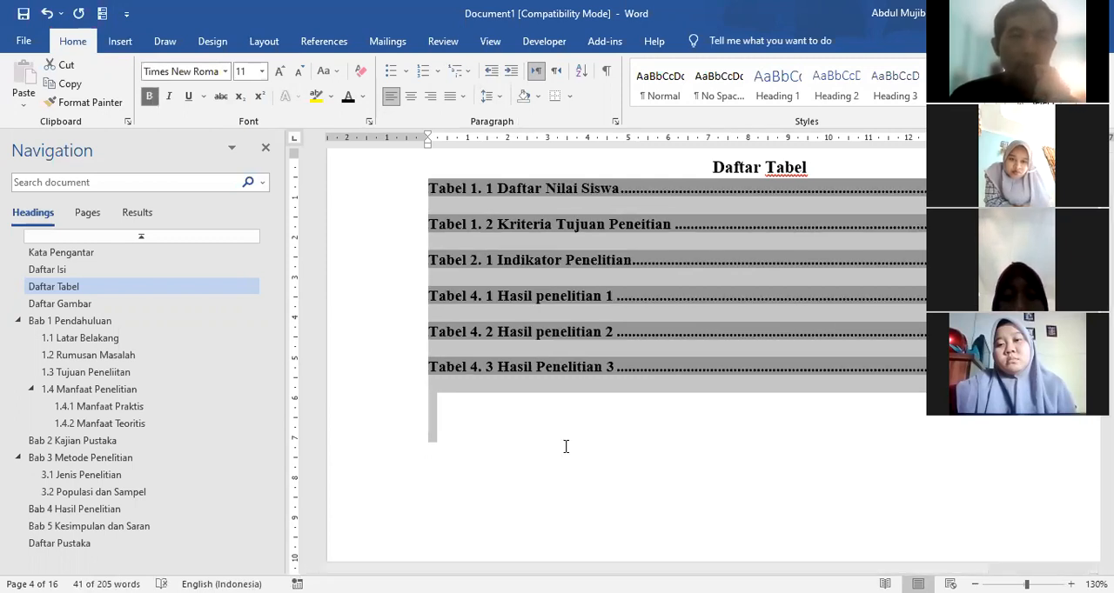
{"action": "left_click", "coordinate": [558, 392]}
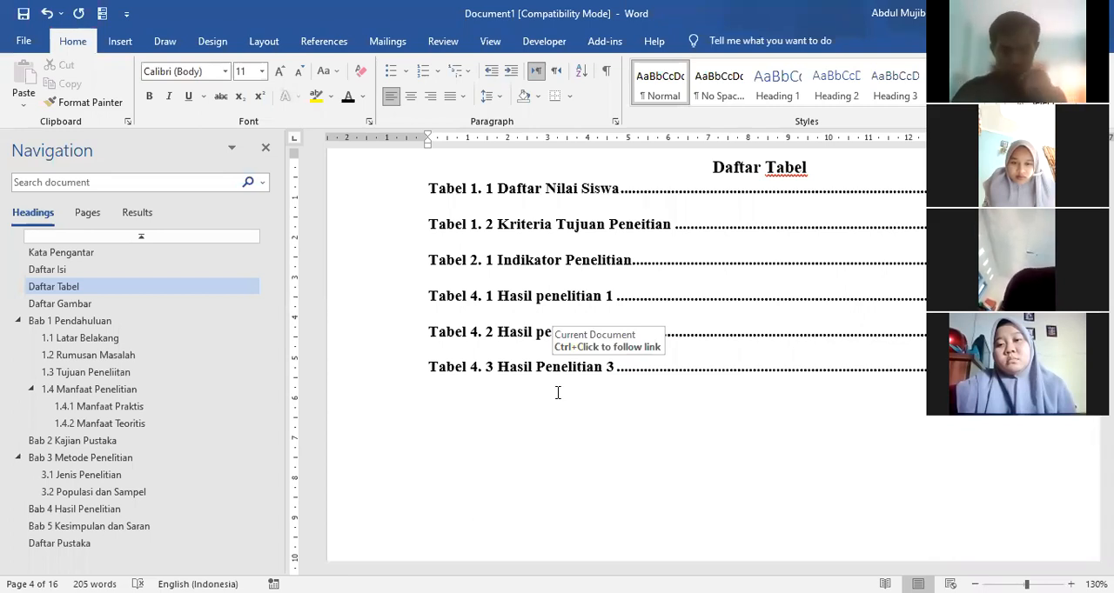
{"action": "left_click", "coordinate": [25, 42]}
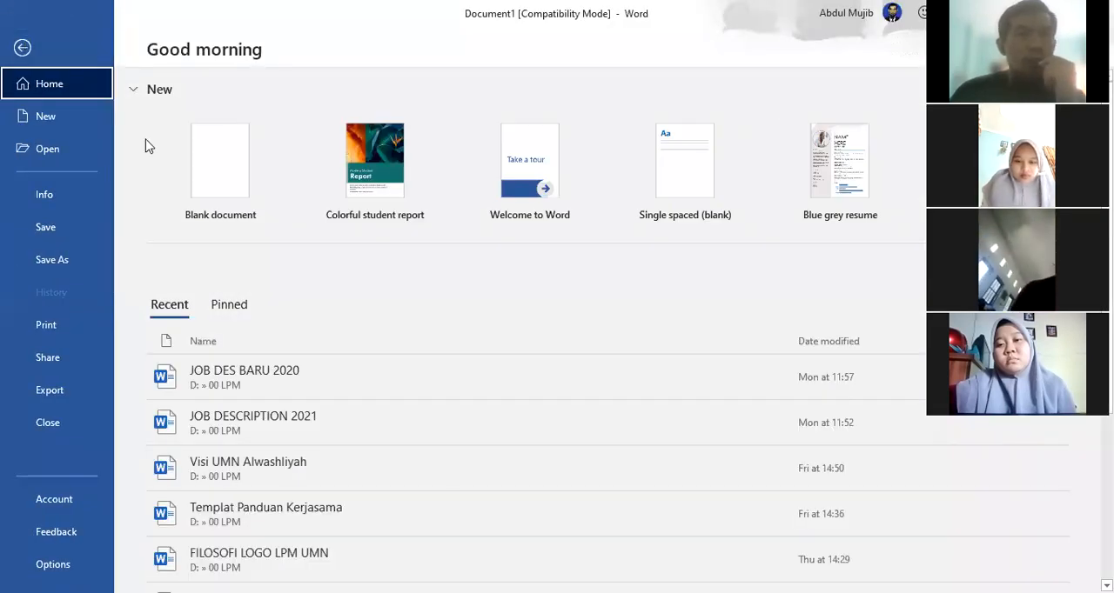
{"action": "left_click", "coordinate": [211, 174]}
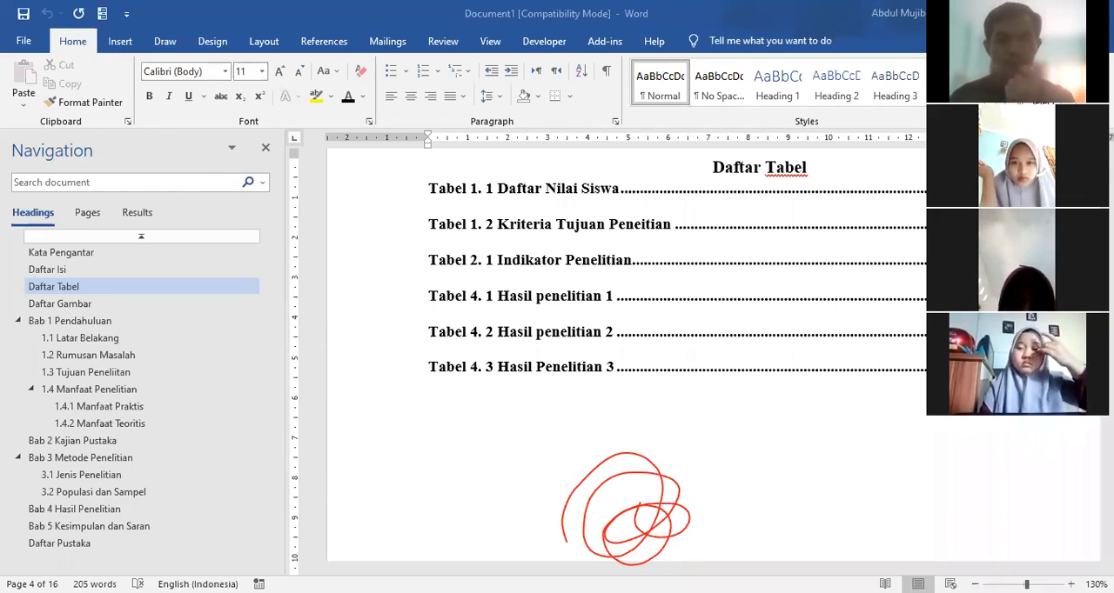
{"action": "left_click", "coordinate": [600, 435]}
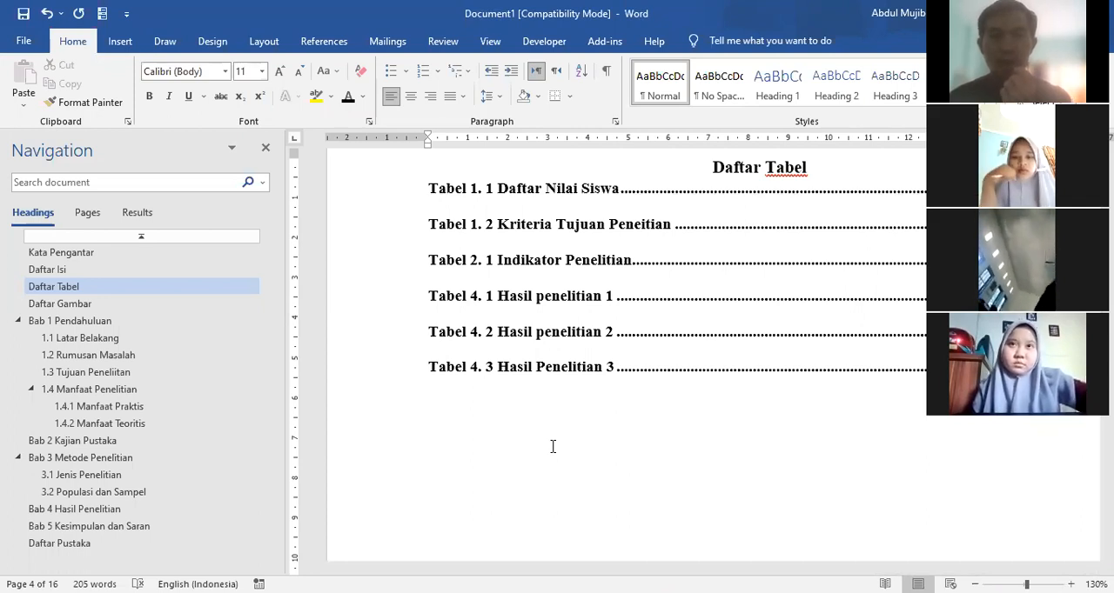
Step: Add empty lines below the Daftar Nilai Siswa table in section 1.1 Latar Belakang
{"action": "scroll", "coordinate": [550, 447], "scroll_direction": "down", "scroll_amount": 1}
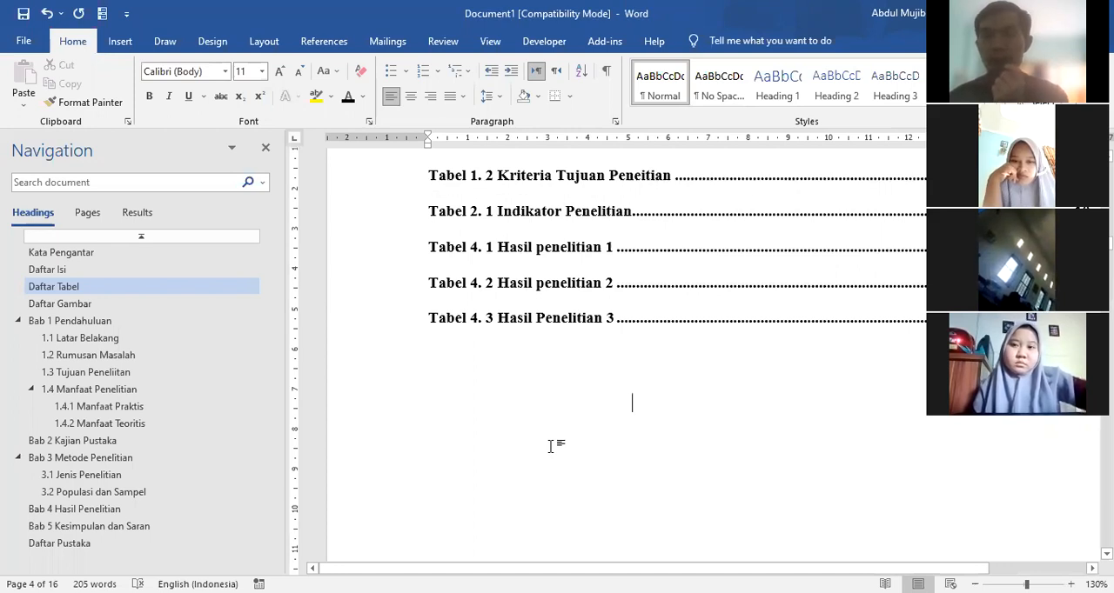
{"action": "scroll", "coordinate": [550, 446], "scroll_direction": "down", "scroll_amount": 8}
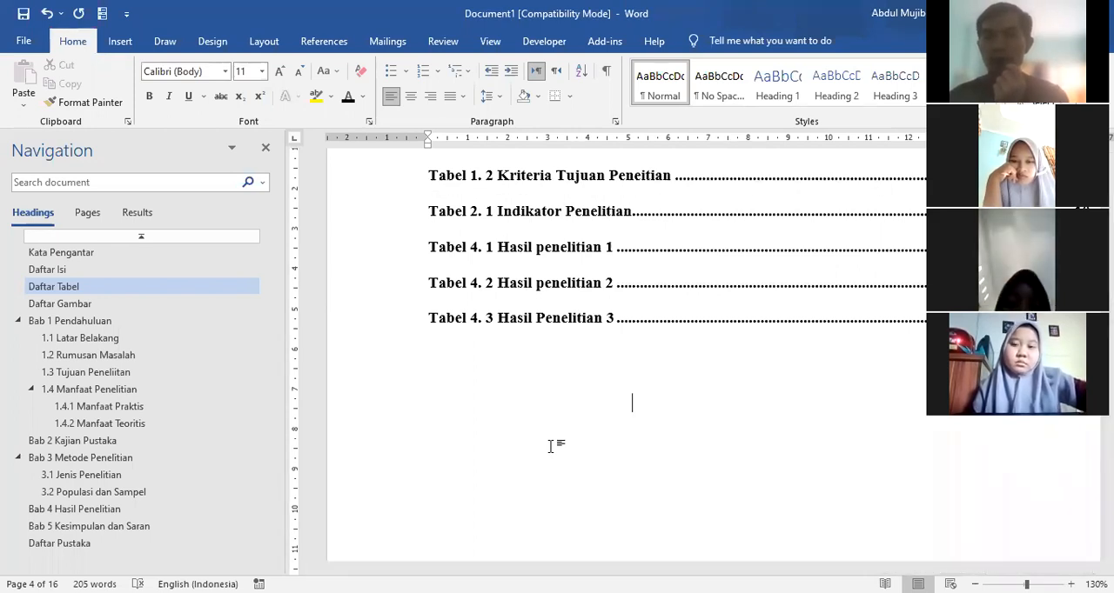
{"action": "scroll", "coordinate": [550, 447], "scroll_direction": "down", "scroll_amount": 8}
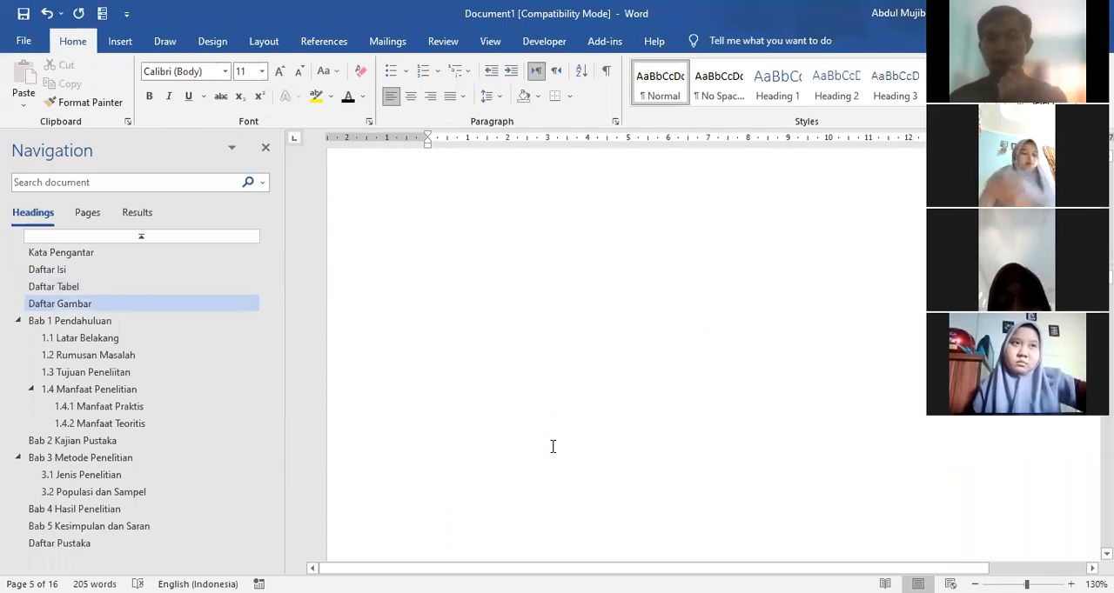
{"action": "scroll", "coordinate": [552, 447], "scroll_direction": "down", "scroll_amount": 6}
{"action": "scroll", "coordinate": [551, 447], "scroll_direction": "up", "scroll_amount": 3}
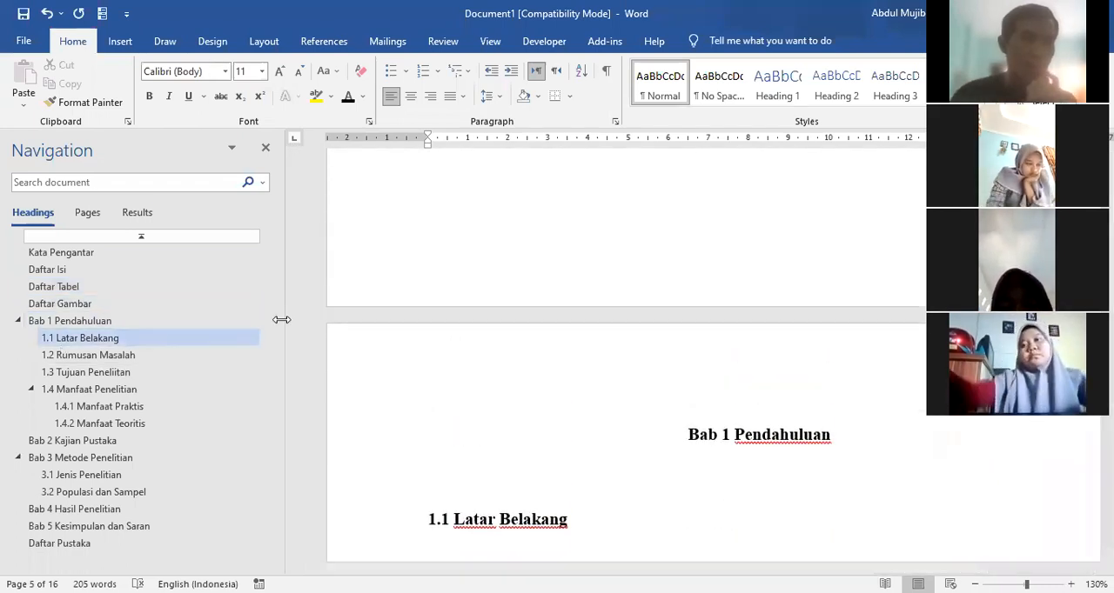
{"action": "left_click", "coordinate": [91, 356]}
{"action": "left_click", "coordinate": [60, 339]}
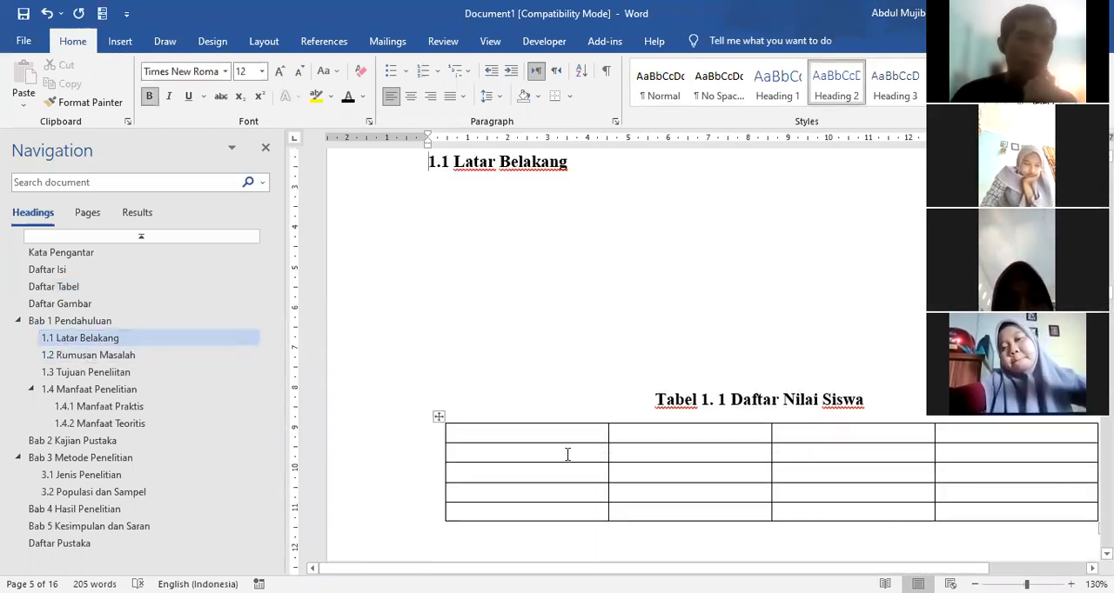
{"action": "scroll", "coordinate": [502, 448], "scroll_direction": "down", "scroll_amount": 3}
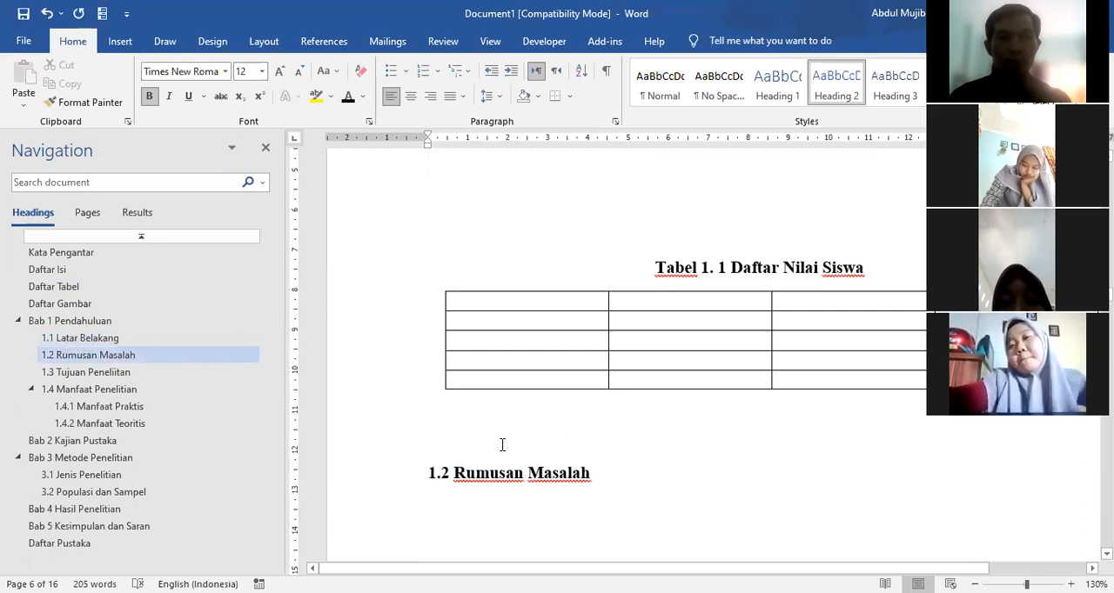
{"action": "scroll", "coordinate": [502, 445], "scroll_direction": "up", "scroll_amount": 1}
{"action": "left_click", "coordinate": [482, 472]}
{"action": "key", "text": "Return"}
{"action": "key", "text": "Return"}
{"action": "key", "text": "Return"}
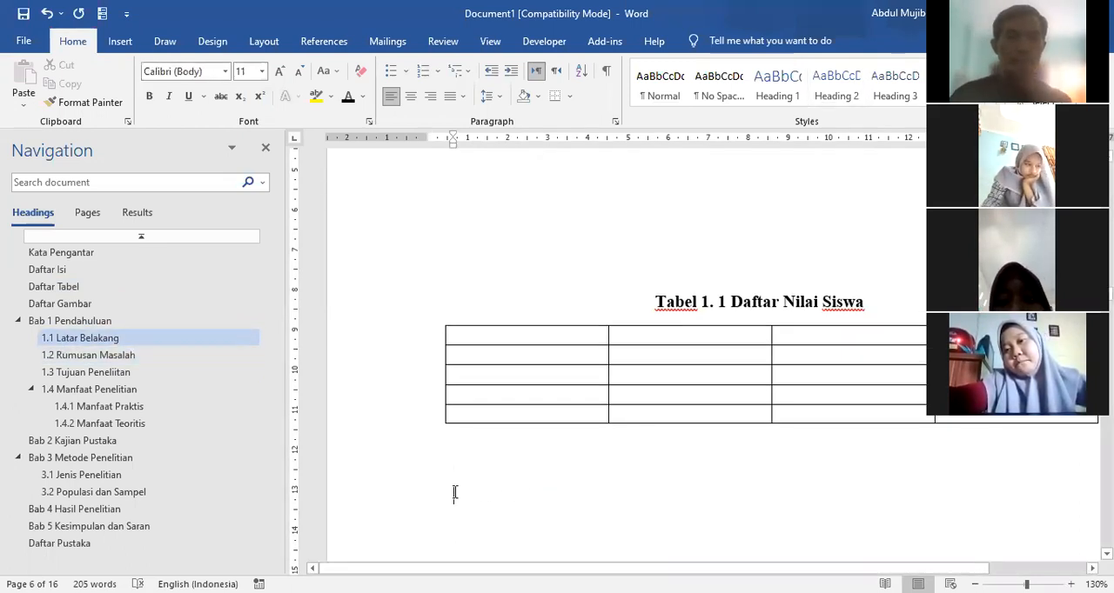
Step: Insert the picture 1 Logo umn from the Data Abi (D:) drive below the Daftar Nilai Siswa table
{"action": "left_click", "coordinate": [118, 42]}
{"action": "left_click", "coordinate": [163, 98]}
{"action": "left_click", "coordinate": [191, 145]}
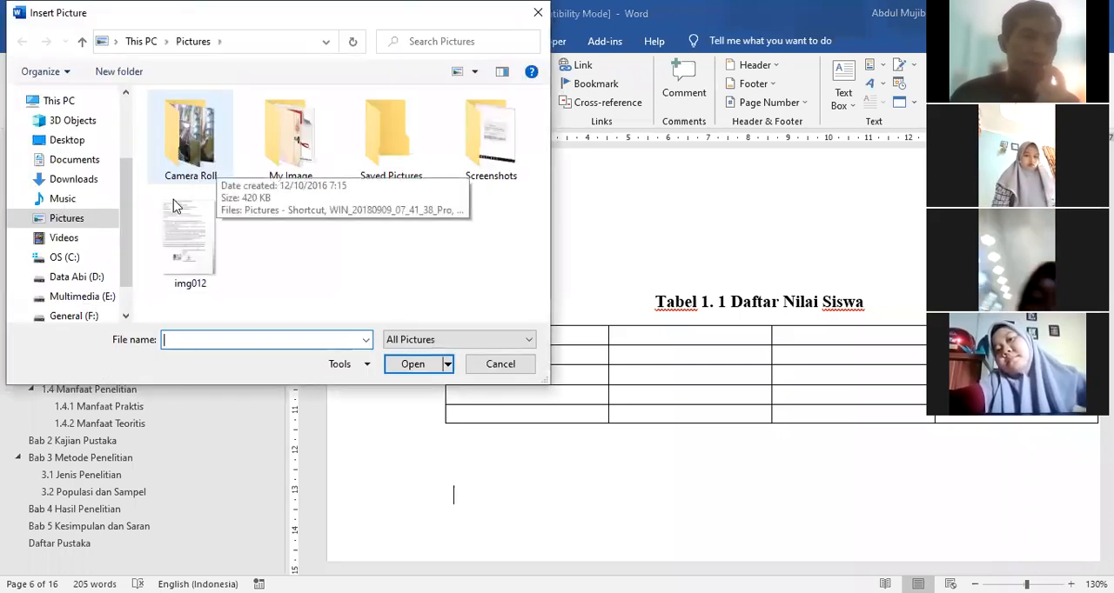
{"action": "scroll", "coordinate": [122, 262], "scroll_direction": "down", "scroll_amount": 1}
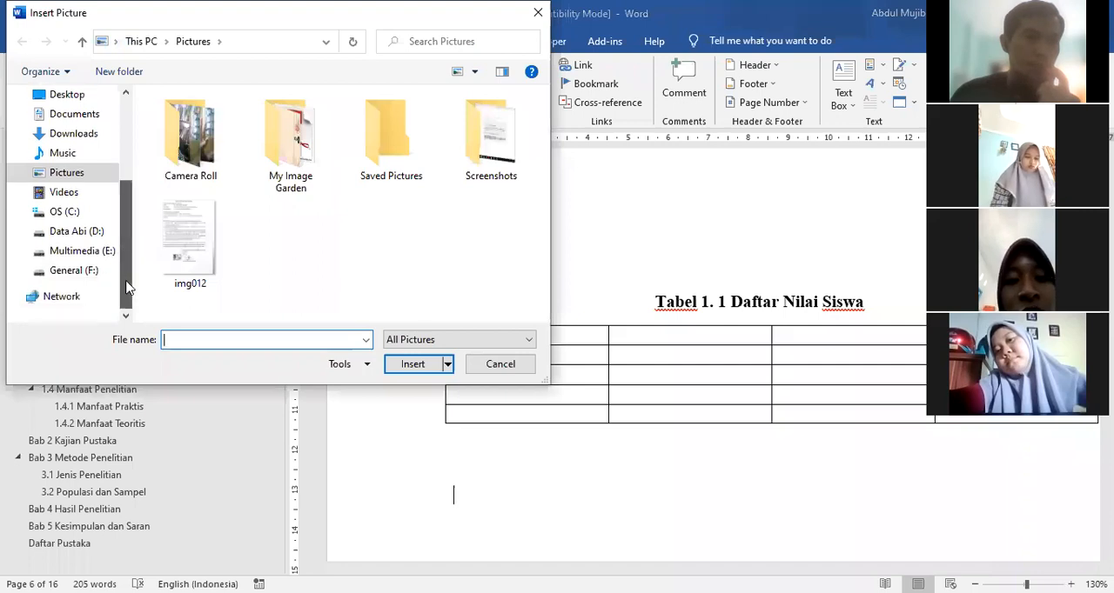
{"action": "left_click", "coordinate": [79, 232]}
{"action": "scroll", "coordinate": [304, 225], "scroll_direction": "down", "scroll_amount": 20}
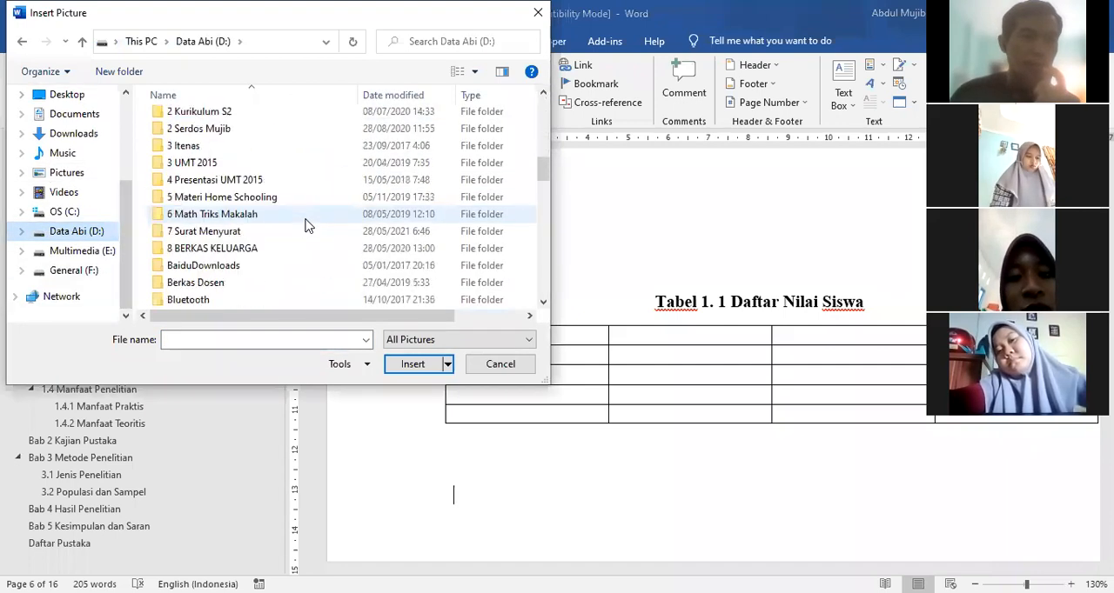
{"action": "scroll", "coordinate": [305, 226], "scroll_direction": "up", "scroll_amount": 8}
{"action": "scroll", "coordinate": [304, 225], "scroll_direction": "up", "scroll_amount": 2}
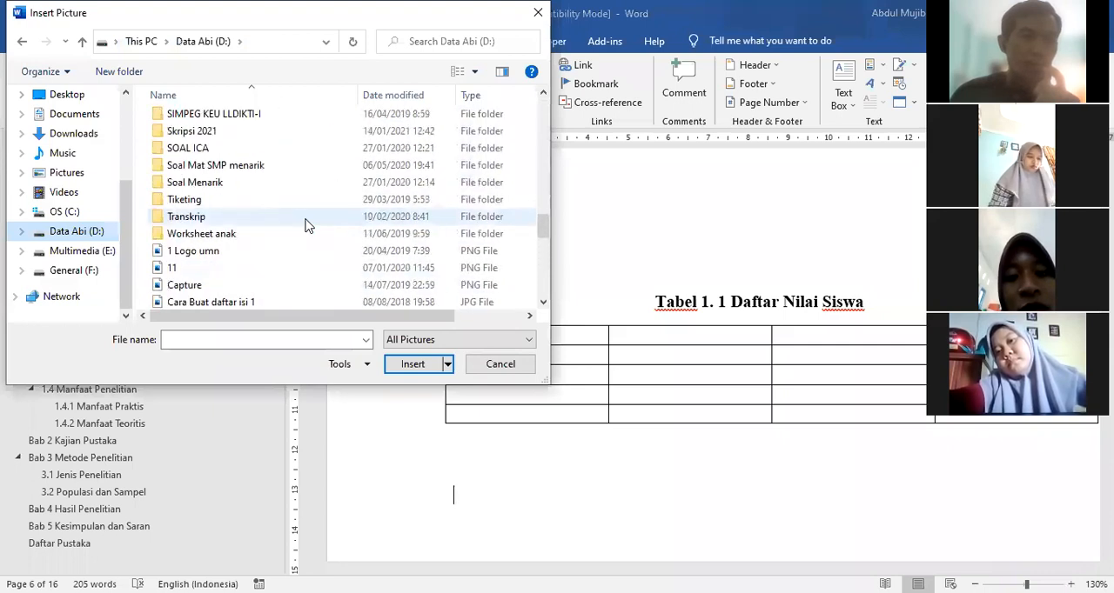
{"action": "left_click", "coordinate": [203, 251]}
{"action": "left_click", "coordinate": [409, 365]}
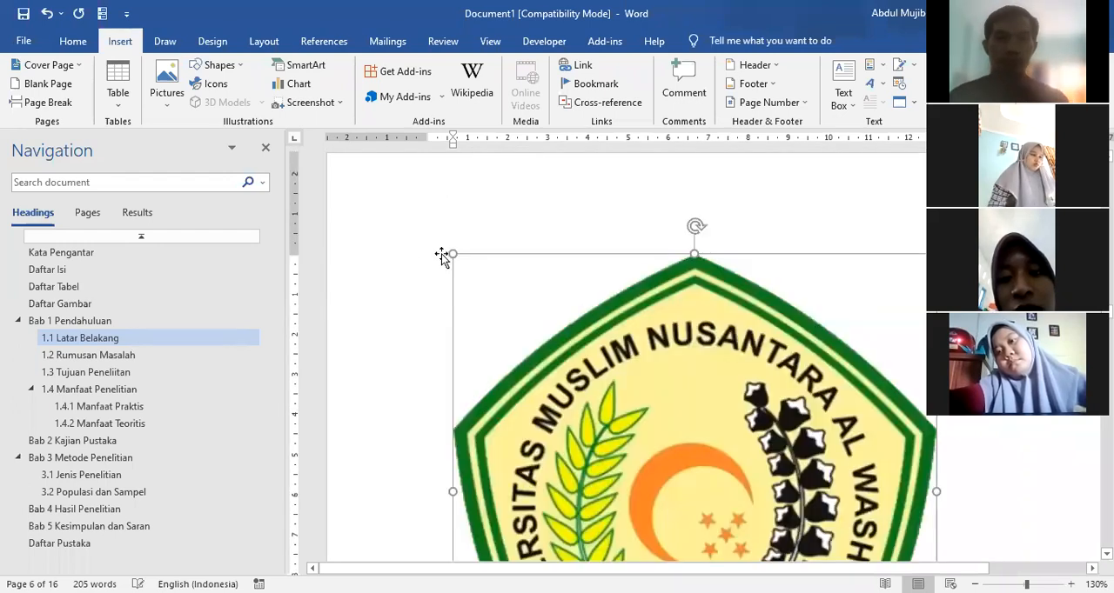
Step: Shrink the inserted logo to about 5.5 cm wide and center it on the page above 1.2 Rumusan Masalah
{"action": "left_click_drag", "start_coordinate": [520, 320], "coordinate": [759, 510]}
{"action": "scroll", "coordinate": [683, 430], "scroll_direction": "up", "scroll_amount": 5}
{"action": "scroll", "coordinate": [683, 430], "scroll_direction": "down", "scroll_amount": 4}
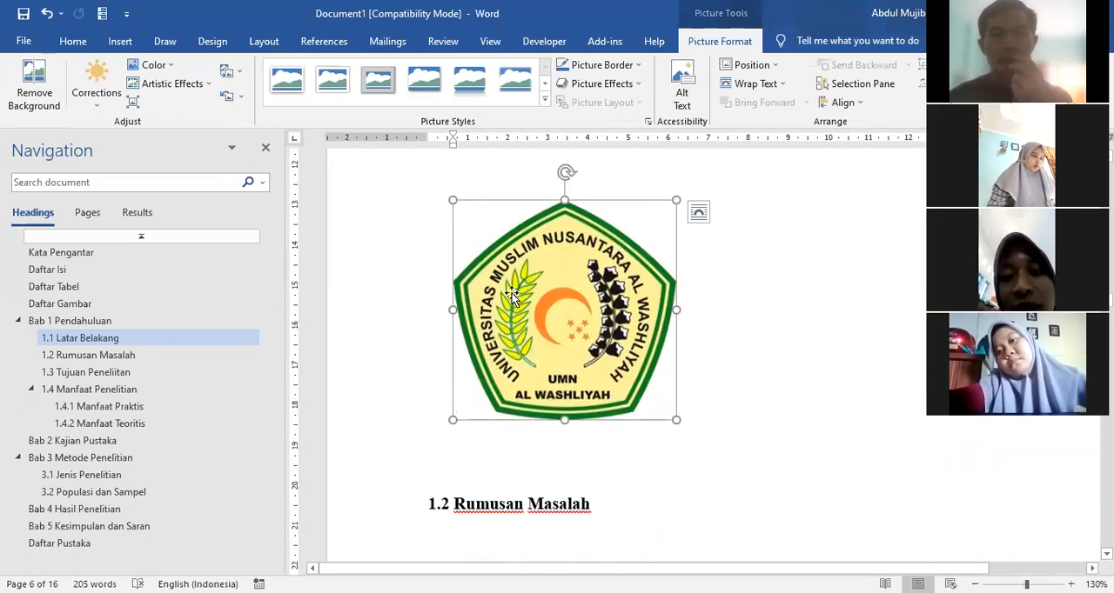
{"action": "left_click", "coordinate": [73, 41]}
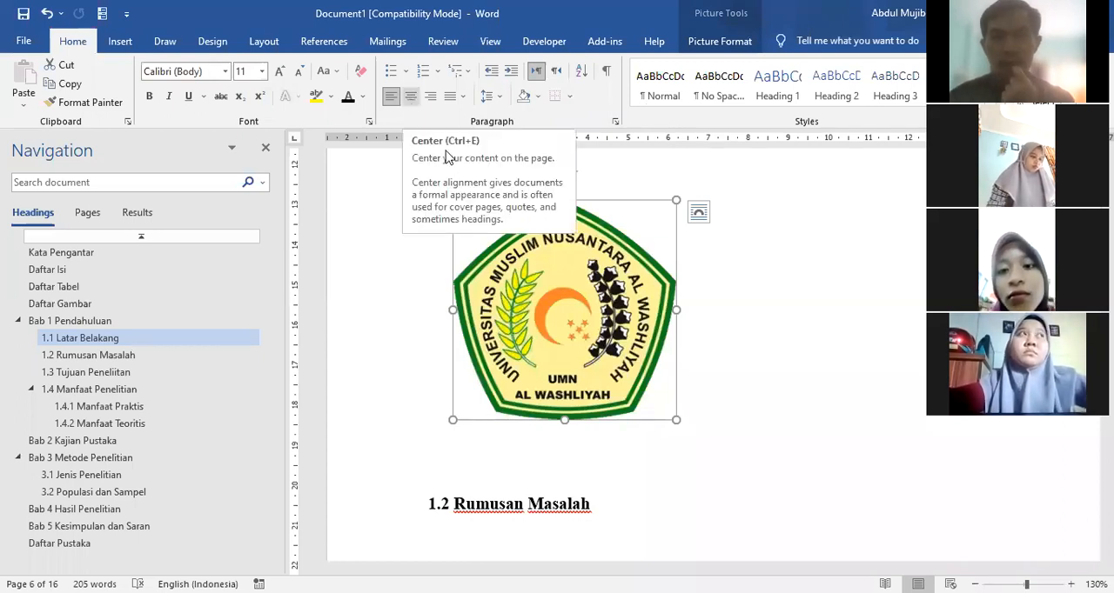
{"action": "left_click", "coordinate": [414, 100]}
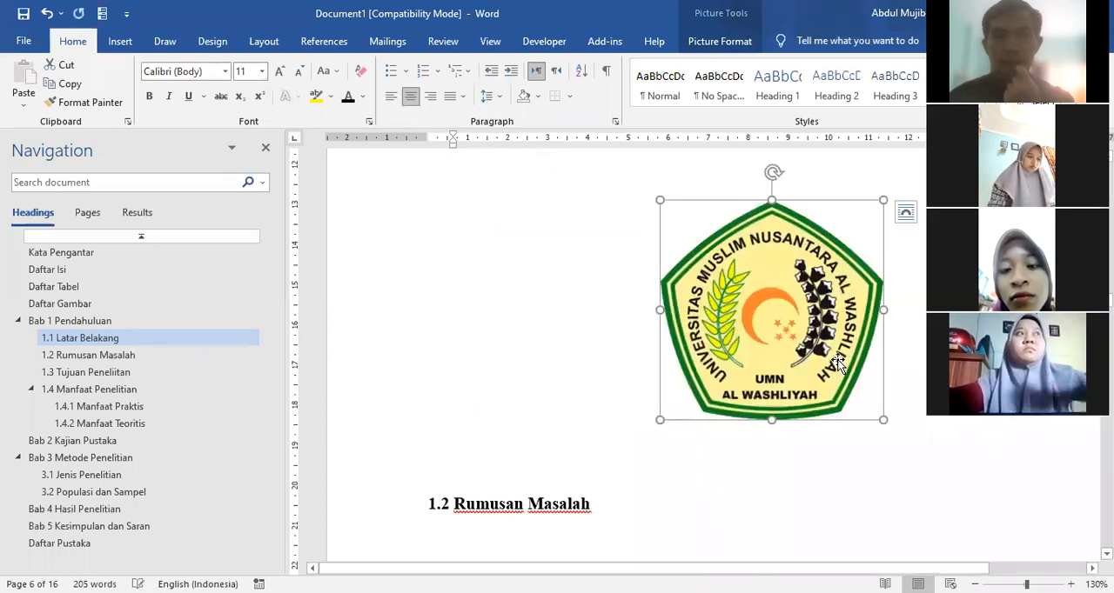
Step: Begin a caption for the logo picture and enter Gamba as the text of a new caption label
{"action": "left_click", "coordinate": [810, 470]}
{"action": "left_click", "coordinate": [820, 347]}
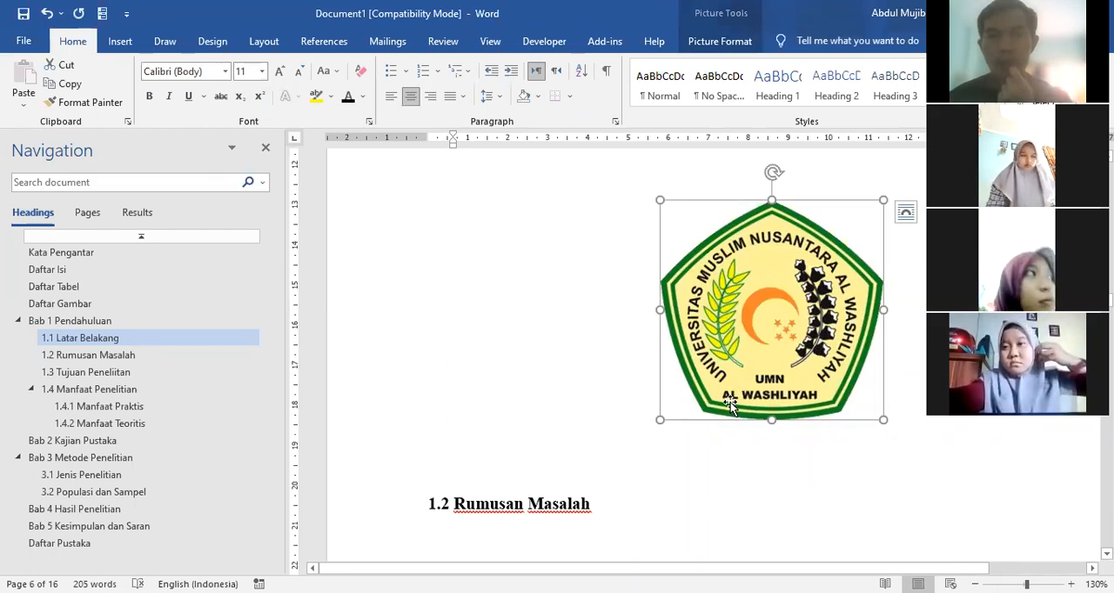
{"action": "left_click", "coordinate": [322, 42]}
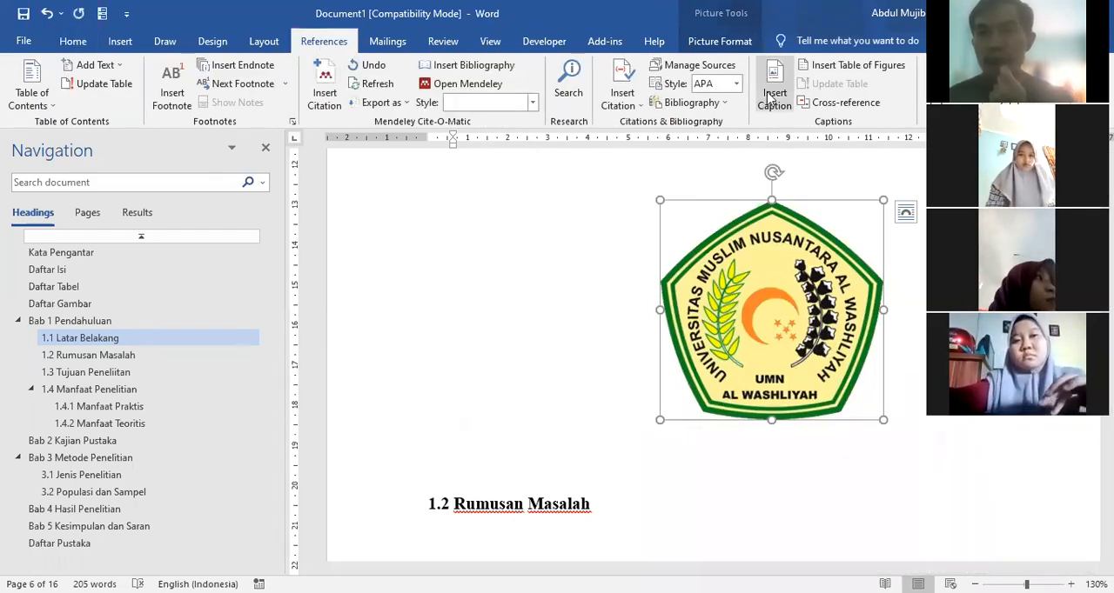
{"action": "left_click", "coordinate": [771, 97]}
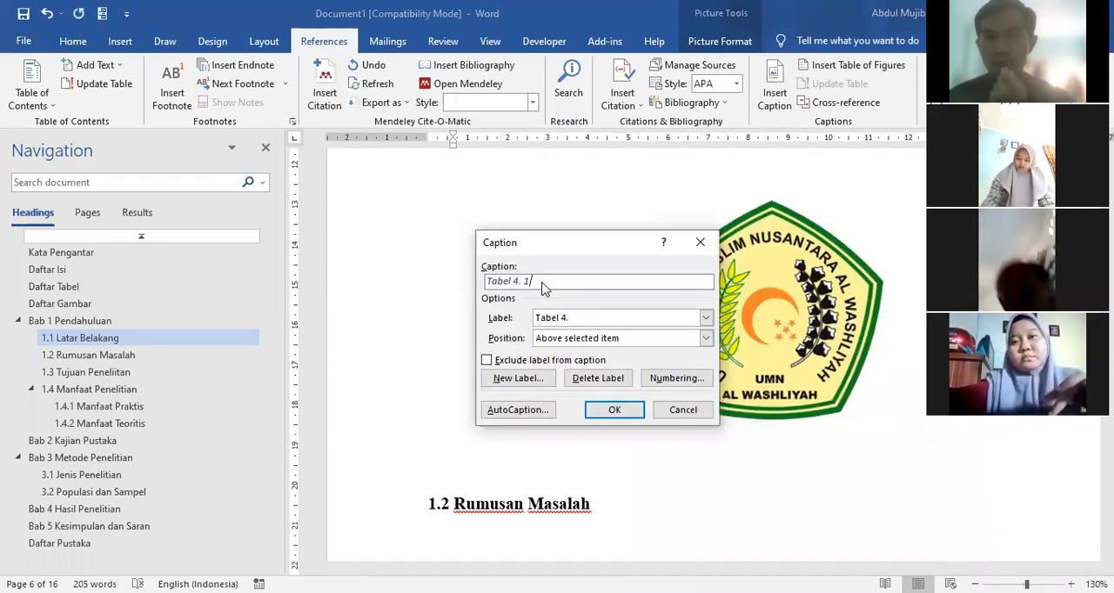
{"action": "left_click", "coordinate": [706, 318]}
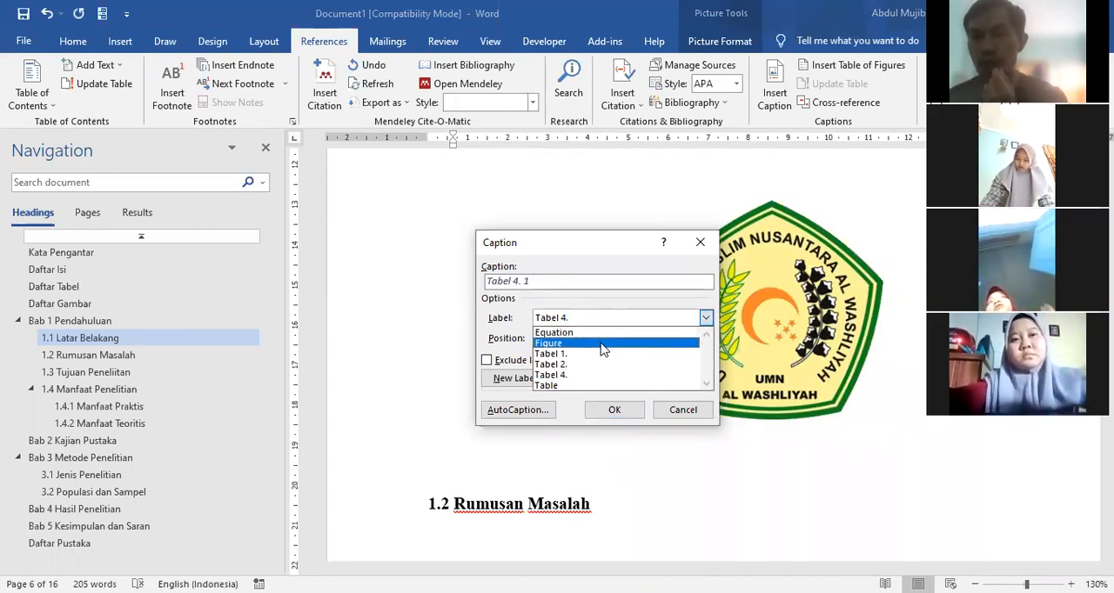
{"action": "left_click", "coordinate": [511, 379]}
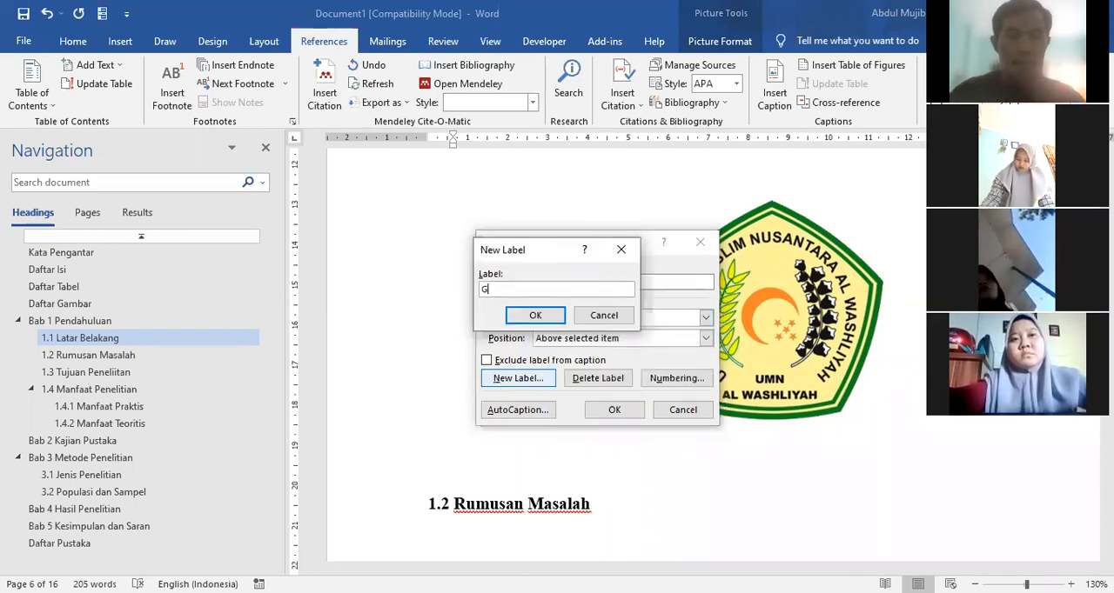
{"action": "type", "text": "Gambar 1."}
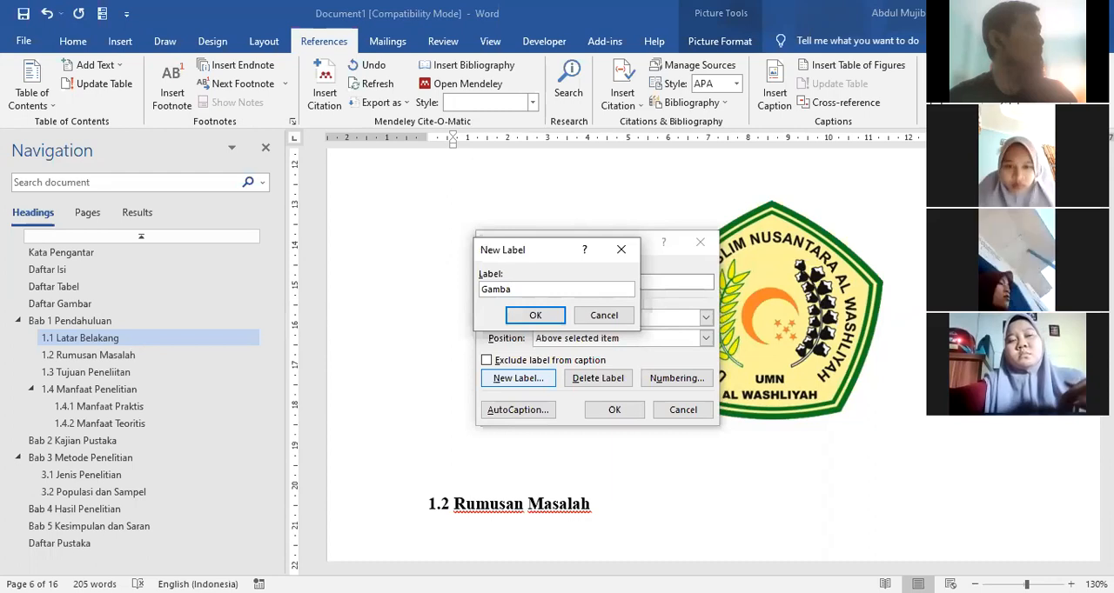
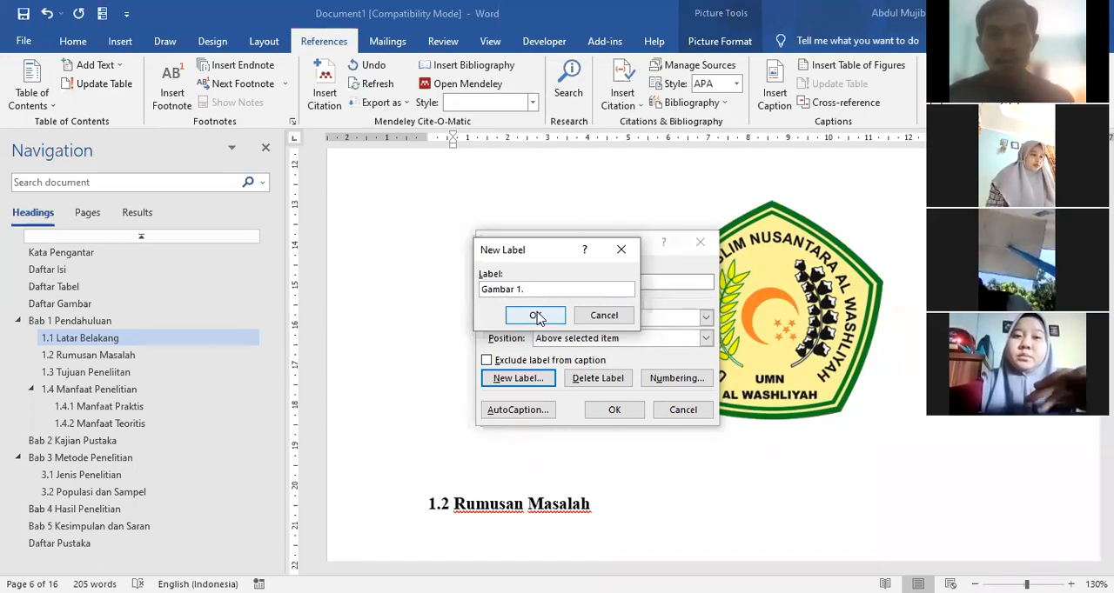
Step: Create the caption label Gambar 1. and insert the caption Gambar 1. 1 Logo UMN AL-Washliyah below the logo picture
{"action": "left_click", "coordinate": [537, 319]}
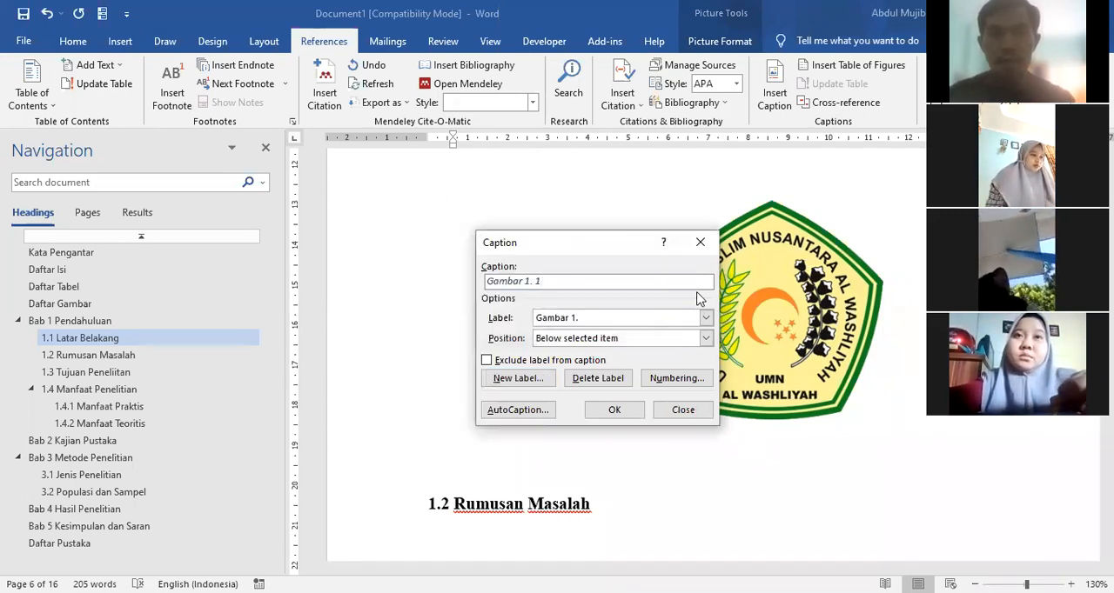
{"action": "left_click", "coordinate": [663, 341]}
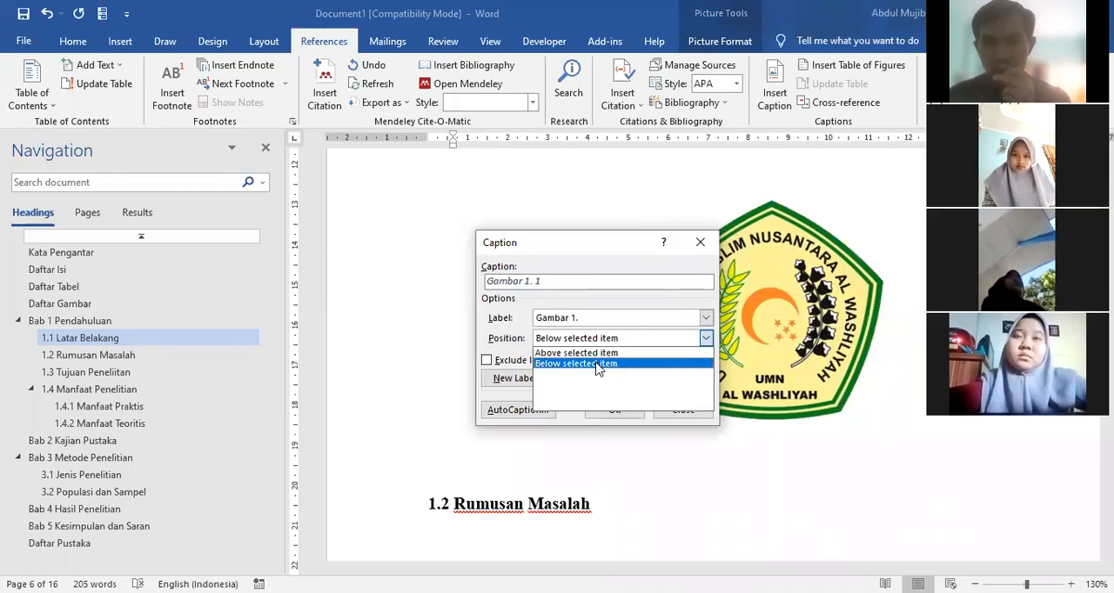
{"action": "left_click", "coordinate": [597, 363]}
{"action": "left_click", "coordinate": [560, 286]}
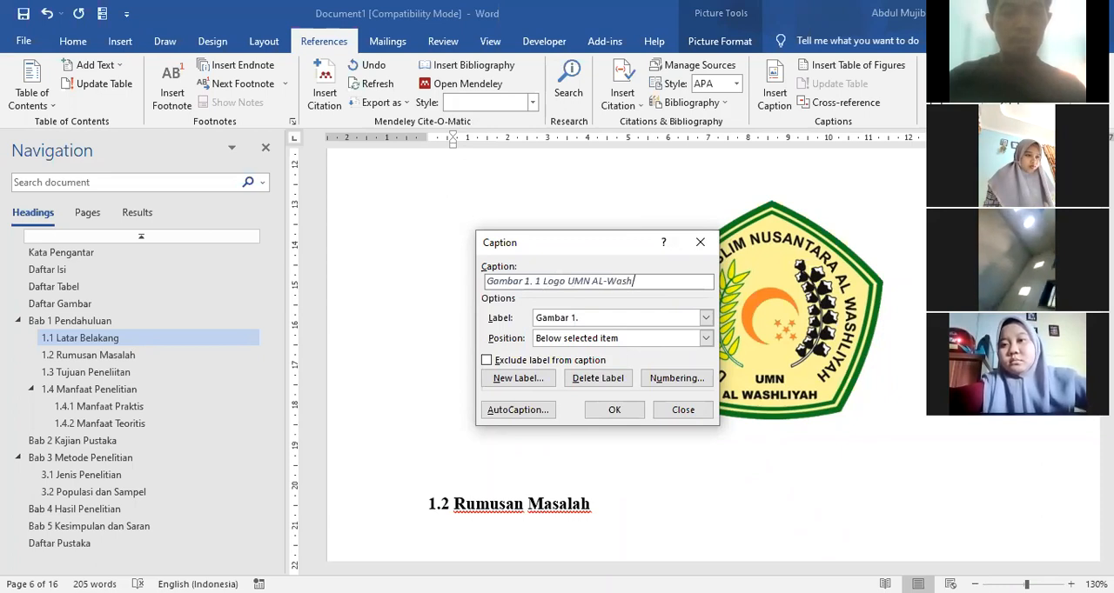
{"action": "type", "text": "ah"}
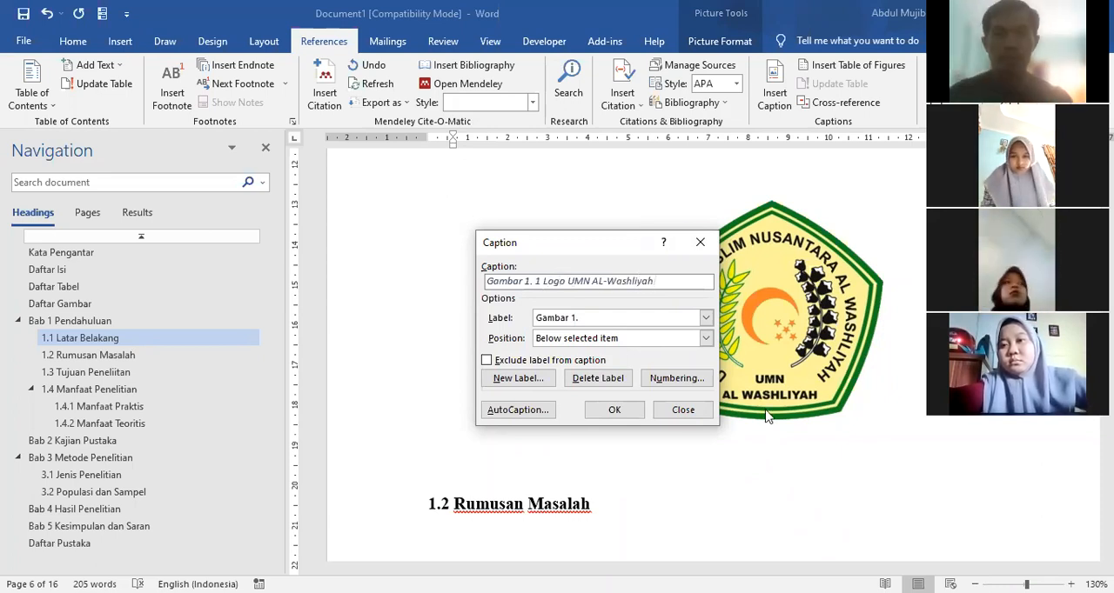
{"action": "left_click", "coordinate": [632, 413]}
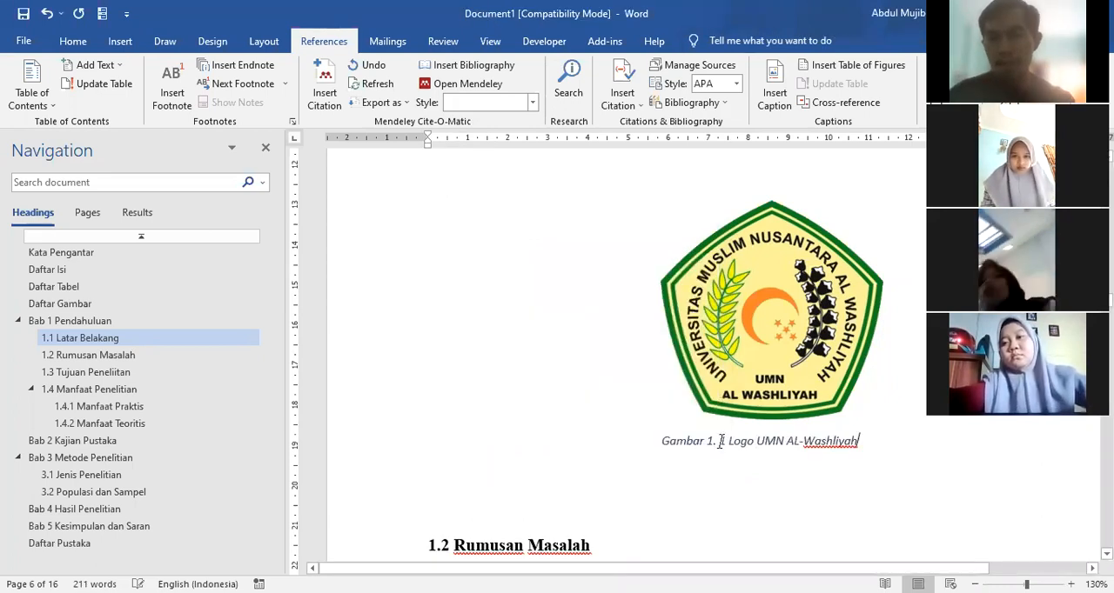
Step: Format the logo's caption as bold, non-italic Times New Roman at size 12
{"action": "left_click", "coordinate": [392, 450]}
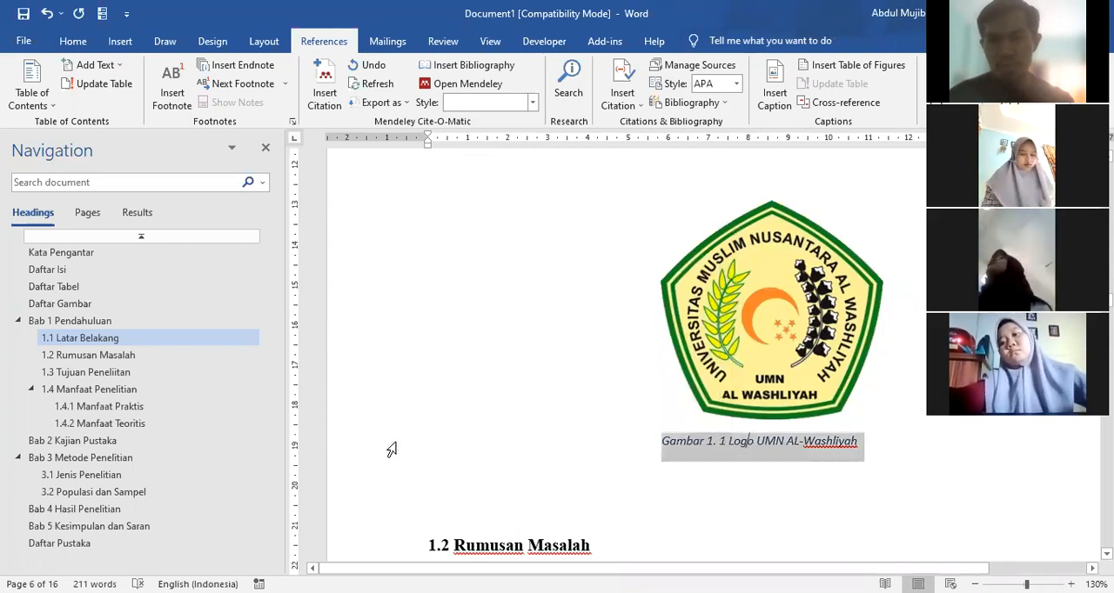
{"action": "left_click", "coordinate": [74, 42]}
{"action": "left_click", "coordinate": [169, 96]}
{"action": "left_click", "coordinate": [149, 96]}
{"action": "left_click", "coordinate": [169, 97]}
{"action": "left_click", "coordinate": [169, 96]}
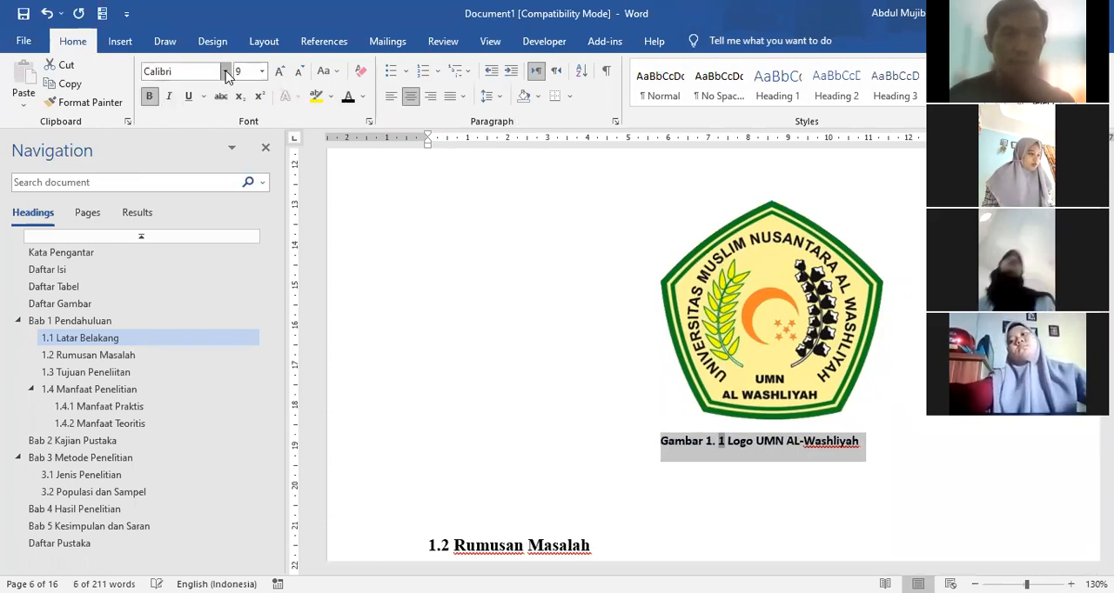
{"action": "left_click", "coordinate": [225, 72]}
{"action": "left_click", "coordinate": [209, 149]}
{"action": "left_click", "coordinate": [280, 72]}
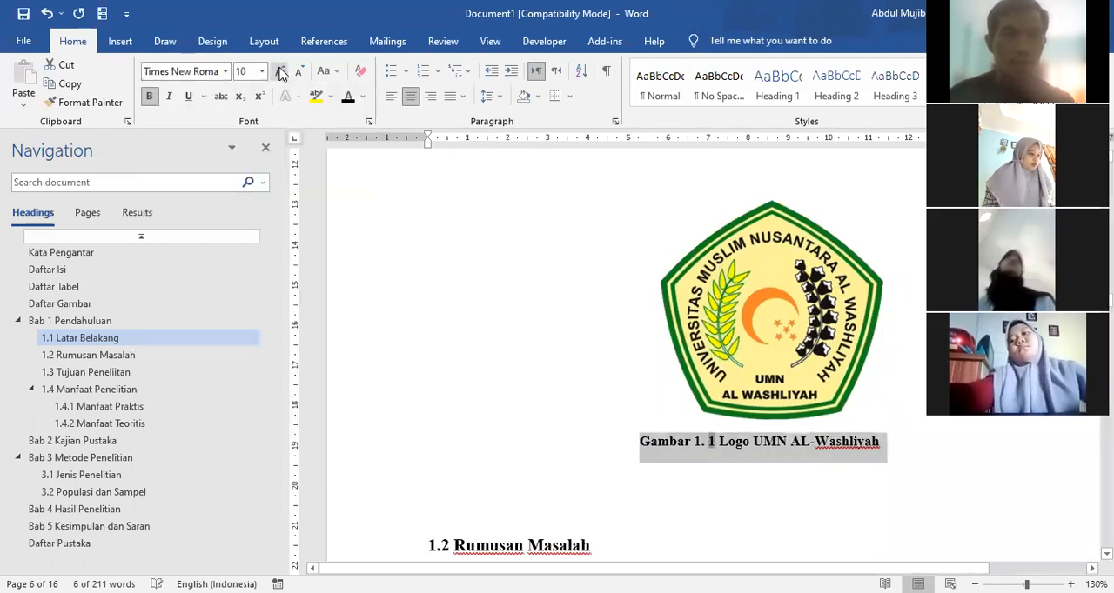
{"action": "left_click", "coordinate": [279, 72]}
{"action": "left_click", "coordinate": [280, 72]}
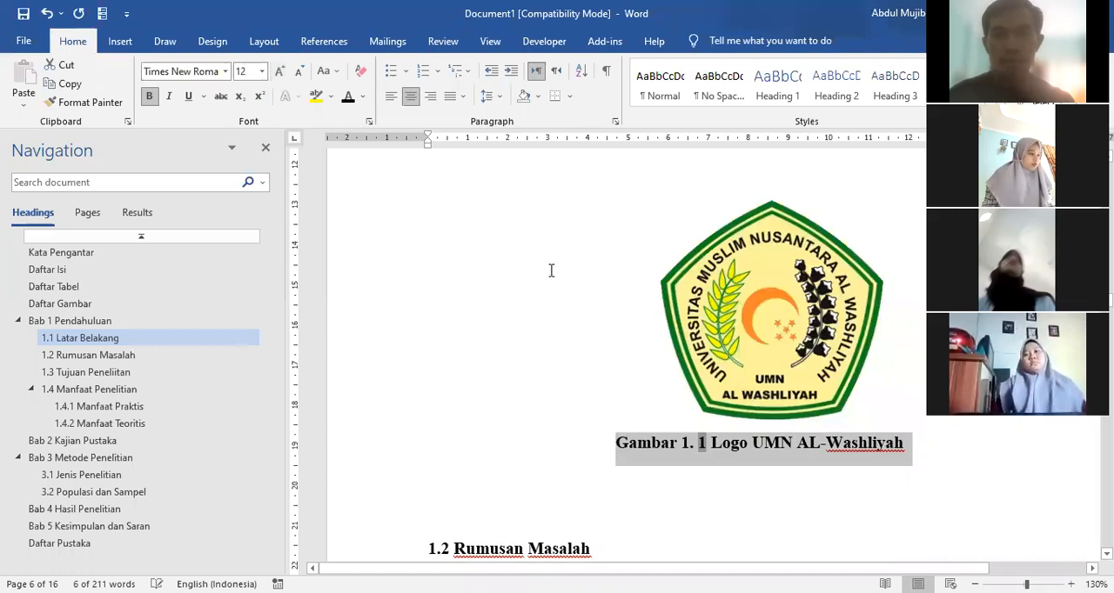
{"action": "left_click", "coordinate": [548, 364]}
Step: Add an empty line below the heading 3.1 Jenis Penelitian in Bab 3
{"action": "scroll", "coordinate": [378, 348], "scroll_direction": "down", "scroll_amount": 5}
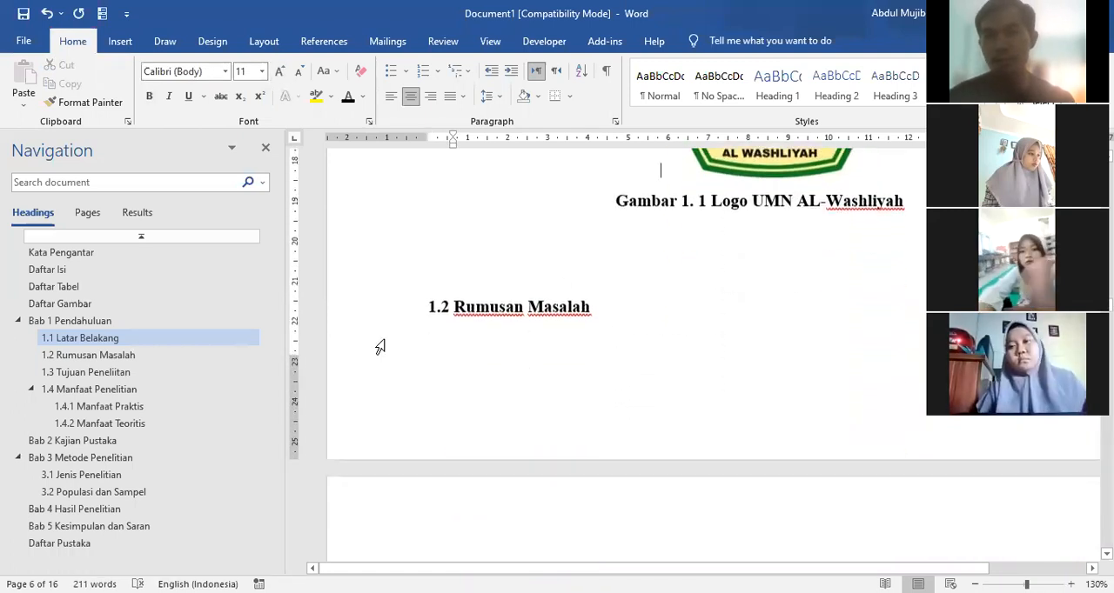
{"action": "scroll", "coordinate": [380, 347], "scroll_direction": "up", "scroll_amount": 3}
{"action": "scroll", "coordinate": [380, 344], "scroll_direction": "down", "scroll_amount": 10}
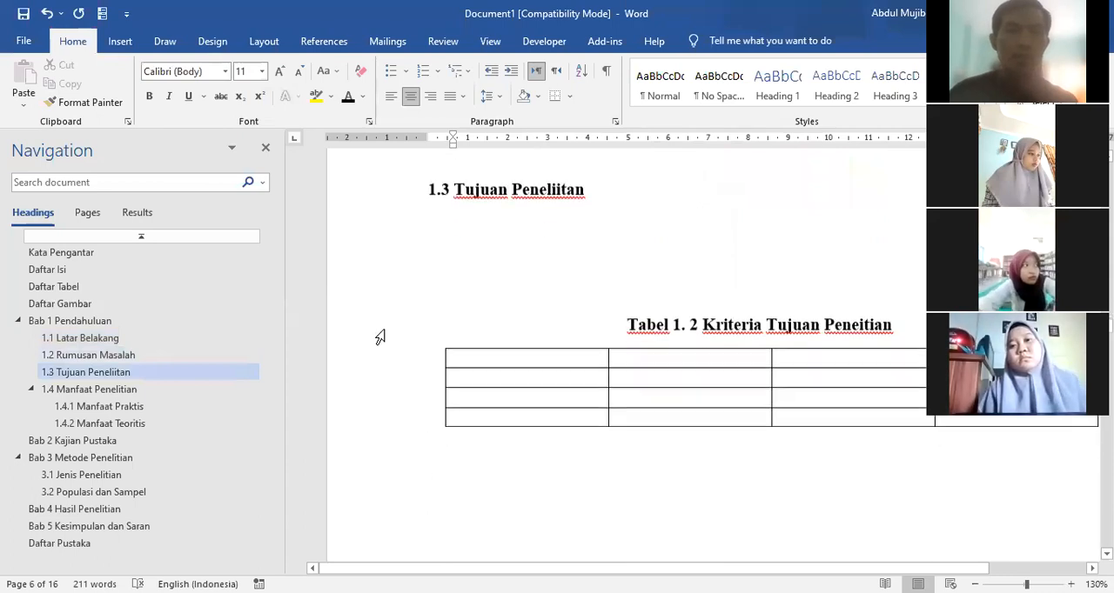
{"action": "left_click", "coordinate": [87, 464]}
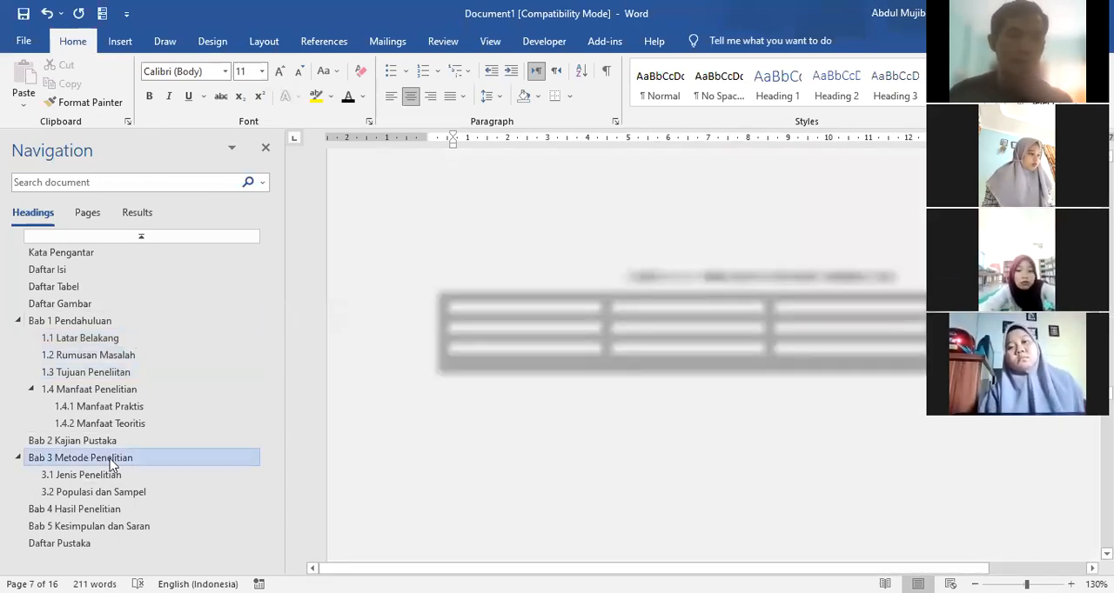
{"action": "left_click", "coordinate": [139, 470]}
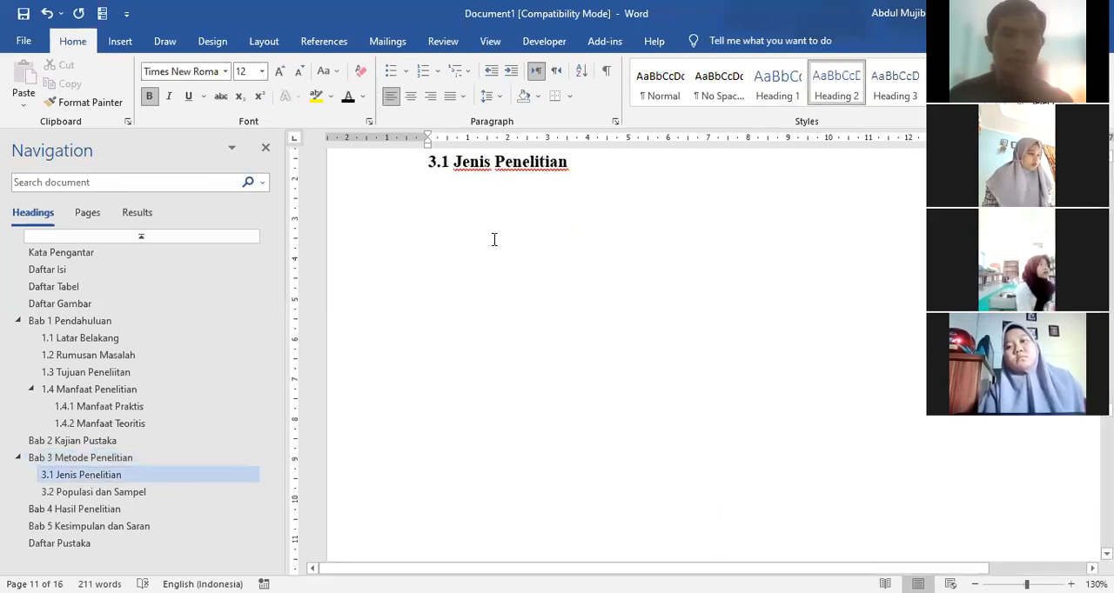
{"action": "left_click", "coordinate": [612, 179]}
{"action": "left_click", "coordinate": [612, 163]}
{"action": "key", "text": "Return"}
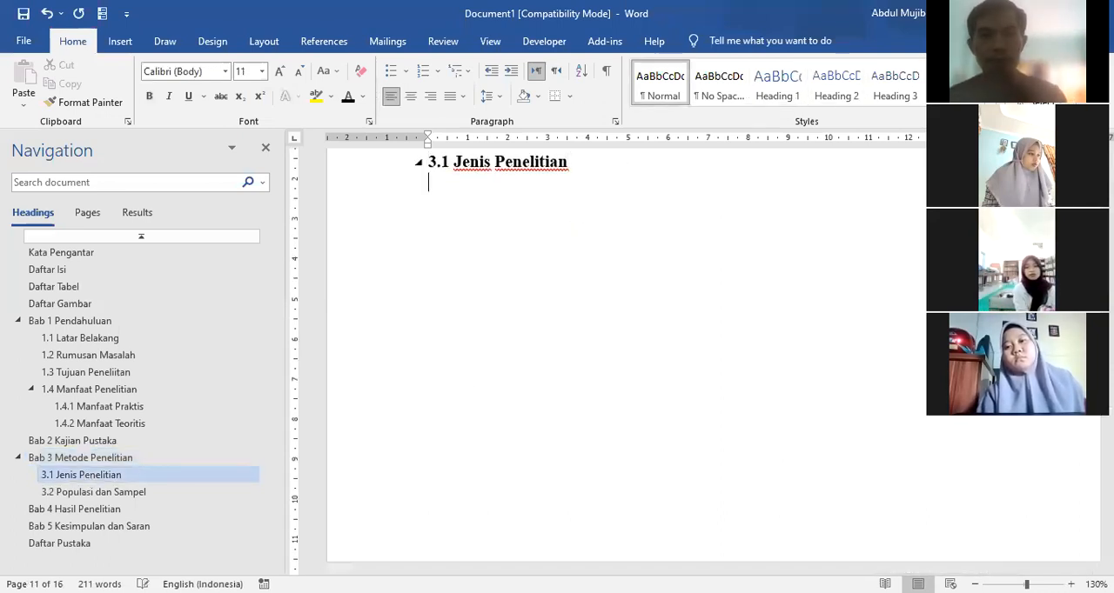
Step: Insert the picture sinta from the Downloads folder below 3.1 Jenis Penelitian and center it
{"action": "left_click", "coordinate": [118, 41]}
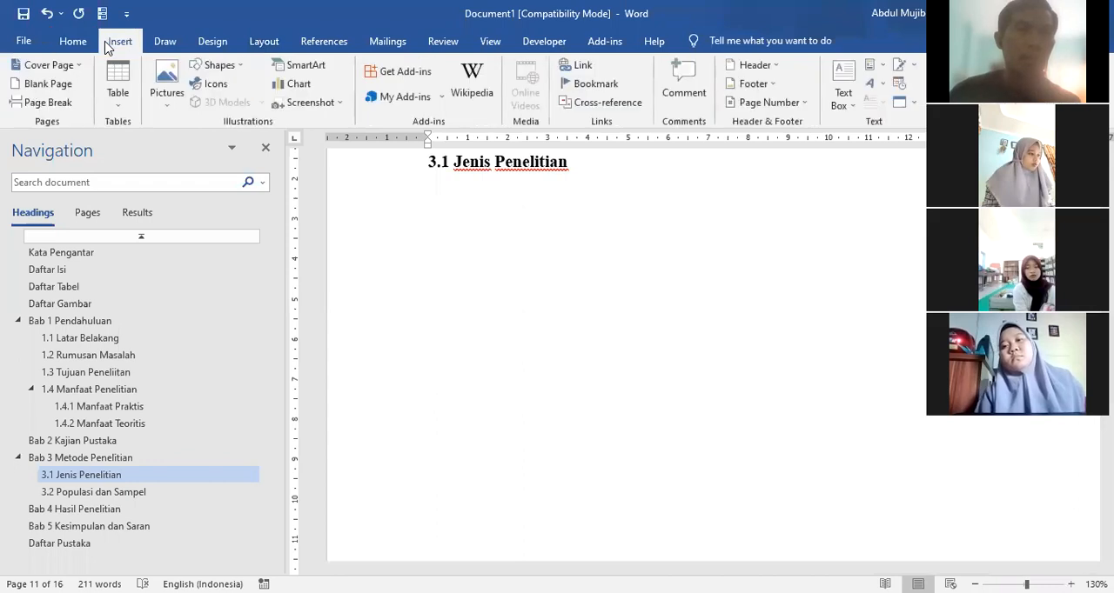
{"action": "left_click", "coordinate": [168, 92]}
{"action": "left_click", "coordinate": [202, 144]}
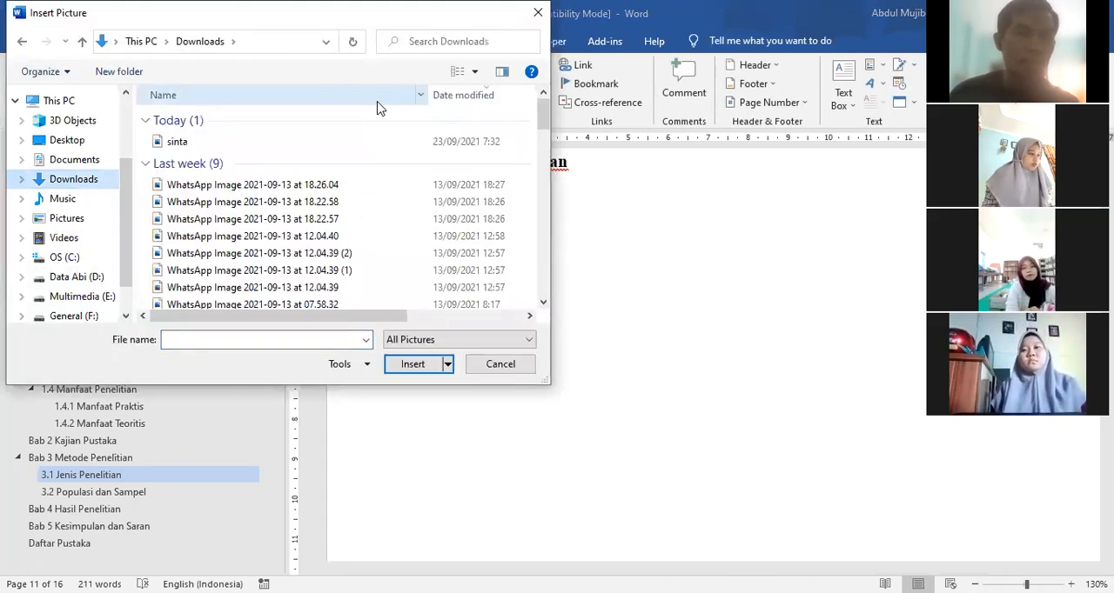
{"action": "left_click", "coordinate": [204, 142]}
{"action": "left_click", "coordinate": [404, 369]}
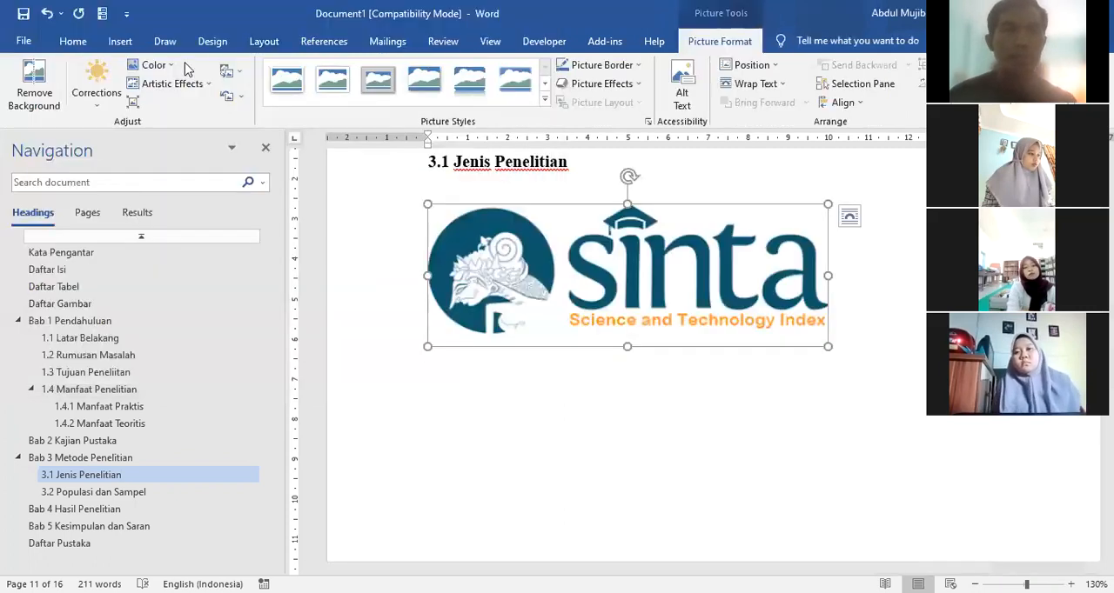
{"action": "left_click", "coordinate": [70, 41]}
{"action": "left_click", "coordinate": [411, 96]}
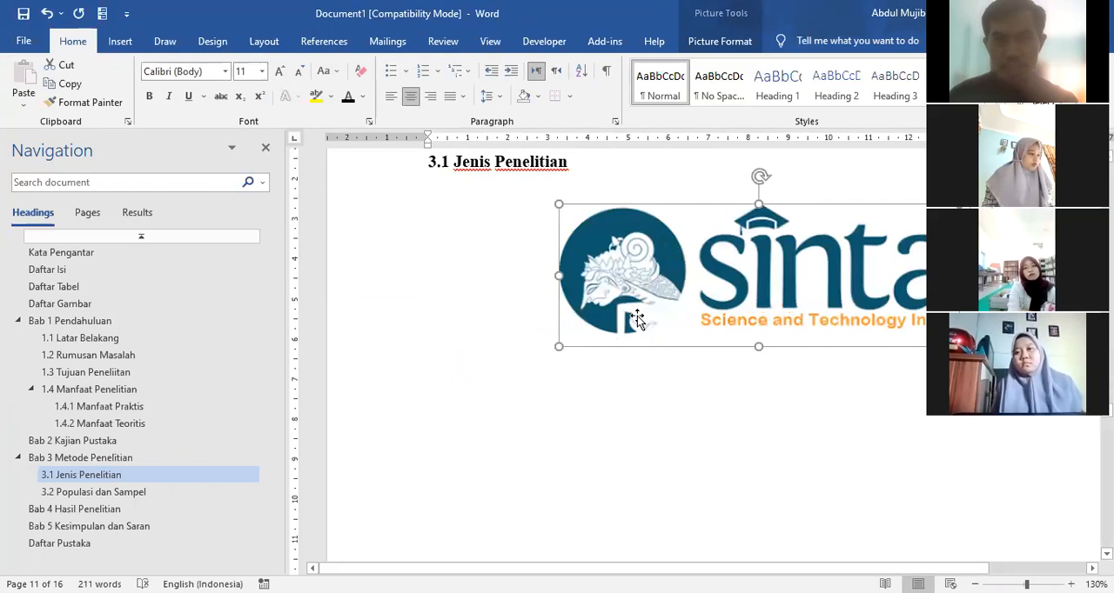
Step: Insert a caption below the sinta picture using a new label Gambar 3
{"action": "left_click", "coordinate": [324, 42]}
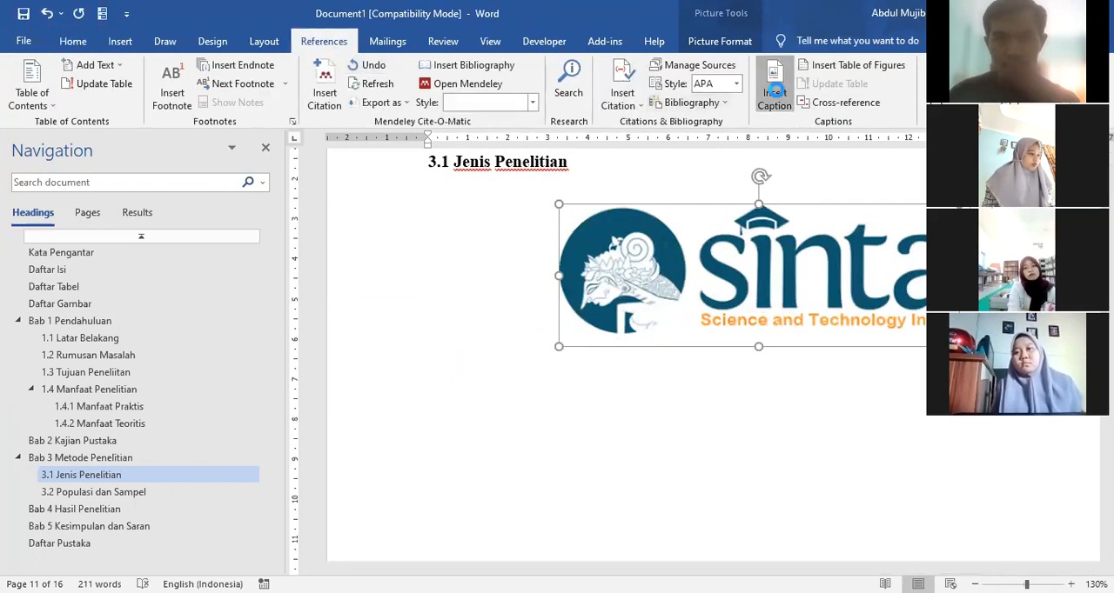
{"action": "left_click", "coordinate": [774, 96]}
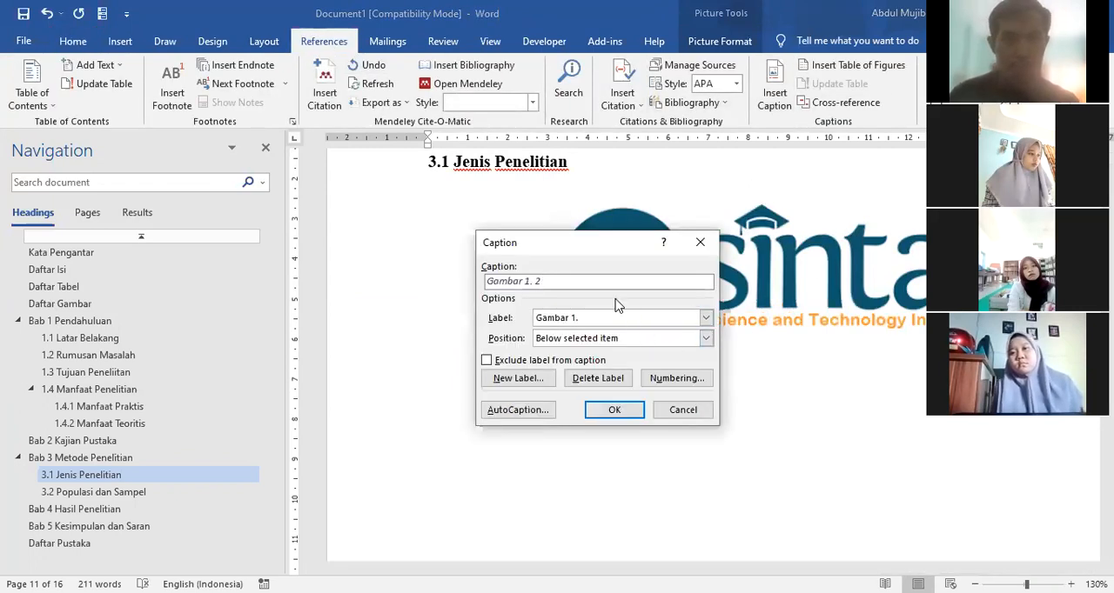
{"action": "left_click", "coordinate": [502, 381]}
{"action": "type", "text": "Gamba"}
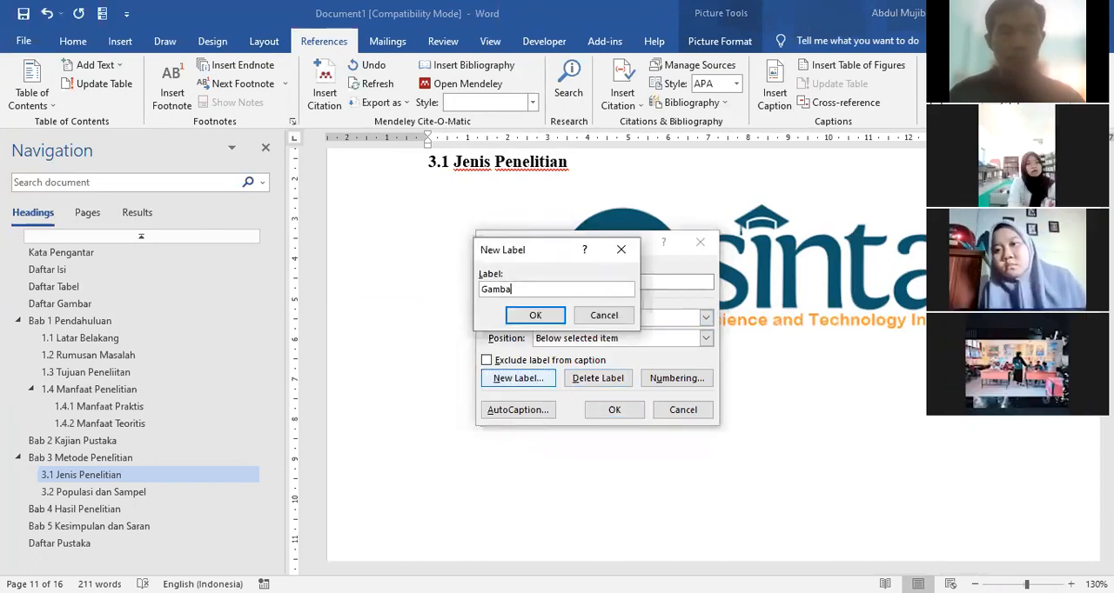
{"action": "type", "text": "r 3."}
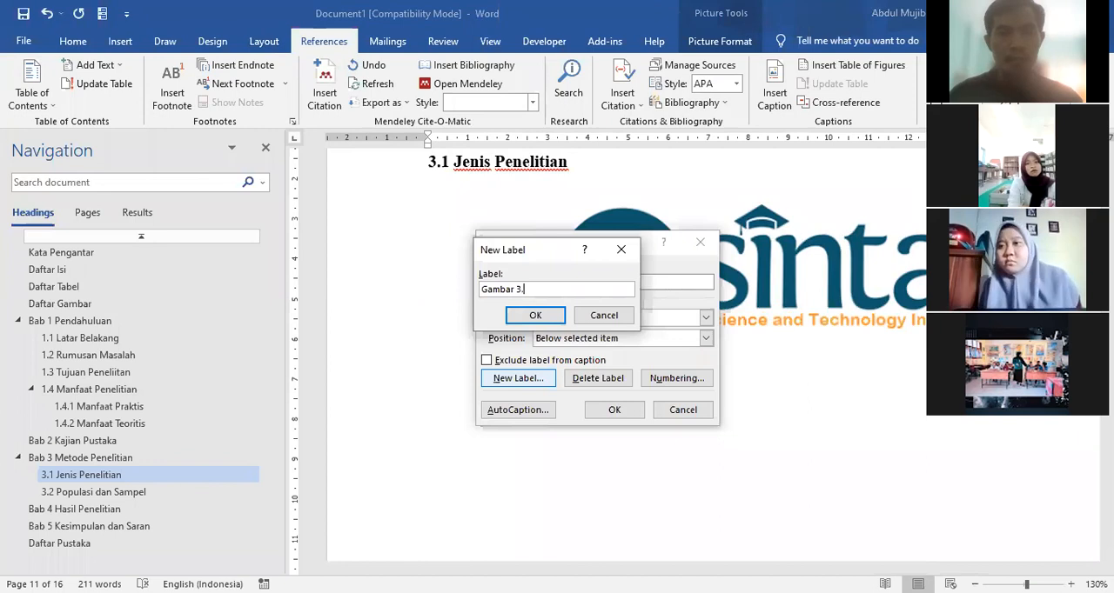
{"action": "left_click", "coordinate": [520, 317]}
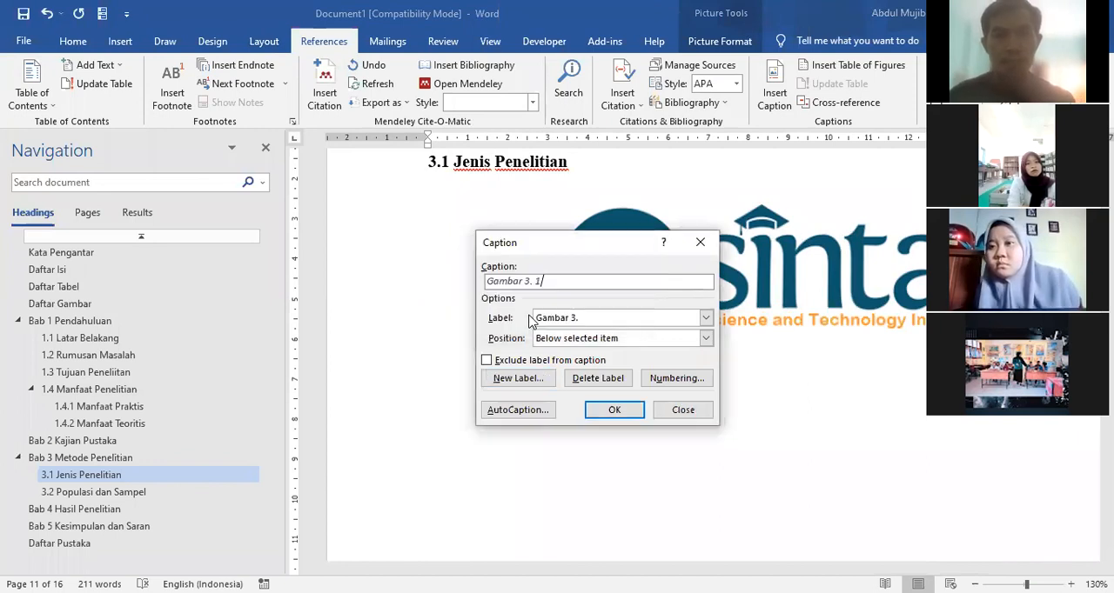
{"action": "left_click", "coordinate": [612, 411]}
Step: Complete the sinta picture's caption with the title Akreditas jurnal Sinta
{"action": "left_click", "coordinate": [788, 368]}
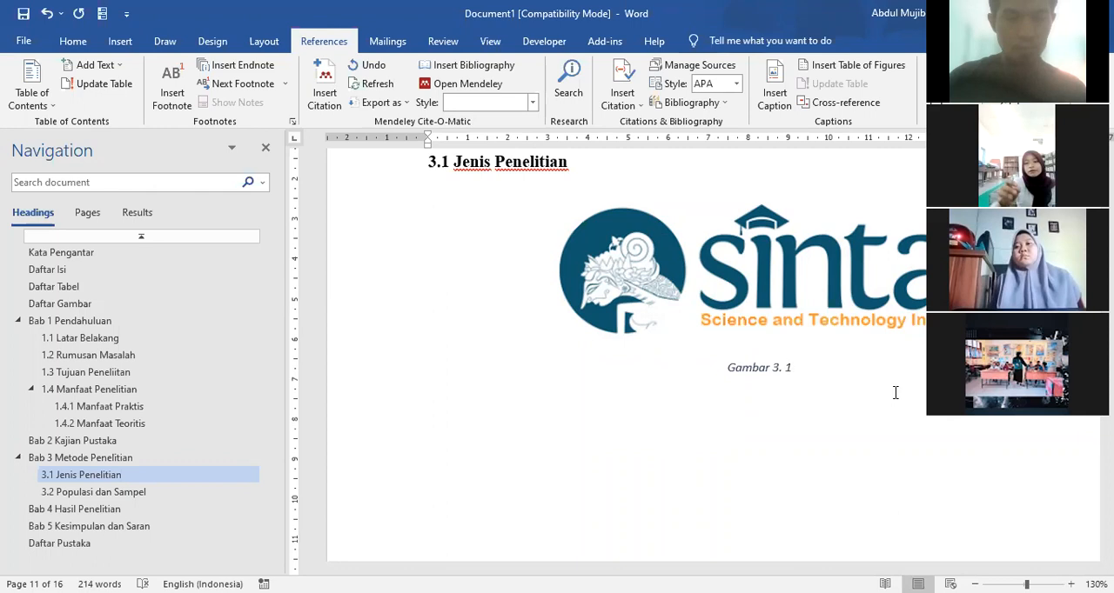
{"action": "type", "text": "Sint"}
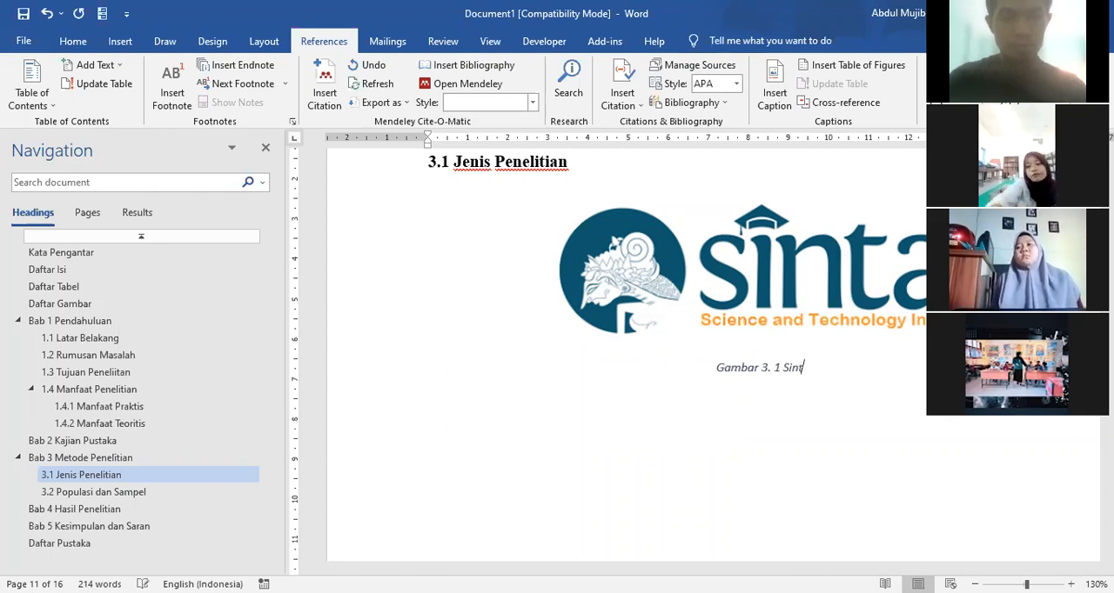
{"action": "key", "text": "BackSpace"}
{"action": "key", "text": "BackSpace"}
{"action": "key", "text": "BackSpace"}
{"action": "key", "text": "BackSpace"}
{"action": "type", "text": "Akreditas ju"}
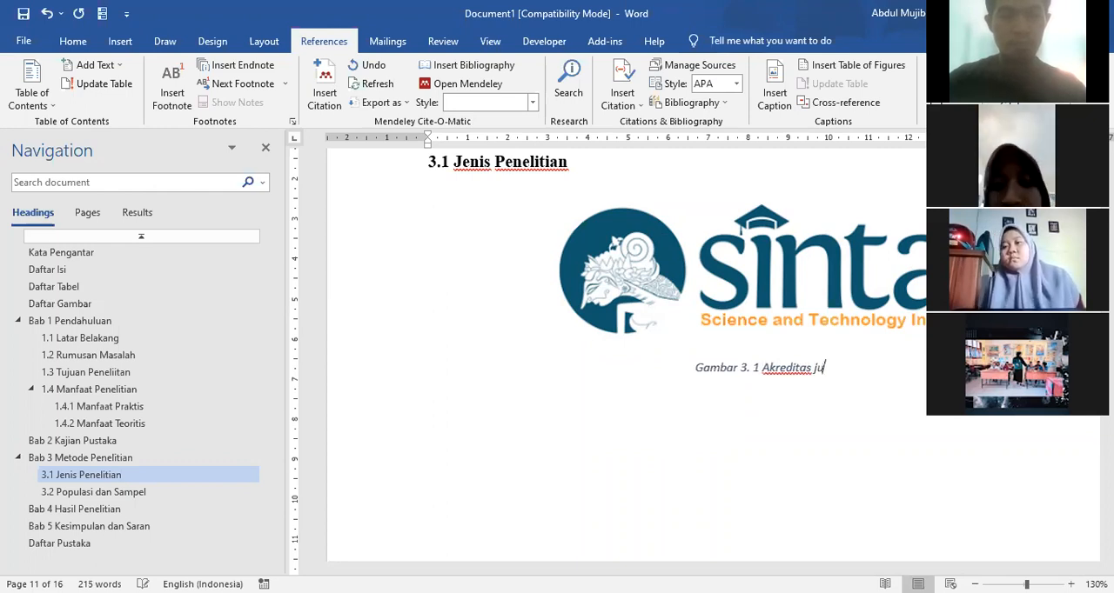
{"action": "type", "text": "rnal SInta"}
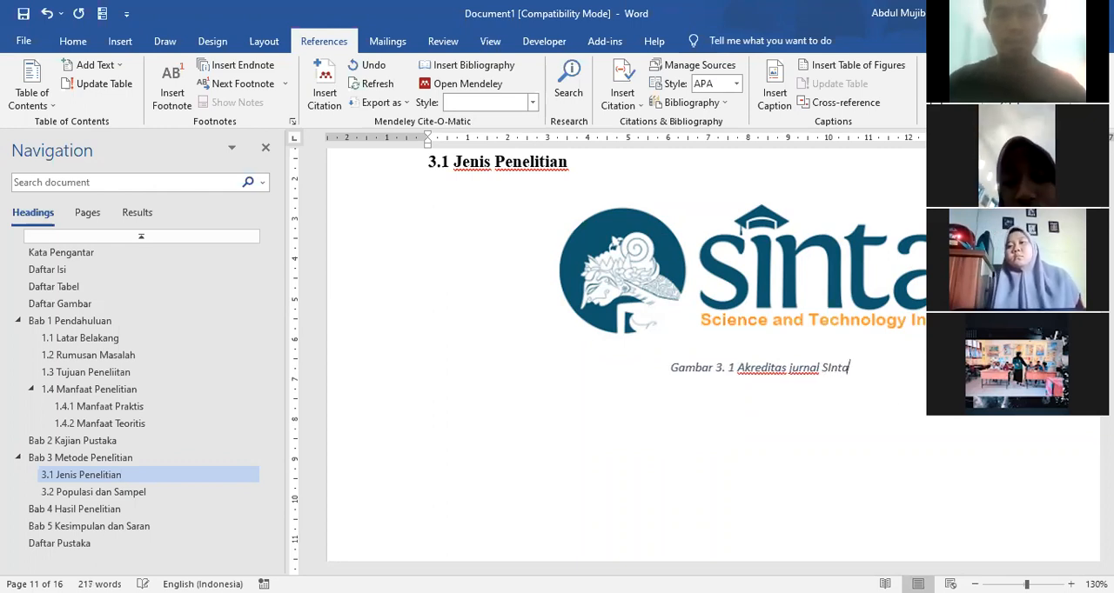
{"action": "left_click", "coordinate": [831, 369]}
{"action": "key", "text": "BackSpace"}
{"action": "type", "text": "i"}
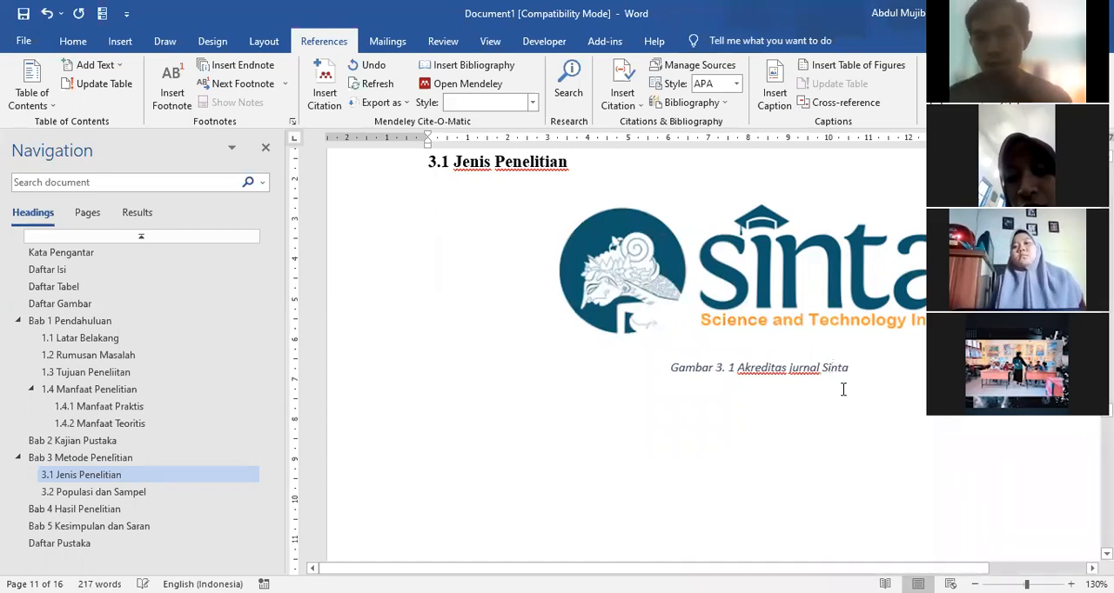
Step: Format the sinta picture's caption as bold, non-italic Times New Roman at size 12
{"action": "left_click", "coordinate": [348, 376]}
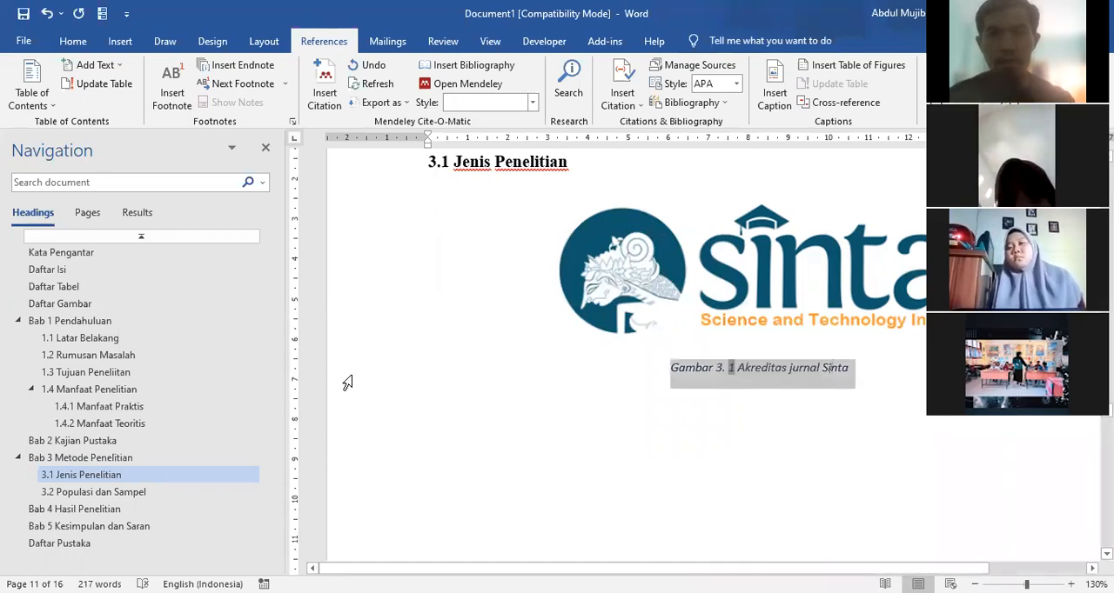
{"action": "left_click", "coordinate": [73, 41]}
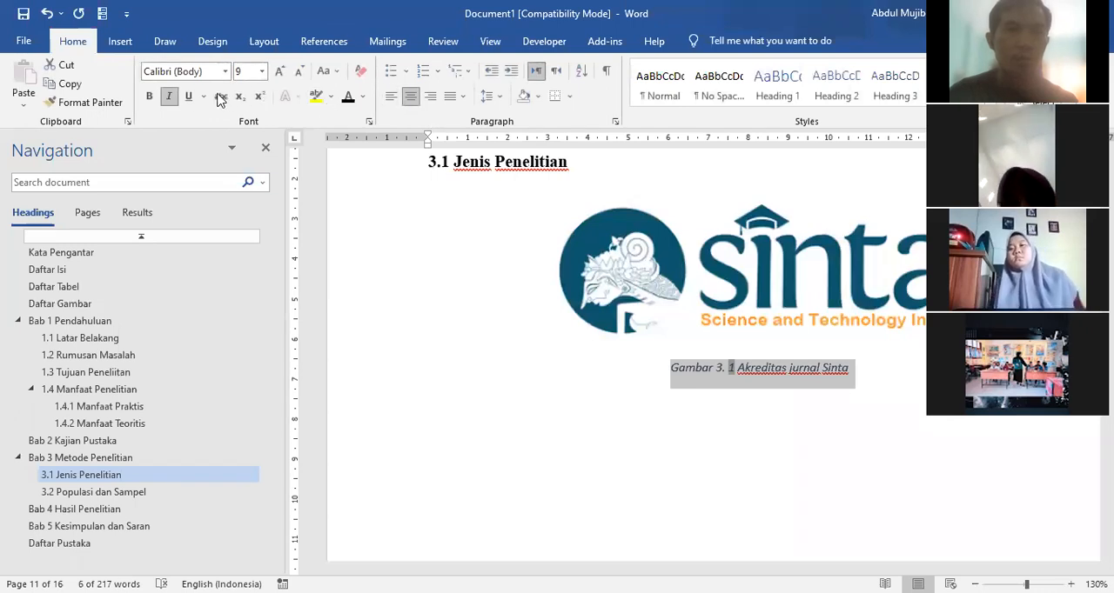
{"action": "left_click", "coordinate": [169, 95]}
{"action": "left_click", "coordinate": [149, 96]}
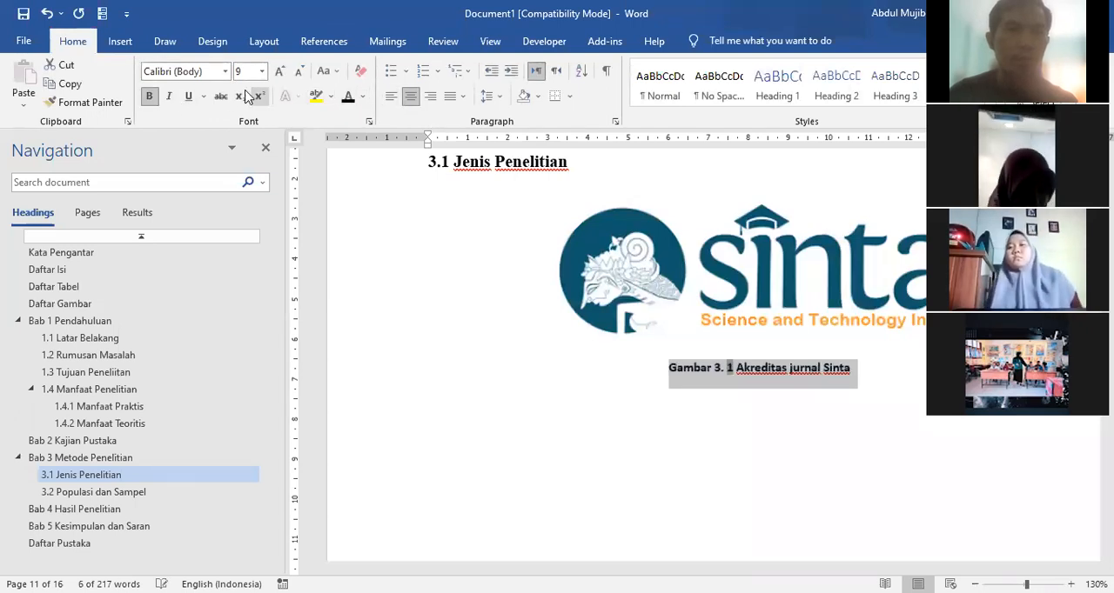
{"action": "left_click", "coordinate": [225, 71]}
{"action": "left_click", "coordinate": [214, 151]}
{"action": "left_click", "coordinate": [261, 72]}
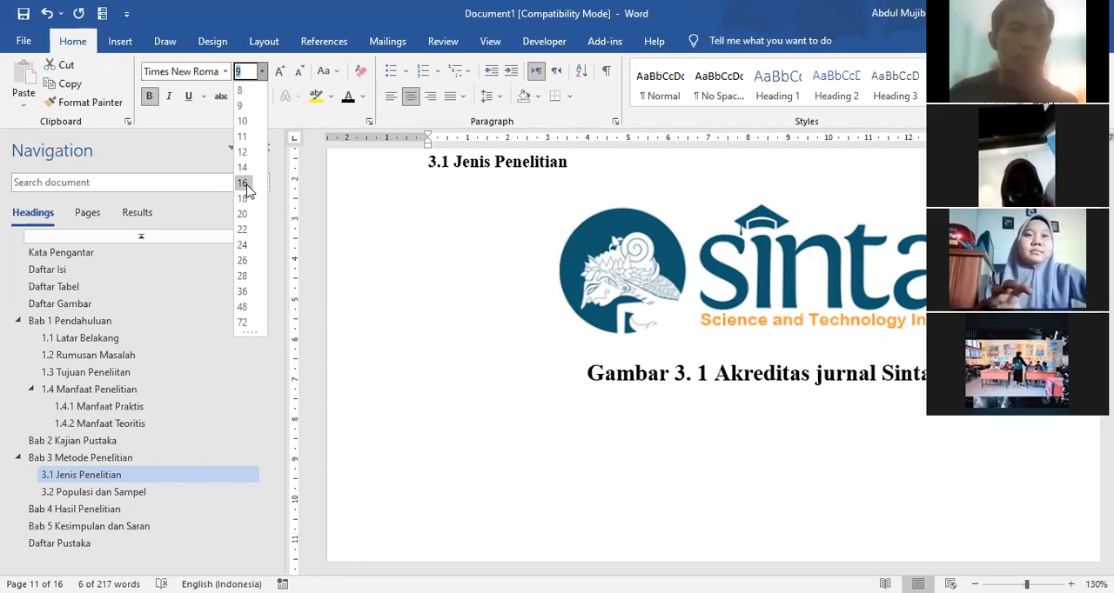
{"action": "left_click", "coordinate": [243, 152]}
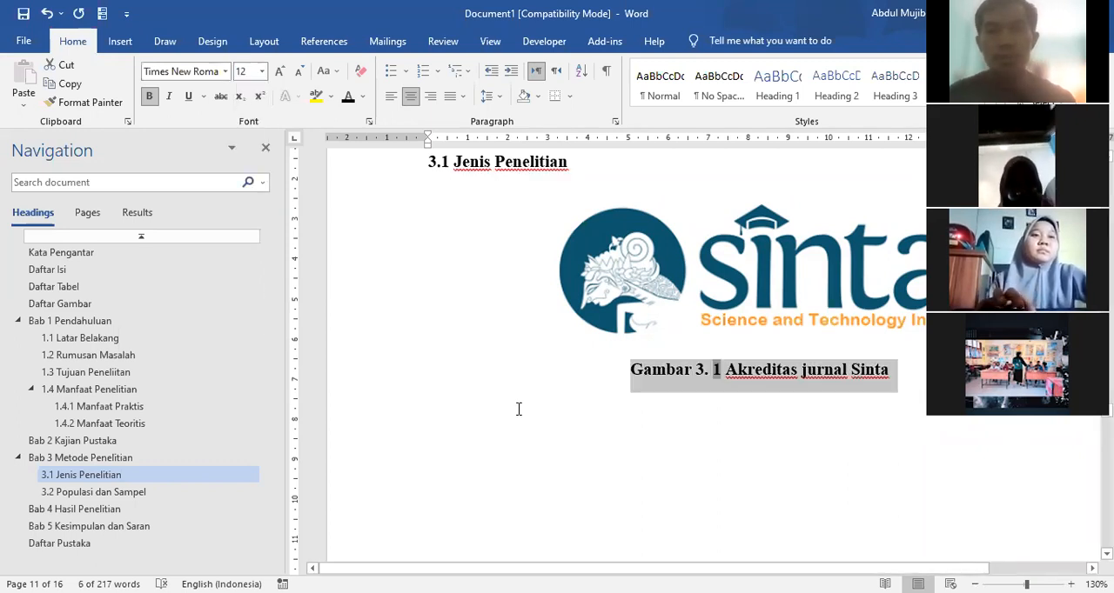
{"action": "left_click", "coordinate": [519, 409]}
Step: Add blank lines below the heading 3.2 Populasi dan Sampel
{"action": "scroll", "coordinate": [487, 391], "scroll_direction": "down", "scroll_amount": 10}
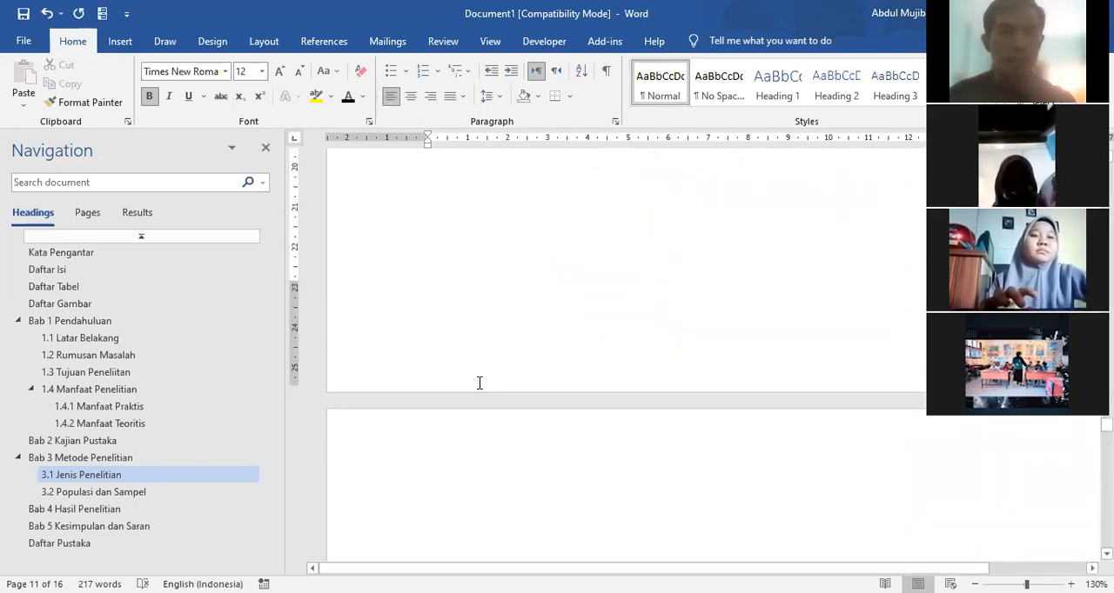
{"action": "left_click", "coordinate": [97, 492]}
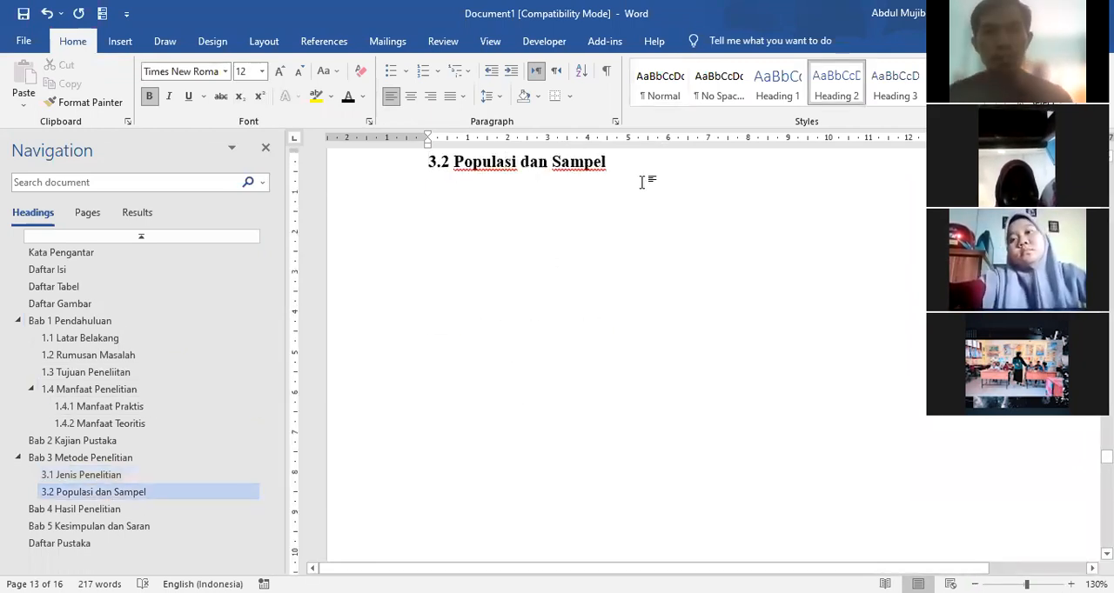
{"action": "key", "text": "Return"}
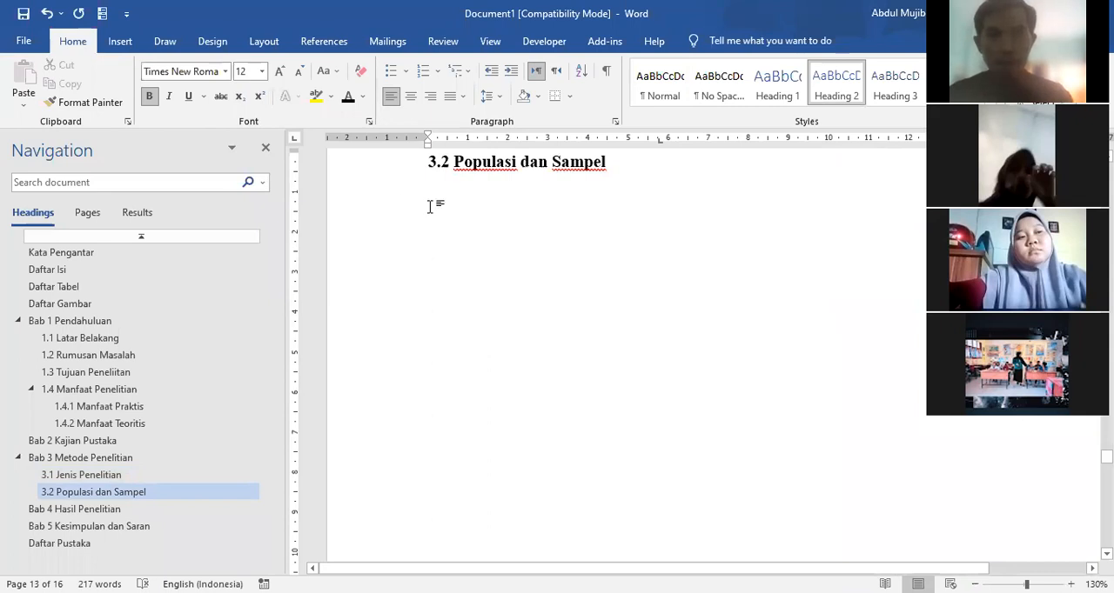
{"action": "left_click", "coordinate": [453, 200]}
{"action": "key", "text": "Return"}
{"action": "key", "text": "Return"}
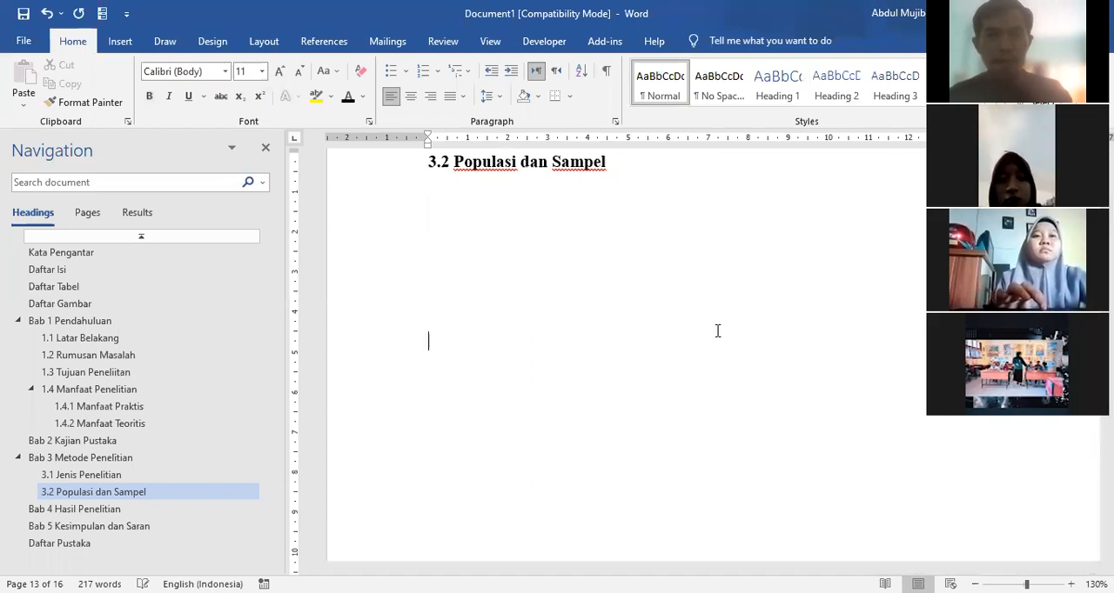
Step: Insert the picture sinta from the Downloads folder below 3.2 Populasi dan Sampel and center it
{"action": "left_click", "coordinate": [120, 41]}
{"action": "left_click", "coordinate": [170, 91]}
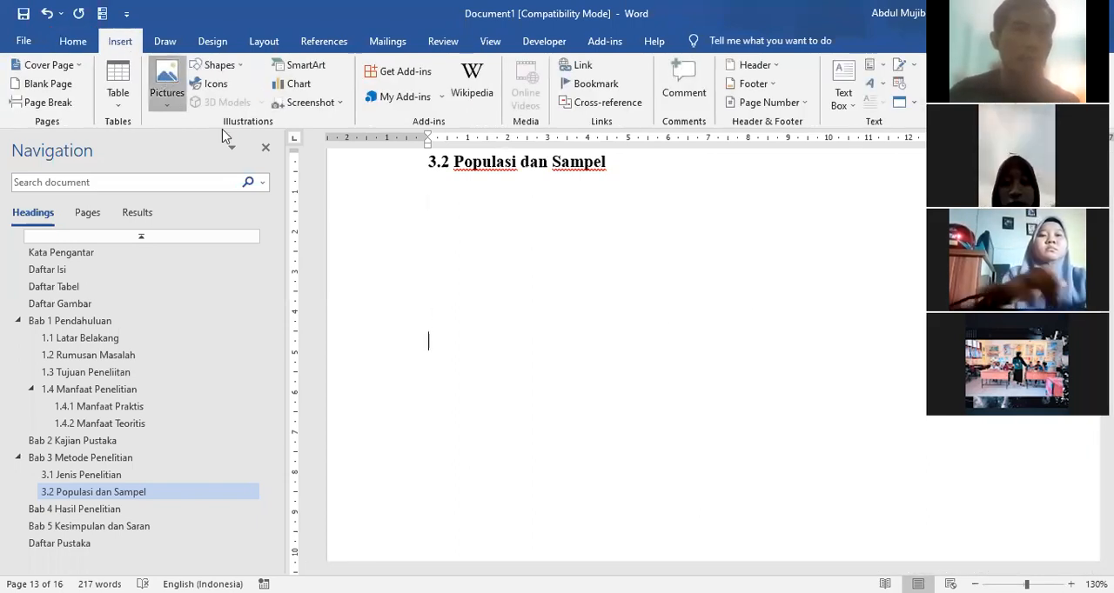
{"action": "left_click", "coordinate": [203, 145]}
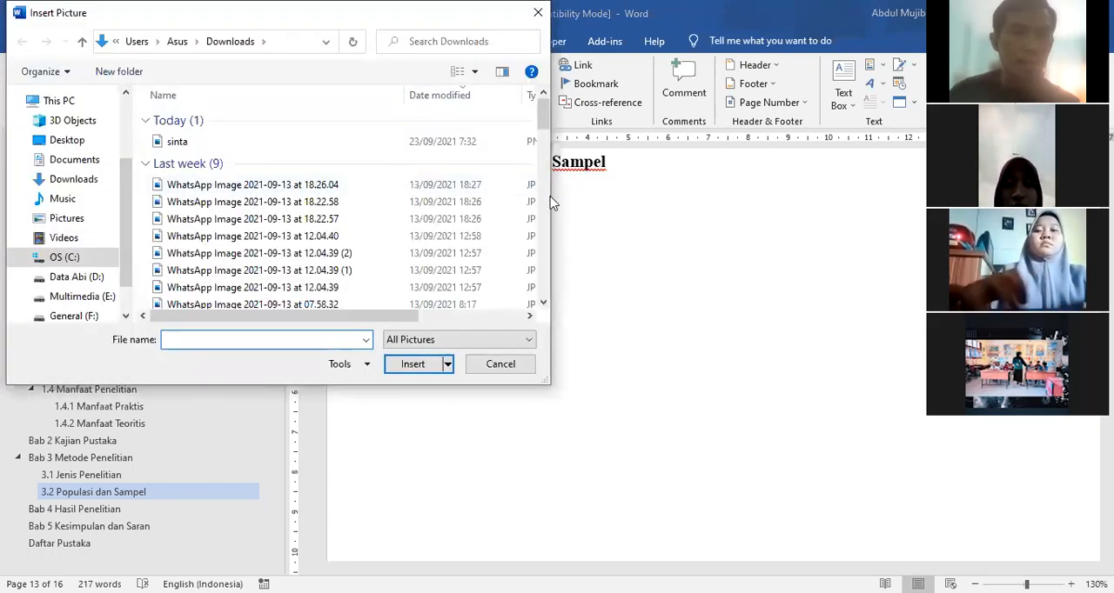
{"action": "scroll", "coordinate": [296, 187], "scroll_direction": "down", "scroll_amount": 1}
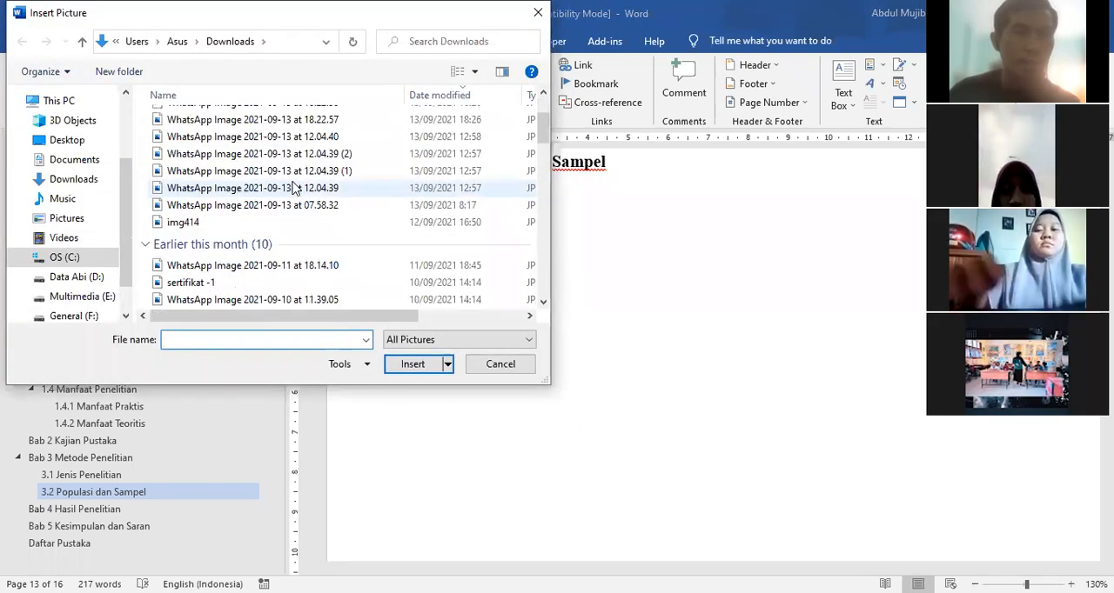
{"action": "scroll", "coordinate": [290, 185], "scroll_direction": "up", "scroll_amount": 1}
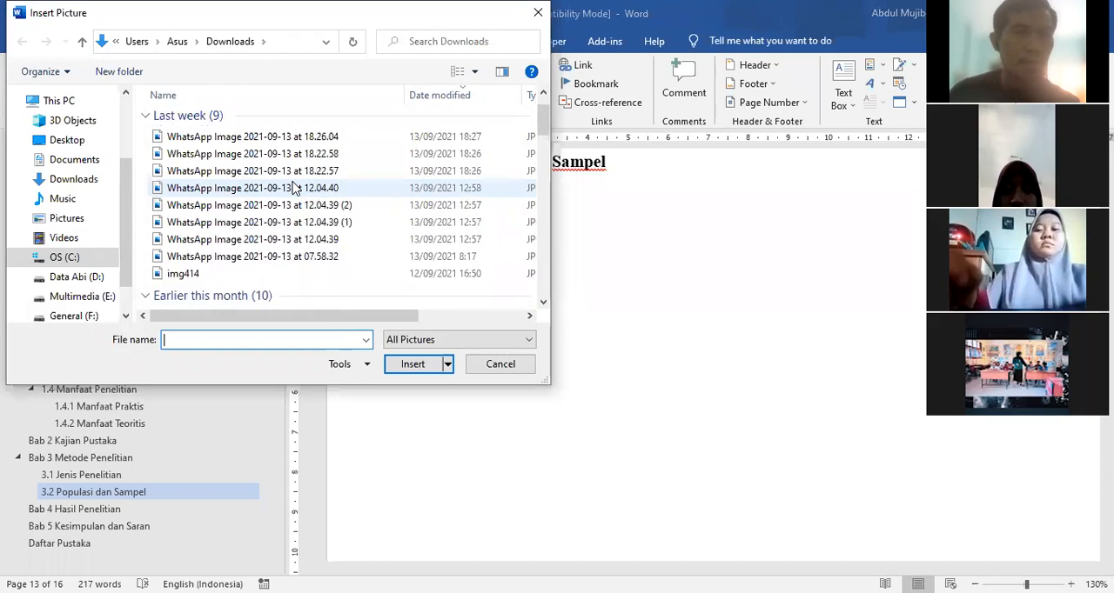
{"action": "scroll", "coordinate": [195, 139], "scroll_direction": "up", "scroll_amount": 1}
{"action": "left_click", "coordinate": [195, 139]}
{"action": "left_click", "coordinate": [424, 367]}
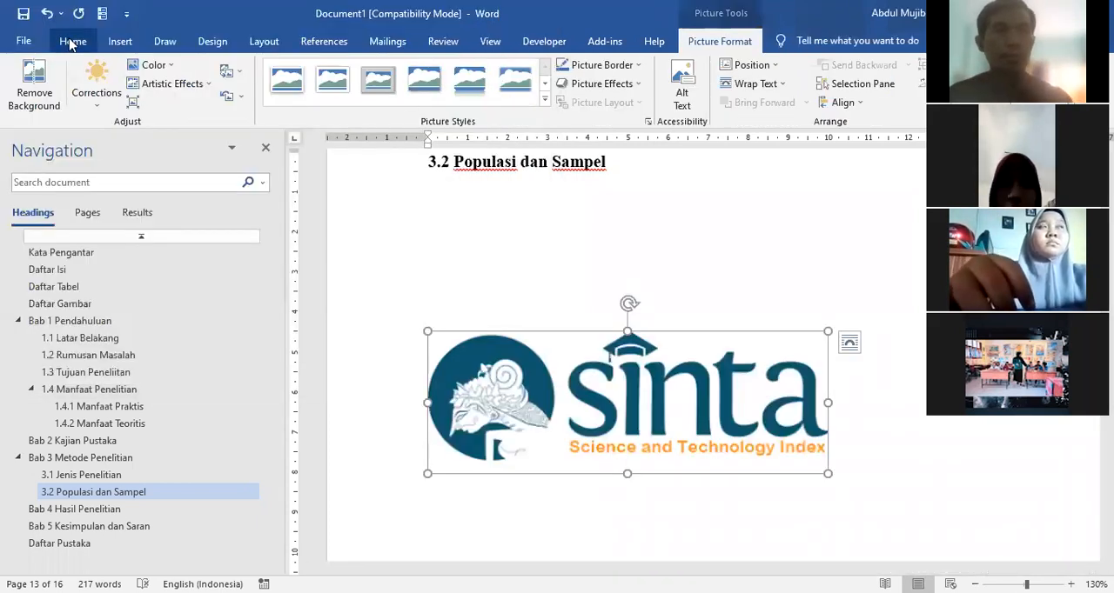
{"action": "left_click", "coordinate": [69, 41]}
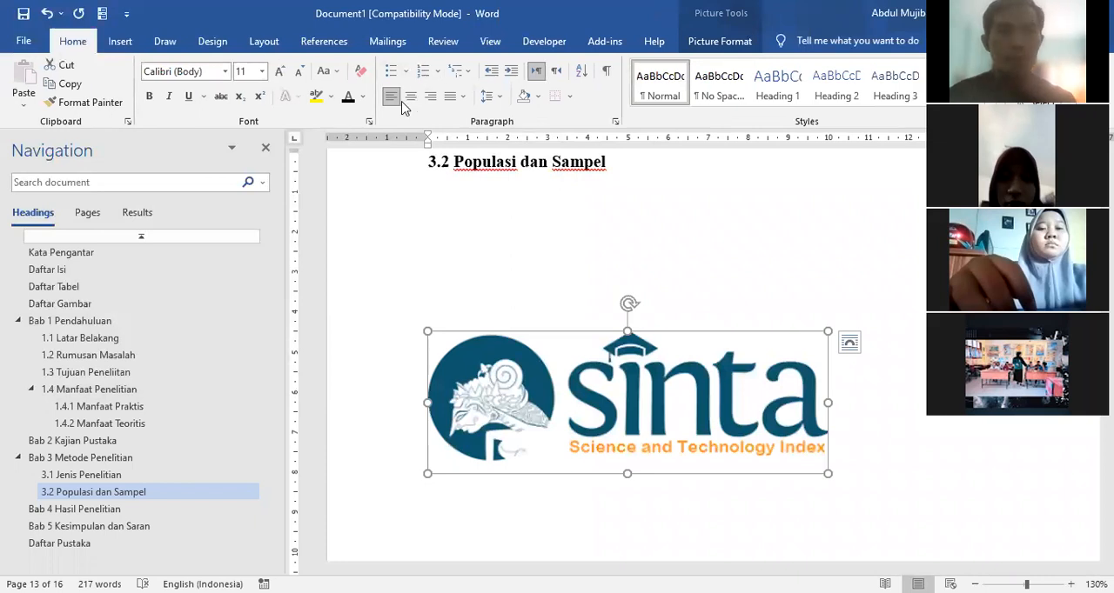
{"action": "left_click", "coordinate": [410, 96]}
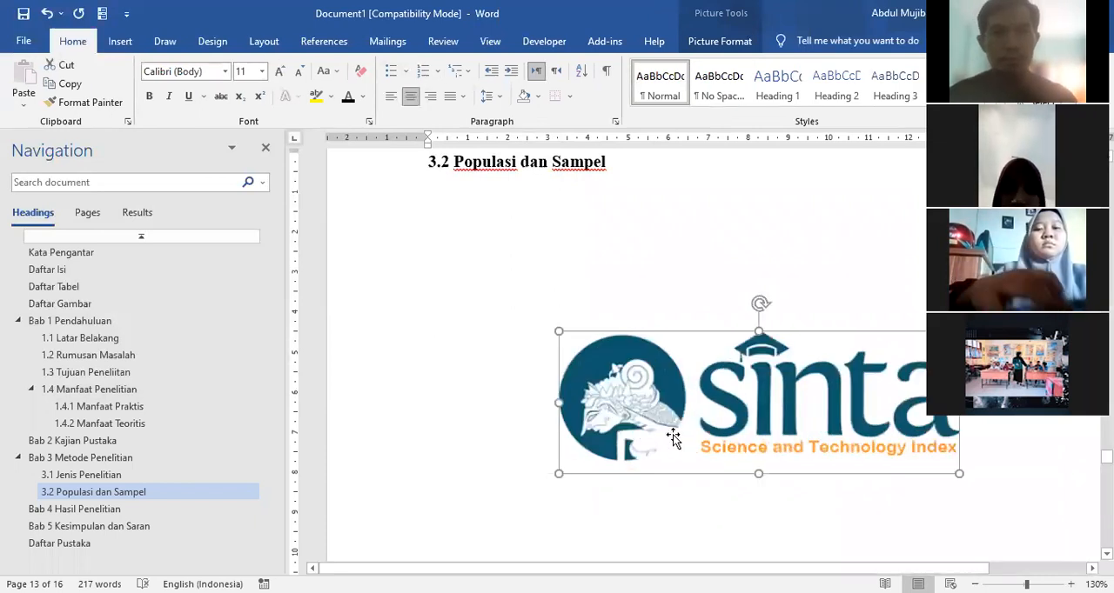
Step: Insert a caption below the new sinta picture with the label Gambar 3. and the title Akreditasi Sinta 2
{"action": "right_click", "coordinate": [682, 397]}
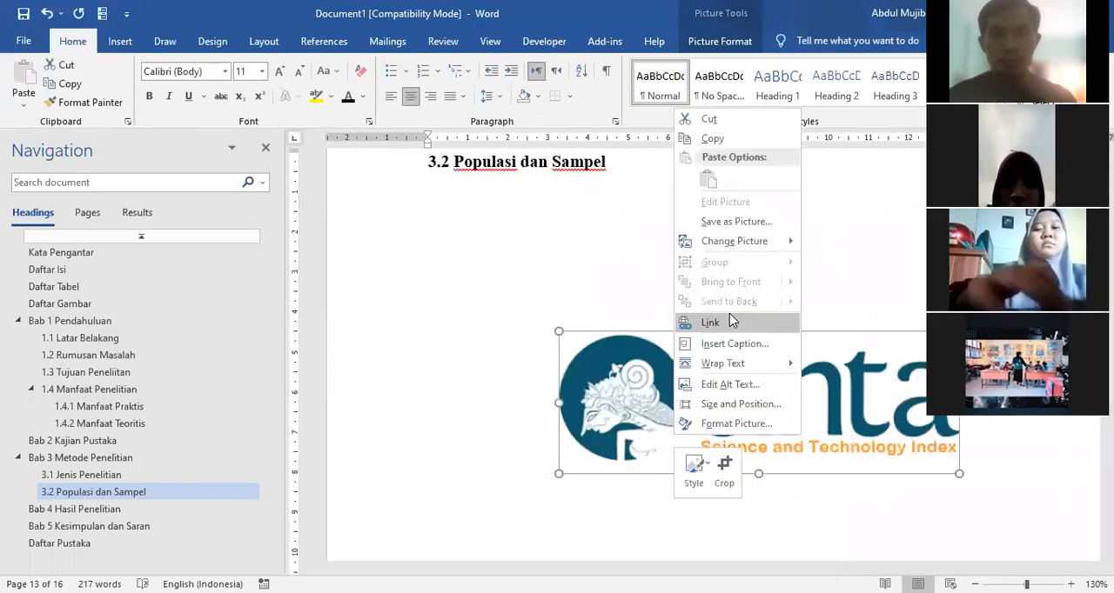
{"action": "left_click", "coordinate": [802, 81]}
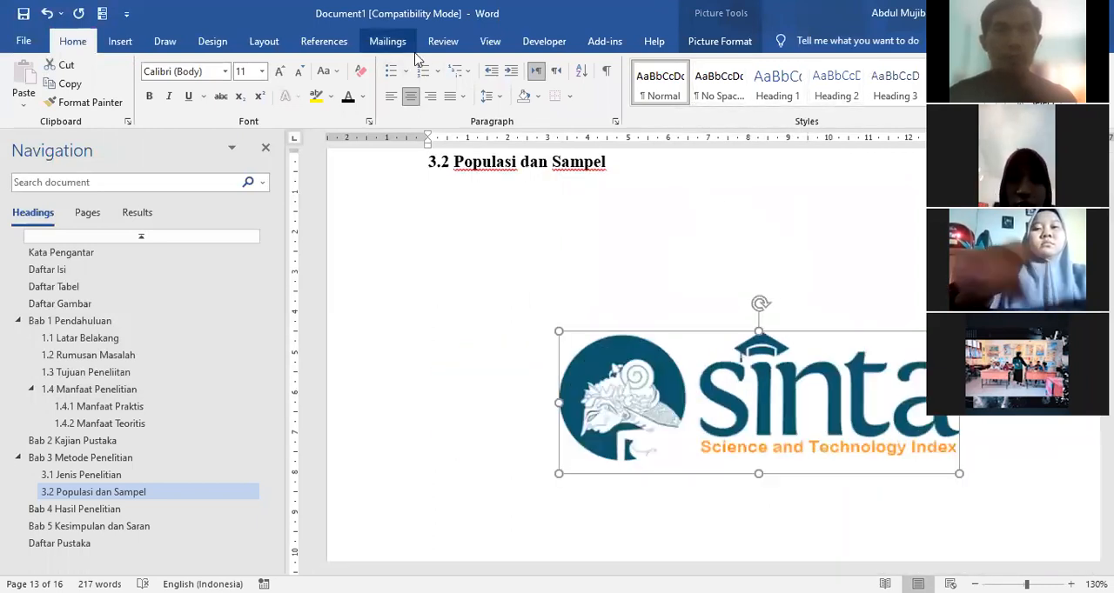
{"action": "left_click", "coordinate": [330, 49]}
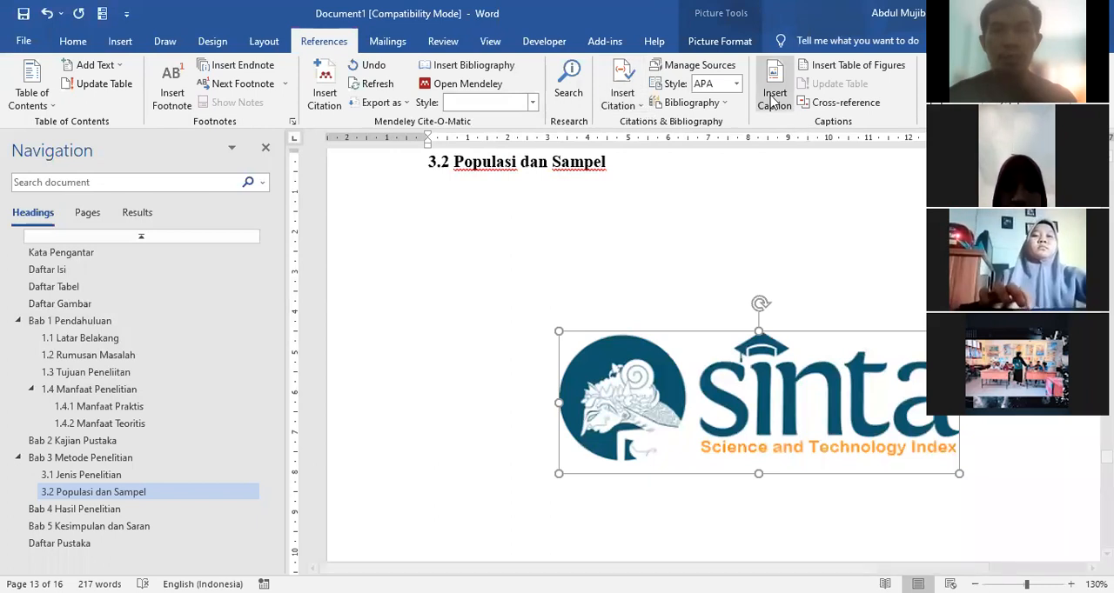
{"action": "left_click", "coordinate": [770, 93]}
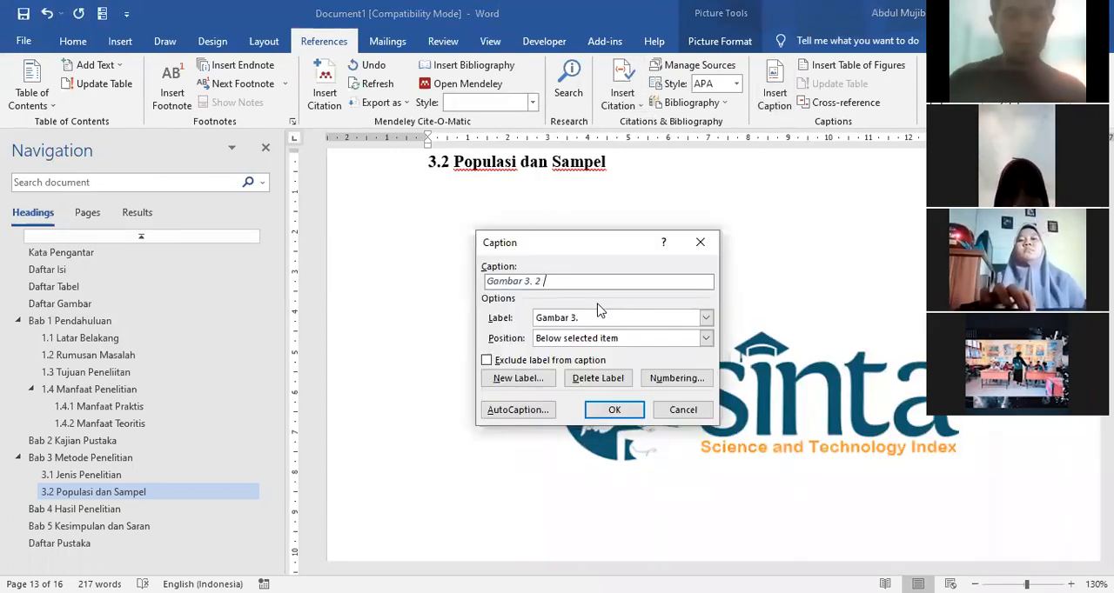
{"action": "type", "text": "Akreditasi "}
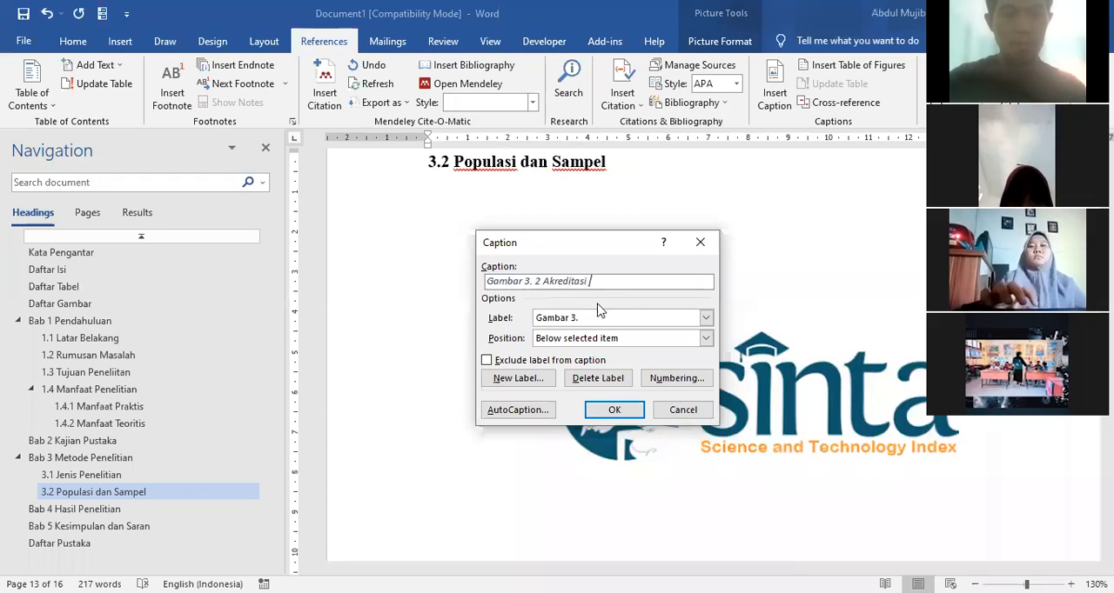
{"action": "type", "text": "Sinta 2"}
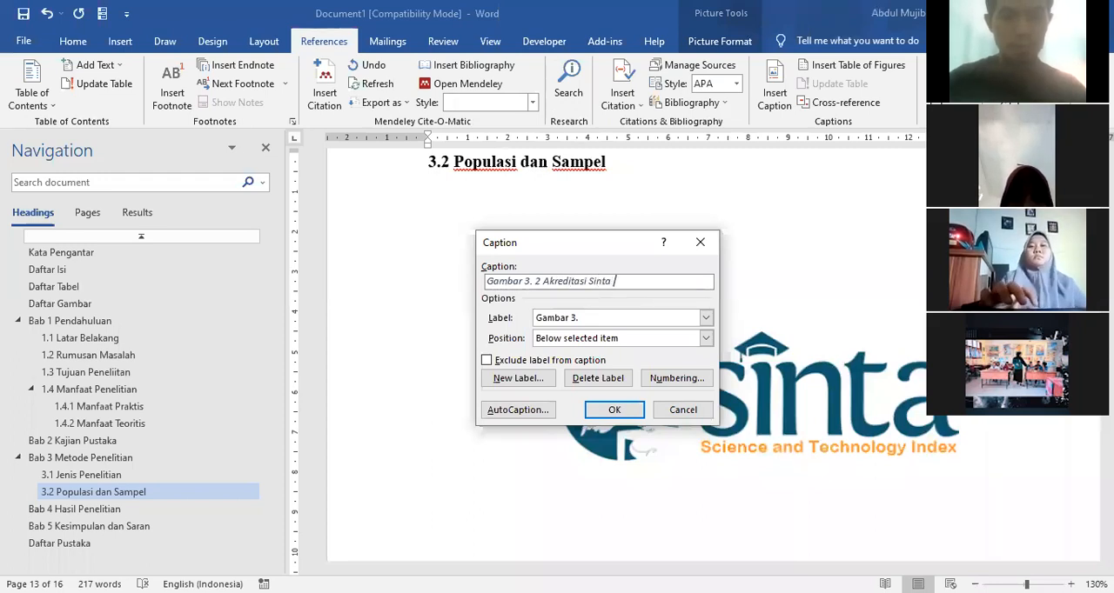
{"action": "left_click", "coordinate": [614, 411]}
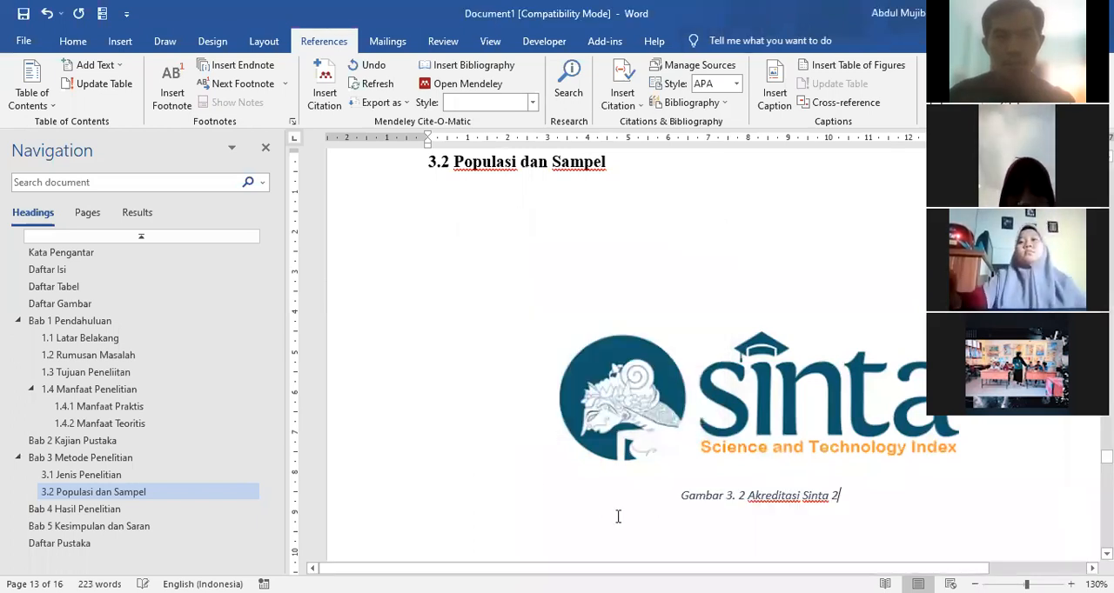
Step: Format the Akreditasi Sinta 2 caption as bold, non-italic Times New Roman at size 12
{"action": "left_click", "coordinate": [73, 41]}
{"action": "left_click", "coordinate": [169, 96]}
{"action": "left_click", "coordinate": [149, 95]}
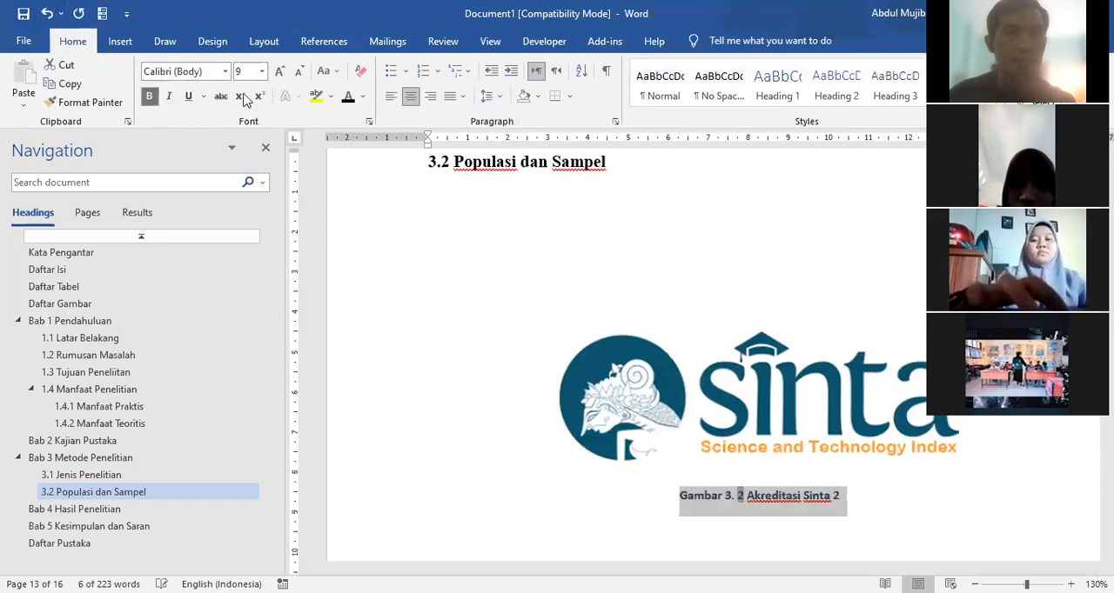
{"action": "left_click", "coordinate": [225, 71]}
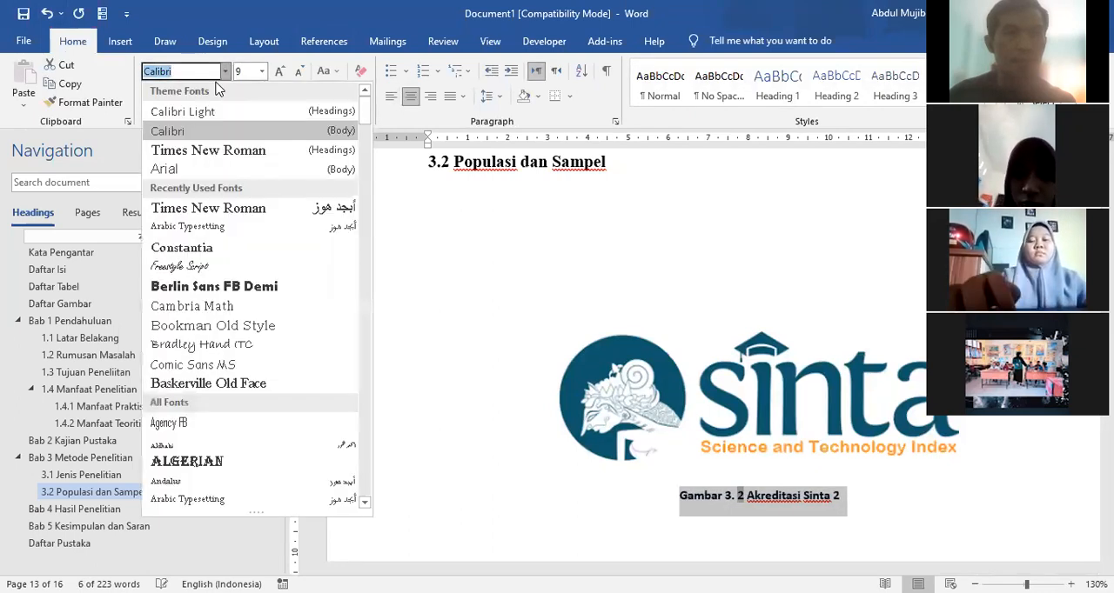
{"action": "left_click", "coordinate": [208, 149]}
{"action": "left_click", "coordinate": [279, 71]}
{"action": "left_click", "coordinate": [279, 70]}
{"action": "left_click", "coordinate": [279, 71]}
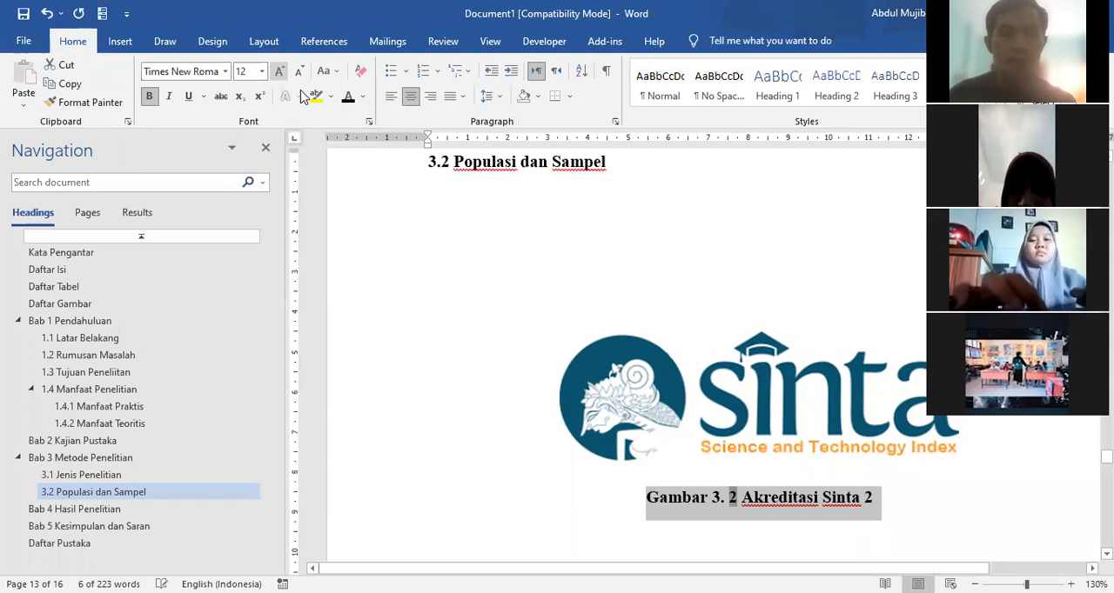
{"action": "left_click", "coordinate": [713, 257]}
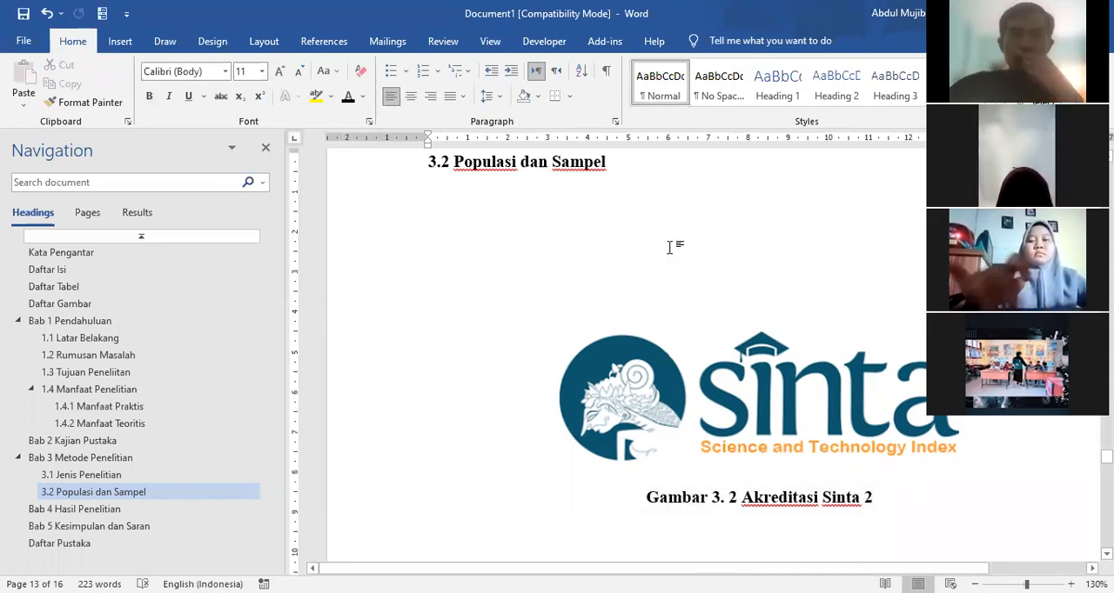
Step: Insert a table of figures for the caption label Gambar 1. on a new line below the Daftar Gambar heading
{"action": "left_click", "coordinate": [63, 306]}
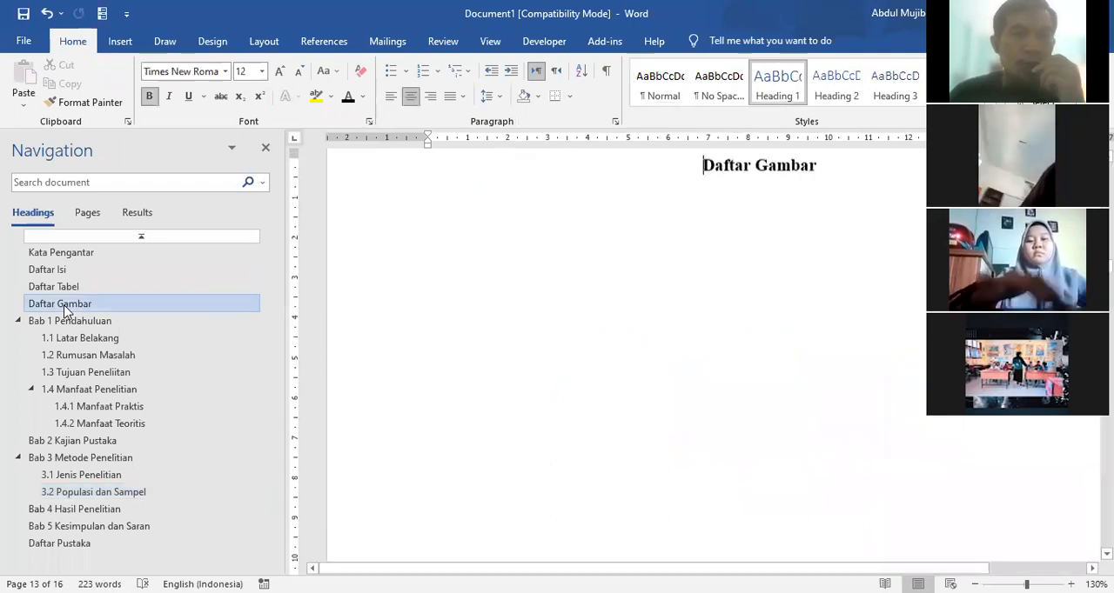
{"action": "left_click", "coordinate": [846, 170]}
{"action": "key", "text": "Return"}
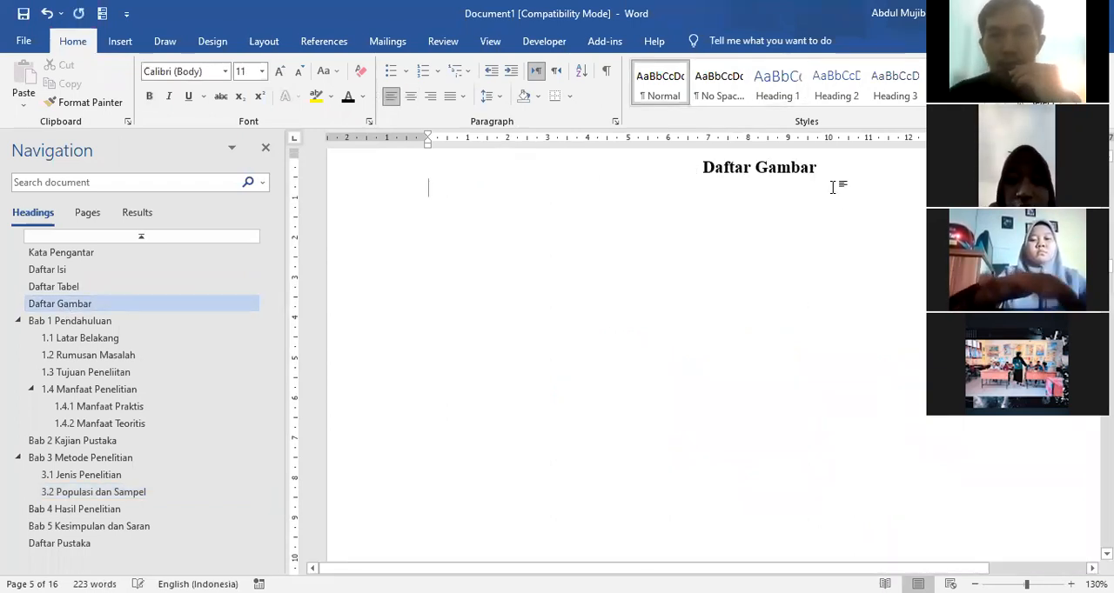
{"action": "left_click", "coordinate": [327, 44]}
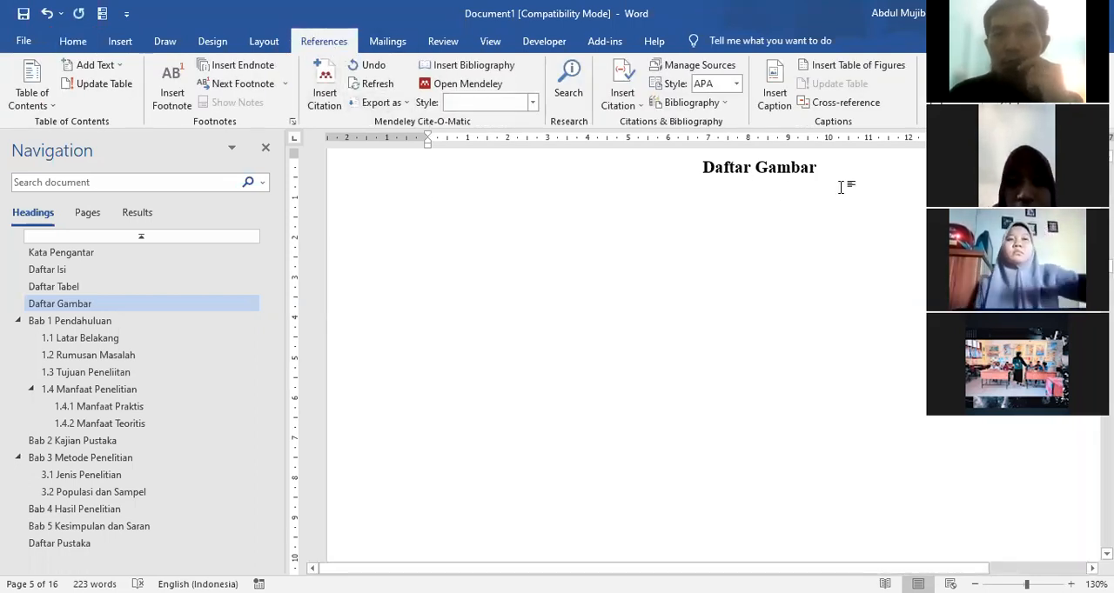
{"action": "left_click", "coordinate": [833, 69]}
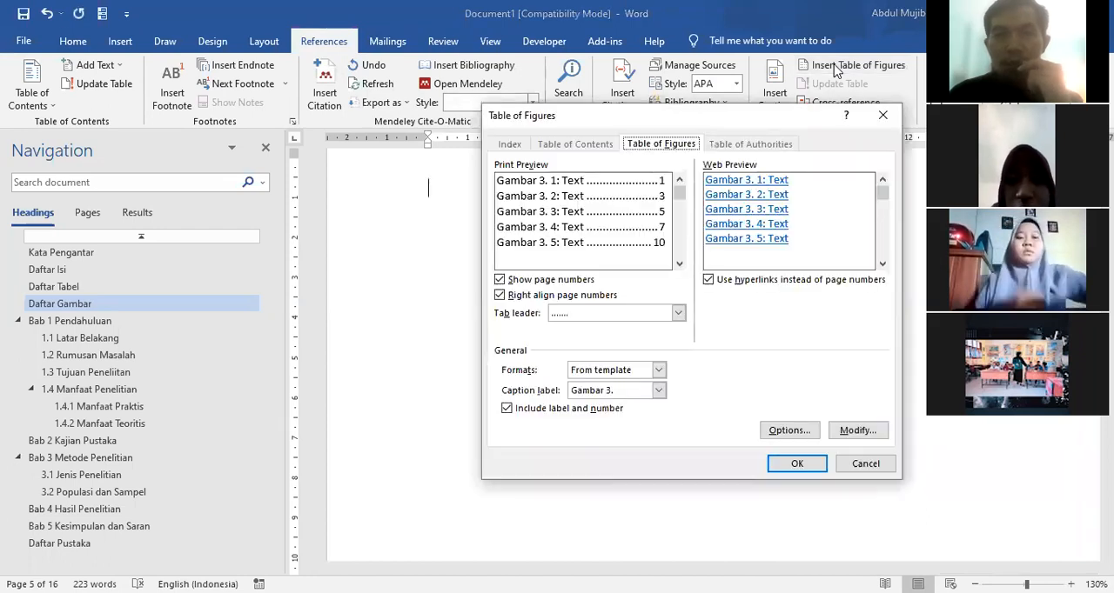
{"action": "left_click", "coordinate": [659, 394]}
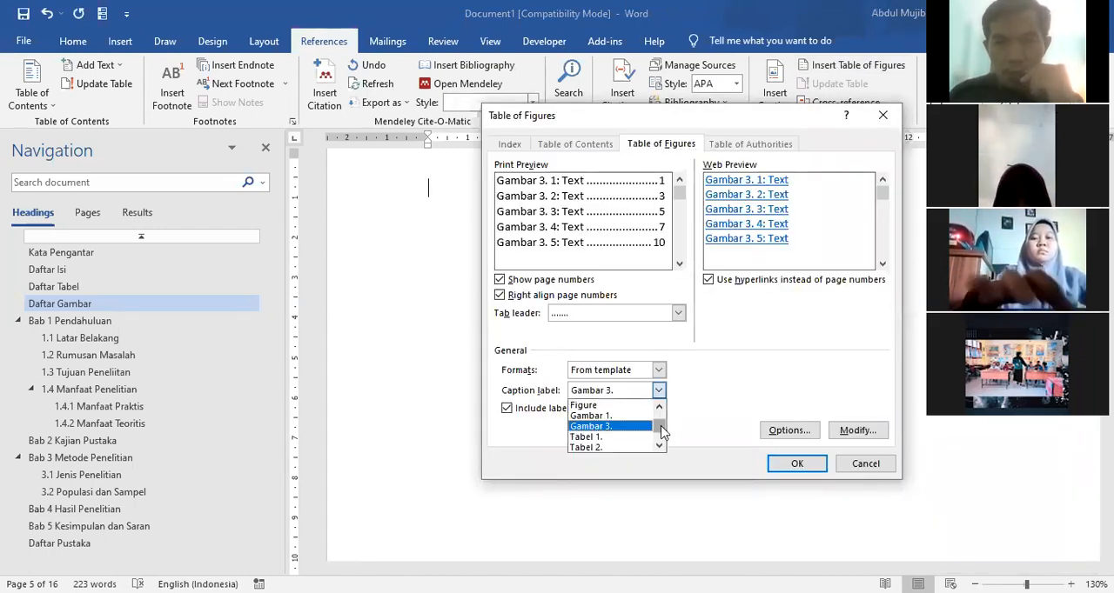
{"action": "scroll", "coordinate": [659, 425], "scroll_direction": "up", "scroll_amount": 2}
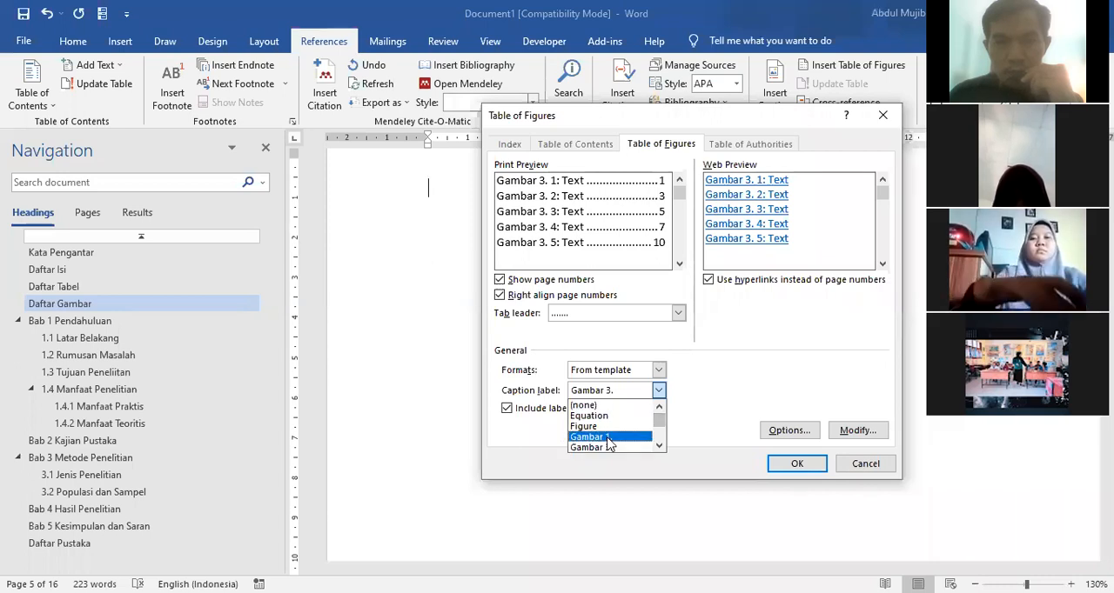
{"action": "left_click", "coordinate": [634, 437]}
{"action": "left_click", "coordinate": [788, 467]}
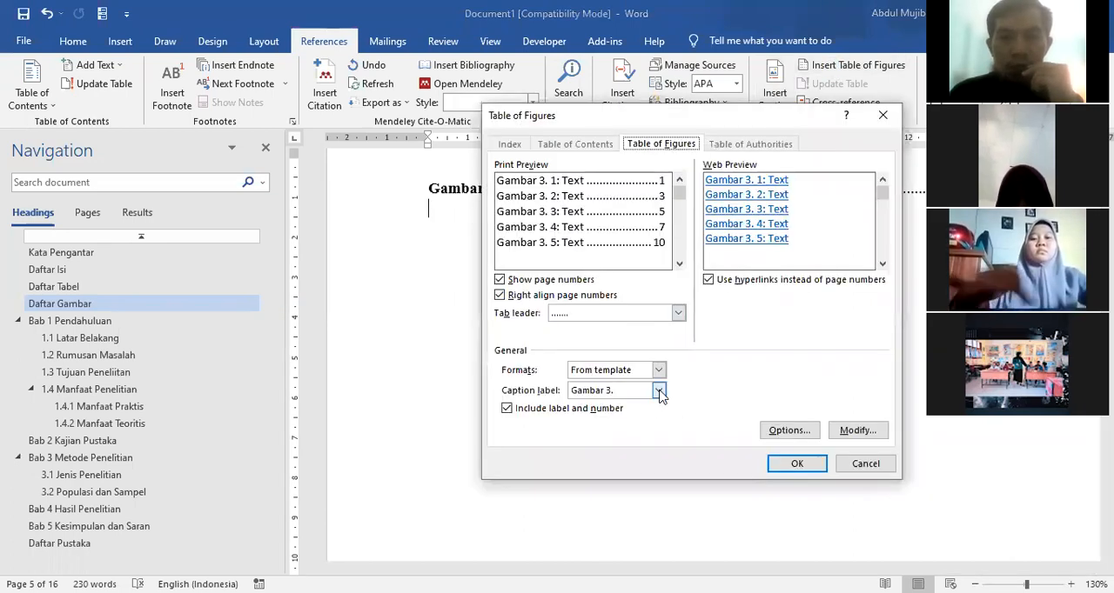
Step: Insert a table of figures for the label Gambar 3. below the Gambar 1. list and remove the blank line between them
{"action": "left_click", "coordinate": [790, 464]}
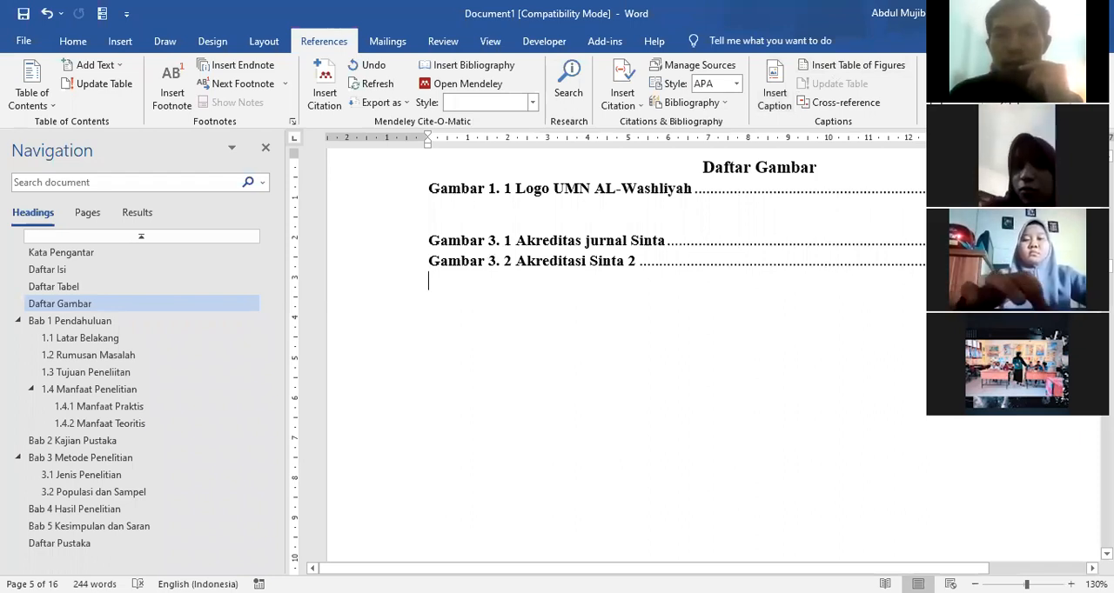
{"action": "left_click", "coordinate": [662, 189]}
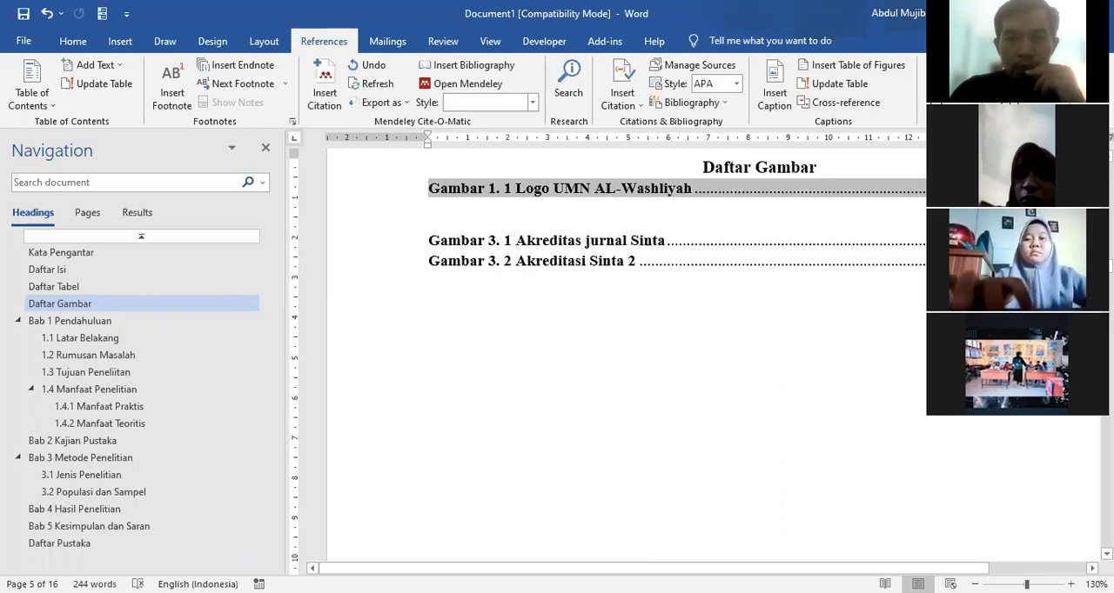
{"action": "key", "text": "ctrl+z"}
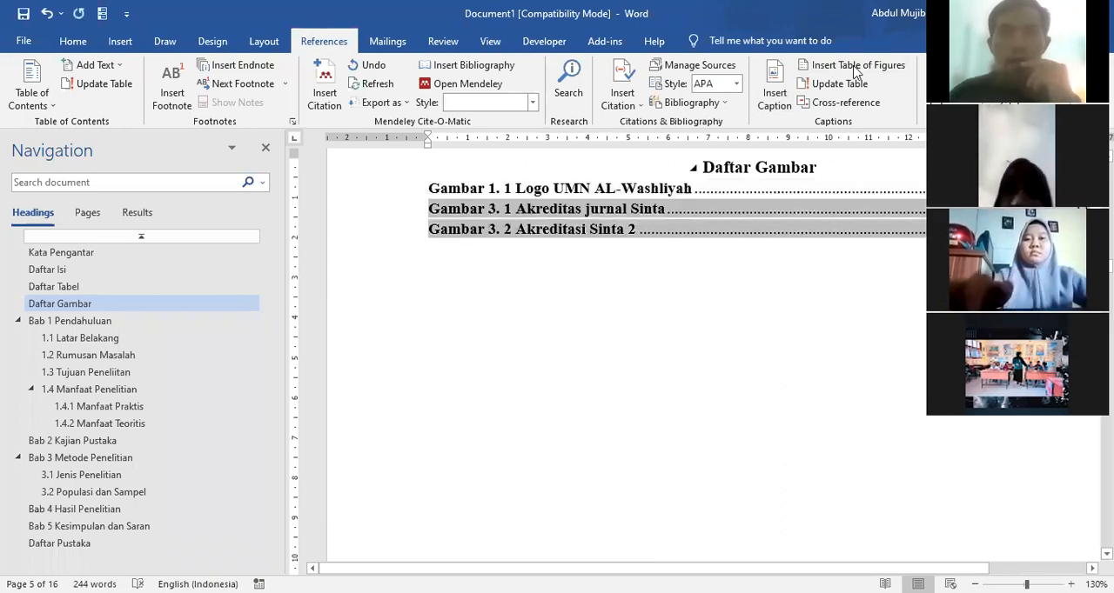
Step: Format all the Gambar entries in the list below the Daftar Gambar heading as Times New Roman at size 12
{"action": "left_click_drag", "start_coordinate": [388, 189], "coordinate": [406, 226]}
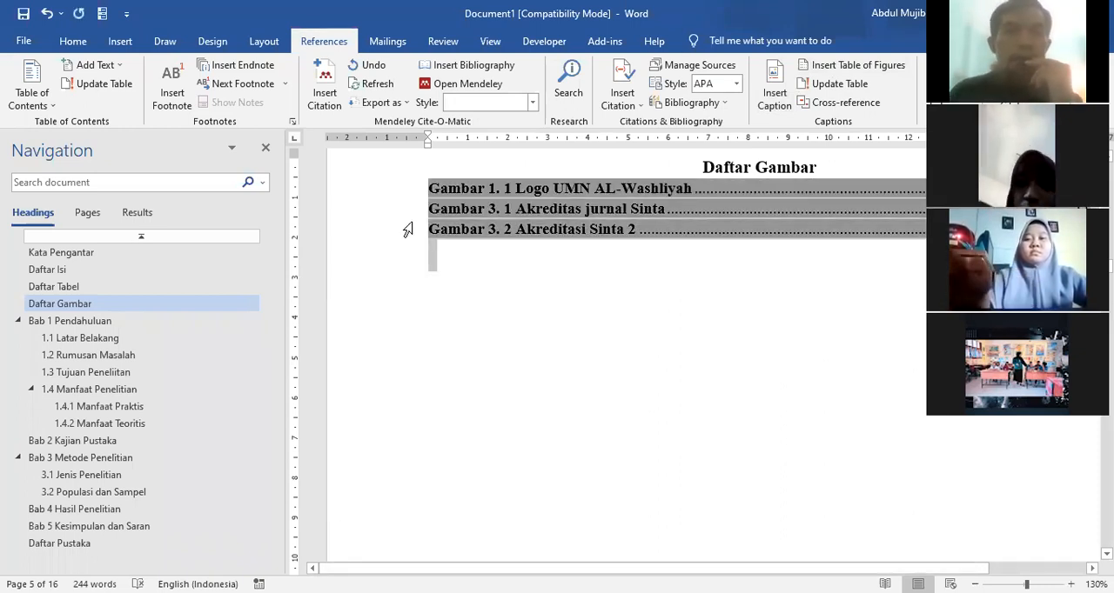
{"action": "left_click", "coordinate": [73, 41]}
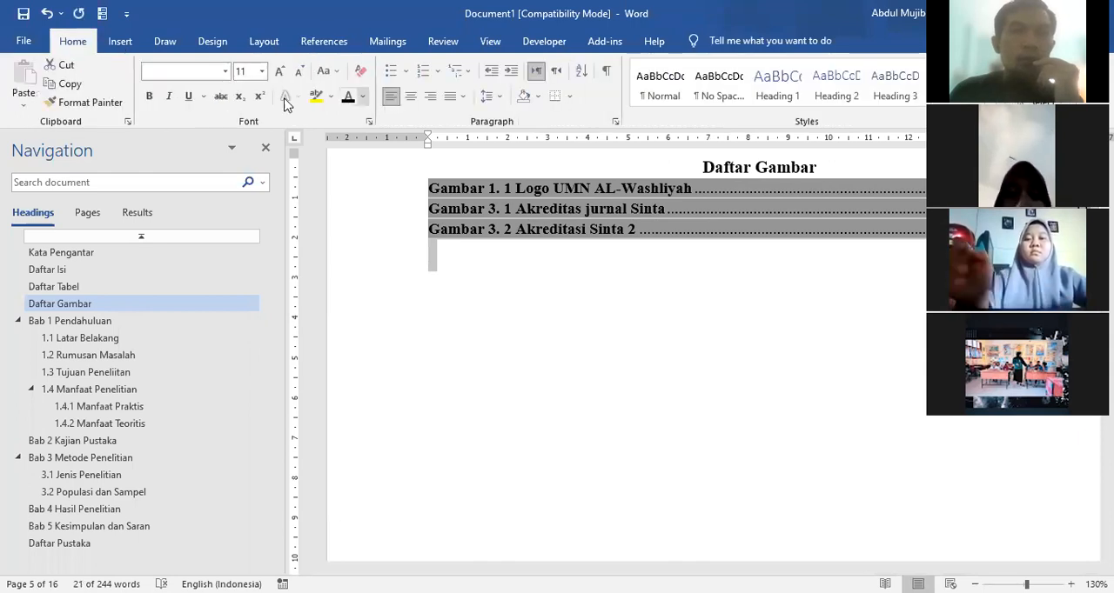
{"action": "left_click", "coordinate": [226, 71]}
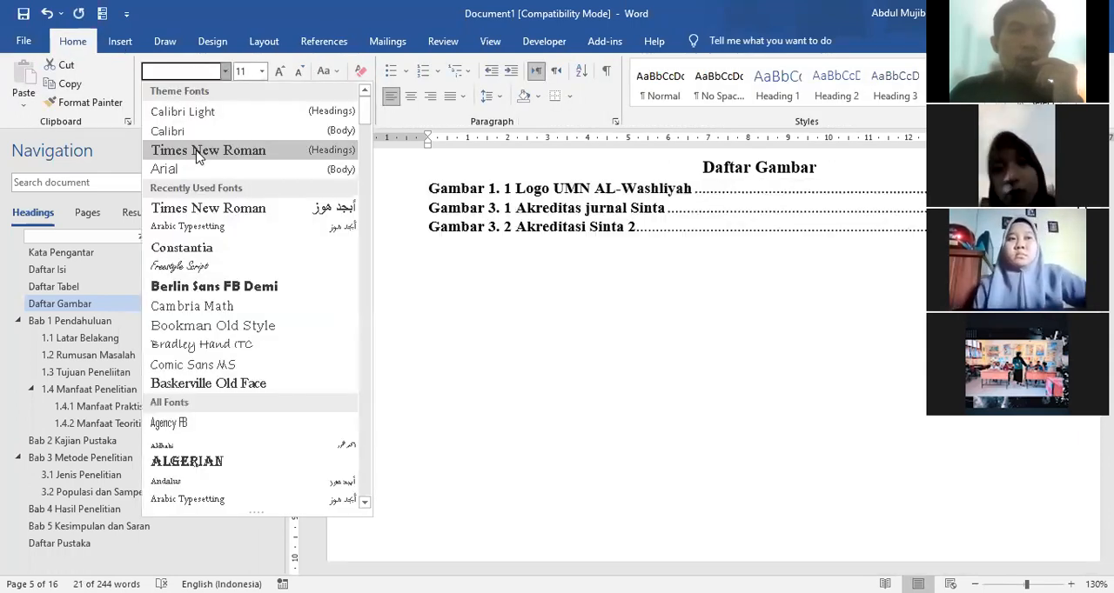
{"action": "left_click", "coordinate": [191, 149]}
{"action": "left_click", "coordinate": [261, 71]}
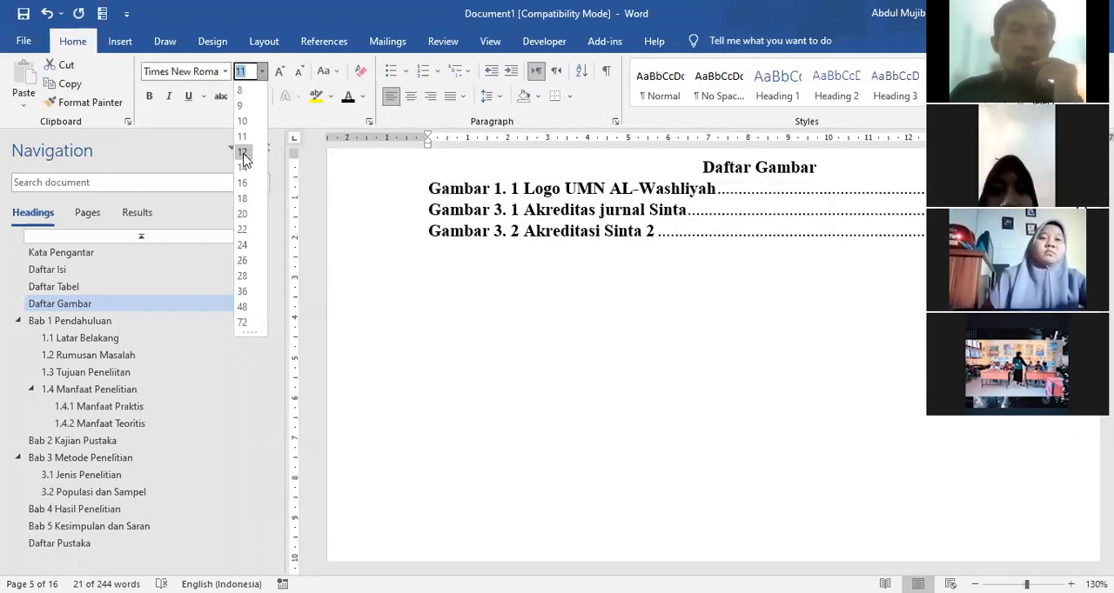
{"action": "left_click", "coordinate": [243, 151]}
Step: Increase the line spacing of the Gambar entries and add a blank line below the Daftar Gambar heading
{"action": "left_click", "coordinate": [494, 100]}
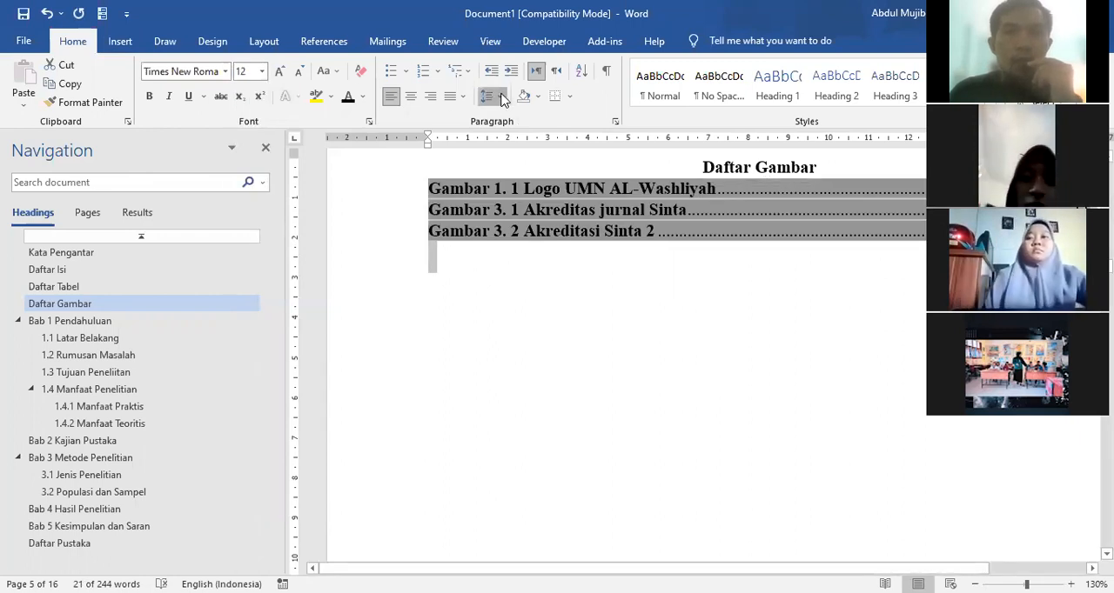
{"action": "left_click", "coordinate": [513, 175]}
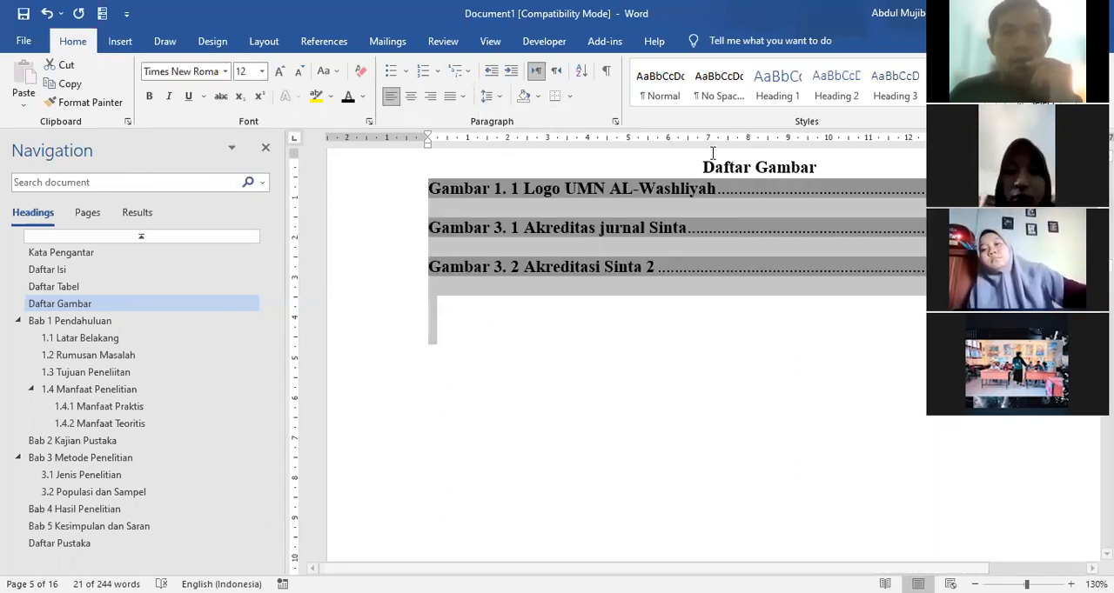
{"action": "left_click", "coordinate": [824, 167]}
{"action": "key", "text": "Return"}
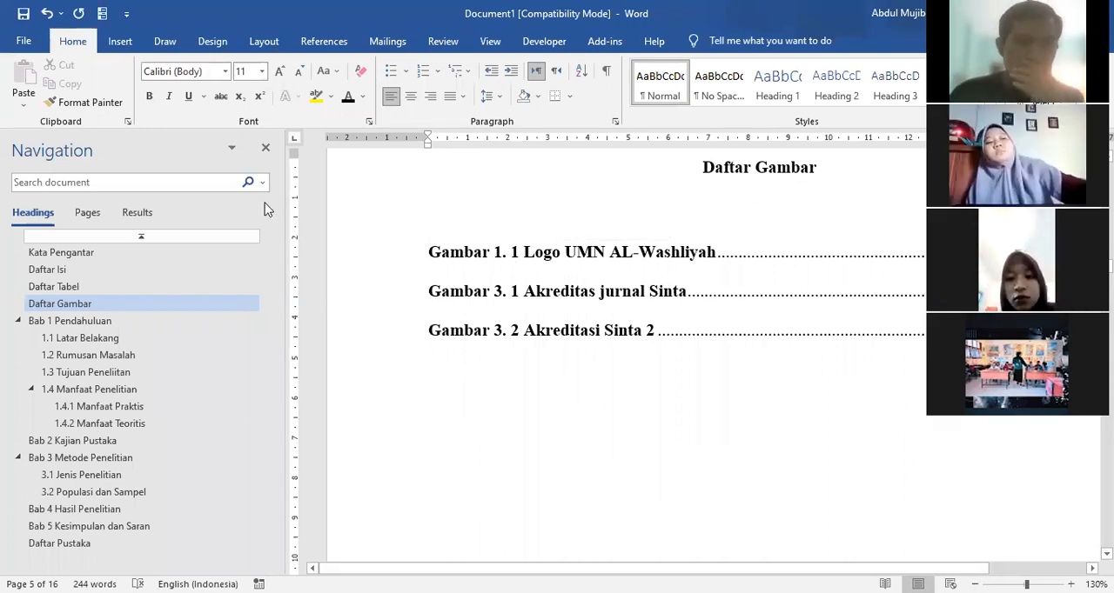
{"action": "left_click", "coordinate": [470, 416]}
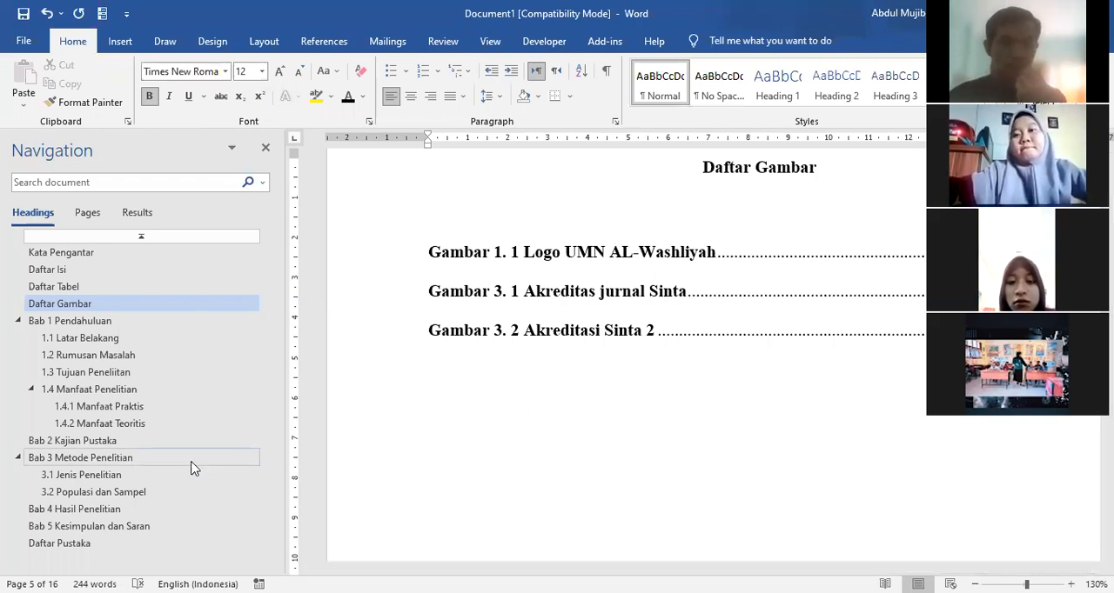
{"action": "left_click", "coordinate": [496, 383]}
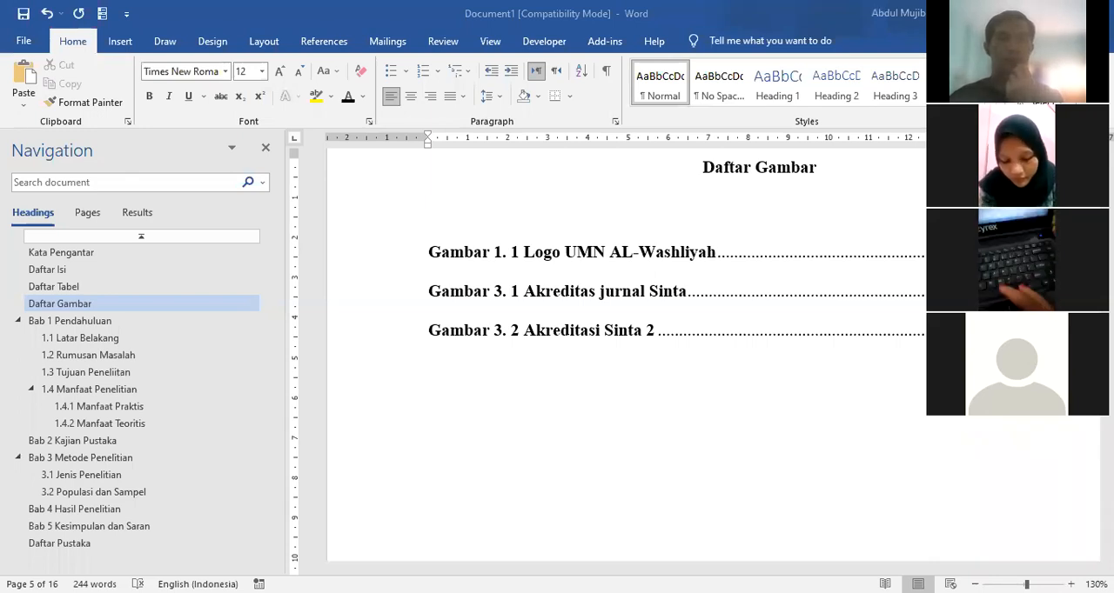
{"action": "key", "text": "alt+Tab"}
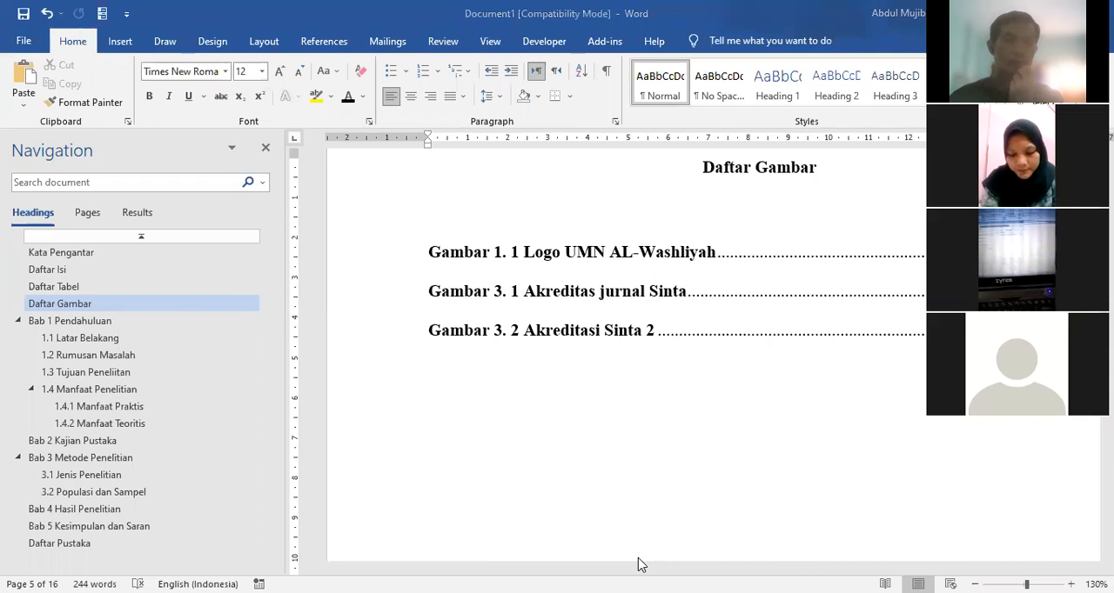
{"action": "key", "text": "Menu"}
{"action": "key", "text": "Escape"}
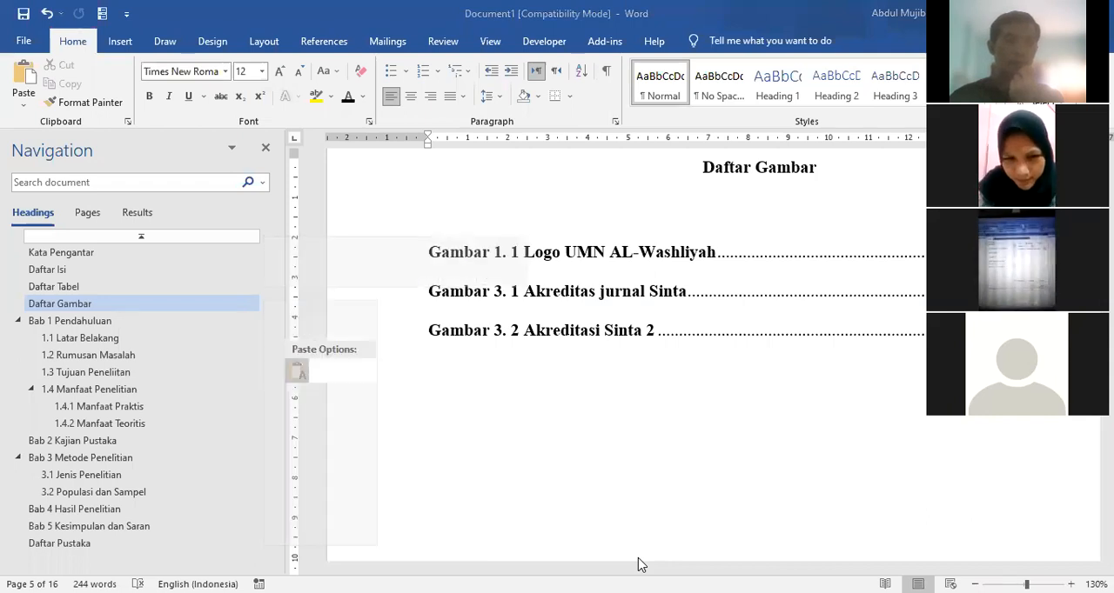